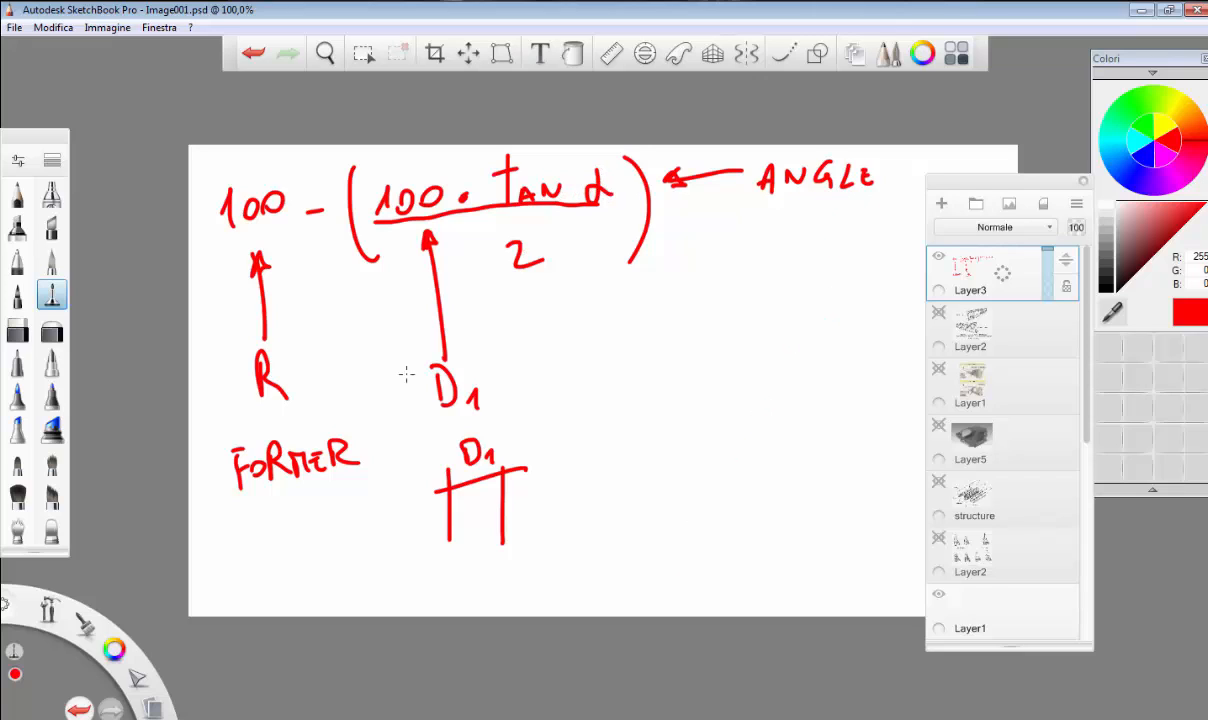
Sketch an angle beside the D1 diagram using two lines and an arc, and label it 12
{"action": "left_click_drag", "start_coordinate": [662, 446], "coordinate": [781, 349]}
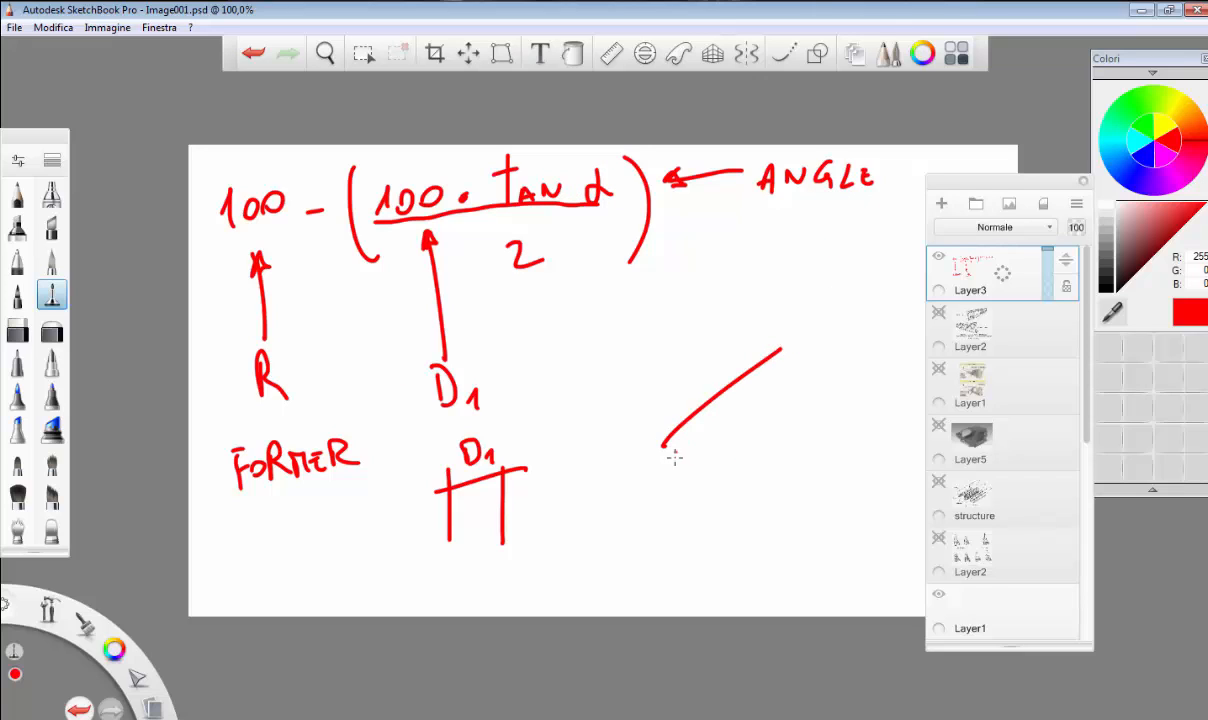
{"action": "mouse_move", "coordinate": [665, 447]}
{"action": "left_mouse_down"}
{"action": "mouse_move", "coordinate": [607, 458]}
{"action": "mouse_move", "coordinate": [811, 438]}
{"action": "left_mouse_up"}
{"action": "mouse_move", "coordinate": [720, 385]}
{"action": "left_mouse_down"}
{"action": "mouse_move", "coordinate": [739, 430]}
{"action": "mouse_move", "coordinate": [734, 456]}
{"action": "left_mouse_up"}
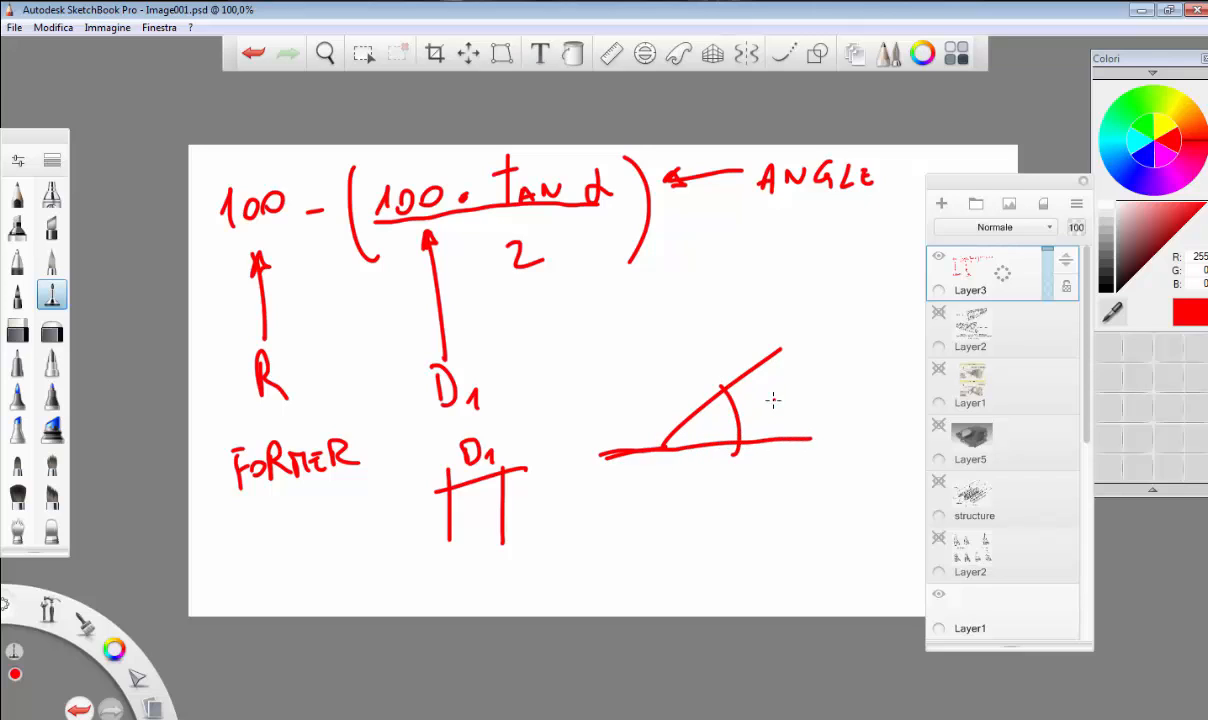
{"action": "mouse_move", "coordinate": [780, 384]}
{"action": "left_mouse_down"}
{"action": "mouse_move", "coordinate": [775, 405]}
{"action": "mouse_move", "coordinate": [808, 402]}
{"action": "left_mouse_up"}
{"action": "left_click", "coordinate": [767, 534]}
Switch to Excel and examine the radius and distance values of formers 2 to 5
{"action": "key", "text": "alt+Tab"}
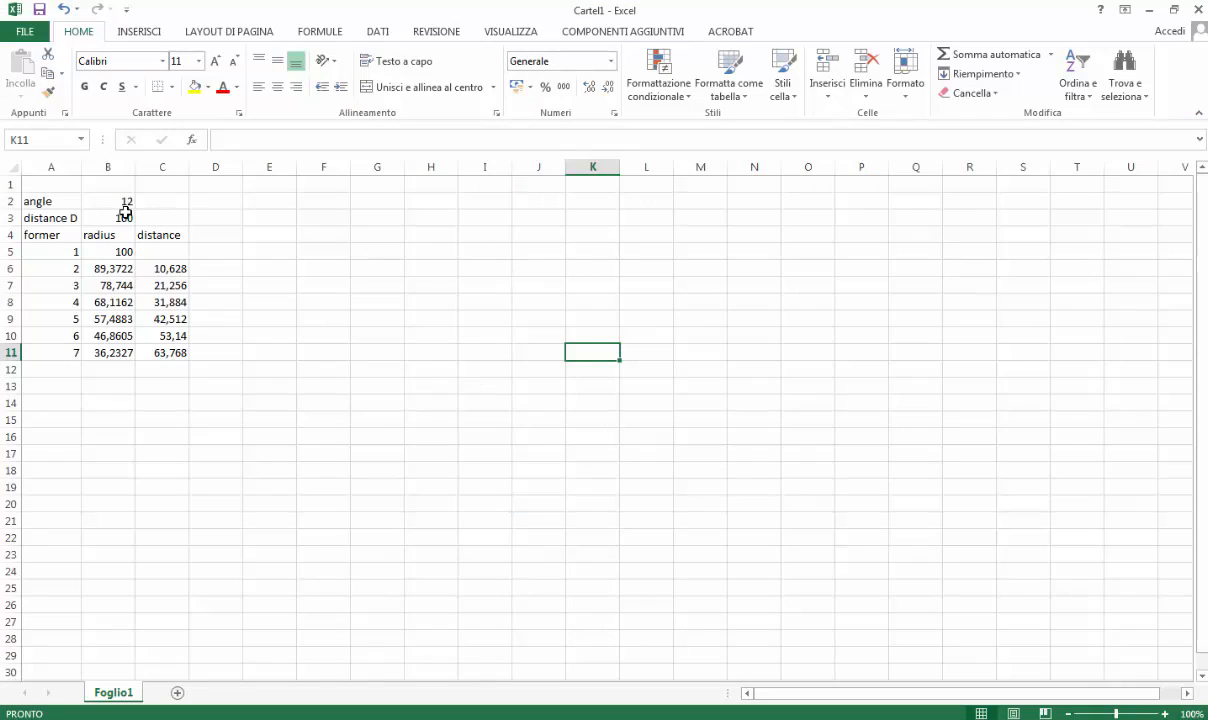
{"action": "left_click", "coordinate": [125, 268]}
{"action": "left_click", "coordinate": [172, 272]}
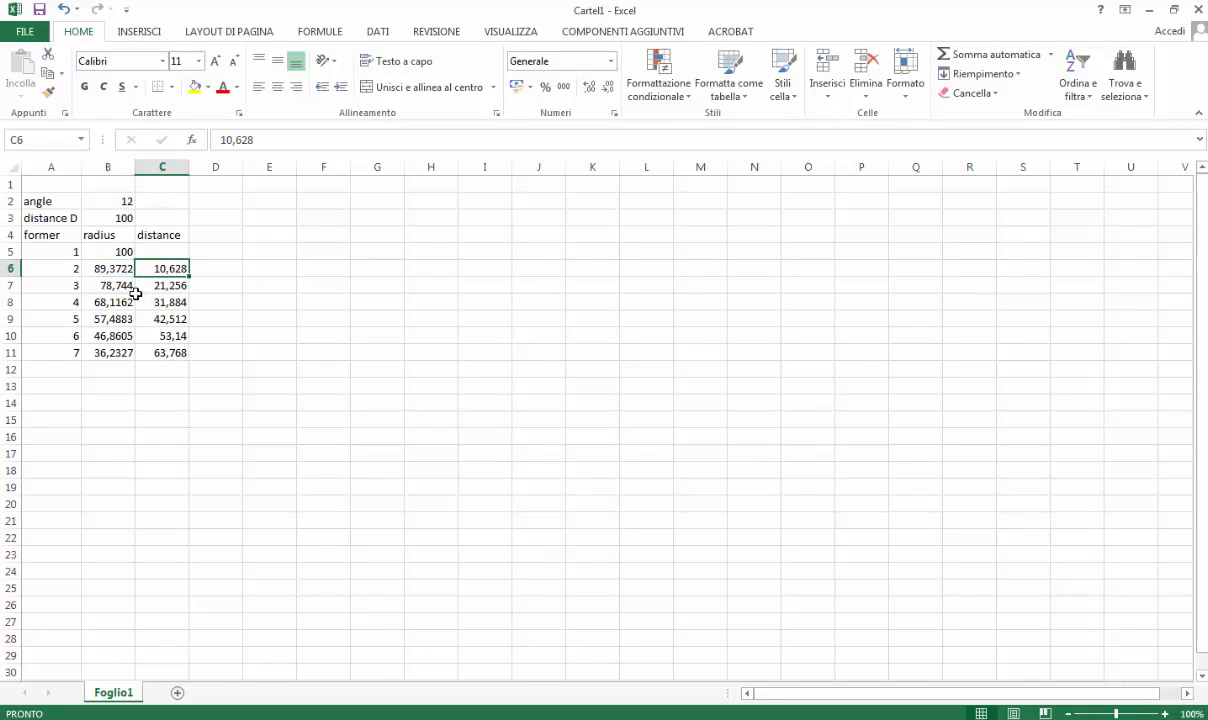
{"action": "left_click", "coordinate": [127, 279]}
{"action": "left_click", "coordinate": [173, 288]}
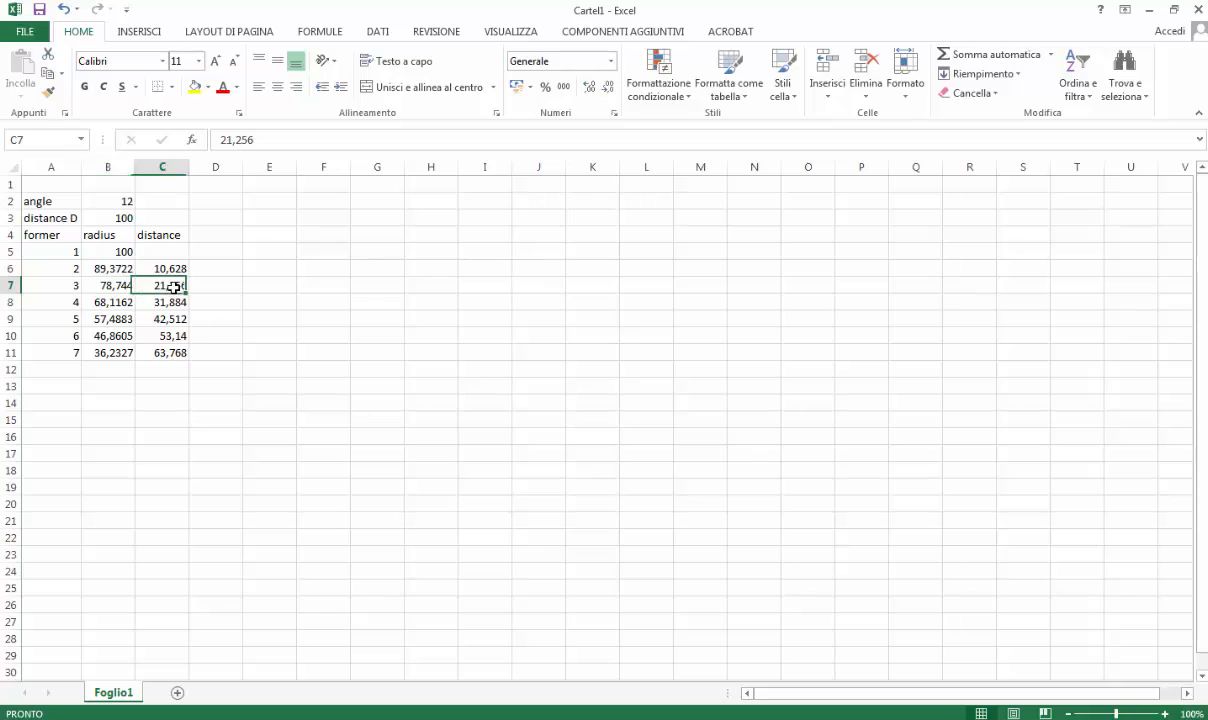
{"action": "left_click", "coordinate": [122, 300]}
{"action": "left_click", "coordinate": [175, 305]}
{"action": "left_click", "coordinate": [170, 318]}
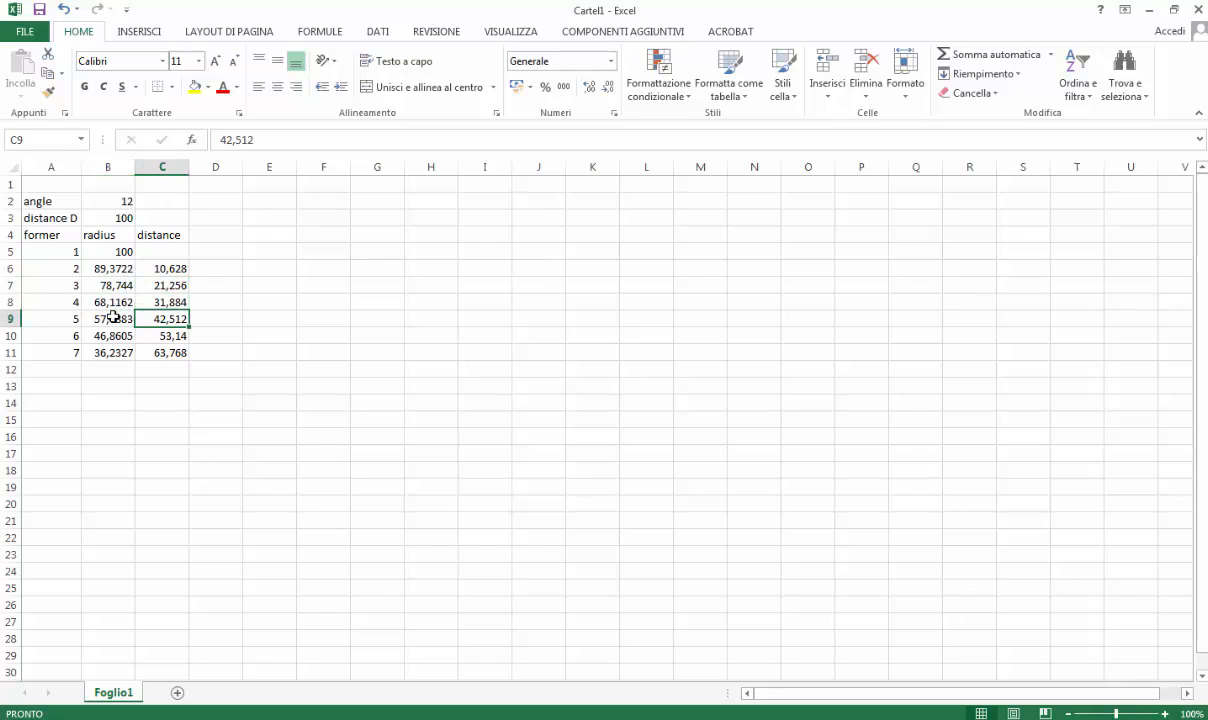
{"action": "left_click", "coordinate": [116, 318]}
{"action": "left_click", "coordinate": [224, 268]}
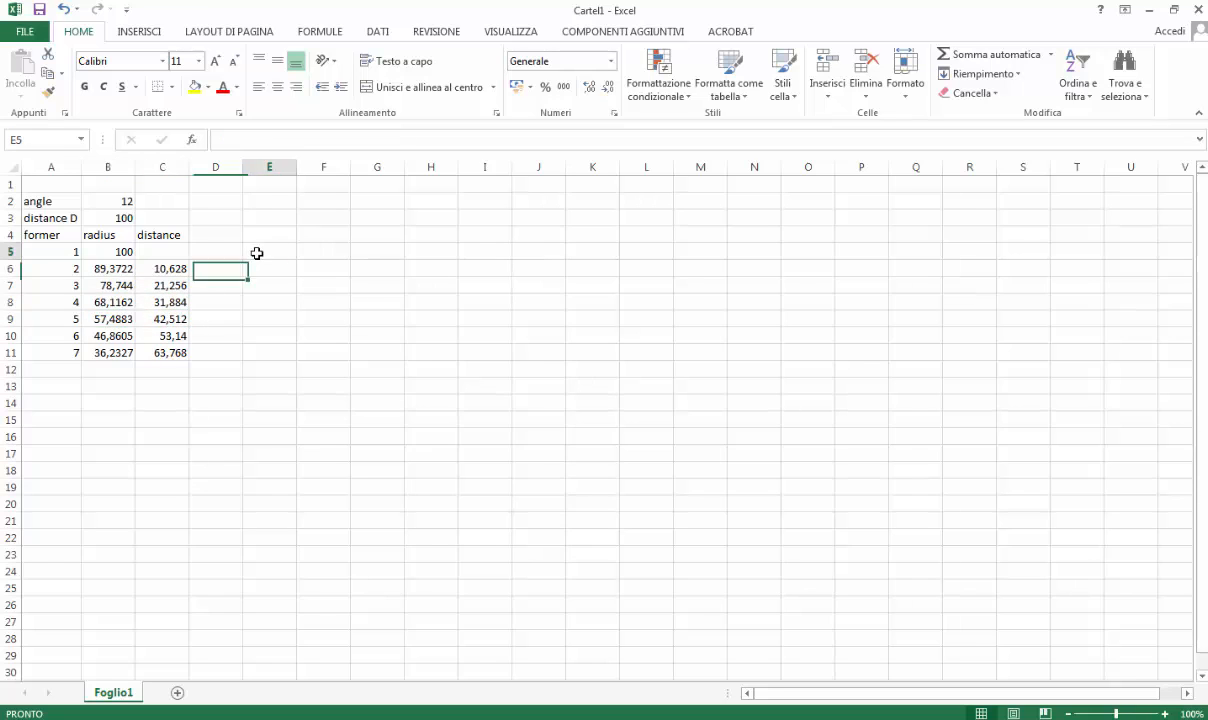
{"action": "left_click", "coordinate": [263, 253]}
{"action": "type", "text": "+"}
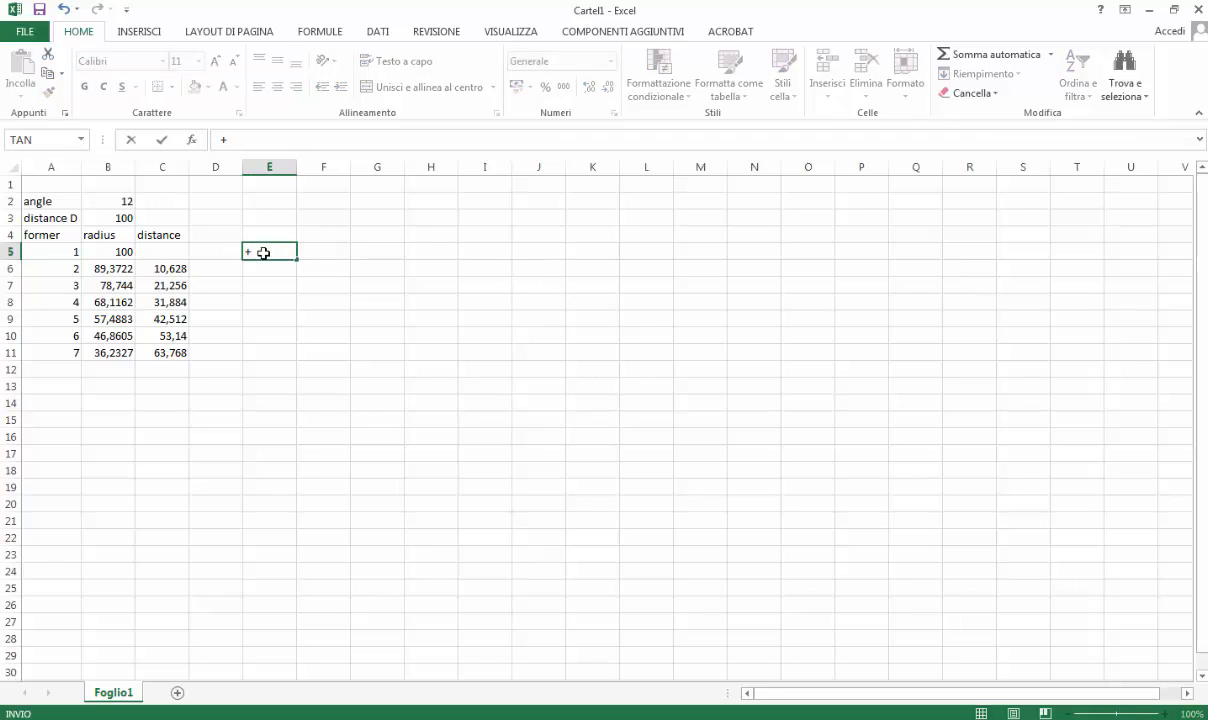
{"action": "type", "text": "t"}
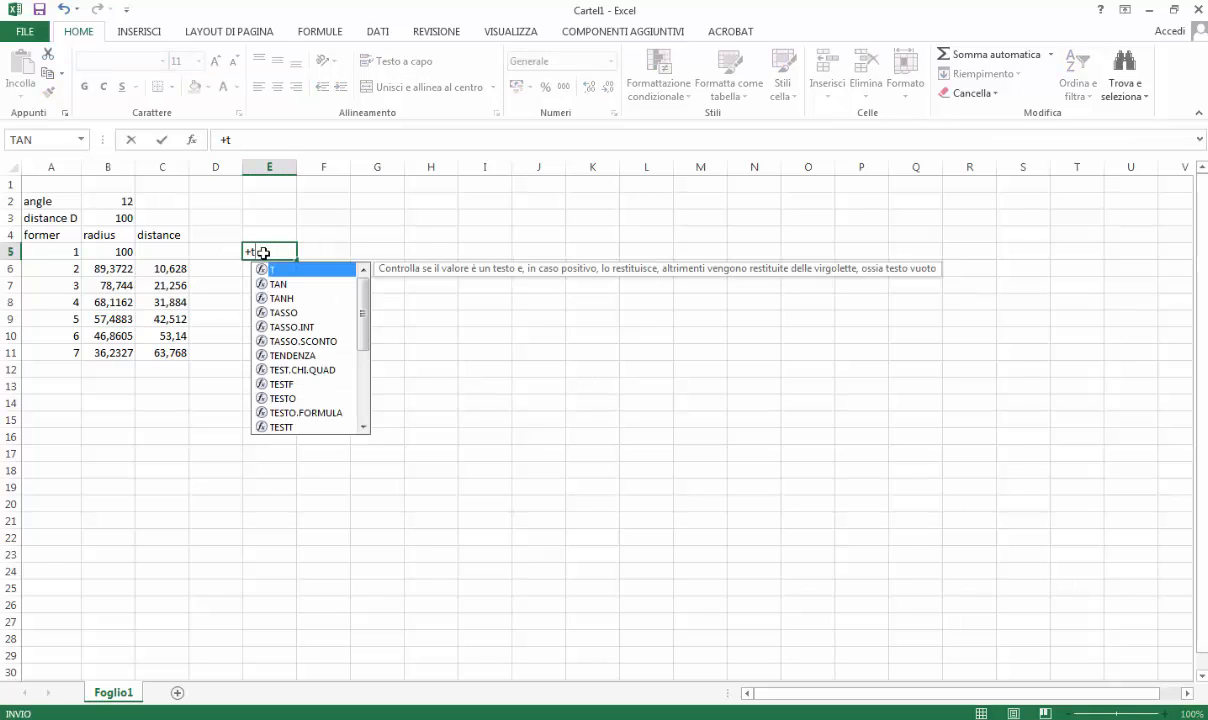
{"action": "left_click", "coordinate": [264, 286]}
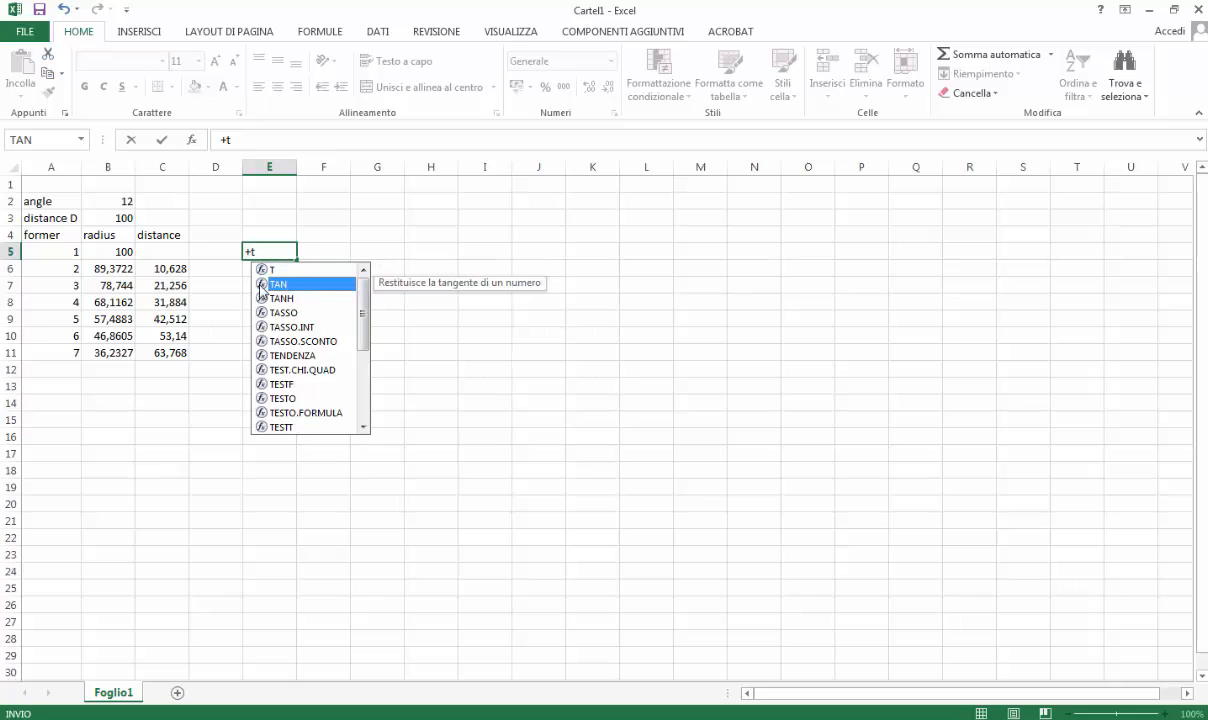
{"action": "double_click", "coordinate": [264, 285]}
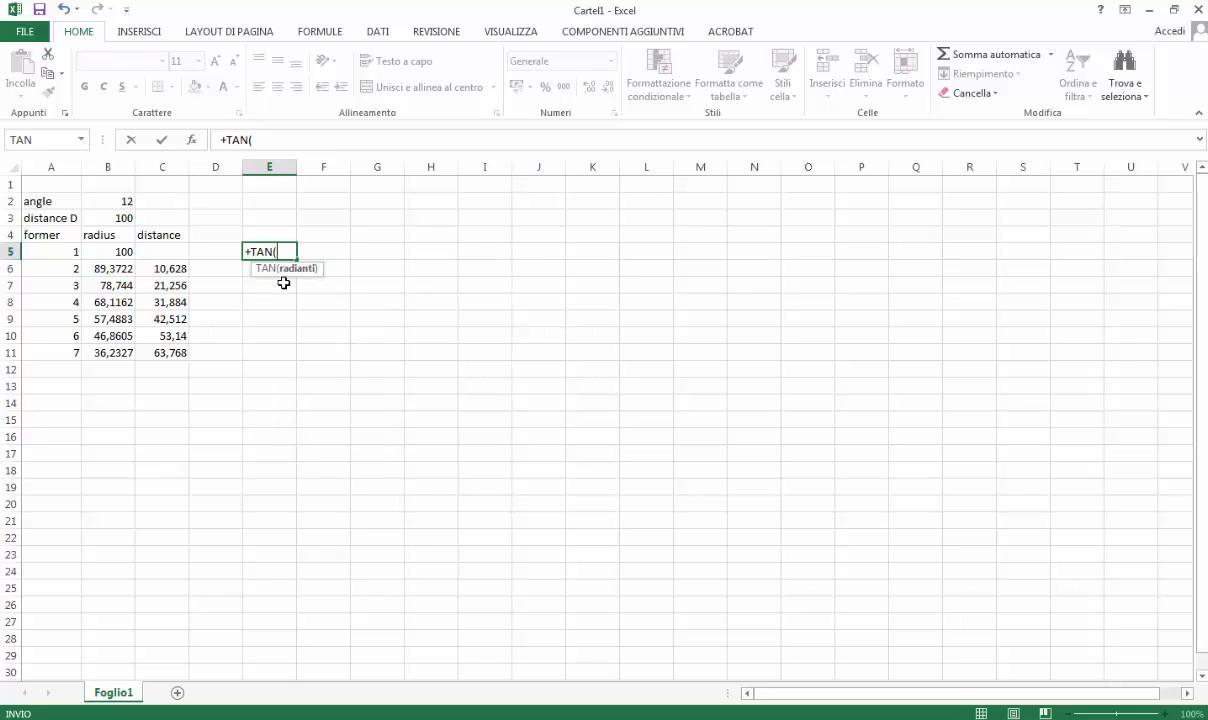
{"action": "left_click", "coordinate": [386, 279]}
{"action": "key", "text": "Escape"}
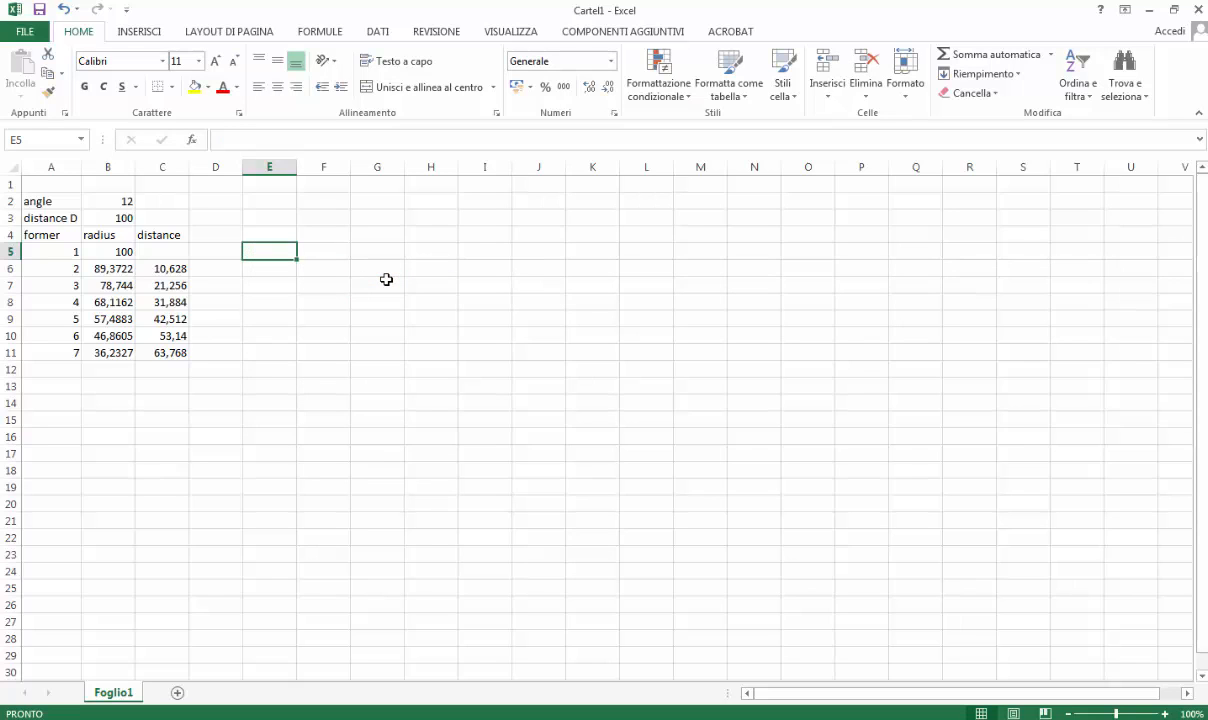
Examine the values in the radius column for formers 1 to 4
{"action": "left_click", "coordinate": [123, 271]}
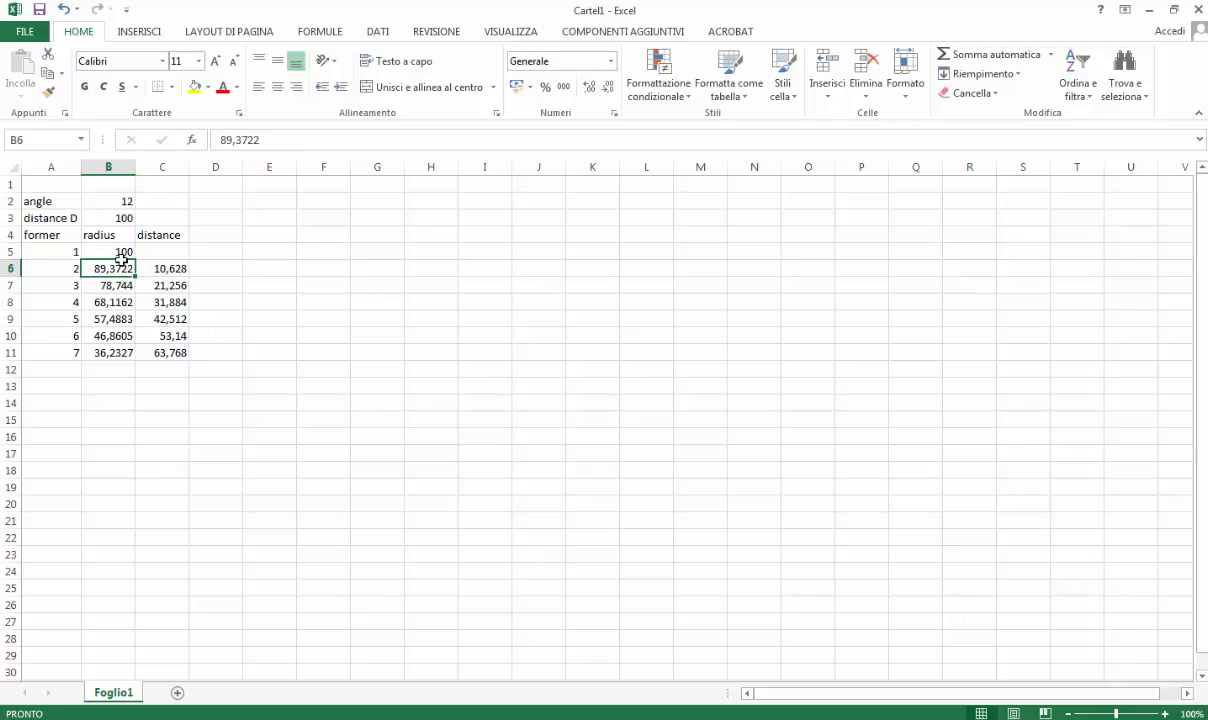
{"action": "left_click", "coordinate": [120, 253]}
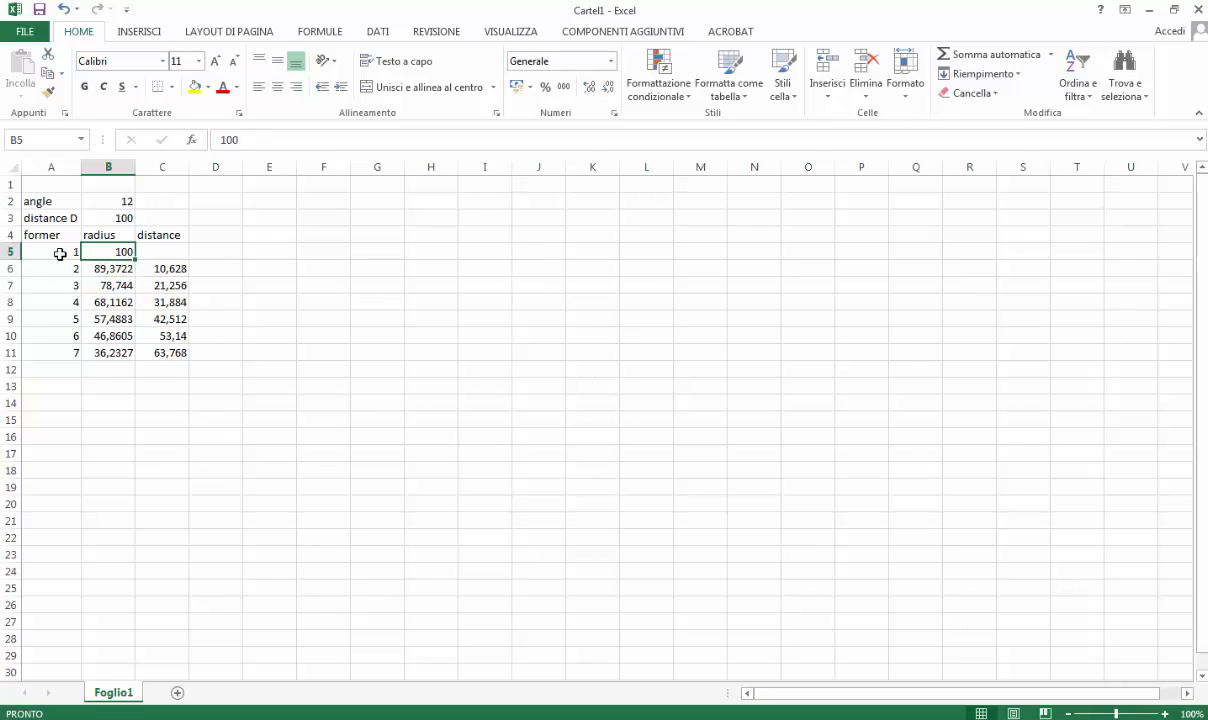
{"action": "left_click", "coordinate": [116, 270]}
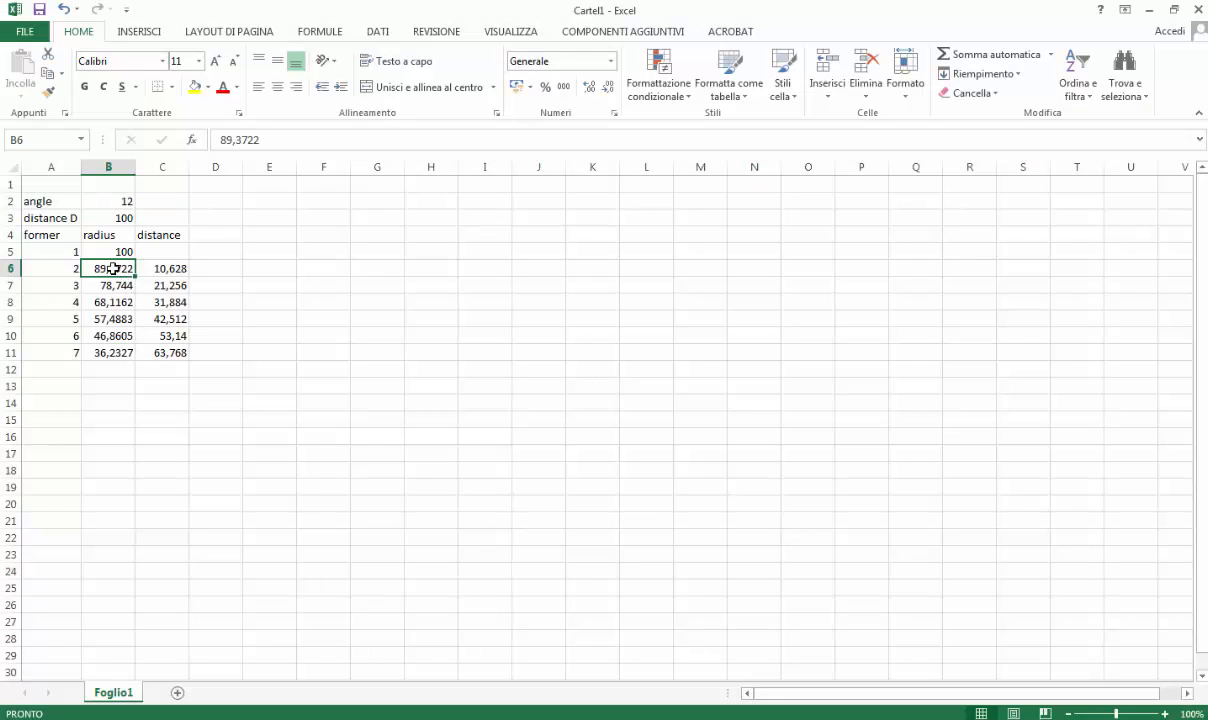
{"action": "key", "text": "Down"}
{"action": "key", "text": "Down"}
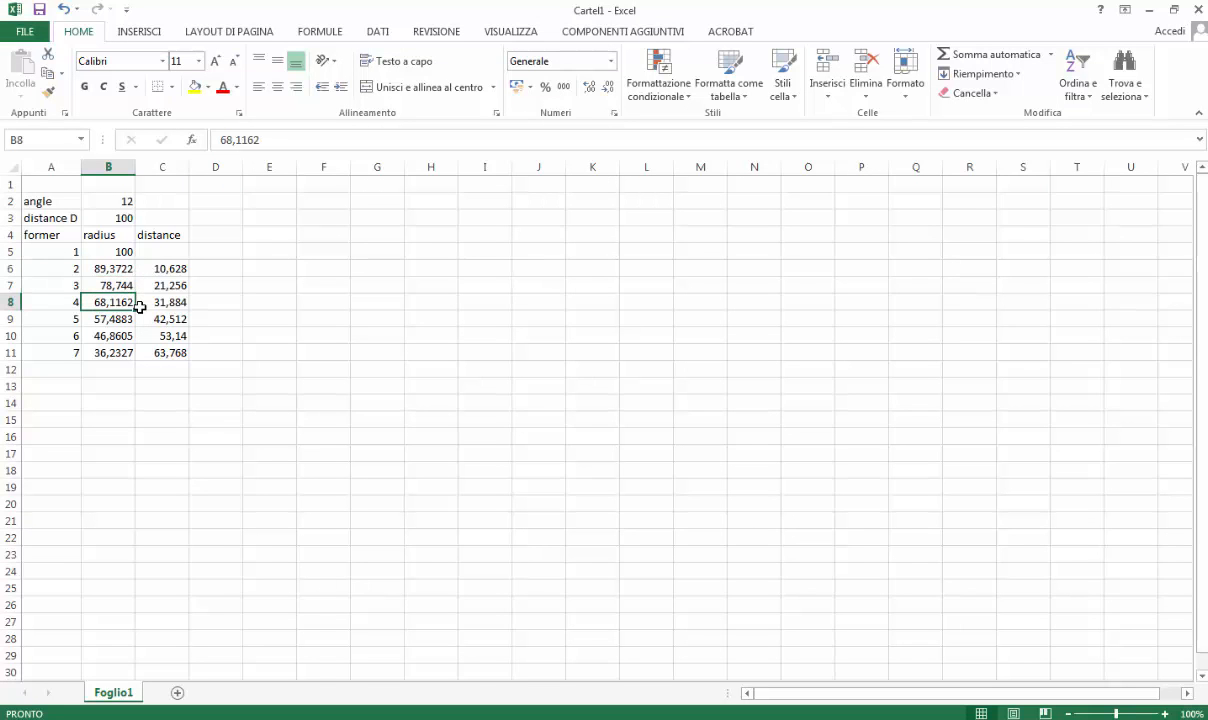
{"action": "key", "text": "Up"}
{"action": "key", "text": "Up"}
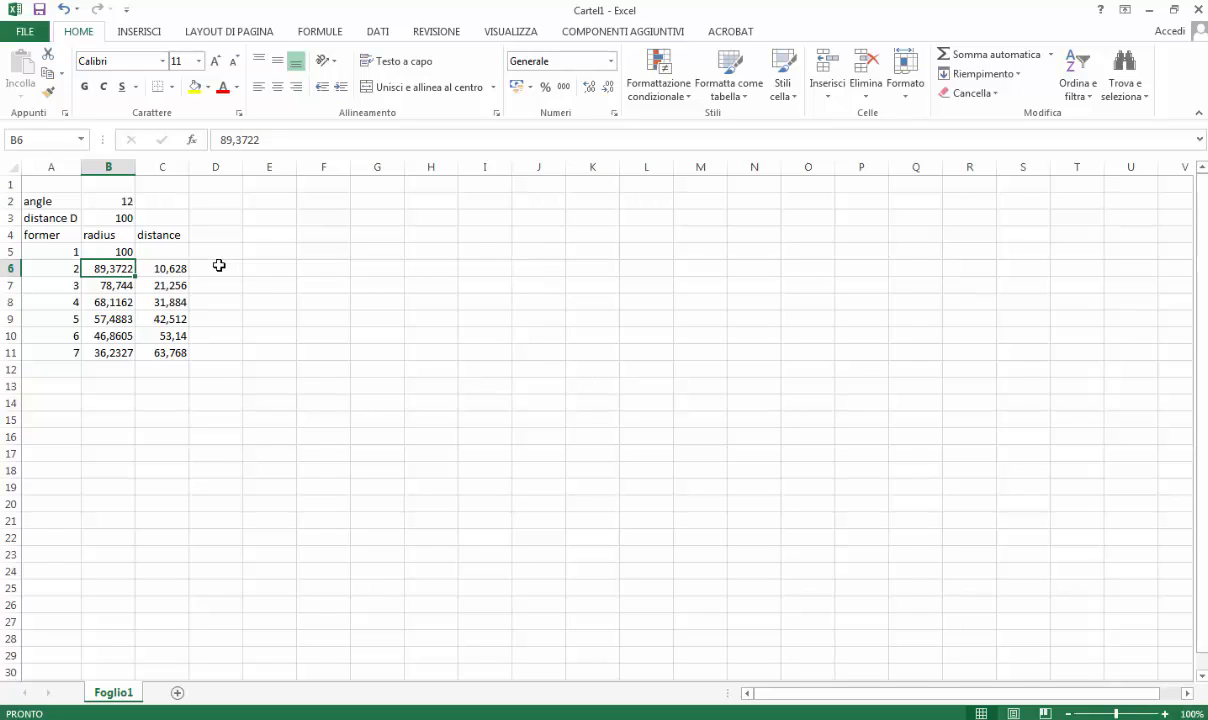
Switch to SketchBook Pro, add a new layer above Layer3 and hide Layer3
{"action": "left_click", "coordinate": [383, 718]}
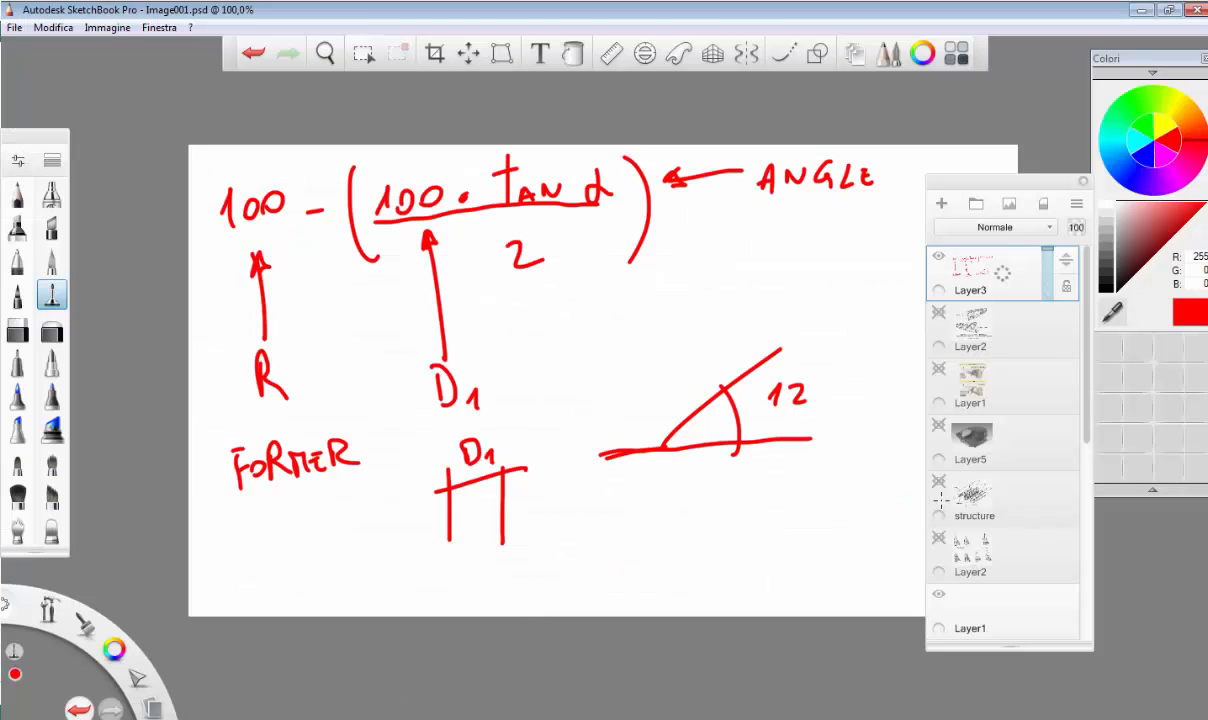
{"action": "left_click", "coordinate": [941, 203]}
{"action": "left_click", "coordinate": [940, 314]}
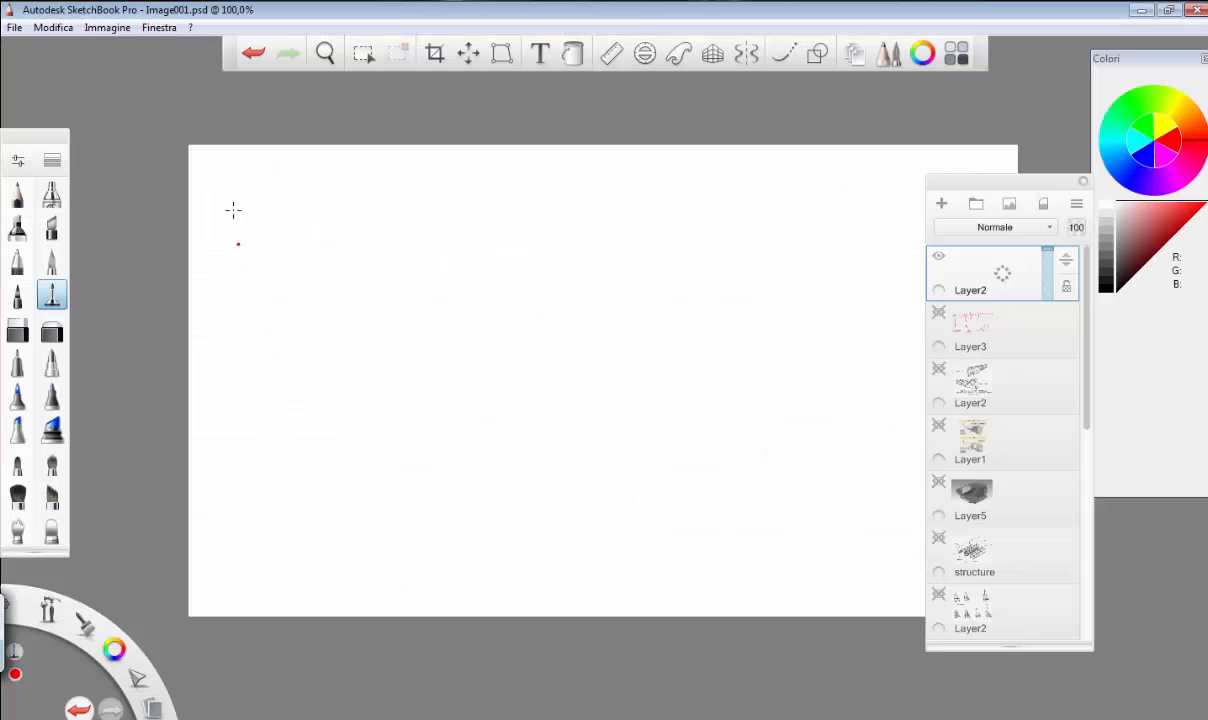
Handwrite the first line "1. 100 → 89,37" in red near the canvas's upper edge
{"action": "mouse_move", "coordinate": [217, 189]}
{"action": "left_mouse_down"}
{"action": "mouse_move", "coordinate": [224, 181]}
{"action": "mouse_move", "coordinate": [226, 193]}
{"action": "left_mouse_up"}
{"action": "mouse_move", "coordinate": [238, 197]}
{"action": "left_mouse_down"}
{"action": "mouse_move", "coordinate": [265, 197]}
{"action": "mouse_move", "coordinate": [290, 174]}
{"action": "left_mouse_up"}
{"action": "mouse_move", "coordinate": [306, 179]}
{"action": "left_mouse_down"}
{"action": "mouse_move", "coordinate": [418, 177]}
{"action": "mouse_move", "coordinate": [406, 186]}
{"action": "left_mouse_up"}
{"action": "left_click", "coordinate": [250, 214]}
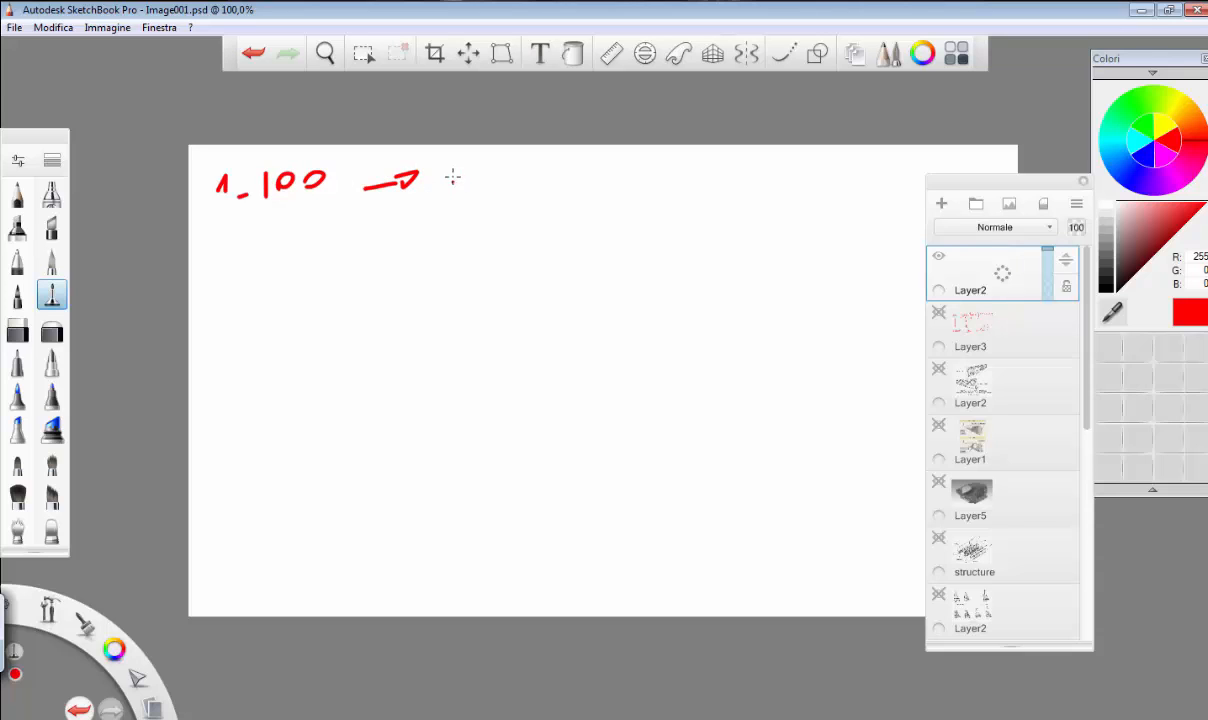
{"action": "mouse_move", "coordinate": [480, 172]}
{"action": "left_mouse_down"}
{"action": "mouse_move", "coordinate": [474, 164]}
{"action": "mouse_move", "coordinate": [520, 196]}
{"action": "mouse_move", "coordinate": [568, 184]}
{"action": "left_mouse_up"}
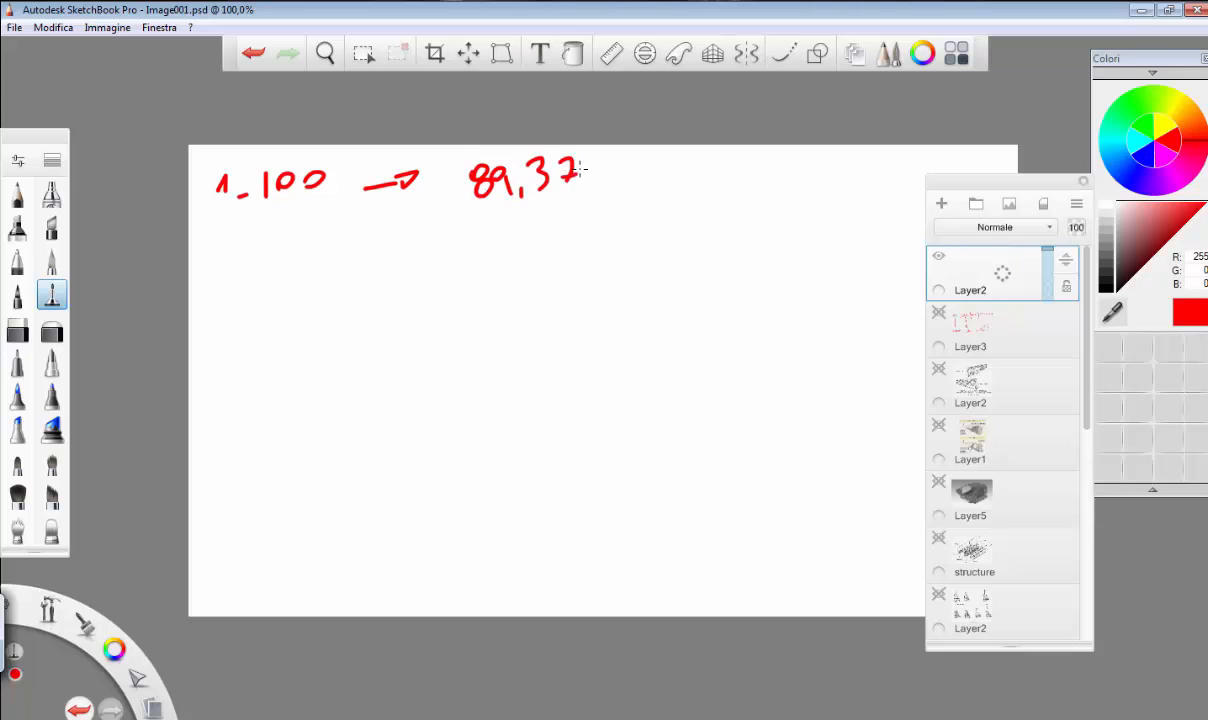
Start the second handwritten line with "2. 89,37" followed by an arrow
{"action": "mouse_move", "coordinate": [219, 243]}
{"action": "left_mouse_down"}
{"action": "mouse_move", "coordinate": [238, 266]}
{"action": "mouse_move", "coordinate": [302, 228]}
{"action": "mouse_move", "coordinate": [318, 258]}
{"action": "mouse_move", "coordinate": [386, 255]}
{"action": "left_mouse_up"}
{"action": "left_click", "coordinate": [261, 259]}
{"action": "mouse_move", "coordinate": [382, 242]}
{"action": "left_mouse_down"}
{"action": "mouse_move", "coordinate": [482, 229]}
{"action": "mouse_move", "coordinate": [480, 244]}
{"action": "left_mouse_up"}
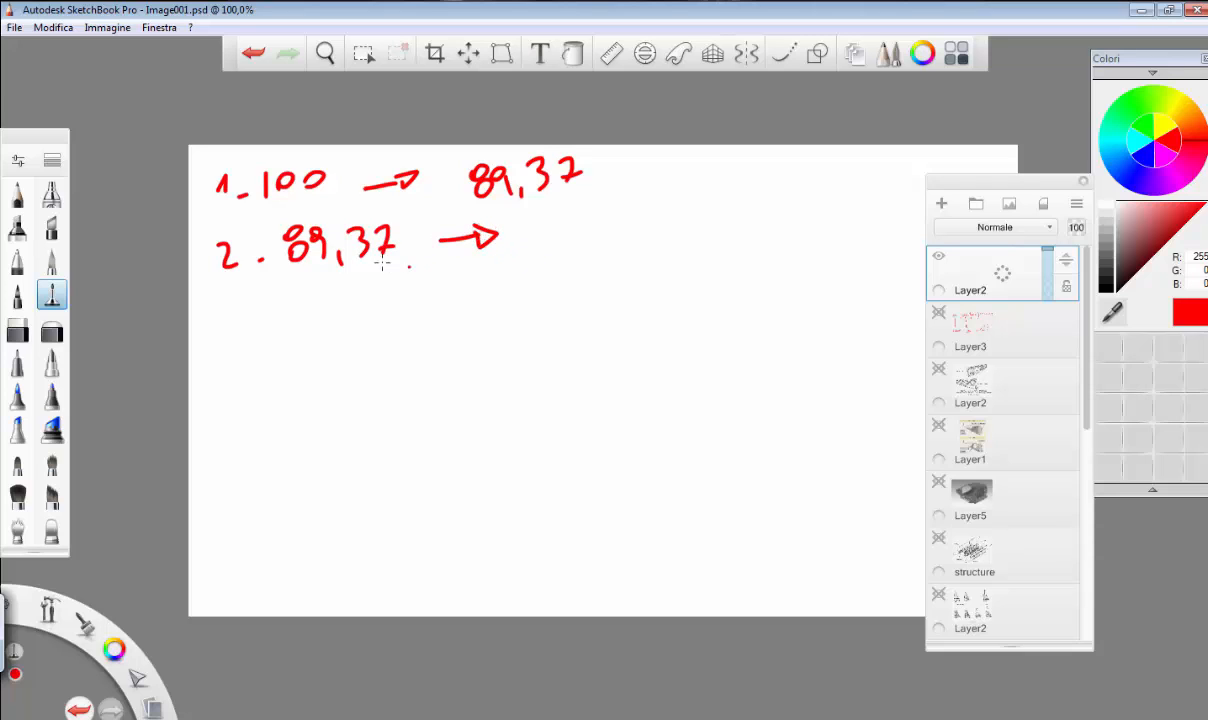
Complete the second line with 89,37 and the bracketed fraction "100 · Tg12" over 2 after its arrow
{"action": "mouse_move", "coordinate": [578, 231]}
{"action": "left_mouse_down"}
{"action": "mouse_move", "coordinate": [574, 246]}
{"action": "mouse_move", "coordinate": [593, 222]}
{"action": "mouse_move", "coordinate": [592, 252]}
{"action": "left_mouse_up"}
{"action": "mouse_move", "coordinate": [615, 243]}
{"action": "left_mouse_down"}
{"action": "mouse_move", "coordinate": [622, 232]}
{"action": "mouse_move", "coordinate": [614, 252]}
{"action": "left_mouse_up"}
{"action": "left_click_drag", "start_coordinate": [636, 223], "coordinate": [648, 250]}
{"action": "mouse_move", "coordinate": [690, 192]}
{"action": "left_mouse_down"}
{"action": "mouse_move", "coordinate": [684, 258]}
{"action": "mouse_move", "coordinate": [722, 220]}
{"action": "left_mouse_up"}
{"action": "left_click_drag", "start_coordinate": [746, 218], "coordinate": [800, 197]}
{"action": "left_click_drag", "start_coordinate": [789, 198], "coordinate": [784, 250]}
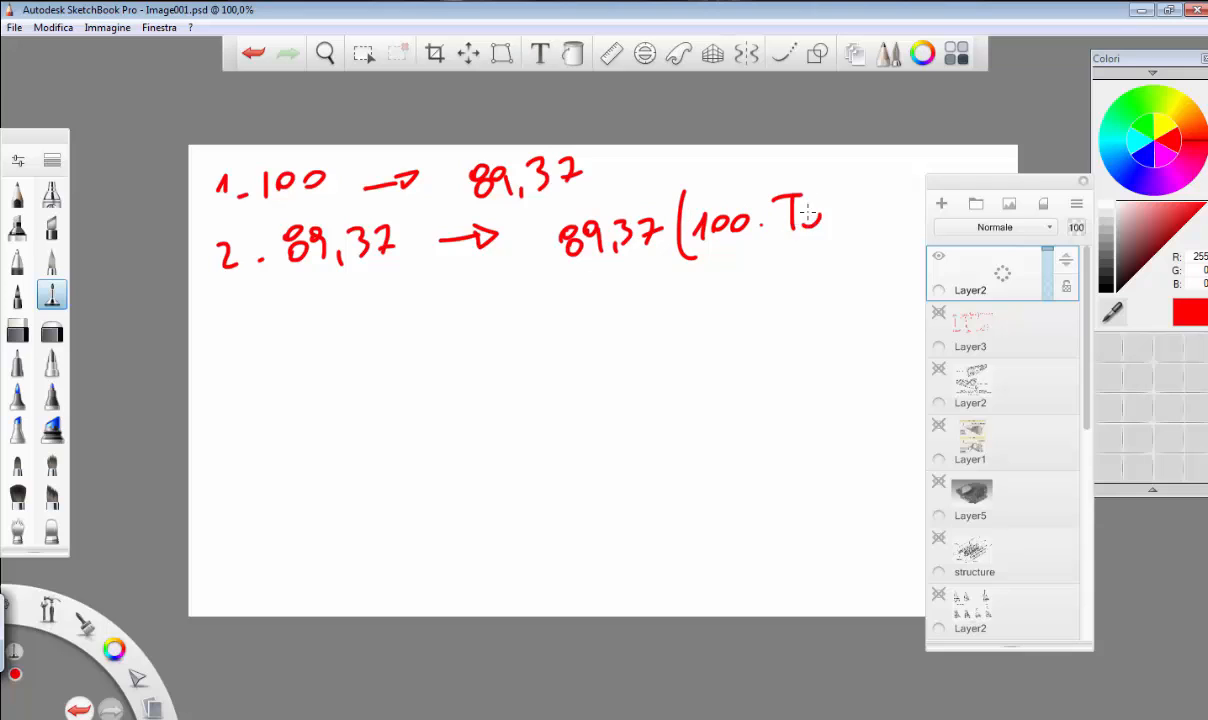
{"action": "mouse_move", "coordinate": [822, 212]}
{"action": "left_mouse_down"}
{"action": "mouse_move", "coordinate": [806, 252]}
{"action": "mouse_move", "coordinate": [857, 226]}
{"action": "mouse_move", "coordinate": [826, 208]}
{"action": "mouse_move", "coordinate": [826, 226]}
{"action": "left_mouse_up"}
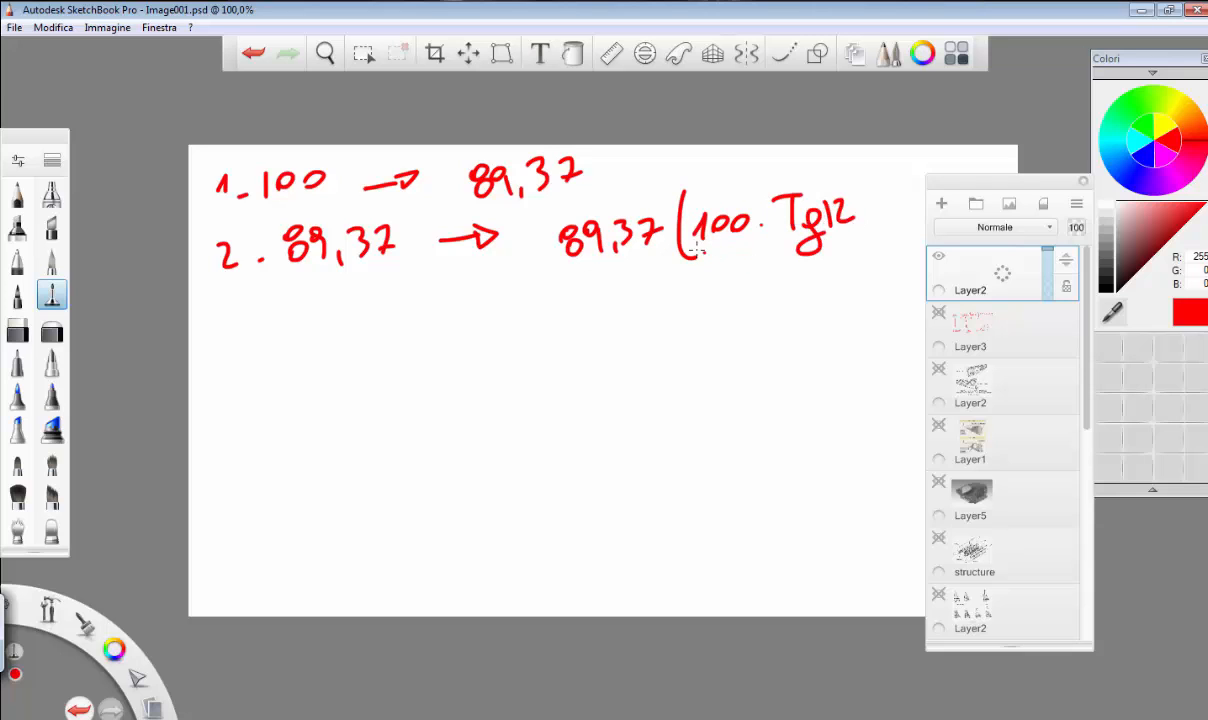
{"action": "left_click_drag", "start_coordinate": [692, 250], "coordinate": [852, 228]}
{"action": "left_click_drag", "start_coordinate": [754, 280], "coordinate": [797, 288]}
{"action": "left_click_drag", "start_coordinate": [834, 187], "coordinate": [840, 297]}
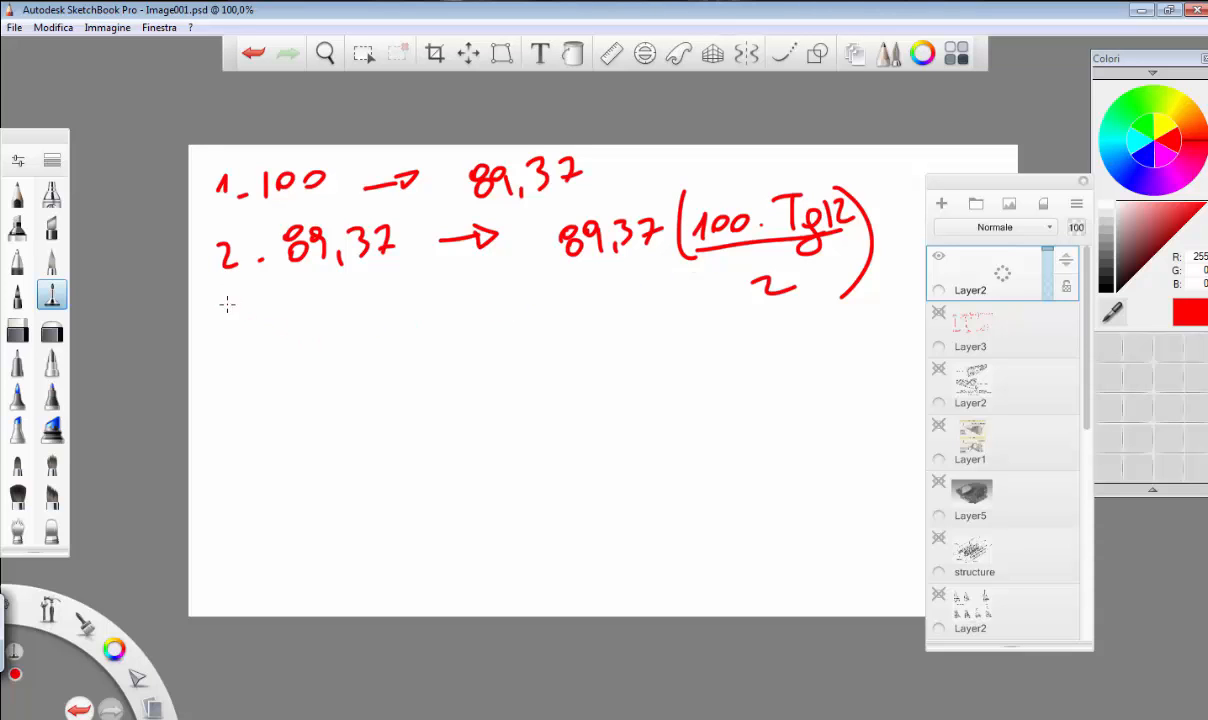
Handwrite "3 - 78,744" followed by an arrow as the third line, checking the value in Excel
{"action": "mouse_move", "coordinate": [229, 307]}
{"action": "left_mouse_down"}
{"action": "mouse_move", "coordinate": [231, 329]}
{"action": "mouse_move", "coordinate": [278, 320]}
{"action": "left_mouse_up"}
{"action": "key", "text": "alt+Tab"}
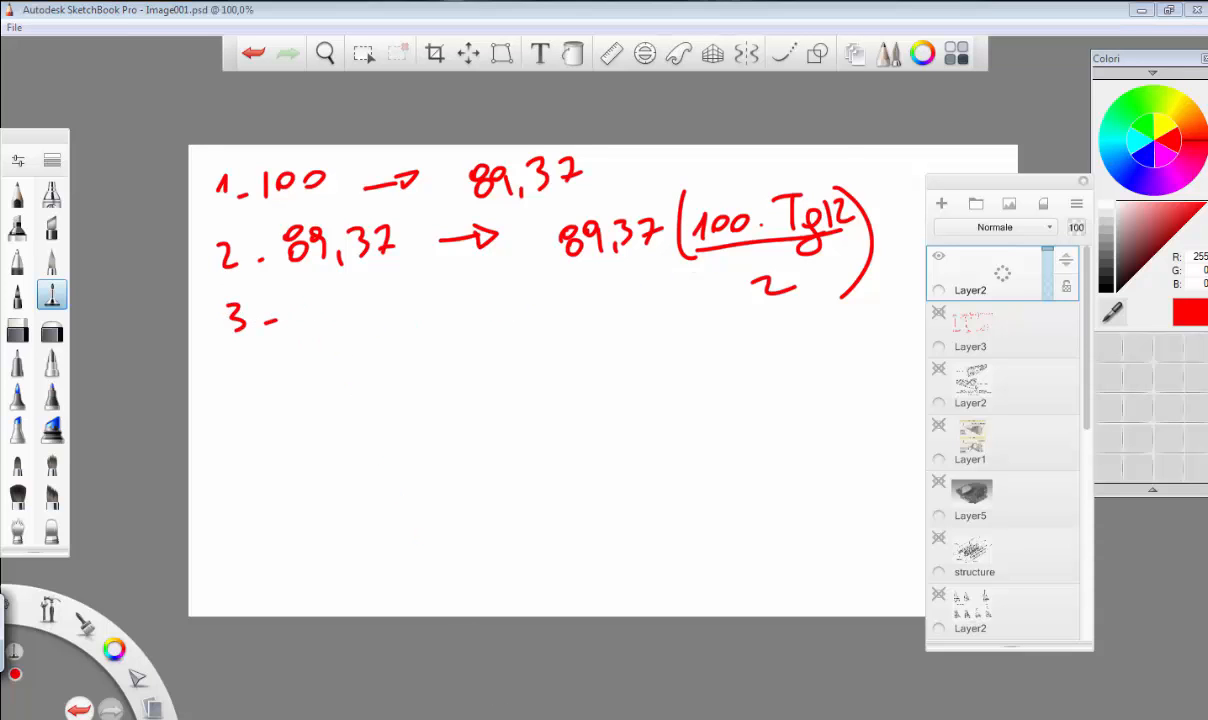
{"action": "key", "text": "alt+Tab"}
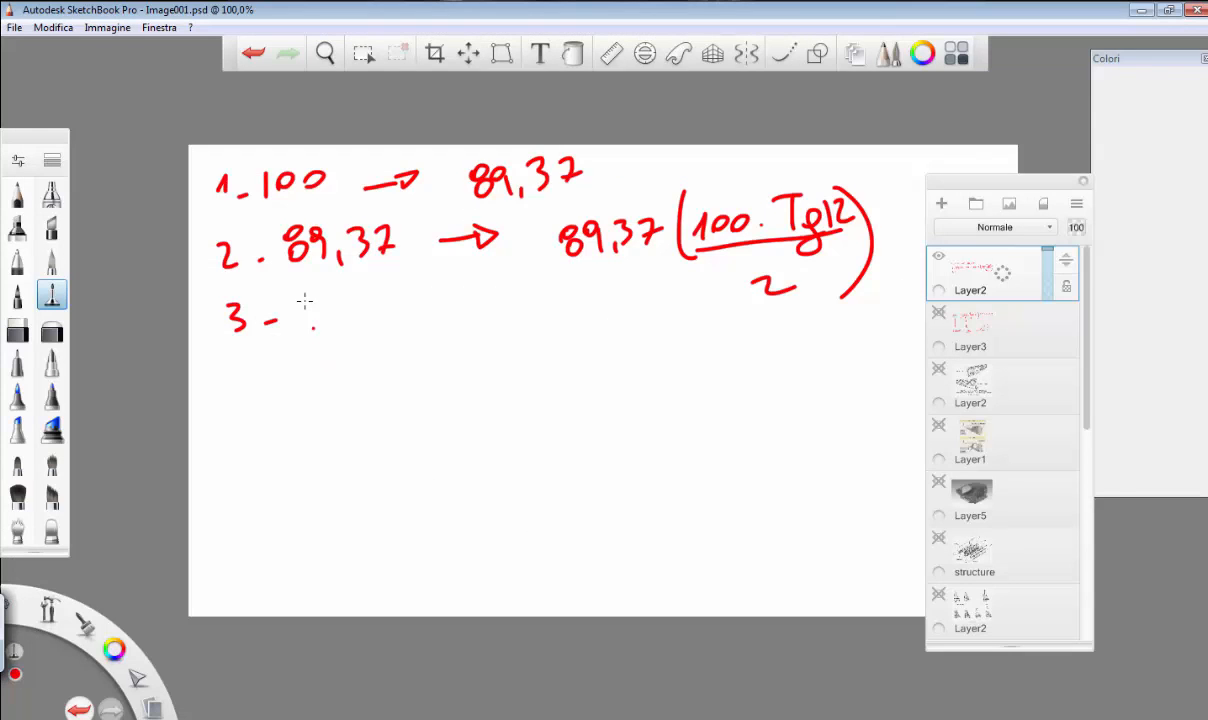
{"action": "mouse_move", "coordinate": [298, 293]}
{"action": "left_mouse_down"}
{"action": "mouse_move", "coordinate": [318, 291]}
{"action": "mouse_move", "coordinate": [312, 317]}
{"action": "mouse_move", "coordinate": [350, 308]}
{"action": "mouse_move", "coordinate": [338, 319]}
{"action": "left_mouse_up"}
{"action": "mouse_move", "coordinate": [350, 292]}
{"action": "left_mouse_down"}
{"action": "mouse_move", "coordinate": [357, 318]}
{"action": "mouse_move", "coordinate": [390, 313]}
{"action": "left_mouse_up"}
{"action": "left_click_drag", "start_coordinate": [407, 290], "coordinate": [421, 312]}
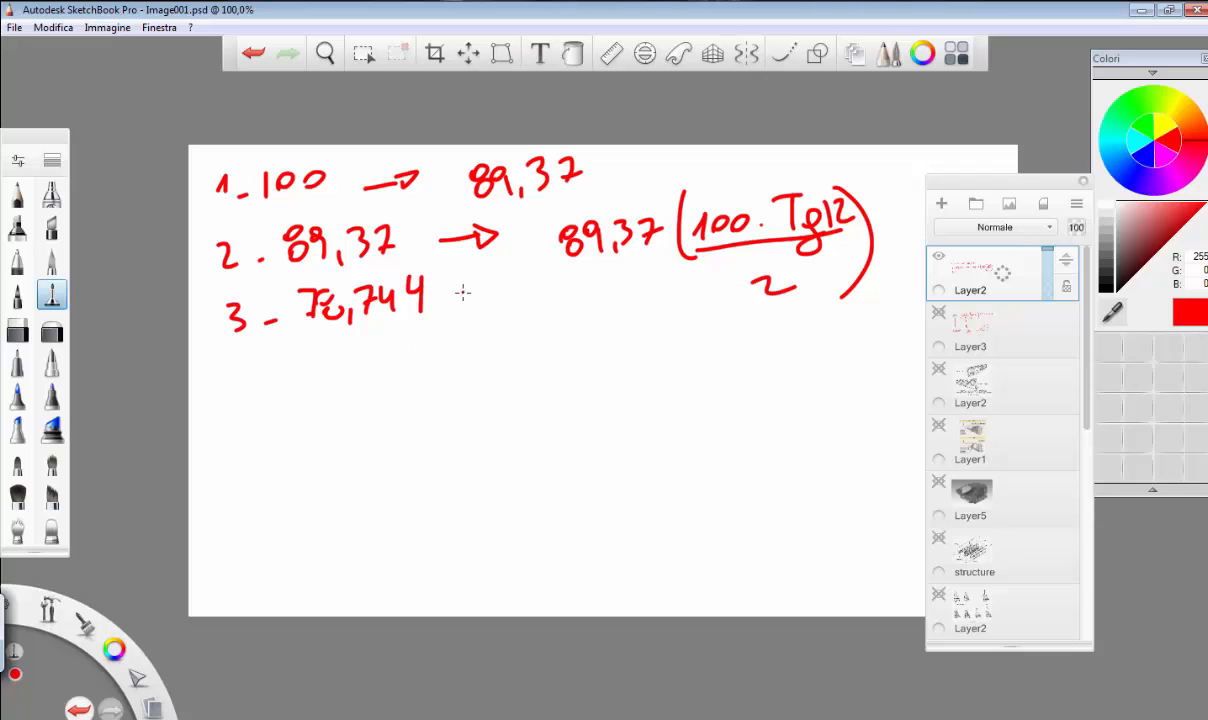
{"action": "mouse_move", "coordinate": [456, 296]}
{"action": "left_mouse_down"}
{"action": "mouse_move", "coordinate": [503, 290]}
{"action": "mouse_move", "coordinate": [497, 300]}
{"action": "left_mouse_up"}
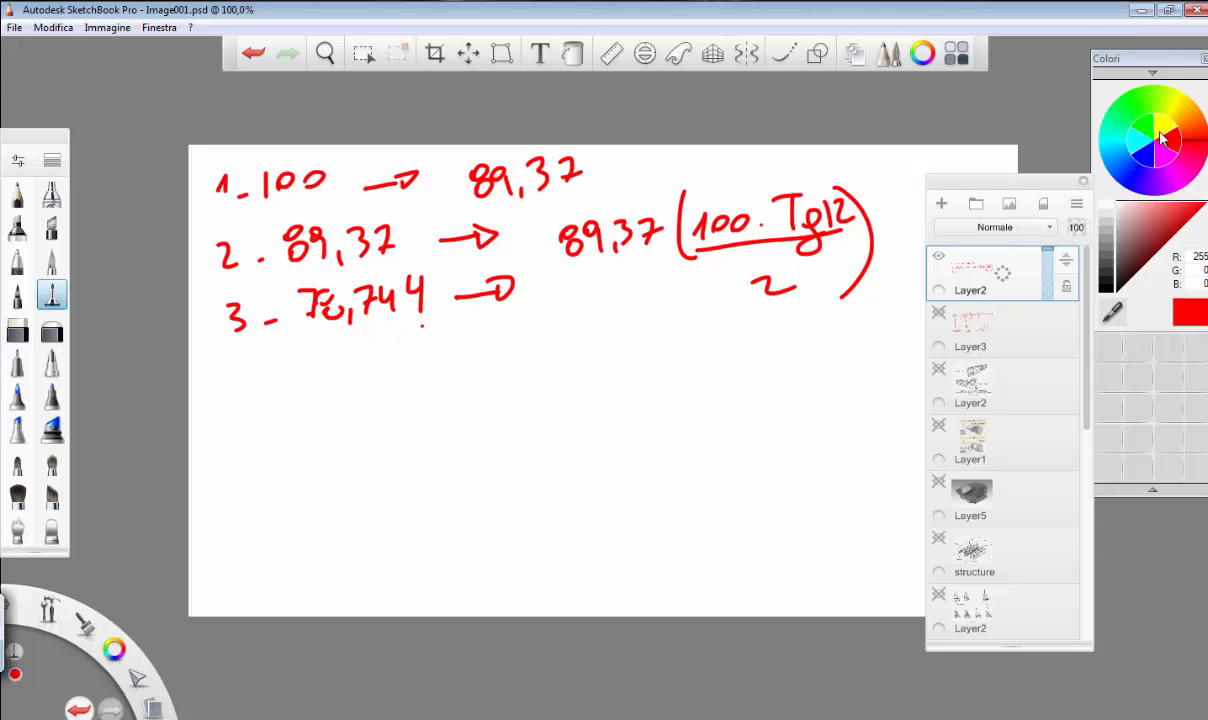
Change the brush colour to blue, circle 78,744 in the third line and draw an arrow to the second line's 89,37
{"action": "left_click", "coordinate": [1147, 170]}
{"action": "left_click", "coordinate": [478, 282]}
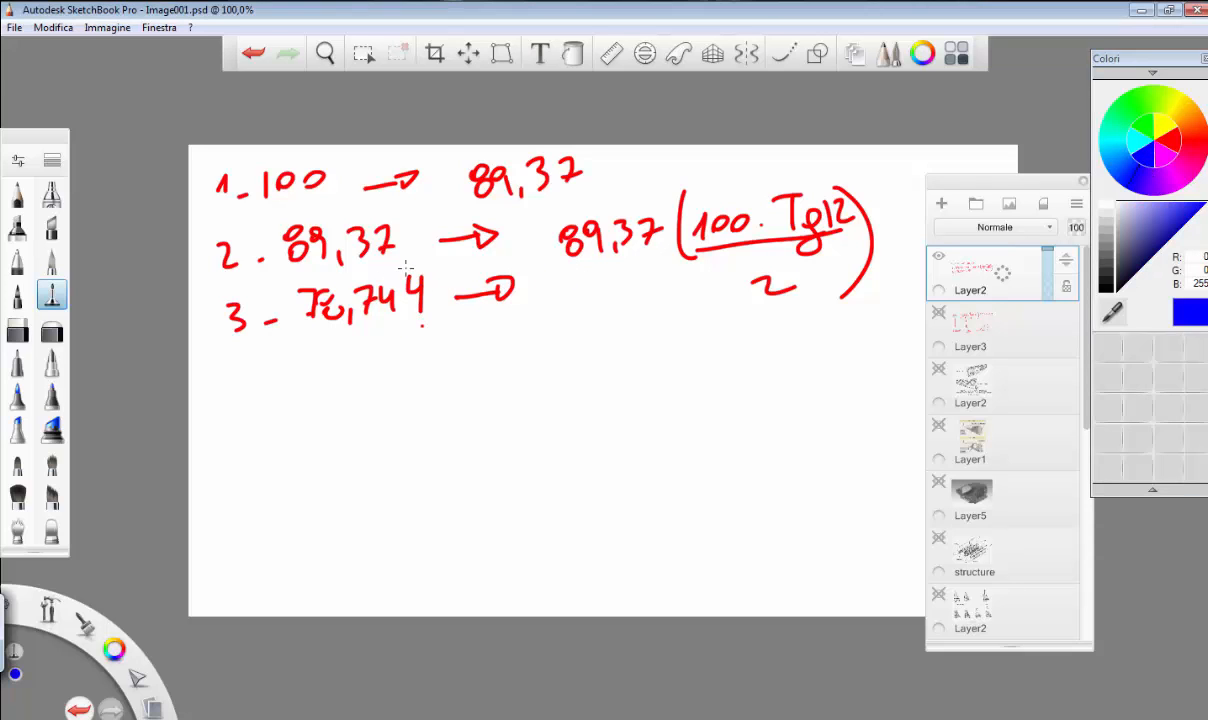
{"action": "mouse_move", "coordinate": [406, 265]}
{"action": "left_mouse_down"}
{"action": "mouse_move", "coordinate": [352, 316]}
{"action": "mouse_move", "coordinate": [401, 257]}
{"action": "mouse_move", "coordinate": [528, 221]}
{"action": "mouse_move", "coordinate": [552, 222]}
{"action": "mouse_move", "coordinate": [549, 232]}
{"action": "left_mouse_up"}
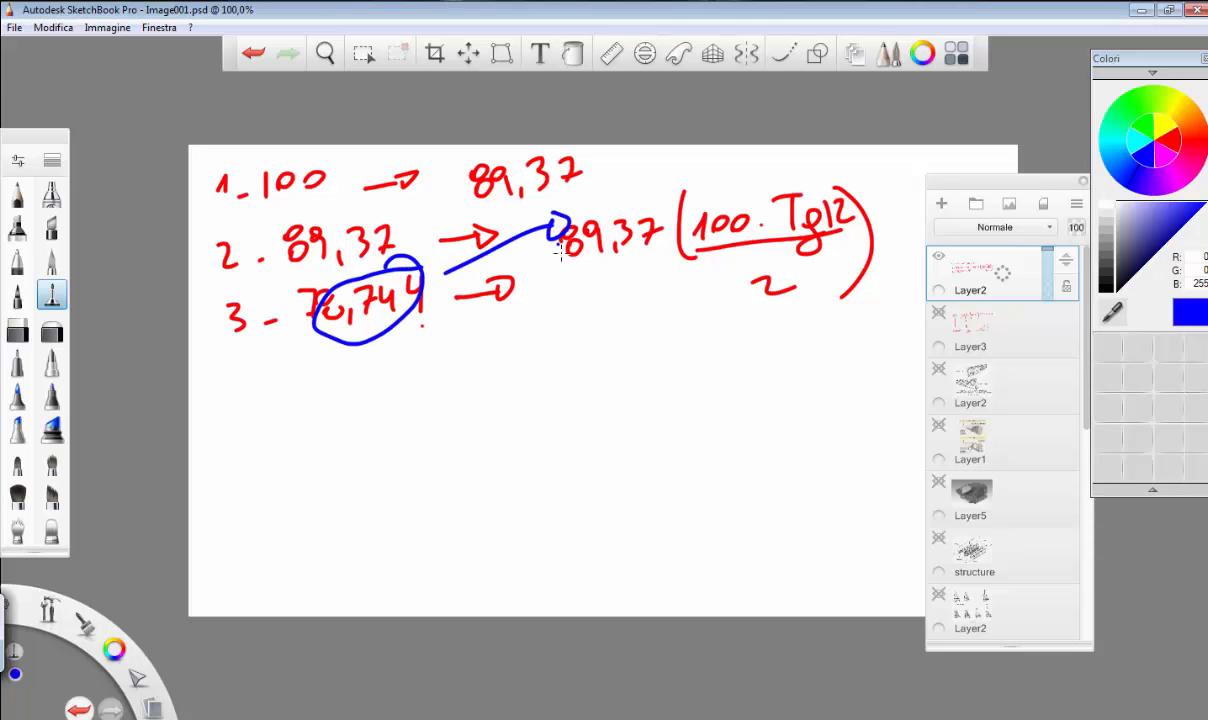
Change the brush colour back to red and handwrite 57,48 after the third line's arrow, checking the value in Excel
{"action": "left_click", "coordinate": [1176, 110]}
{"action": "left_click", "coordinate": [524, 561]}
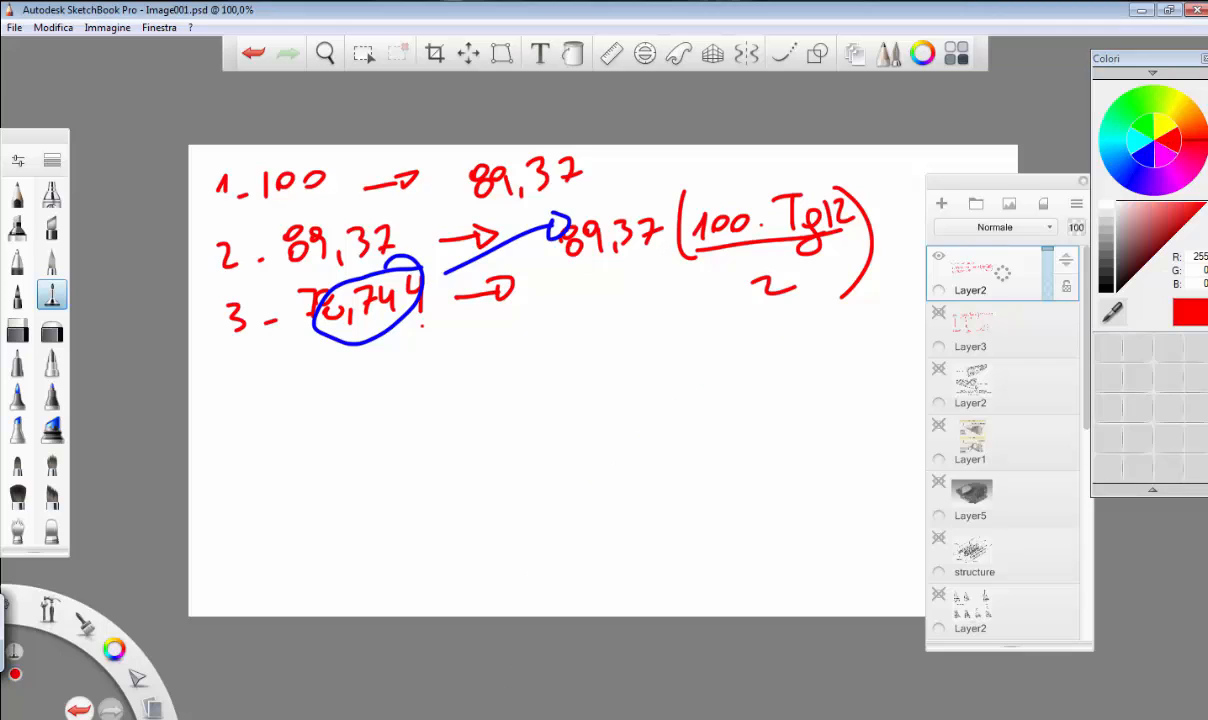
{"action": "key", "text": "alt+Tab"}
{"action": "key", "text": "alt+Tab"}
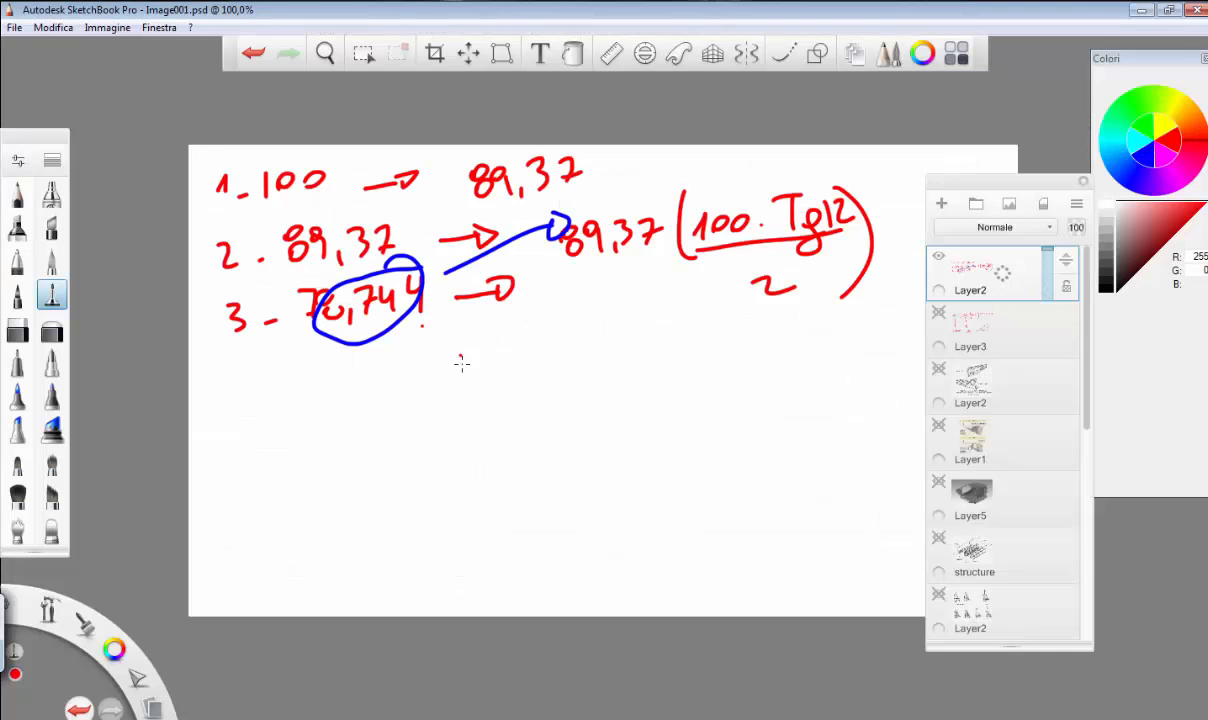
{"action": "mouse_move", "coordinate": [558, 279]}
{"action": "left_mouse_down"}
{"action": "mouse_move", "coordinate": [540, 313]}
{"action": "mouse_move", "coordinate": [577, 311]}
{"action": "left_mouse_up"}
{"action": "left_click", "coordinate": [605, 295]}
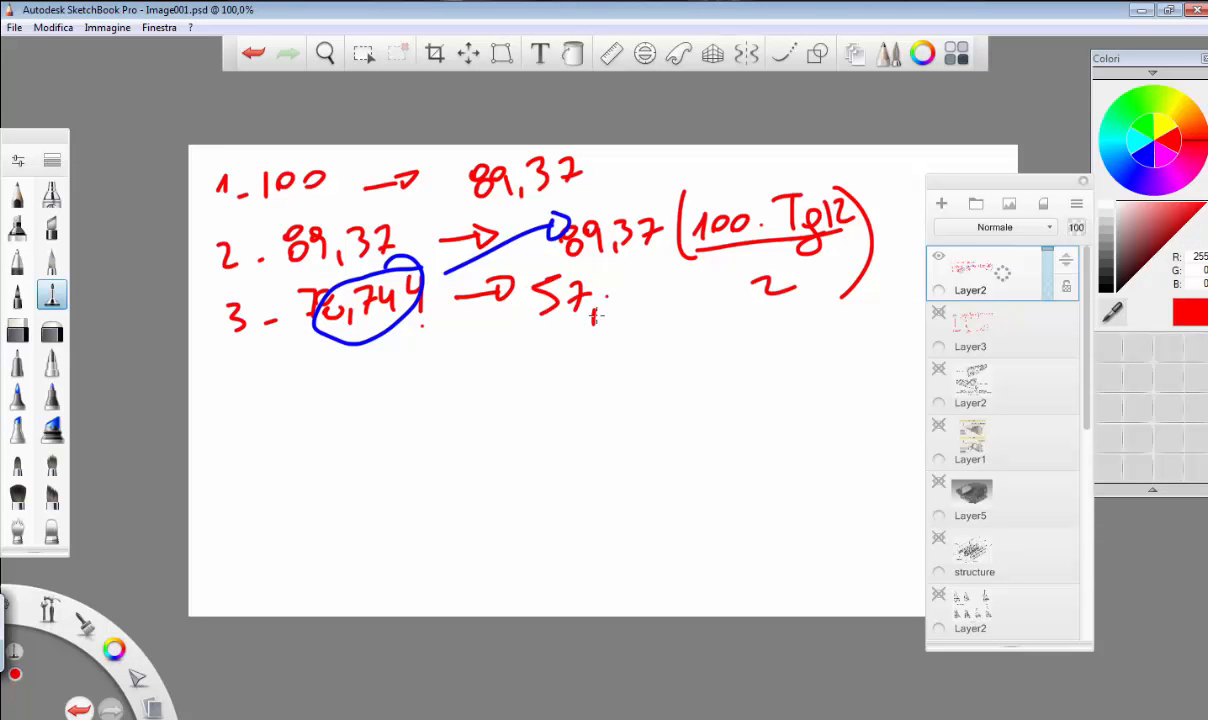
{"action": "key", "text": "alt+Tab"}
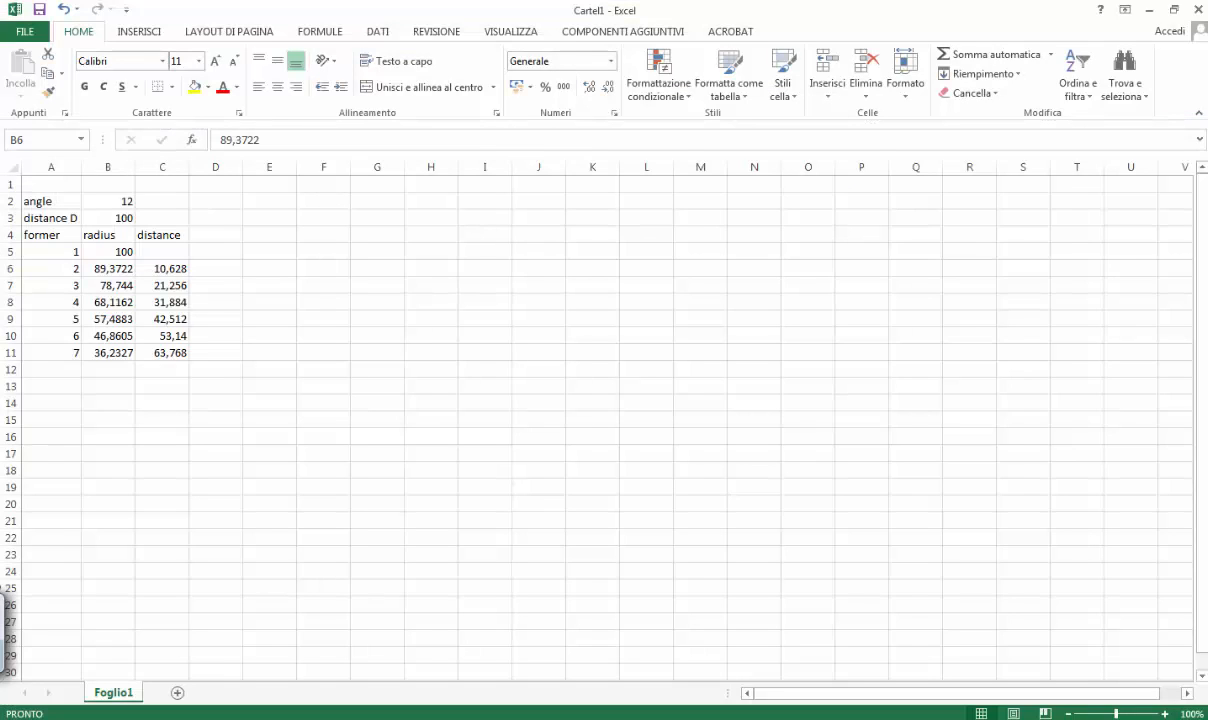
{"action": "key", "text": "alt+Tab"}
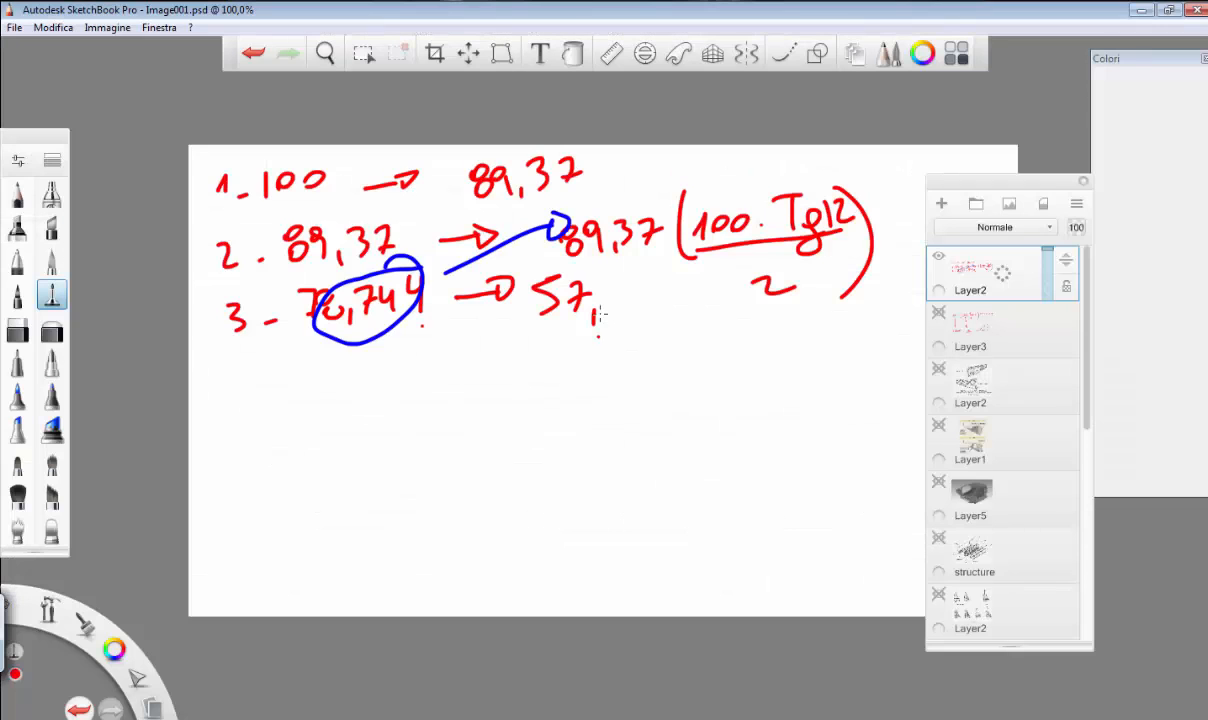
{"action": "left_click_drag", "start_coordinate": [609, 287], "coordinate": [620, 302]}
{"action": "mouse_move", "coordinate": [620, 289]}
{"action": "left_mouse_down"}
{"action": "mouse_move", "coordinate": [617, 310]}
{"action": "mouse_move", "coordinate": [644, 291]}
{"action": "left_mouse_up"}
{"action": "left_click", "coordinate": [658, 297]}
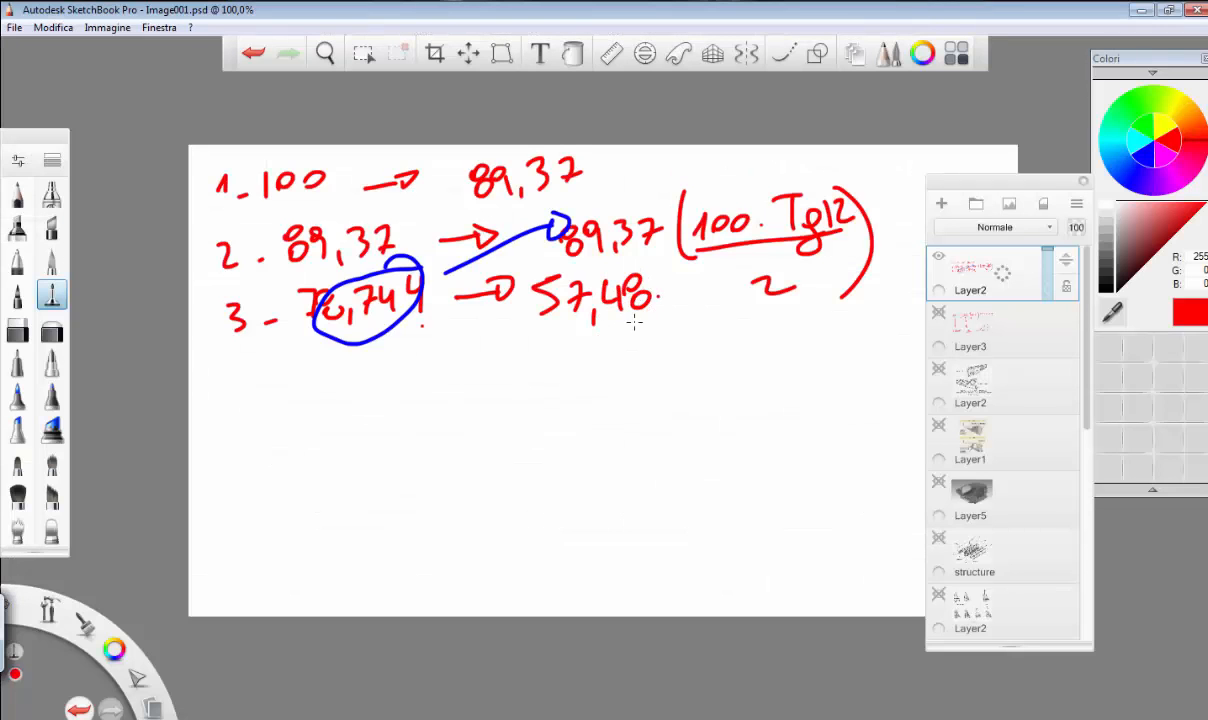
Switch to Excel and highlight the radius values of formers 2 to 7 to review them
{"action": "left_click", "coordinate": [577, 395]}
{"action": "key", "text": "alt+Tab"}
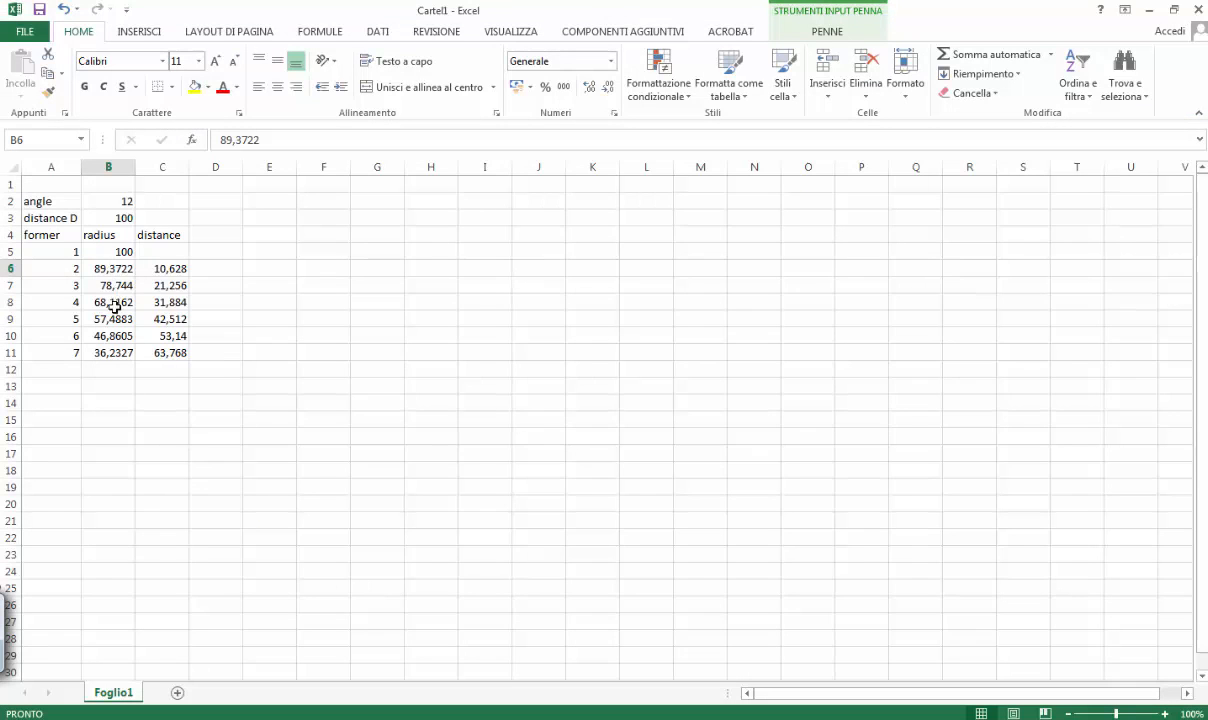
{"action": "left_click_drag", "start_coordinate": [115, 263], "coordinate": [124, 355]}
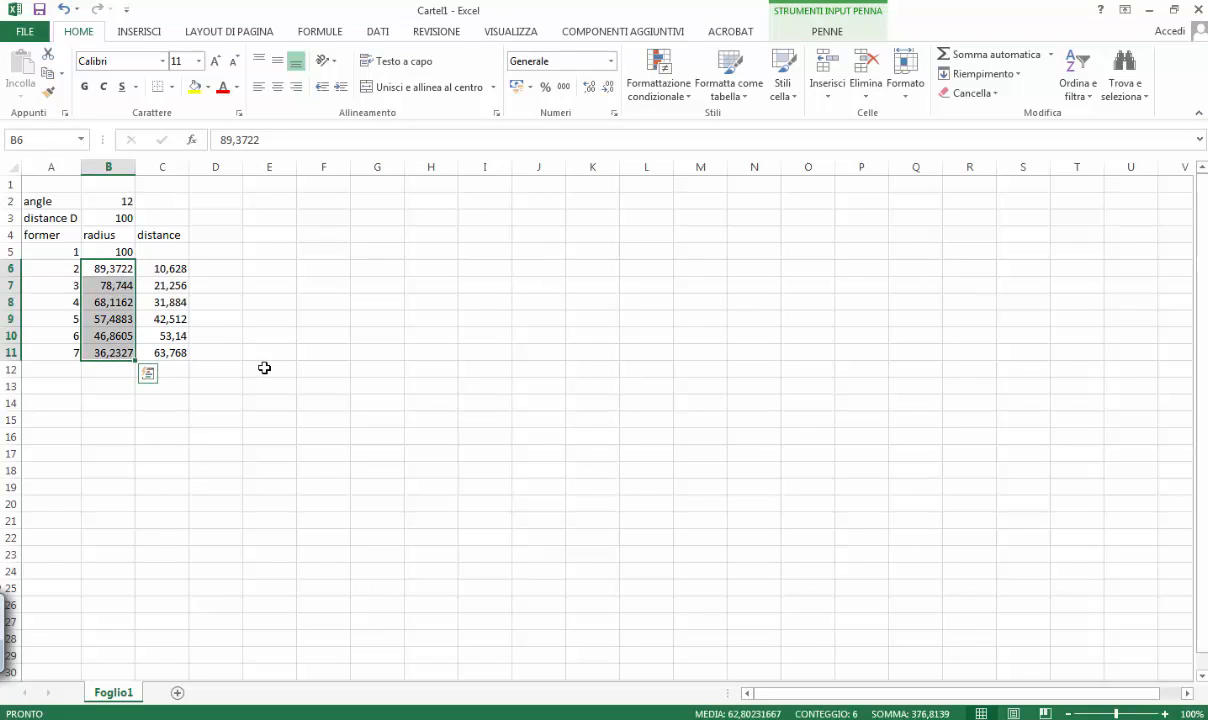
{"action": "left_click", "coordinate": [266, 368]}
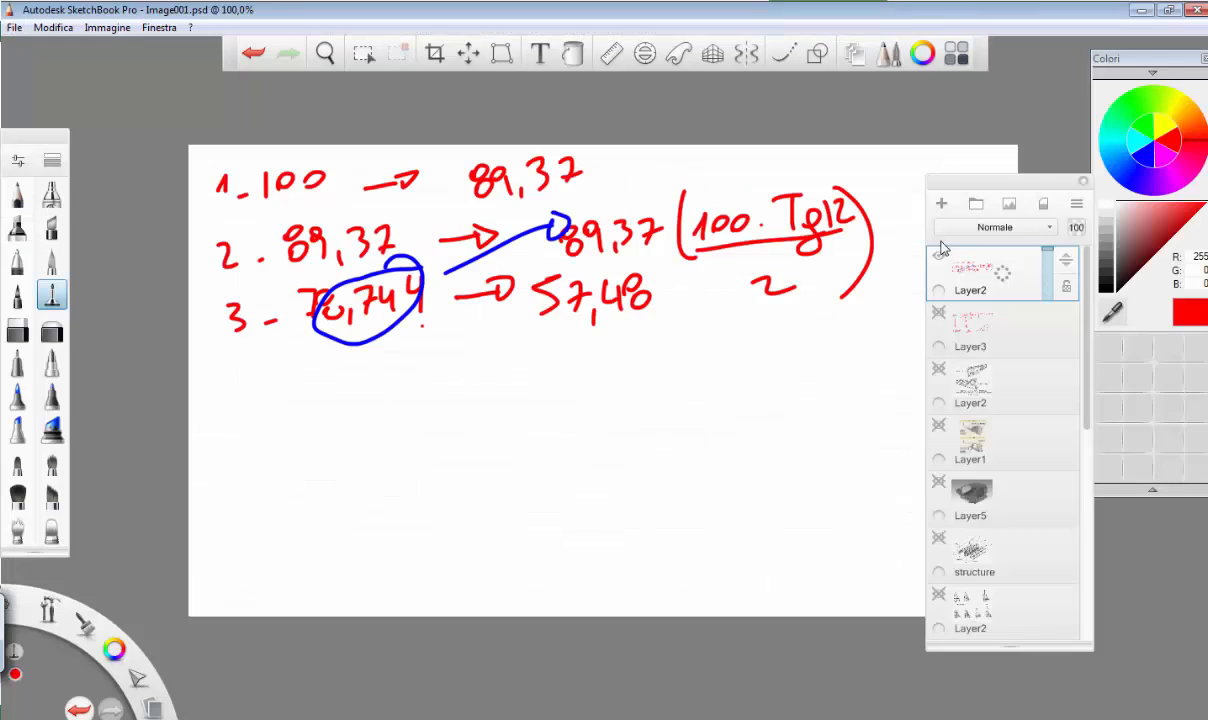
Return to SketchBook, hide the notes layer and draw a tall narrow red rectangle for the first former on a new layer
{"action": "left_click", "coordinate": [940, 254]}
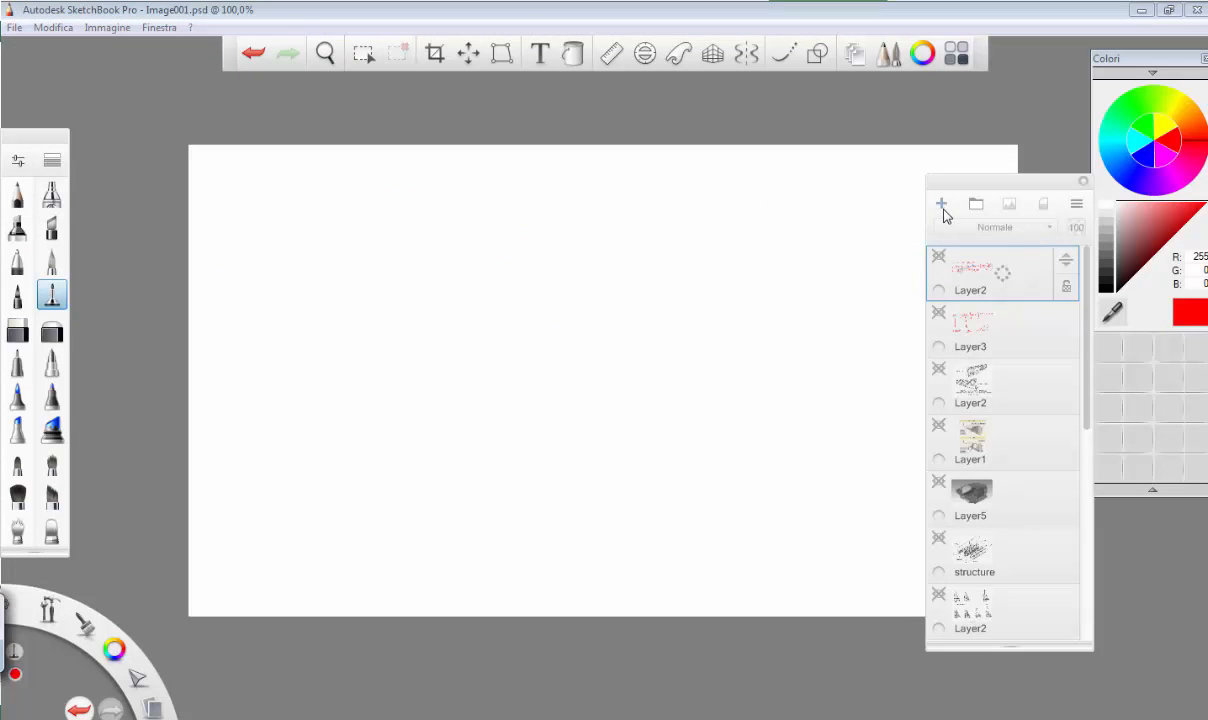
{"action": "left_click", "coordinate": [941, 203]}
{"action": "left_click_drag", "start_coordinate": [257, 202], "coordinate": [257, 426]}
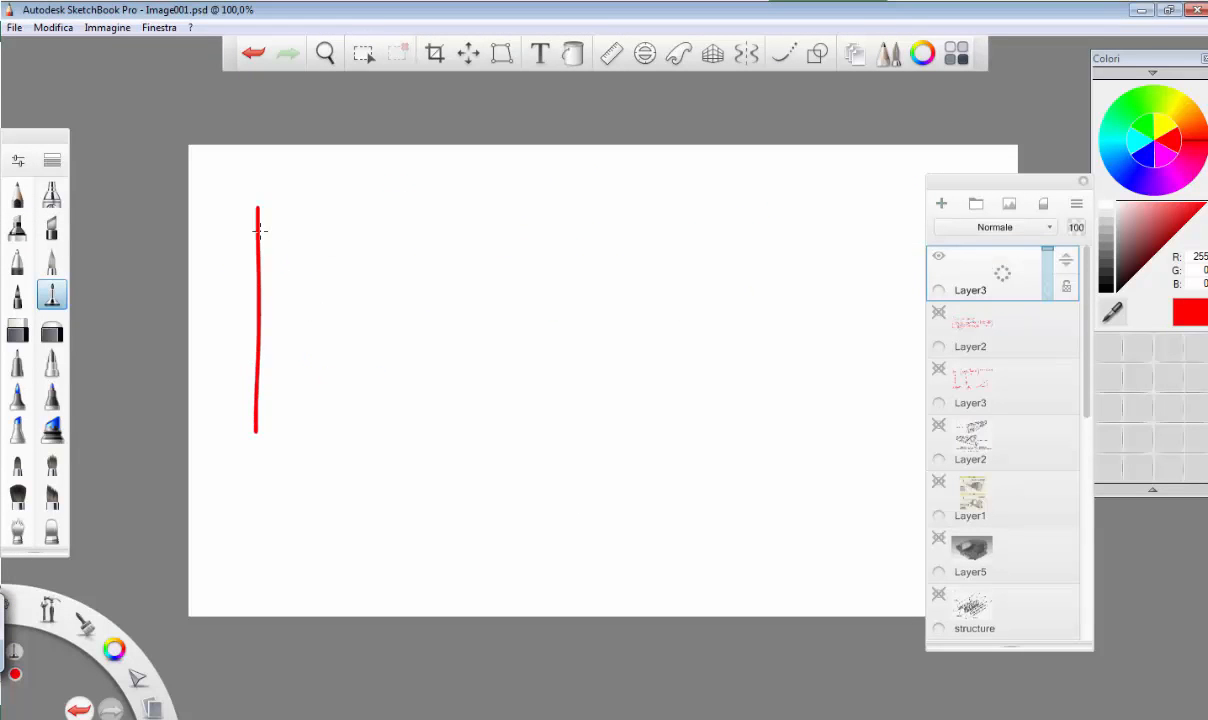
{"action": "mouse_move", "coordinate": [256, 206]}
{"action": "left_mouse_down"}
{"action": "mouse_move", "coordinate": [300, 445]}
{"action": "mouse_move", "coordinate": [308, 411]}
{"action": "left_mouse_up"}
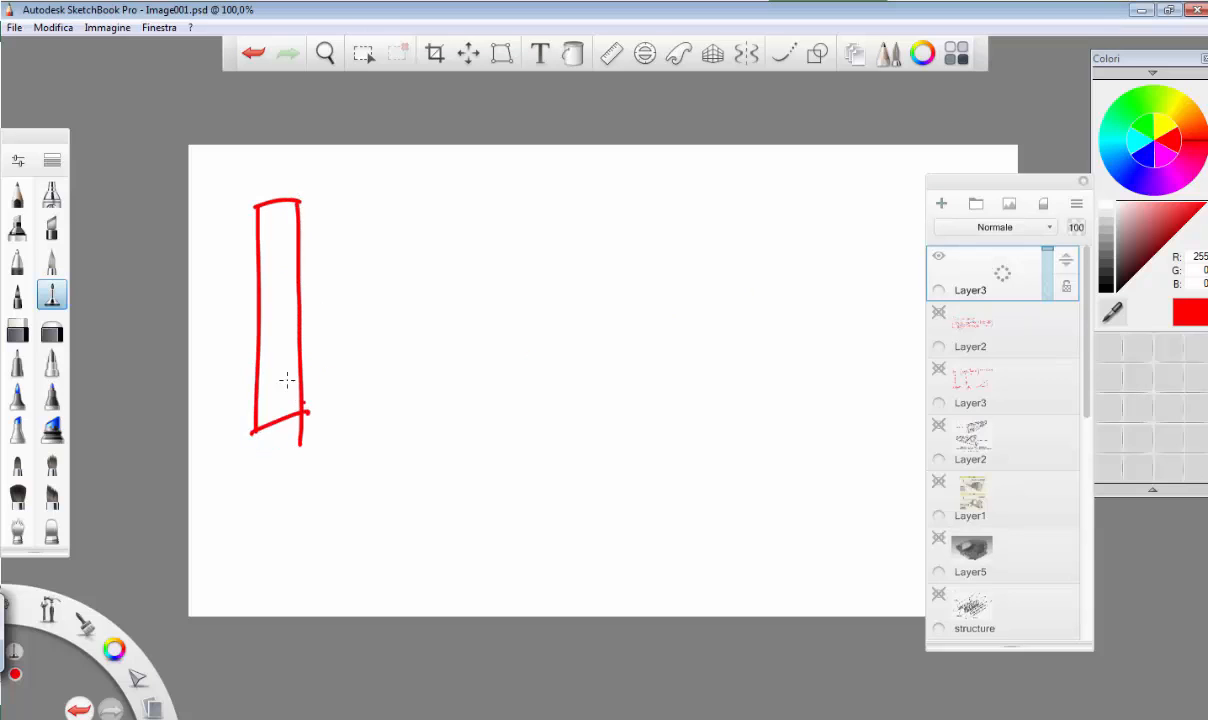
Draw a horizontal centre line across the first former and label it F1 above
{"action": "left_click_drag", "start_coordinate": [237, 313], "coordinate": [316, 307]}
{"action": "mouse_move", "coordinate": [255, 175]}
{"action": "left_mouse_down"}
{"action": "mouse_move", "coordinate": [255, 194]}
{"action": "mouse_move", "coordinate": [268, 187]}
{"action": "mouse_move", "coordinate": [255, 194]}
{"action": "left_mouse_up"}
{"action": "mouse_move", "coordinate": [257, 155]}
{"action": "left_mouse_down"}
{"action": "mouse_move", "coordinate": [263, 202]}
{"action": "mouse_move", "coordinate": [276, 160]}
{"action": "left_mouse_up"}
{"action": "left_click_drag", "start_coordinate": [263, 182], "coordinate": [276, 178]}
{"action": "left_click_drag", "start_coordinate": [281, 187], "coordinate": [289, 184]}
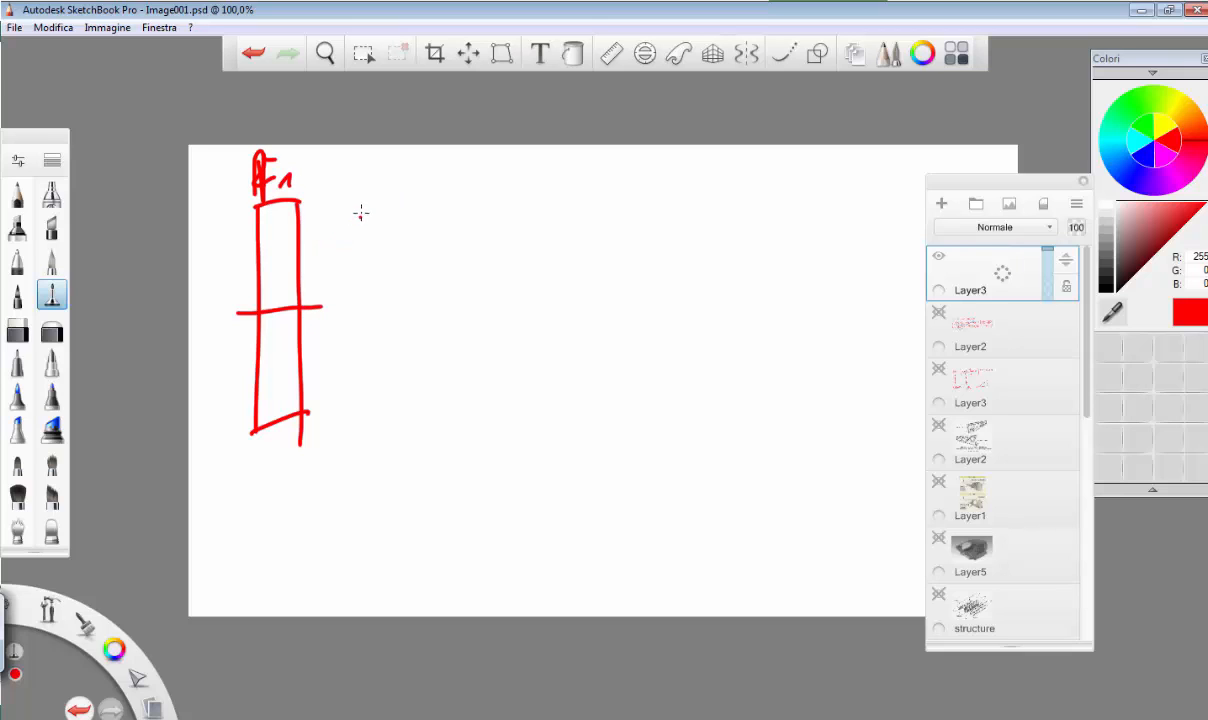
Draw a shorter second former labelled F2 and mark both formers' centre lines, with a 0 beside F1's
{"action": "mouse_move", "coordinate": [351, 200]}
{"action": "left_mouse_down"}
{"action": "mouse_move", "coordinate": [362, 320]}
{"action": "mouse_move", "coordinate": [399, 202]}
{"action": "mouse_move", "coordinate": [408, 345]}
{"action": "mouse_move", "coordinate": [378, 425]}
{"action": "mouse_move", "coordinate": [393, 380]}
{"action": "left_mouse_up"}
{"action": "left_click_drag", "start_coordinate": [383, 405], "coordinate": [430, 420]}
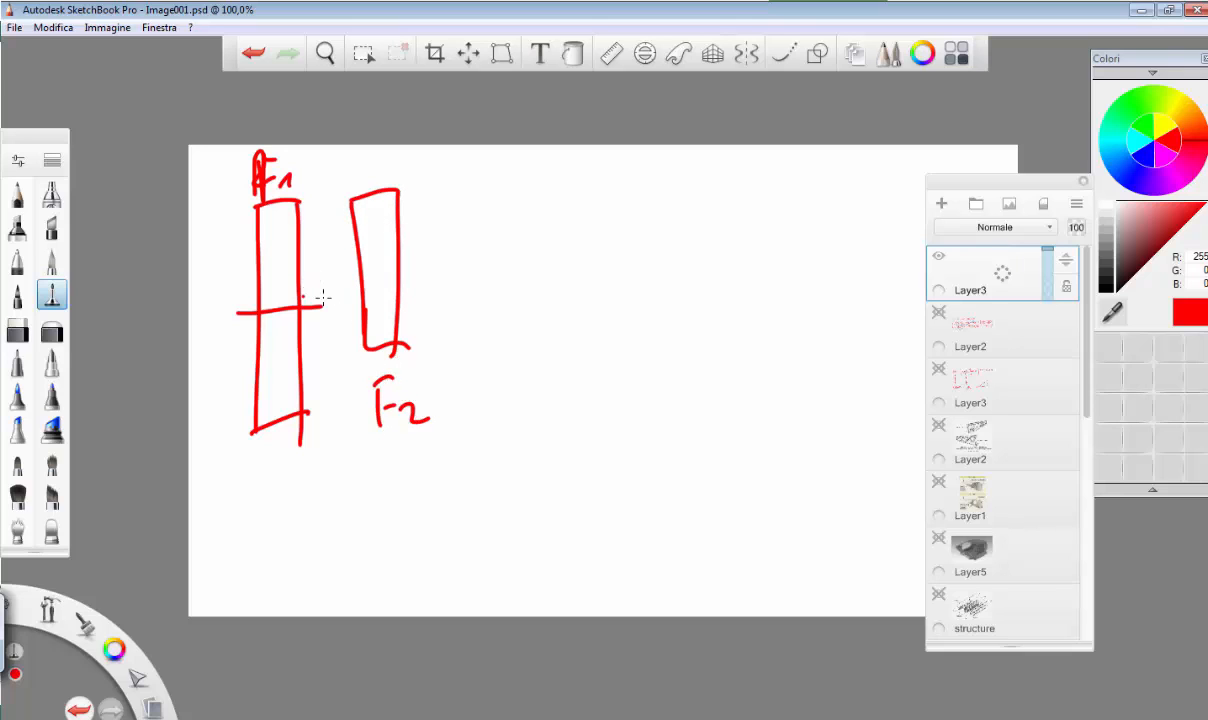
{"action": "mouse_move", "coordinate": [258, 315]}
{"action": "left_mouse_down"}
{"action": "mouse_move", "coordinate": [320, 310]}
{"action": "mouse_move", "coordinate": [261, 320]}
{"action": "mouse_move", "coordinate": [220, 297]}
{"action": "left_mouse_up"}
{"action": "left_click_drag", "start_coordinate": [357, 257], "coordinate": [410, 252]}
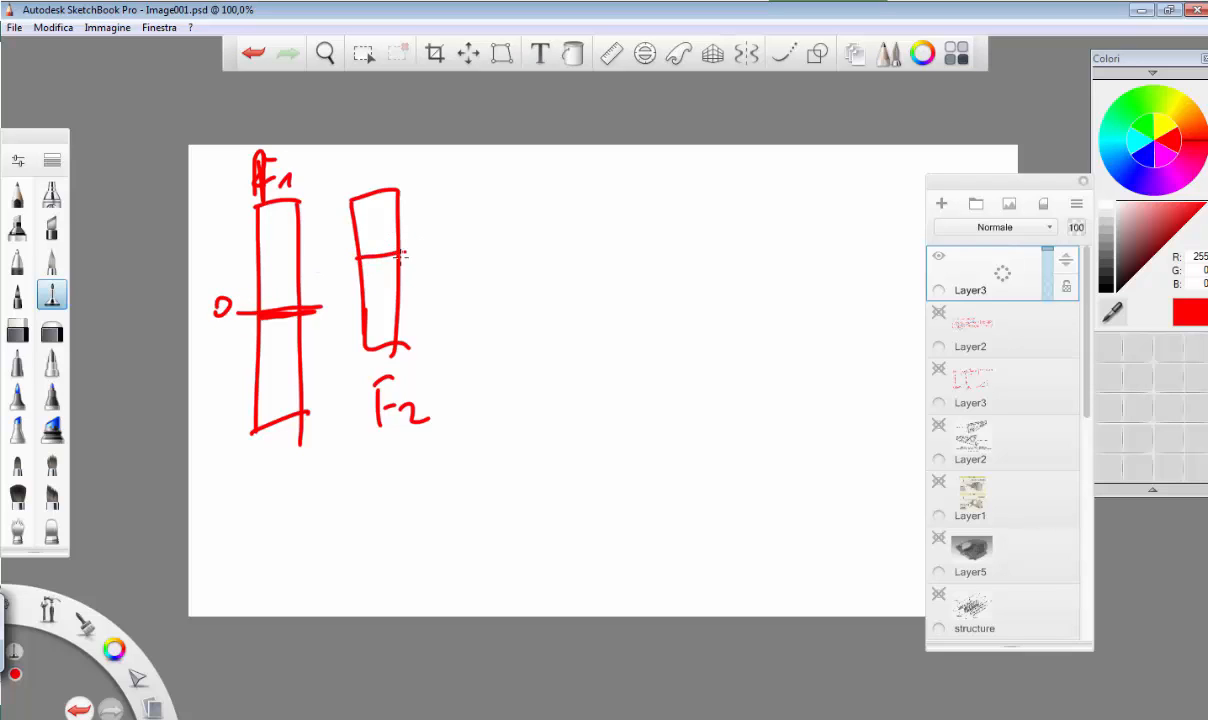
{"action": "left_click", "coordinate": [339, 260]}
{"action": "left_click", "coordinate": [325, 261]}
{"action": "left_click_drag", "start_coordinate": [418, 247], "coordinate": [457, 238]}
In blue, extend F1's centre line past F2 and draw a dimension arrow between the two centre lines
{"action": "left_click", "coordinate": [1139, 161]}
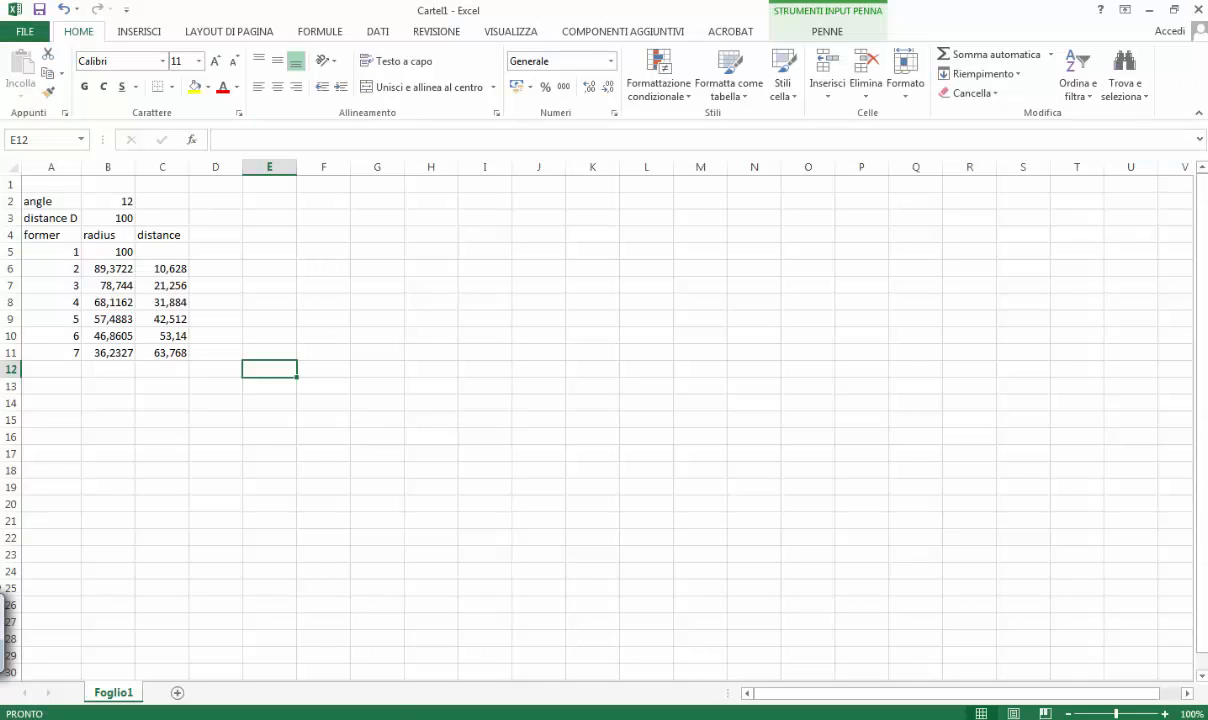
{"action": "key", "text": "alt+Tab"}
{"action": "left_click_drag", "start_coordinate": [312, 307], "coordinate": [454, 292]}
{"action": "mouse_move", "coordinate": [400, 241]}
{"action": "left_mouse_down"}
{"action": "mouse_move", "coordinate": [404, 315]}
{"action": "mouse_move", "coordinate": [397, 248]}
{"action": "left_mouse_up"}
Handwrite 10,628 beside F2's dimension arrow, checking the distance value in Excel
{"action": "left_click_drag", "start_coordinate": [438, 263], "coordinate": [441, 277]}
{"action": "left_click", "coordinate": [470, 267]}
{"action": "left_click_drag", "start_coordinate": [452, 259], "coordinate": [467, 283]}
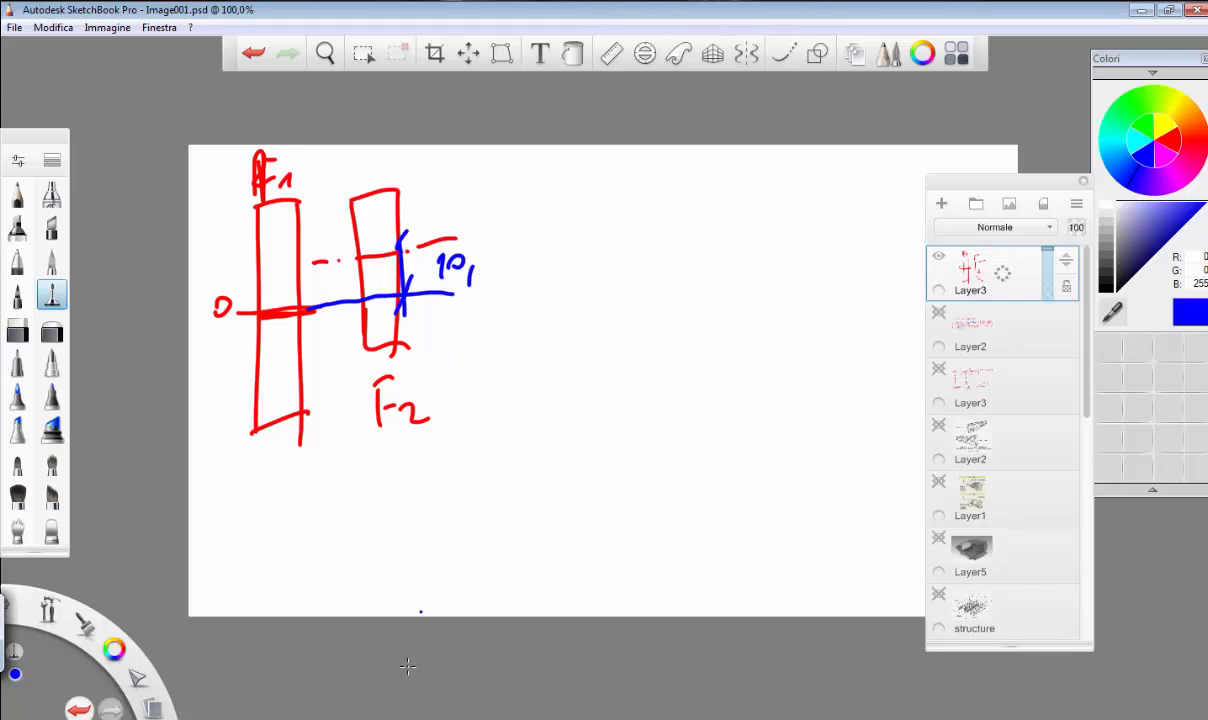
{"action": "key", "text": "alt+Tab"}
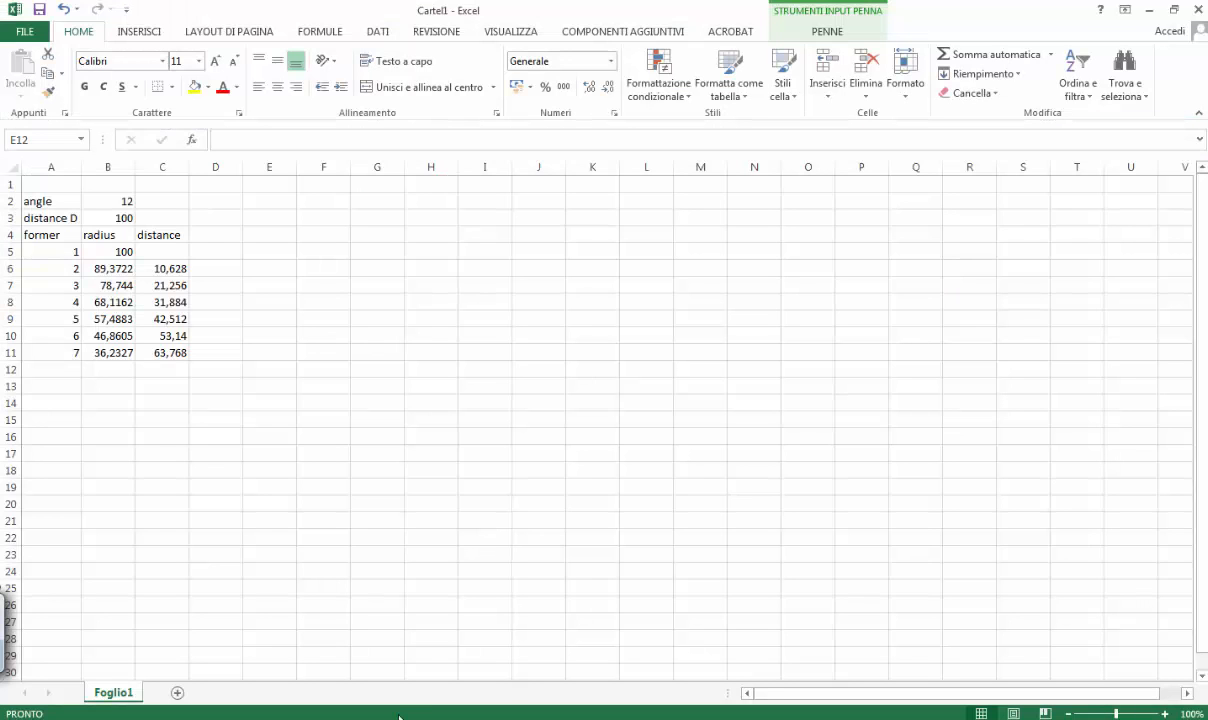
{"action": "key", "text": "alt+Tab"}
{"action": "mouse_move", "coordinate": [497, 240]}
{"action": "left_mouse_down"}
{"action": "mouse_move", "coordinate": [493, 262]}
{"action": "mouse_move", "coordinate": [523, 268]}
{"action": "mouse_move", "coordinate": [553, 246]}
{"action": "left_mouse_up"}
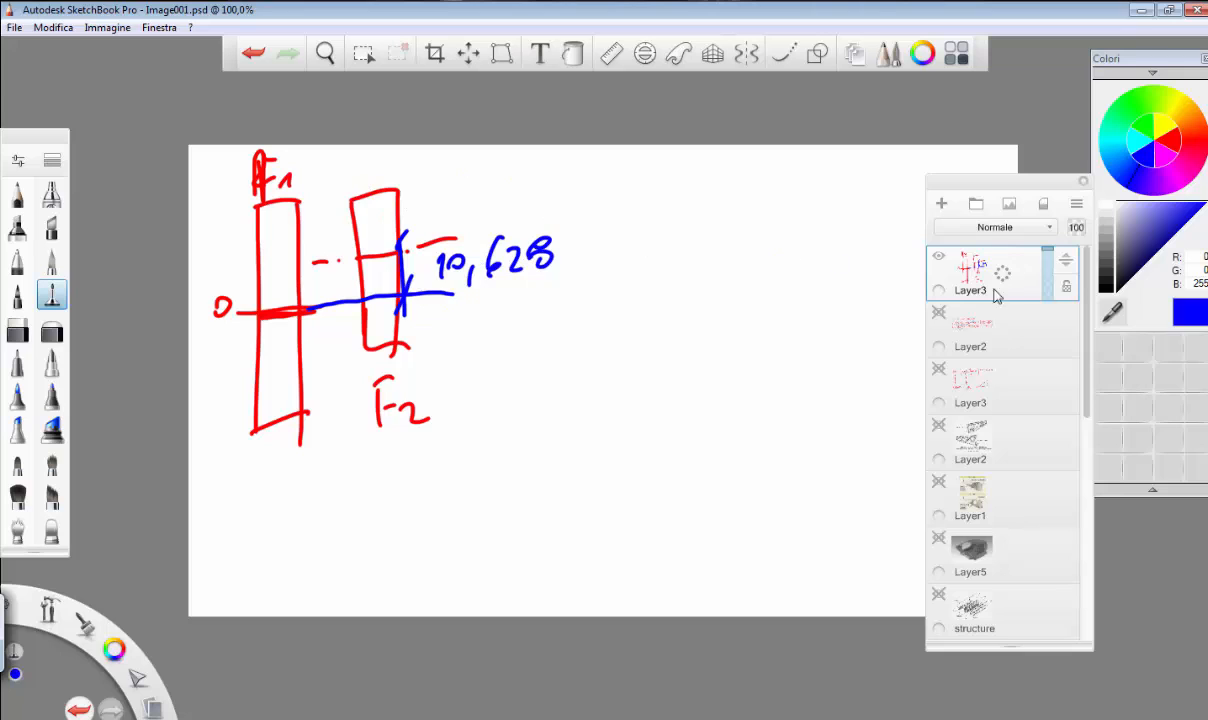
In red, draw a shorter third former beyond F2 and a common top line running across all formers
{"action": "left_click", "coordinate": [1172, 146]}
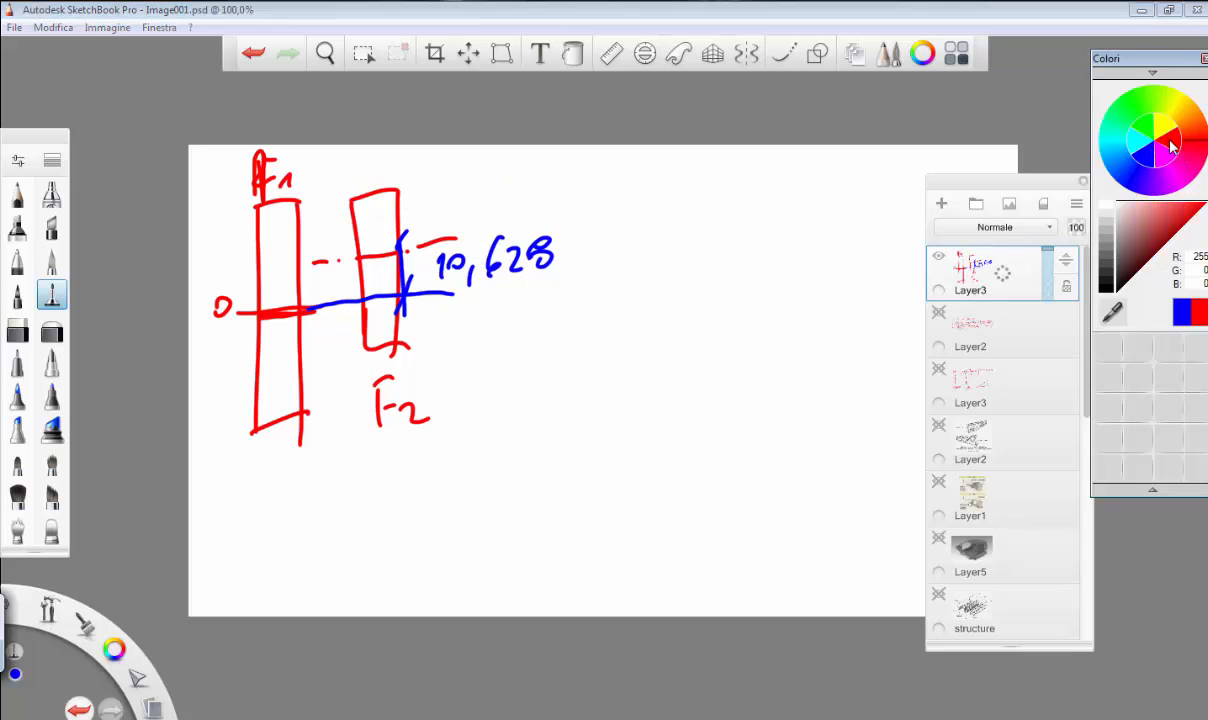
{"action": "left_click", "coordinate": [584, 283]}
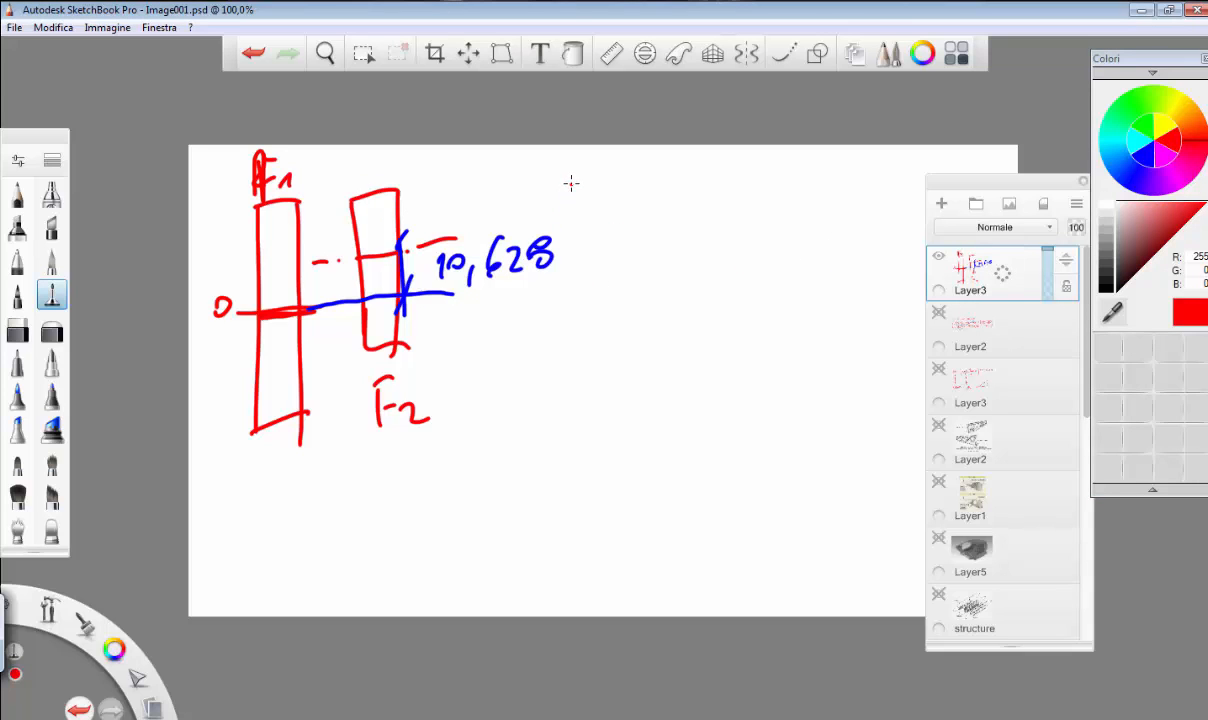
{"action": "left_click_drag", "start_coordinate": [571, 183], "coordinate": [567, 268]}
{"action": "mouse_move", "coordinate": [258, 202]}
{"action": "left_mouse_down"}
{"action": "mouse_move", "coordinate": [378, 184]}
{"action": "mouse_move", "coordinate": [800, 181]}
{"action": "left_mouse_up"}
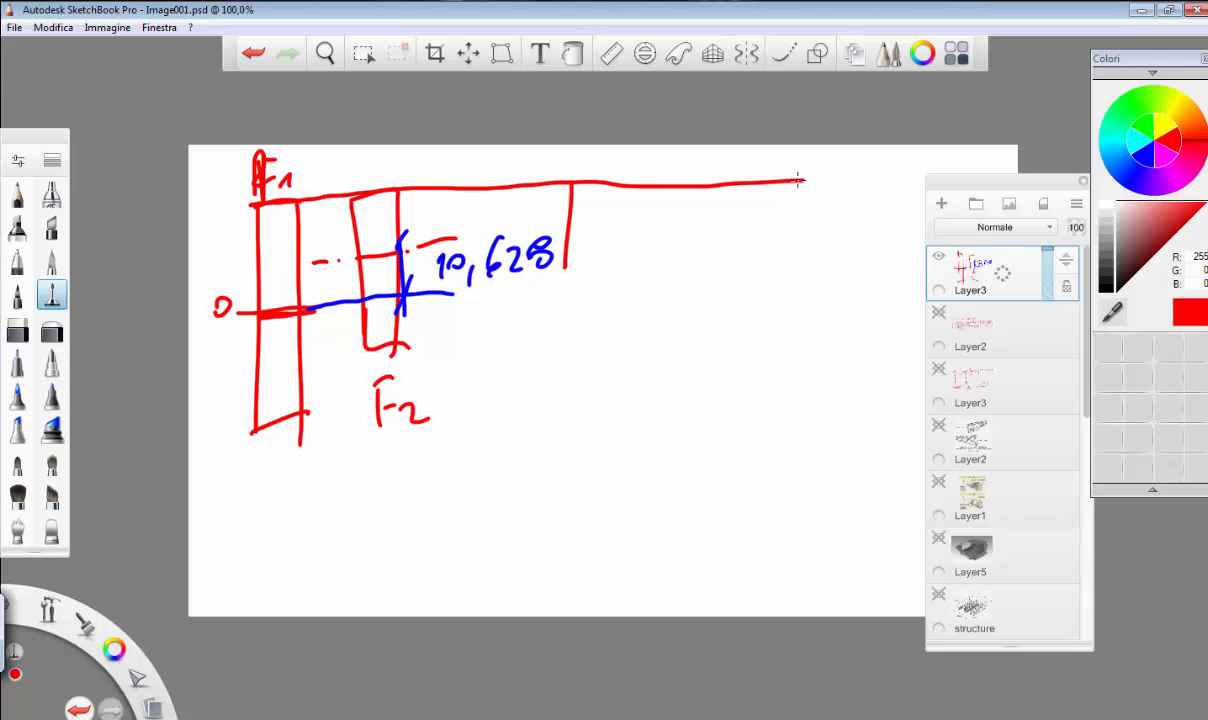
{"action": "left_click_drag", "start_coordinate": [593, 193], "coordinate": [564, 283]}
{"action": "left_click", "coordinate": [615, 273]}
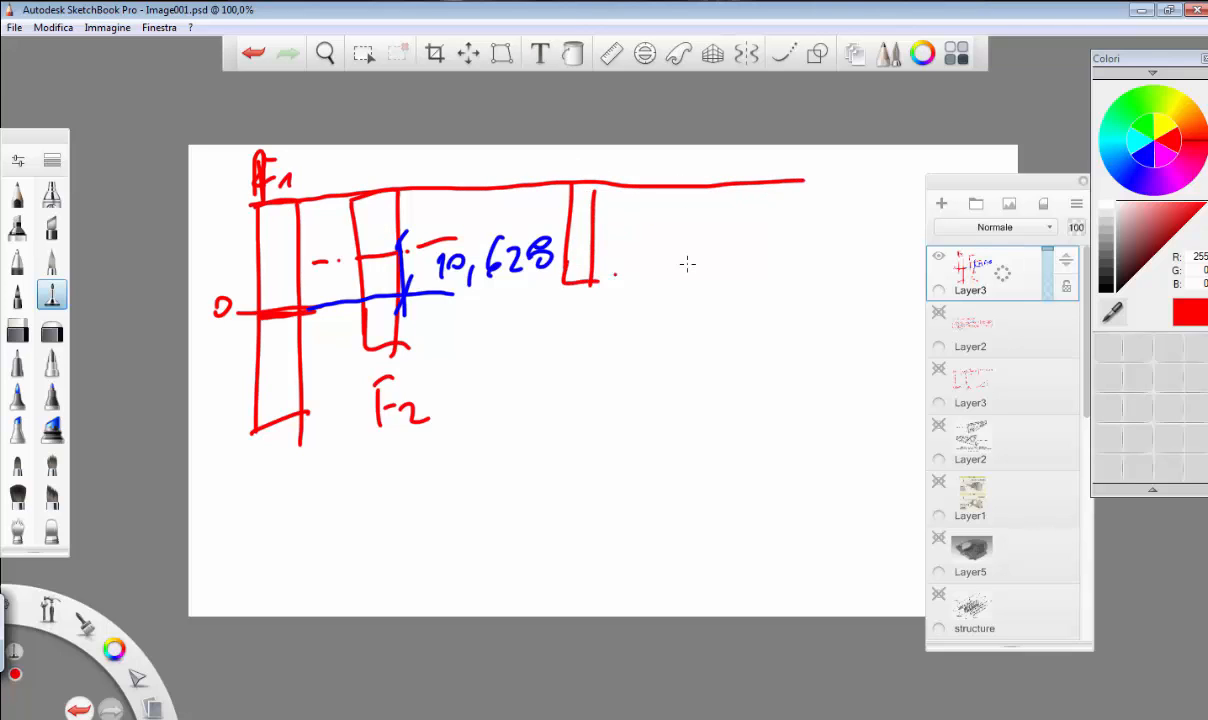
Draw the third former's centre line in red, extending it to both sides of the rectangle
{"action": "left_click", "coordinate": [1146, 158]}
{"action": "left_click", "coordinate": [637, 230]}
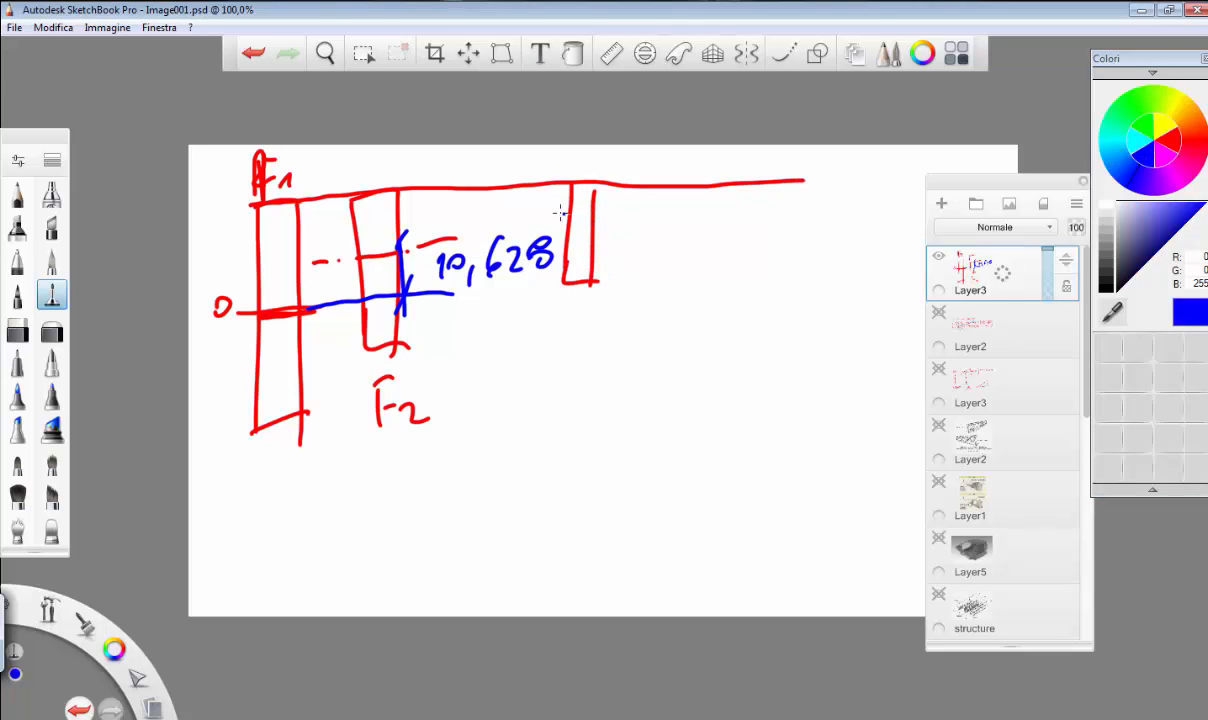
{"action": "left_click", "coordinate": [1169, 146]}
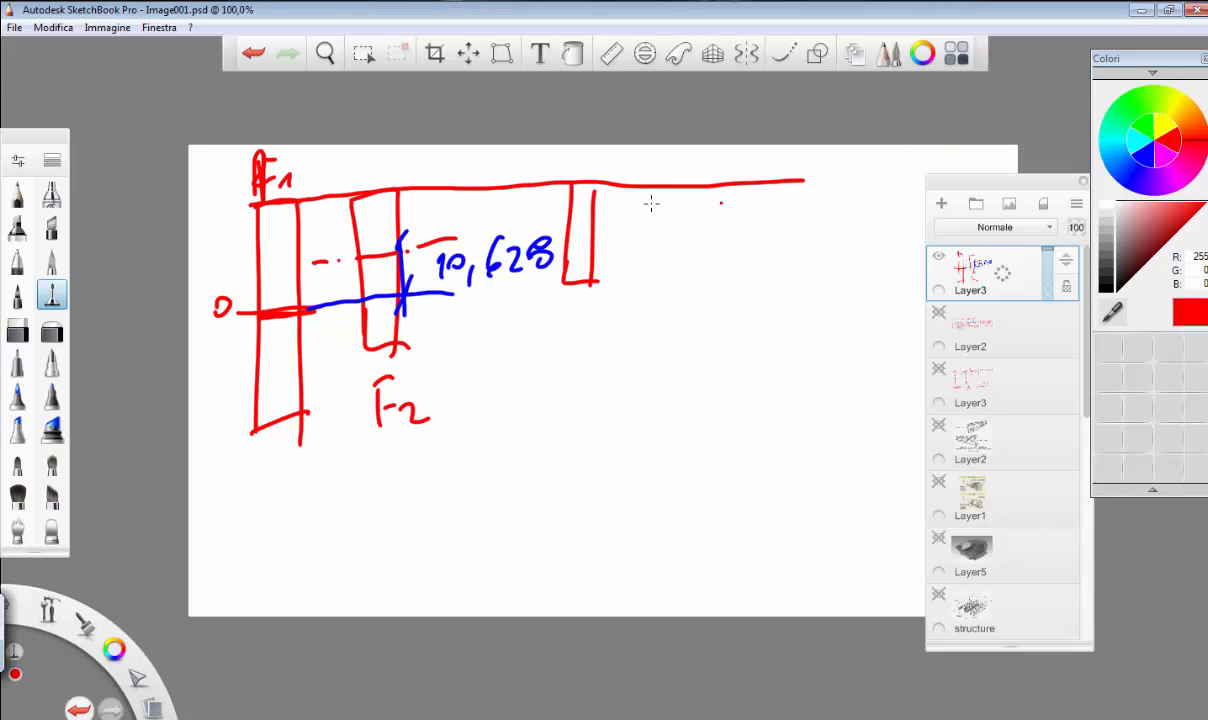
{"action": "mouse_move", "coordinate": [586, 219]}
{"action": "left_mouse_down"}
{"action": "mouse_move", "coordinate": [645, 216]}
{"action": "mouse_move", "coordinate": [524, 223]}
{"action": "left_mouse_up"}
In blue, extend F2's centre line past the third former and mark the gap between their centre lines with a curved arrow
{"action": "left_click", "coordinate": [1146, 154]}
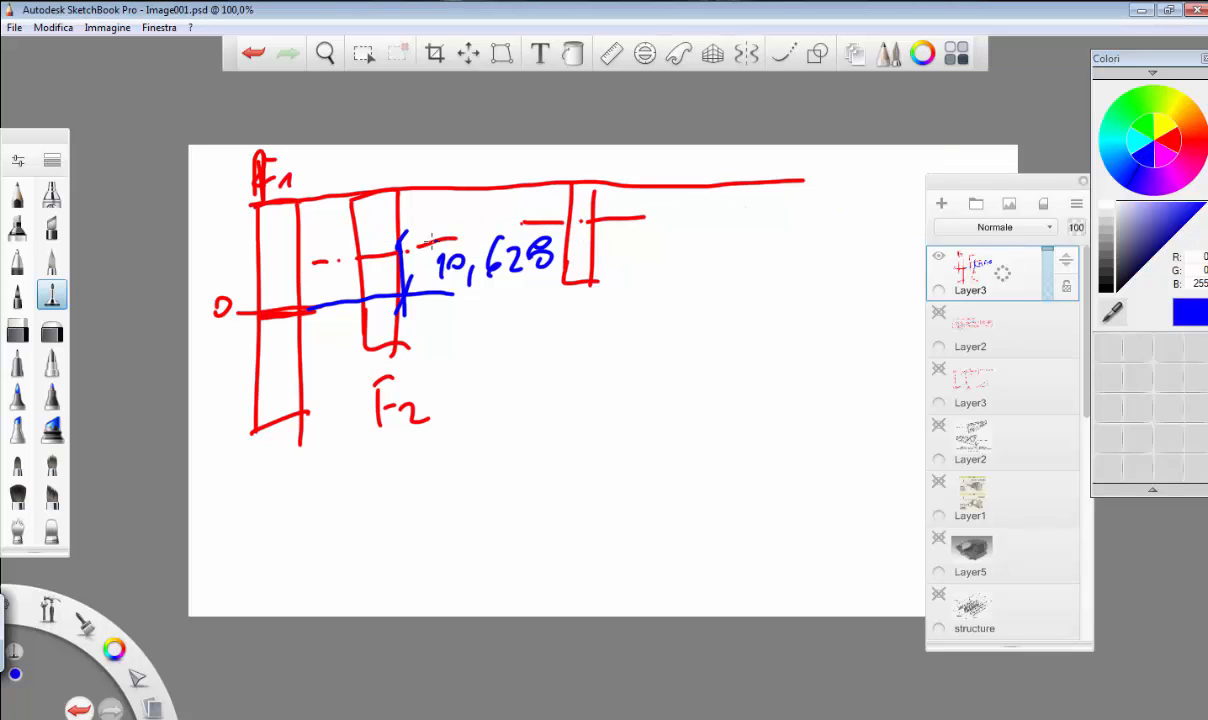
{"action": "left_click_drag", "start_coordinate": [418, 242], "coordinate": [643, 236]}
{"action": "mouse_move", "coordinate": [570, 221]}
{"action": "left_mouse_down"}
{"action": "mouse_move", "coordinate": [646, 218]}
{"action": "mouse_move", "coordinate": [627, 250]}
{"action": "mouse_move", "coordinate": [678, 284]}
{"action": "left_mouse_up"}
{"action": "left_click_drag", "start_coordinate": [656, 229], "coordinate": [641, 232]}
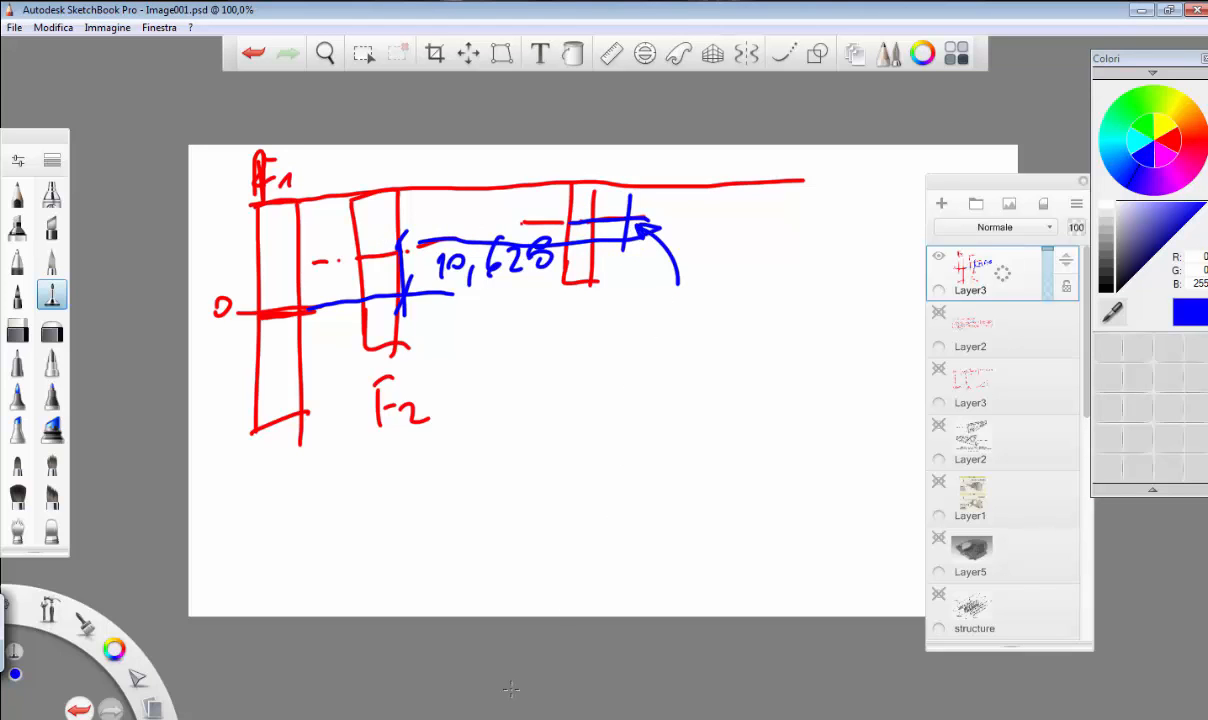
Consult the Excel table, extend the third former's dimension line downward and handwrite 10,628 beside the curved arrow
{"action": "key", "text": "alt+Tab"}
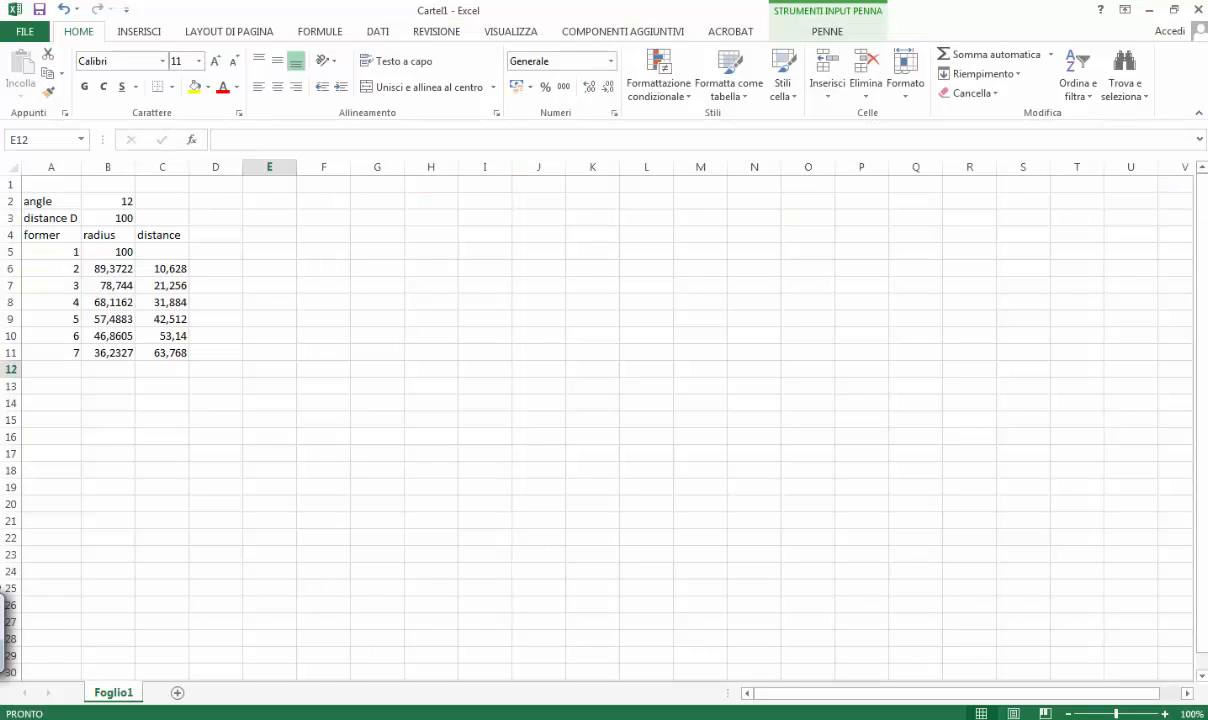
{"action": "key", "text": "alt+Tab"}
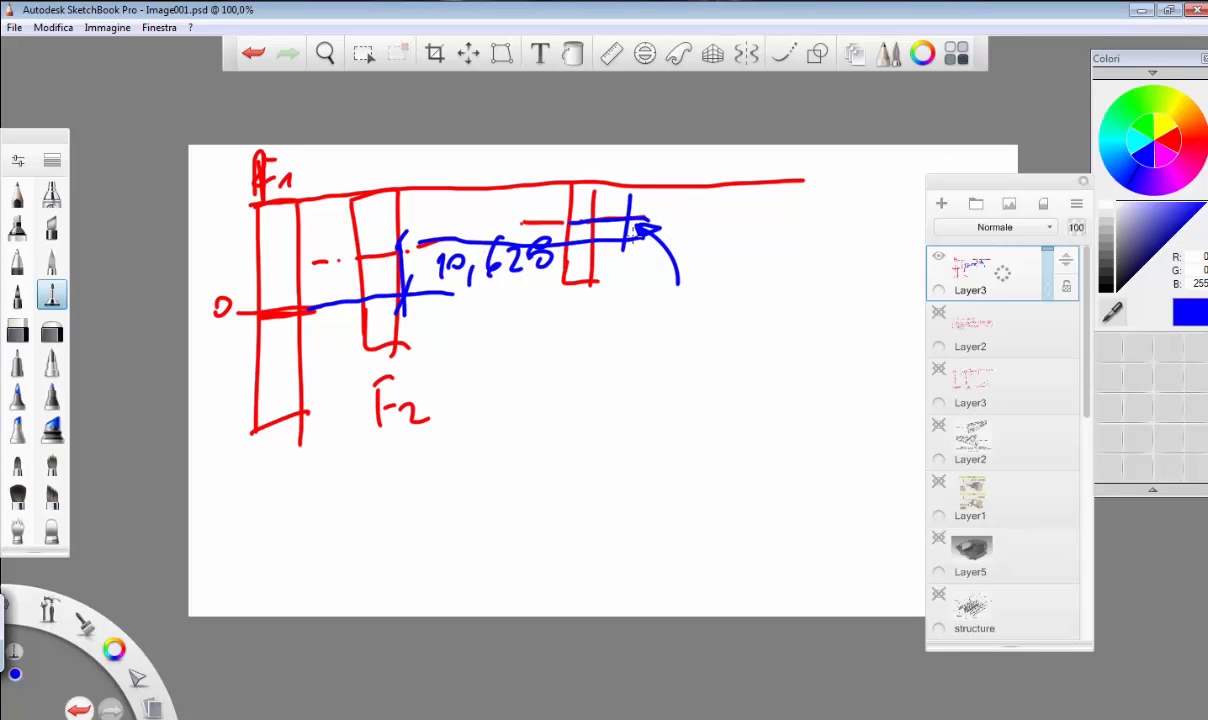
{"action": "mouse_move", "coordinate": [627, 232]}
{"action": "left_mouse_down"}
{"action": "mouse_move", "coordinate": [625, 291]}
{"action": "mouse_move", "coordinate": [622, 229]}
{"action": "mouse_move", "coordinate": [678, 233]}
{"action": "mouse_move", "coordinate": [690, 210]}
{"action": "mouse_move", "coordinate": [700, 245]}
{"action": "left_mouse_up"}
{"action": "mouse_move", "coordinate": [720, 214]}
{"action": "left_mouse_down"}
{"action": "mouse_move", "coordinate": [712, 236]}
{"action": "mouse_move", "coordinate": [756, 236]}
{"action": "left_mouse_up"}
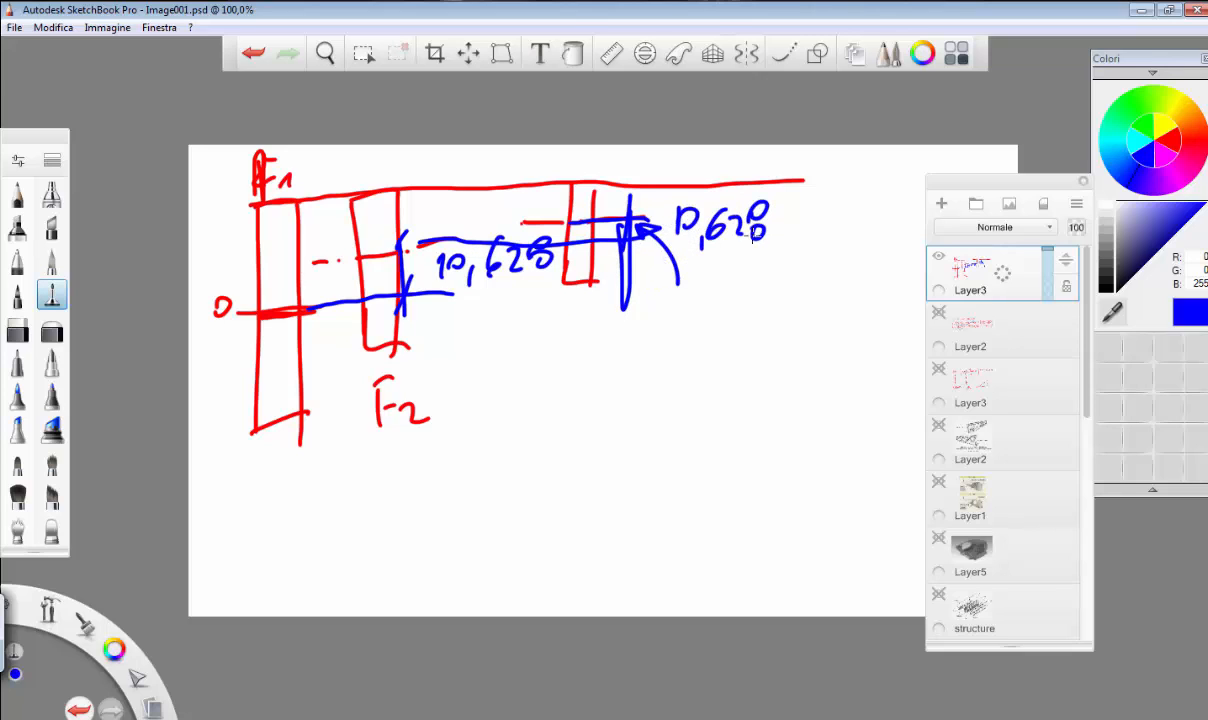
Extend F1's zero line beneath the third former in blue and handwrite "10,628 x 2" below it
{"action": "left_click_drag", "start_coordinate": [263, 313], "coordinate": [708, 300]}
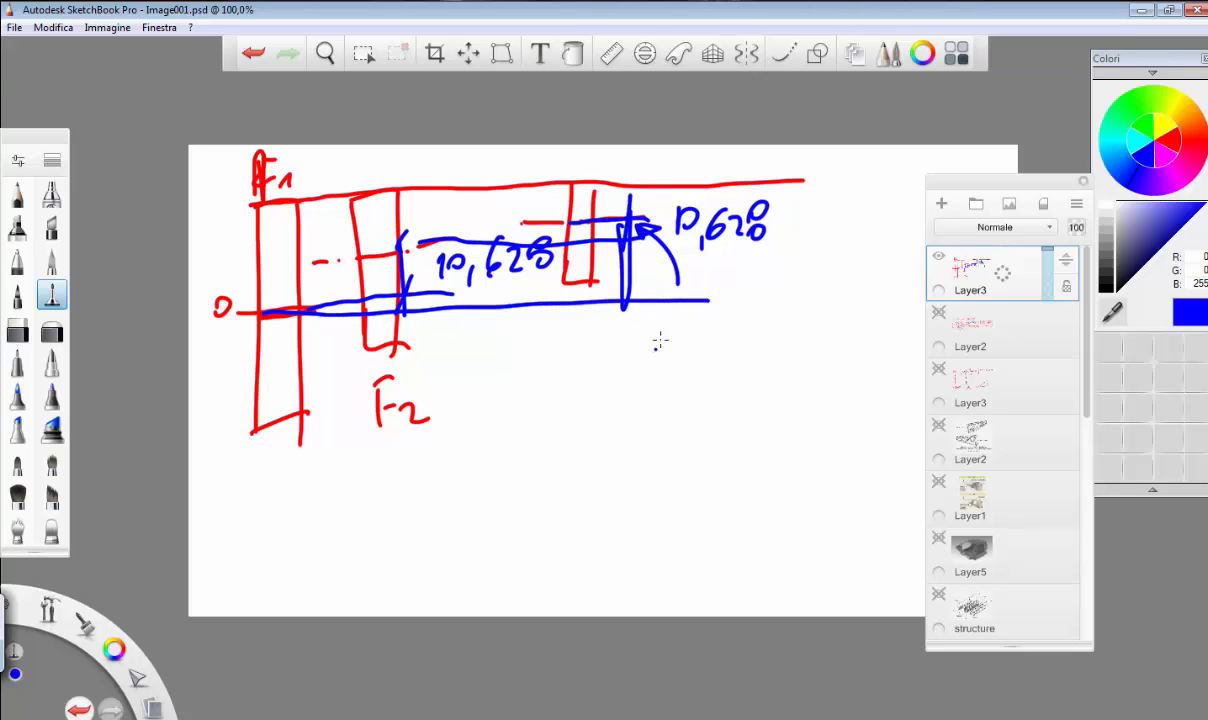
{"action": "left_click_drag", "start_coordinate": [657, 345], "coordinate": [654, 368]}
{"action": "left_click_drag", "start_coordinate": [676, 333], "coordinate": [698, 366]}
{"action": "mouse_move", "coordinate": [722, 322]}
{"action": "left_mouse_down"}
{"action": "mouse_move", "coordinate": [712, 348]}
{"action": "mouse_move", "coordinate": [805, 355]}
{"action": "left_mouse_up"}
{"action": "mouse_move", "coordinate": [805, 336]}
{"action": "left_mouse_down"}
{"action": "mouse_move", "coordinate": [788, 356]}
{"action": "mouse_move", "coordinate": [846, 352]}
{"action": "left_mouse_up"}
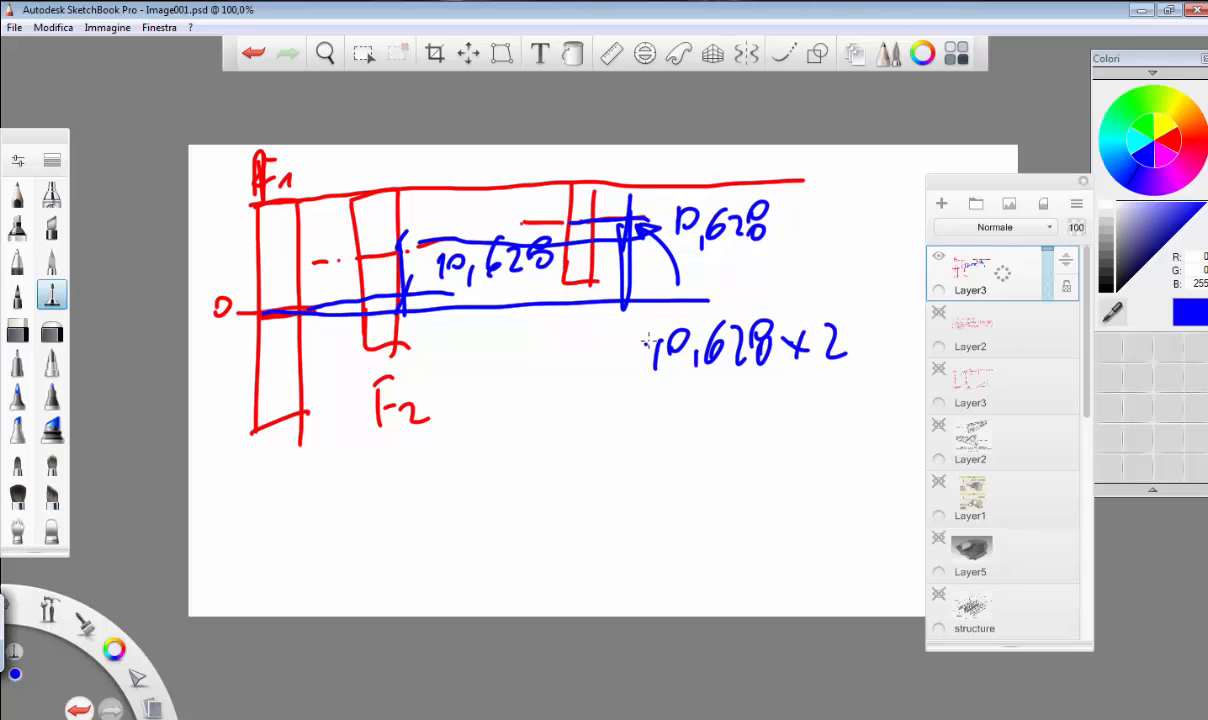
{"action": "left_click_drag", "start_coordinate": [647, 341], "coordinate": [655, 368]}
Switch to Excel and examine the distance values listed for the successive formers
{"action": "left_click", "coordinate": [555, 574]}
{"action": "key", "text": "alt+Tab"}
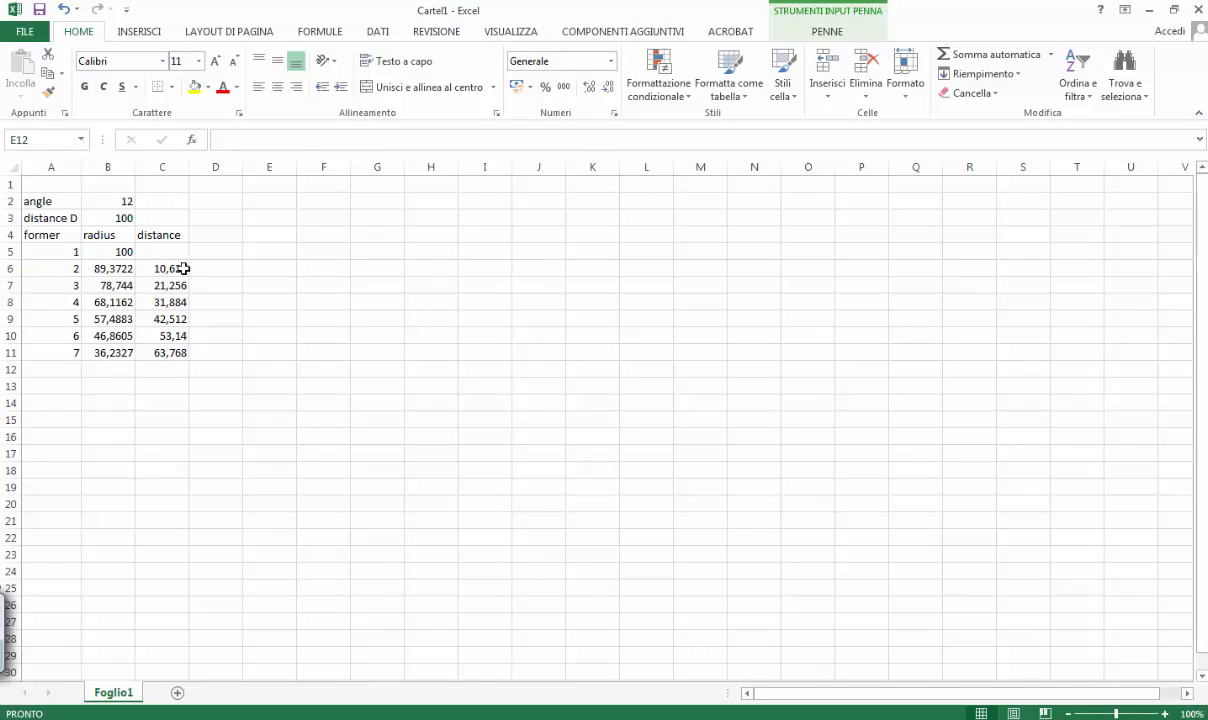
{"action": "left_click", "coordinate": [173, 268]}
{"action": "left_click", "coordinate": [174, 303]}
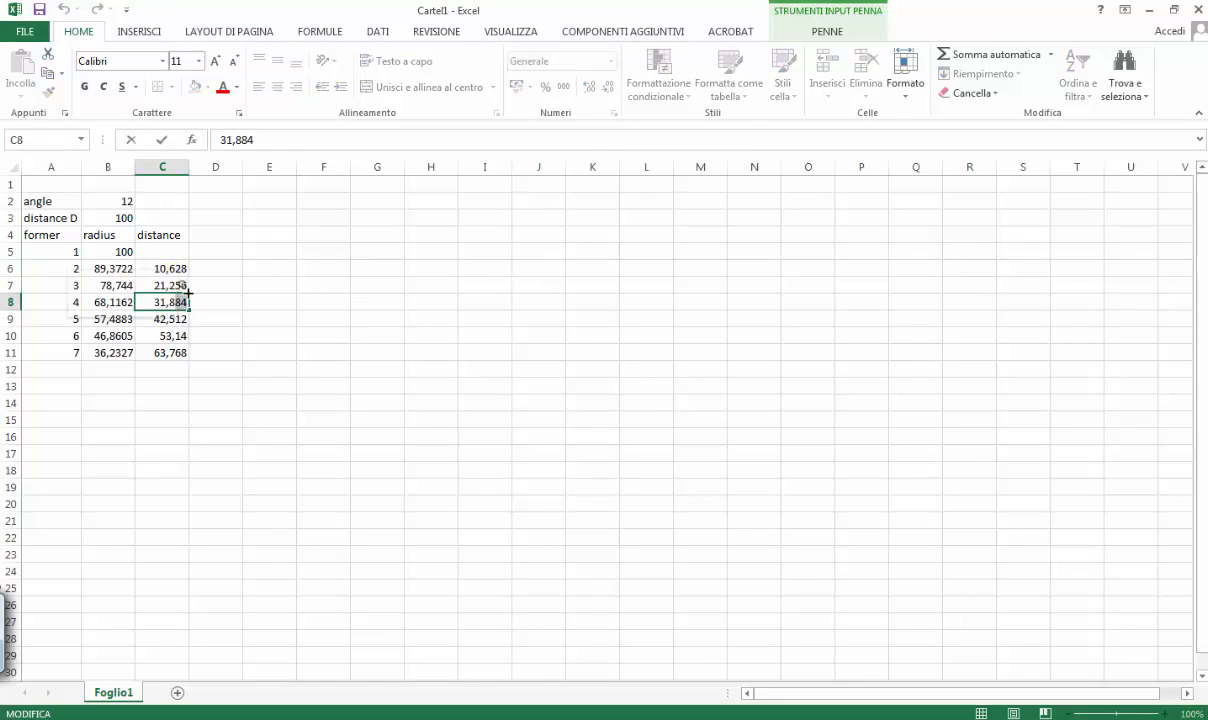
{"action": "left_click", "coordinate": [170, 285]}
{"action": "left_click", "coordinate": [174, 302]}
{"action": "double_click", "coordinate": [177, 338]}
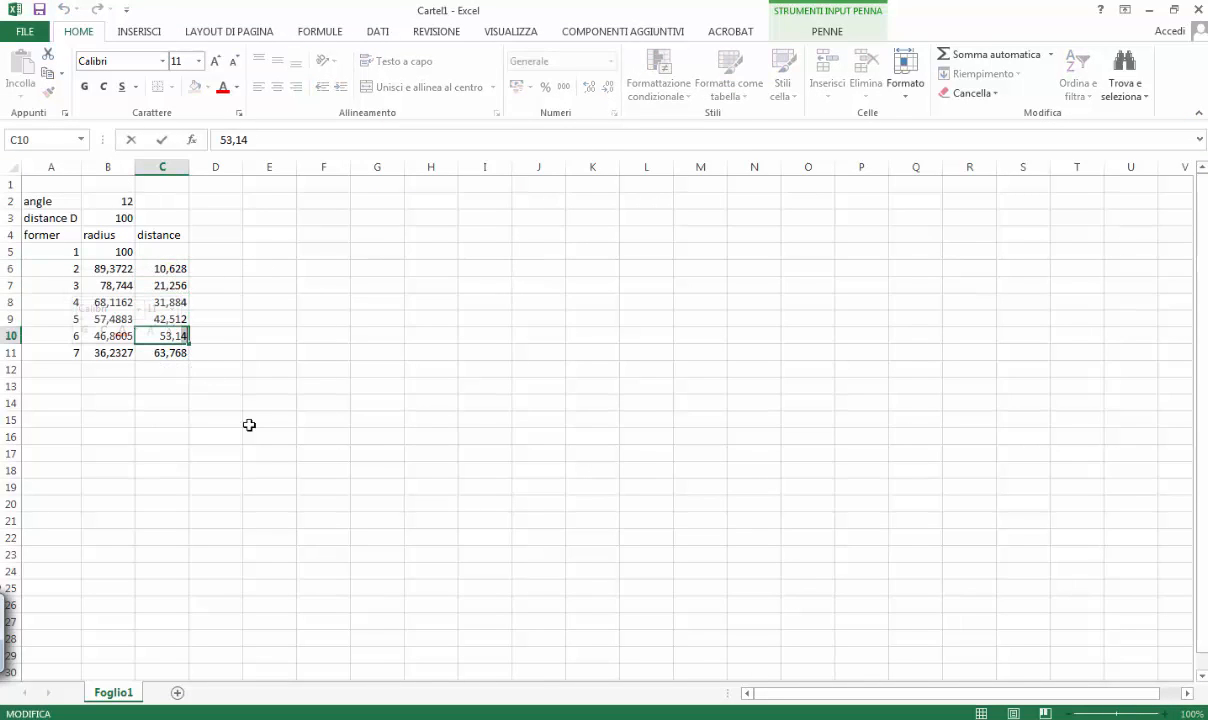
Leave the distance cell in the Excel table, switch to SOLIDWORKS and show the Tail part's row of formers in Left view
{"action": "left_click", "coordinate": [250, 372]}
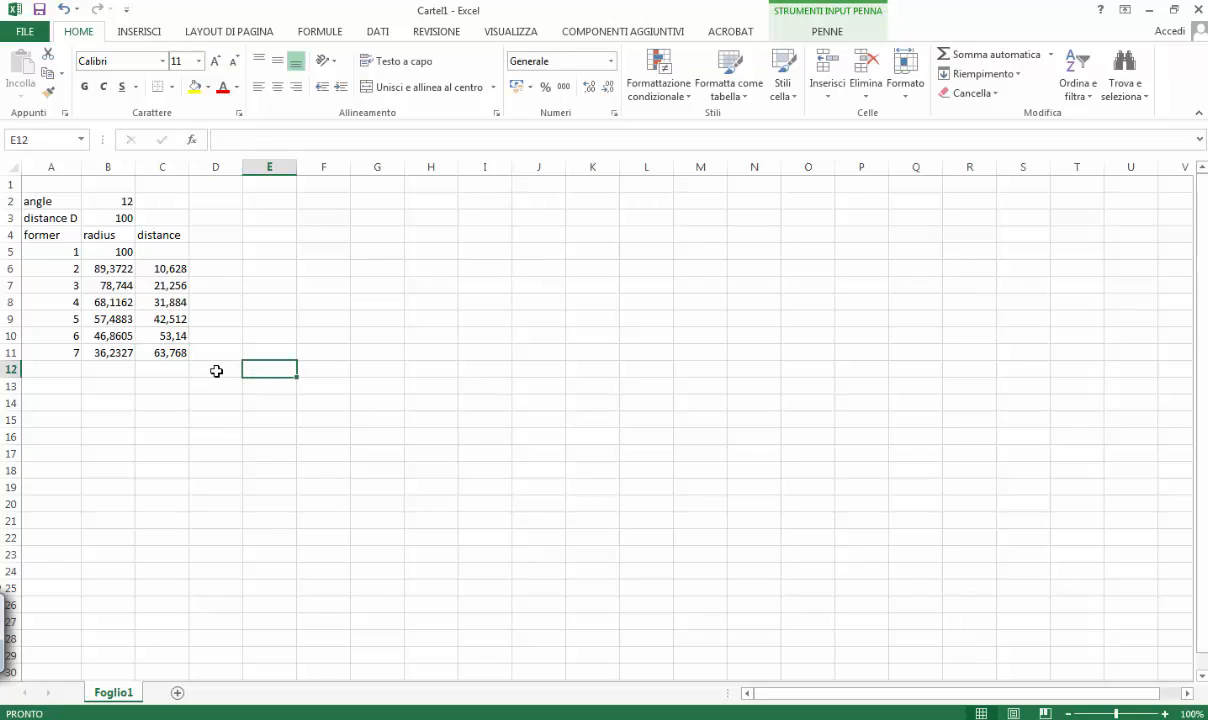
{"action": "left_click", "coordinate": [350, 600]}
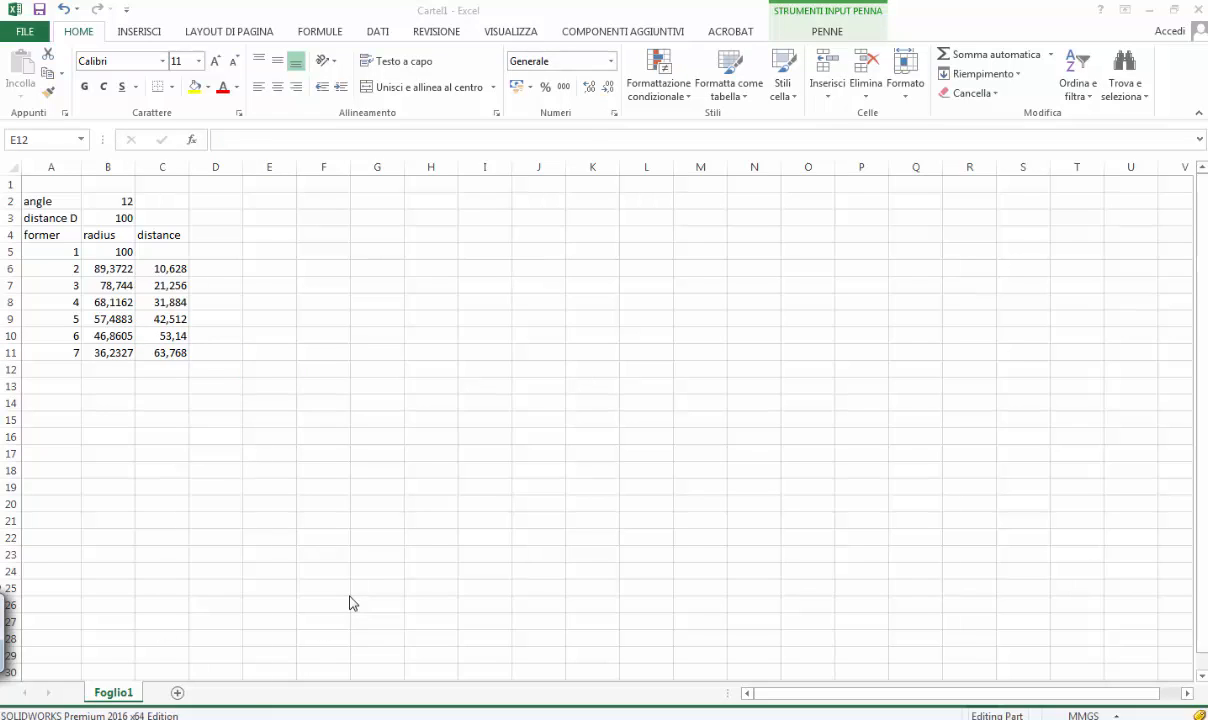
{"action": "middle_click_drag", "start_coordinate": [845, 364], "coordinate": [540, 390]}
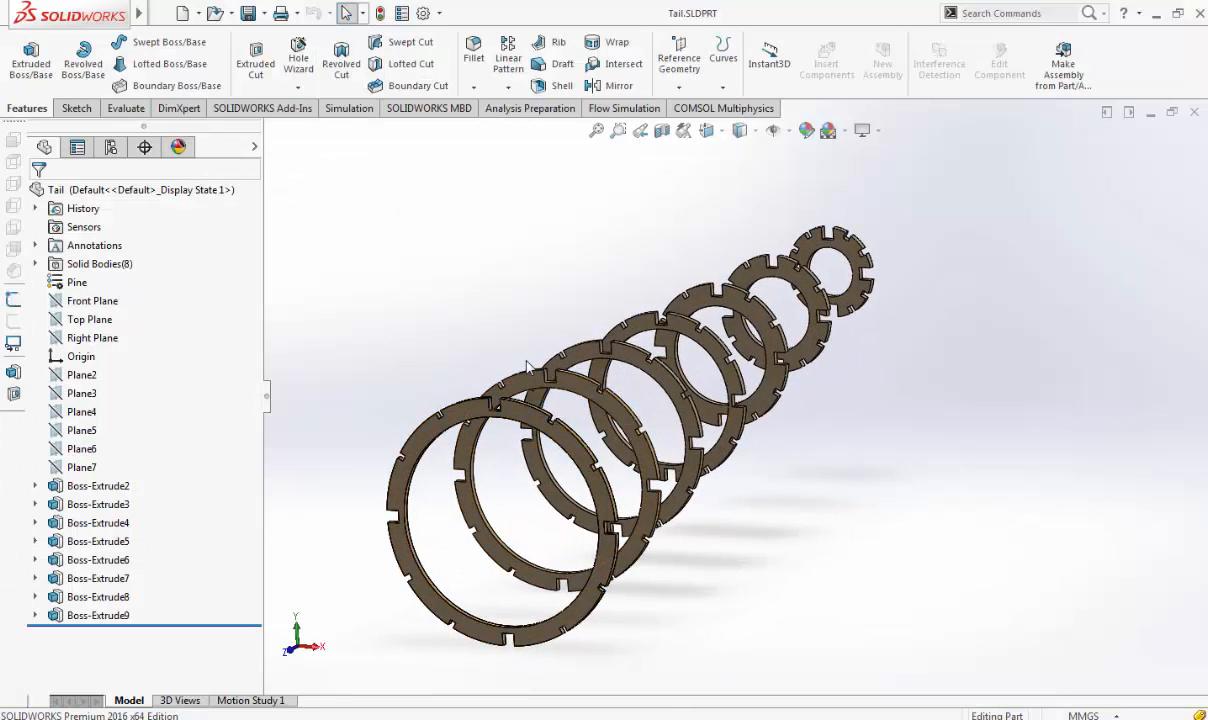
{"action": "left_click", "coordinate": [706, 130]}
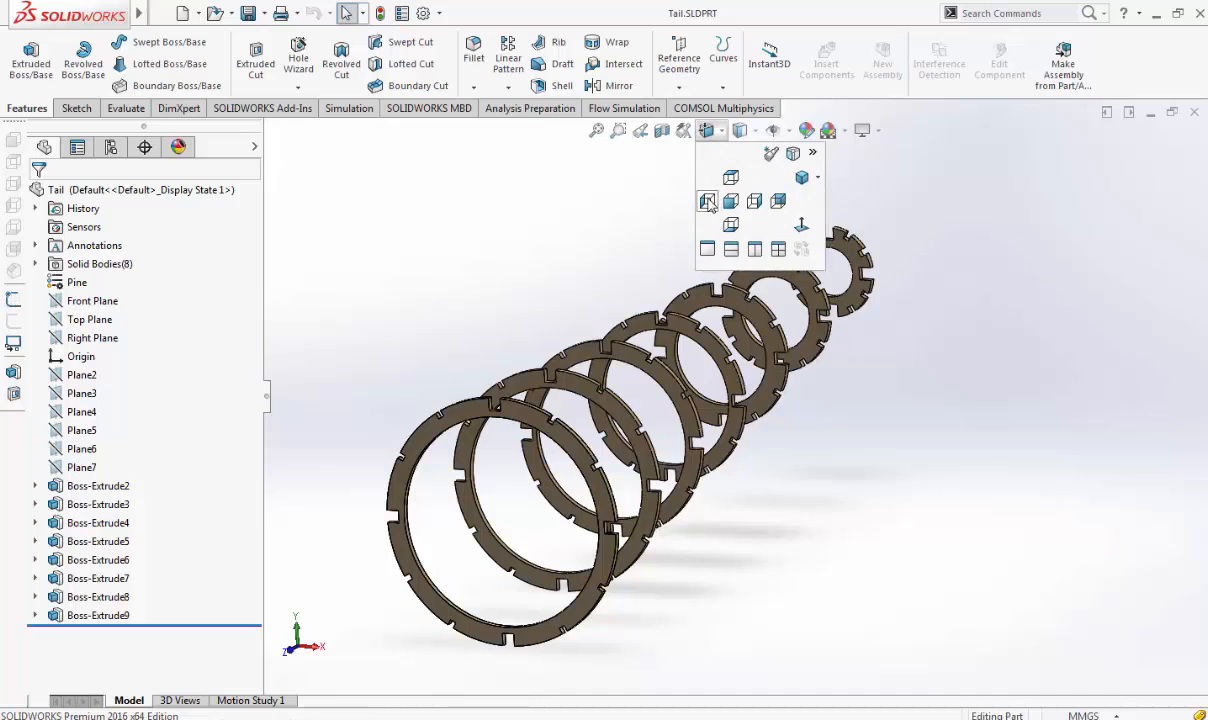
{"action": "left_click", "coordinate": [707, 201]}
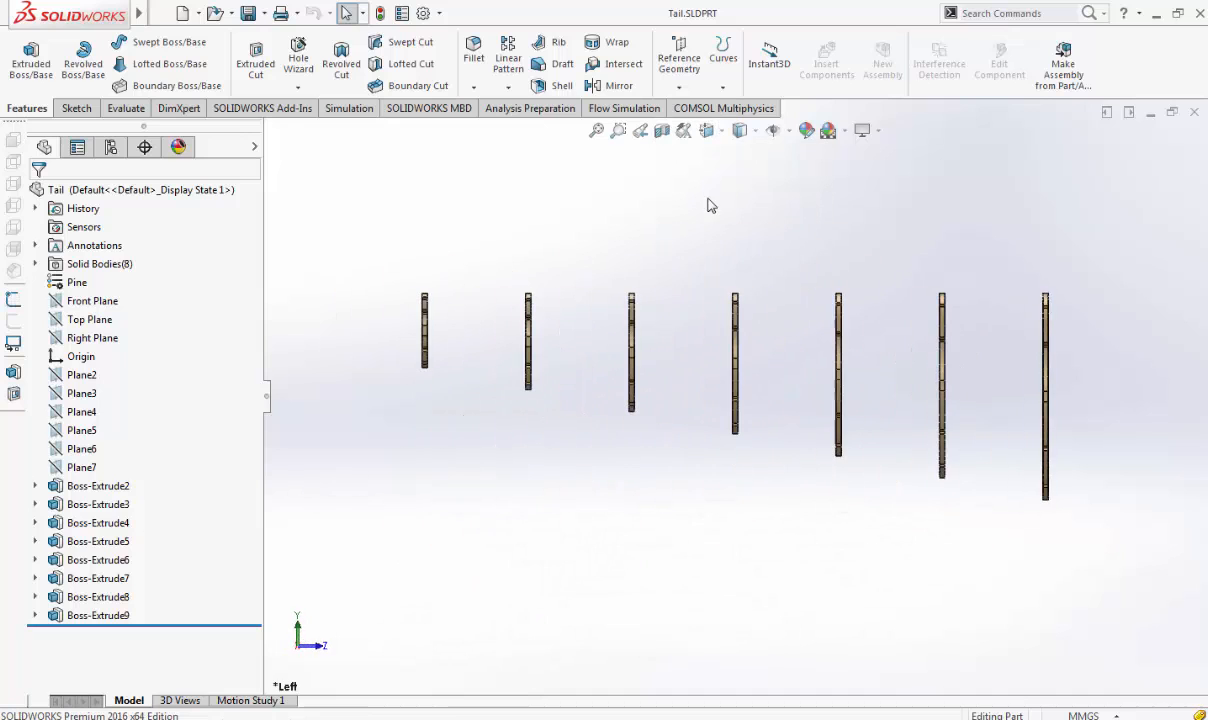
Check the second former's plane offset from the Front Plane and close the plane's definition without changing it
{"action": "left_click", "coordinate": [82, 375]}
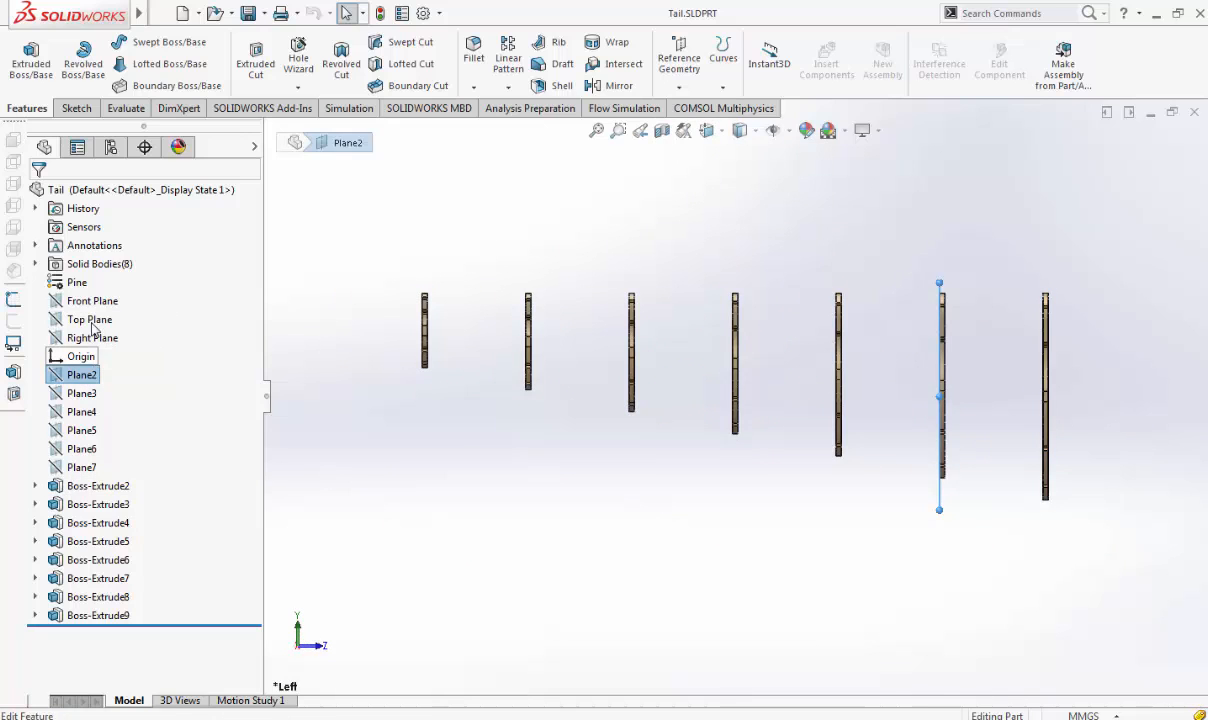
{"action": "left_click", "coordinate": [92, 328]}
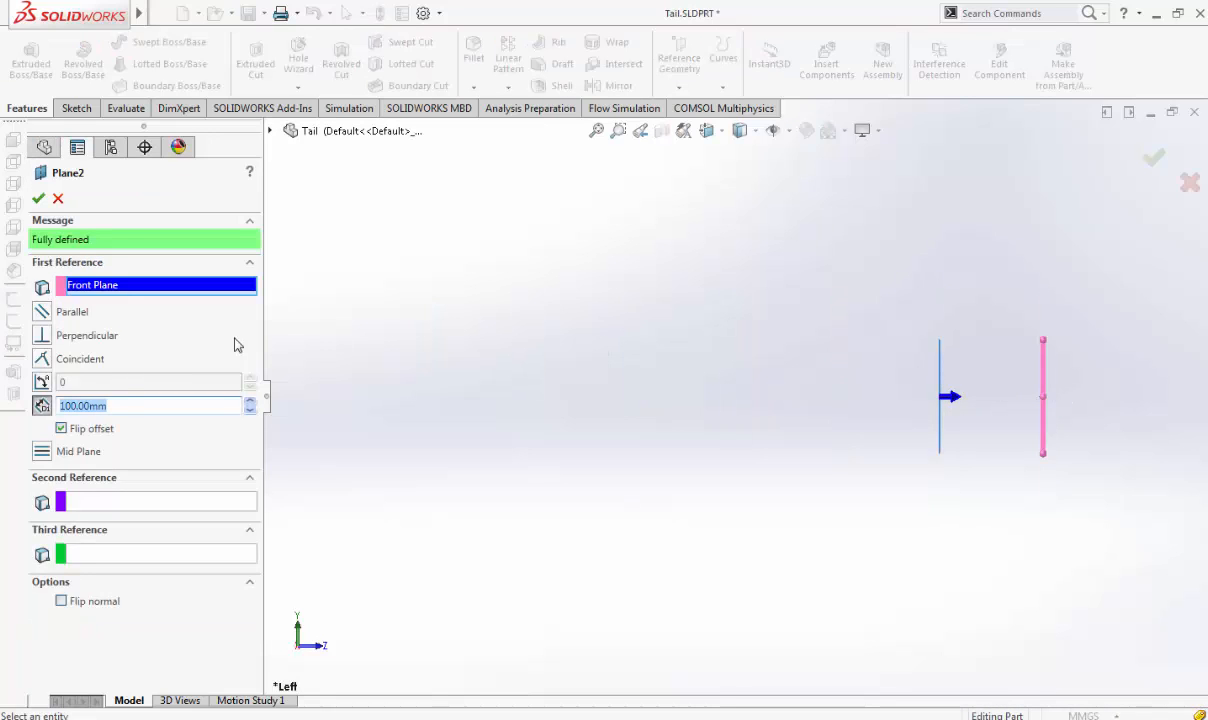
{"action": "left_click", "coordinate": [58, 198]}
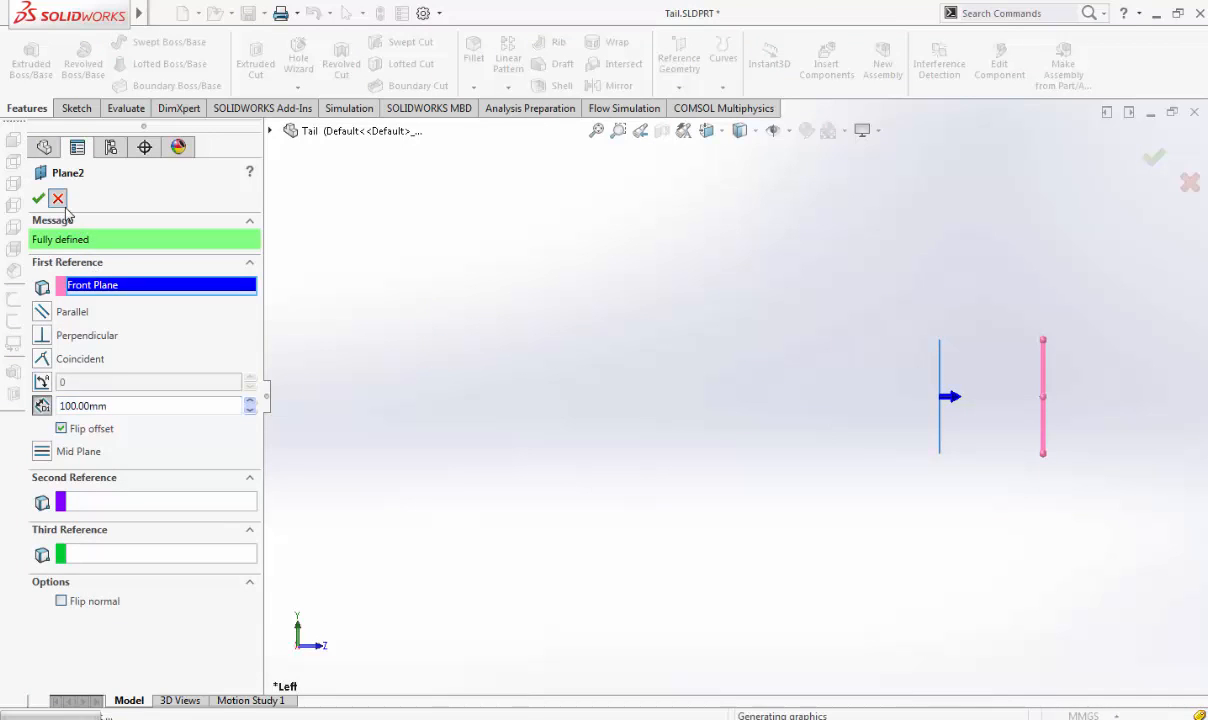
Open the second-largest former's sketch for editing and view its centre and the origin in Front view
{"action": "middle_click_drag", "start_coordinate": [838, 328], "coordinate": [1050, 225]}
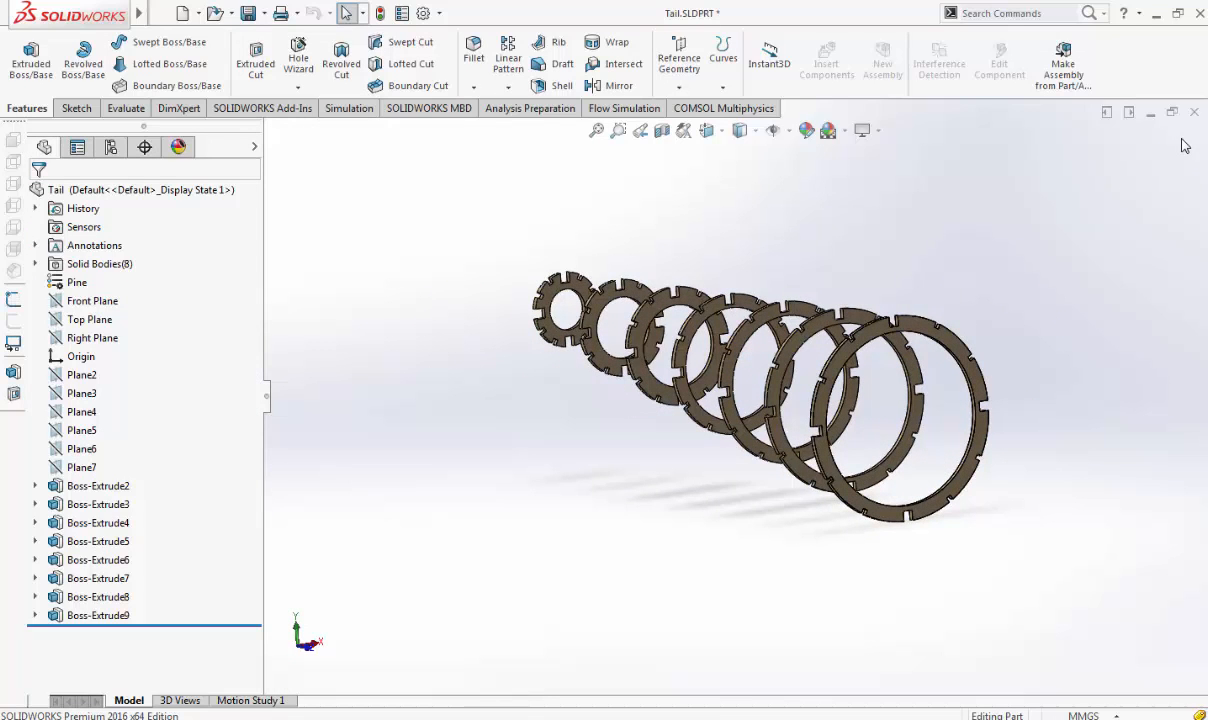
{"action": "left_click", "coordinate": [836, 336]}
{"action": "left_click", "coordinate": [889, 258]}
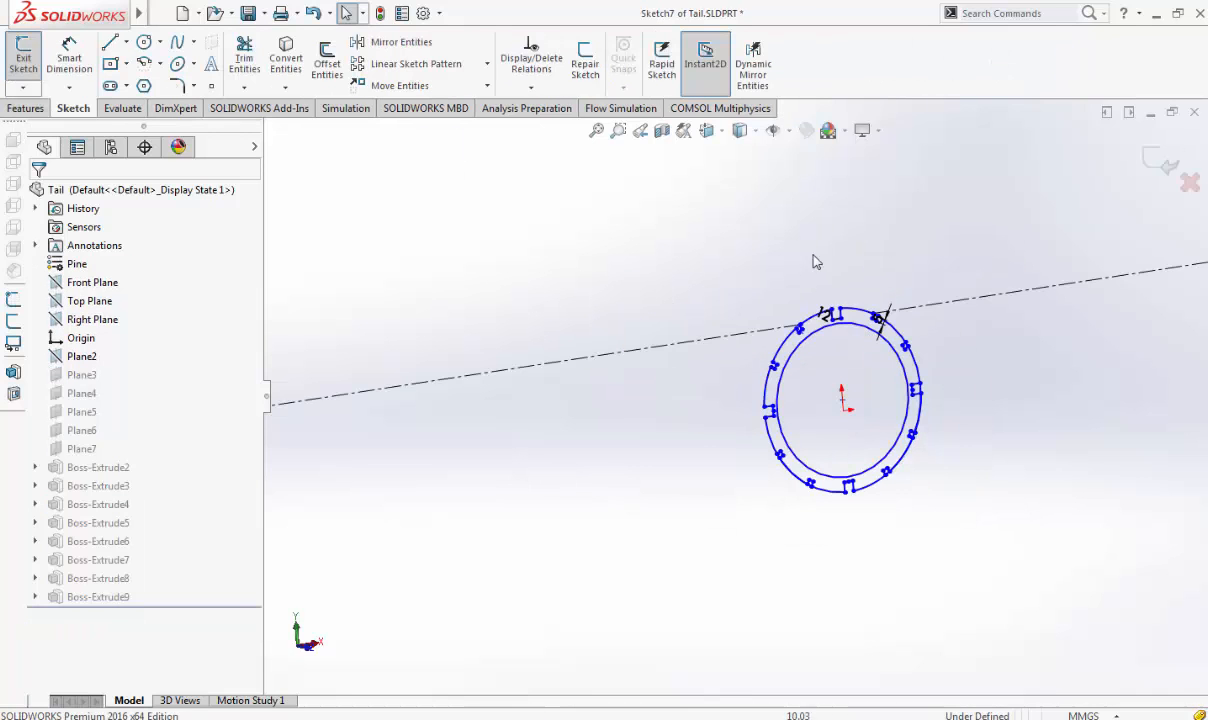
{"action": "left_click", "coordinate": [712, 129]}
{"action": "left_click", "coordinate": [731, 202]}
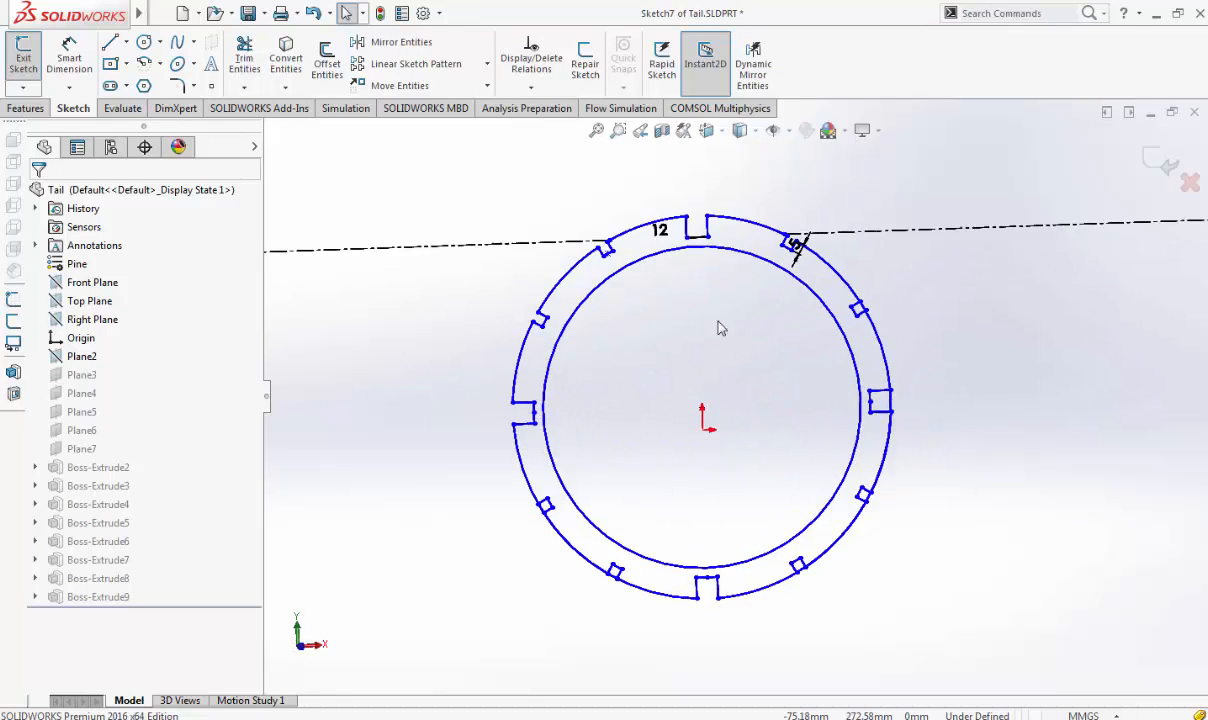
{"action": "scroll", "coordinate": [737, 410], "scroll_direction": "down", "scroll_amount": 5}
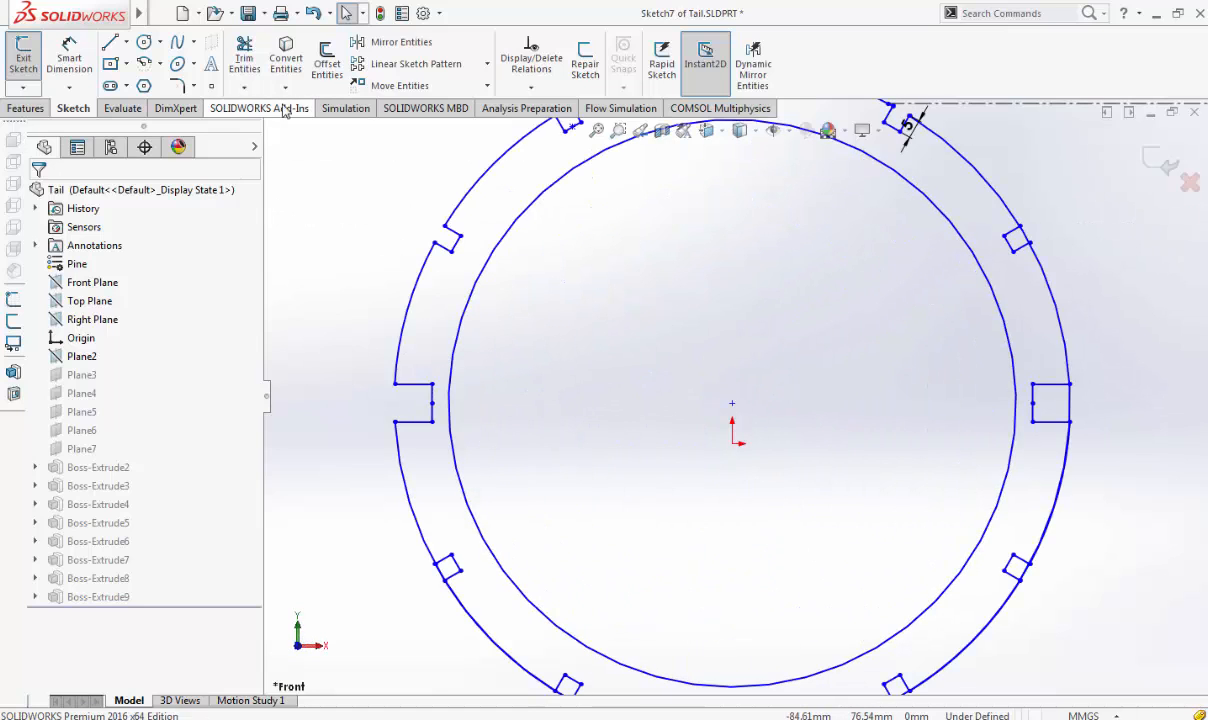
Measure the second former's centre-to-origin distance with a trial Smart Dimension, compare it with the Excel table, and exit the sketch discarding changes
{"action": "left_click", "coordinate": [69, 56]}
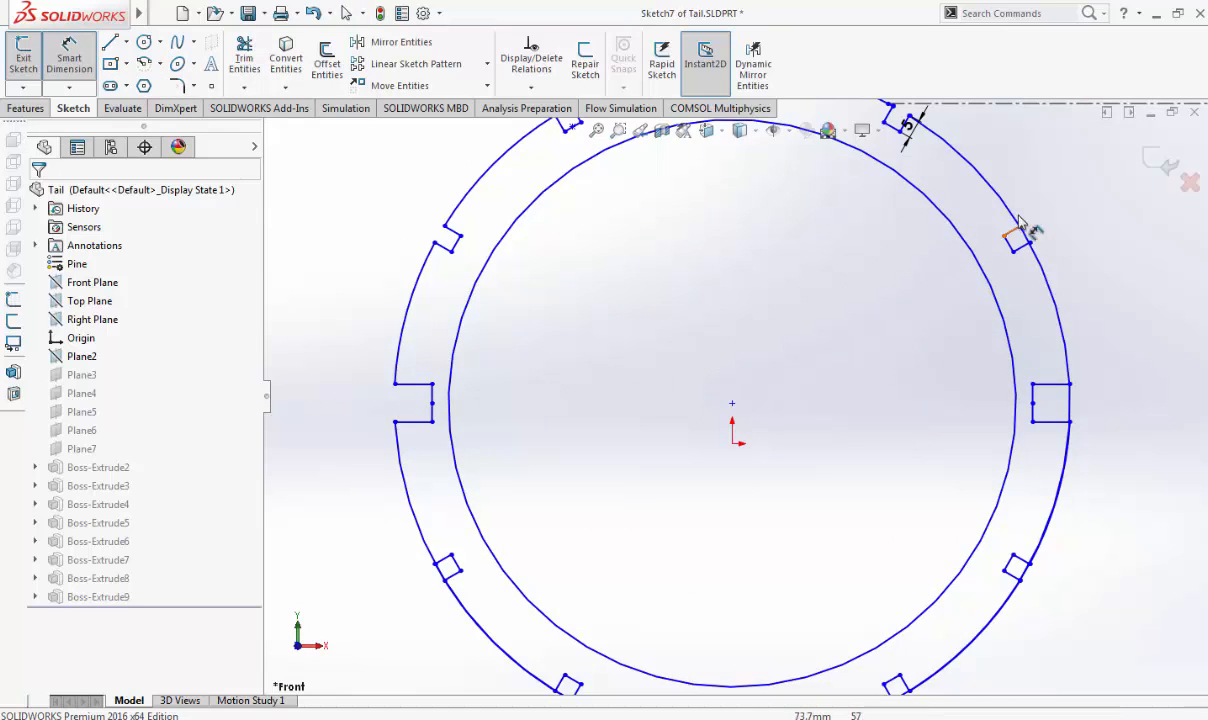
{"action": "left_click", "coordinate": [733, 445]}
{"action": "left_click", "coordinate": [732, 404]}
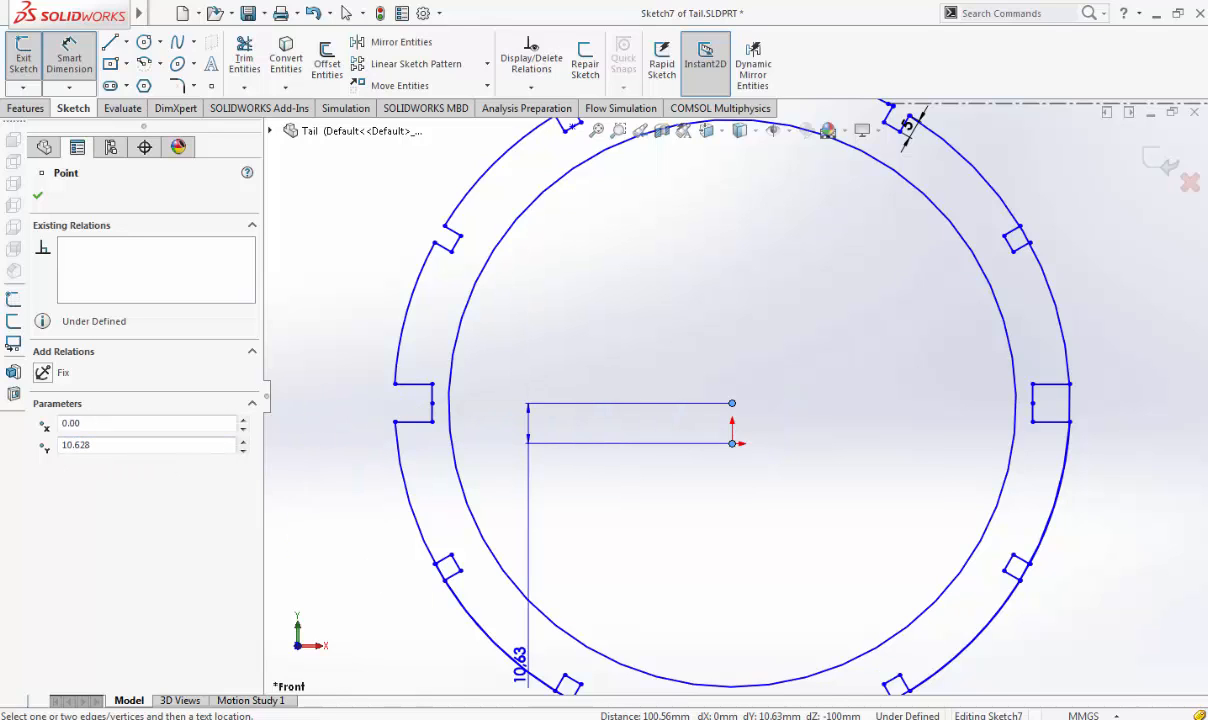
{"action": "key", "text": "alt+Tab"}
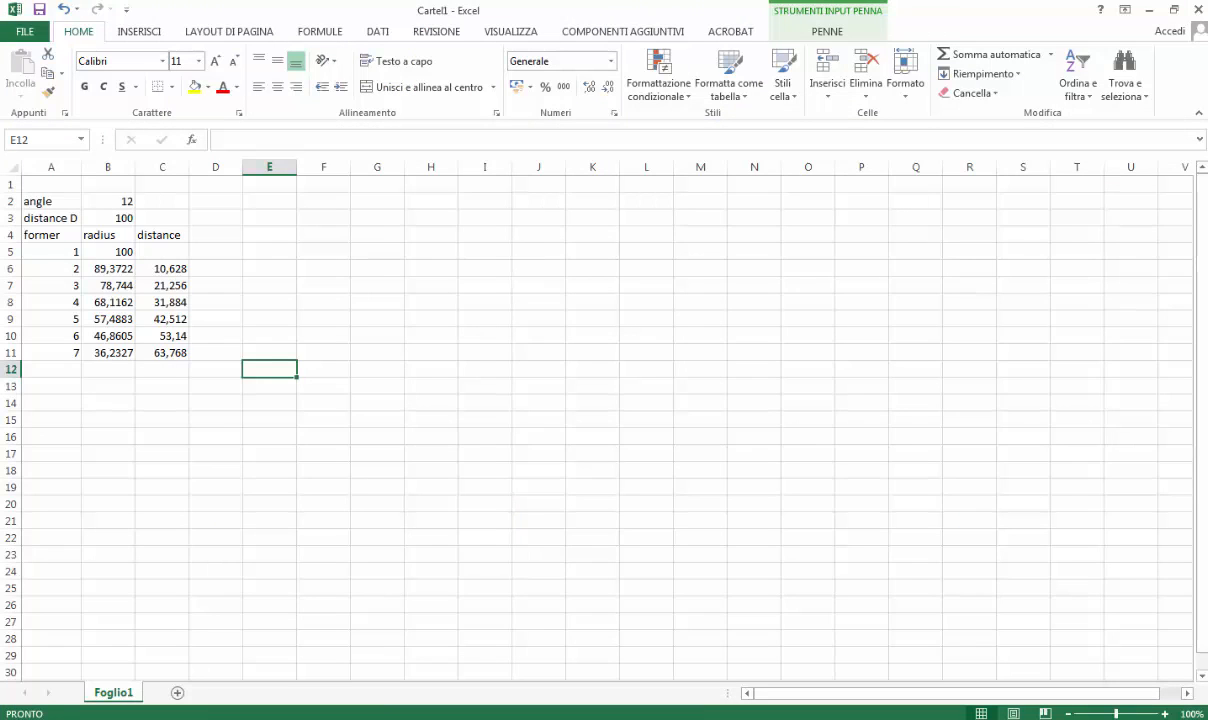
{"action": "key", "text": "alt+Tab"}
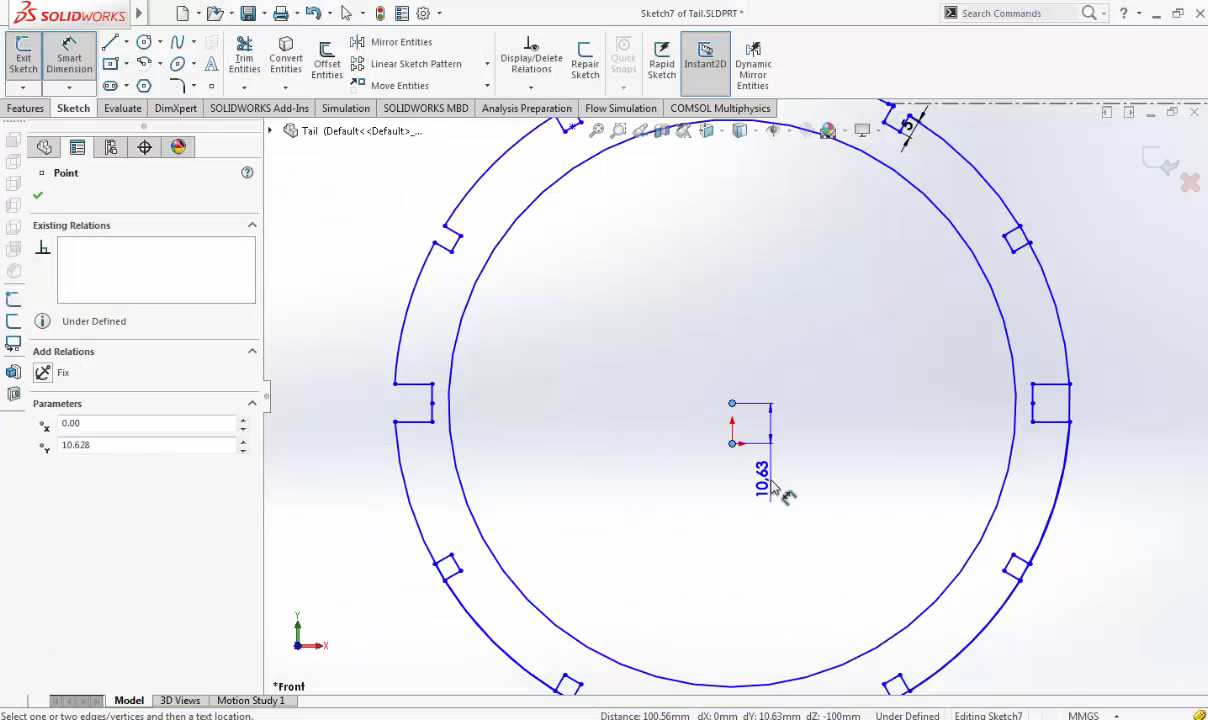
{"action": "key", "text": "Escape"}
{"action": "key", "text": "Escape"}
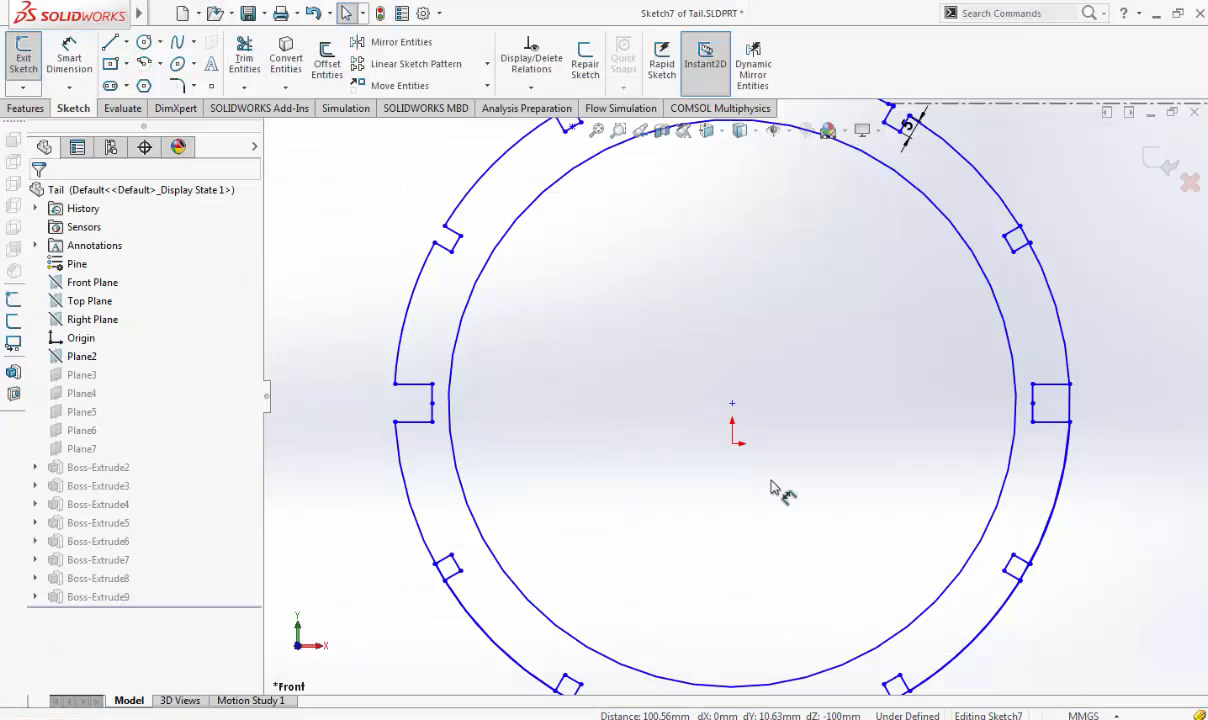
{"action": "left_click", "coordinate": [1190, 182]}
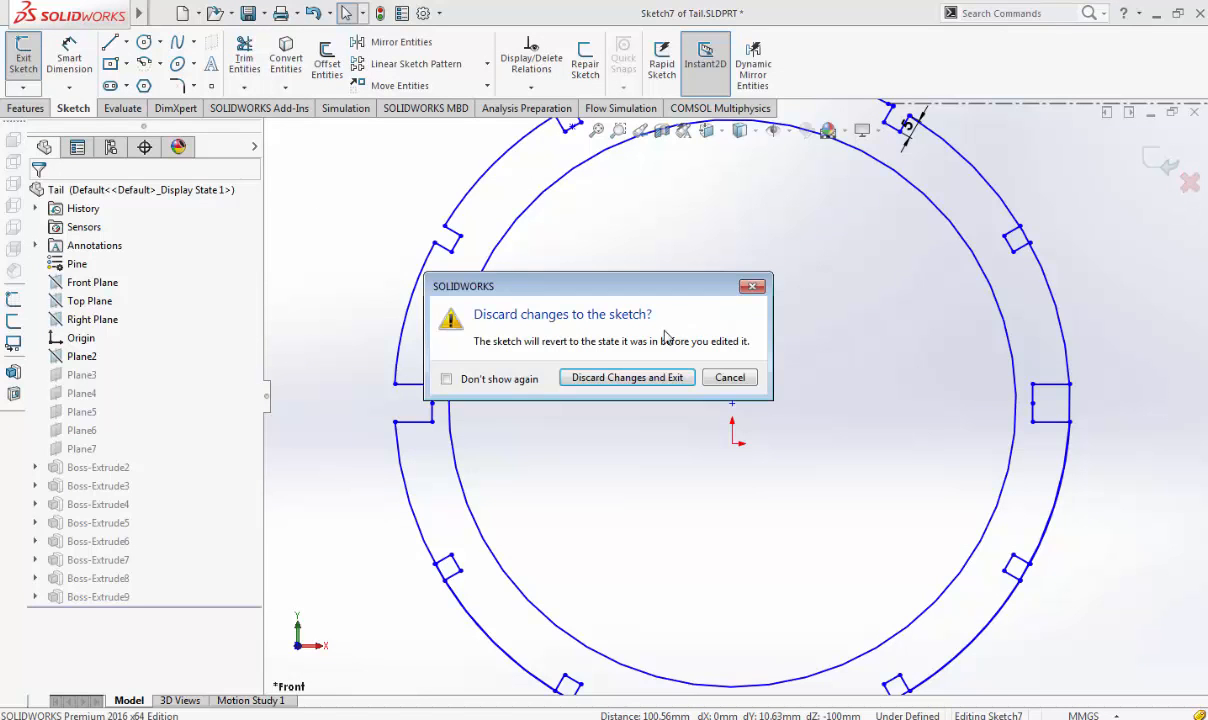
{"action": "left_click", "coordinate": [627, 377]}
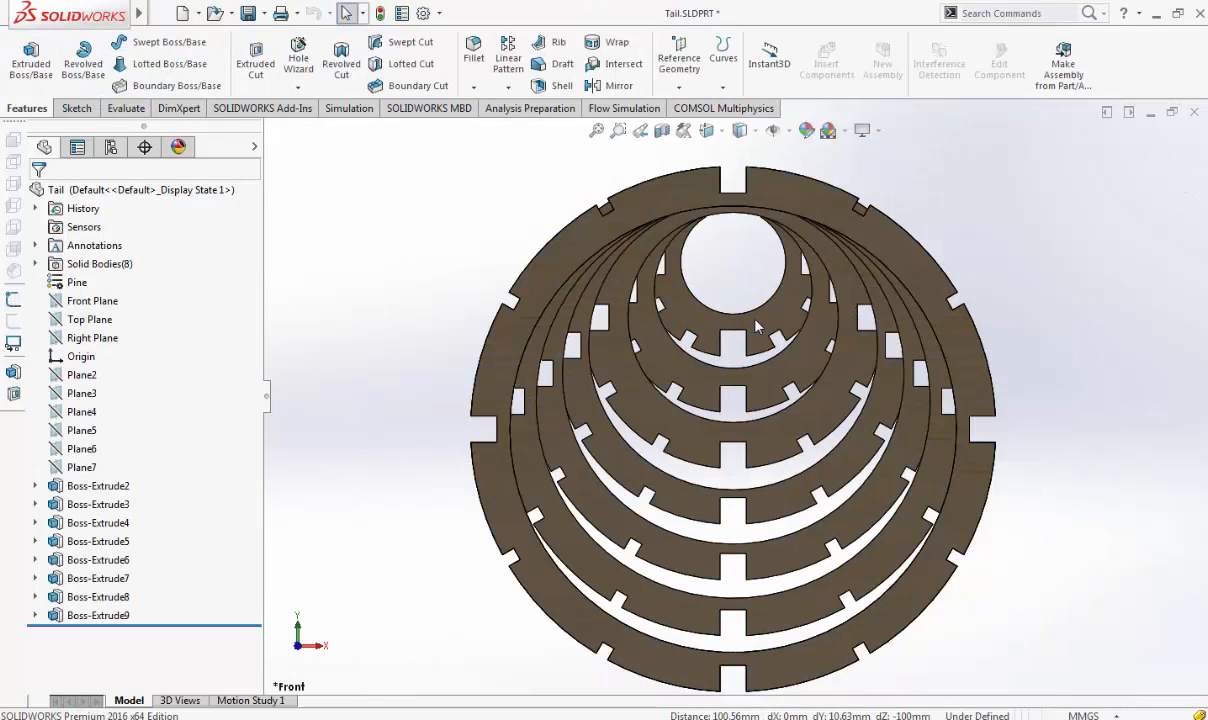
Open the smallest former's sketch and place a trial vertical Smart Dimension between its centre and the origin
{"action": "left_click", "coordinate": [760, 318]}
{"action": "left_click", "coordinate": [830, 258]}
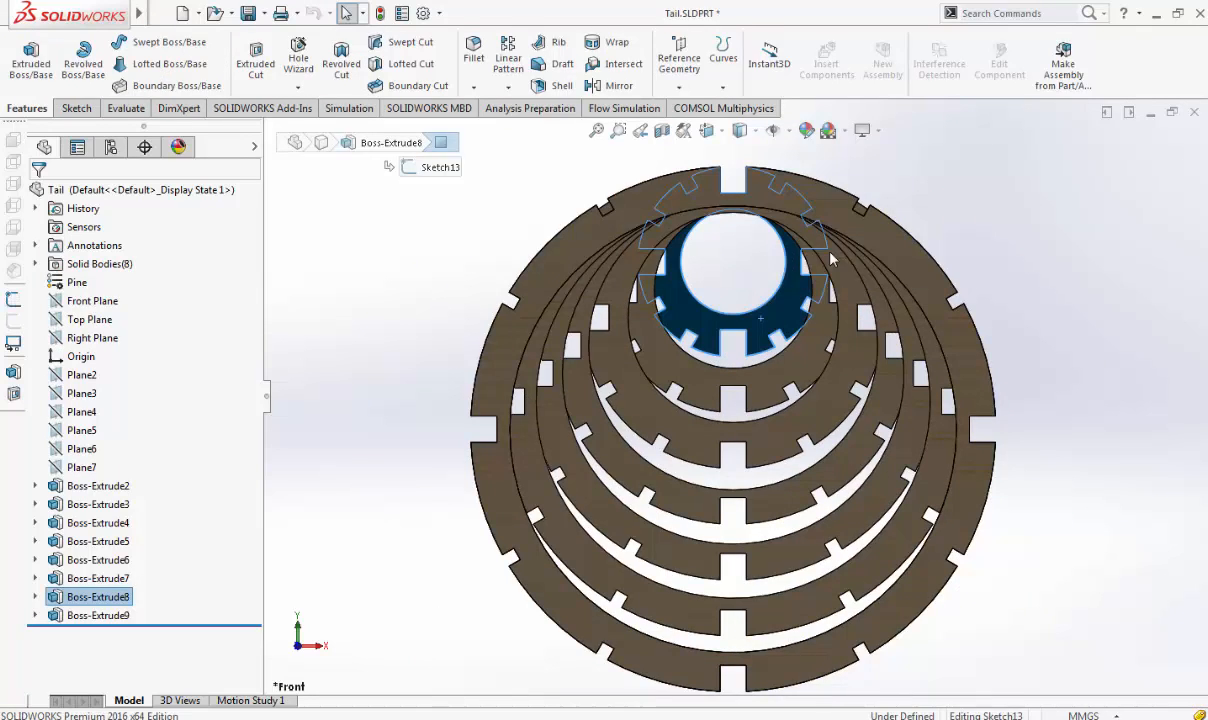
{"action": "scroll", "coordinate": [830, 281], "scroll_direction": "down", "scroll_amount": 2}
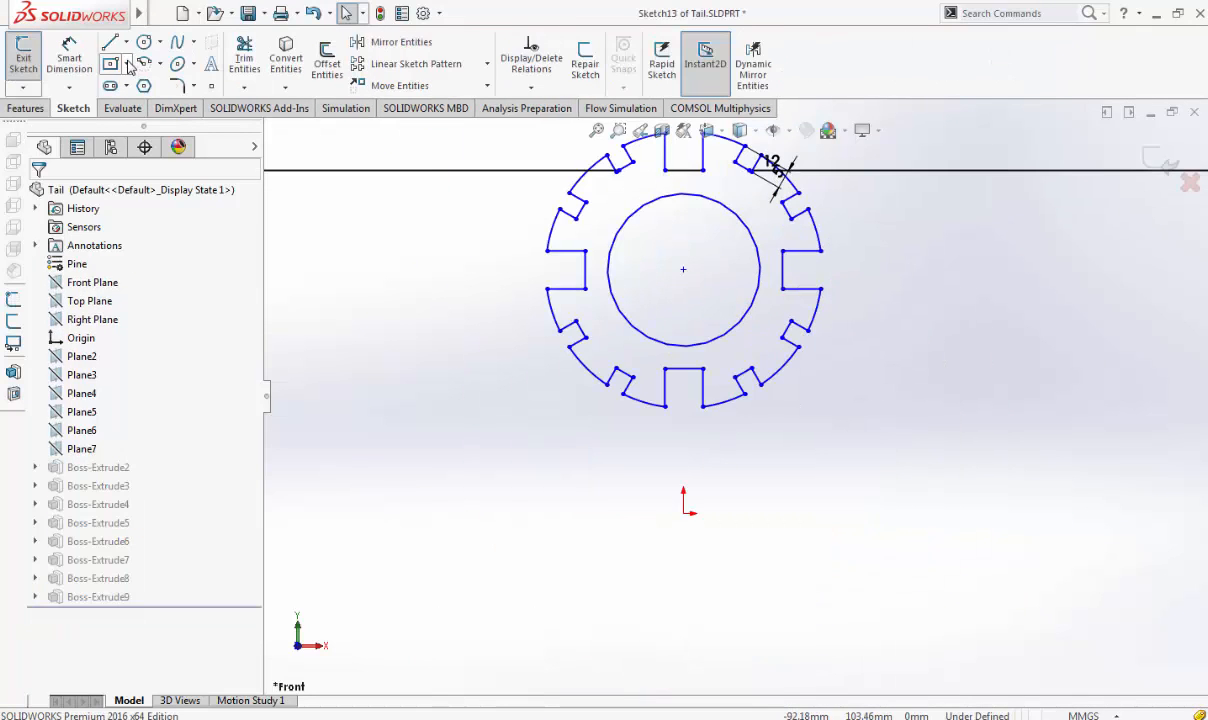
{"action": "left_click", "coordinate": [69, 57]}
{"action": "left_click", "coordinate": [683, 269]}
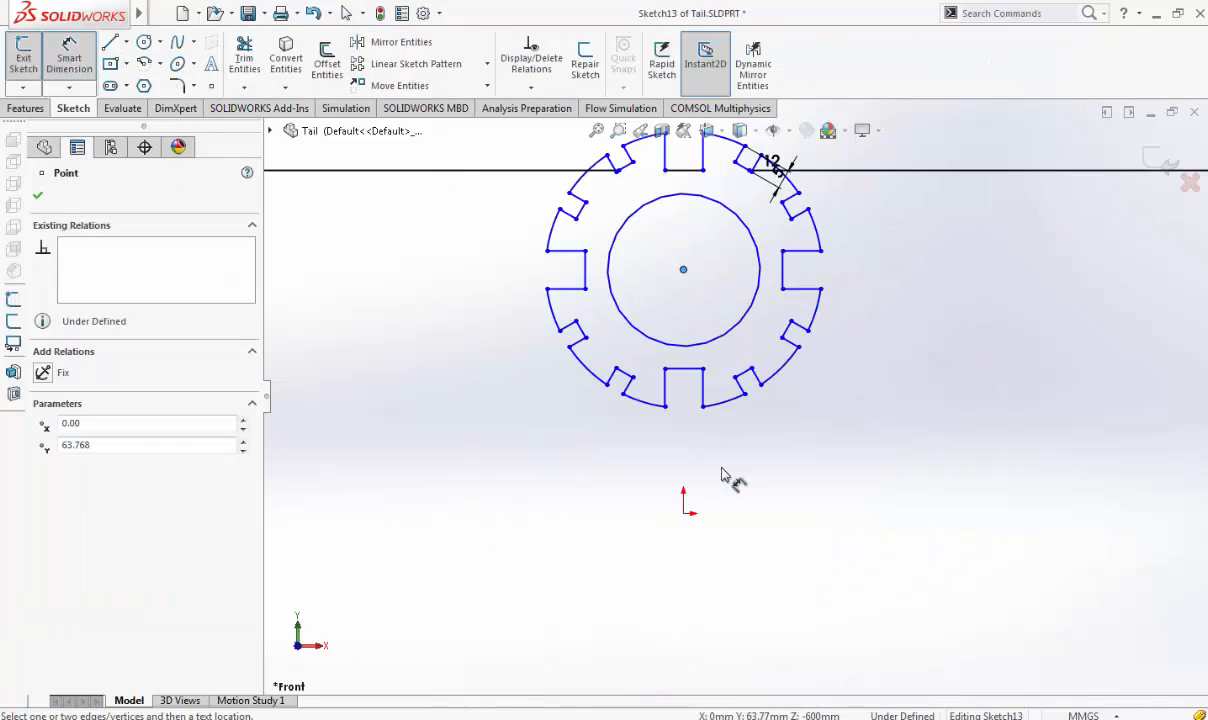
{"action": "left_click", "coordinate": [684, 512]}
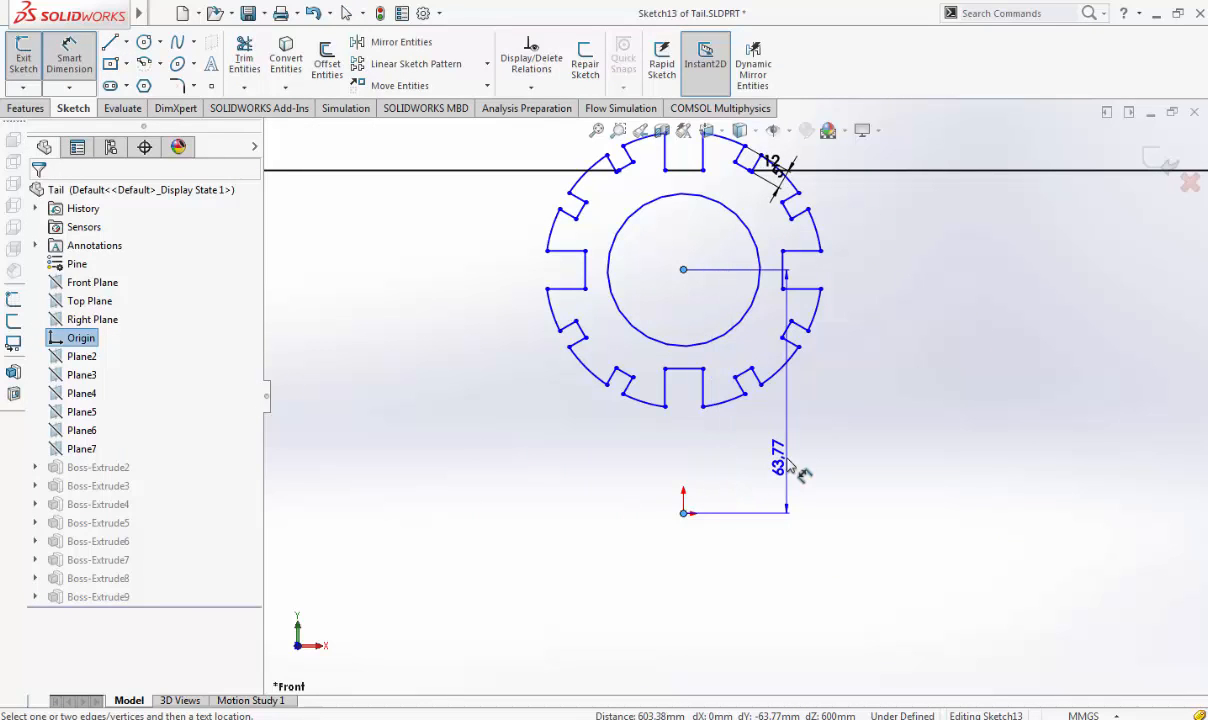
{"action": "left_click", "coordinate": [790, 463]}
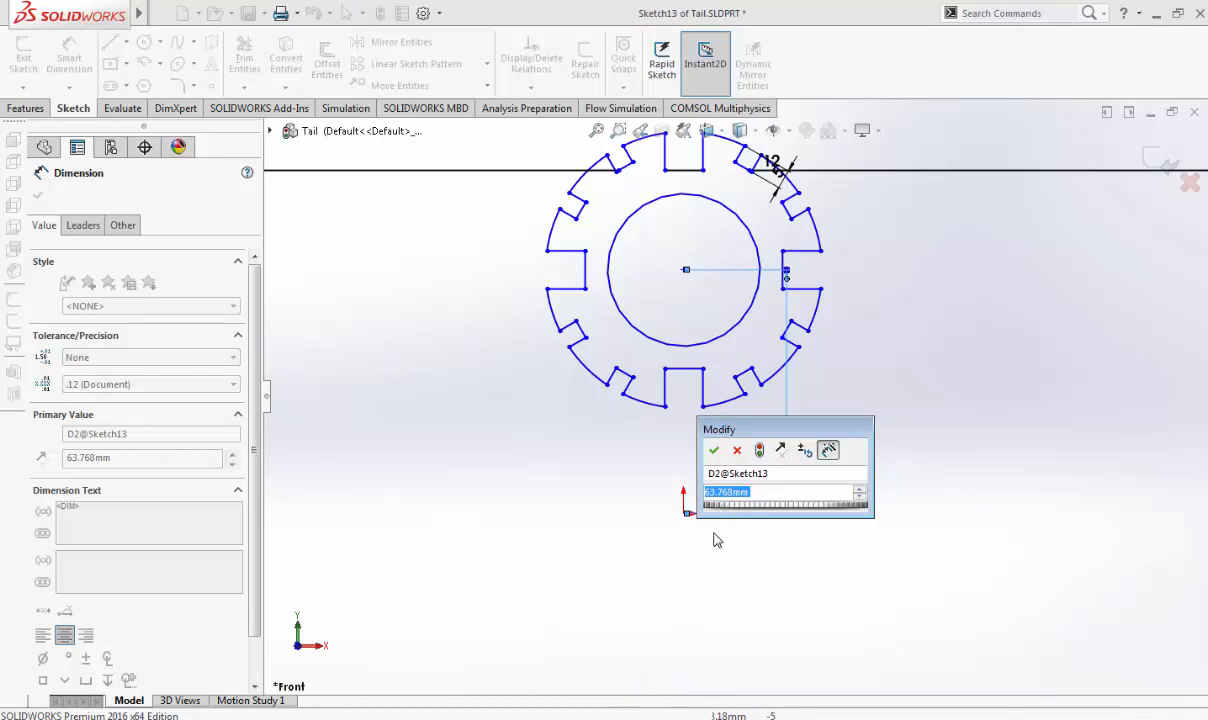
Compare the trial dimension with former 7's distance in the Excel table, and exit the smallest former's sketch discarding changes
{"action": "key", "text": "alt+Tab"}
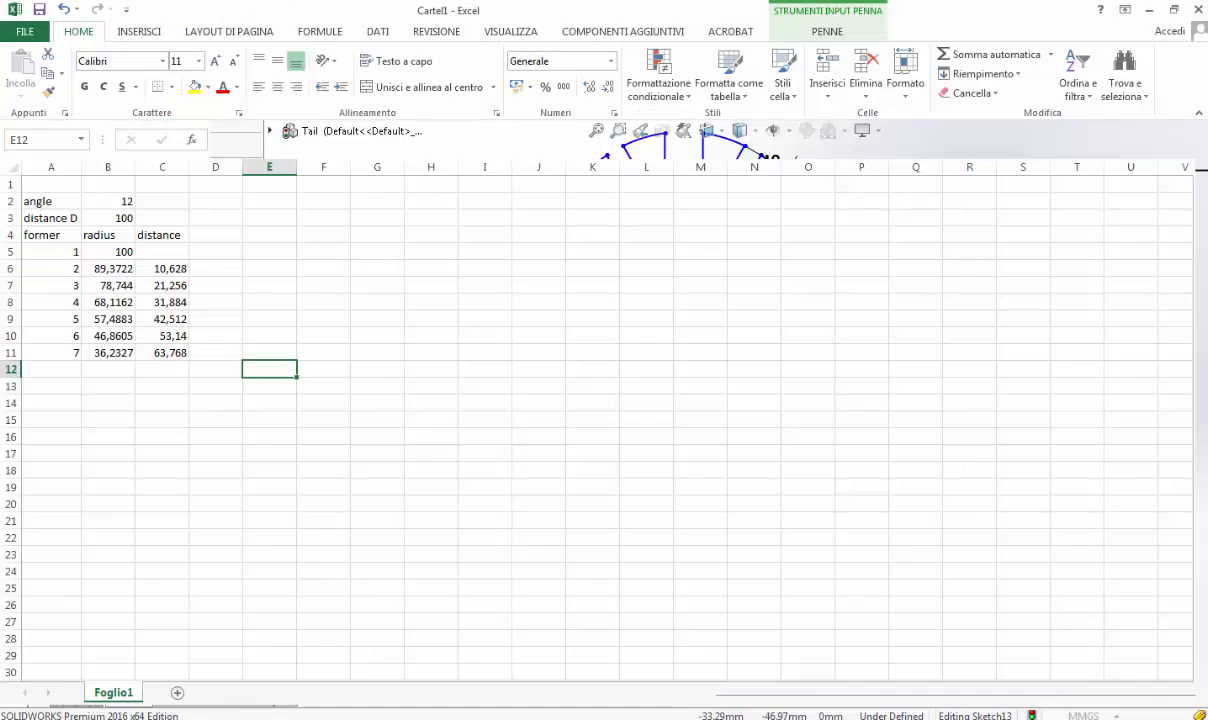
{"action": "left_click", "coordinate": [170, 353]}
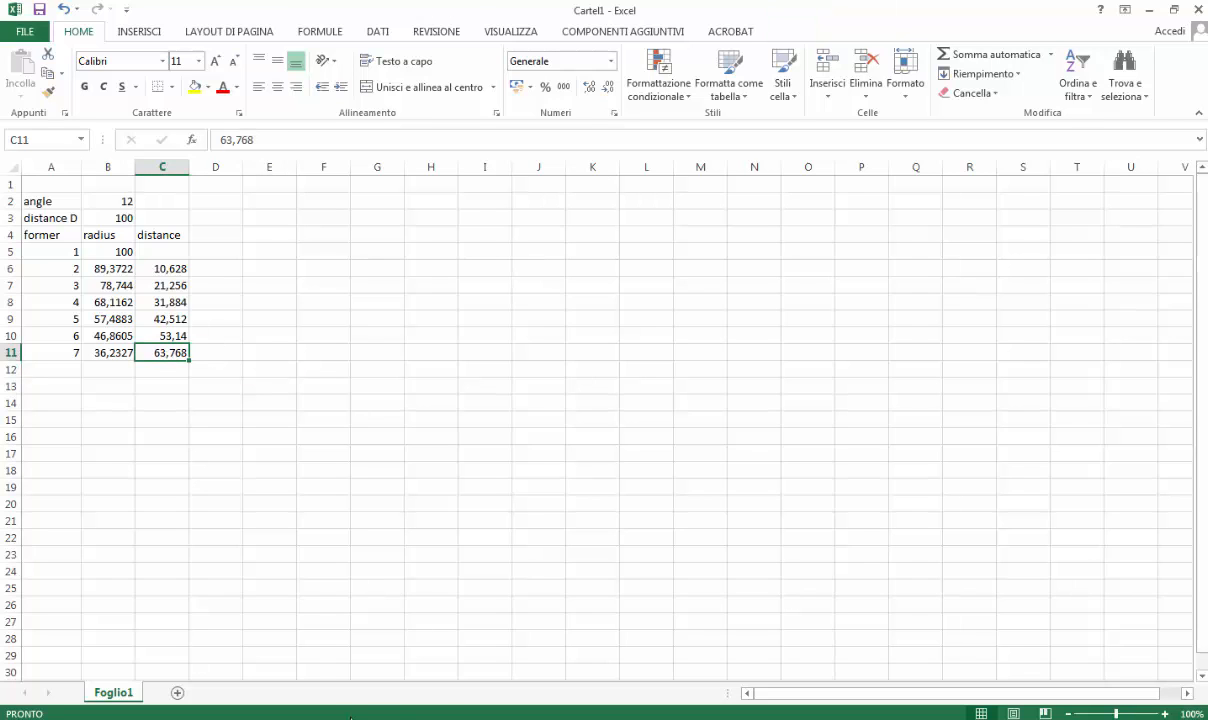
{"action": "key", "text": "alt+Tab"}
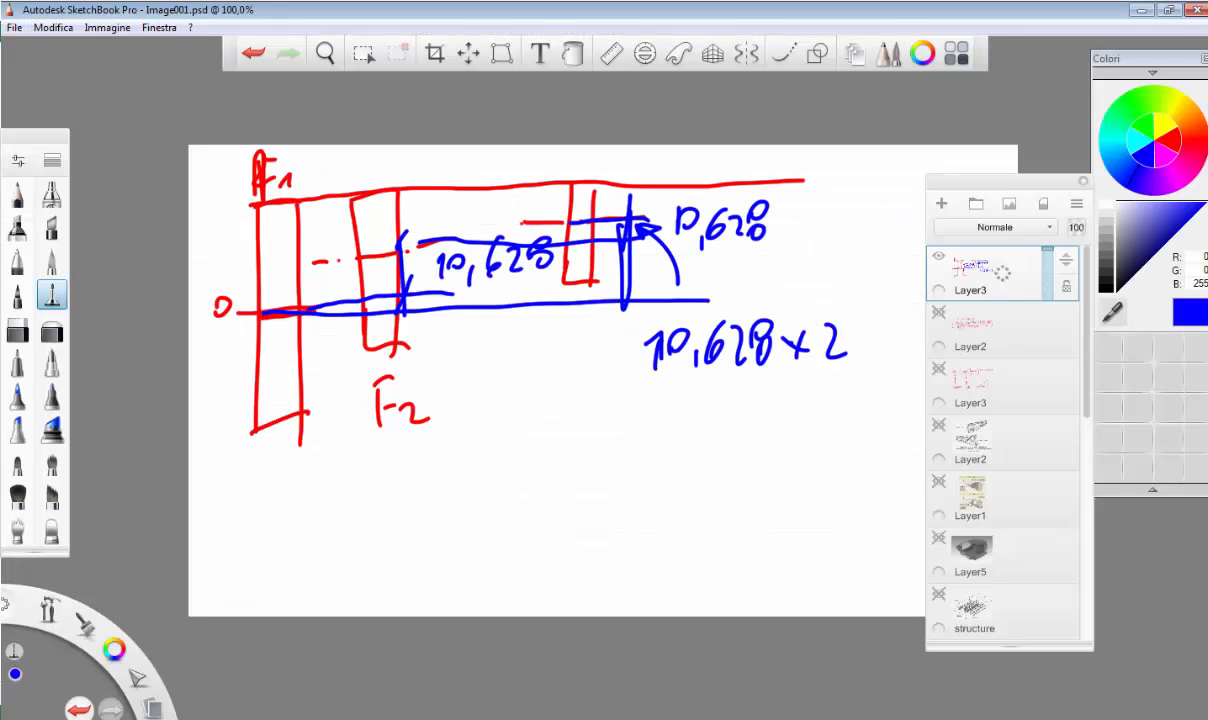
{"action": "key", "text": "alt+Tab"}
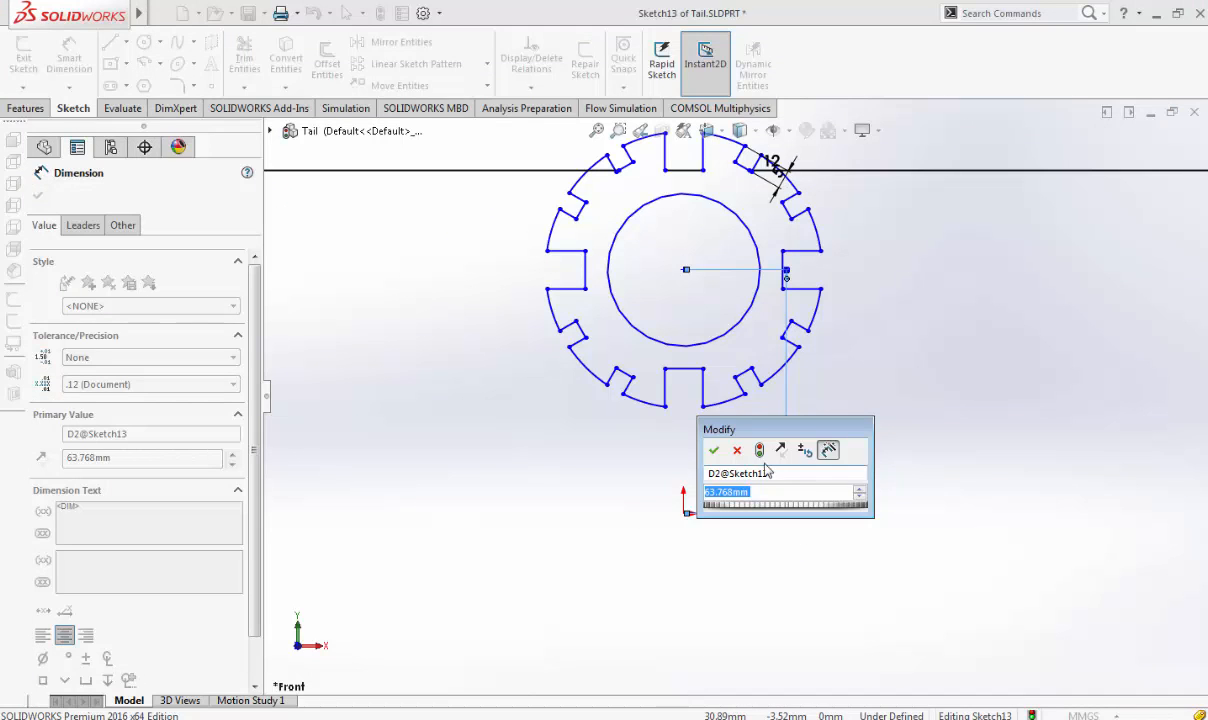
{"action": "left_click", "coordinate": [740, 455]}
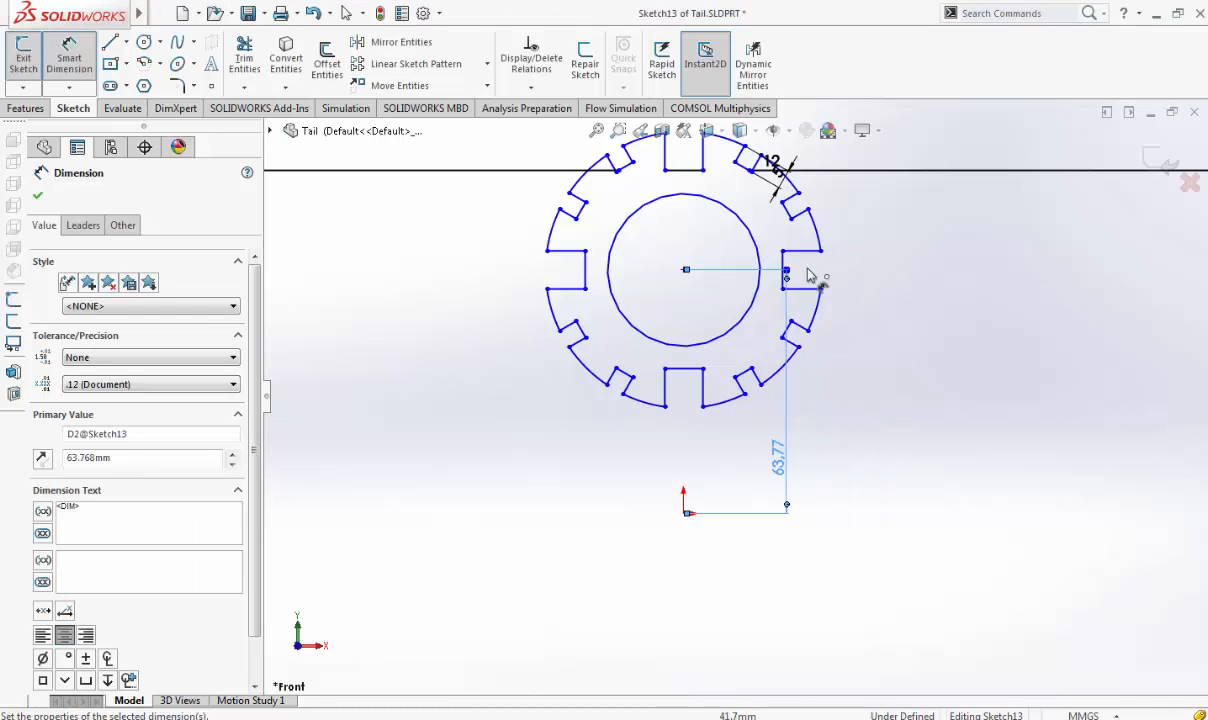
{"action": "left_click", "coordinate": [1190, 183]}
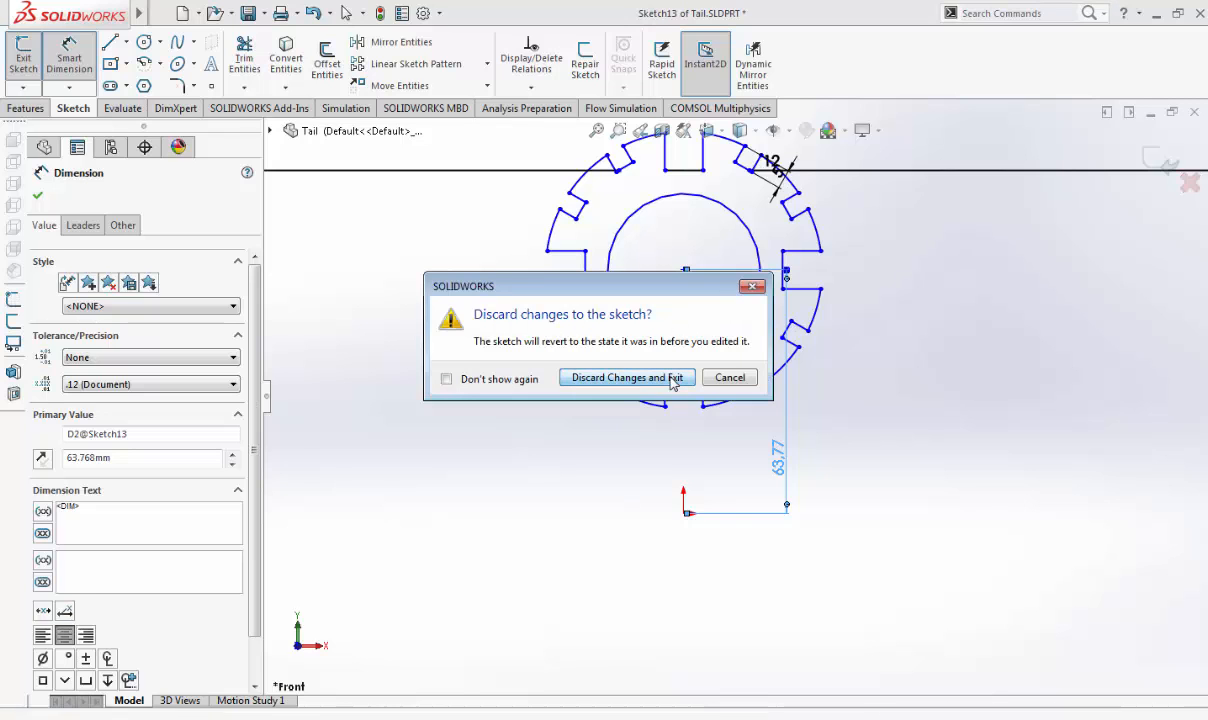
{"action": "left_click", "coordinate": [627, 378]}
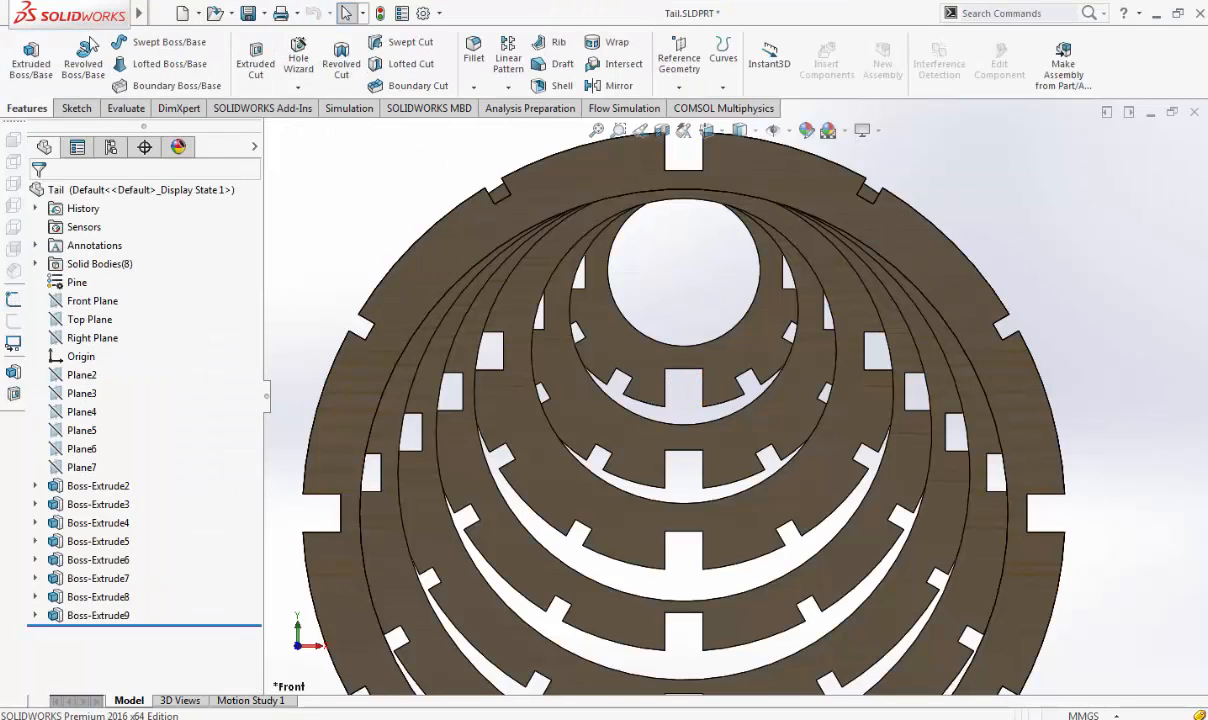
Create a new part document and start a sketch on its Front Plane
{"action": "left_click", "coordinate": [183, 13]}
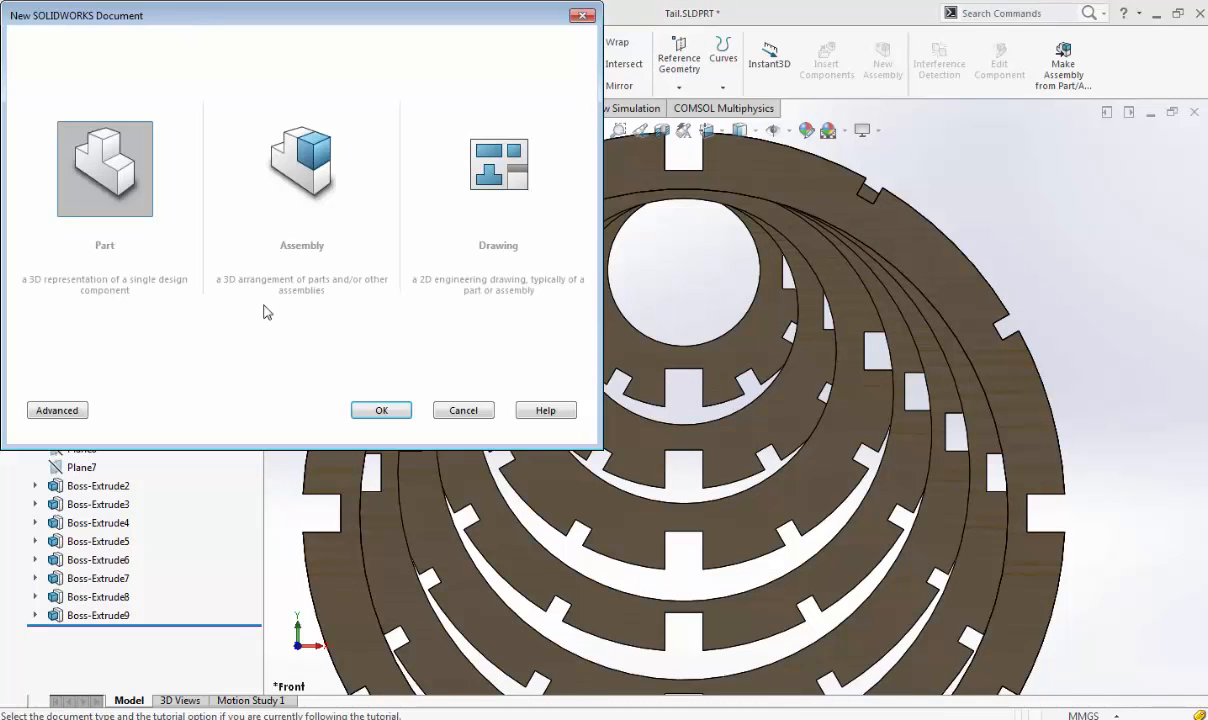
{"action": "left_click", "coordinate": [395, 414]}
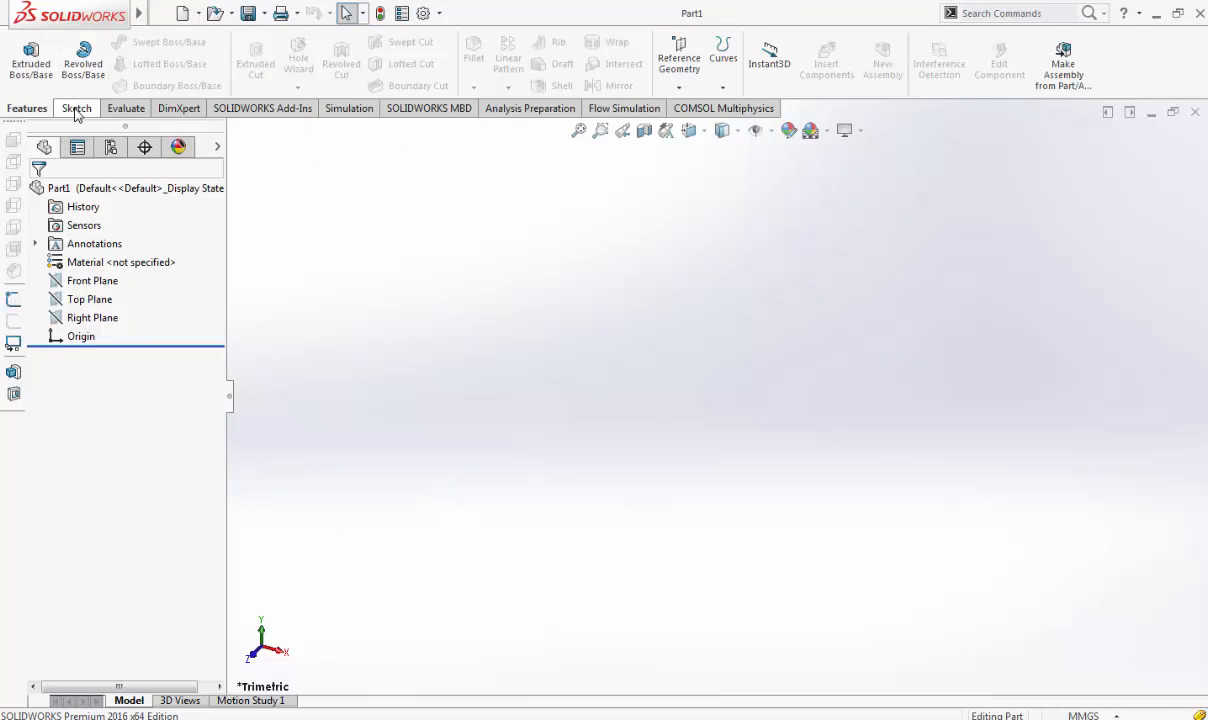
{"action": "left_click", "coordinate": [76, 108]}
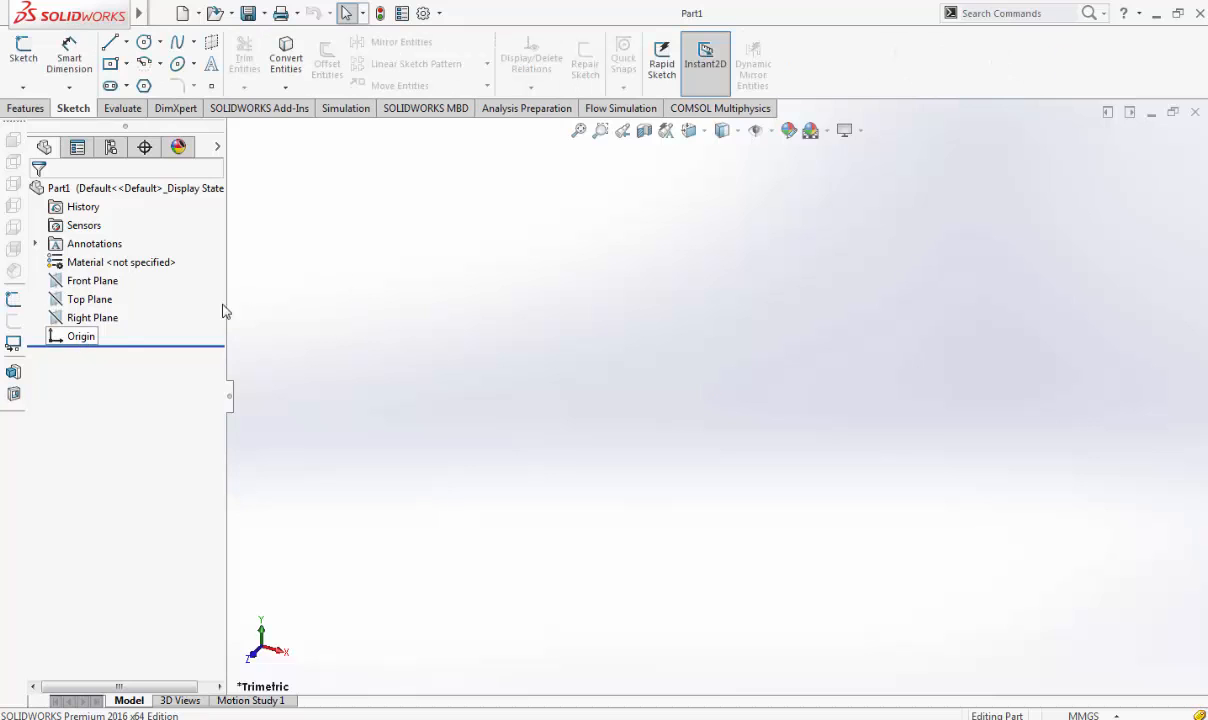
{"action": "left_click", "coordinate": [33, 58]}
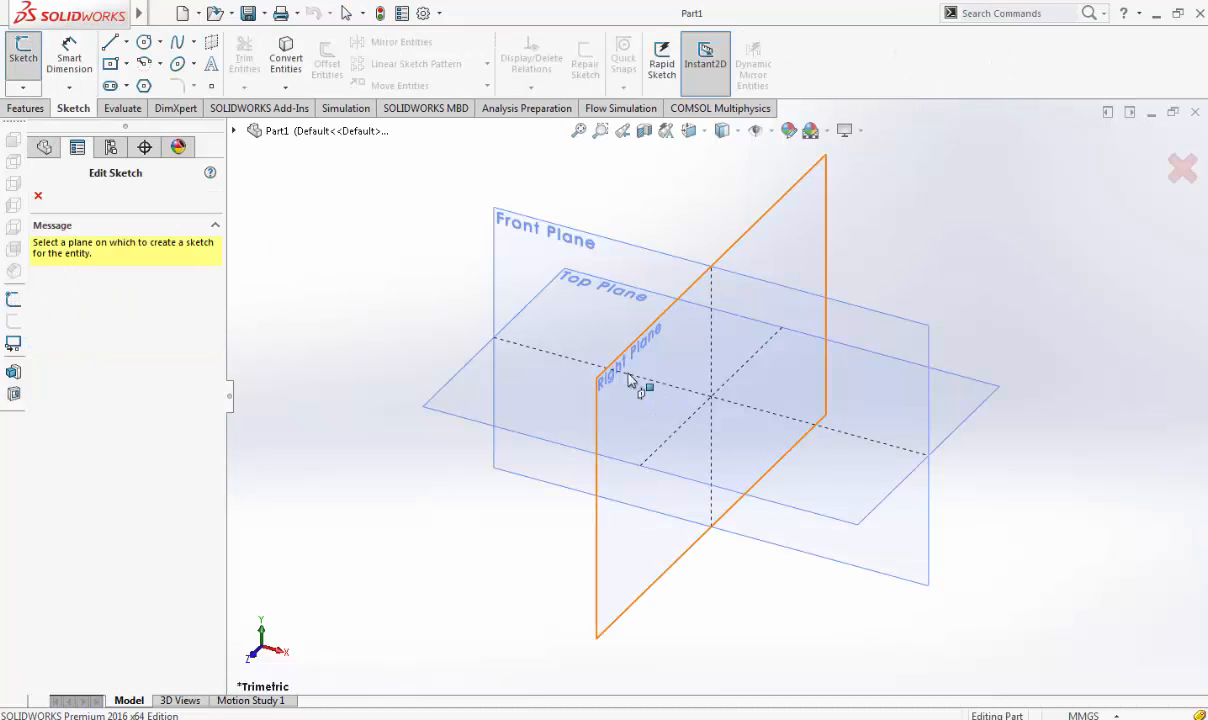
{"action": "left_click", "coordinate": [588, 243]}
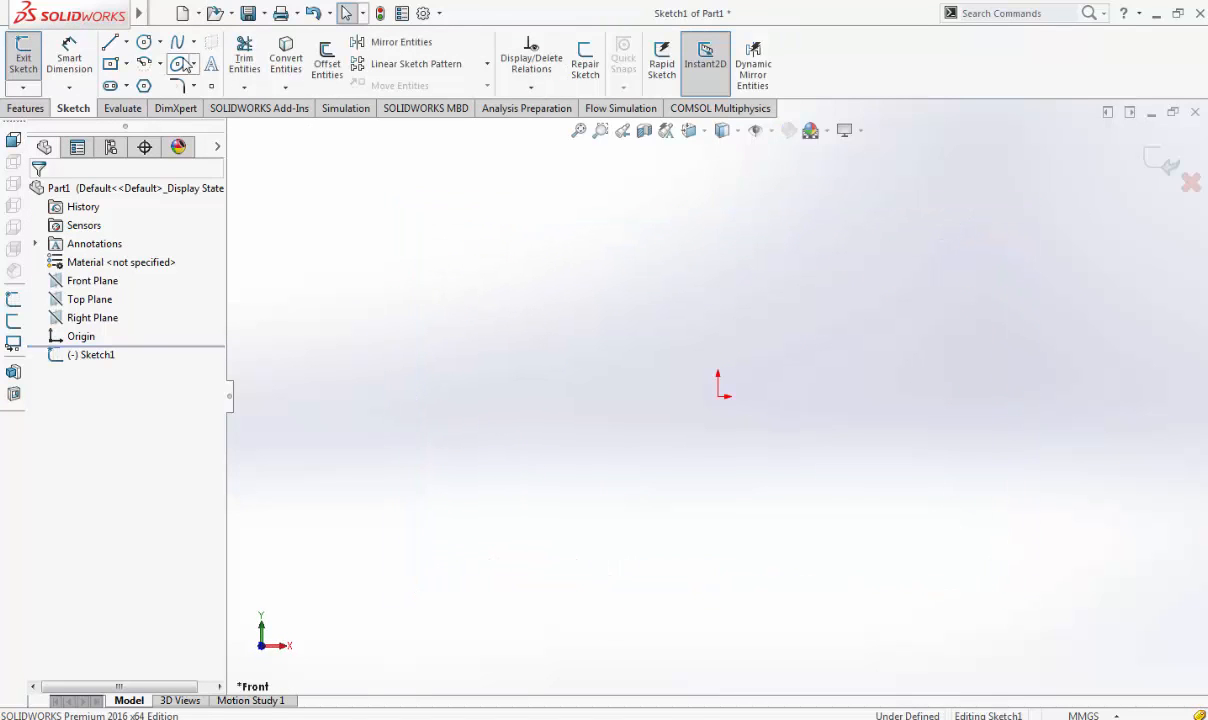
Sketch a circle of radius 100 mm centred on the origin, exit the sketch, and show it in Front view
{"action": "left_click", "coordinate": [144, 42]}
{"action": "left_click", "coordinate": [717, 397]}
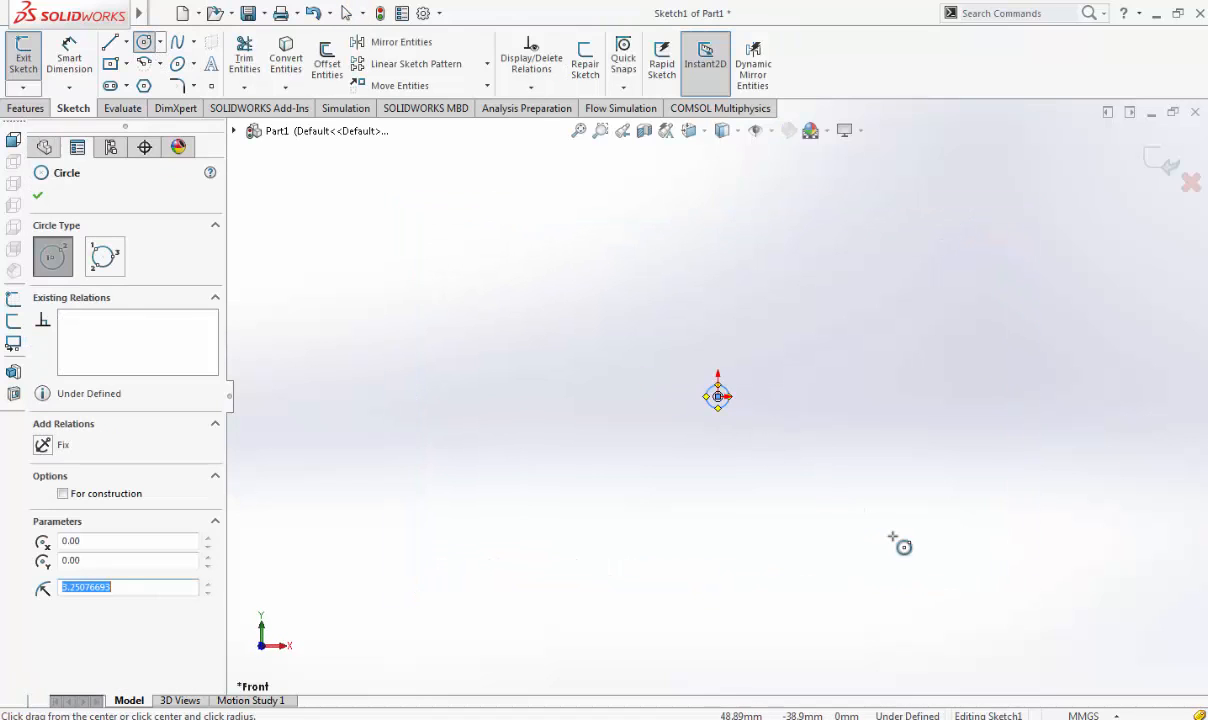
{"action": "type", "text": "100"}
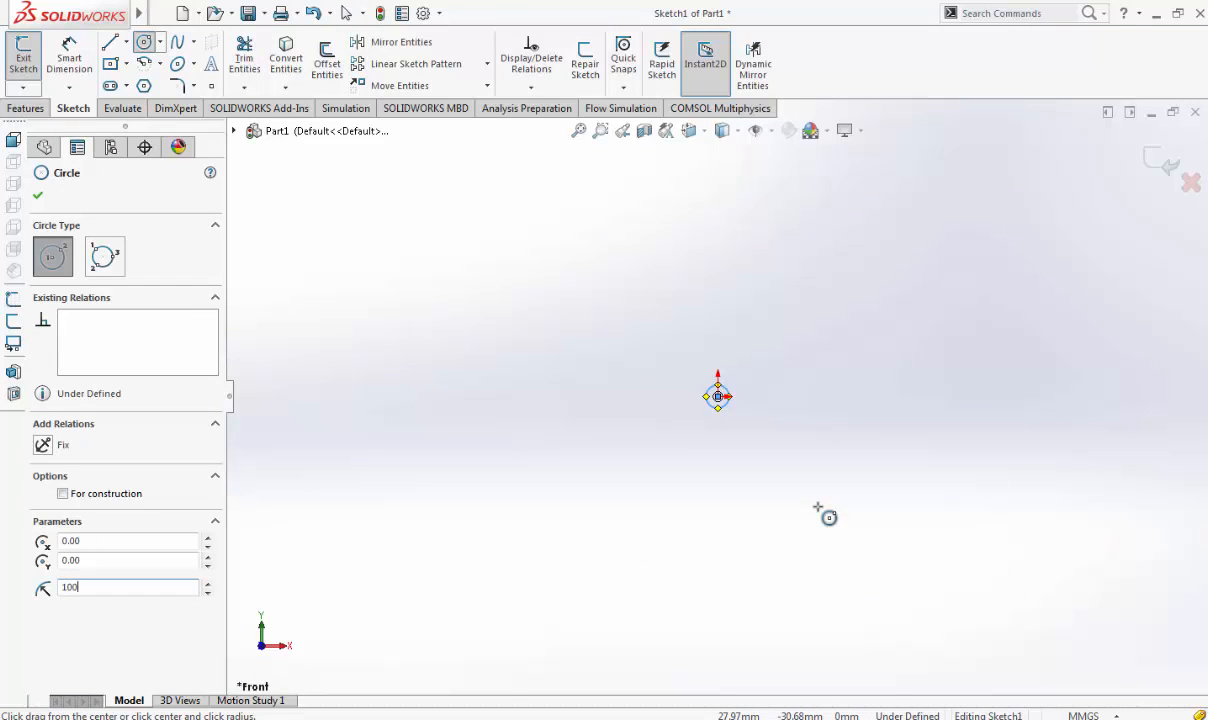
{"action": "key", "text": "Return"}
{"action": "left_click", "coordinate": [1155, 153]}
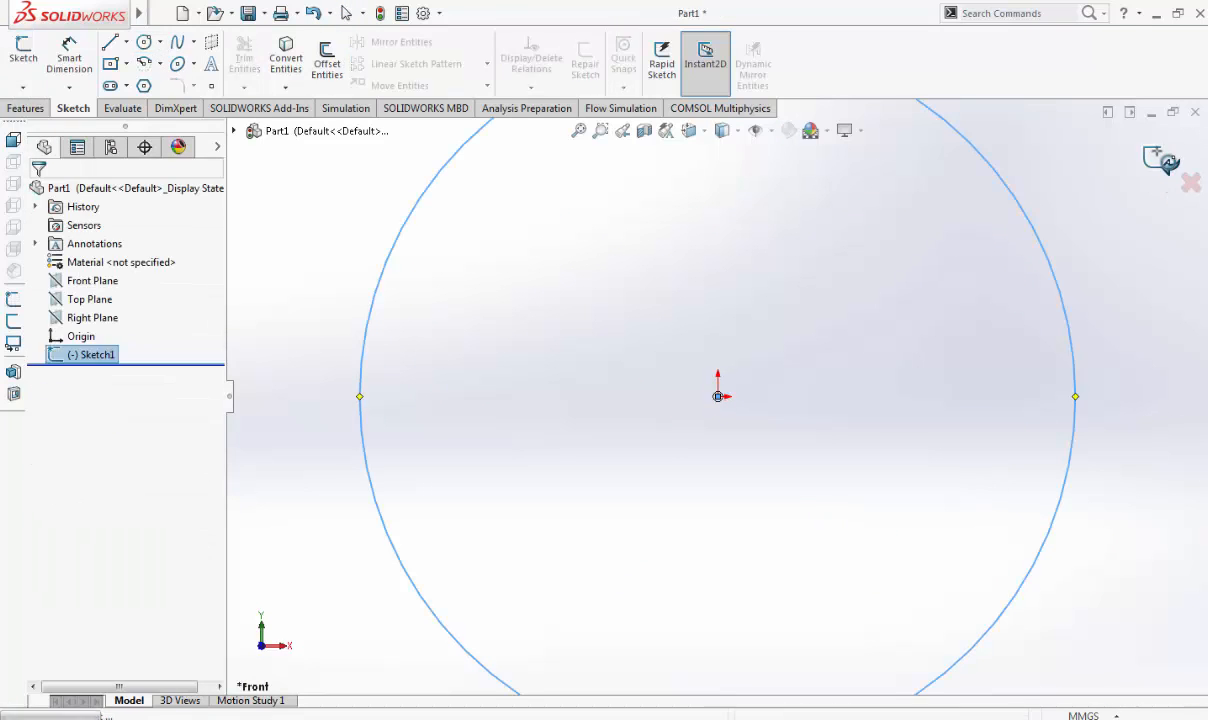
{"action": "scroll", "coordinate": [754, 231], "scroll_direction": "up", "scroll_amount": 3}
{"action": "left_click", "coordinate": [694, 134]}
{"action": "left_click", "coordinate": [712, 192]}
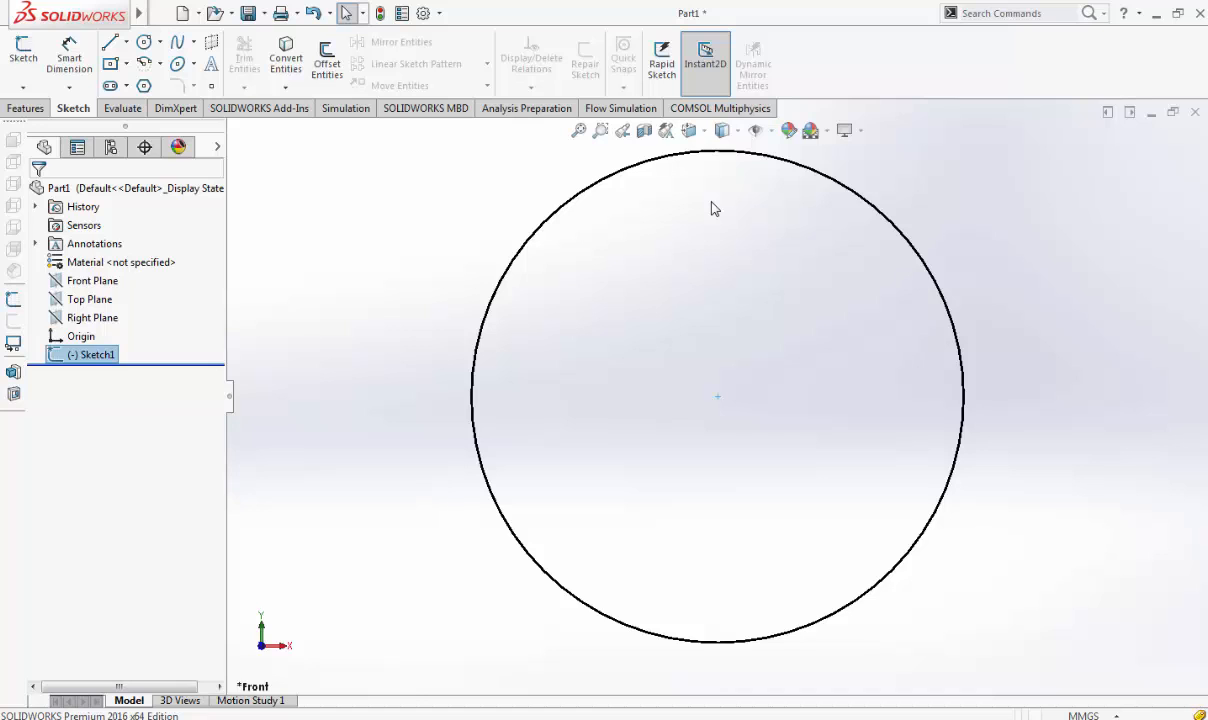
Start a reference plane offset from the Front Plane with the offset direction flipped
{"action": "left_click", "coordinate": [28, 109]}
{"action": "left_click", "coordinate": [679, 58]}
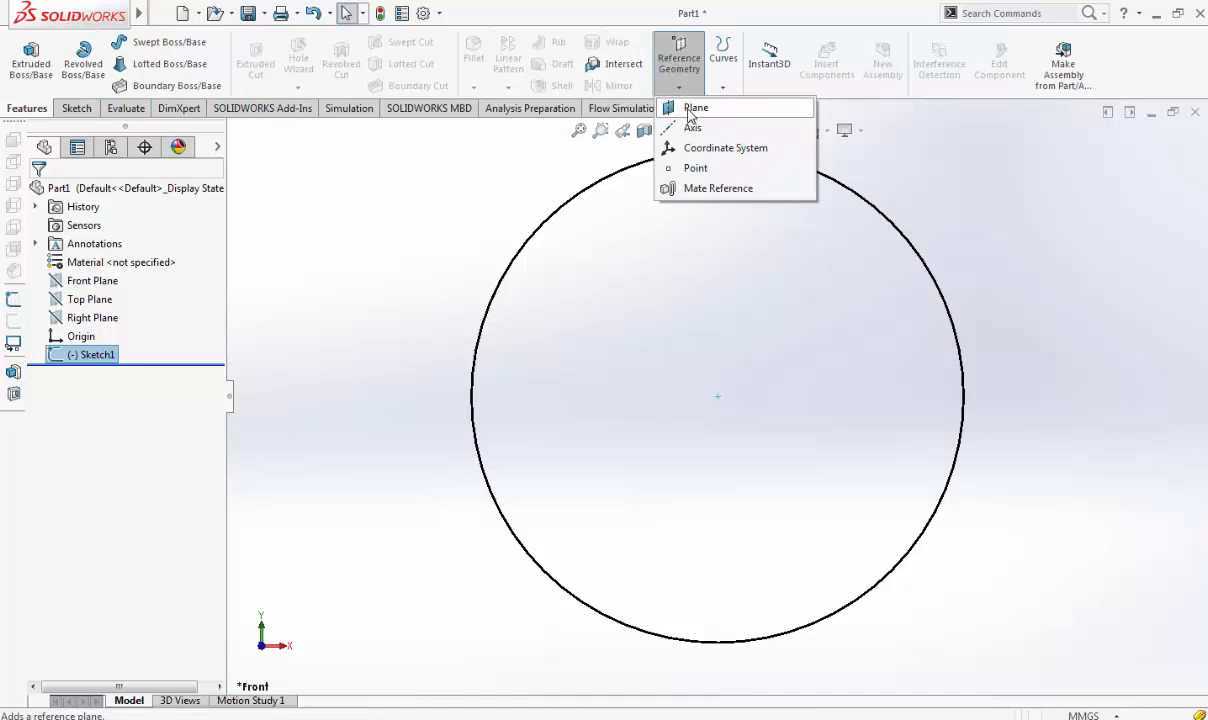
{"action": "left_click", "coordinate": [690, 108]}
{"action": "left_click", "coordinate": [235, 131]}
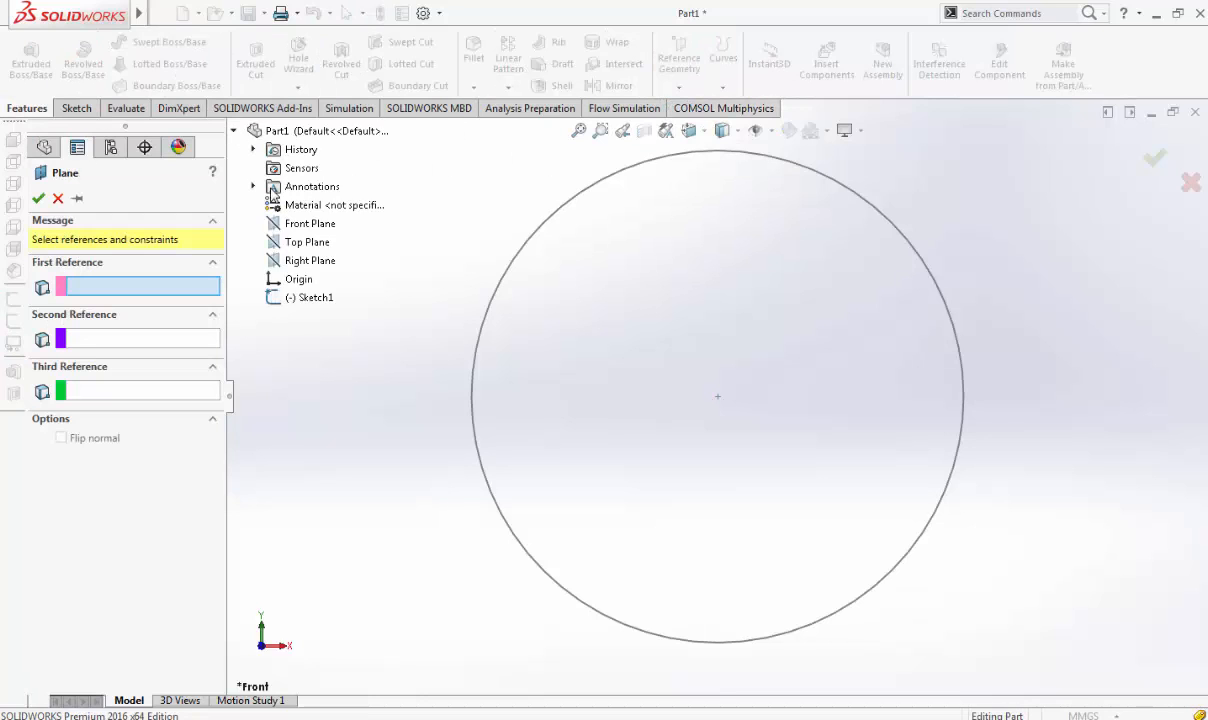
{"action": "left_click", "coordinate": [287, 232]}
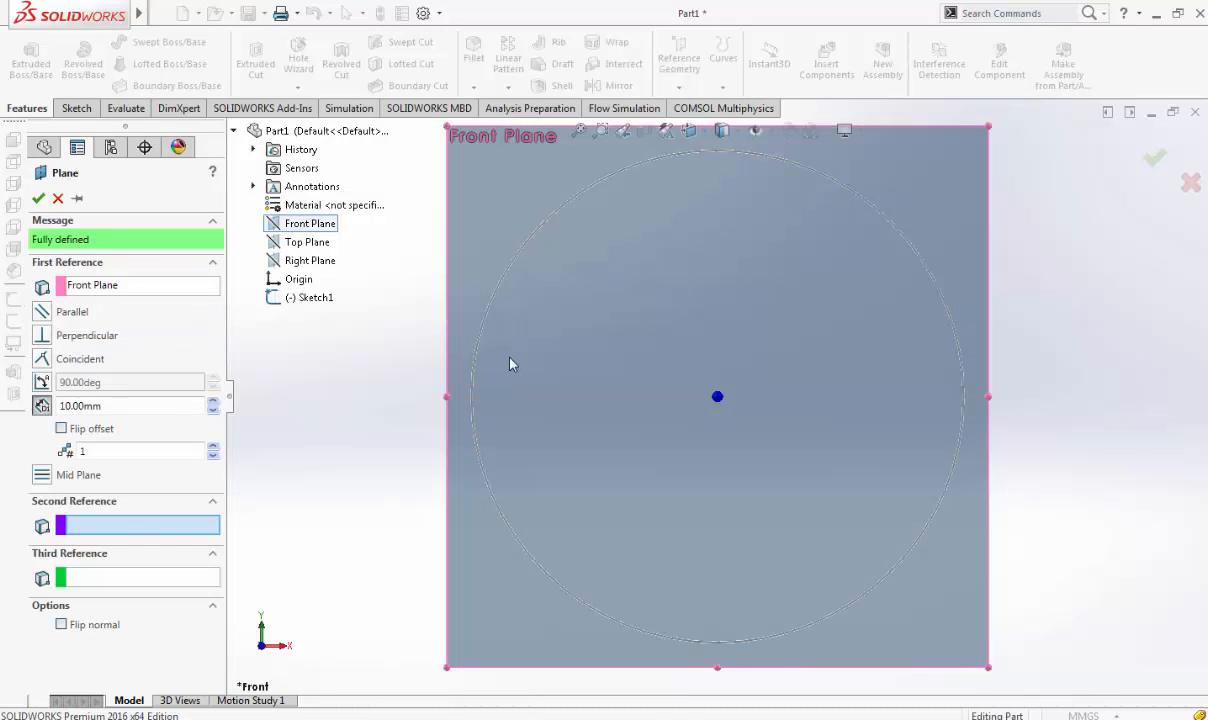
{"action": "middle_click_drag", "start_coordinate": [510, 361], "coordinate": [364, 414]}
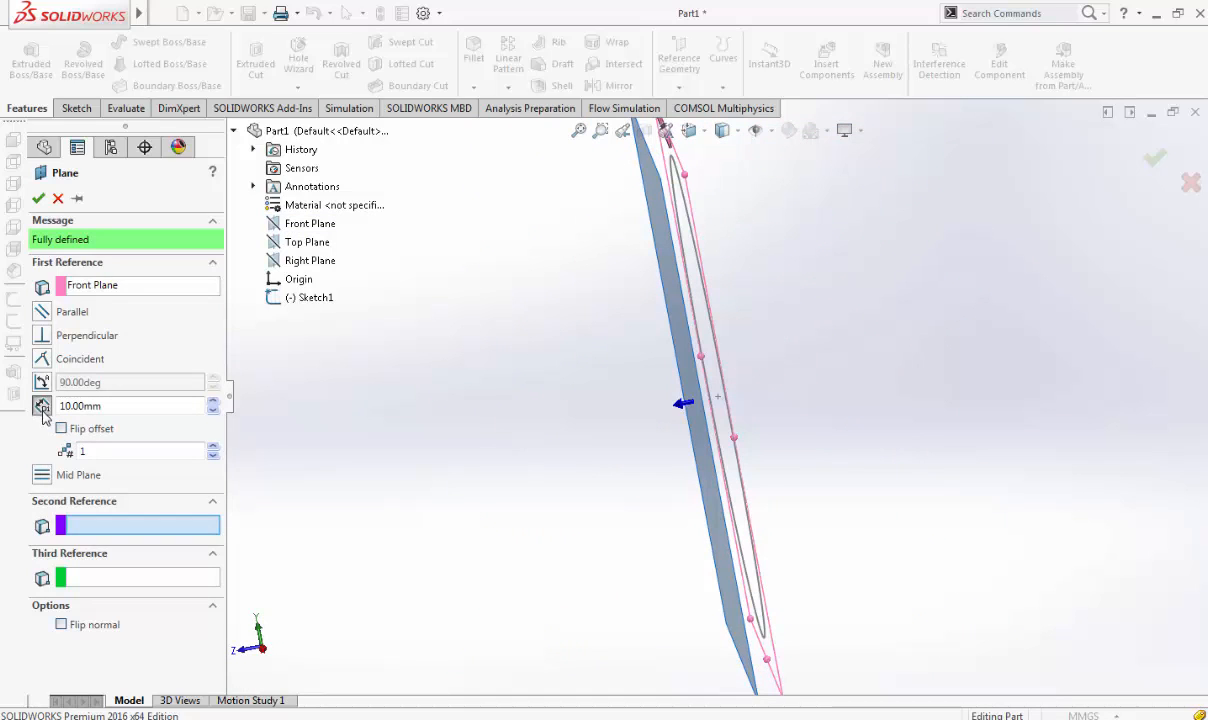
{"action": "left_click", "coordinate": [61, 429]}
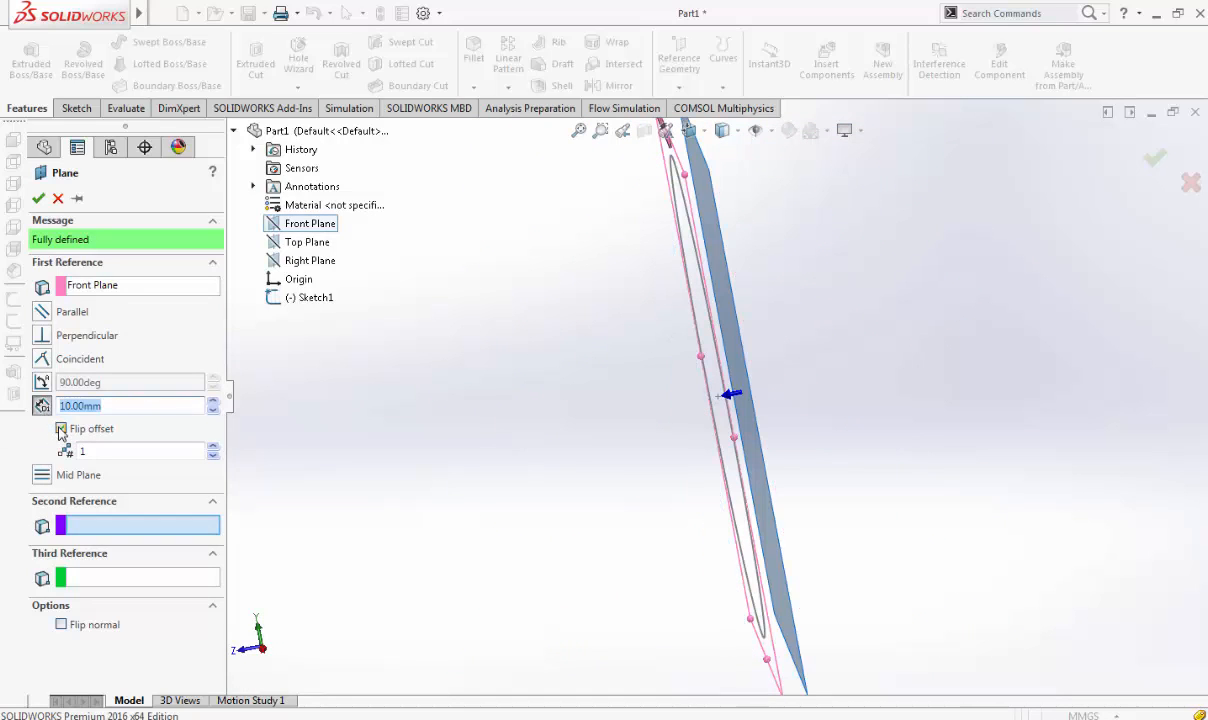
Set the plane offset distance to 100 mm and the number of planes to 6, and create them
{"action": "left_click", "coordinate": [104, 451]}
{"action": "left_click", "coordinate": [105, 405]}
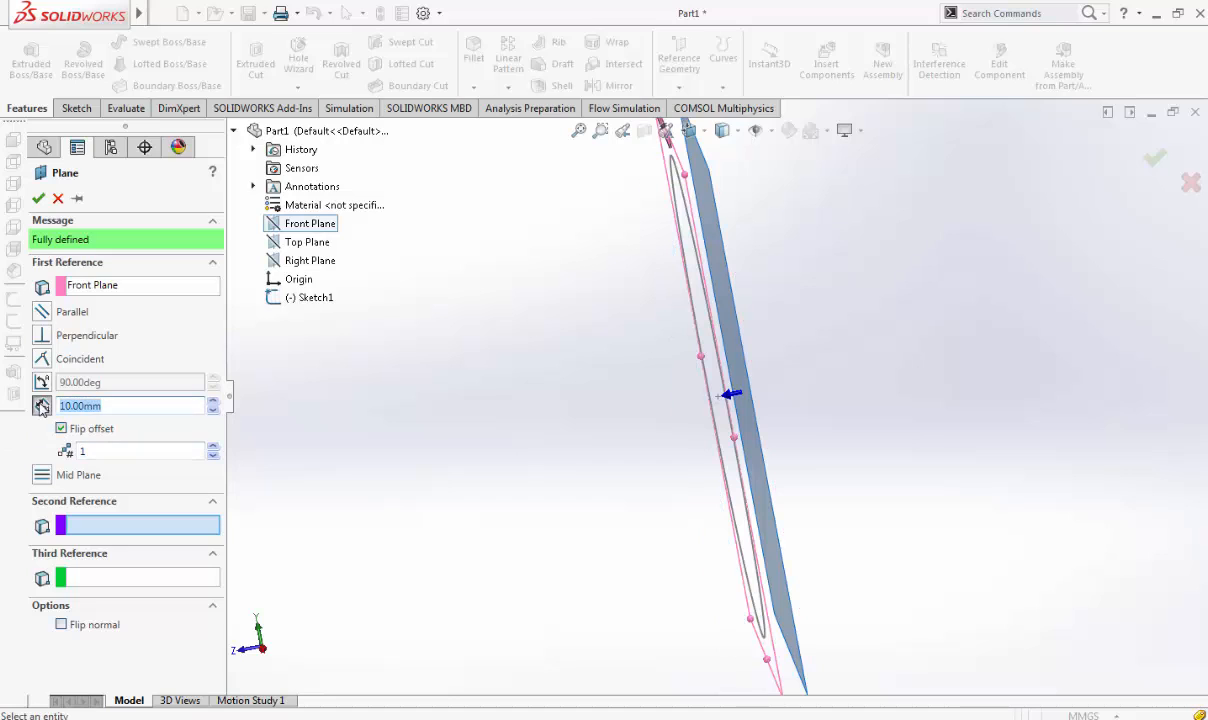
{"action": "type", "text": "100"}
{"action": "double_click", "coordinate": [213, 452]}
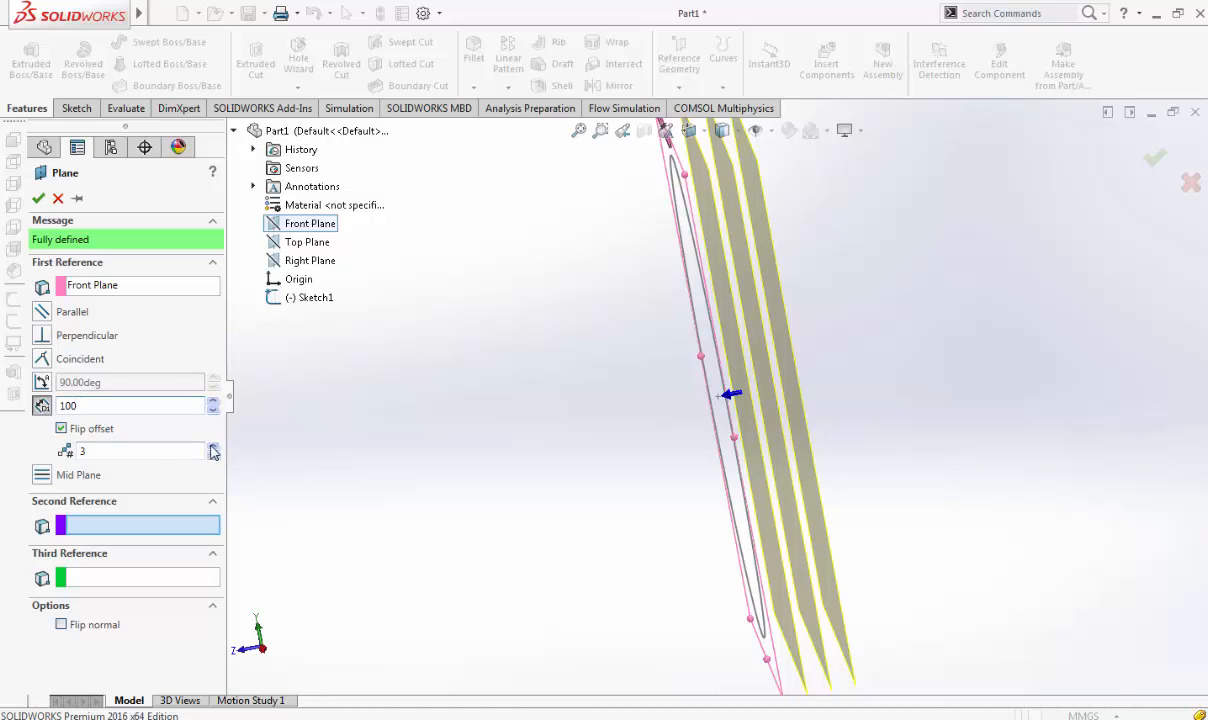
{"action": "left_click", "coordinate": [213, 448]}
{"action": "left_click", "coordinate": [213, 448]}
{"action": "left_click", "coordinate": [213, 448]}
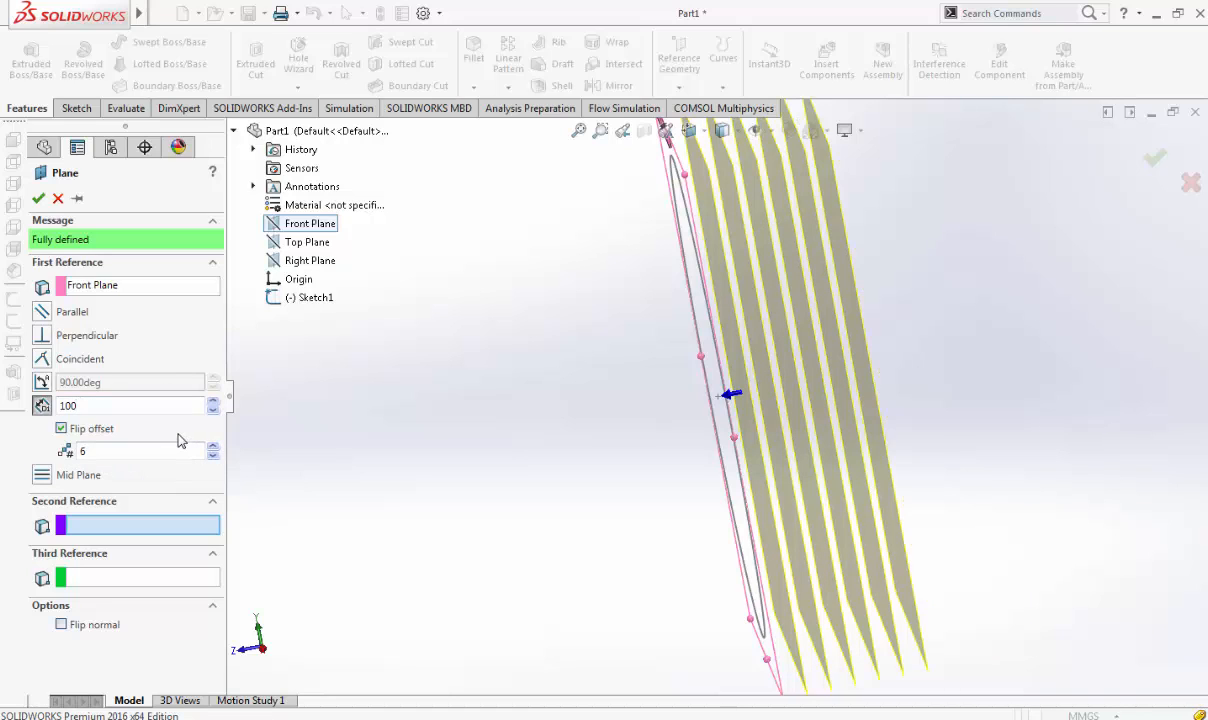
{"action": "key", "text": "Return"}
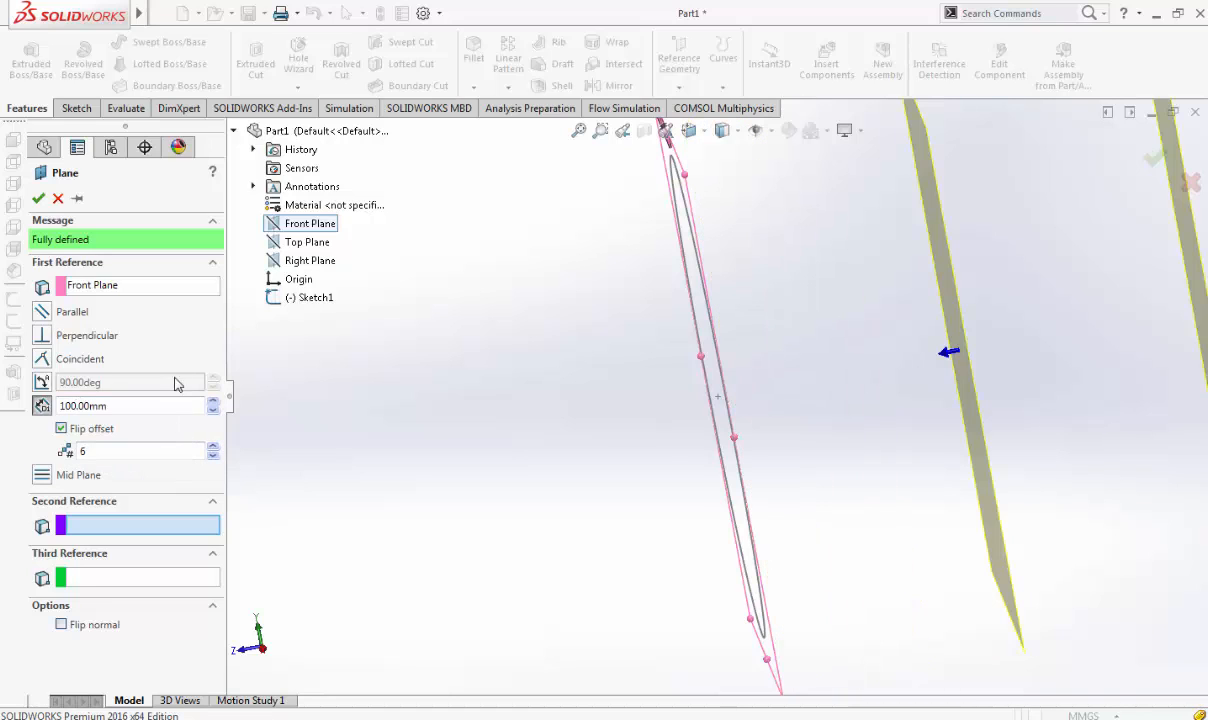
{"action": "left_click", "coordinate": [38, 198]}
View the new planes, look up former 2's radius in the Excel table, and return to Part1 in SOLIDWORKS
{"action": "scroll", "coordinate": [503, 315], "scroll_direction": "up", "scroll_amount": 6}
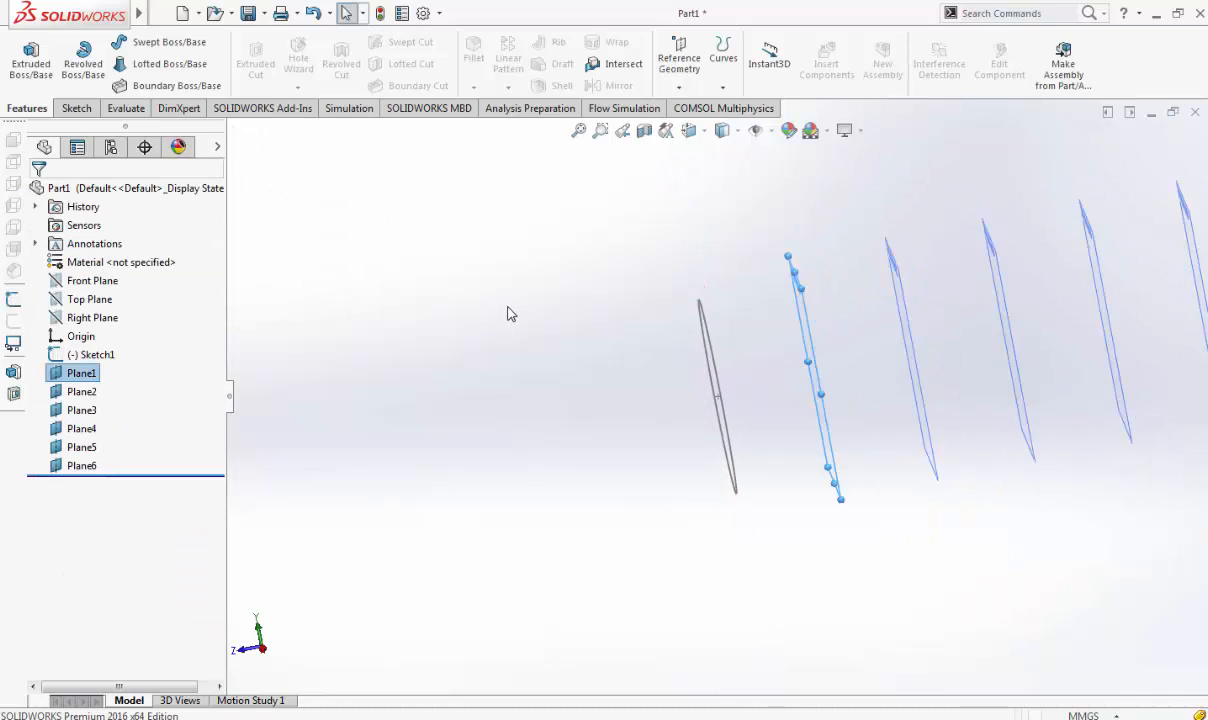
{"action": "middle_click_drag", "start_coordinate": [526, 314], "coordinate": [632, 310]}
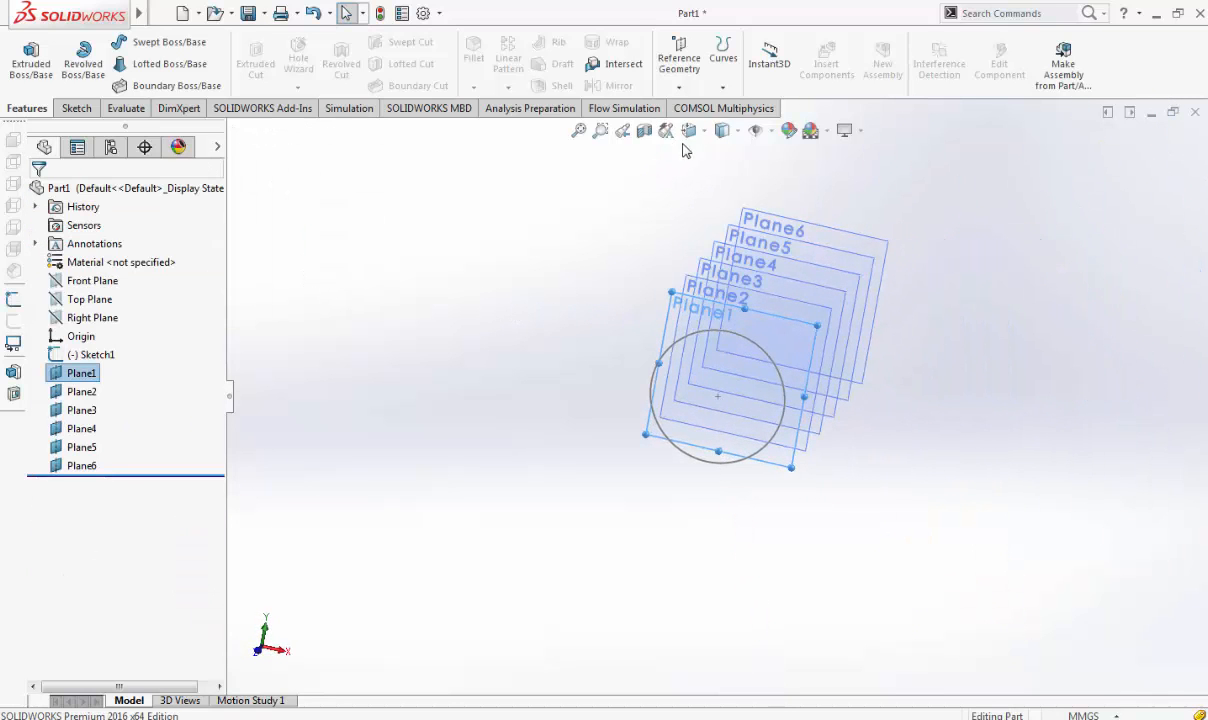
{"action": "left_click", "coordinate": [689, 130]}
{"action": "left_click", "coordinate": [670, 185]}
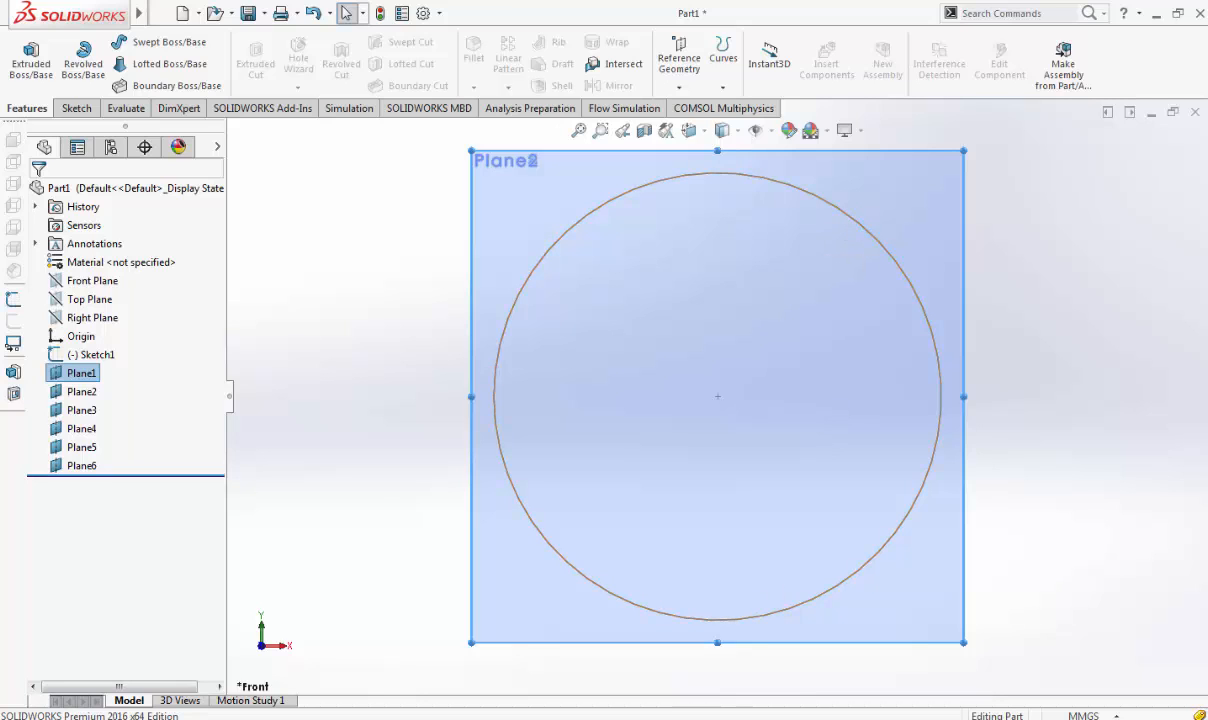
{"action": "key", "text": "alt+Tab"}
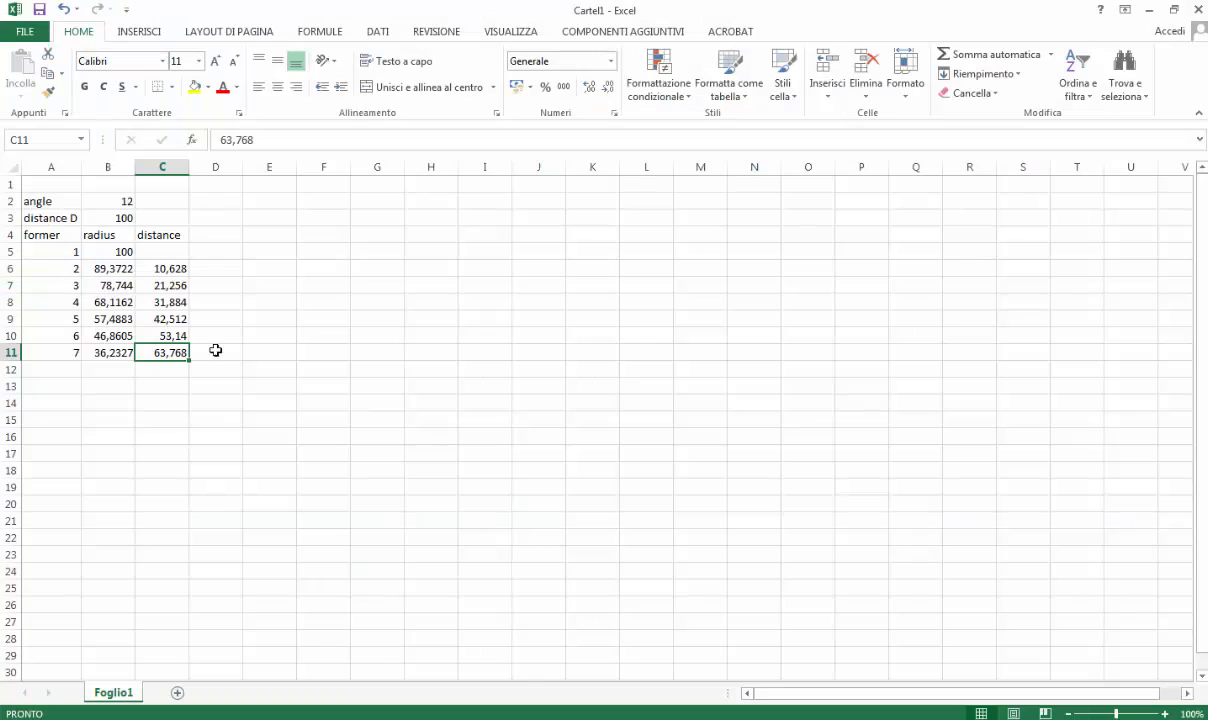
{"action": "left_click", "coordinate": [115, 271]}
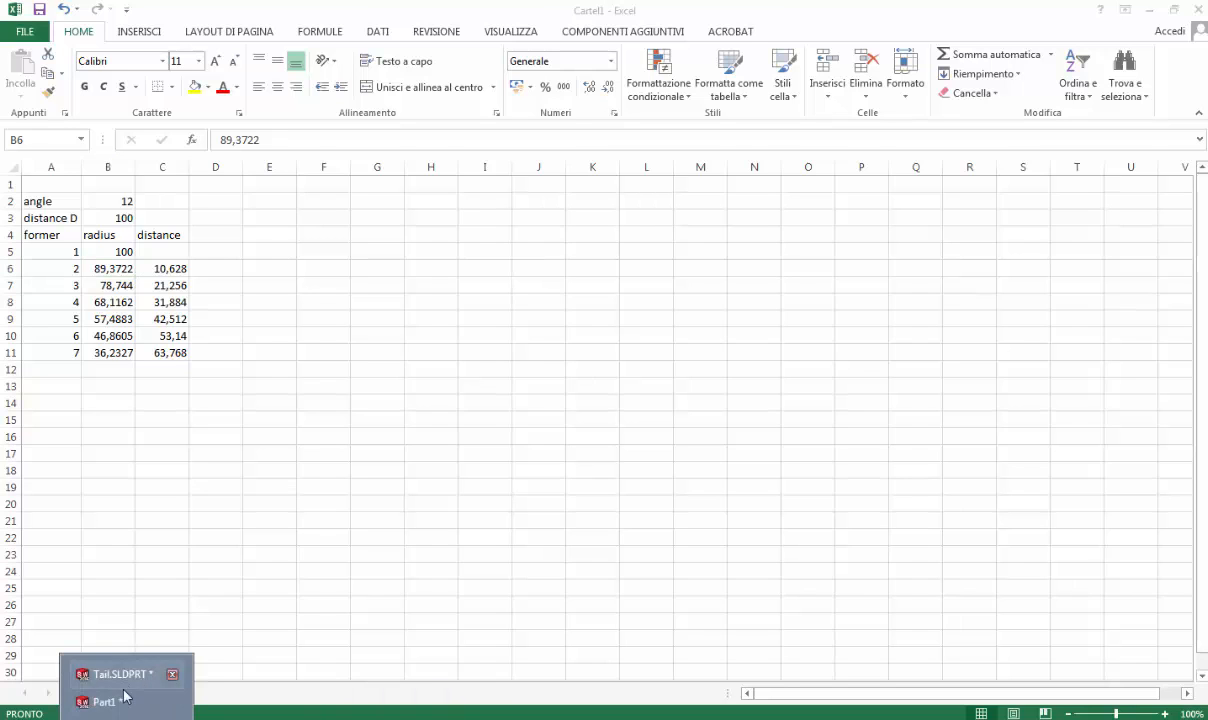
{"action": "left_click", "coordinate": [127, 697]}
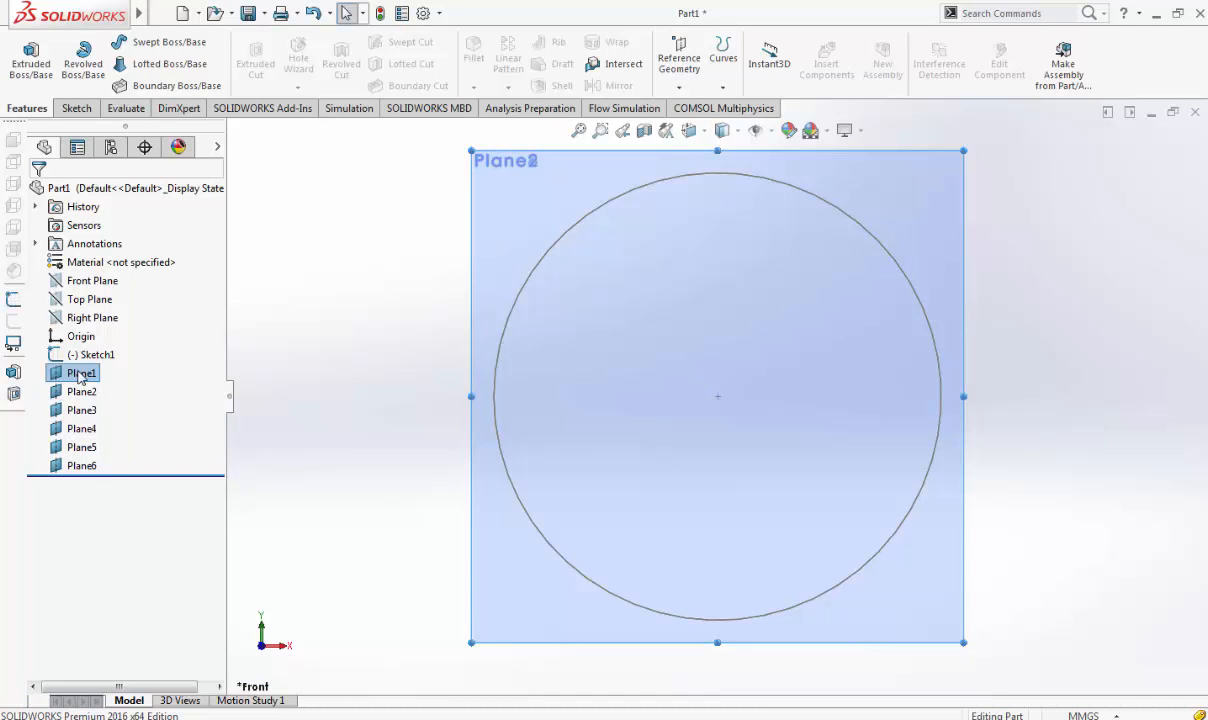
Sketch a circle of radius 89.37 mm centred on the origin on Plane1 and exit the sketch
{"action": "left_click", "coordinate": [80, 373]}
{"action": "middle_click_drag", "start_coordinate": [480, 390], "coordinate": [582, 337]}
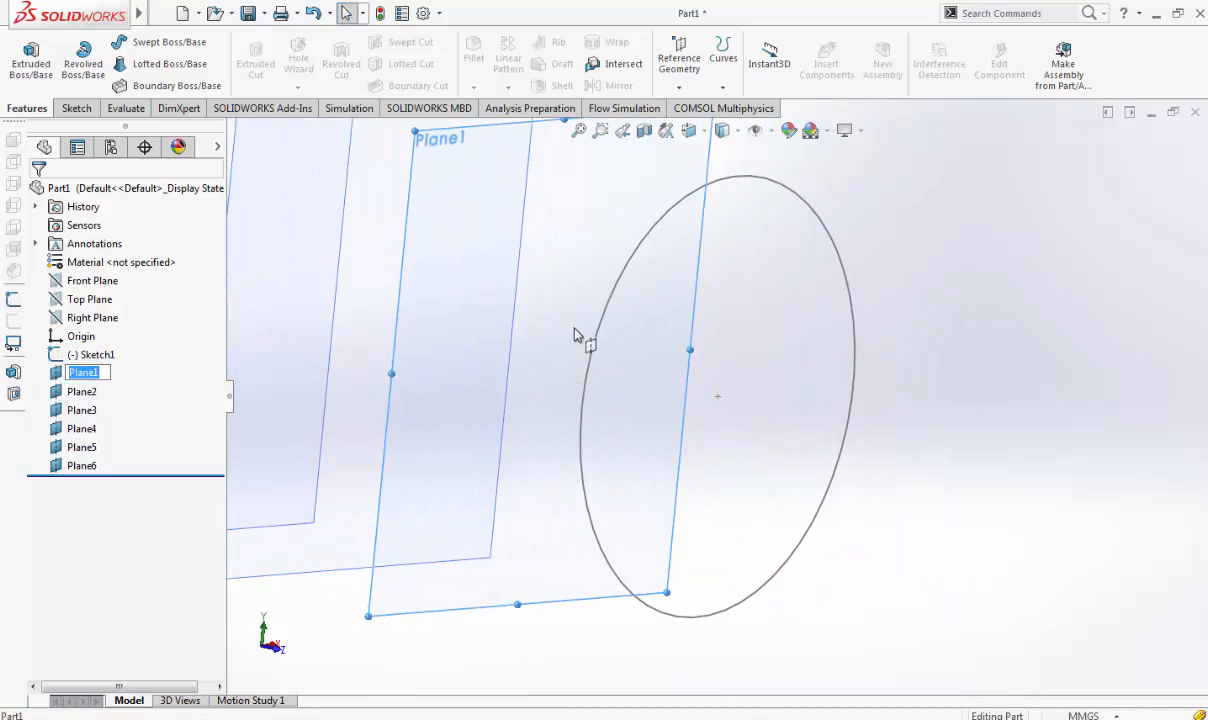
{"action": "left_click", "coordinate": [689, 131]}
{"action": "left_click", "coordinate": [711, 175]}
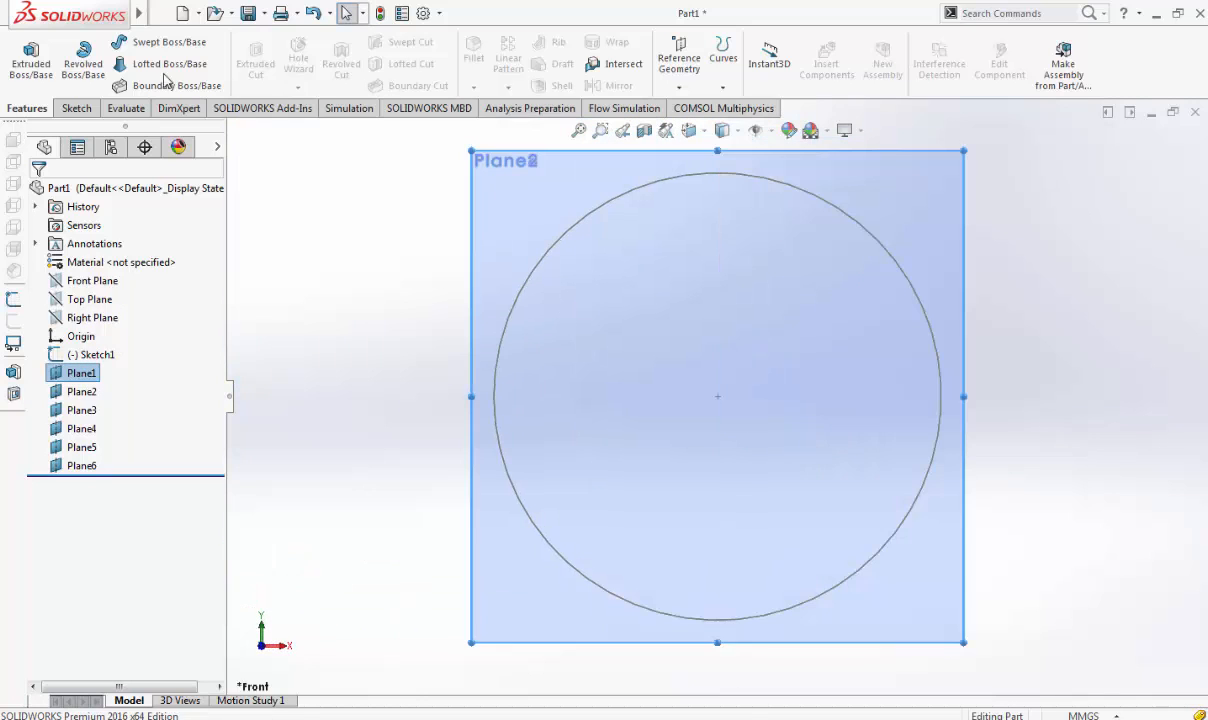
{"action": "left_click", "coordinate": [76, 108]}
{"action": "left_click", "coordinate": [144, 42]}
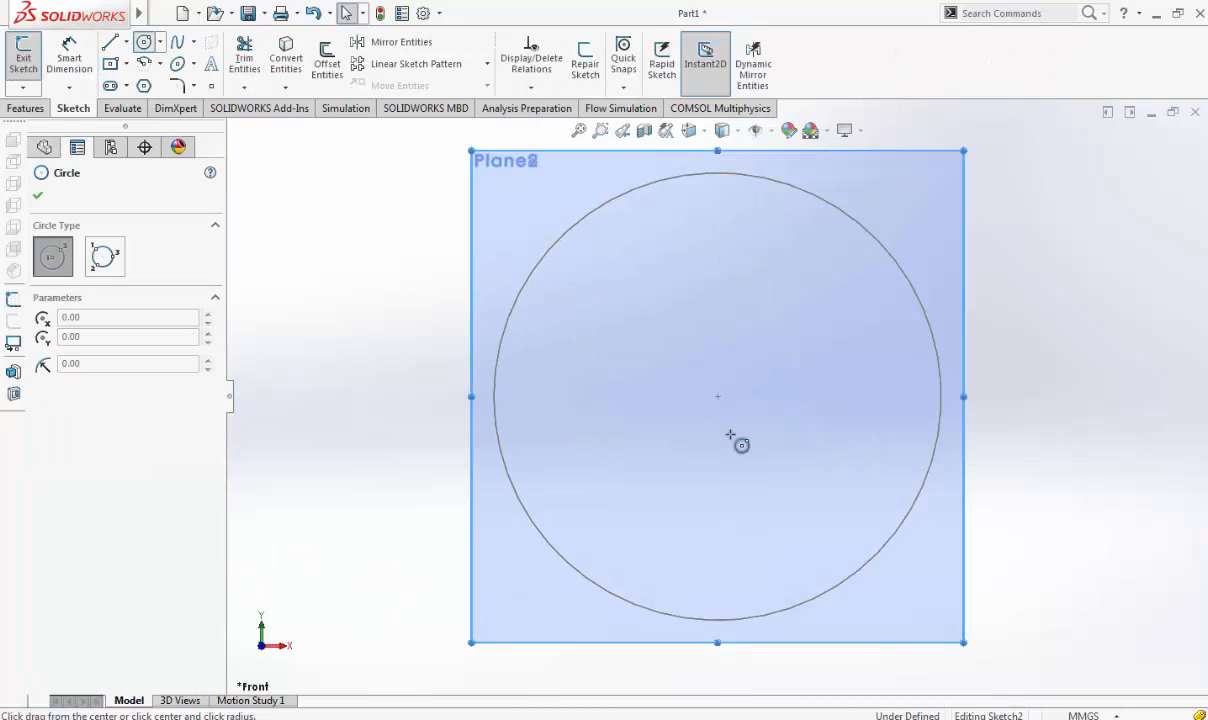
{"action": "left_click", "coordinate": [718, 396]}
{"action": "left_click", "coordinate": [797, 447]}
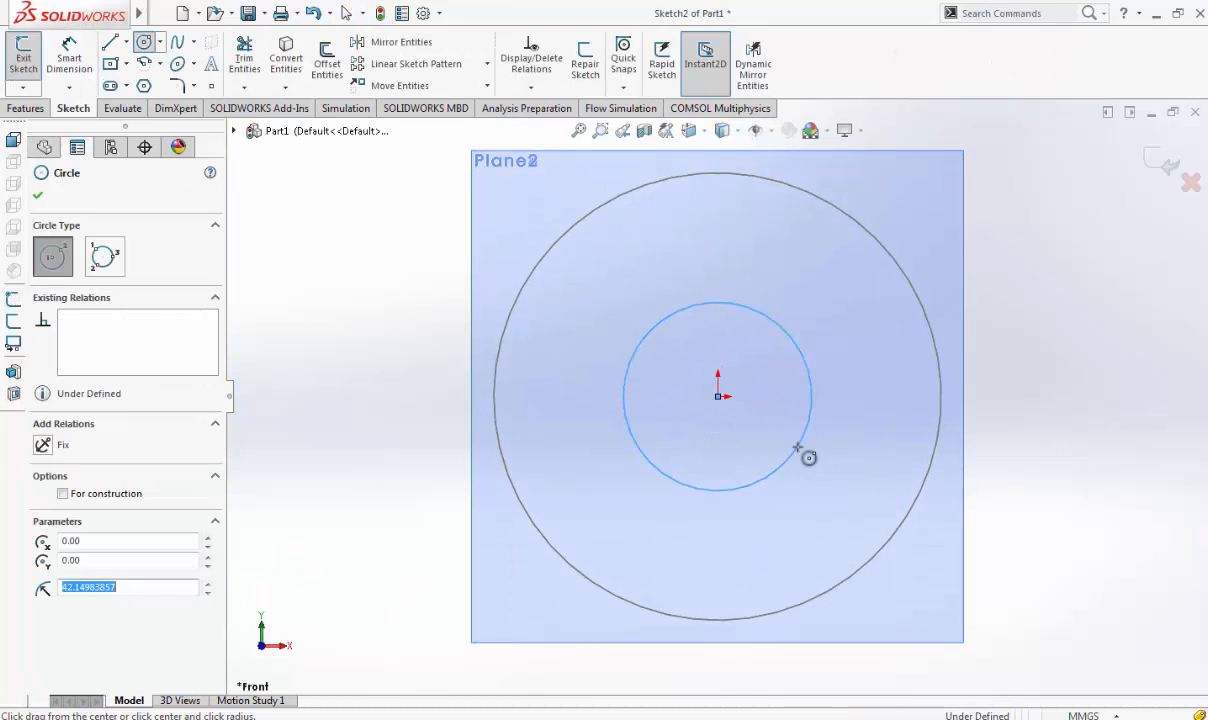
{"action": "type", "text": "89."}
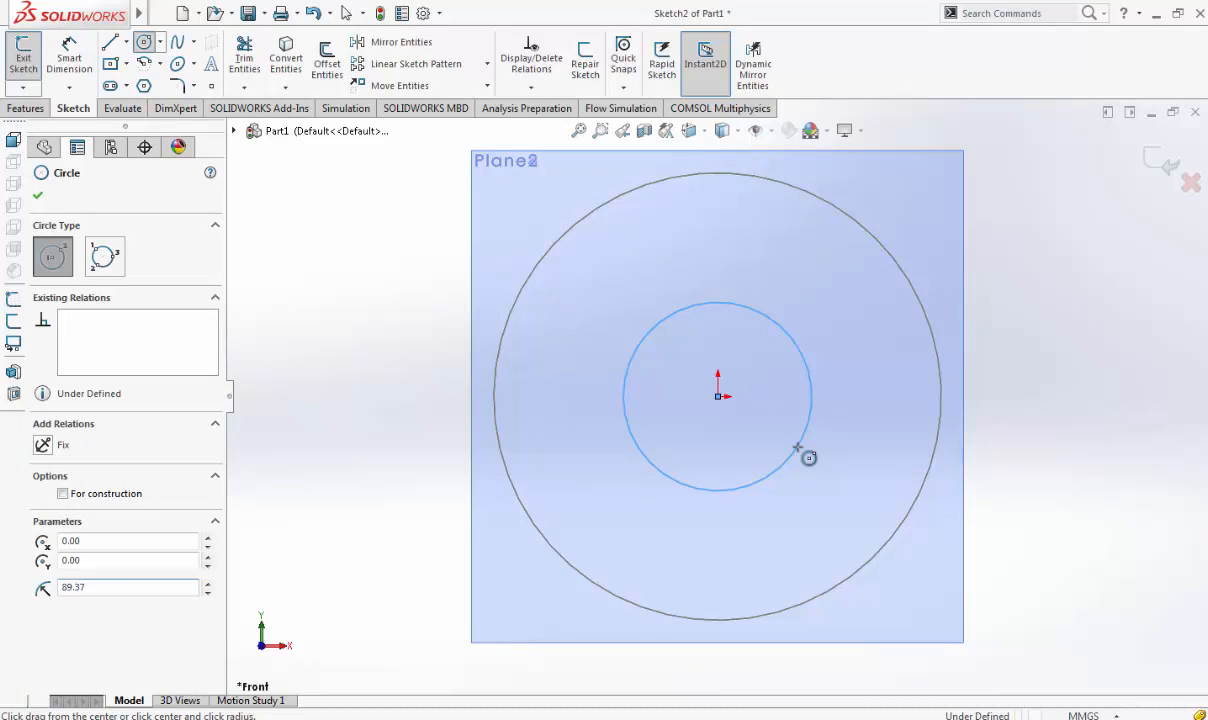
{"action": "type", "text": "37"}
{"action": "key", "text": "Return"}
{"action": "left_click", "coordinate": [1157, 168]}
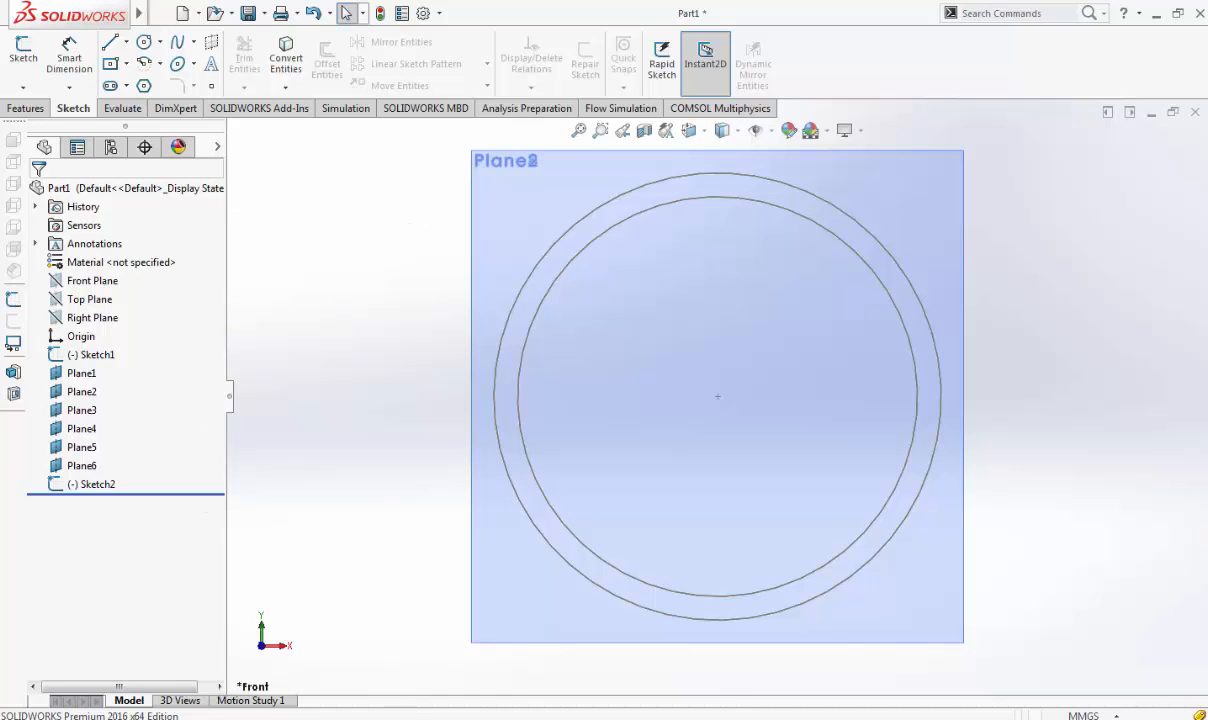
Look up former 3's radius in the Excel table and return to Part1 in SOLIDWORKS
{"action": "key", "text": "alt+Tab"}
{"action": "left_click", "coordinate": [119, 287]}
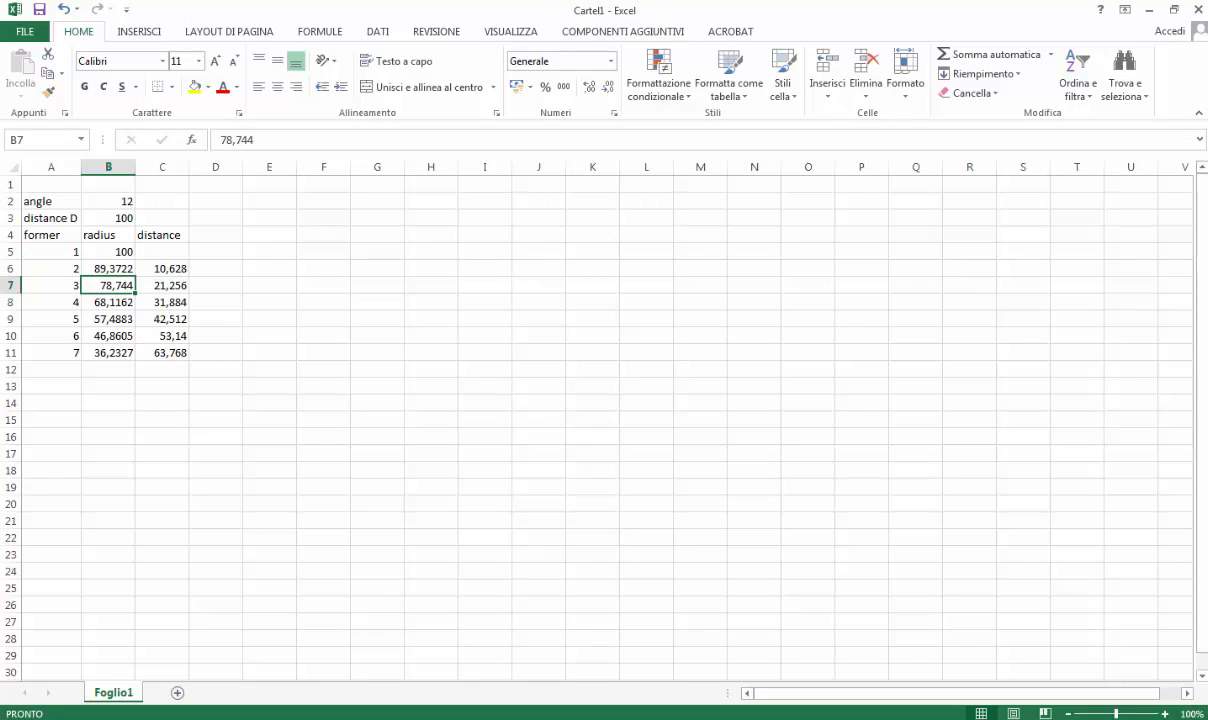
{"action": "key", "text": "alt+Tab"}
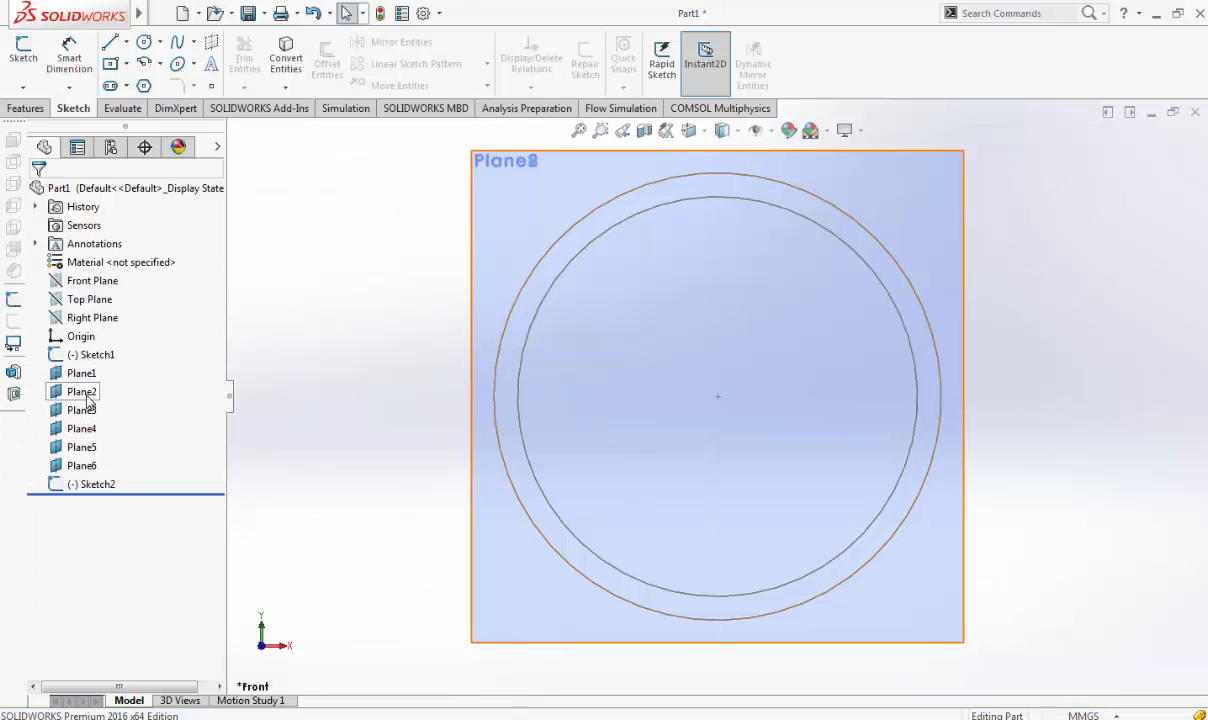
Sketch a circle of radius 78.744 mm centred on the origin on Plane2
{"action": "left_click", "coordinate": [84, 393]}
{"action": "left_click", "coordinate": [145, 43]}
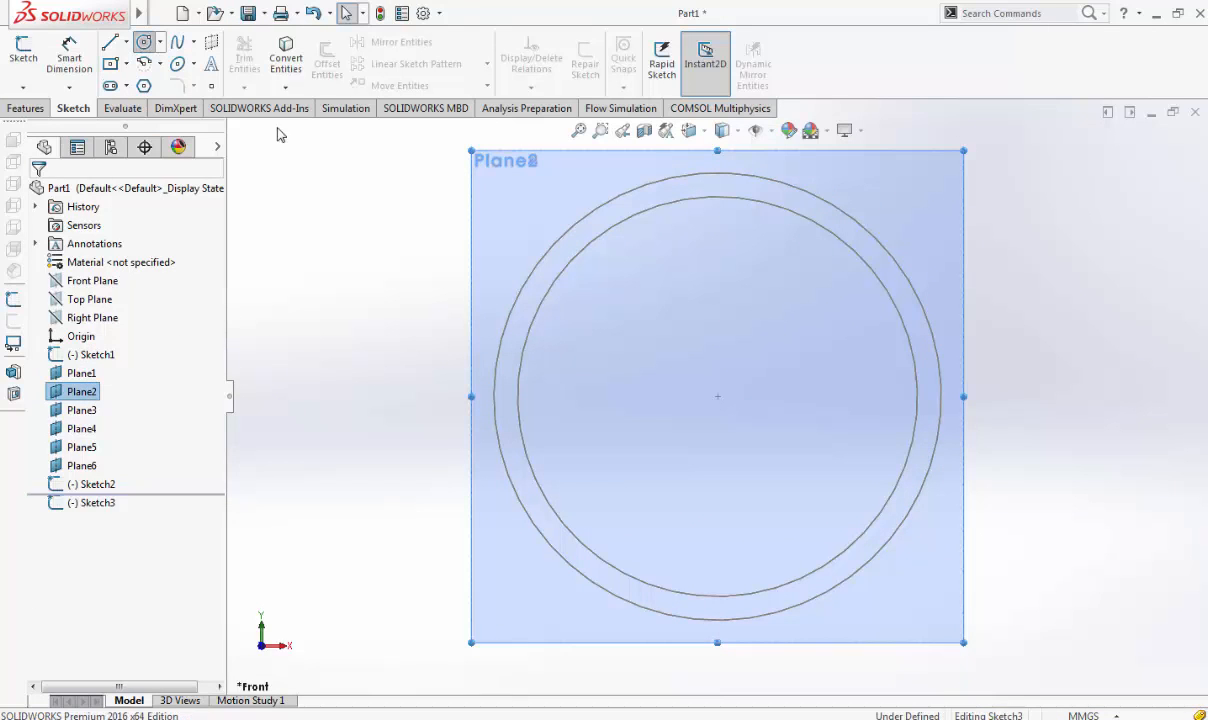
{"action": "left_click", "coordinate": [717, 397]}
{"action": "left_click", "coordinate": [790, 443]}
{"action": "type", "text": "78.744"}
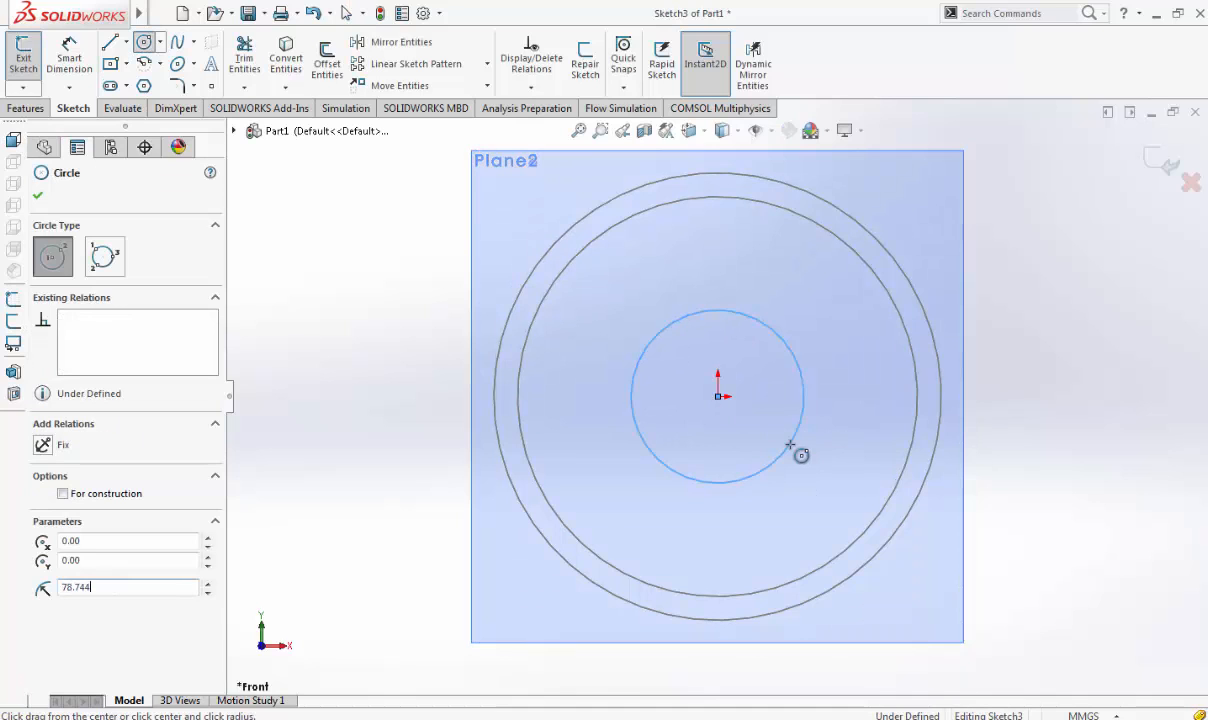
{"action": "key", "text": "Return"}
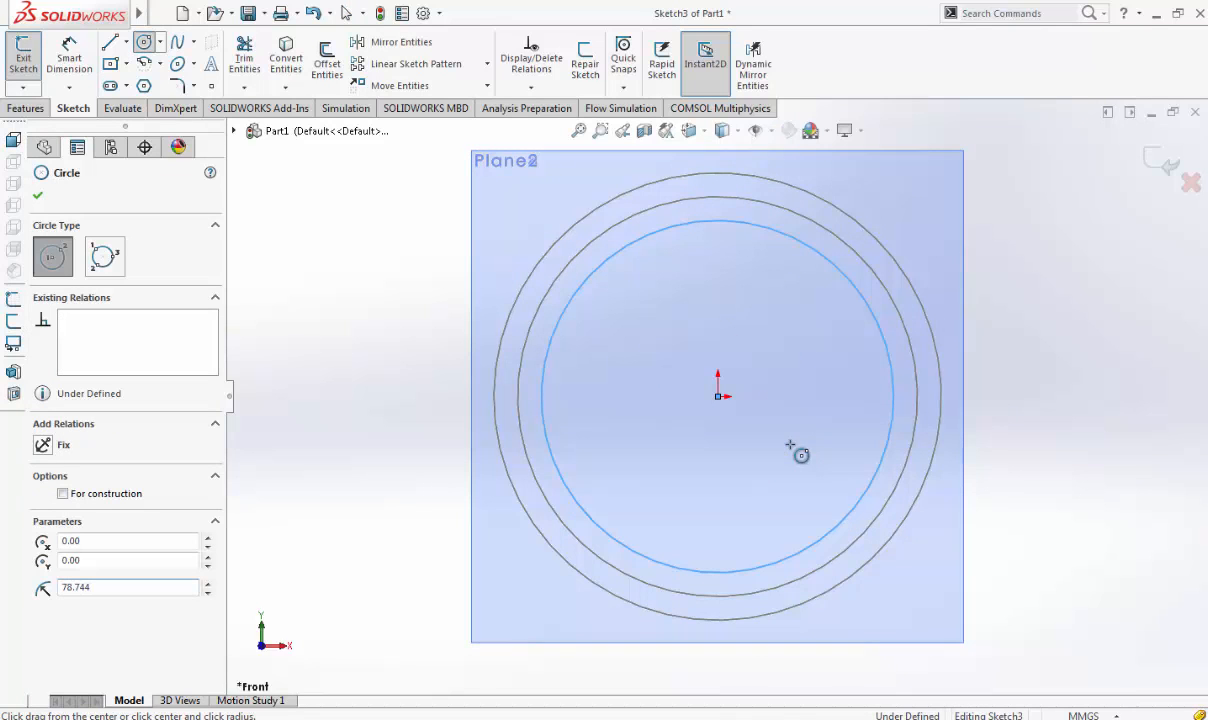
Exit the circle sketch on Plane2
{"action": "left_click", "coordinate": [1158, 166]}
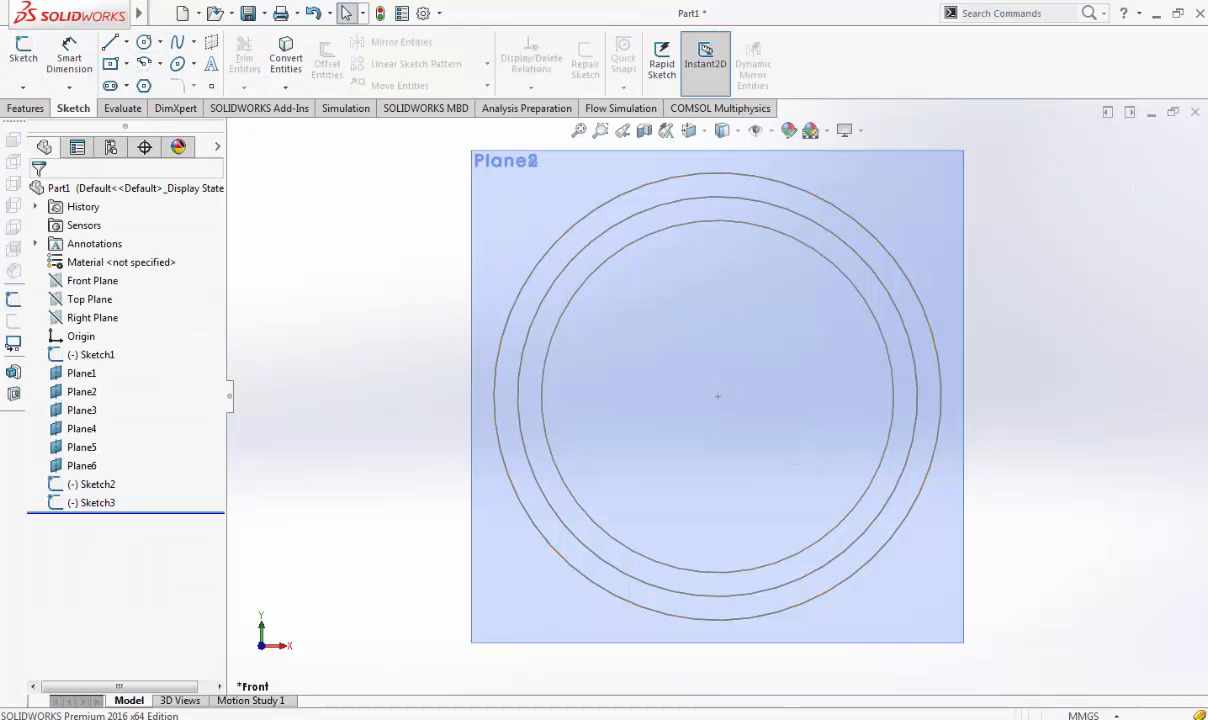
Examine the formers of the Tail part from the front and left, and return to Part1
{"action": "left_click", "coordinate": [121, 669]}
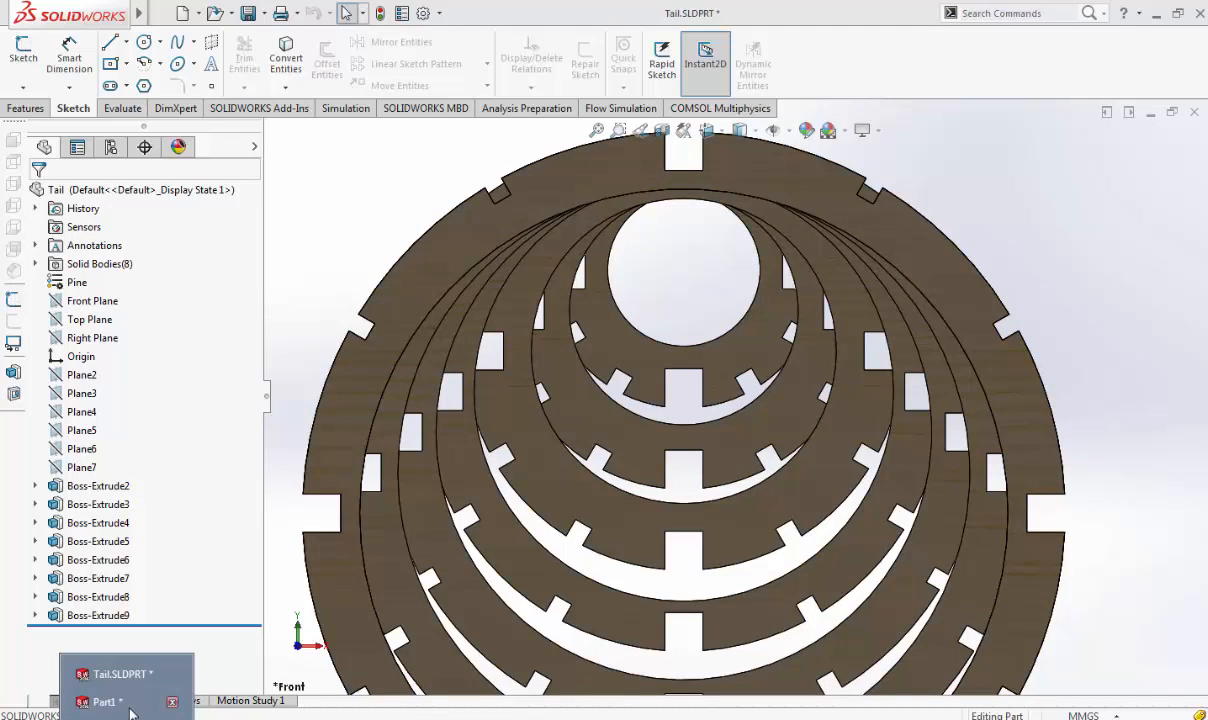
{"action": "left_click", "coordinate": [185, 669]}
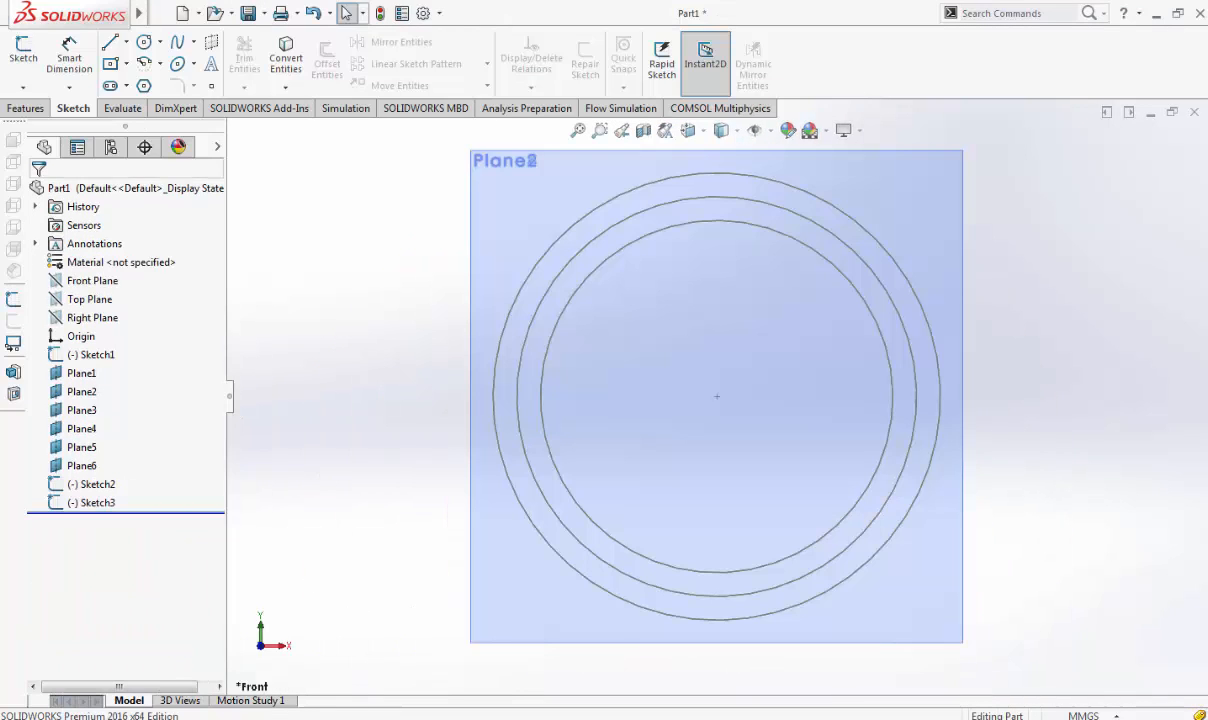
{"action": "left_click", "coordinate": [121, 669]}
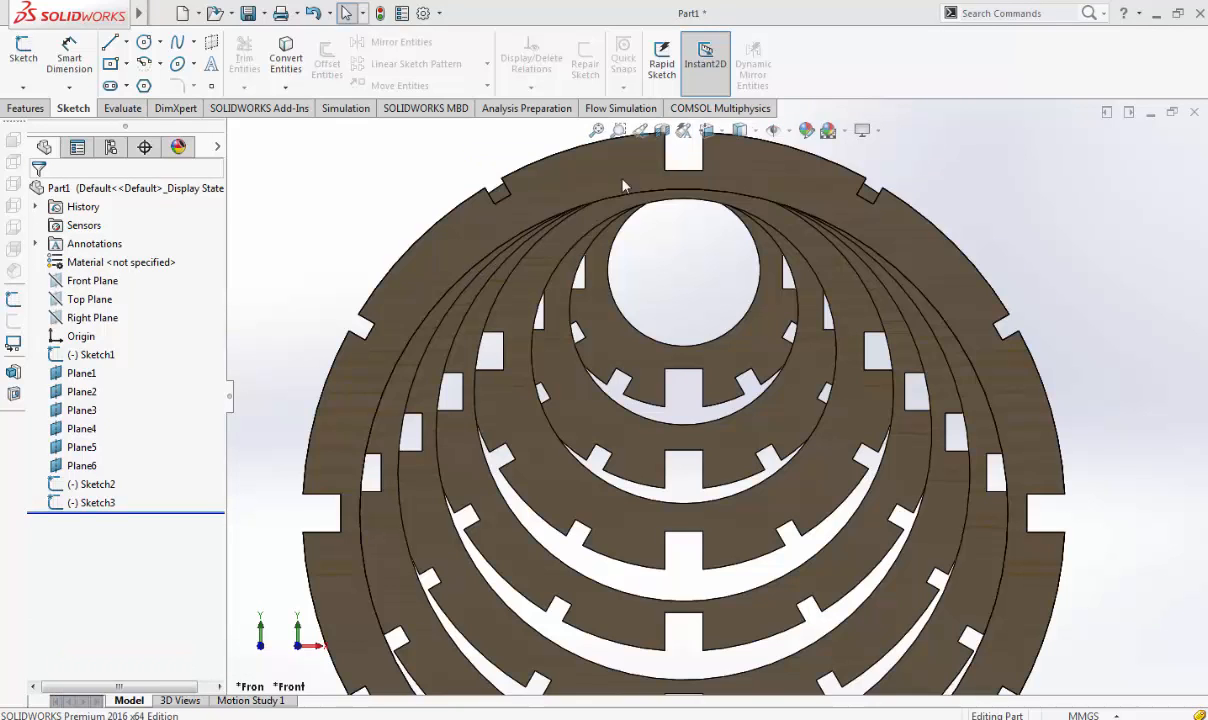
{"action": "left_click", "coordinate": [706, 130]}
{"action": "left_click", "coordinate": [712, 203]}
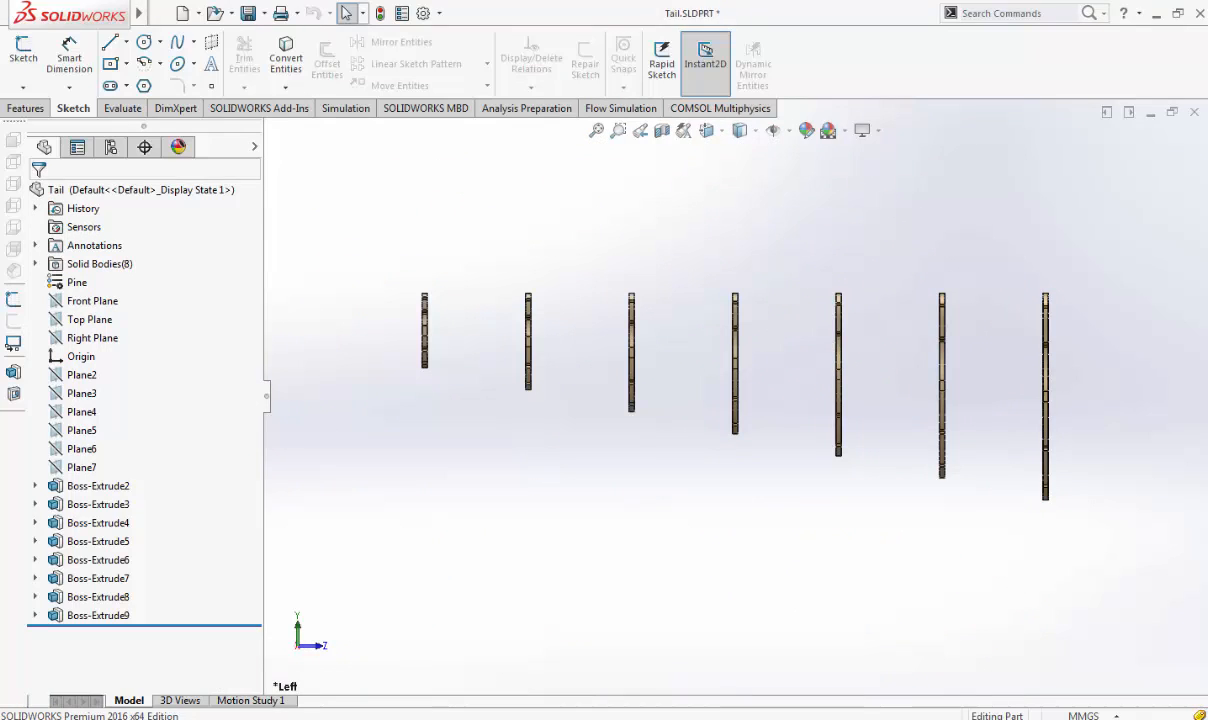
{"action": "left_click", "coordinate": [121, 668]}
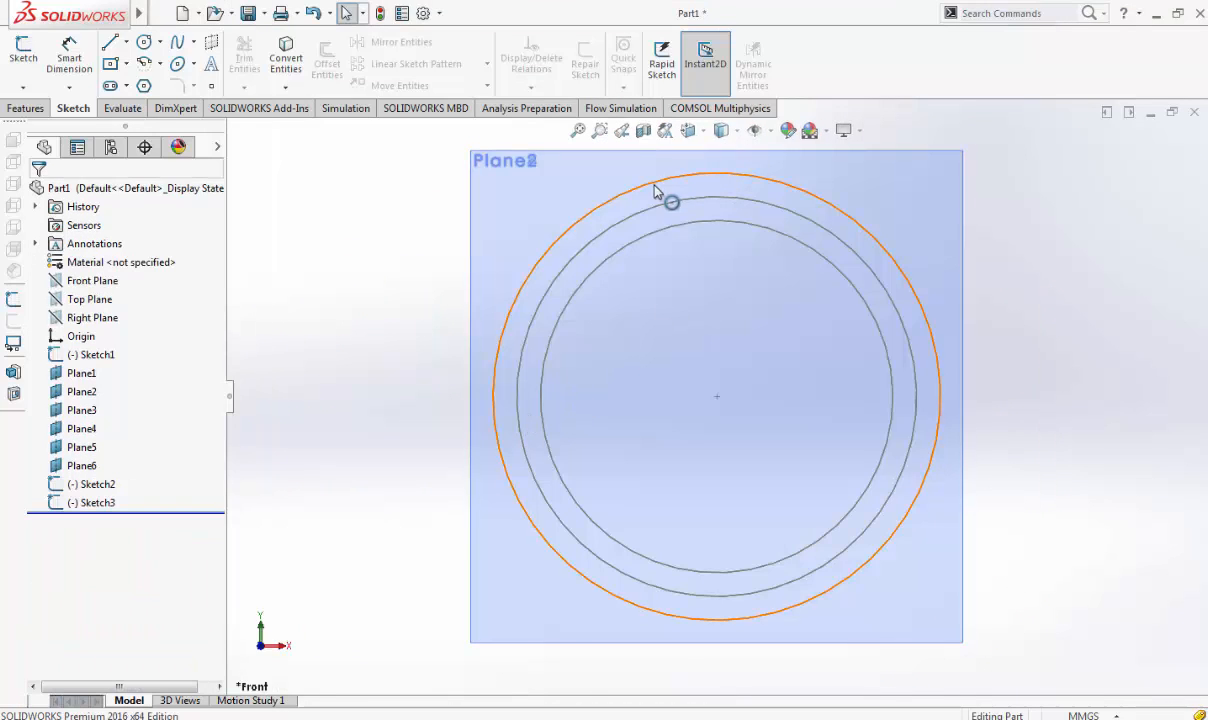
Edit Sketch1 containing the largest circle and add a vertical construction line of infinite length through the origin
{"action": "scroll", "coordinate": [733, 190], "scroll_direction": "down", "scroll_amount": 2}
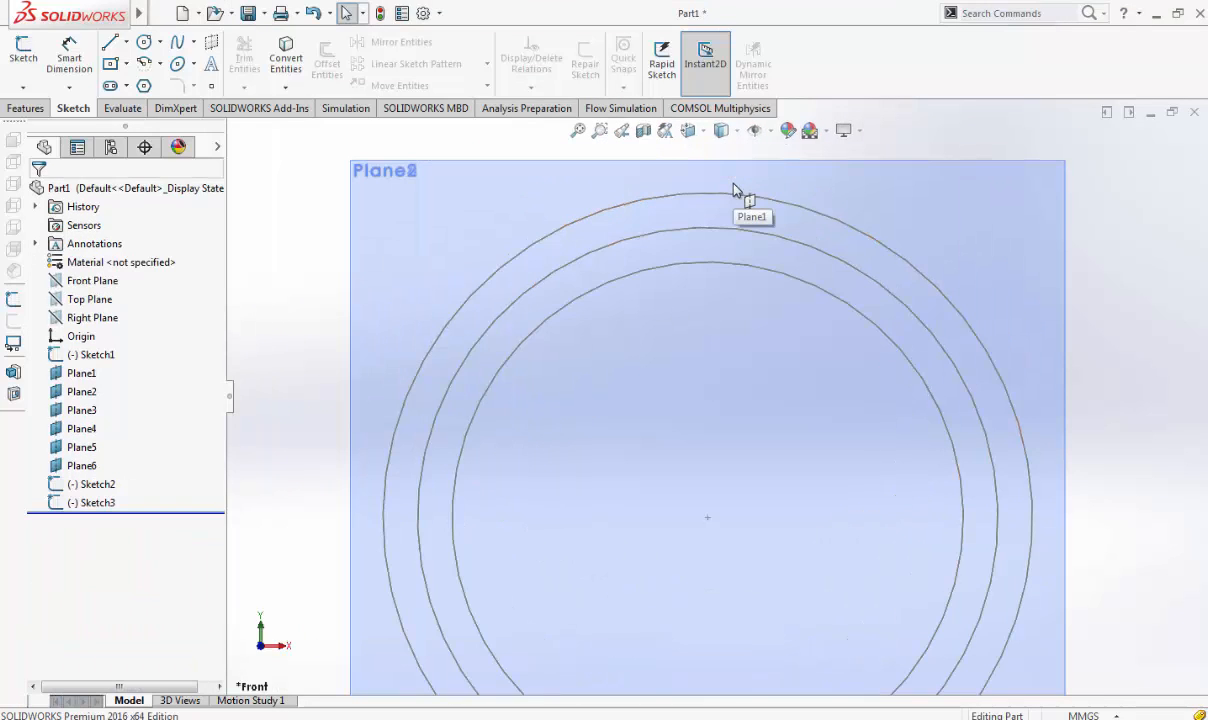
{"action": "left_click", "coordinate": [567, 236]}
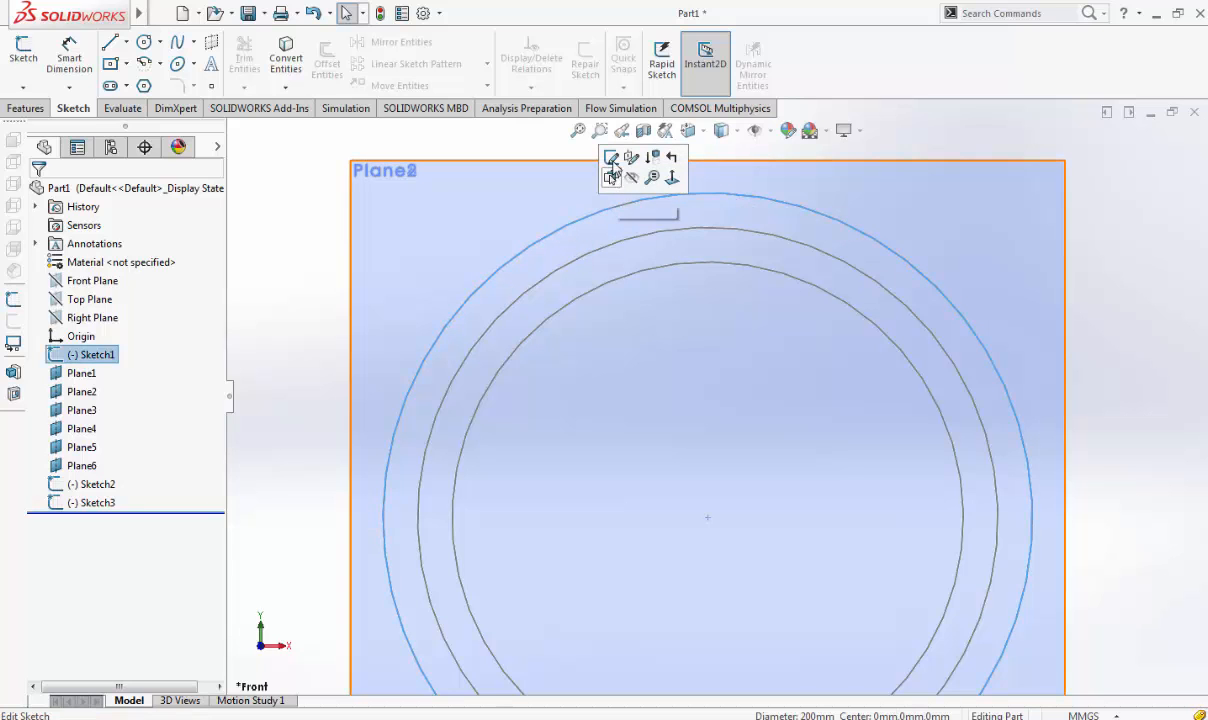
{"action": "left_click", "coordinate": [615, 159]}
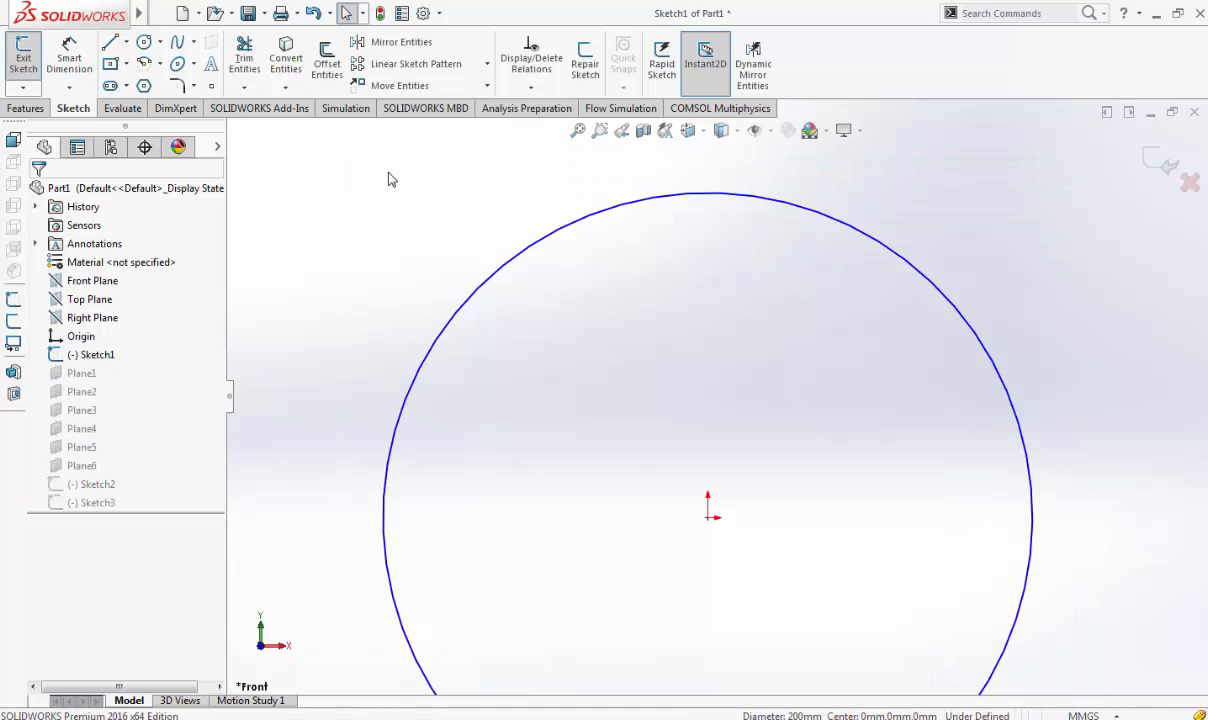
{"action": "left_click", "coordinate": [126, 43]}
{"action": "left_click", "coordinate": [150, 84]}
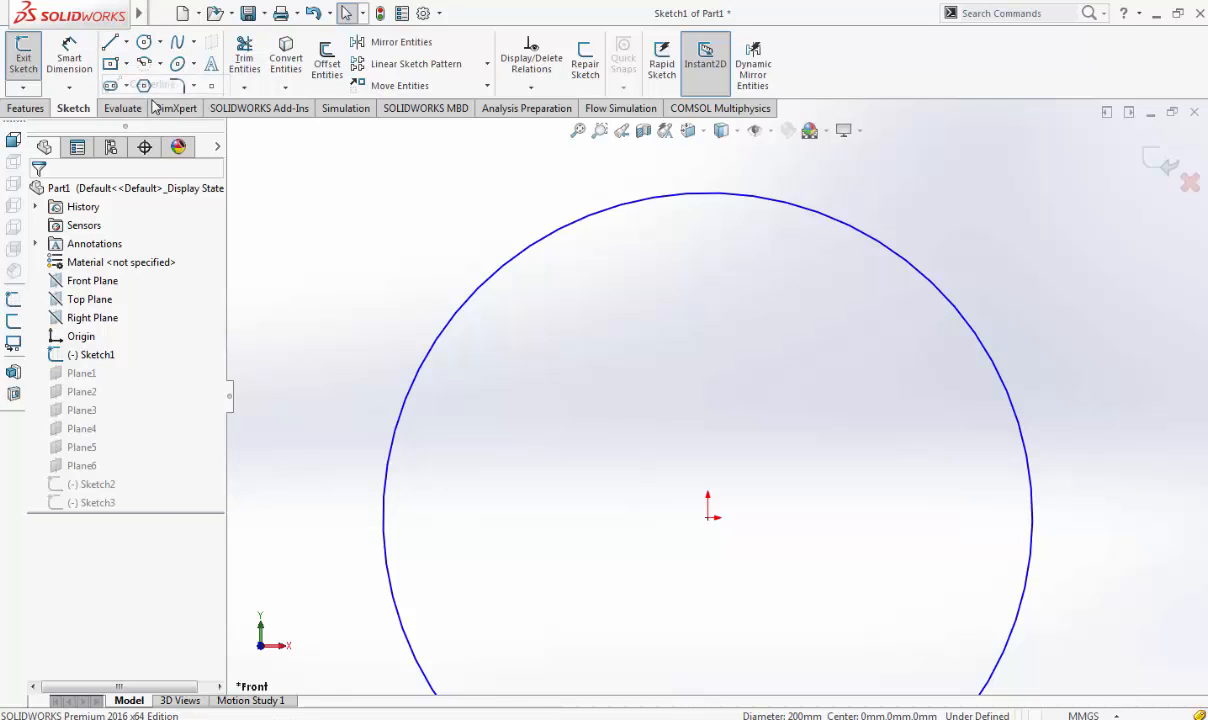
{"action": "left_click", "coordinate": [63, 327]}
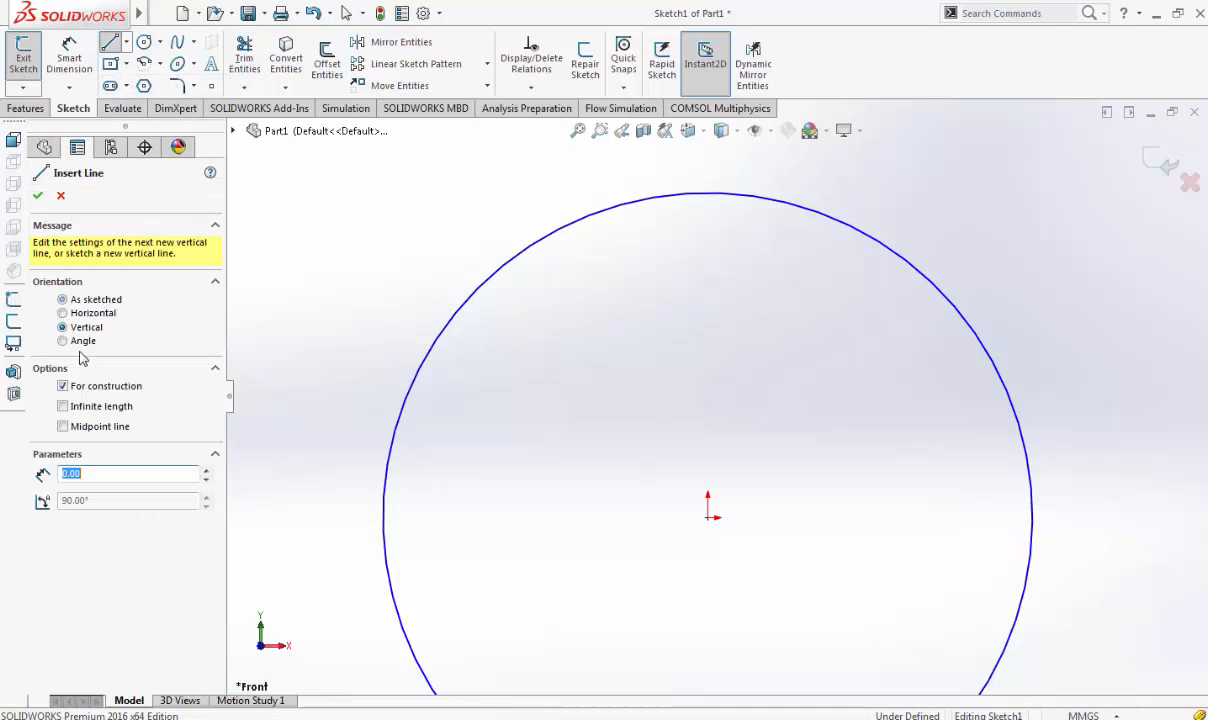
{"action": "left_click", "coordinate": [63, 406]}
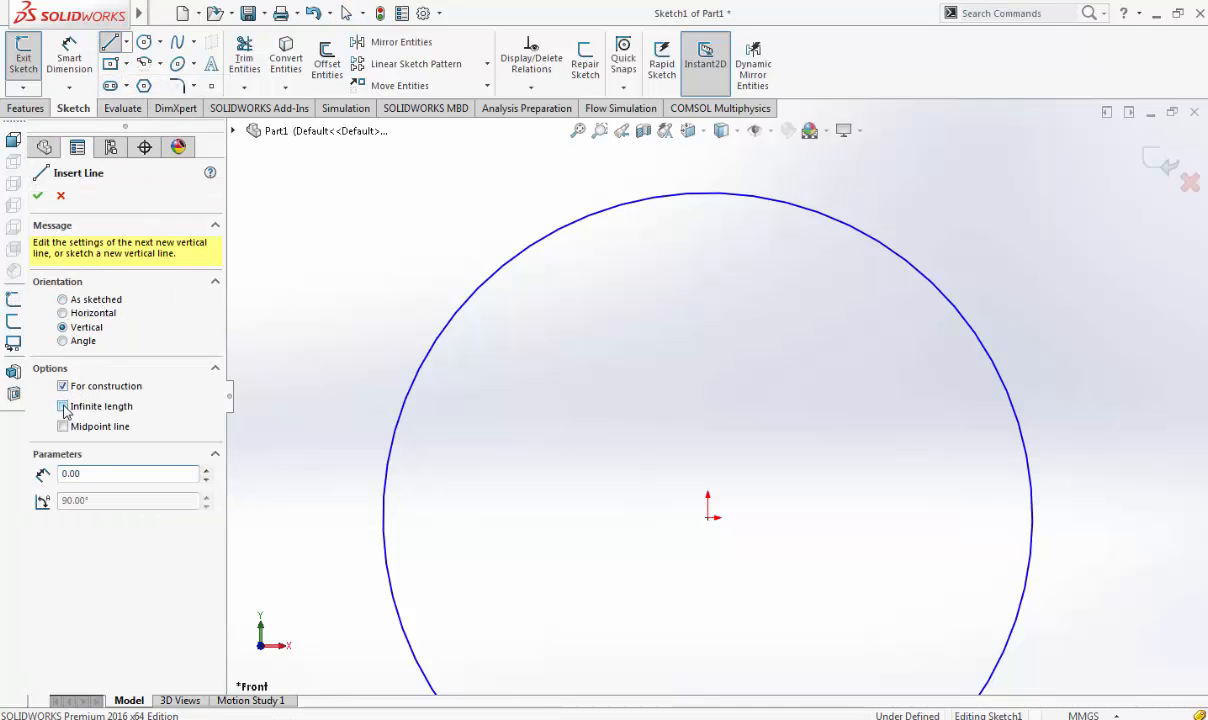
{"action": "left_click", "coordinate": [708, 516]}
{"action": "left_click", "coordinate": [39, 197]}
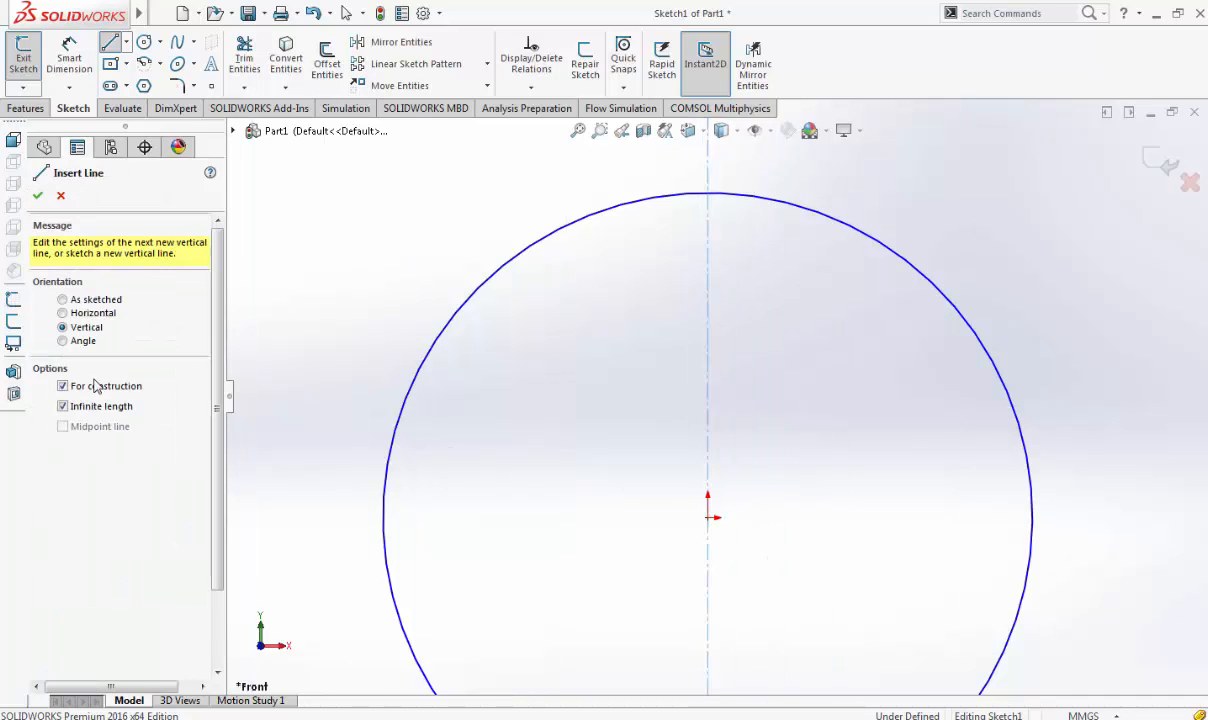
Add a horizontal construction line of infinite length through the origin in Sketch1
{"action": "left_click", "coordinate": [63, 313]}
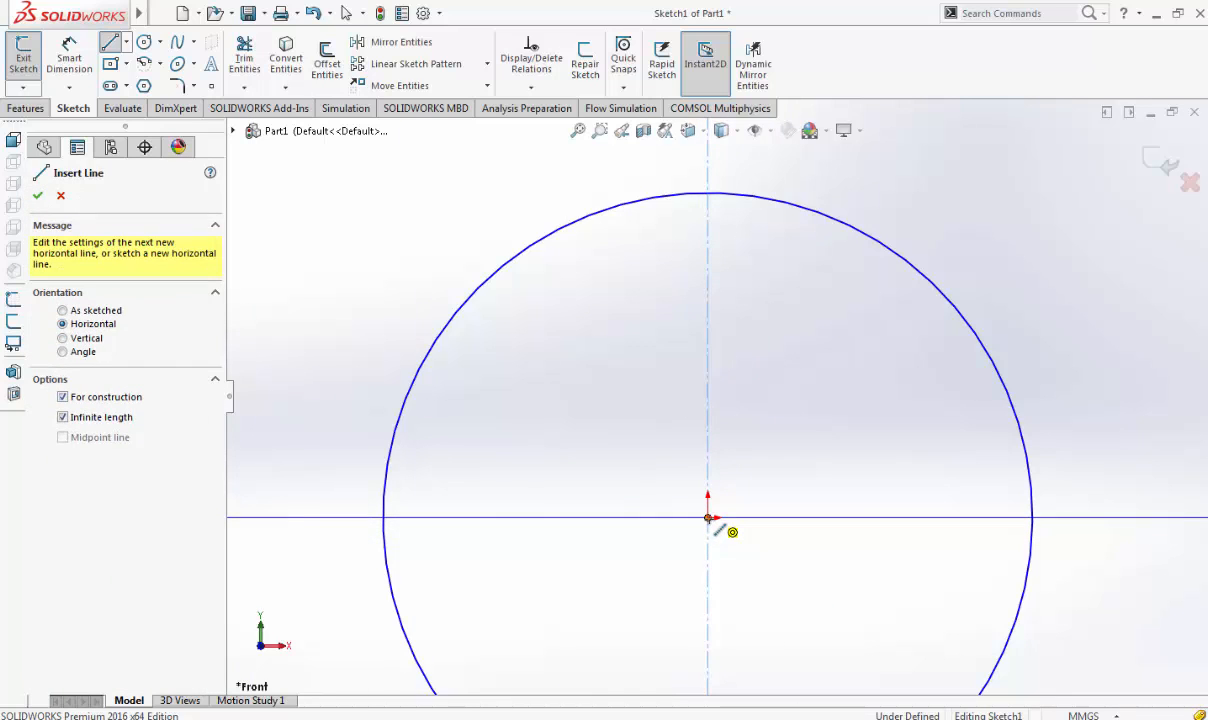
{"action": "left_click", "coordinate": [708, 517]}
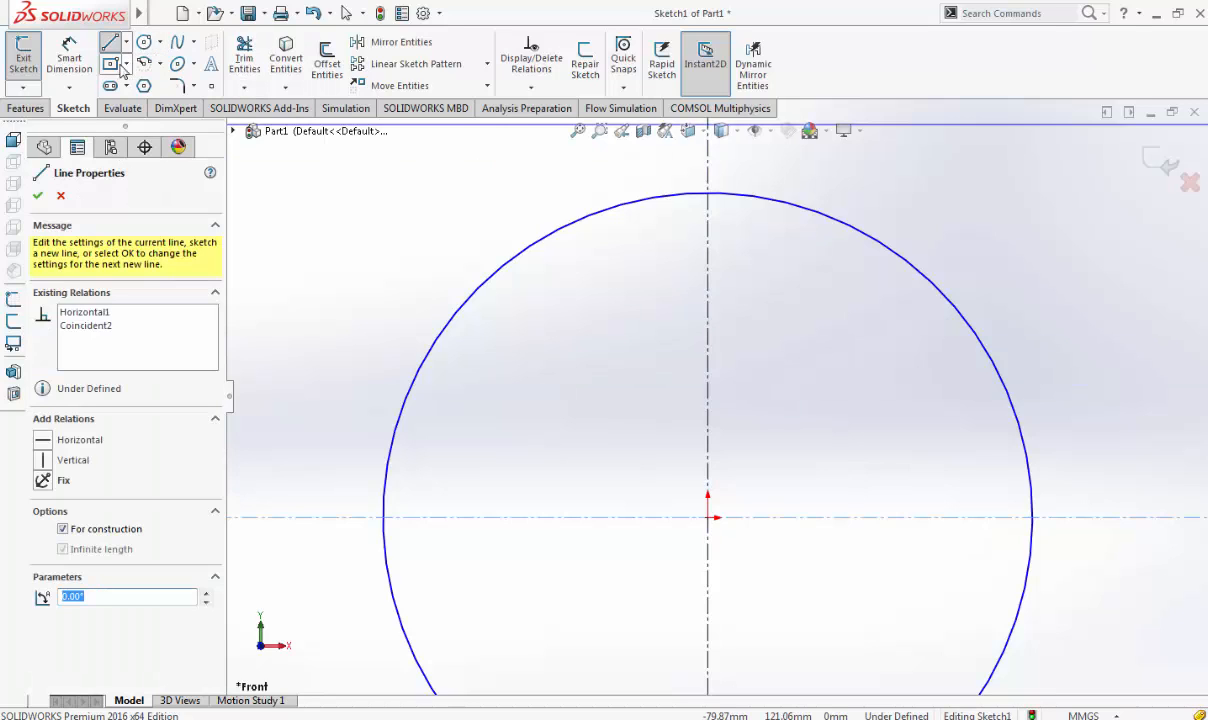
{"action": "left_click", "coordinate": [38, 196]}
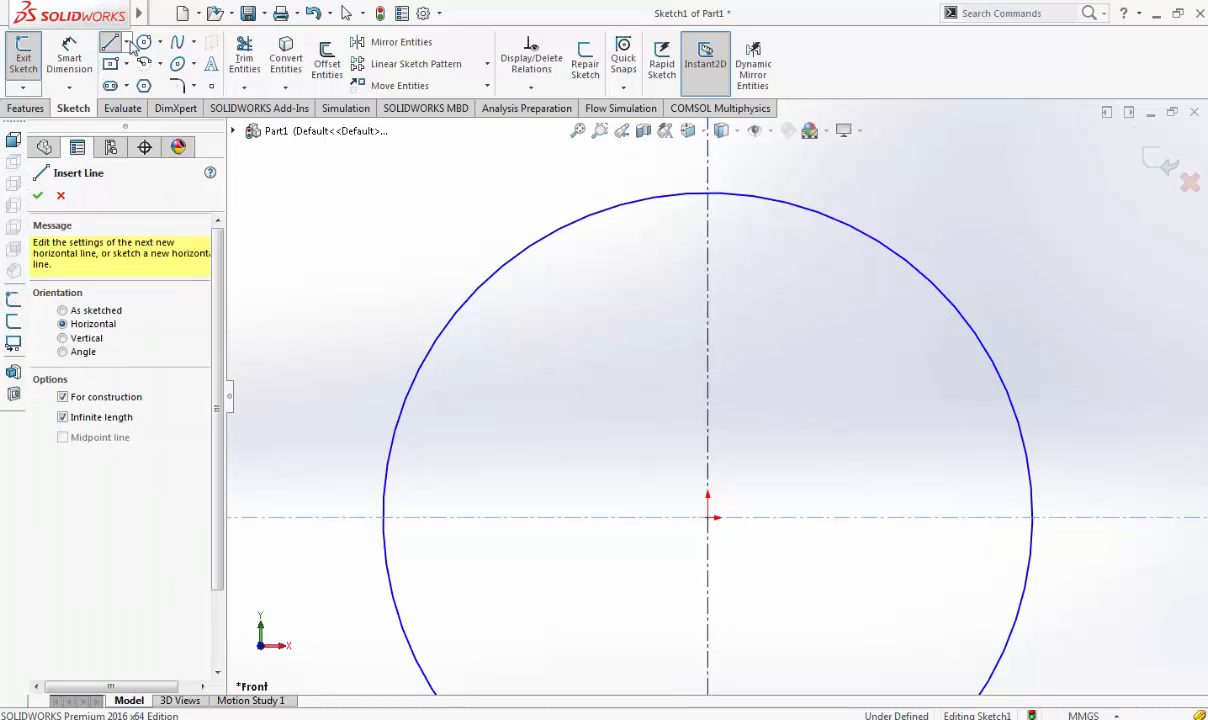
{"action": "left_click", "coordinate": [126, 42]}
{"action": "left_click", "coordinate": [132, 82]}
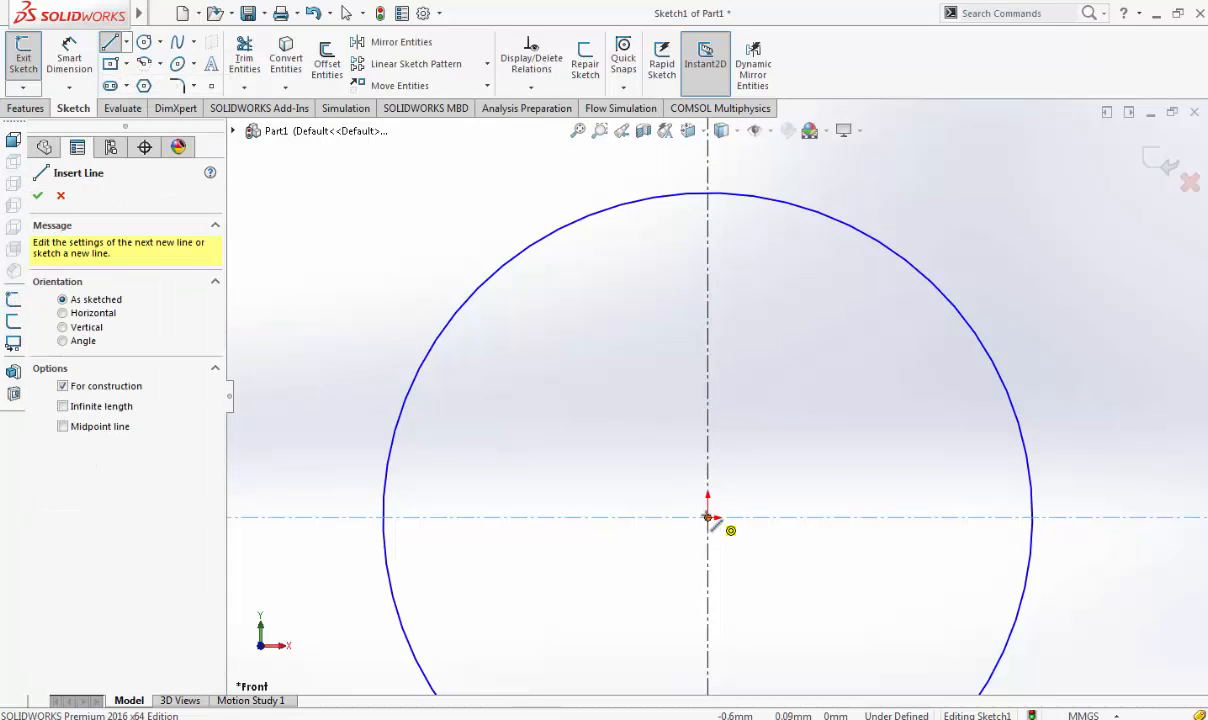
{"action": "left_click_drag", "start_coordinate": [708, 517], "coordinate": [708, 502]}
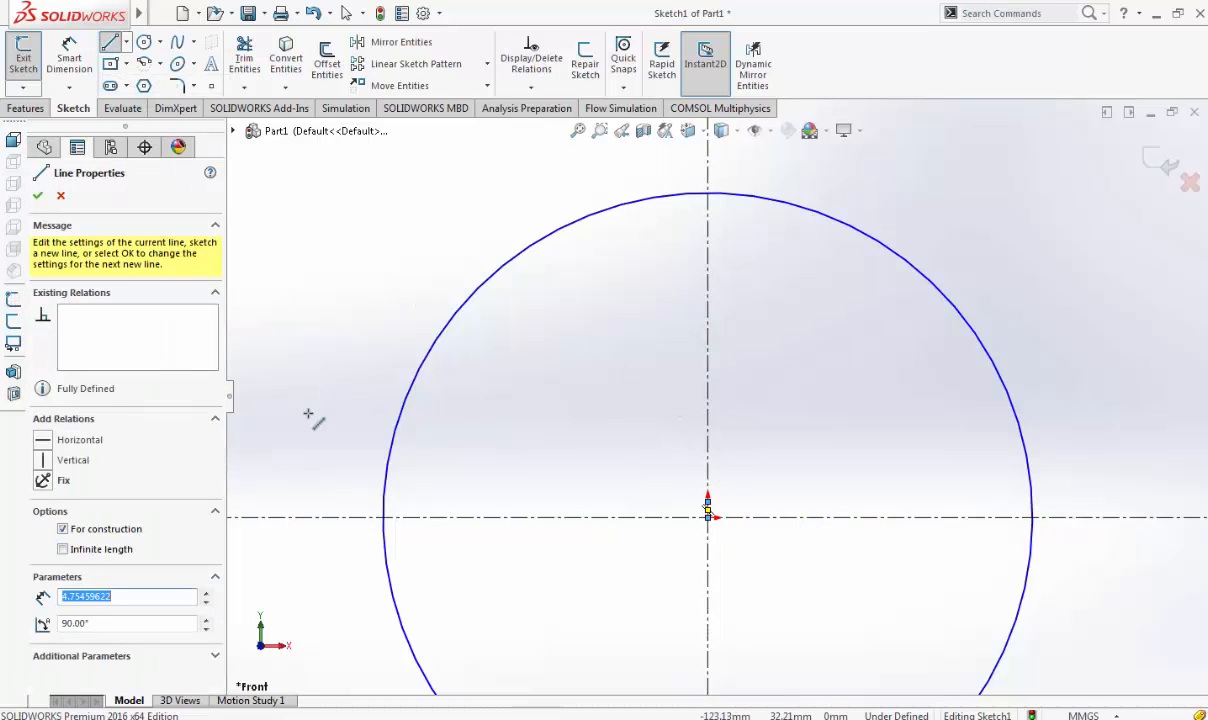
{"action": "key", "text": "ctrl+z"}
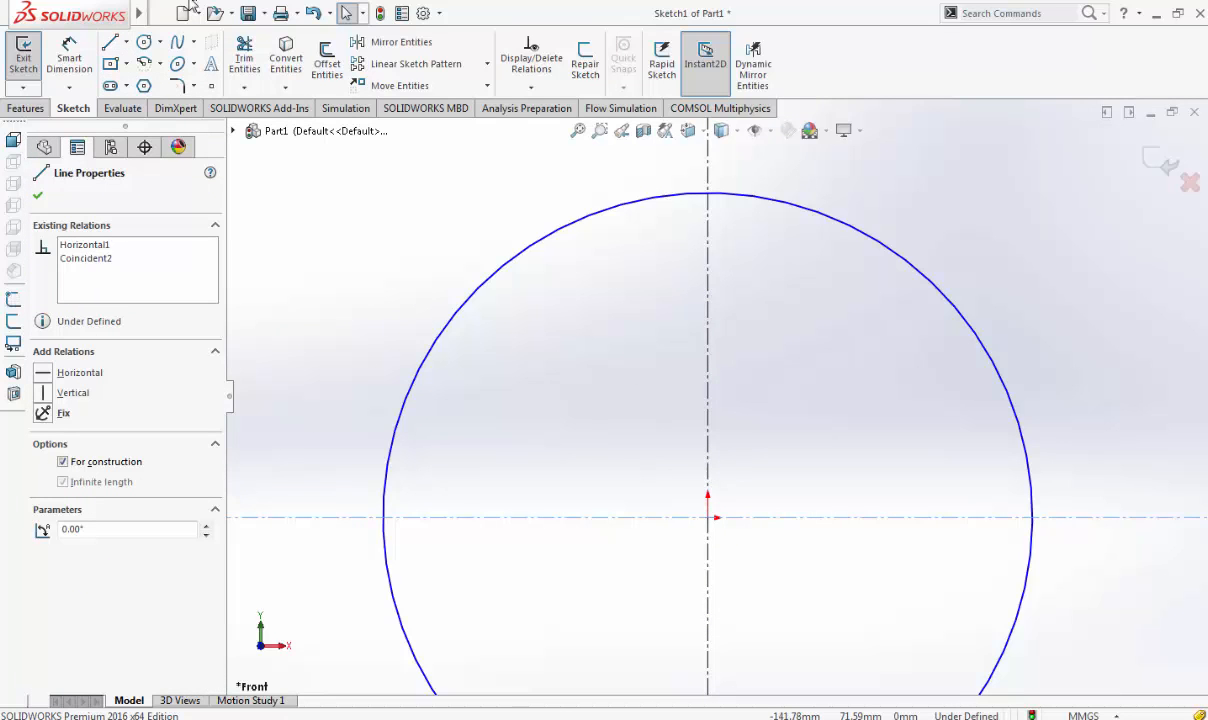
Draw an infinite-length construction line through the origin, sloping up to the left, and set its angle to 125°
{"action": "left_click", "coordinate": [126, 43]}
{"action": "left_click", "coordinate": [134, 85]}
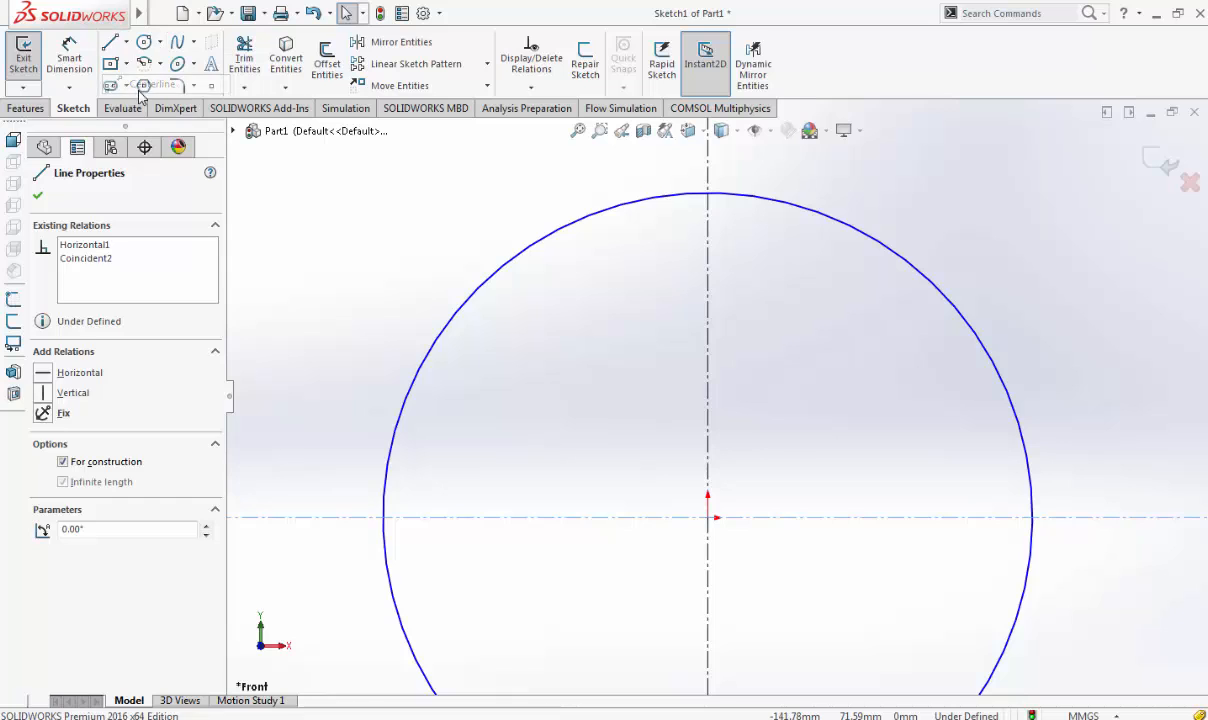
{"action": "left_click", "coordinate": [100, 406]}
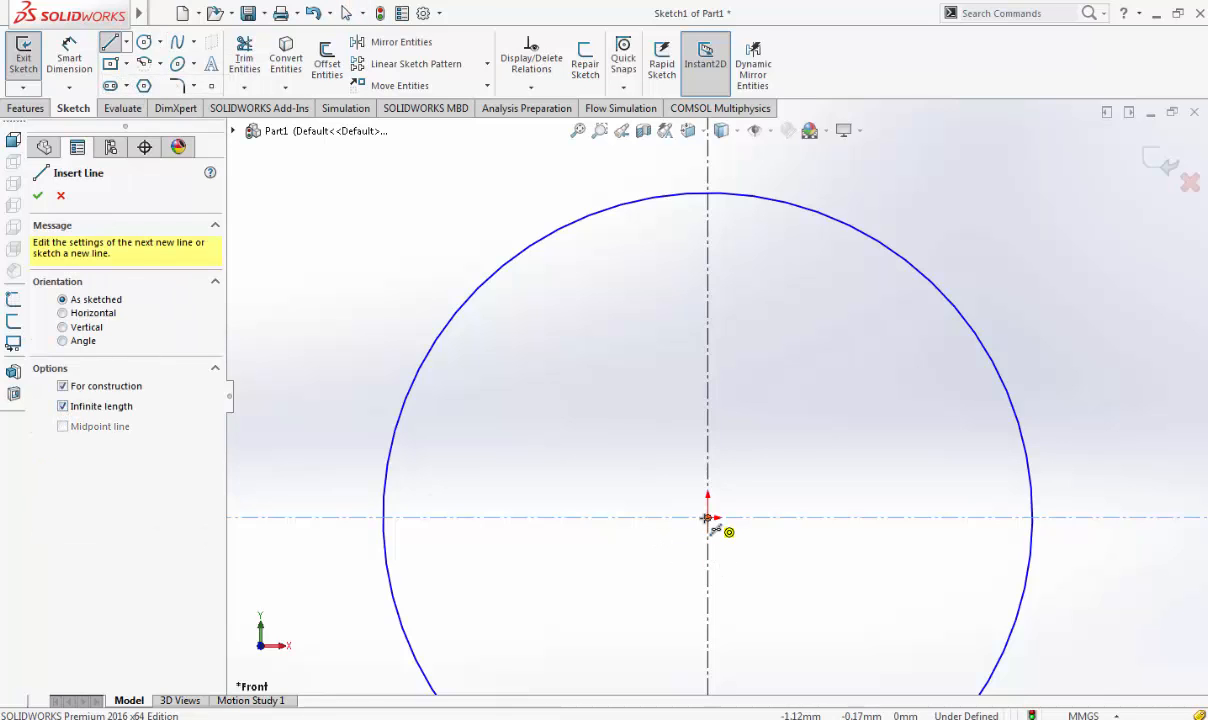
{"action": "left_click", "coordinate": [708, 517]}
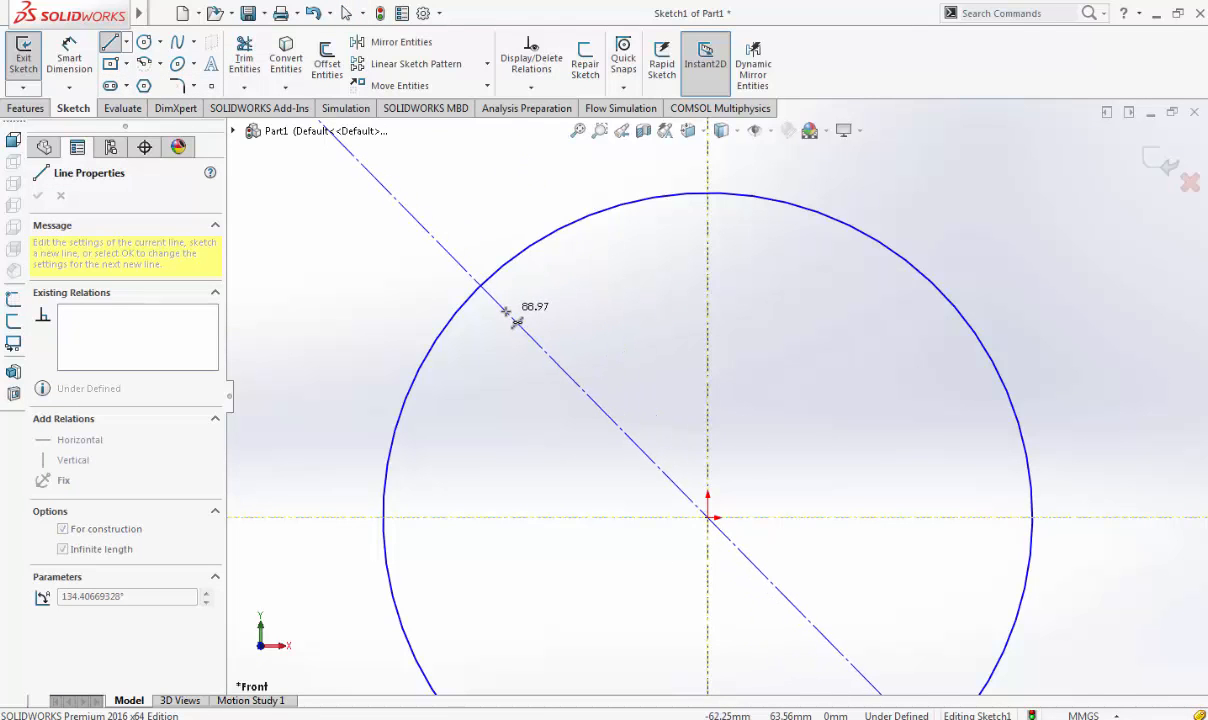
{"action": "left_click", "coordinate": [505, 311]}
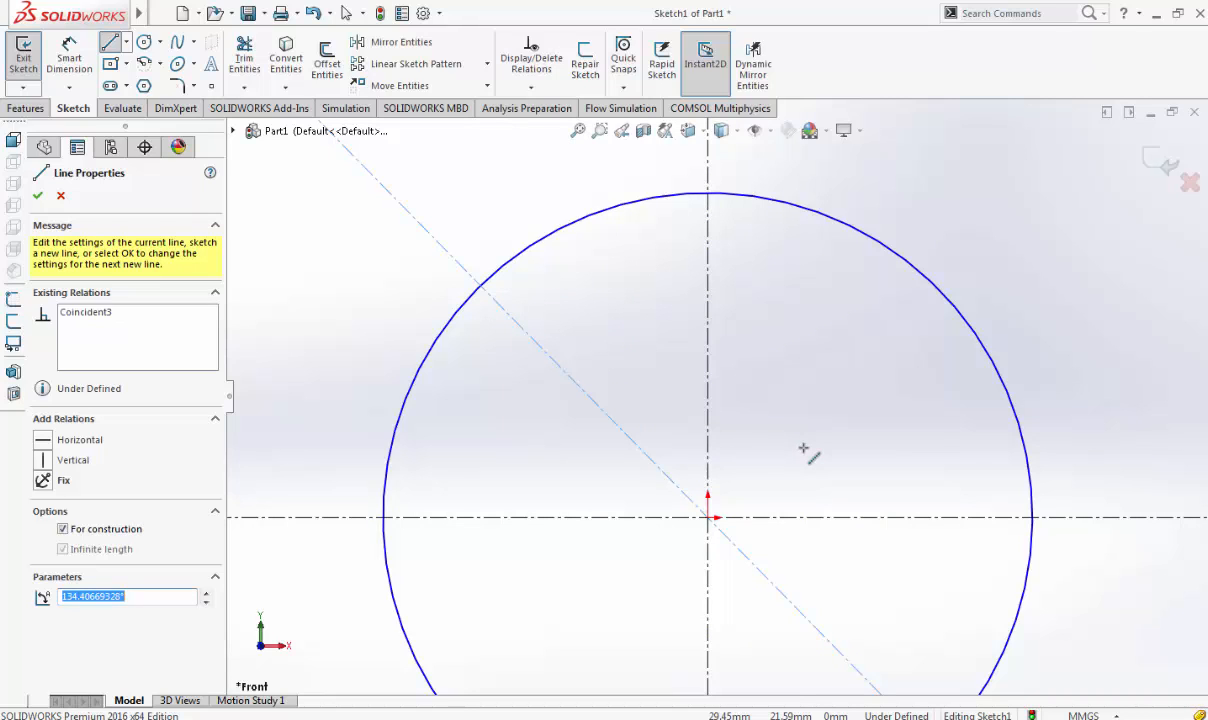
{"action": "type", "text": "127"}
{"action": "key", "text": "Return"}
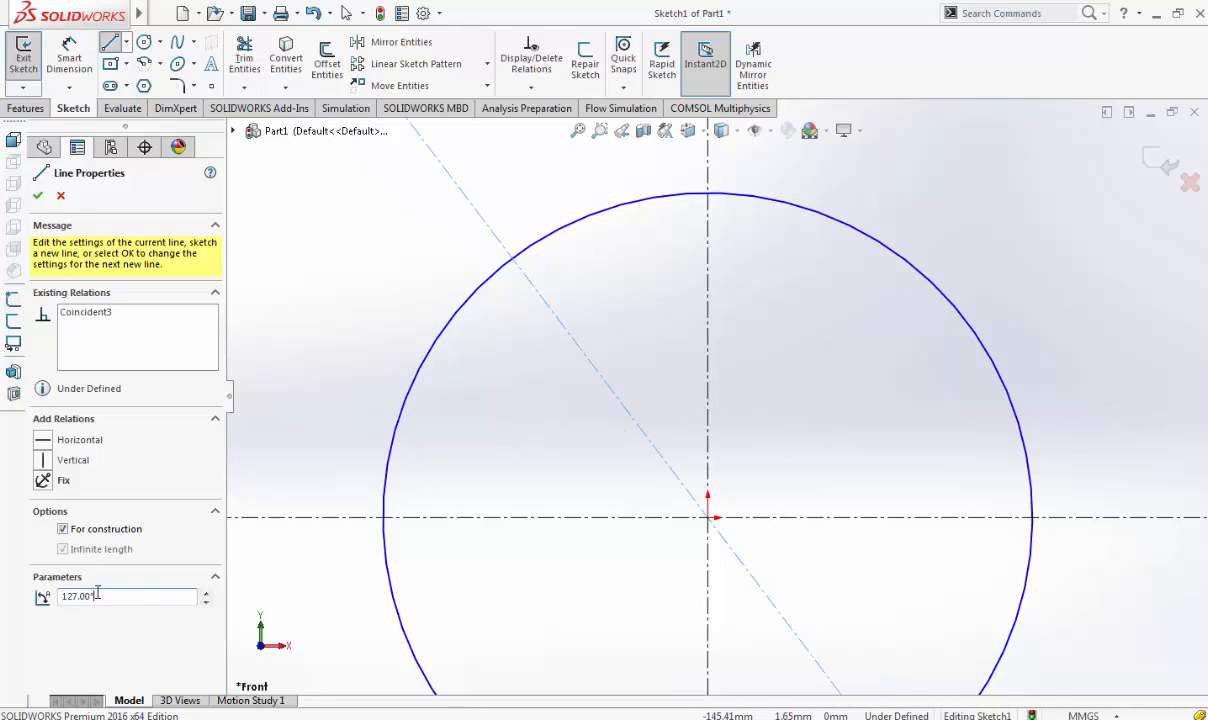
{"action": "left_click_drag", "start_coordinate": [97, 594], "coordinate": [62, 594]}
{"action": "type", "text": "125"}
{"action": "key", "text": "Return"}
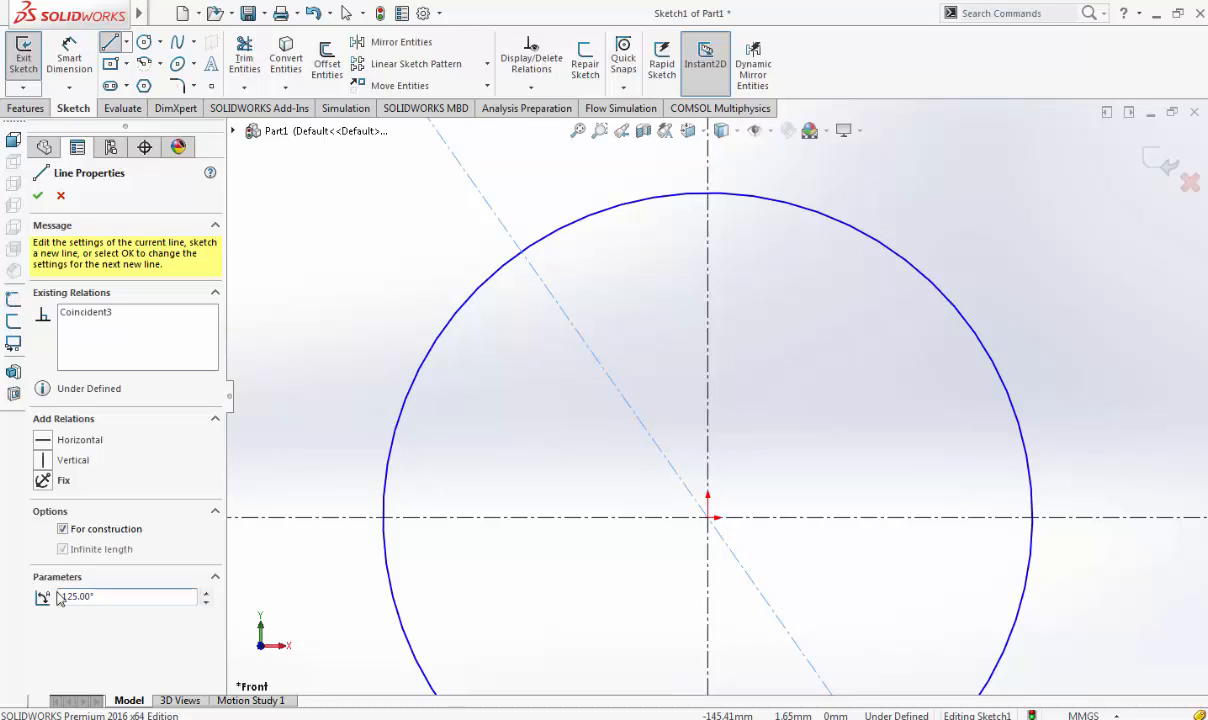
{"action": "left_click", "coordinate": [38, 195]}
Dimension the angle between the sloping construction line and the vertical centerline to 30°
{"action": "left_click", "coordinate": [73, 52]}
{"action": "left_click", "coordinate": [589, 343]}
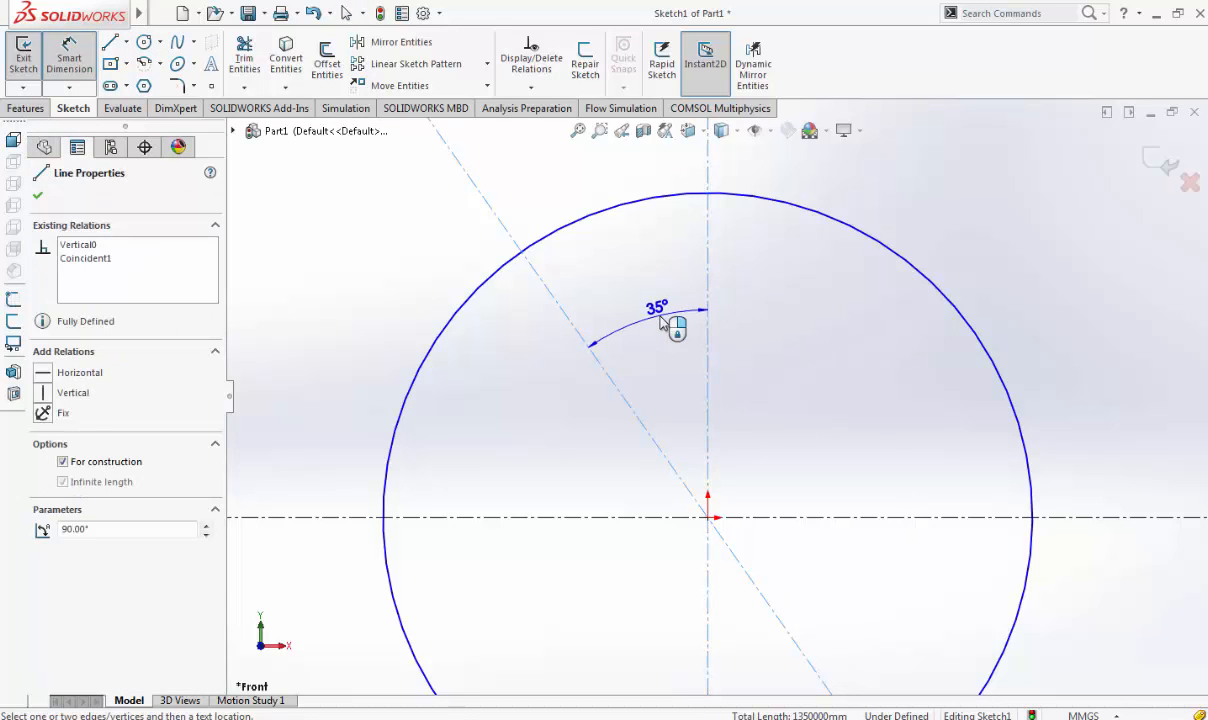
{"action": "left_click", "coordinate": [662, 322]}
{"action": "type", "text": "30"}
{"action": "key", "text": "Return"}
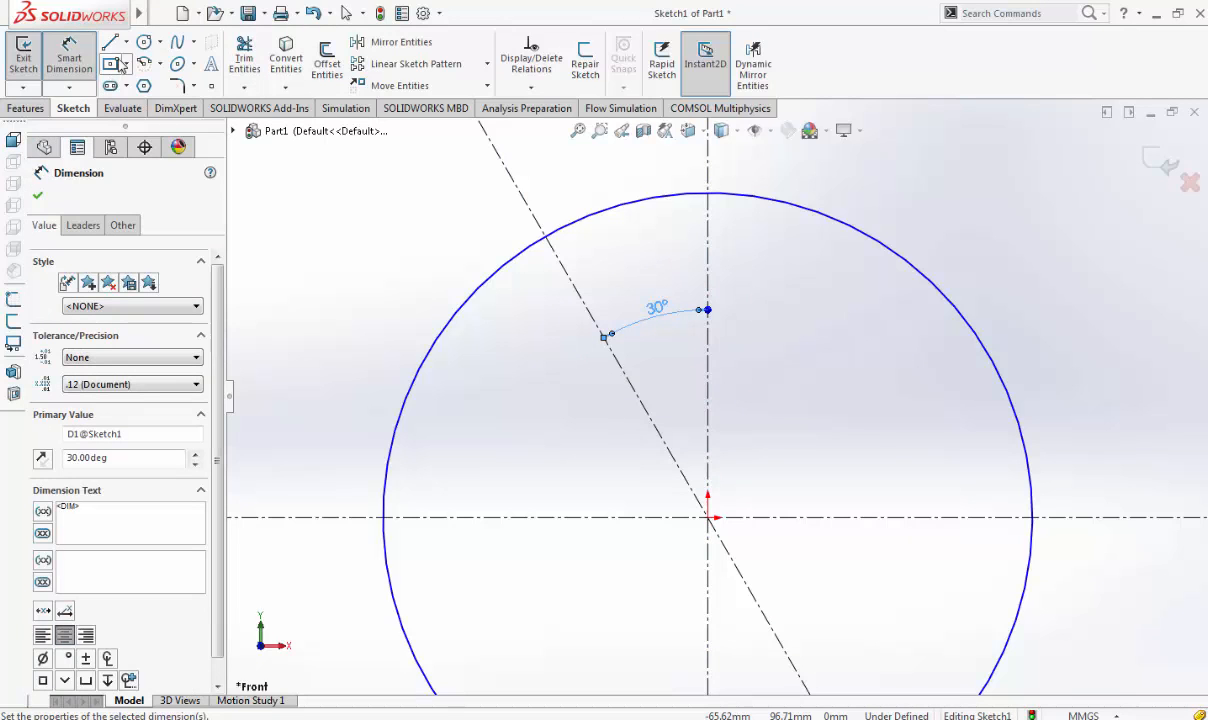
{"action": "left_click", "coordinate": [38, 196]}
Draw a second, flatter infinite-length construction line through the origin, up to the left at about 142°
{"action": "key", "text": "l"}
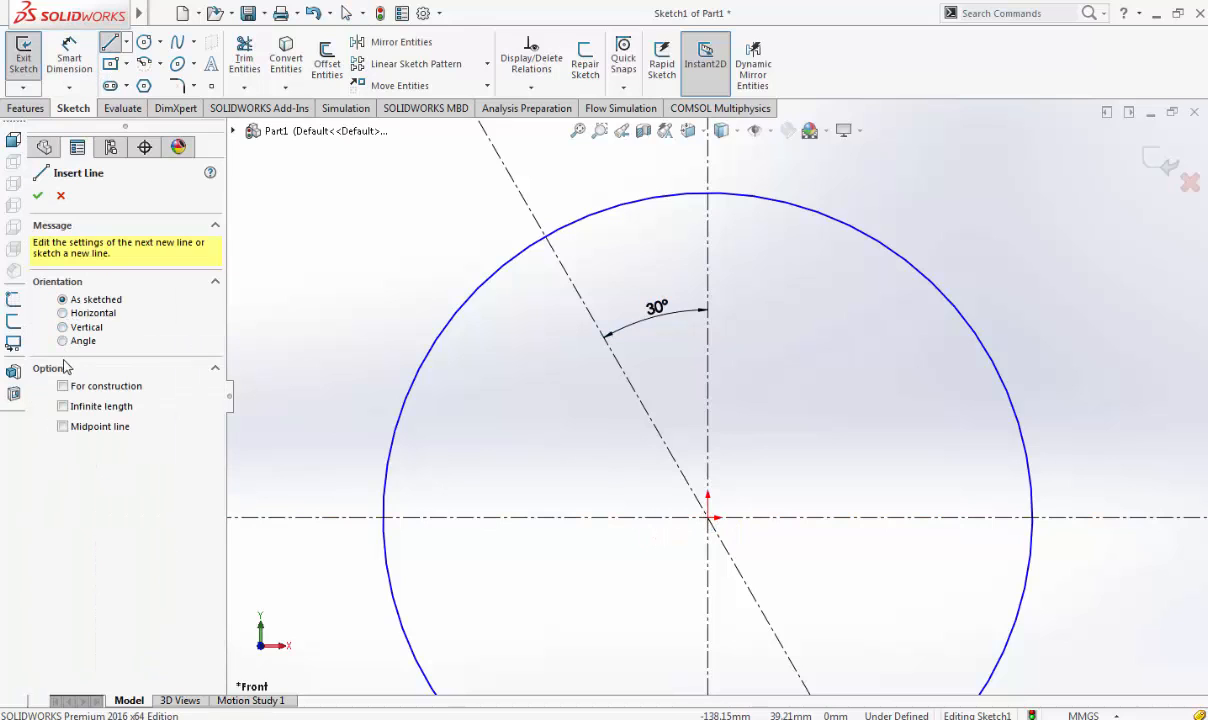
{"action": "left_click", "coordinate": [63, 407]}
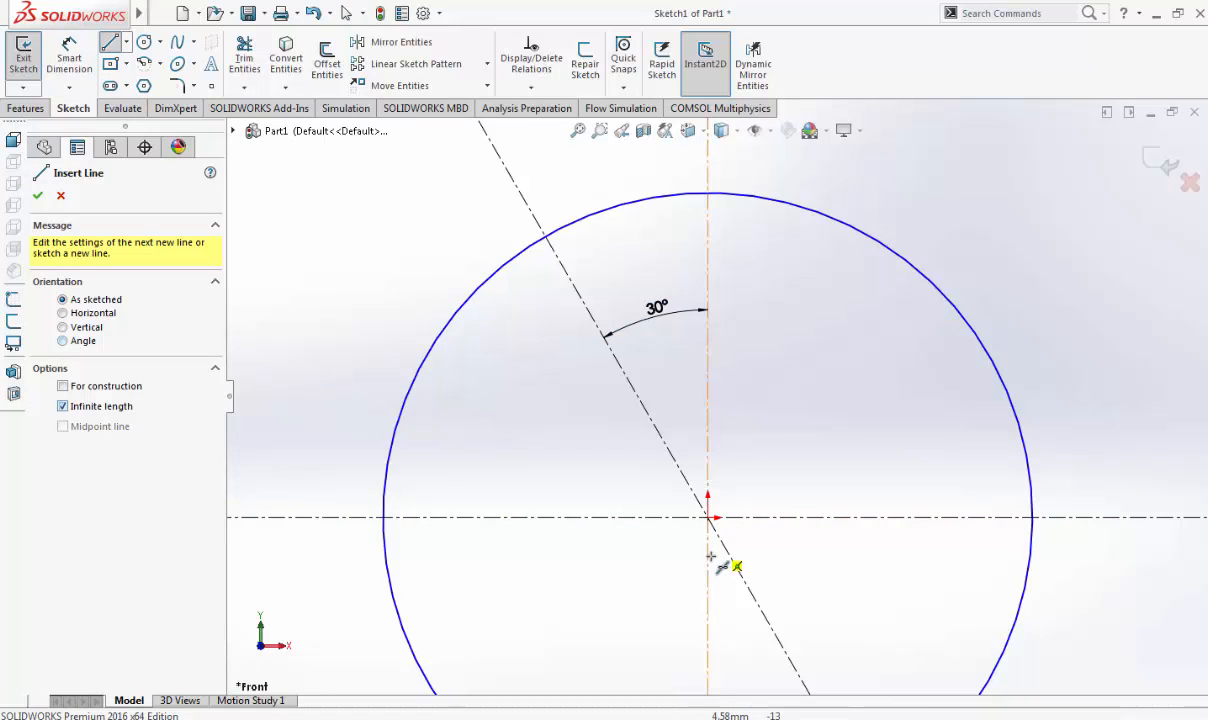
{"action": "left_click", "coordinate": [63, 387]}
{"action": "left_click", "coordinate": [708, 517]}
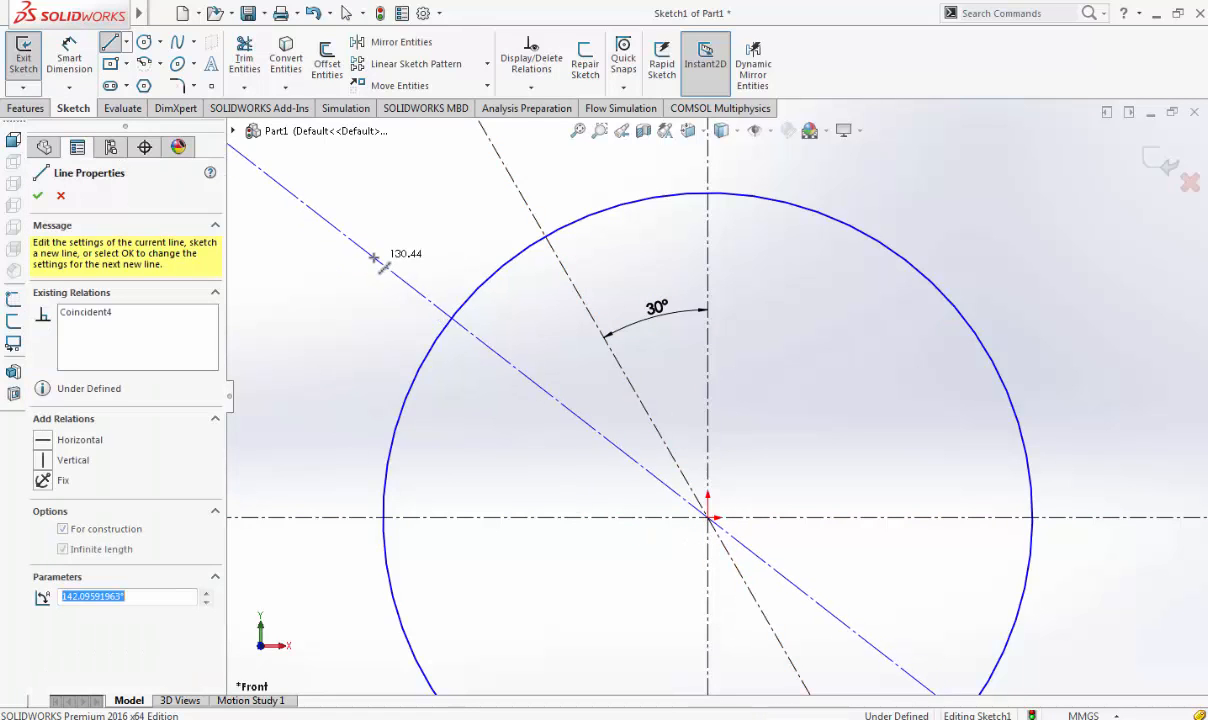
{"action": "left_click", "coordinate": [376, 258]}
{"action": "key", "text": "Escape"}
{"action": "key", "text": "Escape"}
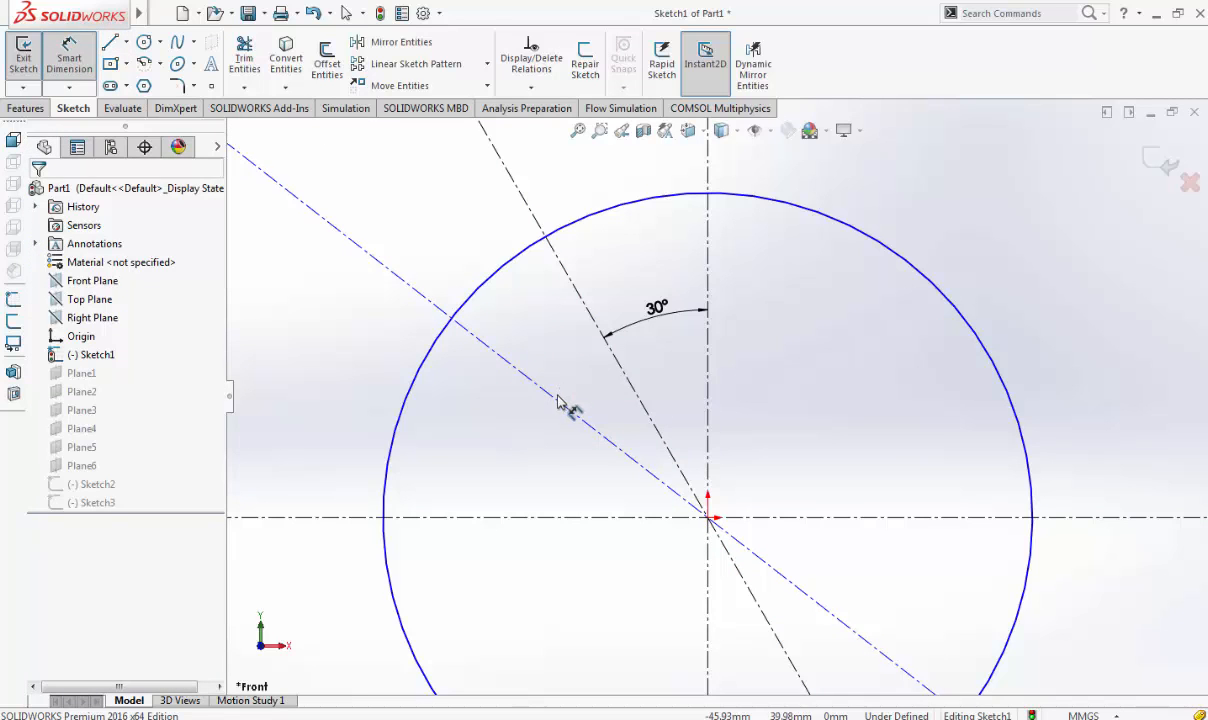
Dimension the angle between the second sloping construction line and the vertical centerline to 45°
{"action": "left_click", "coordinate": [562, 403]}
{"action": "left_click", "coordinate": [707, 372]}
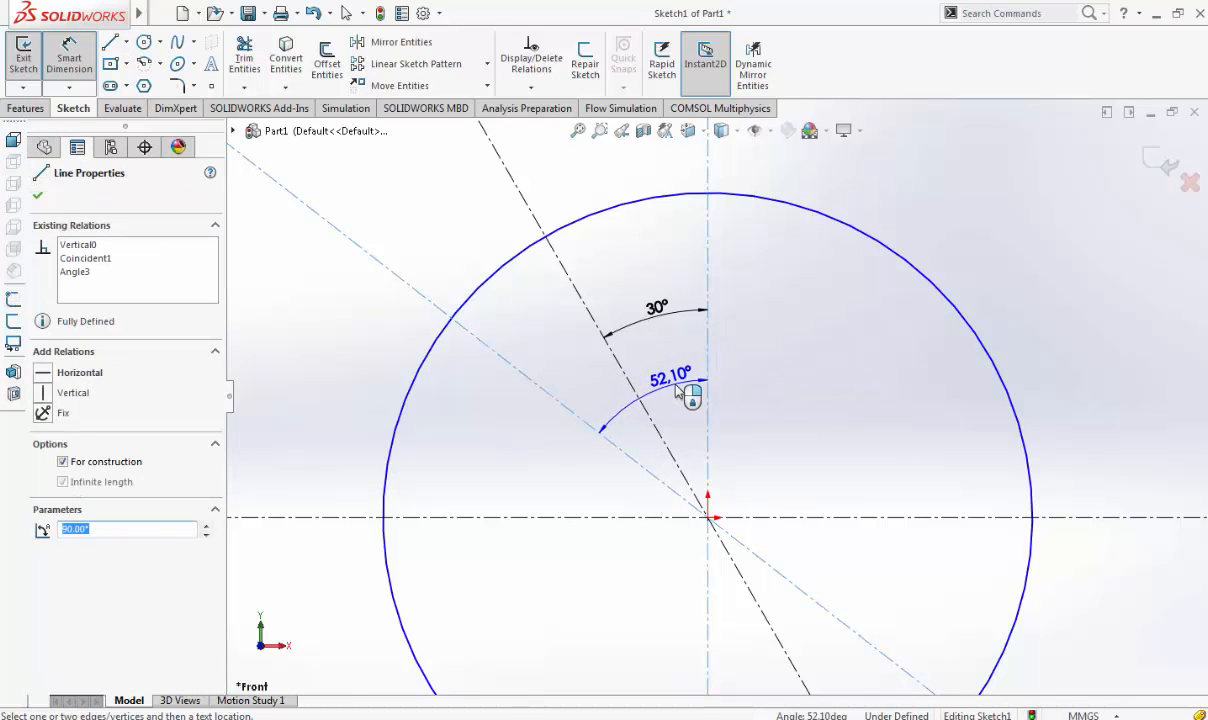
{"action": "left_click", "coordinate": [688, 390]}
{"action": "type", "text": "45"}
{"action": "key", "text": "Return"}
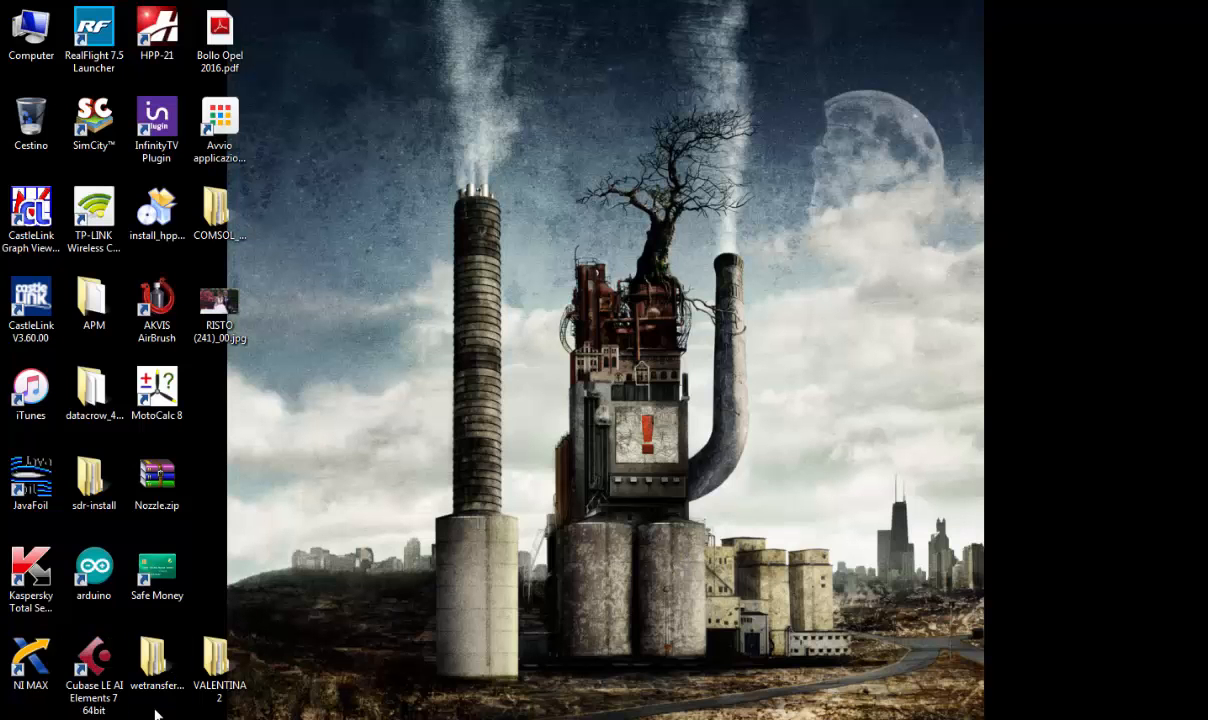
Switch back from the desktop to the SOLIDWORKS part and orient Sketch1 to the front view
{"action": "mouse_move", "coordinate": [127, 719]}
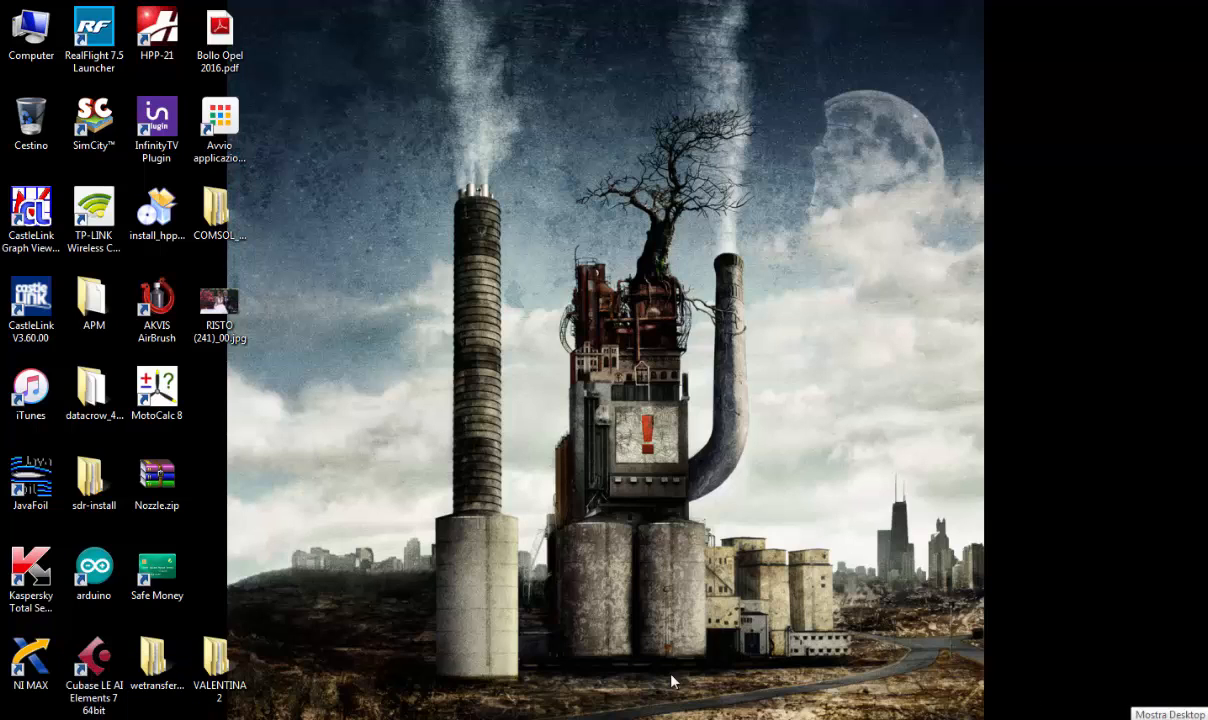
{"action": "left_click", "coordinate": [110, 664]}
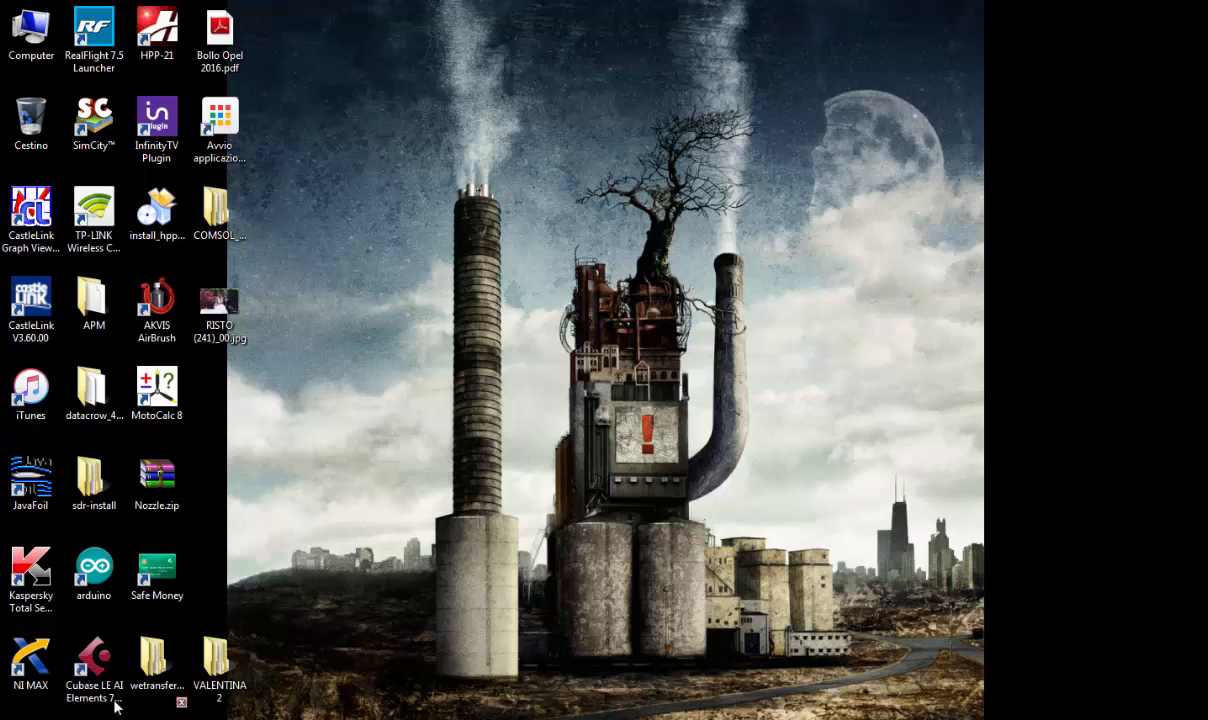
{"action": "scroll", "coordinate": [712, 380], "scroll_direction": "up", "scroll_amount": 4}
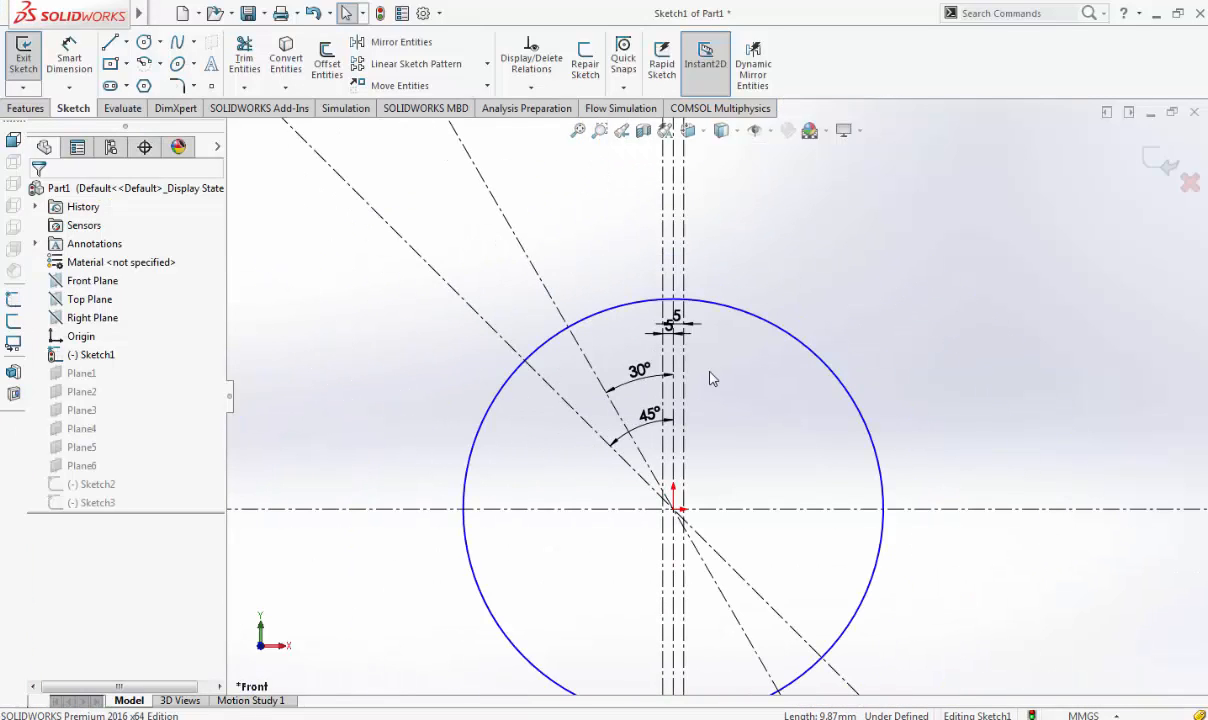
{"action": "left_click", "coordinate": [688, 130]}
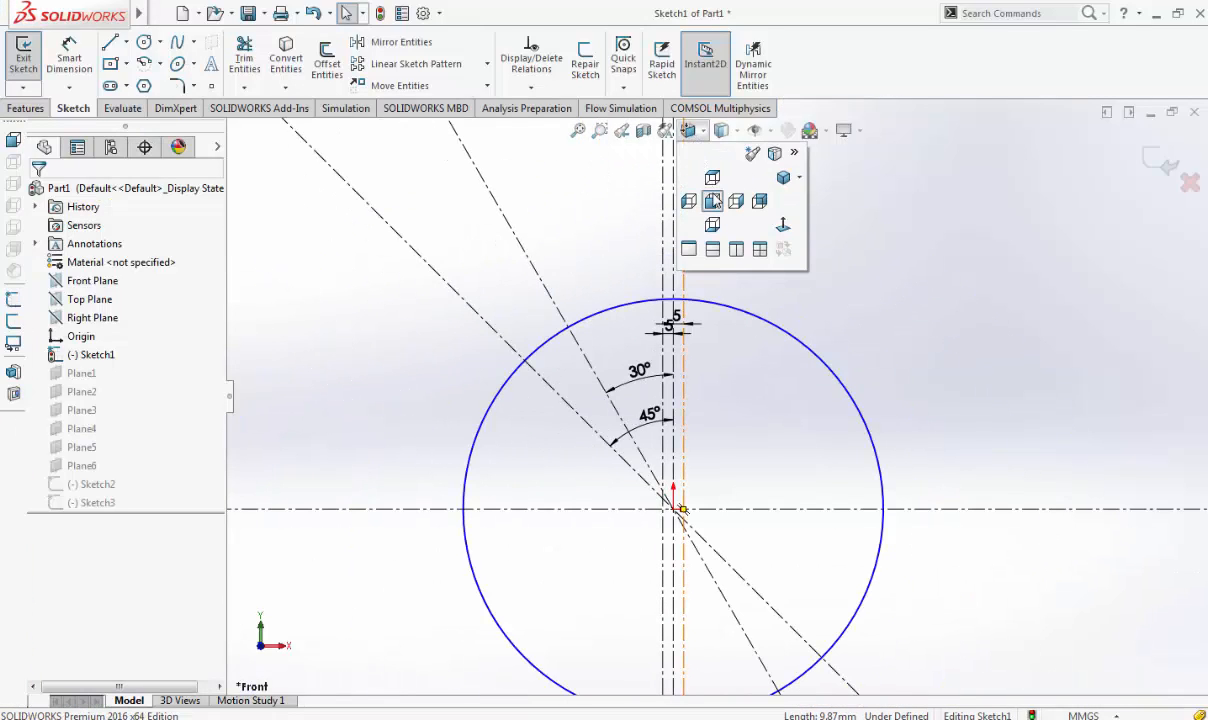
{"action": "left_click", "coordinate": [713, 201]}
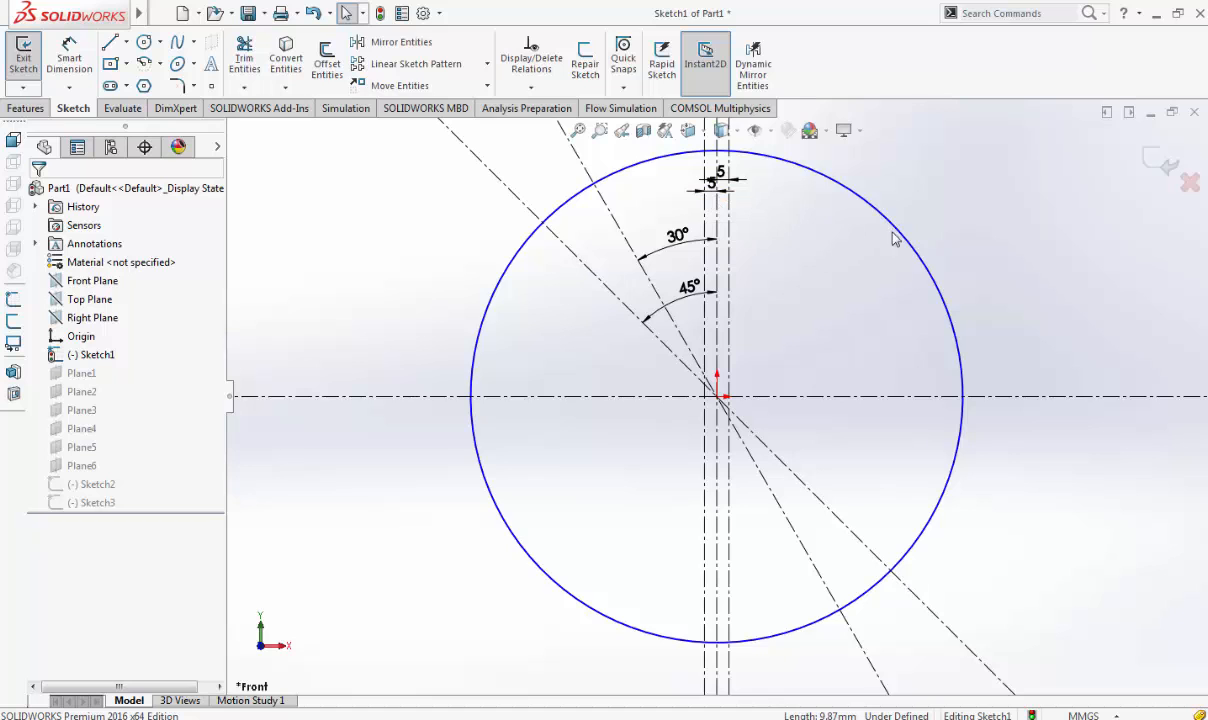
Draw a 10 mm horizontal construction line between the two outer vertical construction lines, just below the top of the circle
{"action": "scroll", "coordinate": [765, 300], "scroll_direction": "down", "scroll_amount": 3}
{"action": "scroll", "coordinate": [720, 381], "scroll_direction": "up", "scroll_amount": 2}
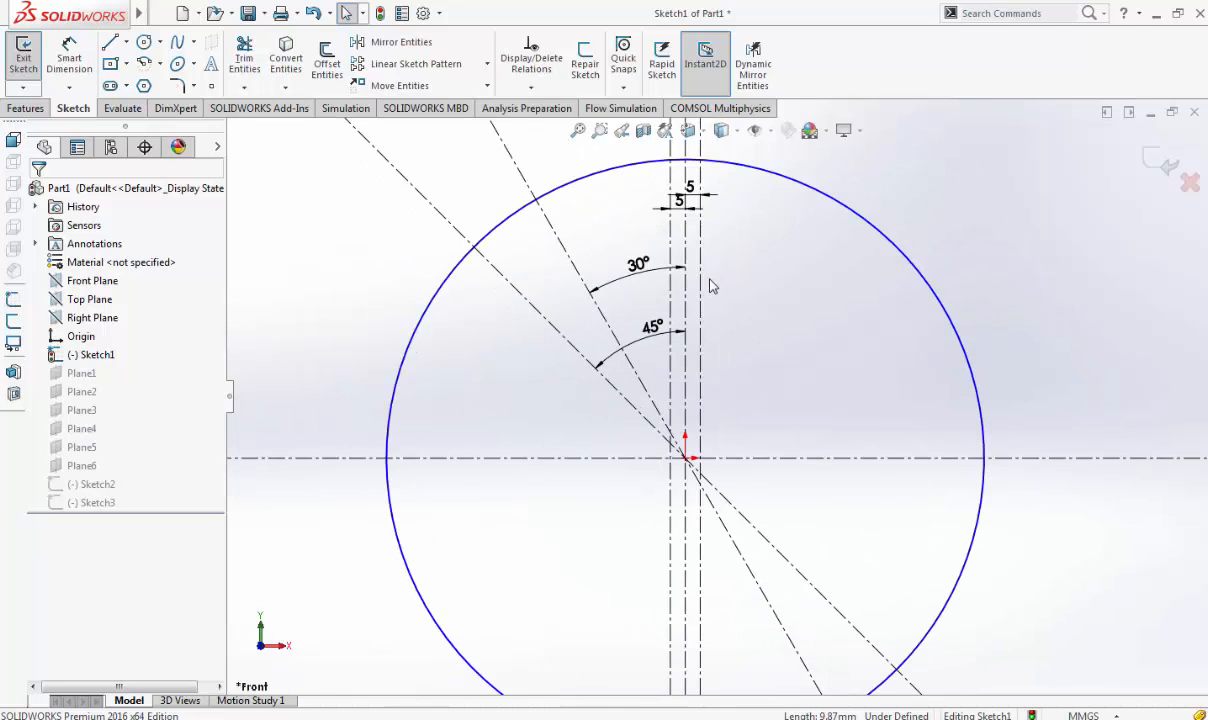
{"action": "left_click", "coordinate": [686, 256]}
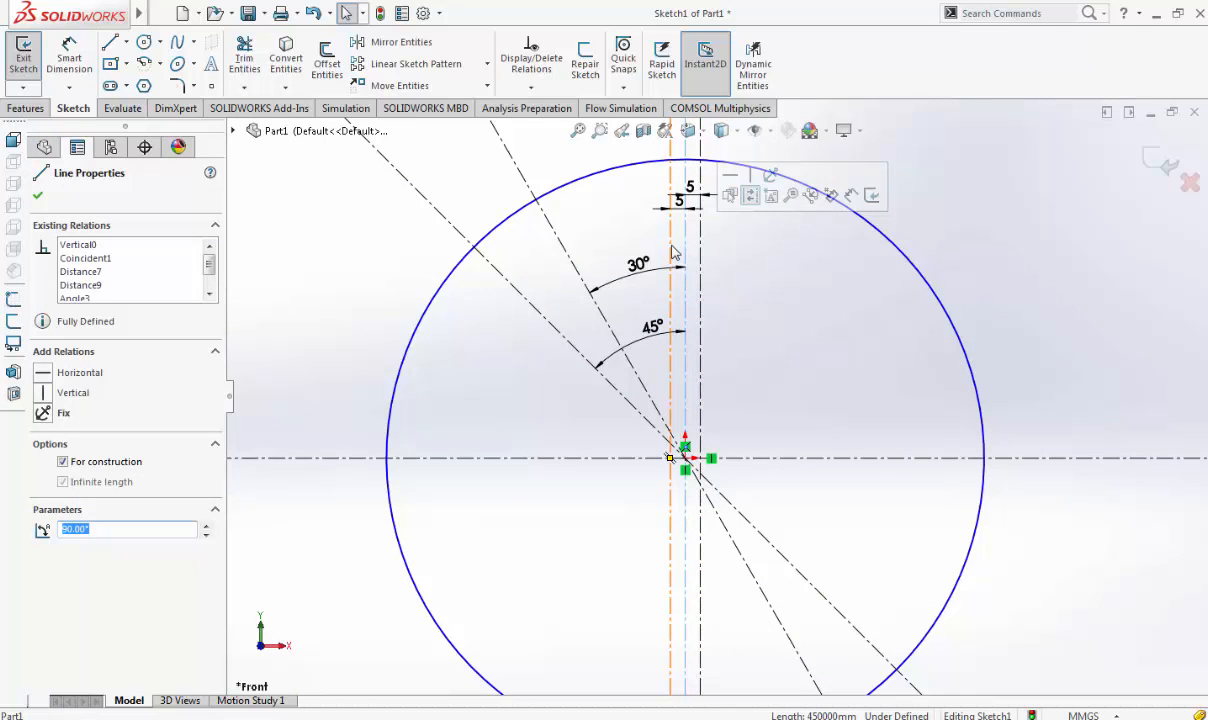
{"action": "scroll", "coordinate": [733, 251], "scroll_direction": "up", "scroll_amount": 3}
{"action": "scroll", "coordinate": [733, 300], "scroll_direction": "down", "scroll_amount": 6}
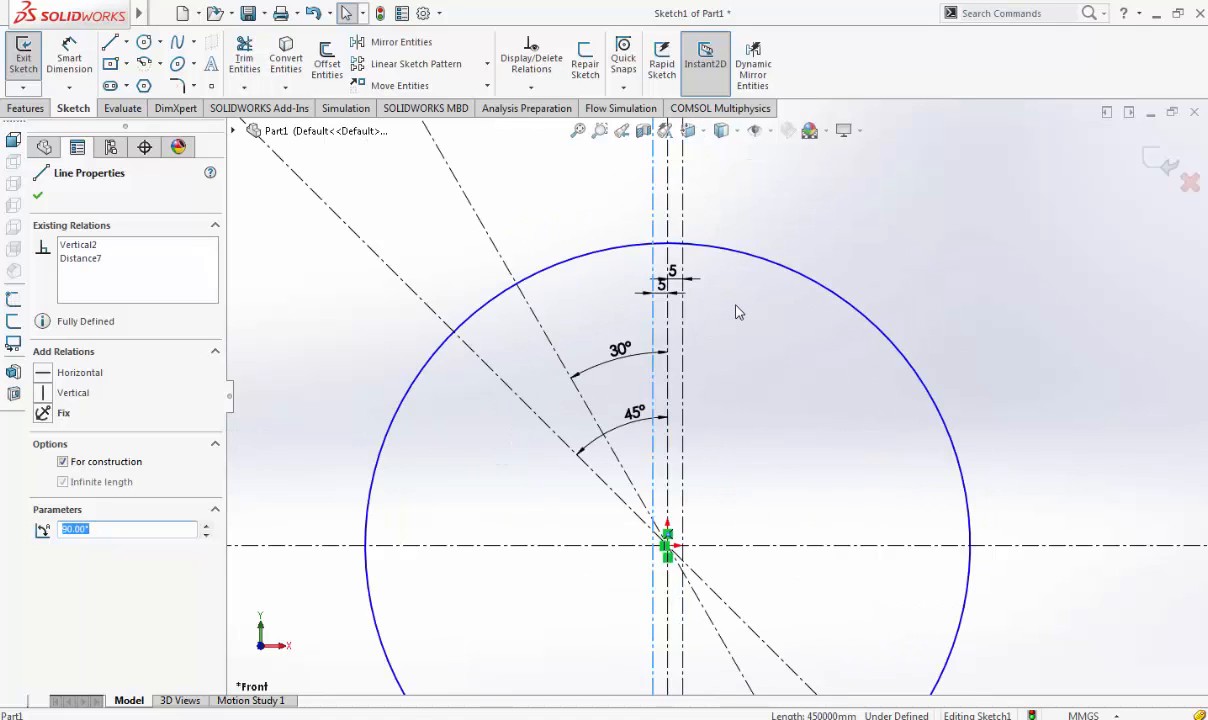
{"action": "scroll", "coordinate": [723, 309], "scroll_direction": "down", "scroll_amount": 2}
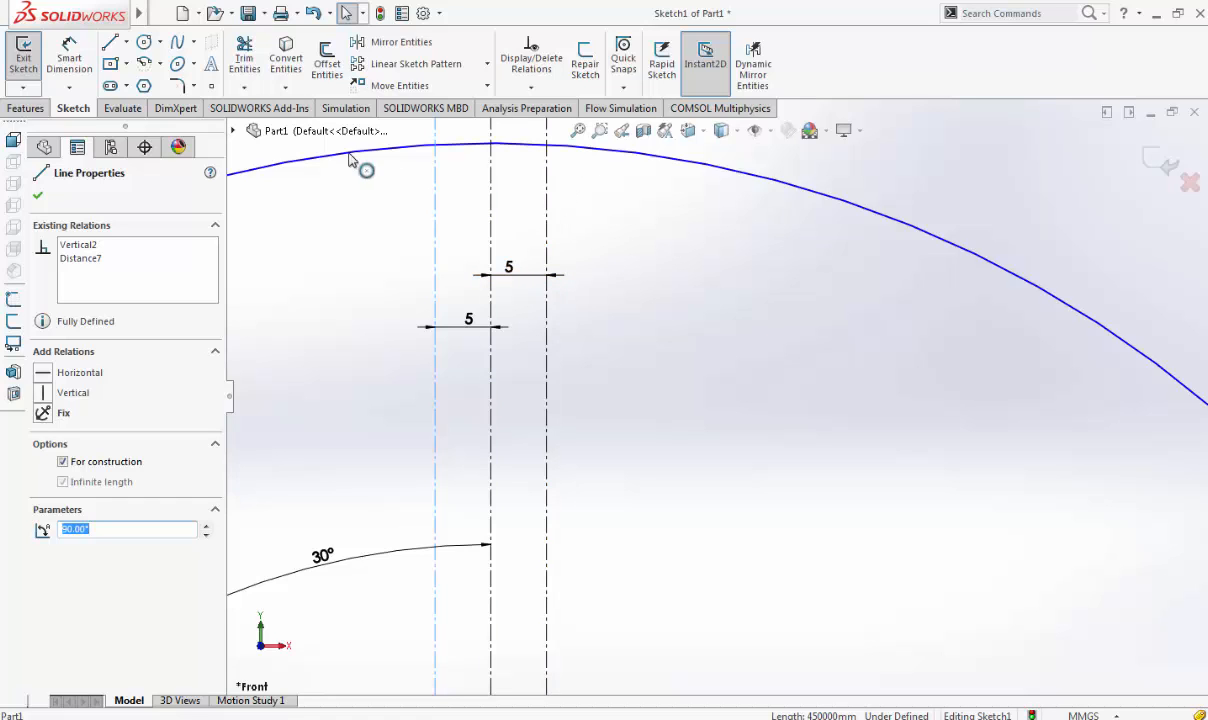
{"action": "left_click", "coordinate": [38, 195]}
{"action": "left_click", "coordinate": [126, 42]}
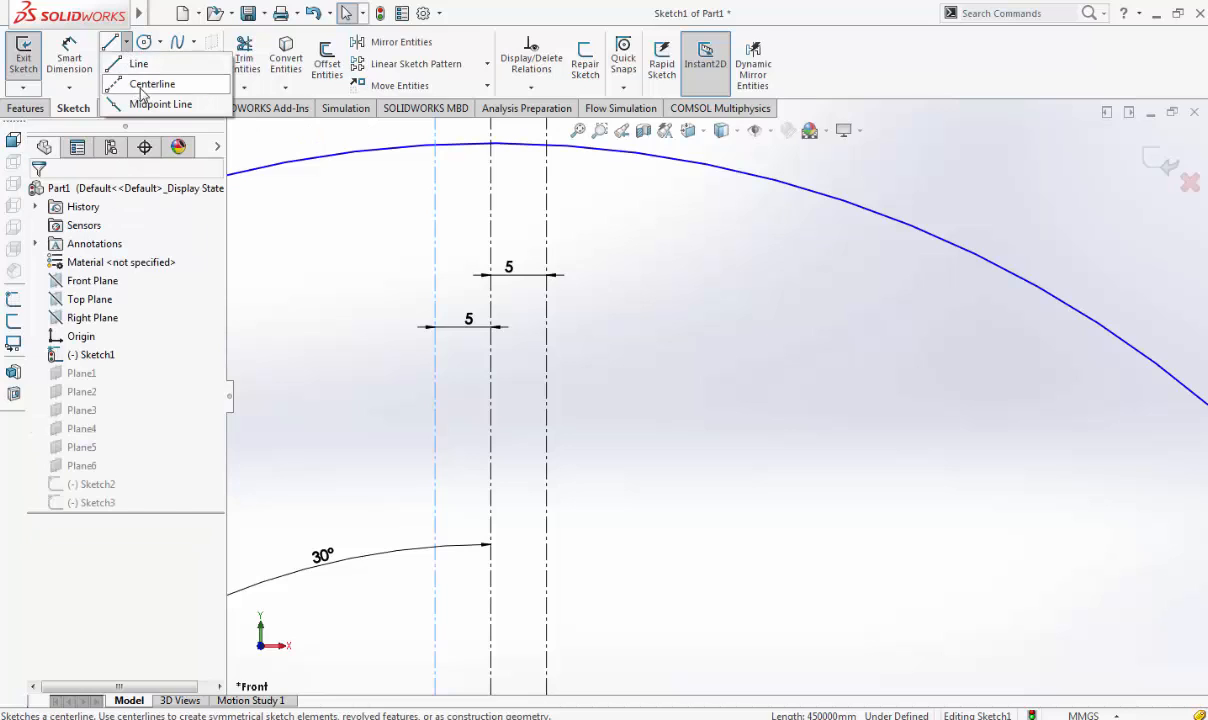
{"action": "left_click", "coordinate": [135, 84]}
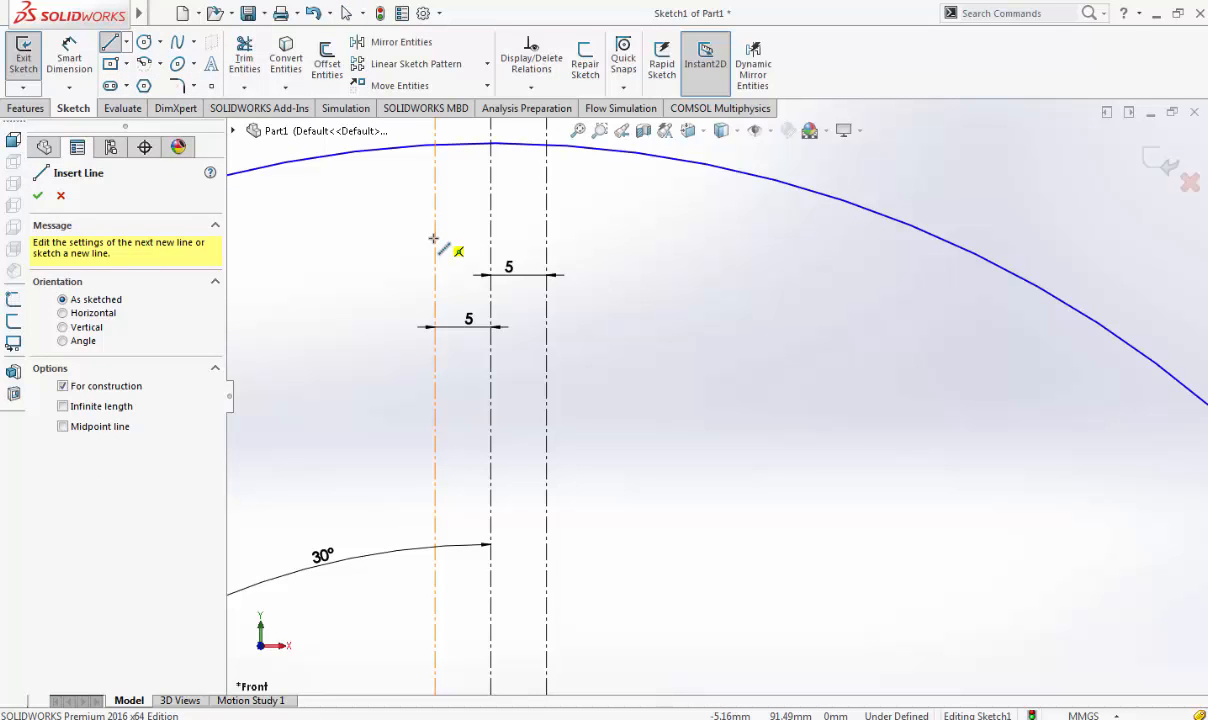
{"action": "left_click", "coordinate": [433, 238]}
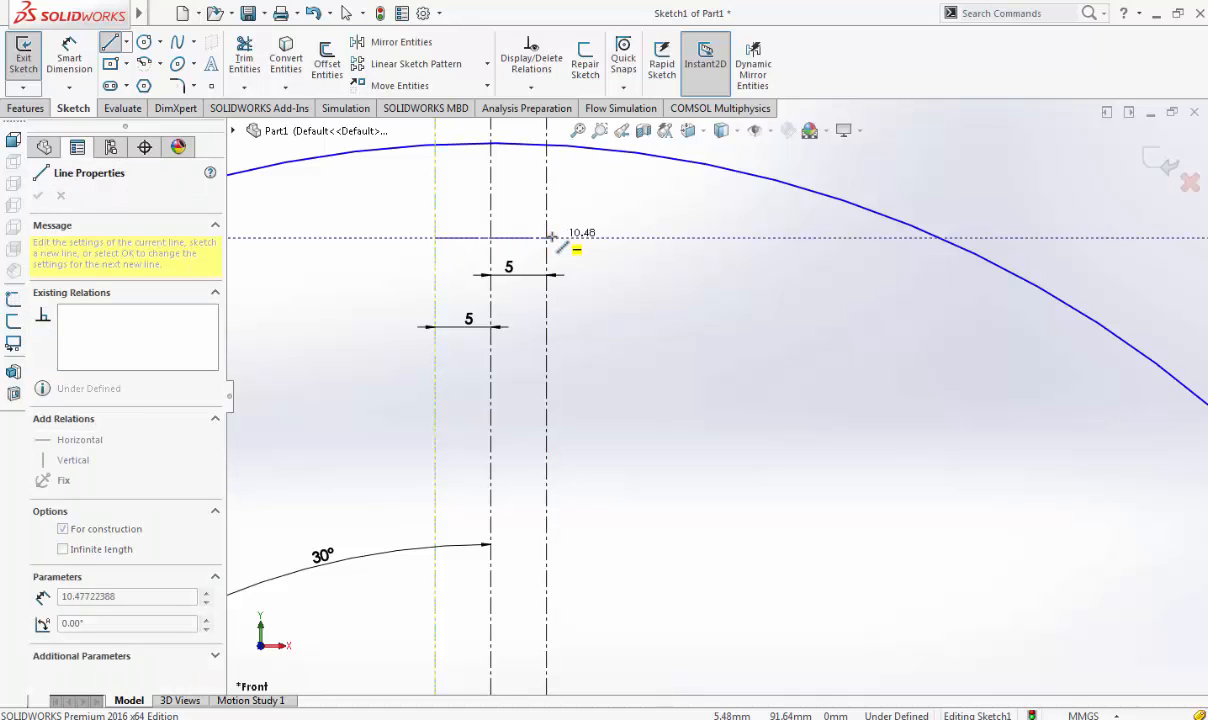
{"action": "left_click", "coordinate": [547, 237]}
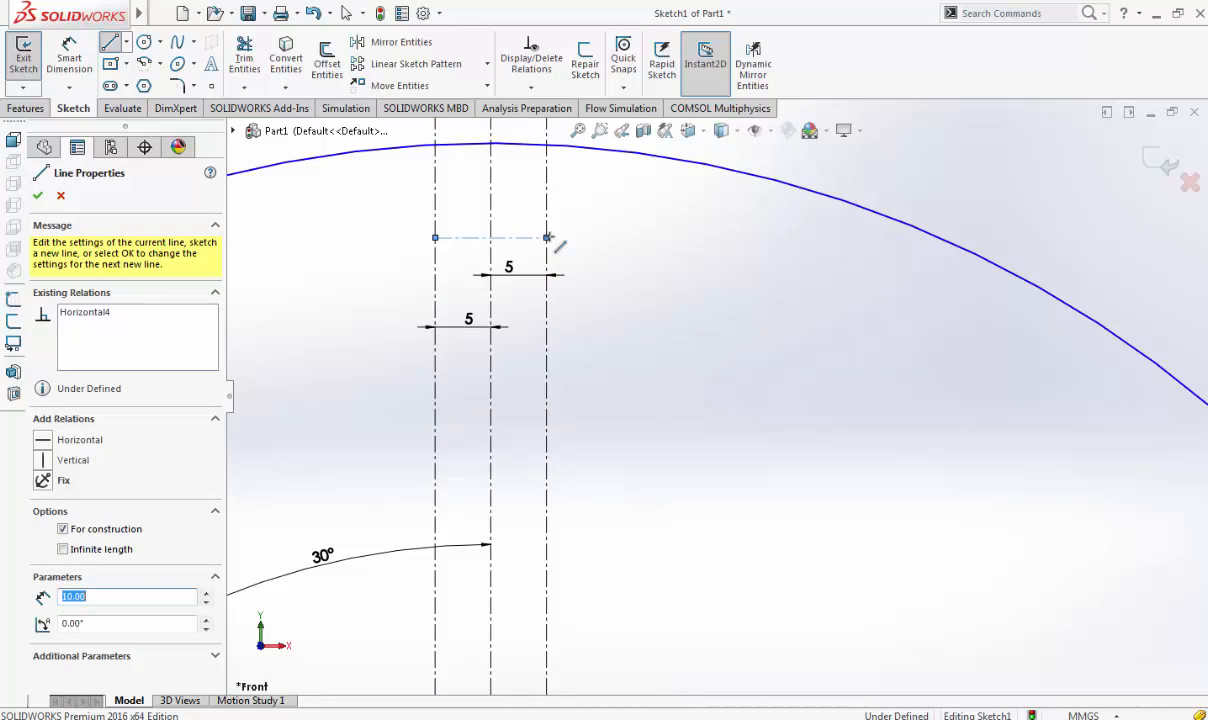
{"action": "key", "text": "Escape"}
{"action": "key", "text": "Escape"}
{"action": "key", "text": "z"}
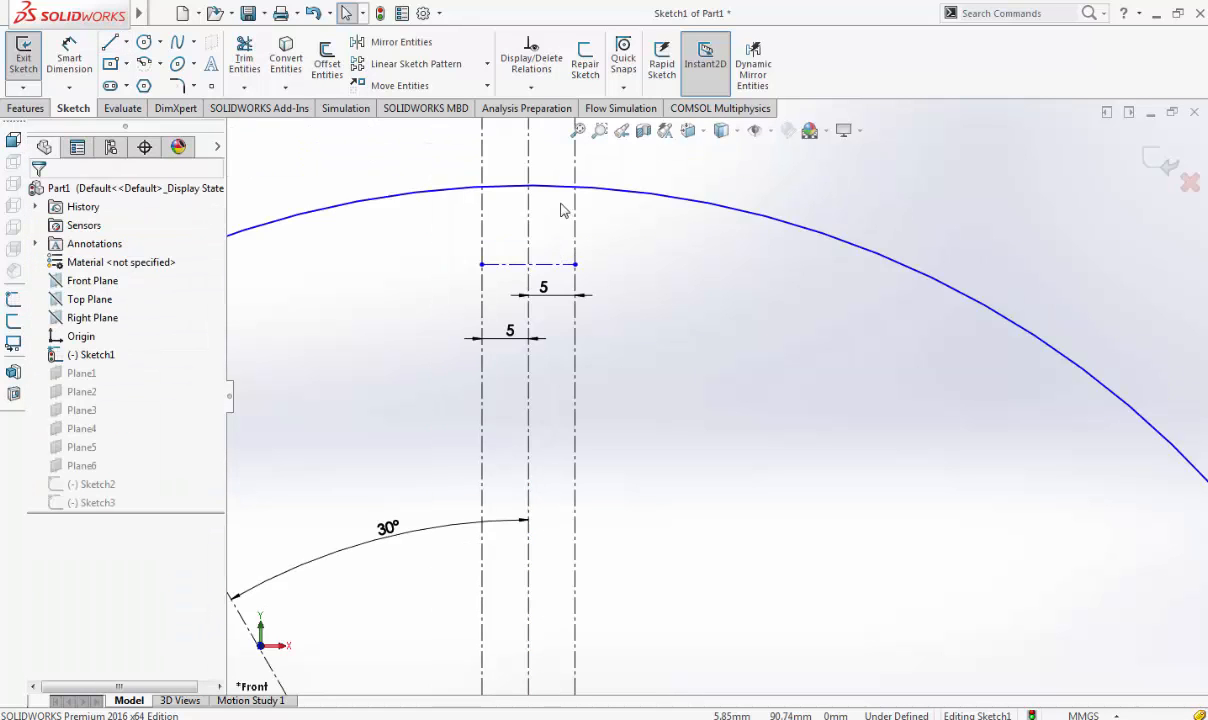
Trim the two outer vertical construction lines above the circle and below the short horizontal line, and the central one above the circle
{"action": "left_click", "coordinate": [69, 57]}
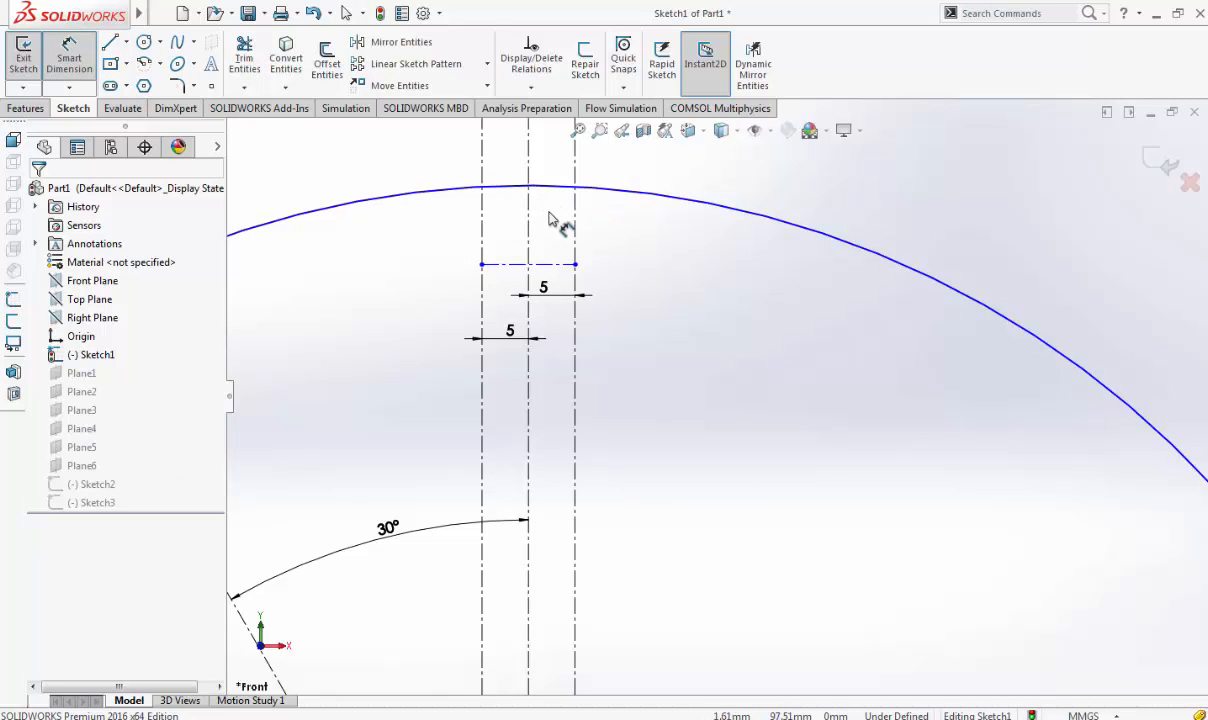
{"action": "key", "text": "Escape"}
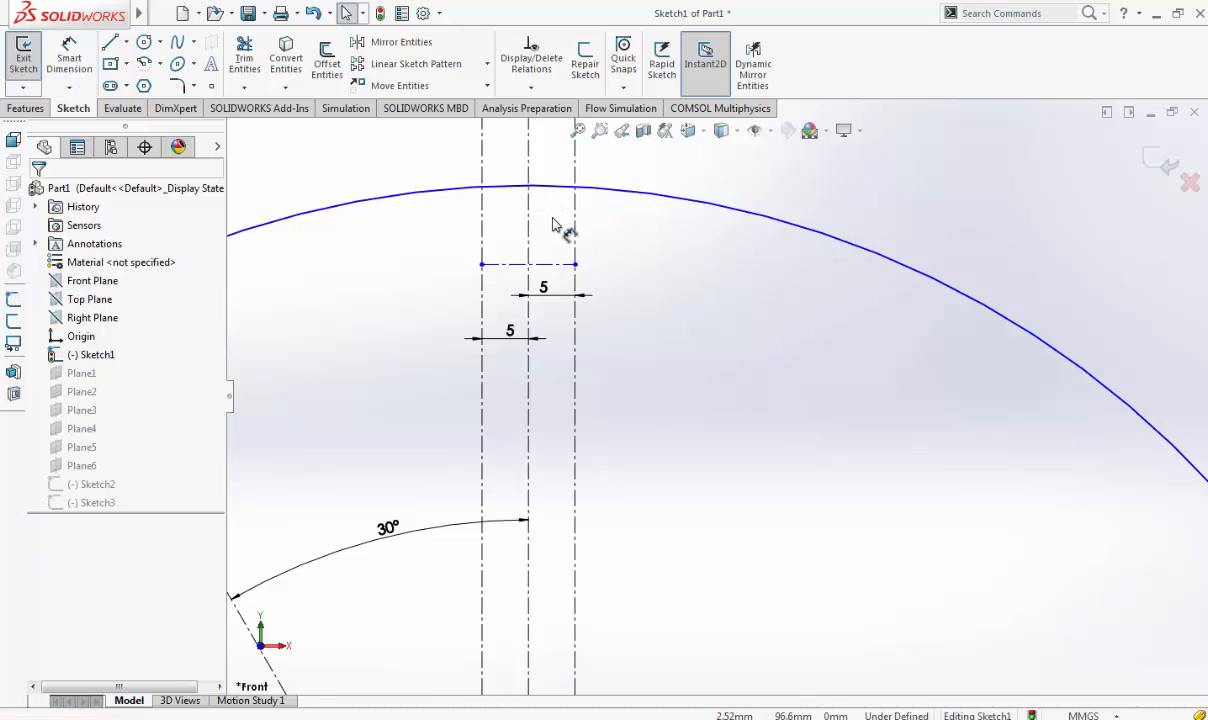
{"action": "left_click", "coordinate": [244, 57]}
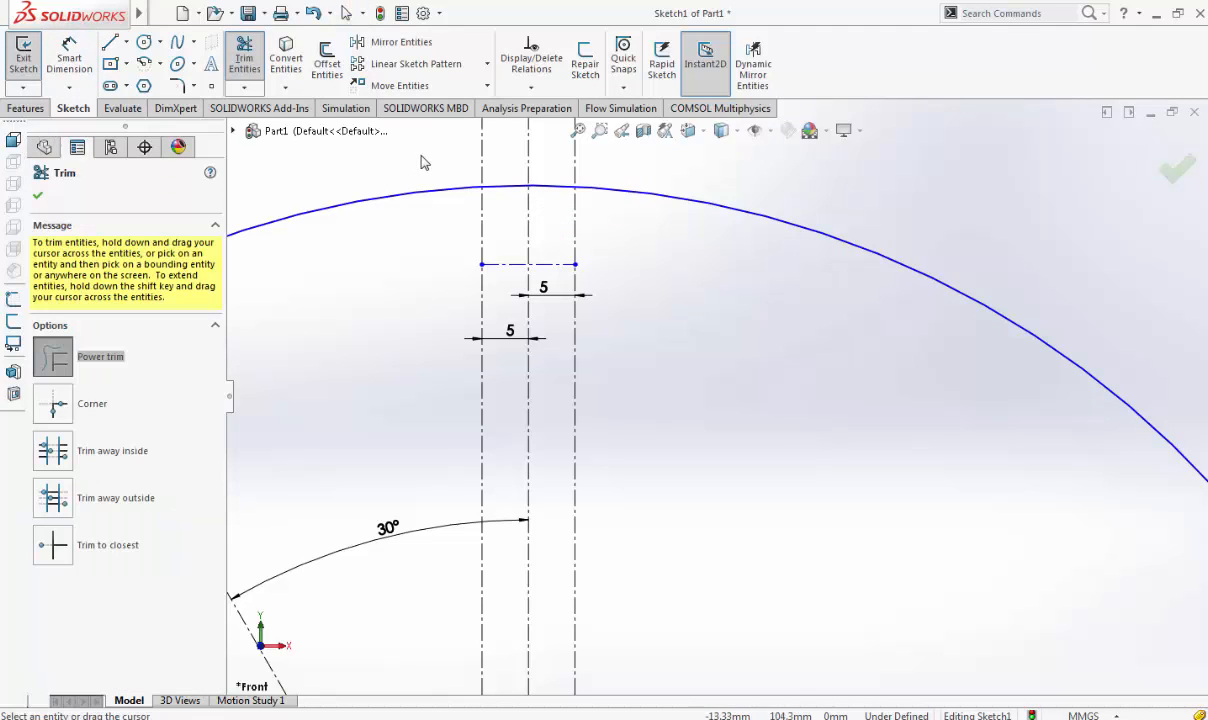
{"action": "left_click_drag", "start_coordinate": [424, 162], "coordinate": [610, 175]}
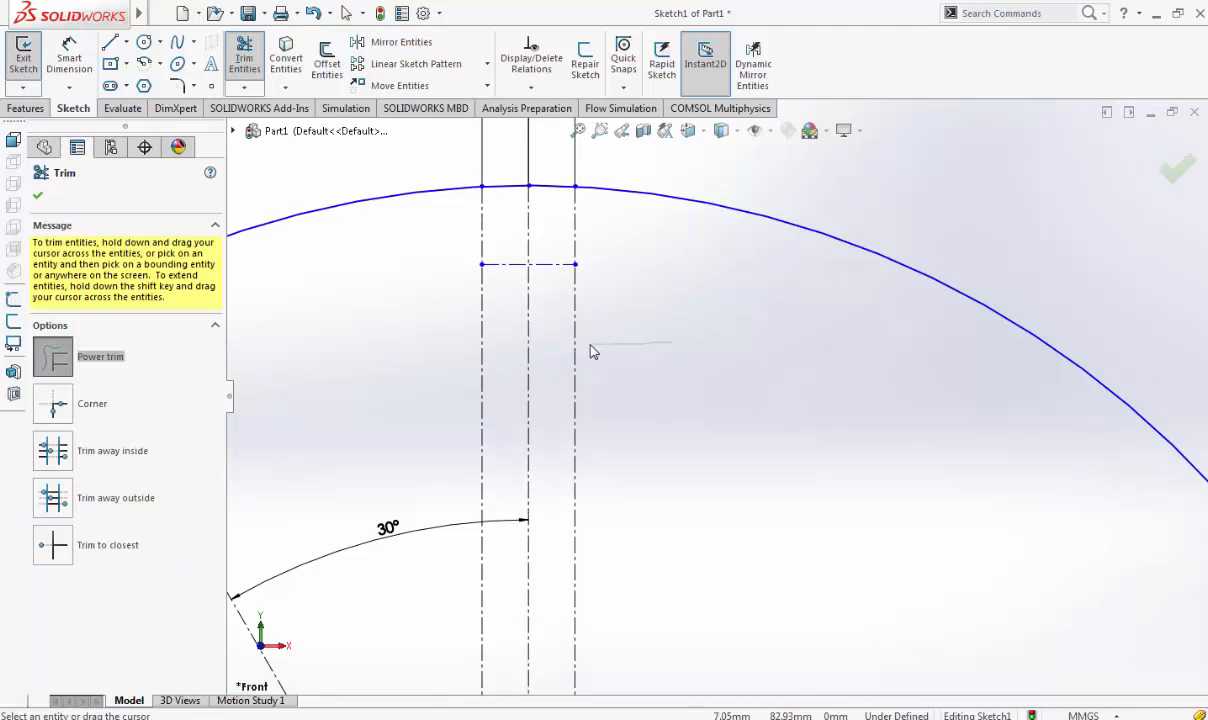
{"action": "left_click_drag", "start_coordinate": [590, 350], "coordinate": [465, 340]}
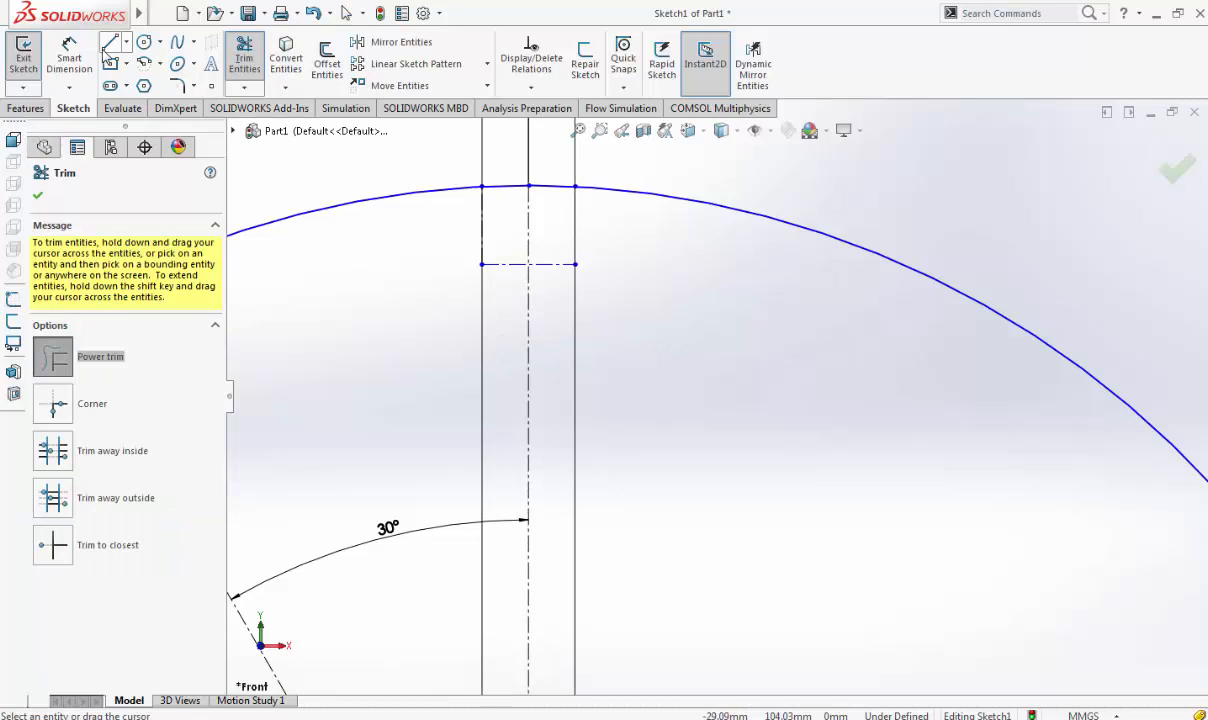
Dimension the short horizontal line to 10 mm below the top point of the circle
{"action": "left_click", "coordinate": [69, 57]}
{"action": "left_click", "coordinate": [520, 266]}
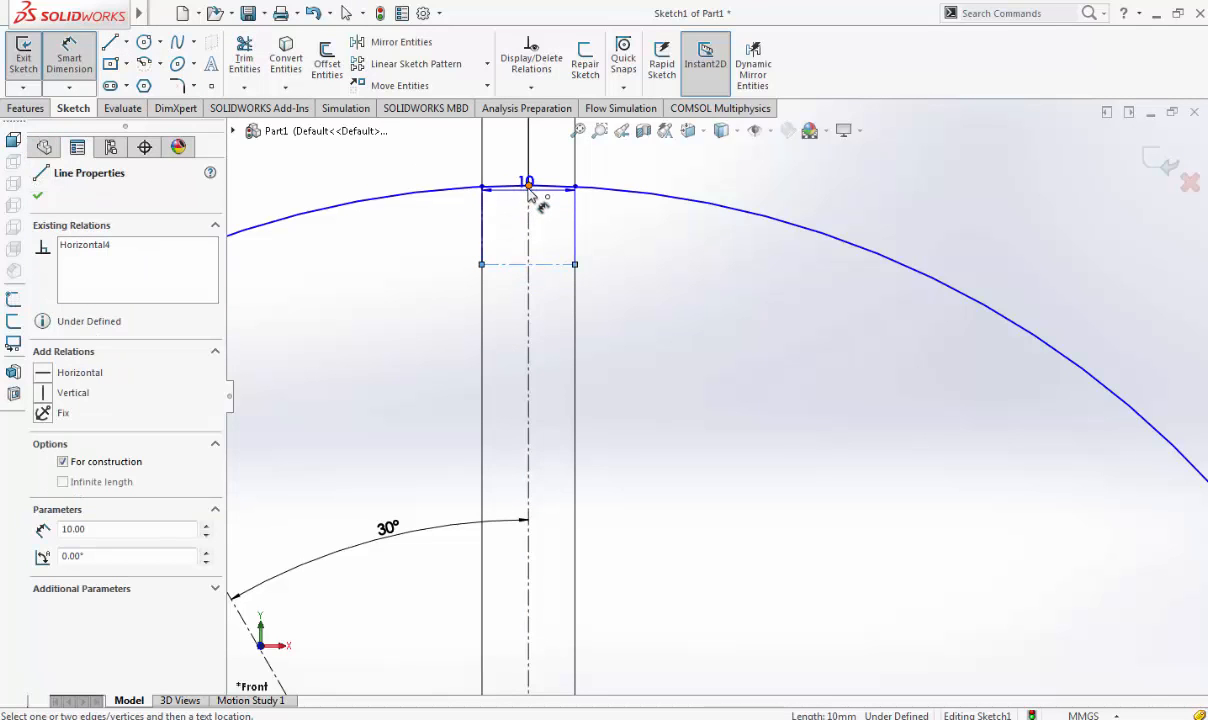
{"action": "left_click", "coordinate": [529, 187]}
{"action": "left_click", "coordinate": [553, 229]}
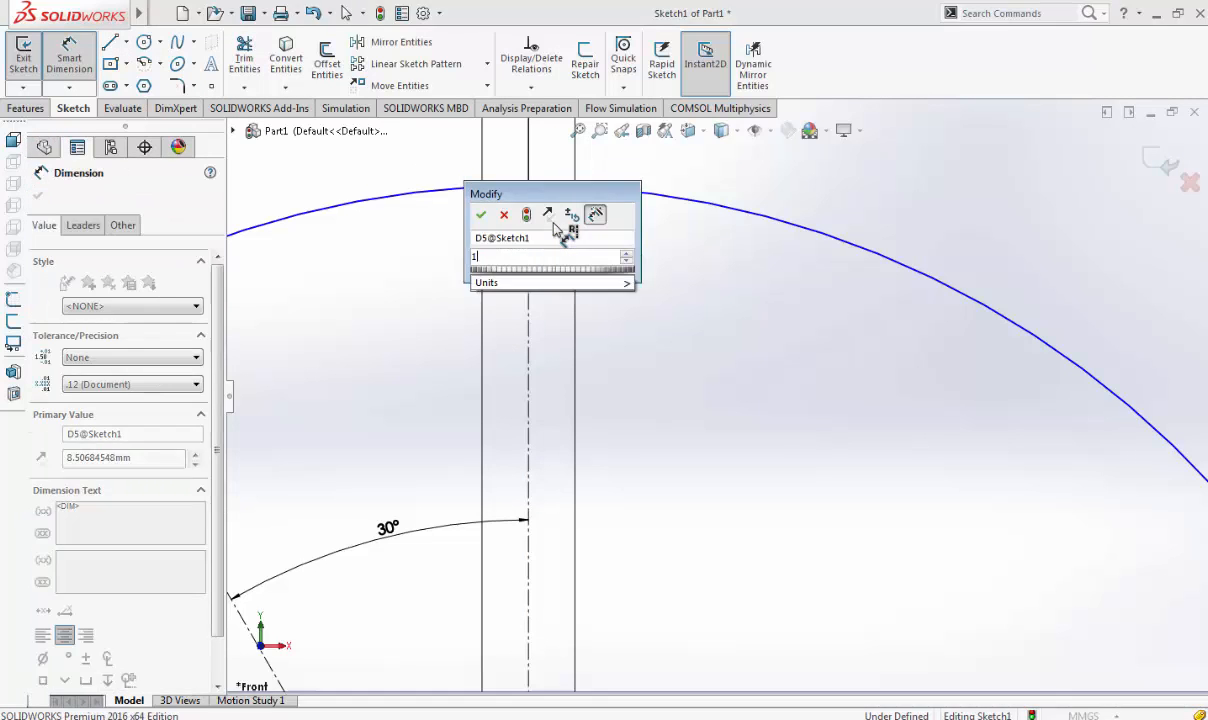
{"action": "type", "text": "10"}
{"action": "key", "text": "Return"}
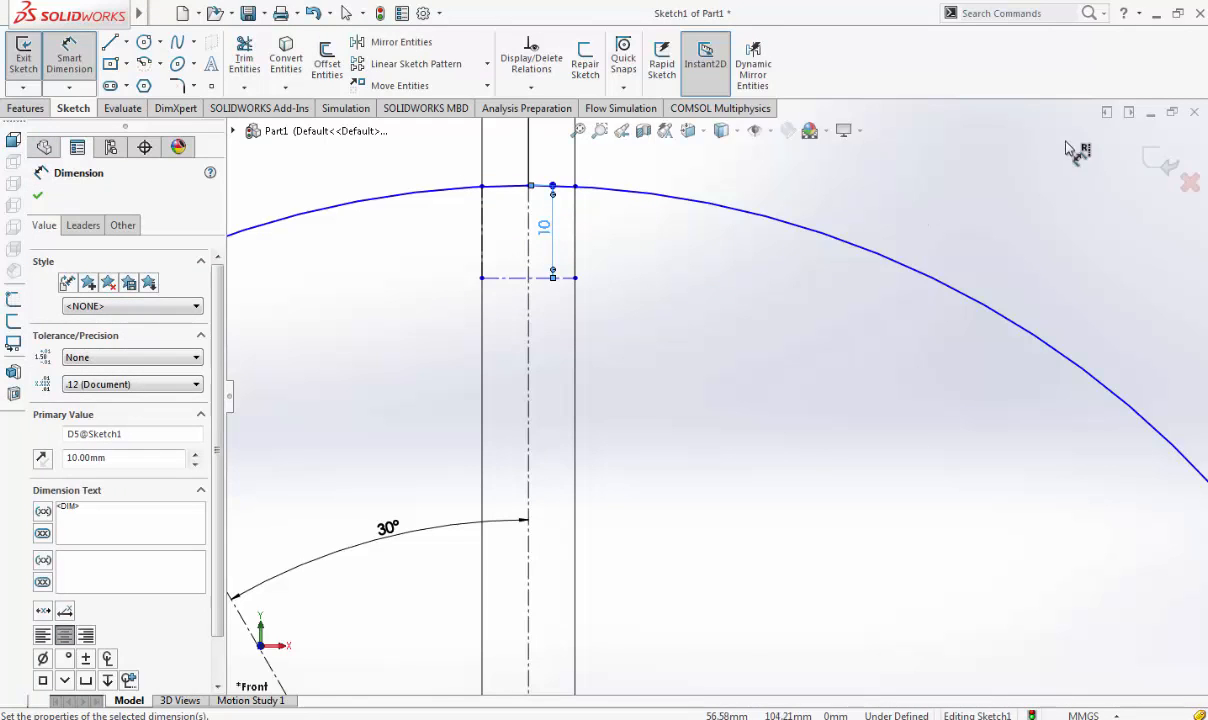
Exit Sketch1, reopen it for editing and delete the two 5 mm dimensions that locate the notch's side lines
{"action": "left_click", "coordinate": [1161, 161]}
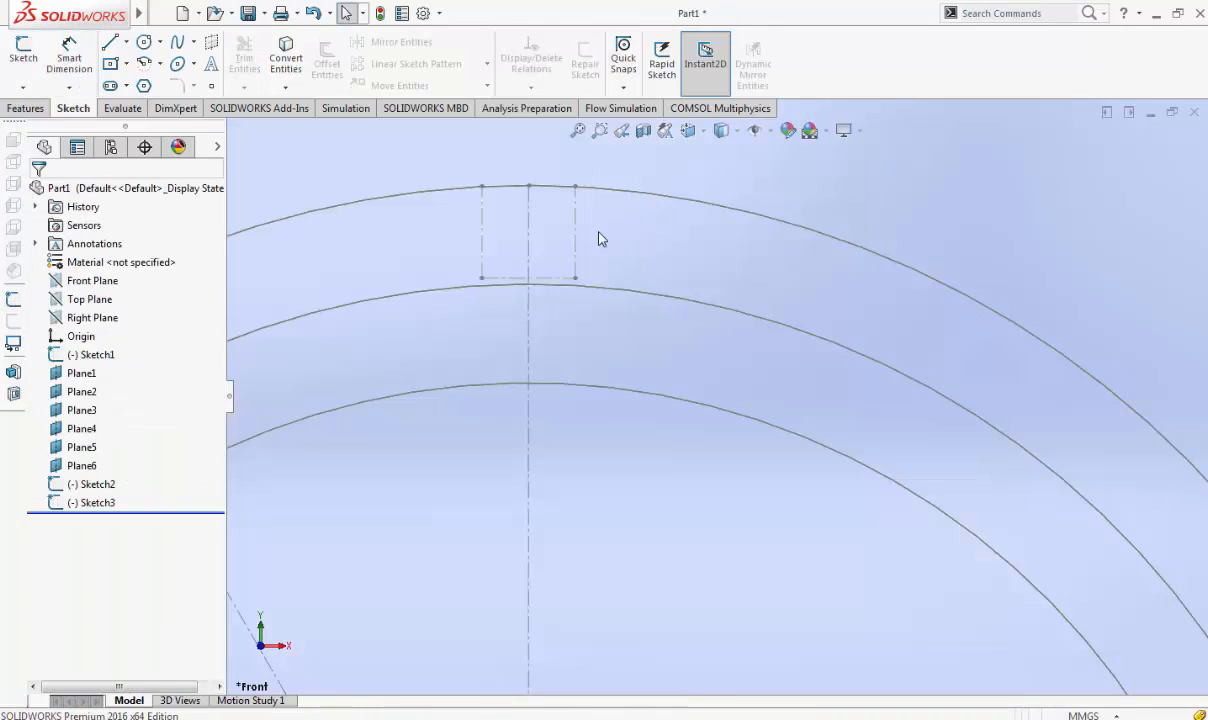
{"action": "left_click", "coordinate": [575, 228]}
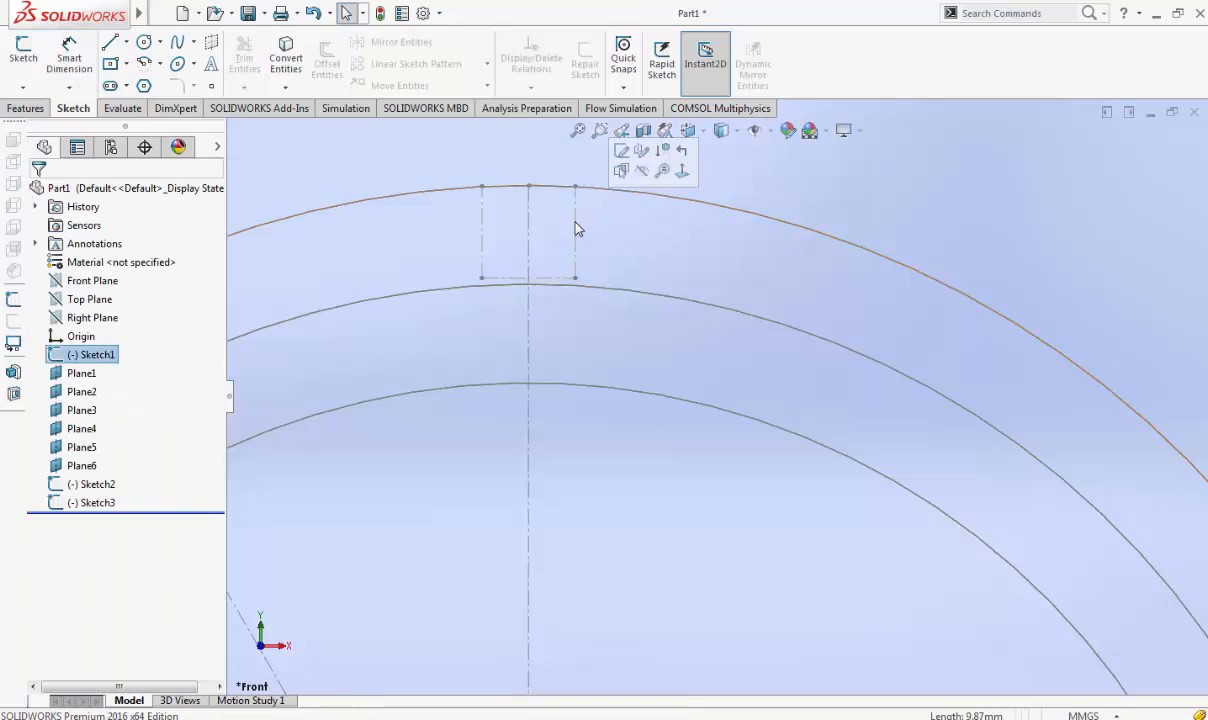
{"action": "left_click", "coordinate": [590, 143]}
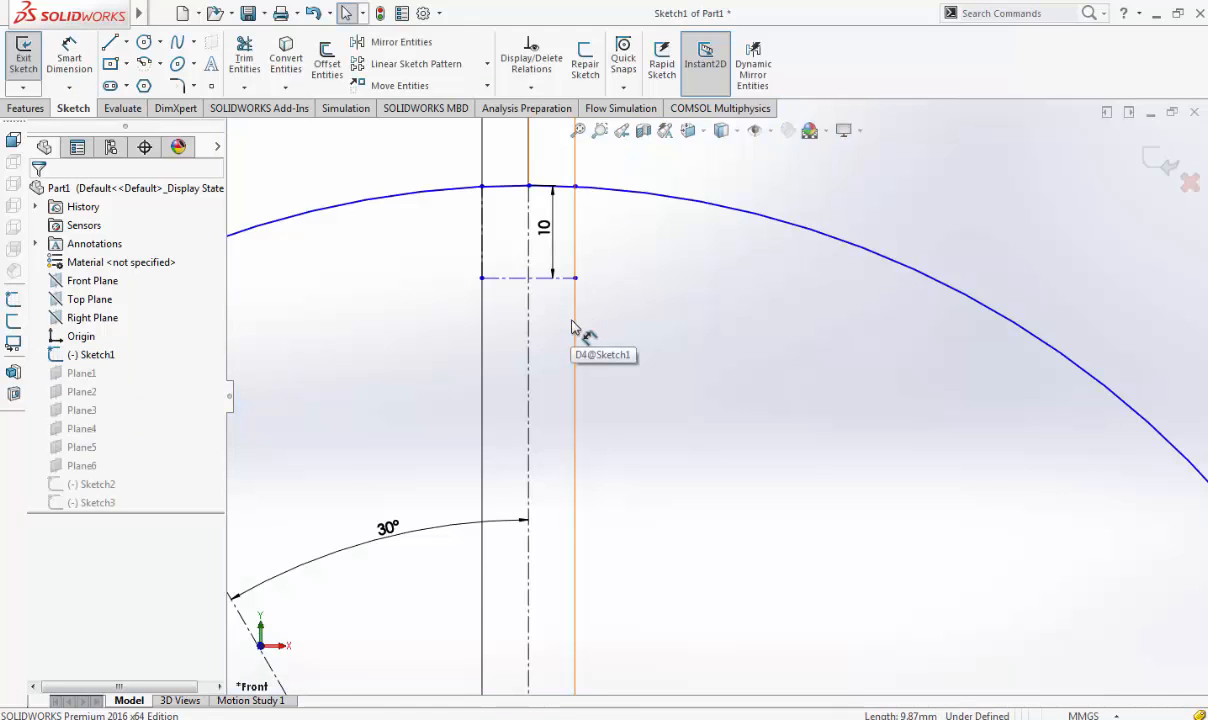
{"action": "left_click", "coordinate": [574, 330]}
{"action": "key", "text": "Delete"}
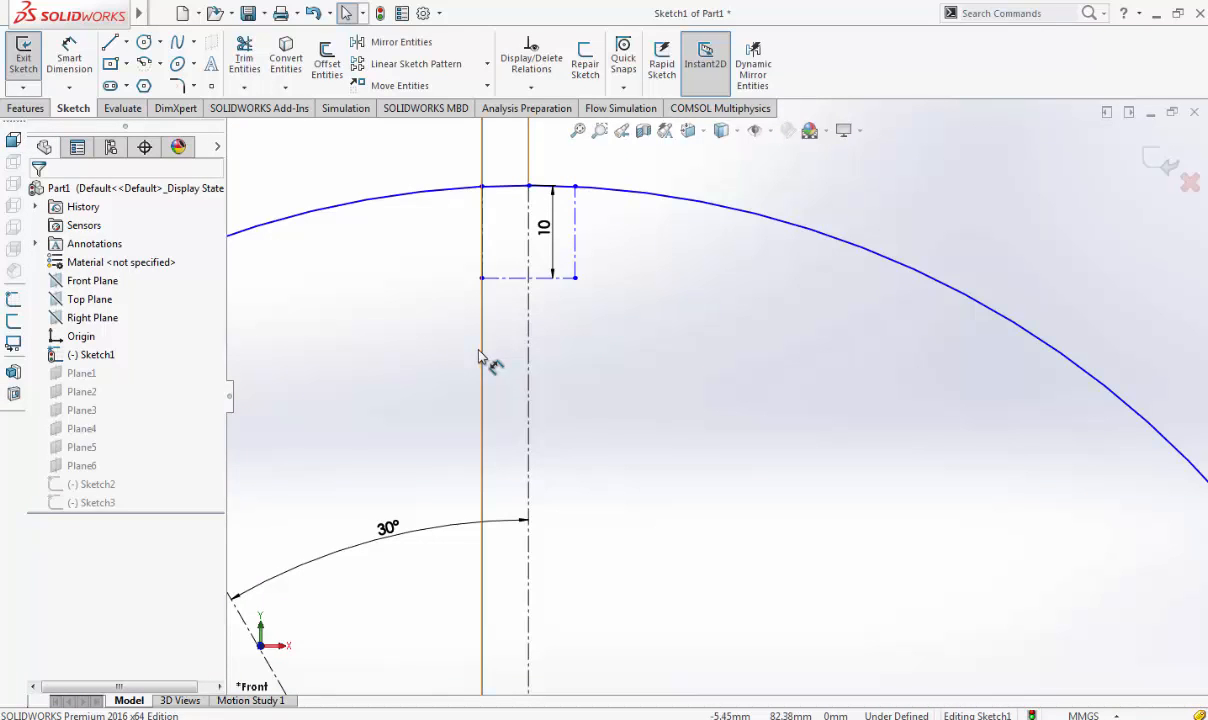
{"action": "left_click", "coordinate": [480, 357]}
{"action": "key", "text": "Delete"}
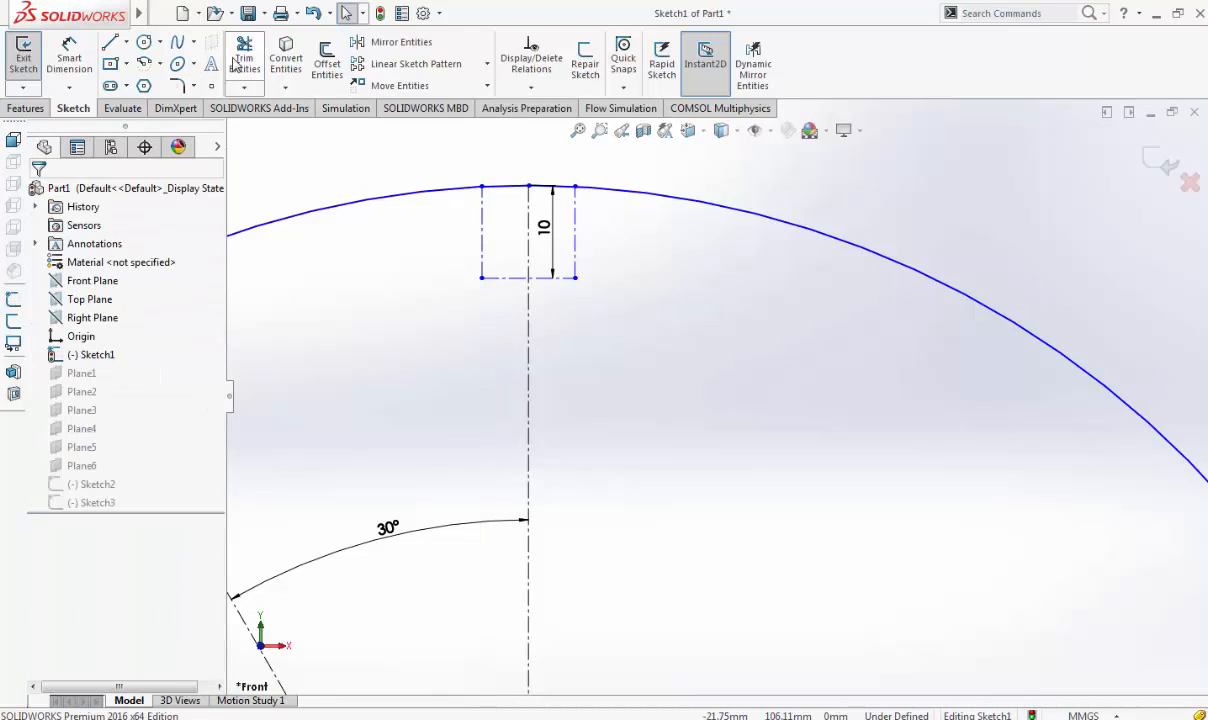
Convert the notch's two side lines and its bottom line from construction geometry to solid sketch lines
{"action": "left_click", "coordinate": [483, 258]}
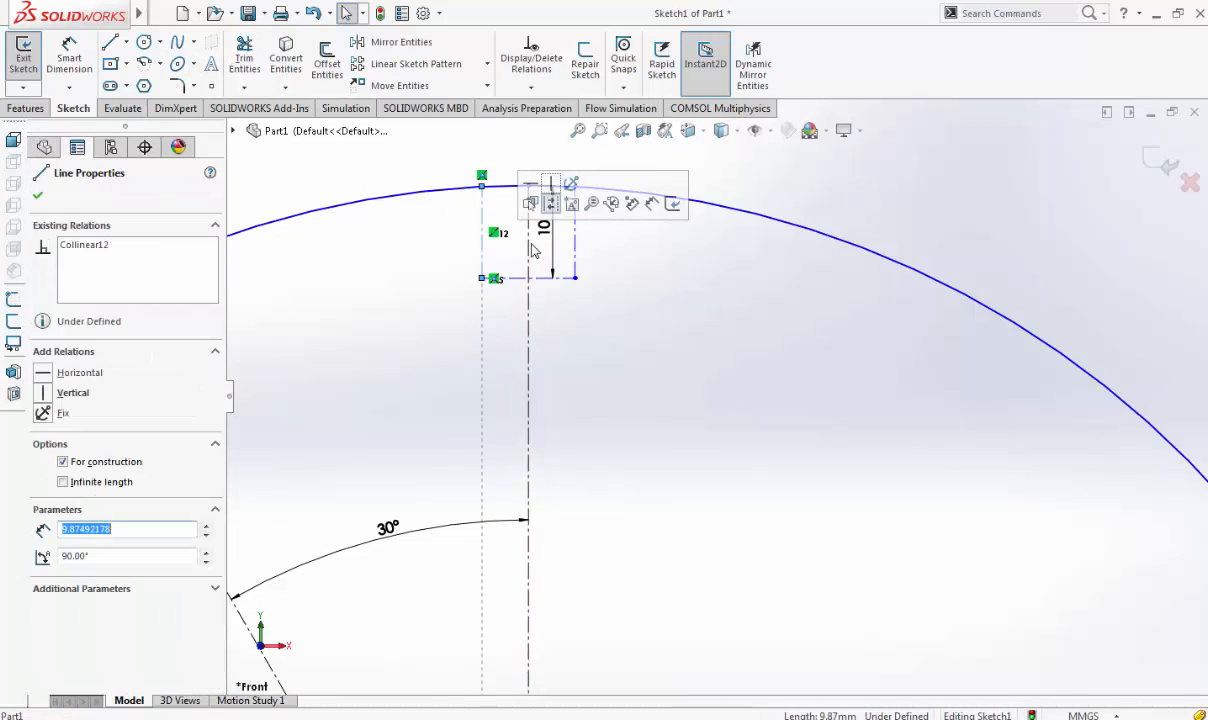
{"action": "left_click", "coordinate": [548, 199]}
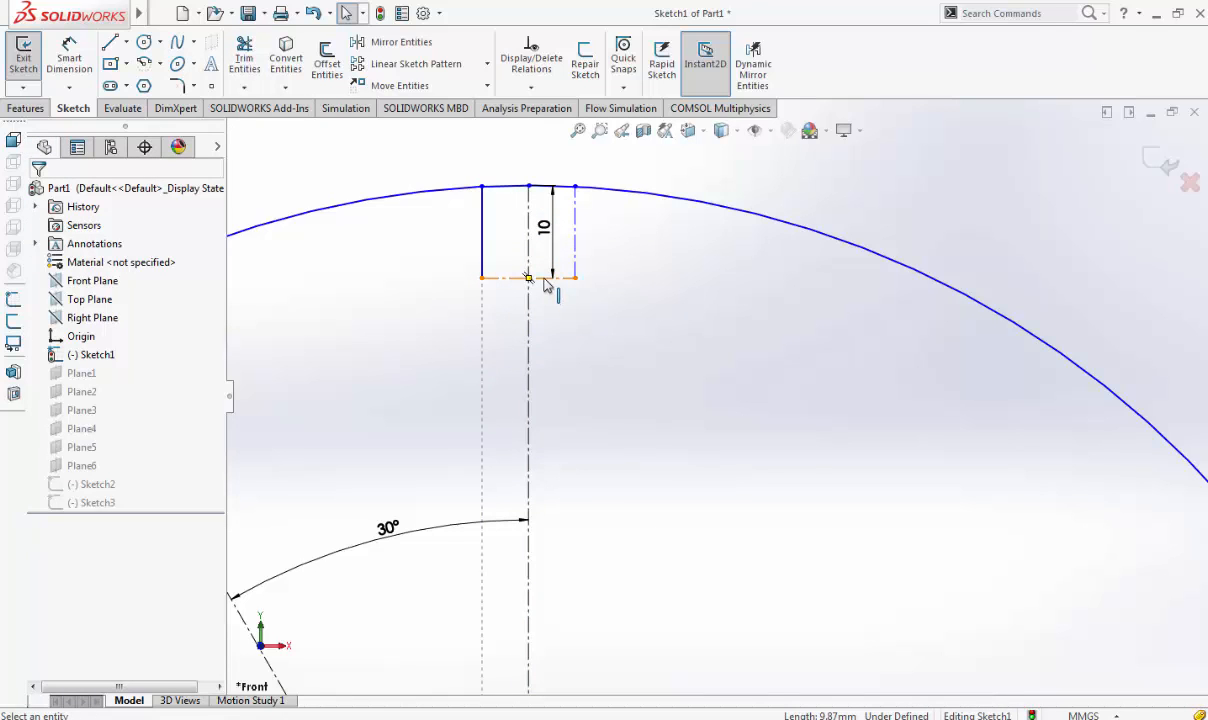
{"action": "left_click", "coordinate": [544, 278]}
{"action": "left_click", "coordinate": [609, 229]}
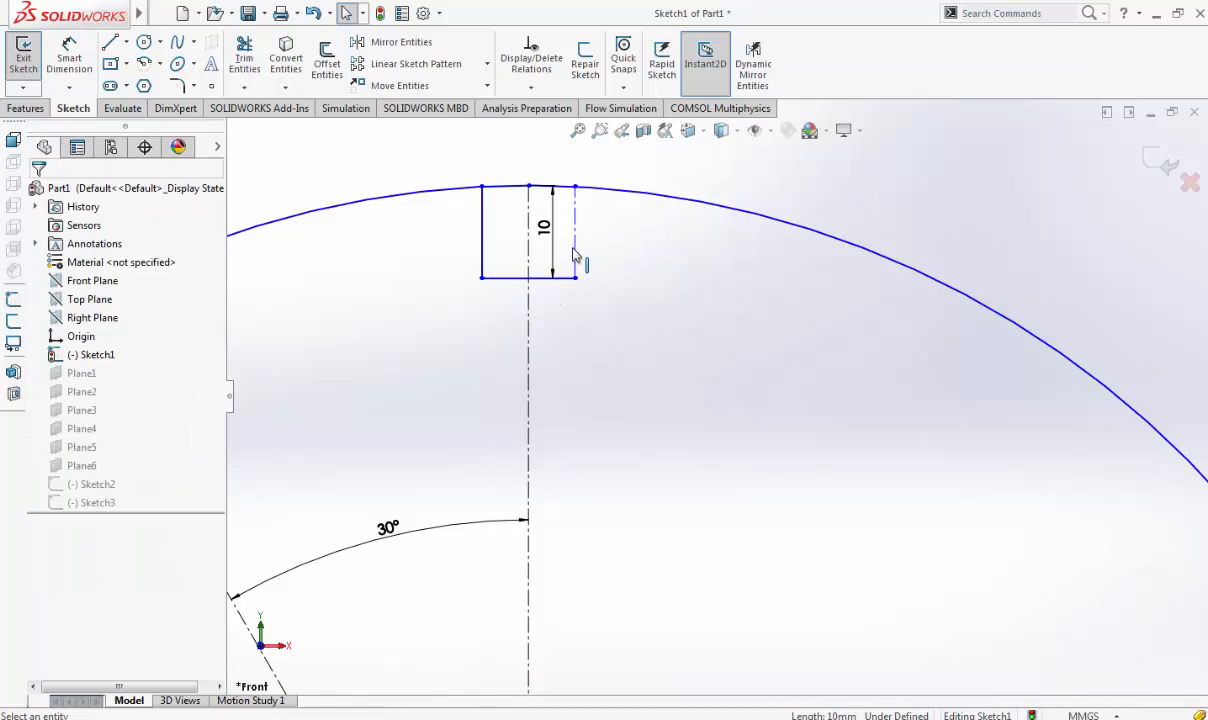
{"action": "left_click", "coordinate": [575, 252]}
{"action": "left_click", "coordinate": [621, 255]}
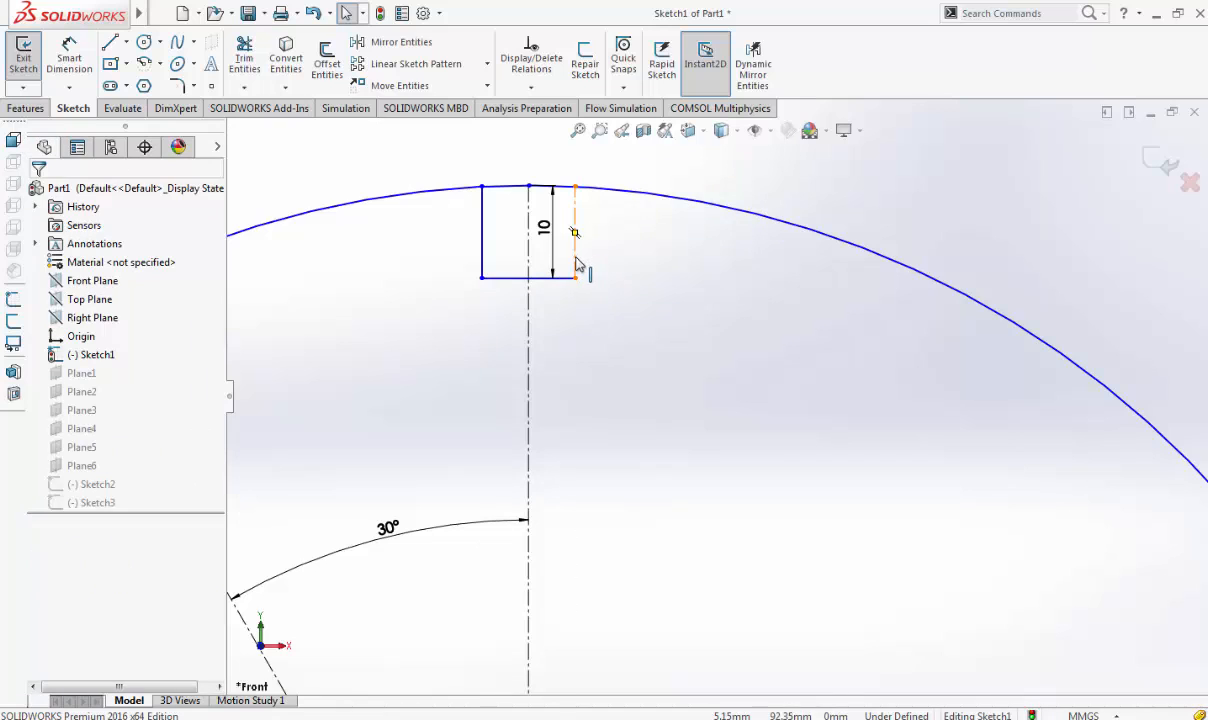
{"action": "left_click", "coordinate": [575, 255]}
{"action": "left_click", "coordinate": [638, 208]}
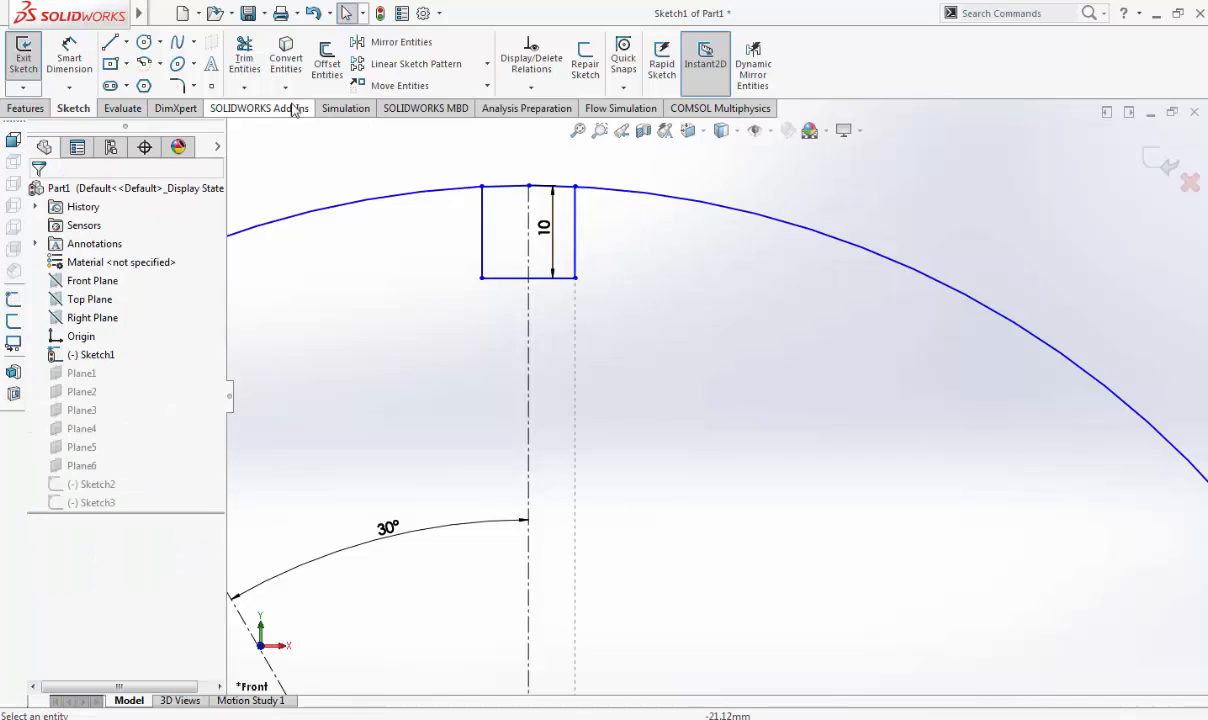
Trim away the circle's arc between the notch's side lines to open the notch, and show the whole sketch from the front
{"action": "left_click", "coordinate": [244, 68]}
{"action": "left_click_drag", "start_coordinate": [496, 168], "coordinate": [508, 206]}
{"action": "left_click_drag", "start_coordinate": [558, 165], "coordinate": [563, 206]}
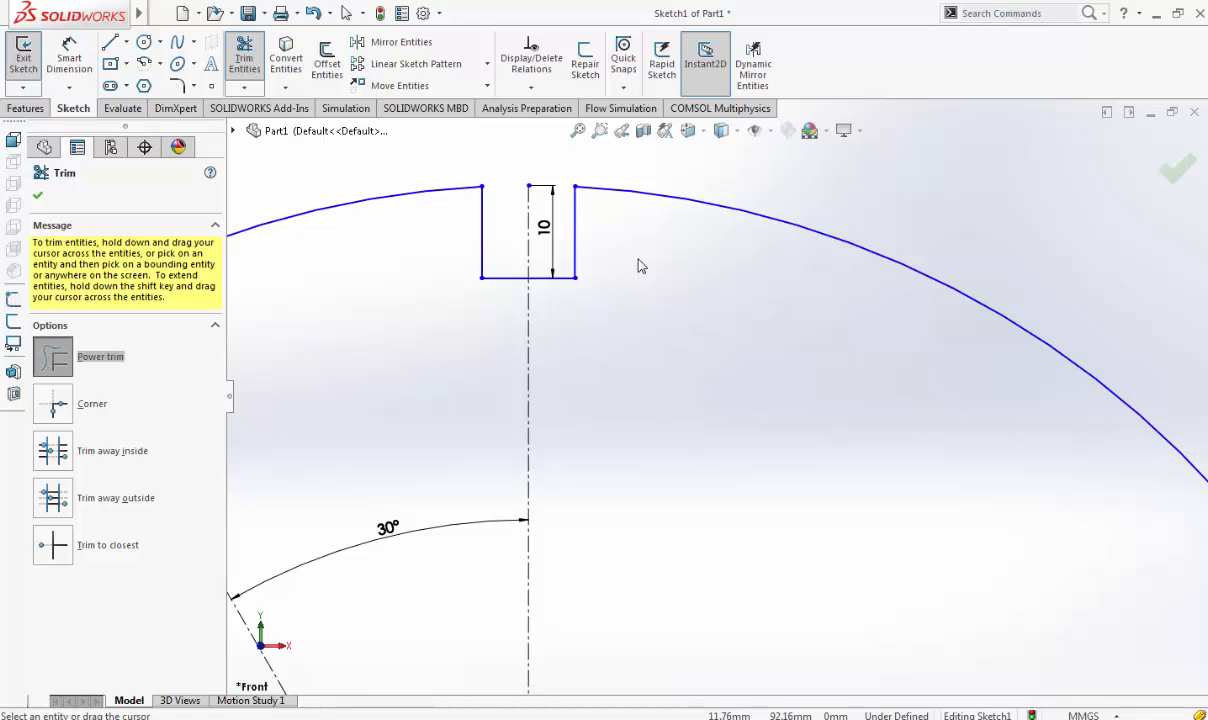
{"action": "key", "text": "Escape"}
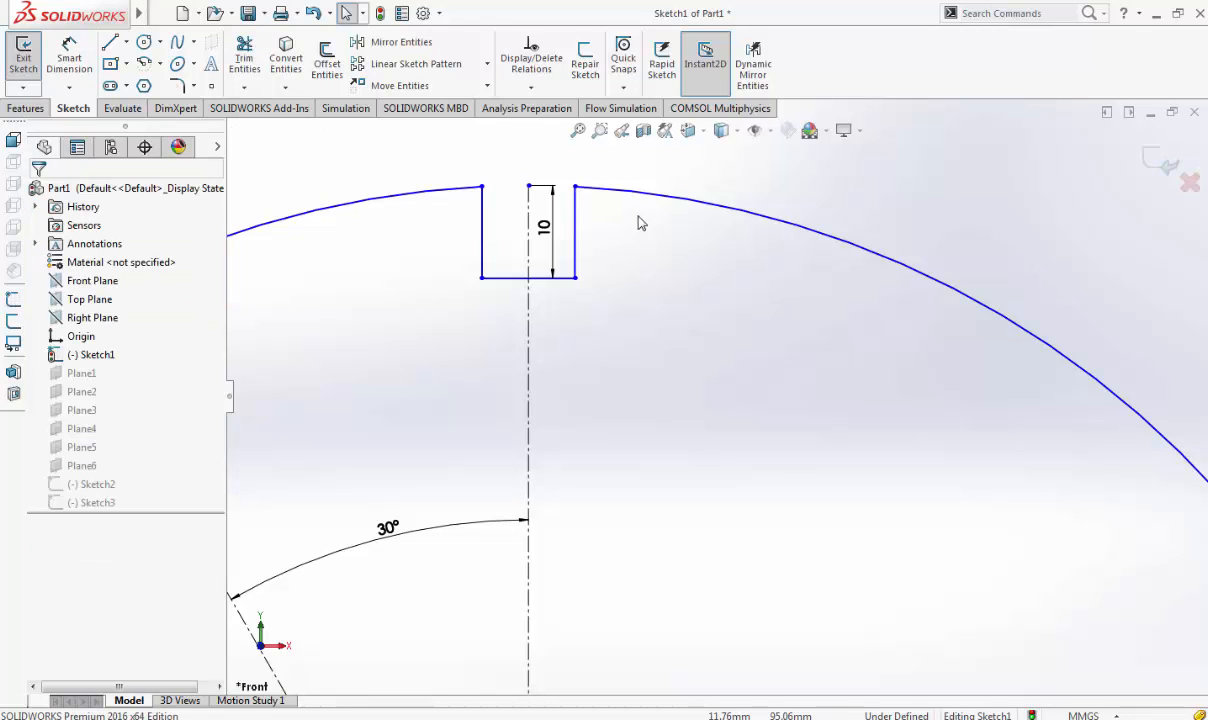
{"action": "left_click", "coordinate": [688, 130]}
{"action": "left_click", "coordinate": [700, 203]}
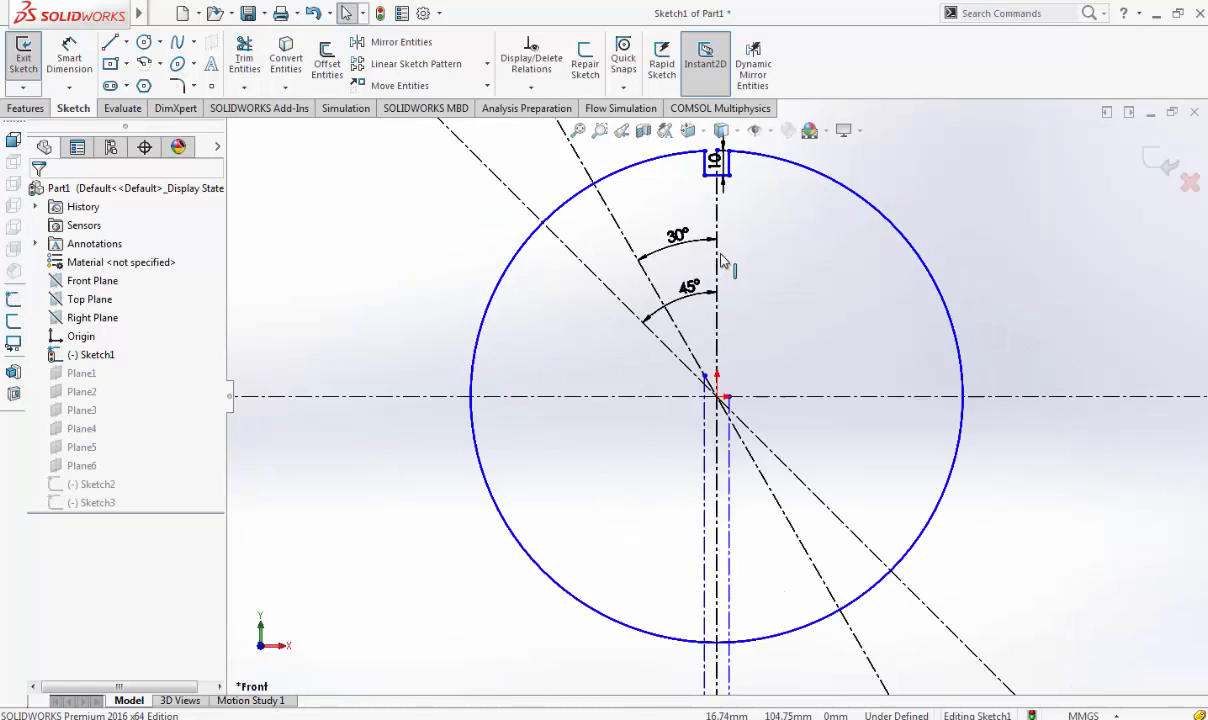
Start a circular sketch pattern about the origin and remove the picked circle arc from the entities to pattern
{"action": "scroll", "coordinate": [726, 200], "scroll_direction": "down", "scroll_amount": 10}
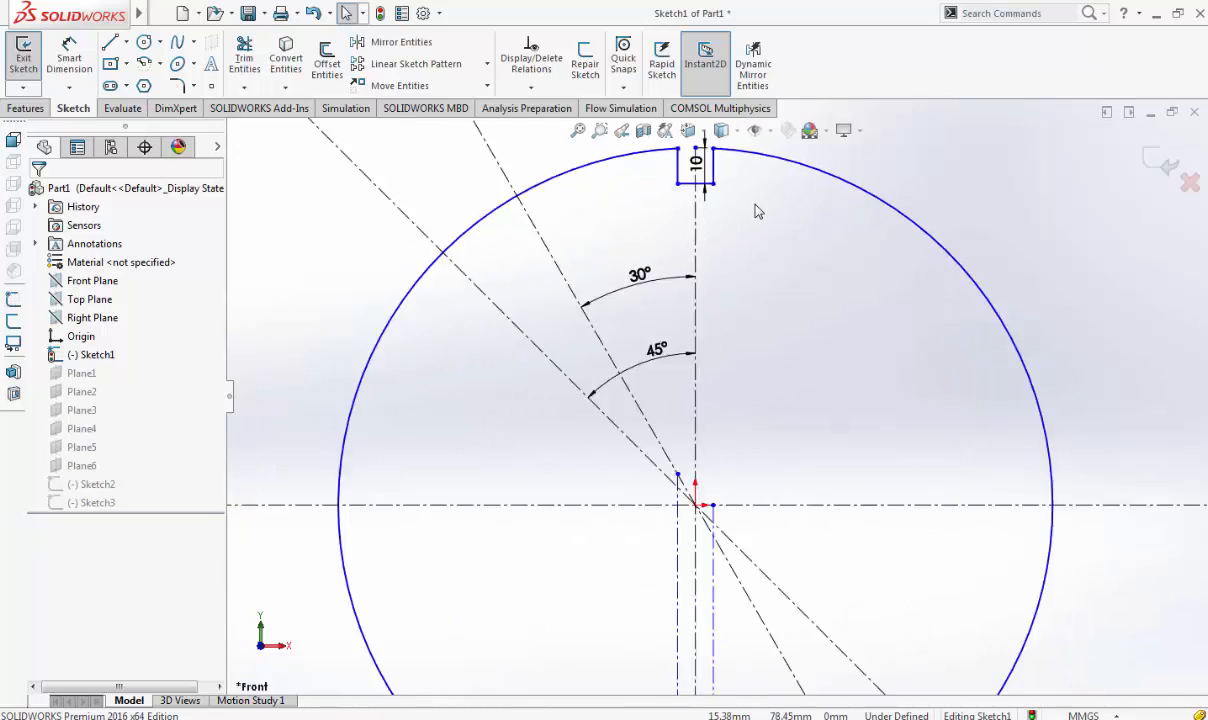
{"action": "left_click", "coordinate": [489, 70]}
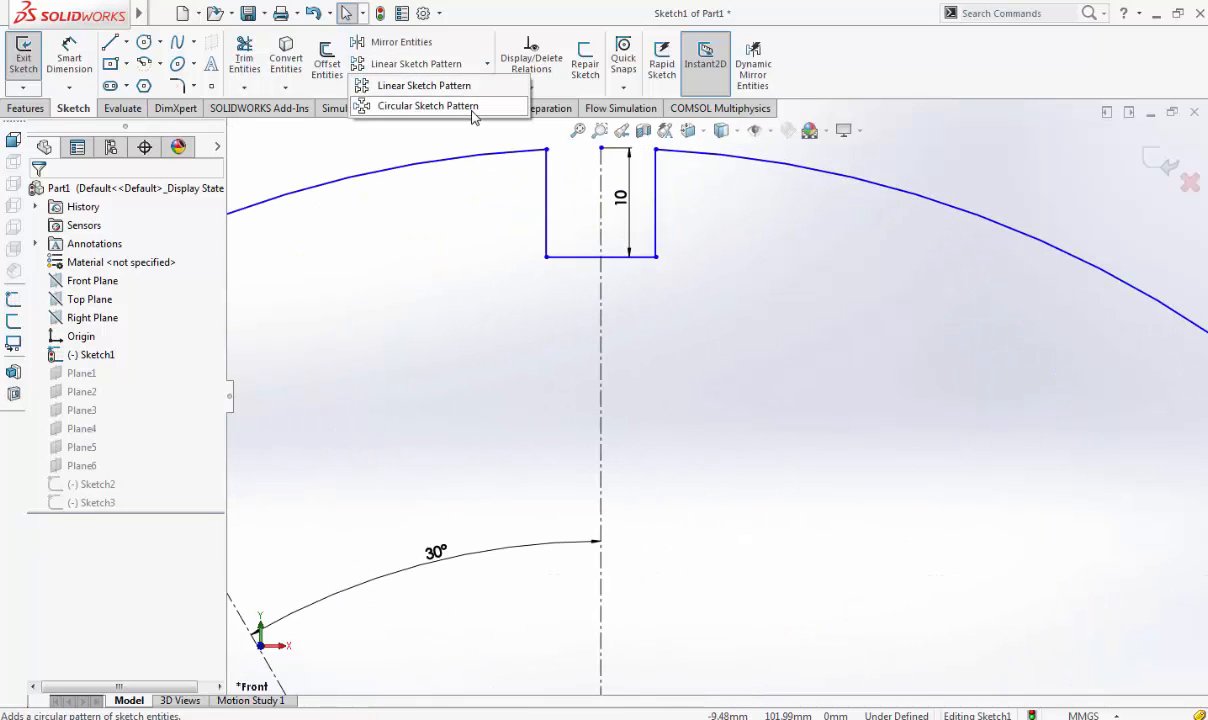
{"action": "left_click", "coordinate": [474, 110]}
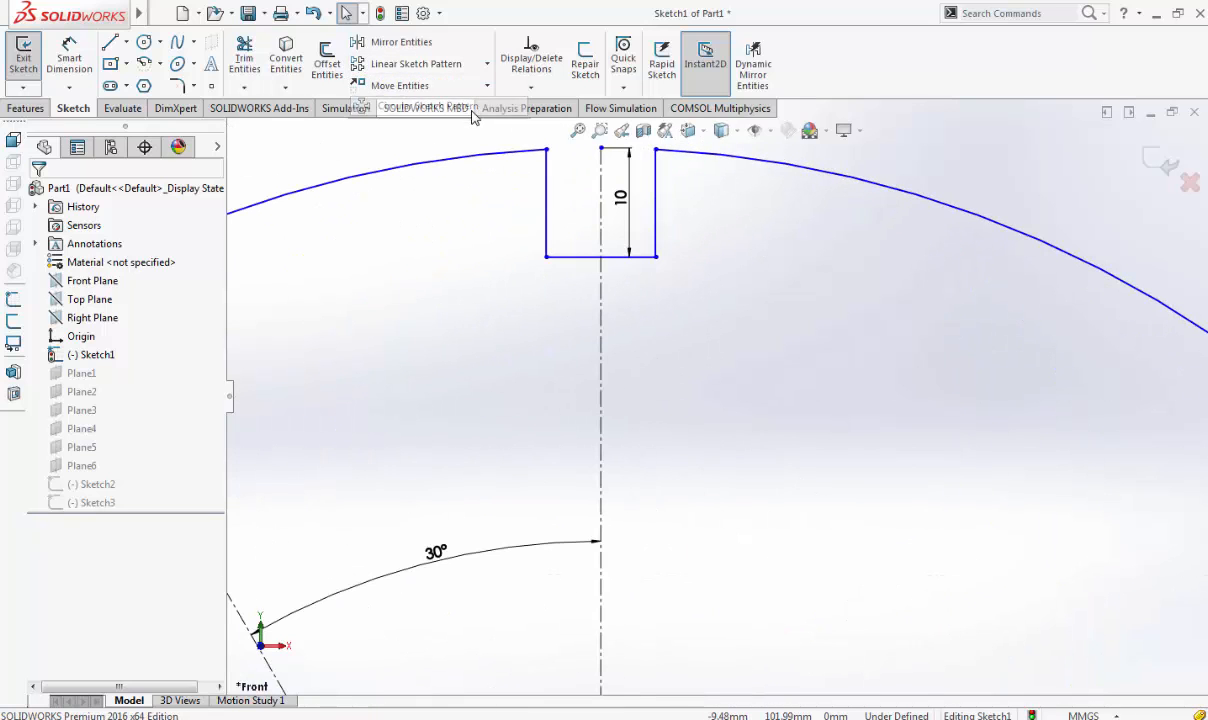
{"action": "left_click", "coordinate": [466, 163]}
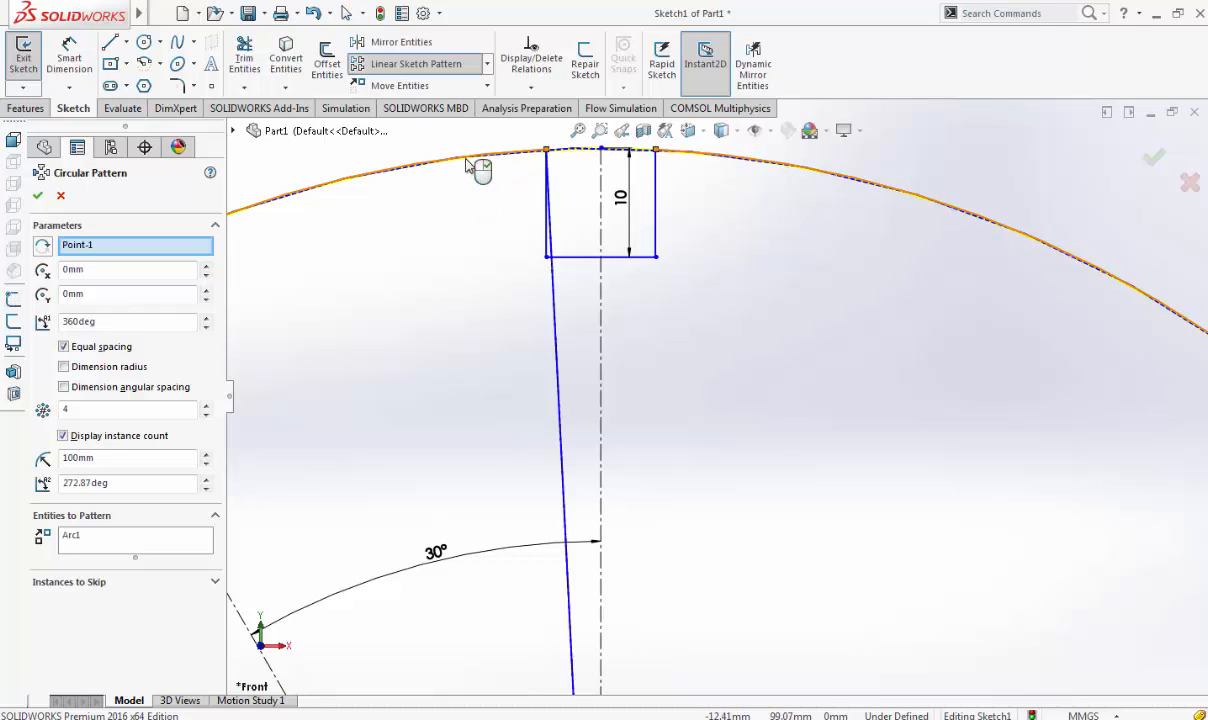
{"action": "scroll", "coordinate": [504, 291], "scroll_direction": "up", "scroll_amount": 8}
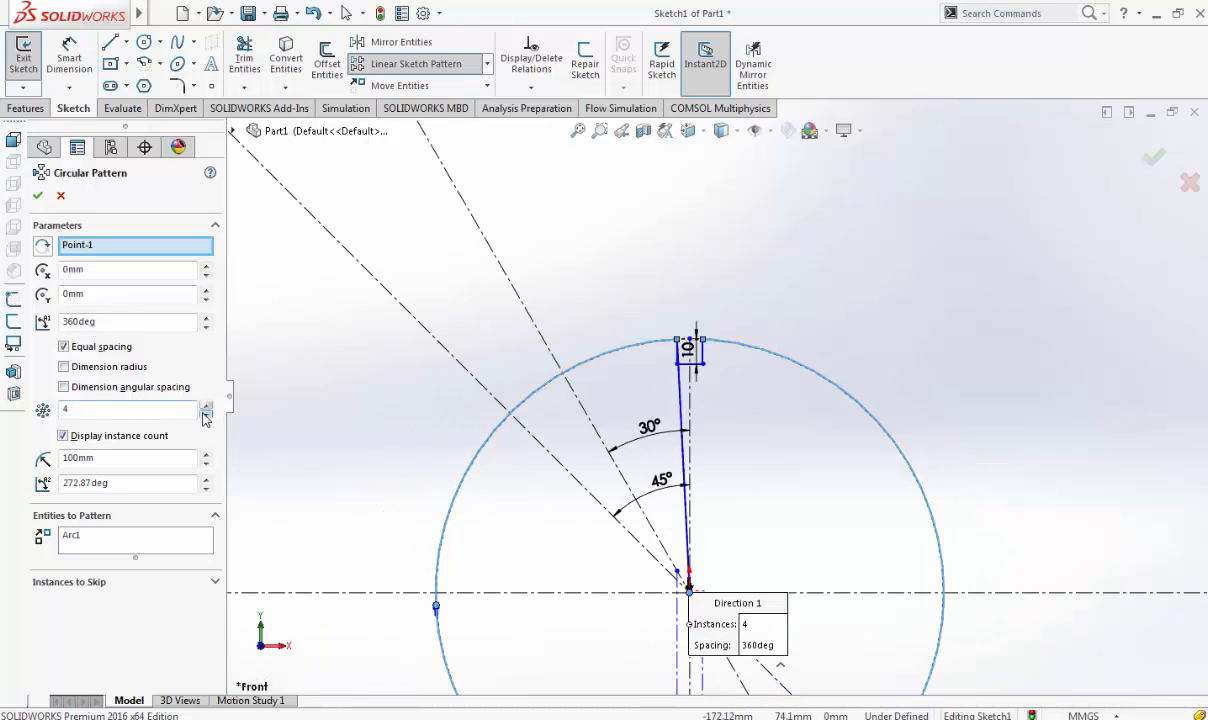
{"action": "left_click", "coordinate": [82, 539]}
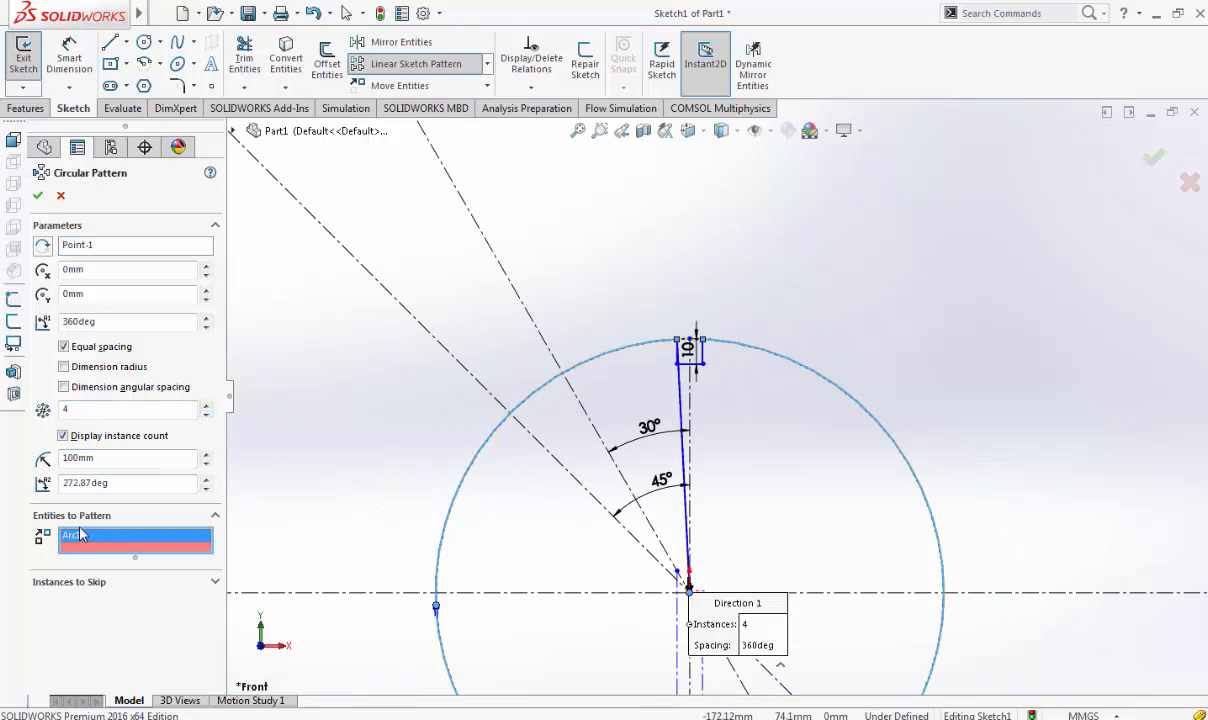
{"action": "key", "text": "Delete"}
Pattern the notch's two side lines and bottom line around the origin as 4 equally spaced instances over 360 degrees
{"action": "scroll", "coordinate": [709, 325], "scroll_direction": "down", "scroll_amount": 6}
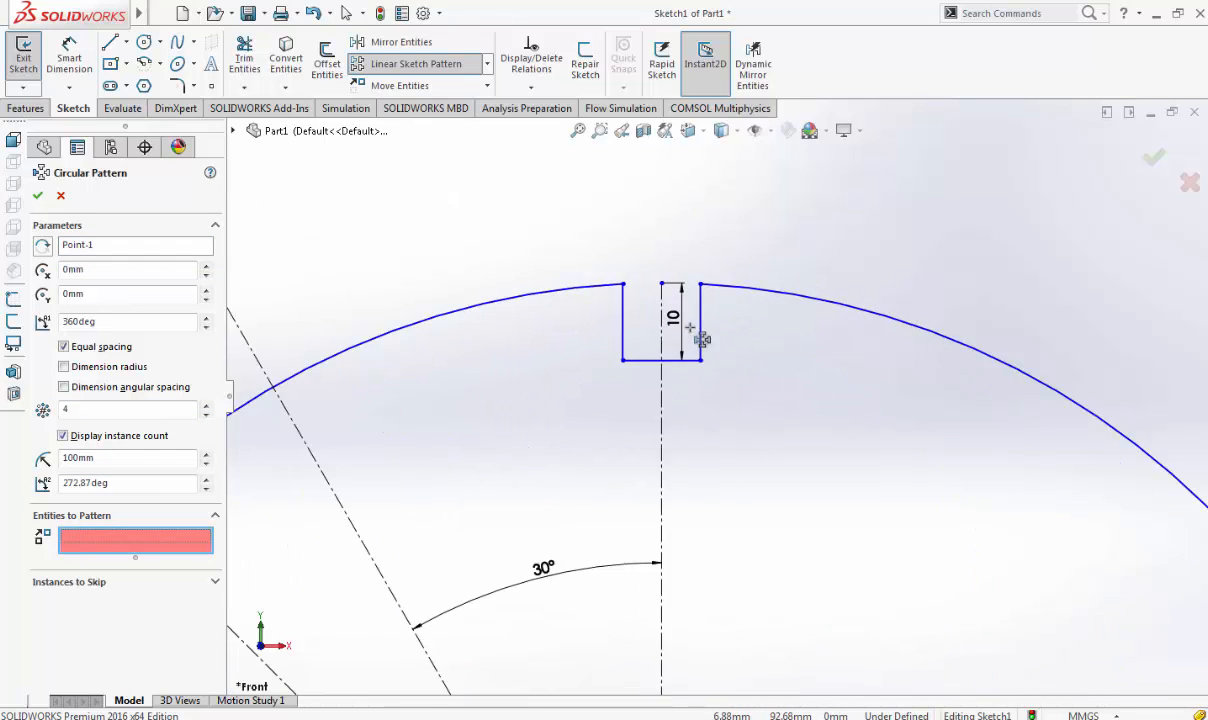
{"action": "left_click", "coordinate": [625, 335]}
{"action": "left_click", "coordinate": [718, 355]}
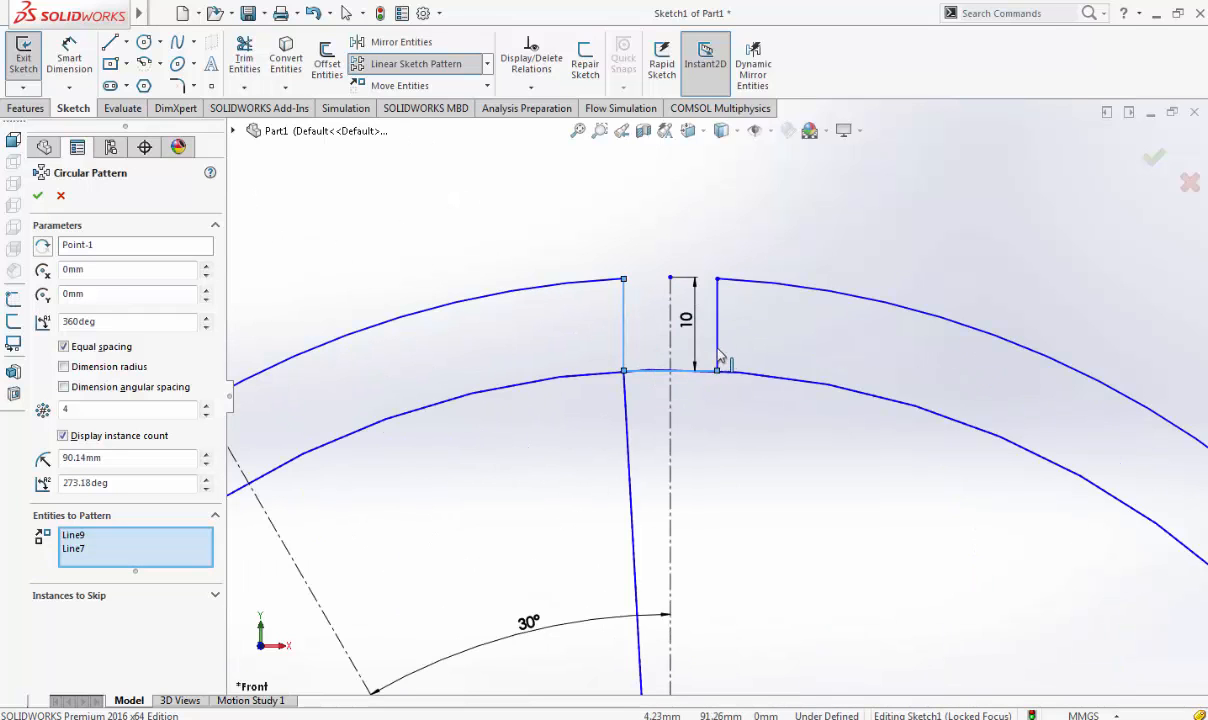
{"action": "left_click", "coordinate": [718, 348]}
{"action": "scroll", "coordinate": [722, 383], "scroll_direction": "up", "scroll_amount": 6}
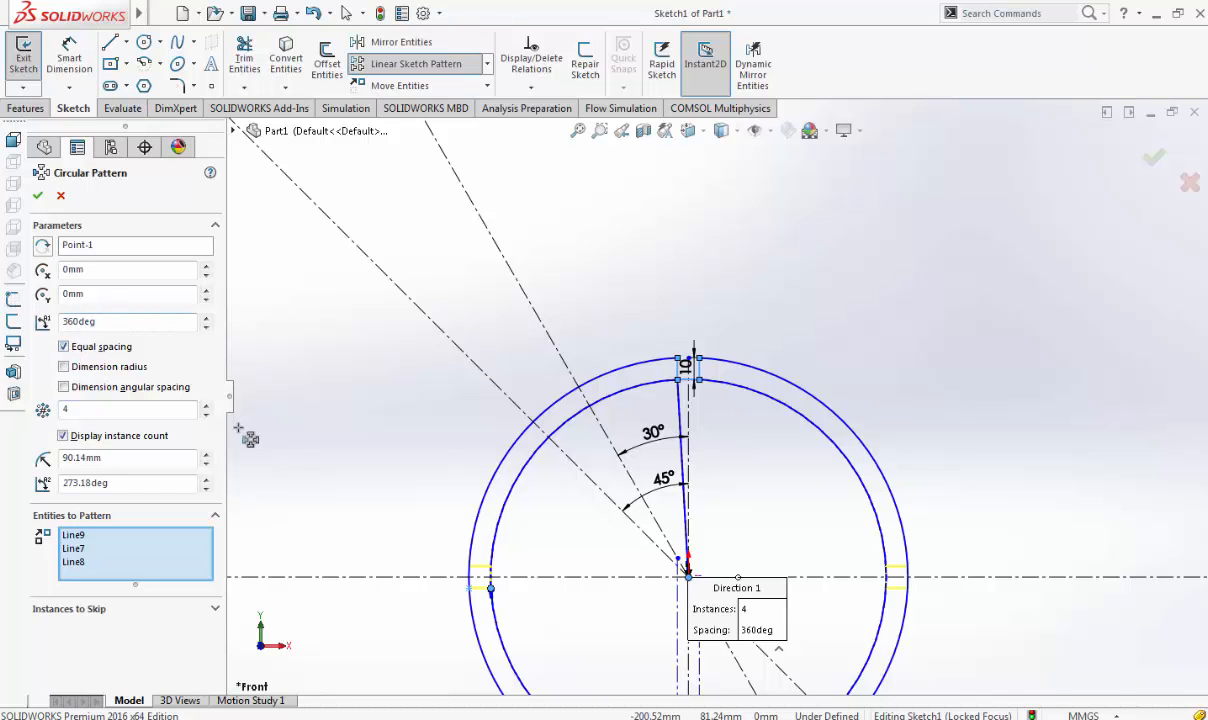
{"action": "scroll", "coordinate": [700, 415], "scroll_direction": "up", "scroll_amount": 2}
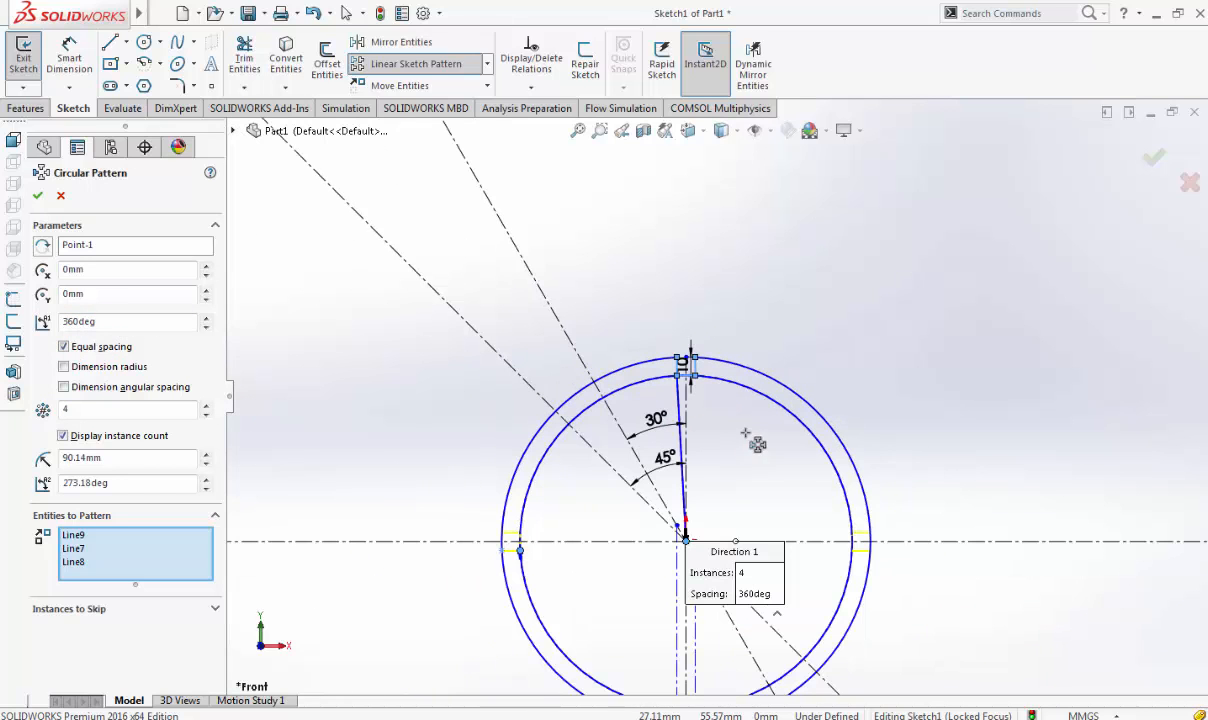
{"action": "scroll", "coordinate": [899, 547], "scroll_direction": "down", "scroll_amount": 8}
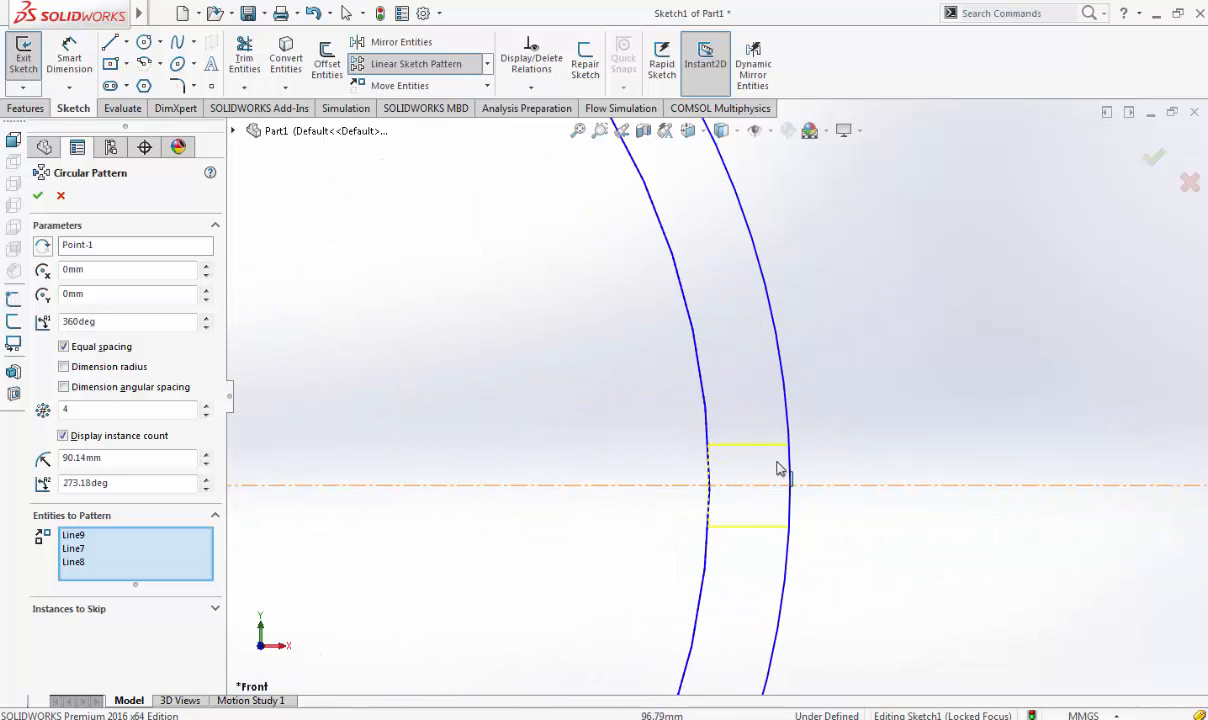
{"action": "scroll", "coordinate": [758, 462], "scroll_direction": "up", "scroll_amount": 6}
{"action": "scroll", "coordinate": [612, 451], "scroll_direction": "up", "scroll_amount": 3}
{"action": "scroll", "coordinate": [615, 340], "scroll_direction": "down", "scroll_amount": 2}
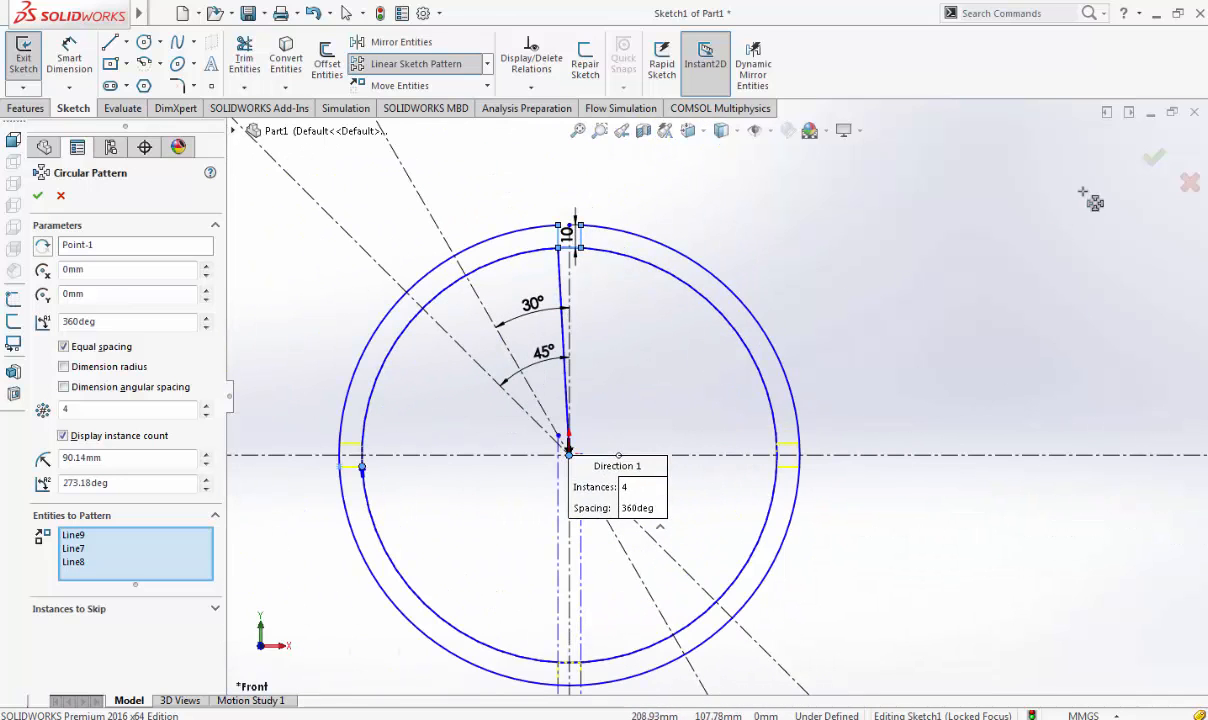
{"action": "left_click", "coordinate": [1154, 158]}
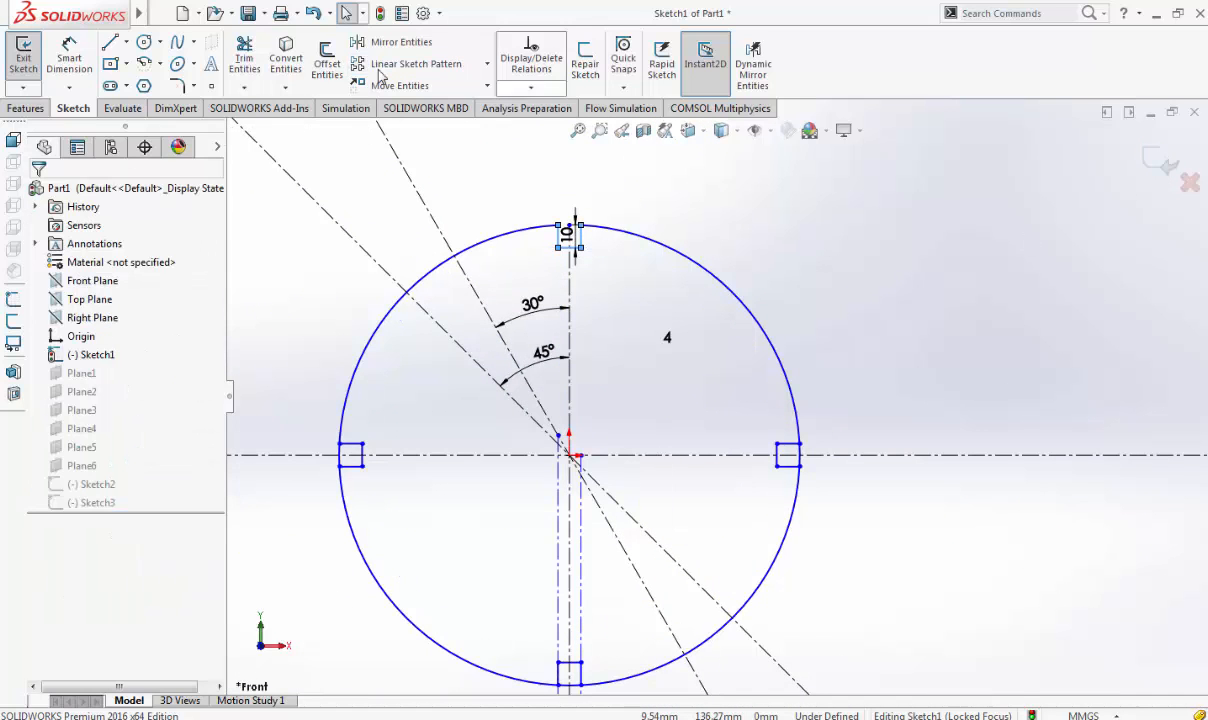
Trim away the circle's arcs across the openings of the three patterned notches
{"action": "left_click", "coordinate": [244, 57]}
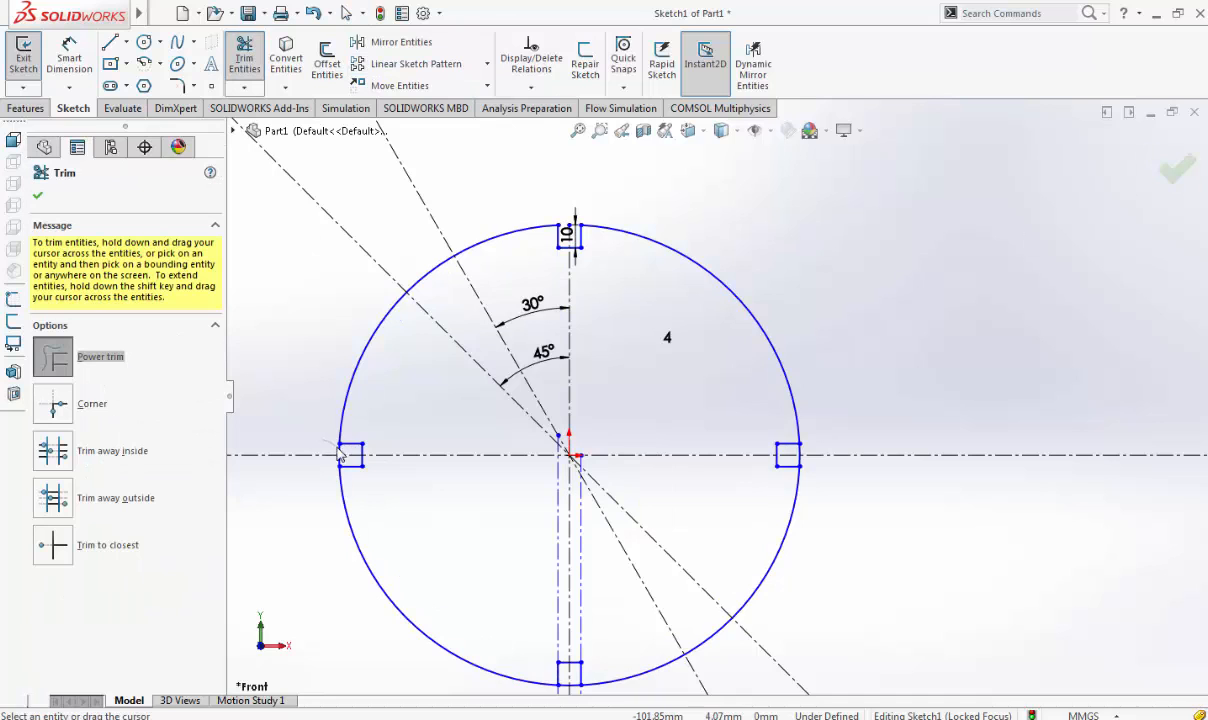
{"action": "scroll", "coordinate": [620, 650], "scroll_direction": "down", "scroll_amount": 3}
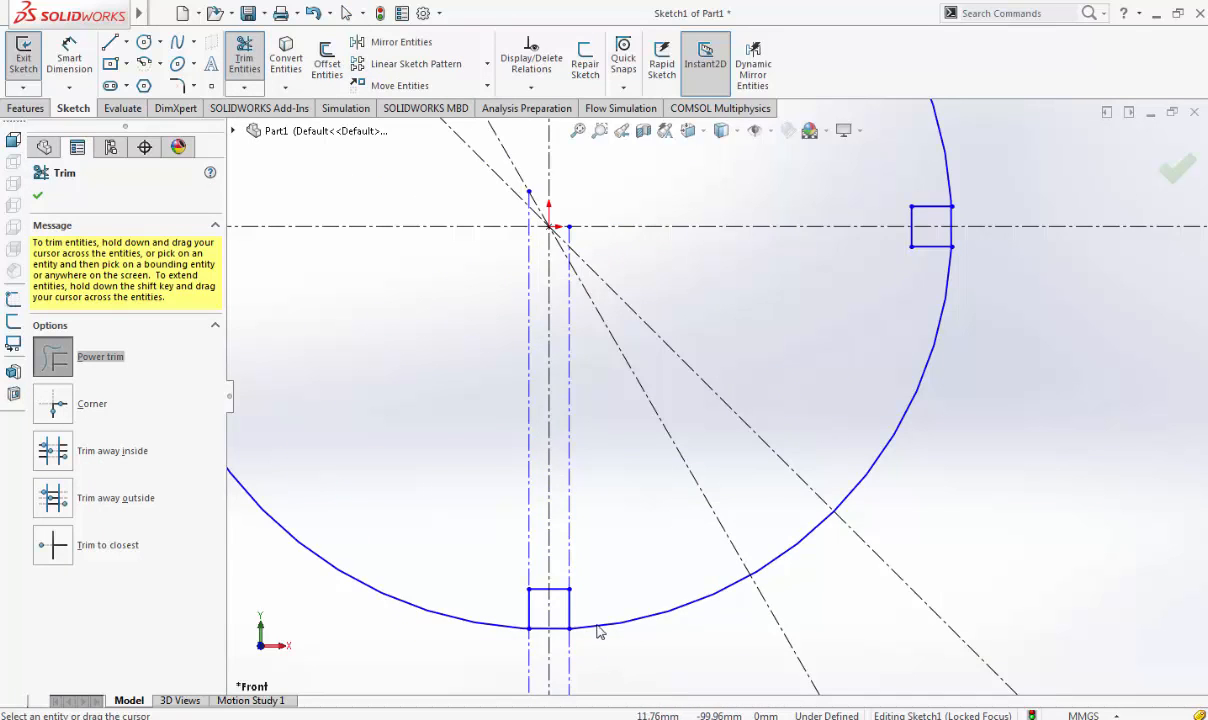
{"action": "scroll", "coordinate": [600, 625], "scroll_direction": "down", "scroll_amount": 2}
{"action": "left_click_drag", "start_coordinate": [561, 609], "coordinate": [519, 648]}
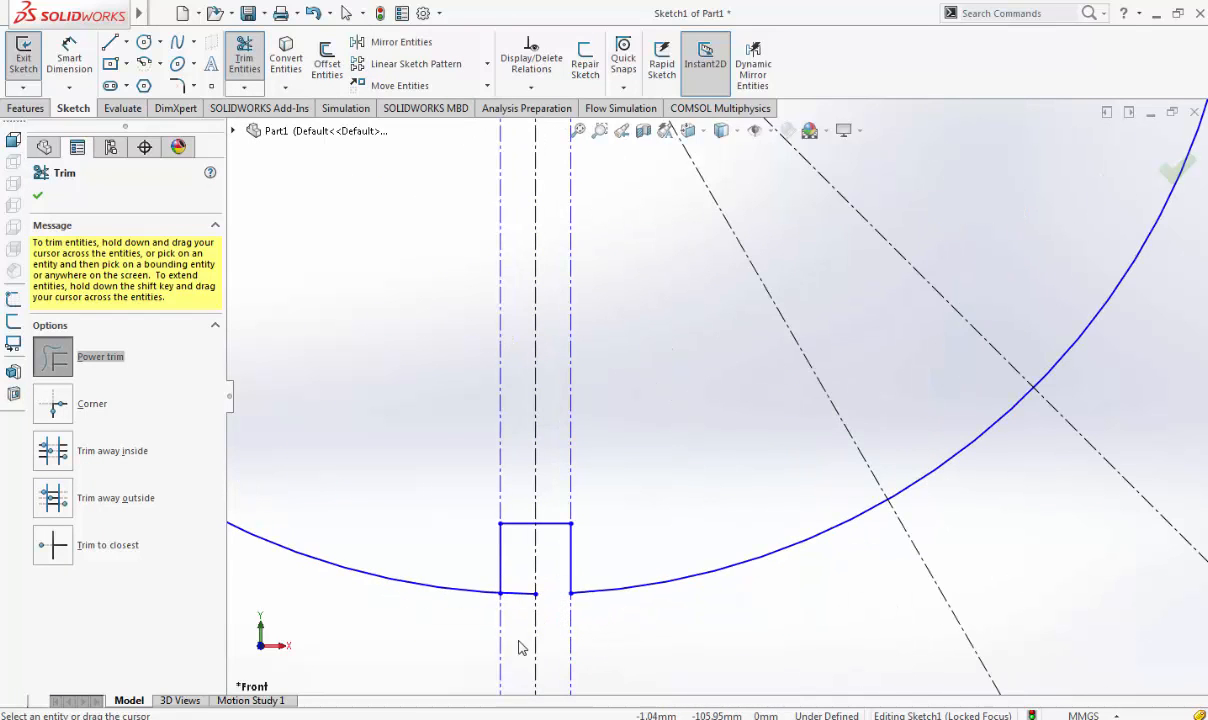
{"action": "scroll", "coordinate": [867, 273], "scroll_direction": "up", "scroll_amount": 5}
{"action": "scroll", "coordinate": [828, 326], "scroll_direction": "down", "scroll_amount": 5}
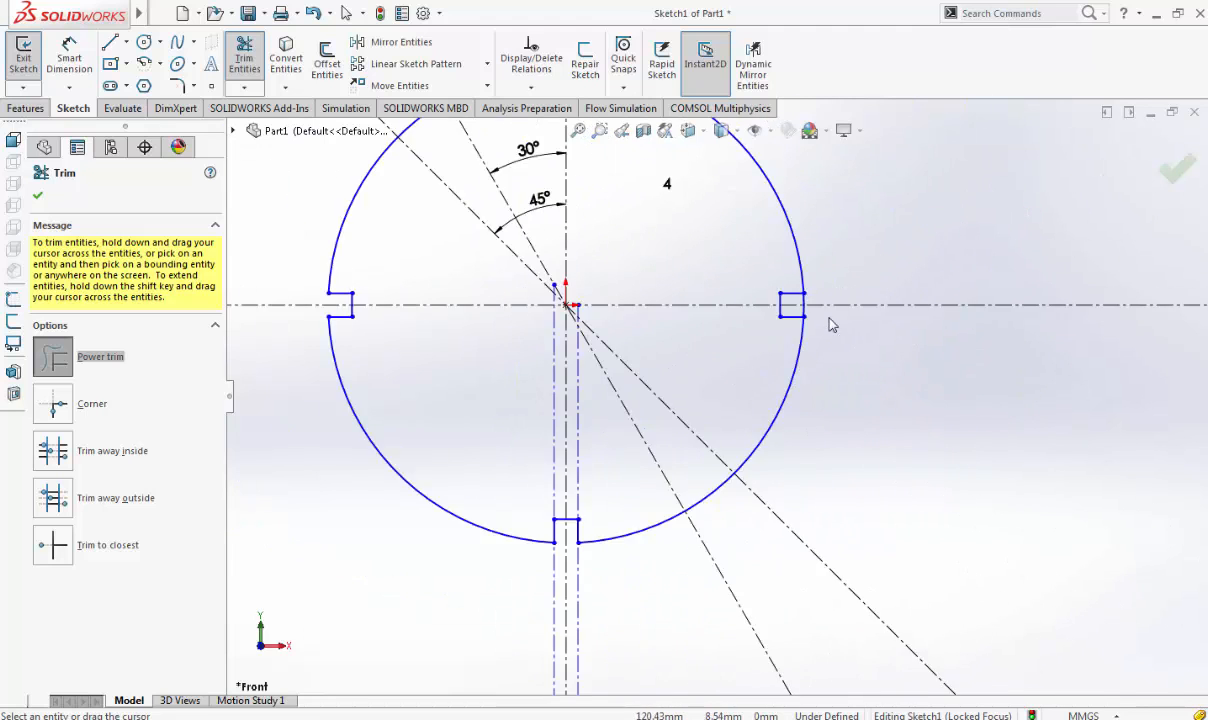
{"action": "mouse_move", "coordinate": [741, 326]}
{"action": "left_mouse_down"}
{"action": "mouse_move", "coordinate": [708, 336]}
{"action": "mouse_move", "coordinate": [698, 359]}
{"action": "left_mouse_up"}
{"action": "scroll", "coordinate": [611, 459], "scroll_direction": "up", "scroll_amount": 6}
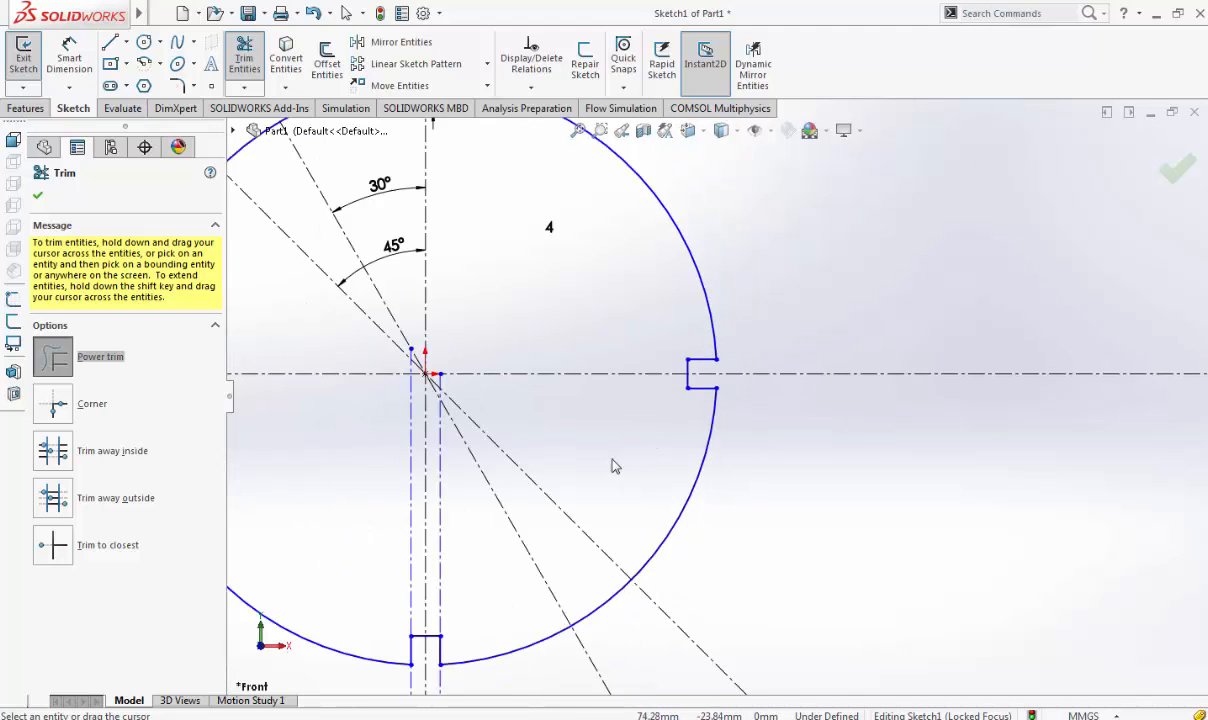
{"action": "scroll", "coordinate": [598, 463], "scroll_direction": "down", "scroll_amount": 3}
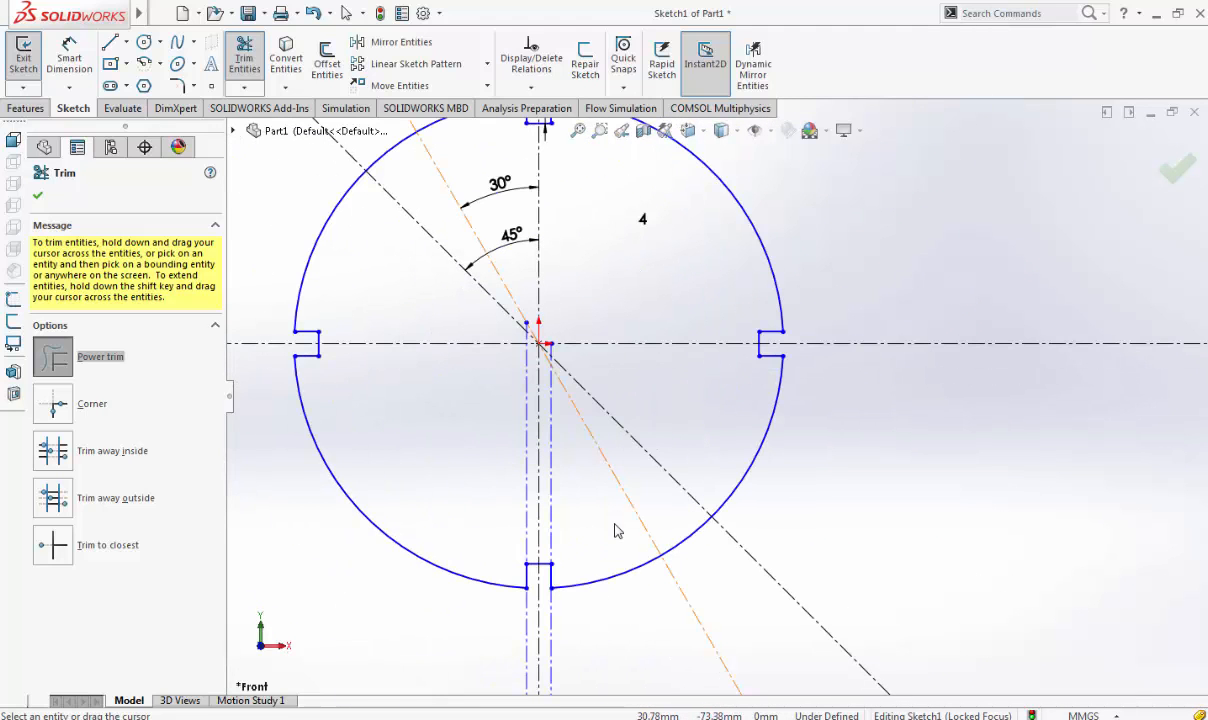
{"action": "key", "text": "Escape"}
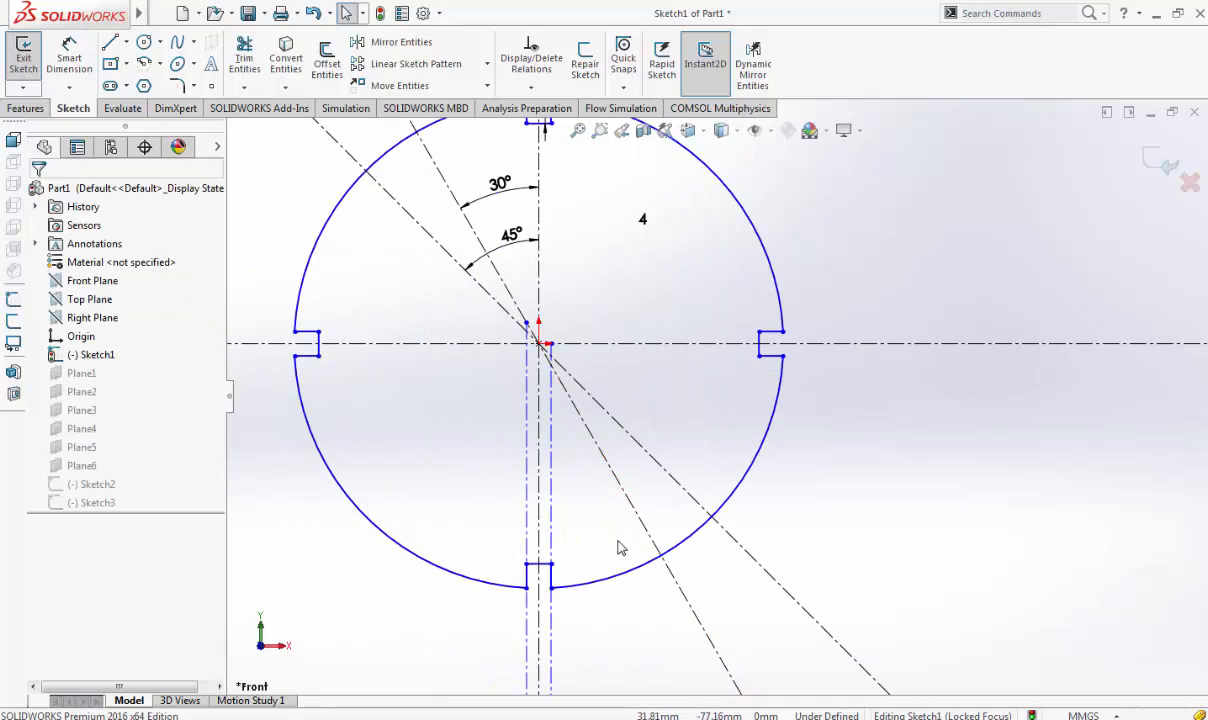
Delete the two vertical construction lines running down from the origin on either side of the vertical centerline
{"action": "left_click", "coordinate": [551, 497]}
{"action": "key", "text": "Delete"}
{"action": "left_click", "coordinate": [526, 467]}
{"action": "key", "text": "Delete"}
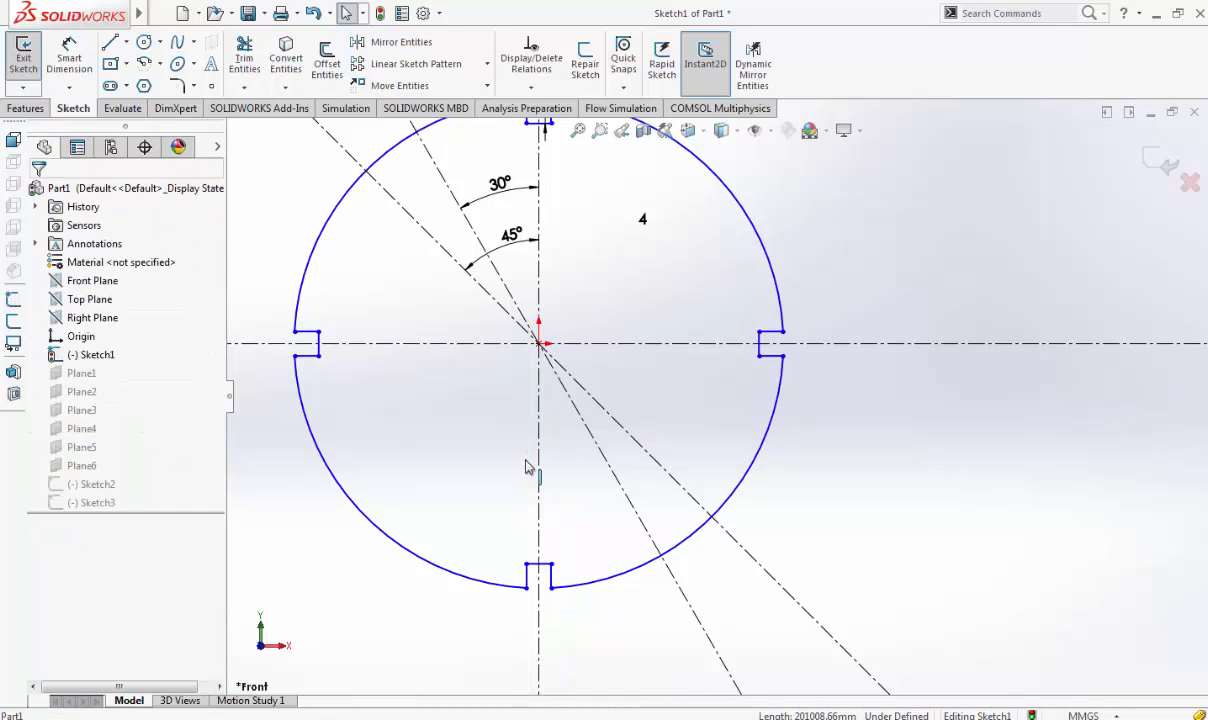
{"action": "scroll", "coordinate": [637, 365], "scroll_direction": "up", "scroll_amount": 2}
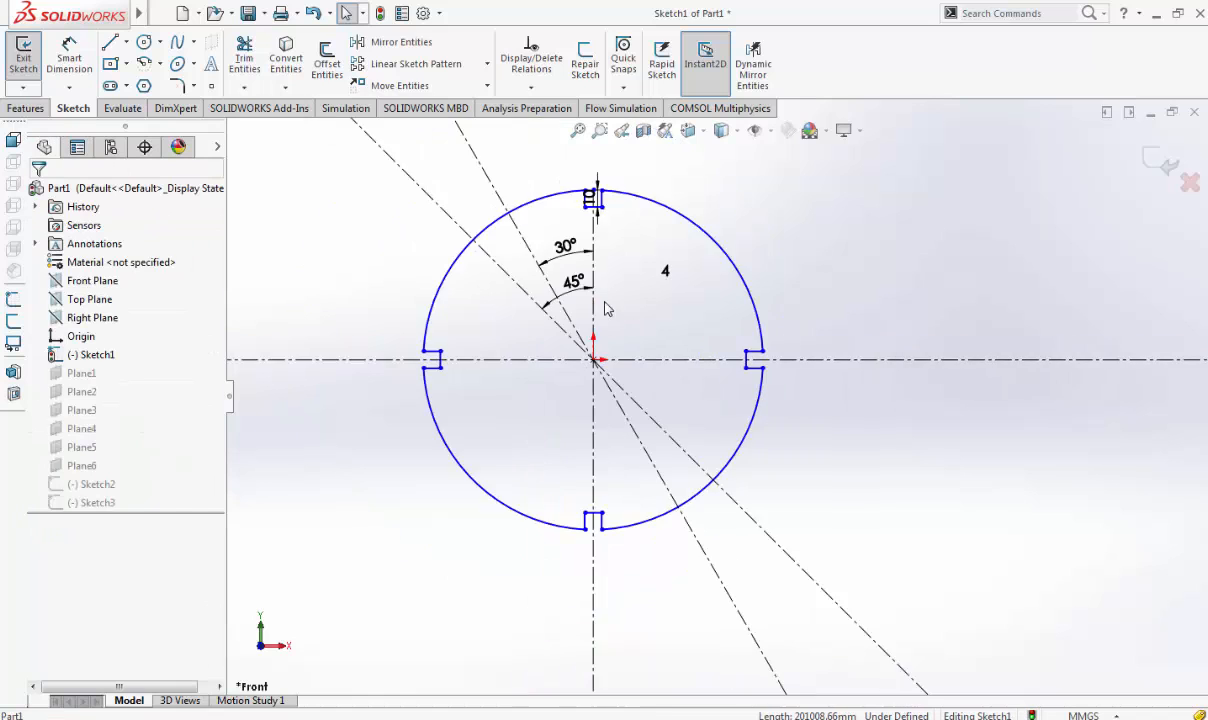
Sketch a short, finite construction line from the circle inward, just beside the 30° centerline on its side nearer the top notch
{"action": "scroll", "coordinate": [555, 245], "scroll_direction": "down", "scroll_amount": 8}
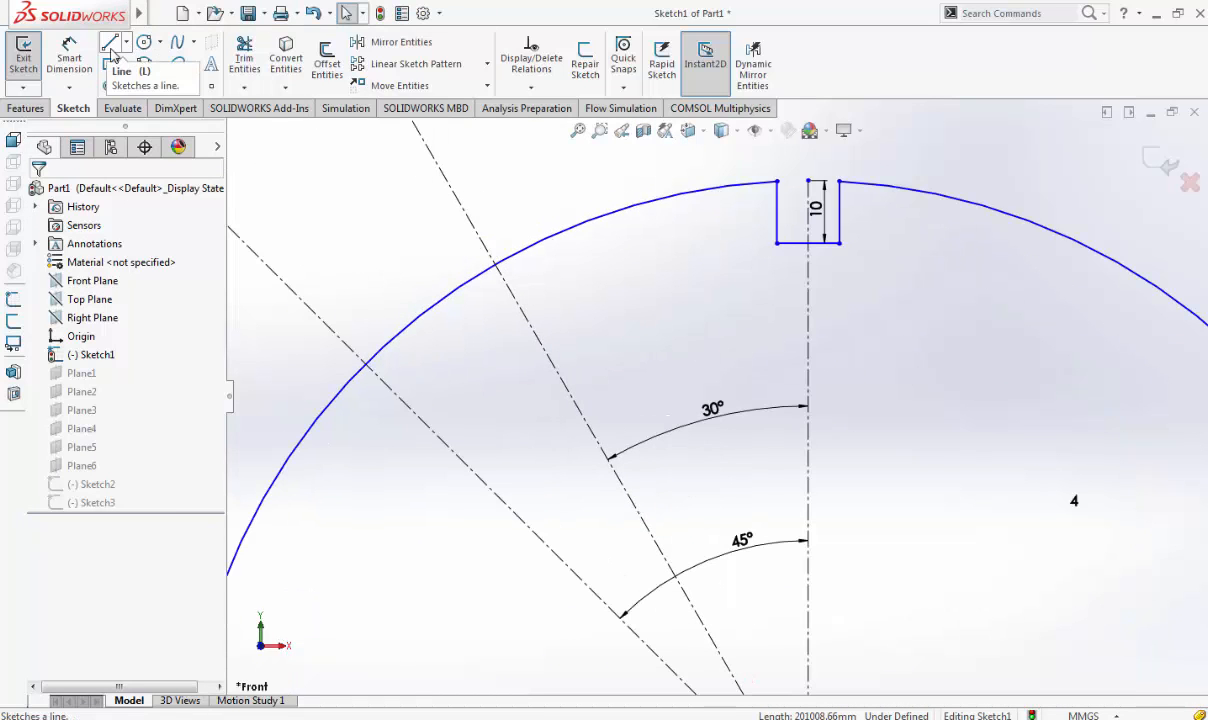
{"action": "left_click", "coordinate": [111, 48]}
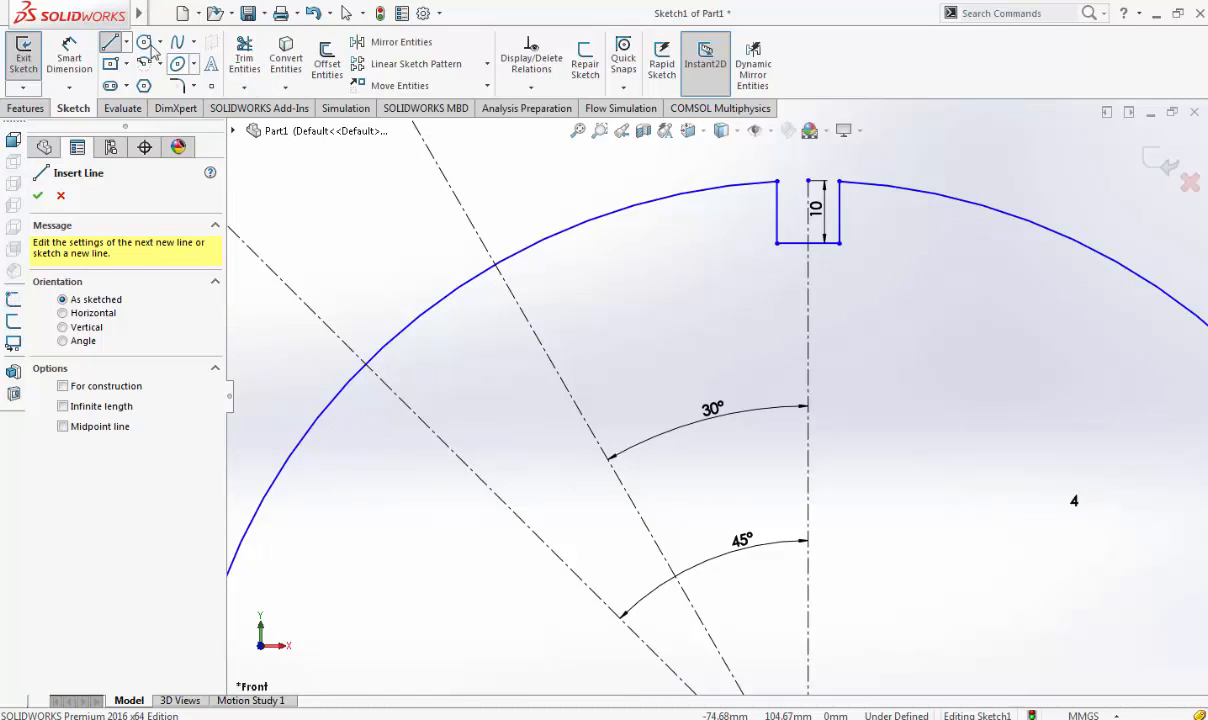
{"action": "left_click", "coordinate": [127, 47]}
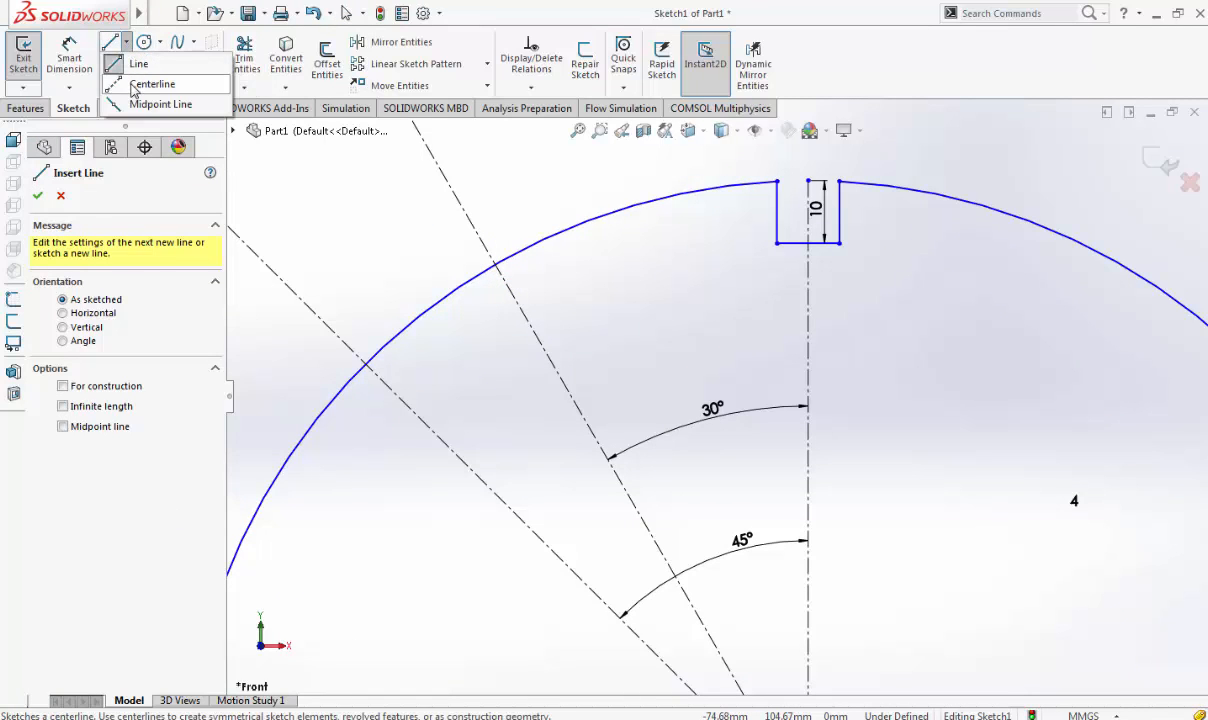
{"action": "left_click", "coordinate": [130, 85]}
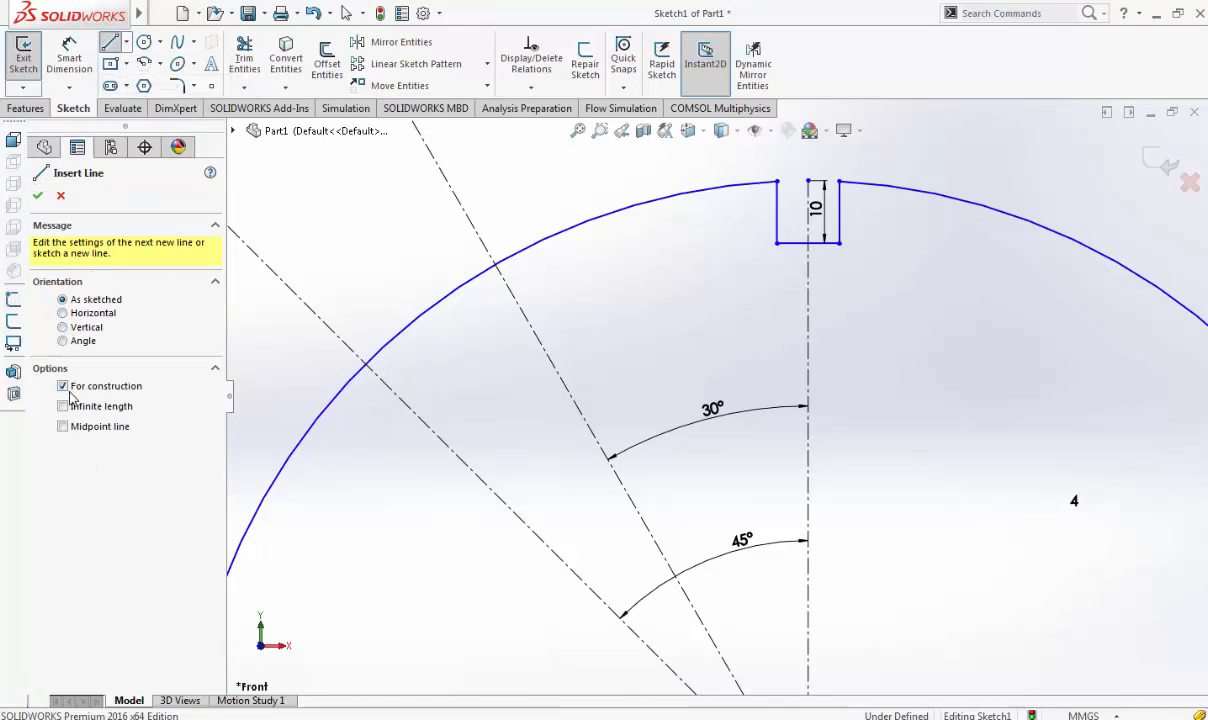
{"action": "left_click", "coordinate": [65, 408]}
{"action": "scroll", "coordinate": [728, 639], "scroll_direction": "down", "scroll_amount": 2}
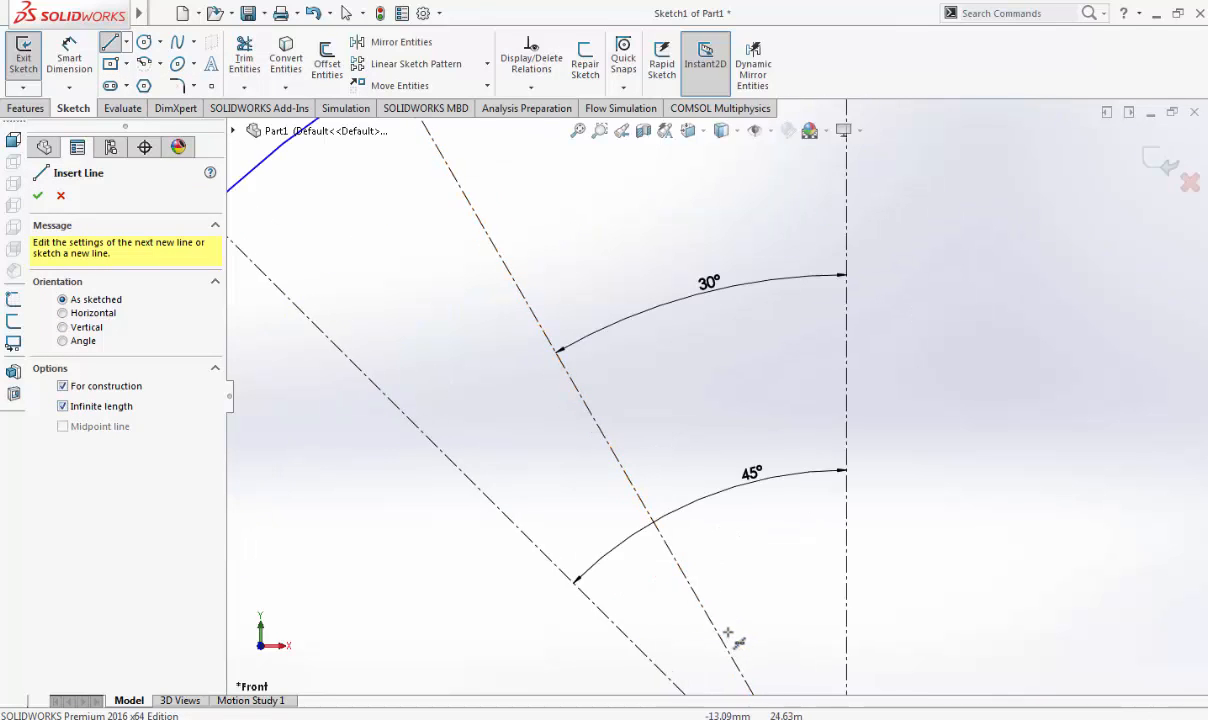
{"action": "scroll", "coordinate": [726, 632], "scroll_direction": "up", "scroll_amount": 3}
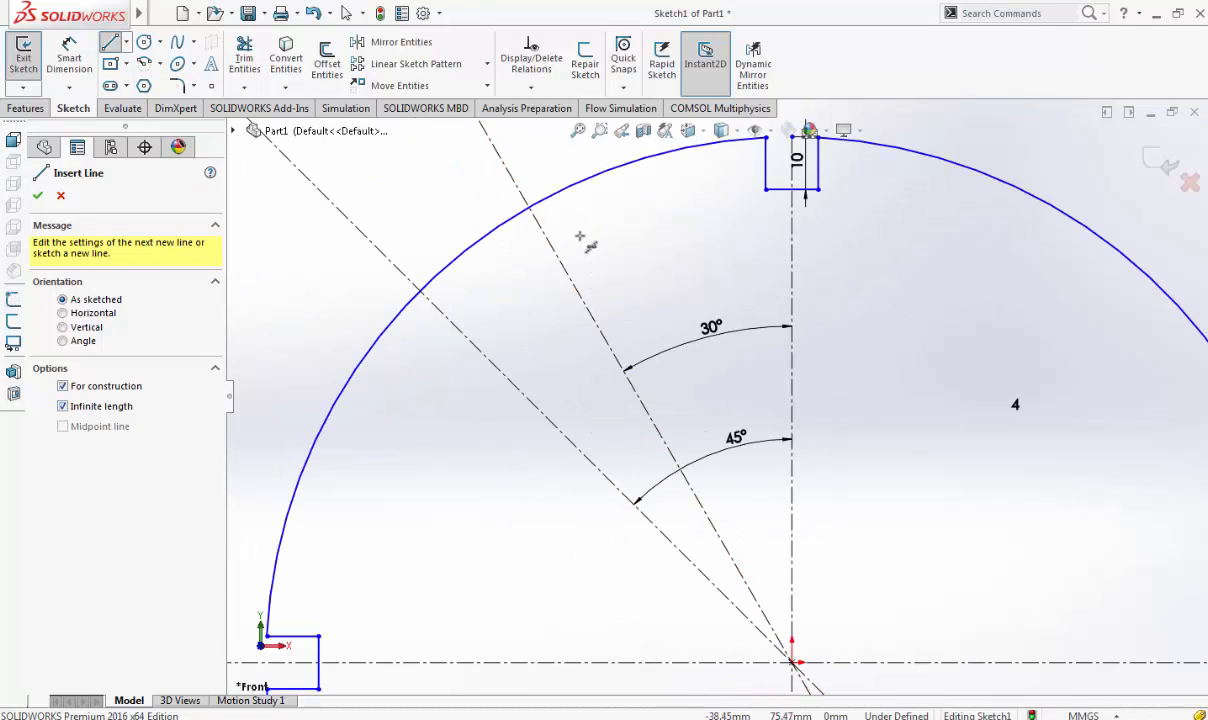
{"action": "scroll", "coordinate": [533, 222], "scroll_direction": "down", "scroll_amount": 2}
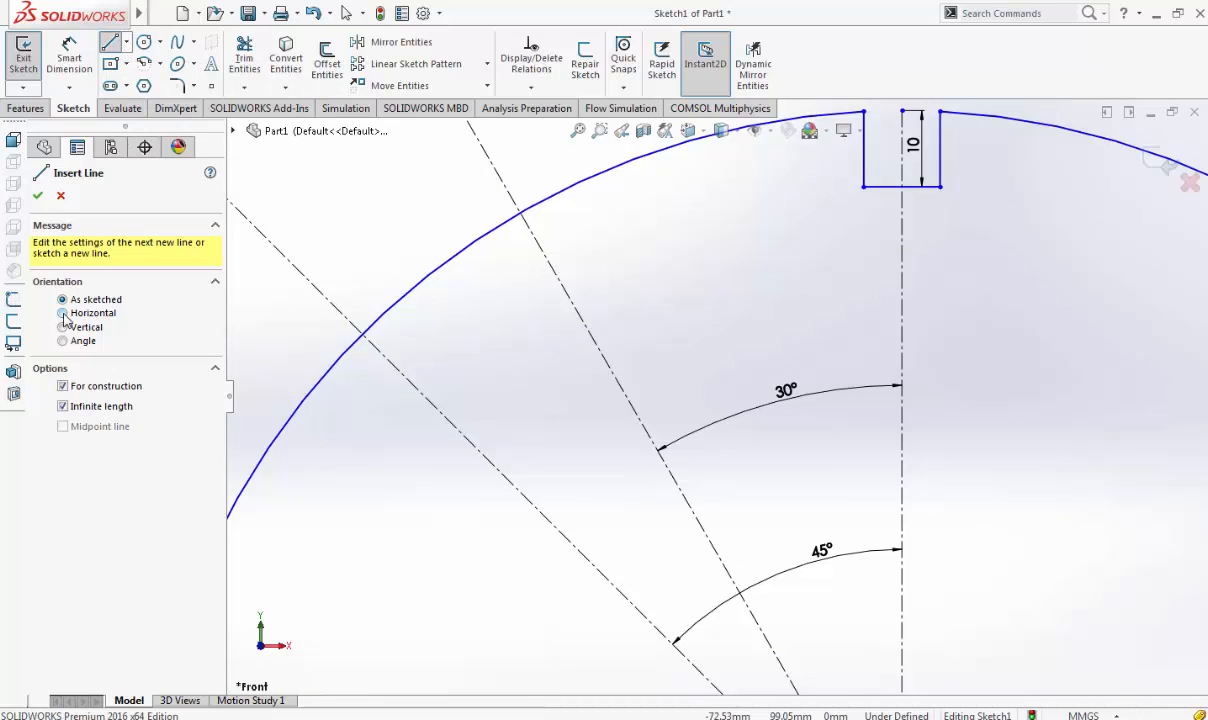
{"action": "left_click", "coordinate": [63, 406]}
{"action": "scroll", "coordinate": [545, 245], "scroll_direction": "down", "scroll_amount": 2}
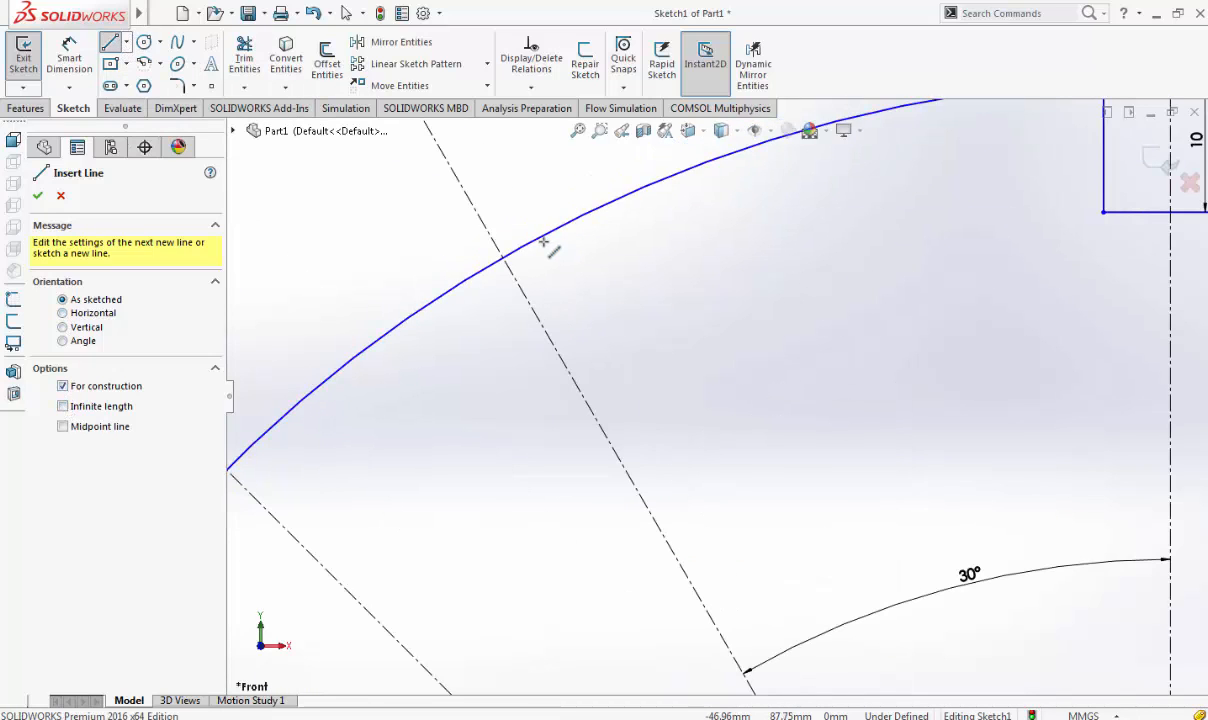
{"action": "left_click", "coordinate": [545, 235]}
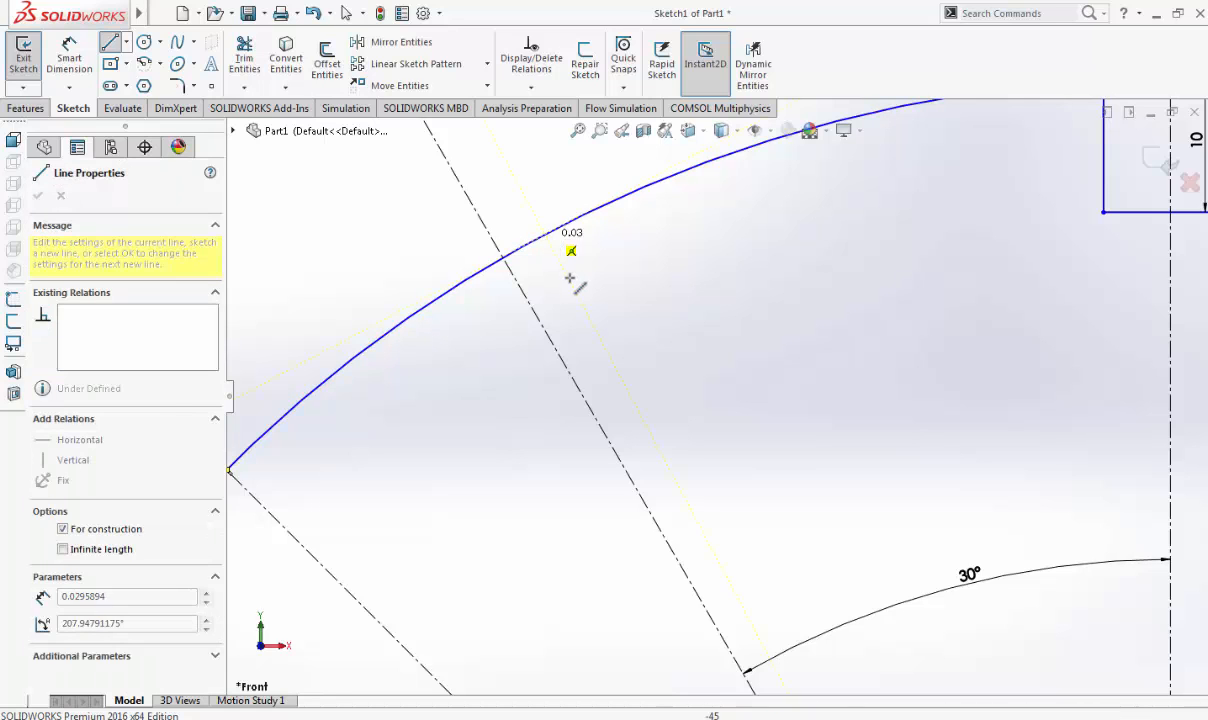
{"action": "left_click", "coordinate": [576, 292]}
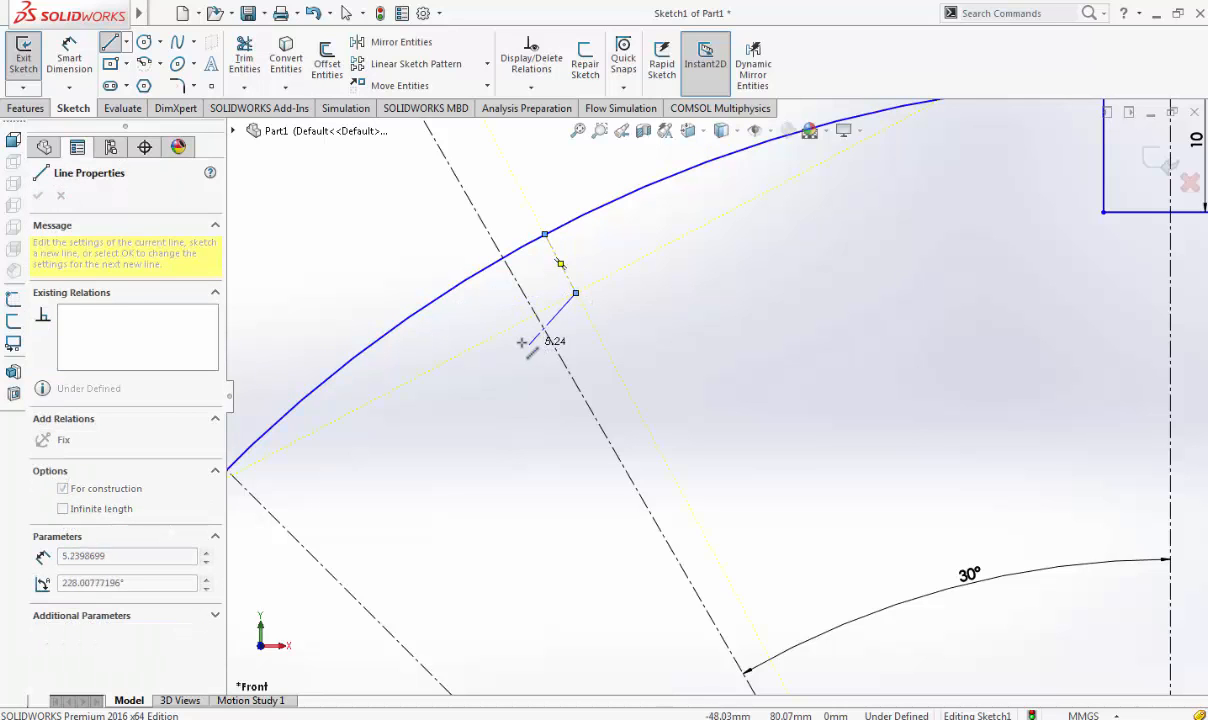
{"action": "key", "text": "Escape"}
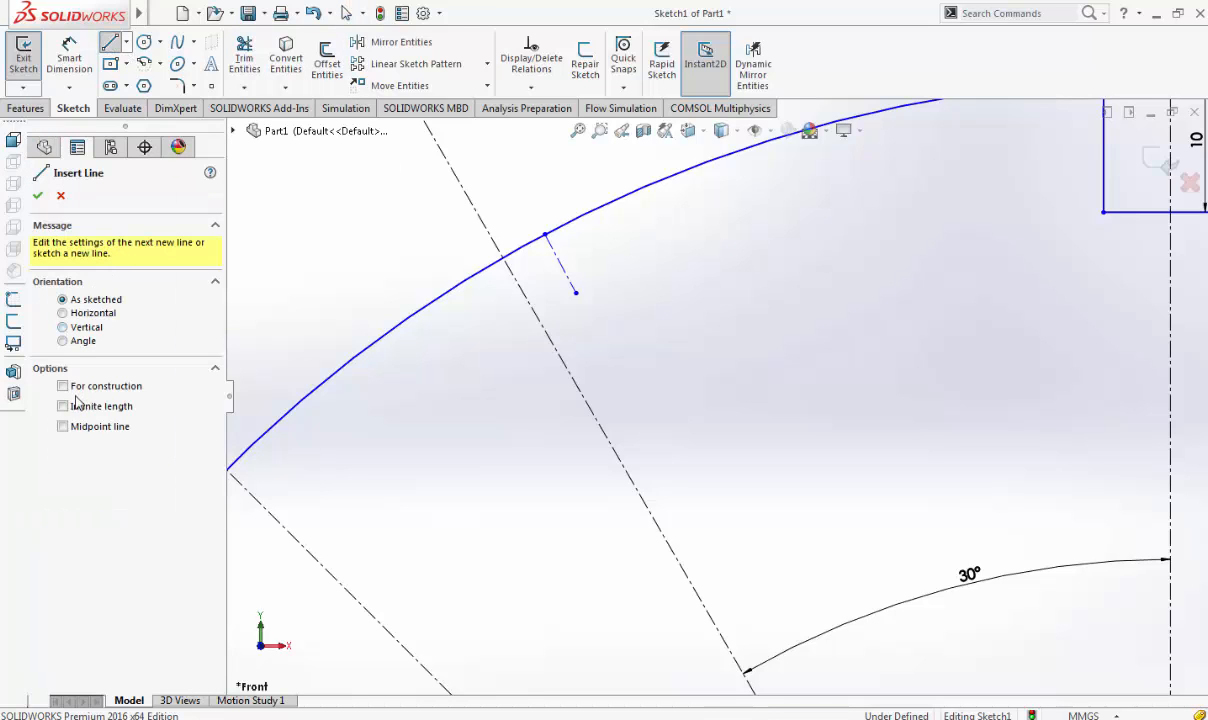
Sketch a construction line about 5.1 mm long from the circle inward, beside the 30° centerline on its side away from the top notch
{"action": "left_click", "coordinate": [141, 389]}
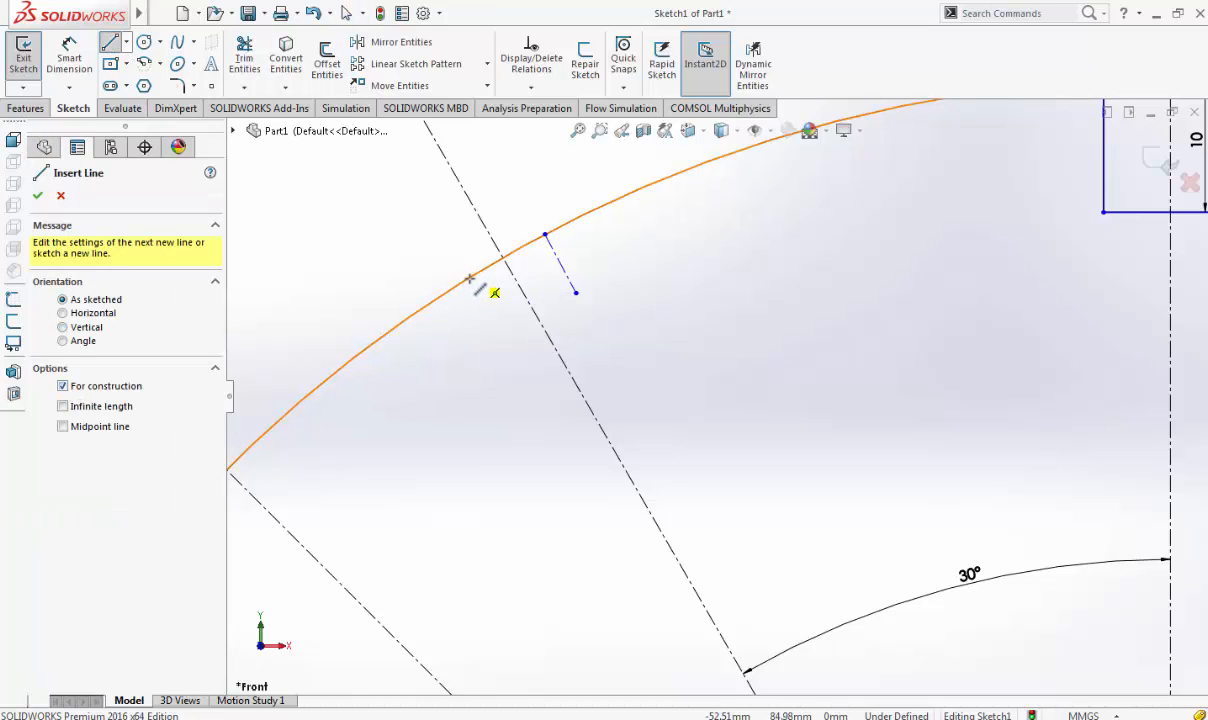
{"action": "left_click", "coordinate": [469, 279]}
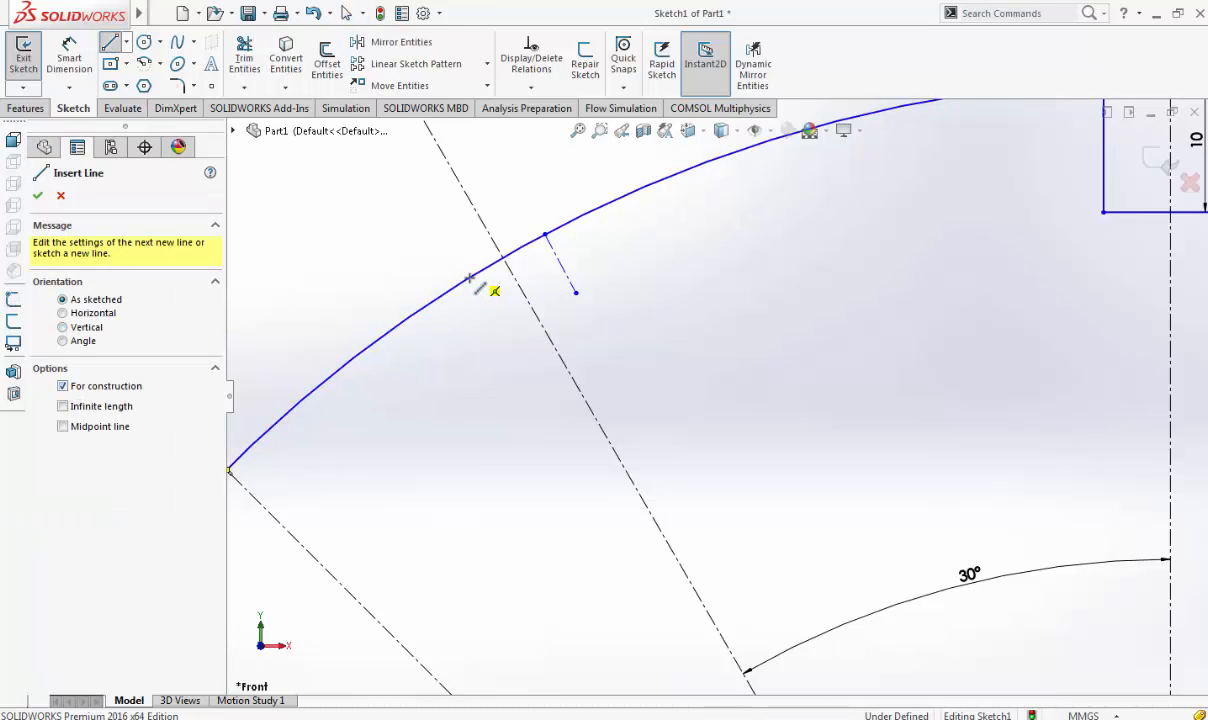
{"action": "left_click", "coordinate": [500, 337]}
{"action": "key", "text": "Escape"}
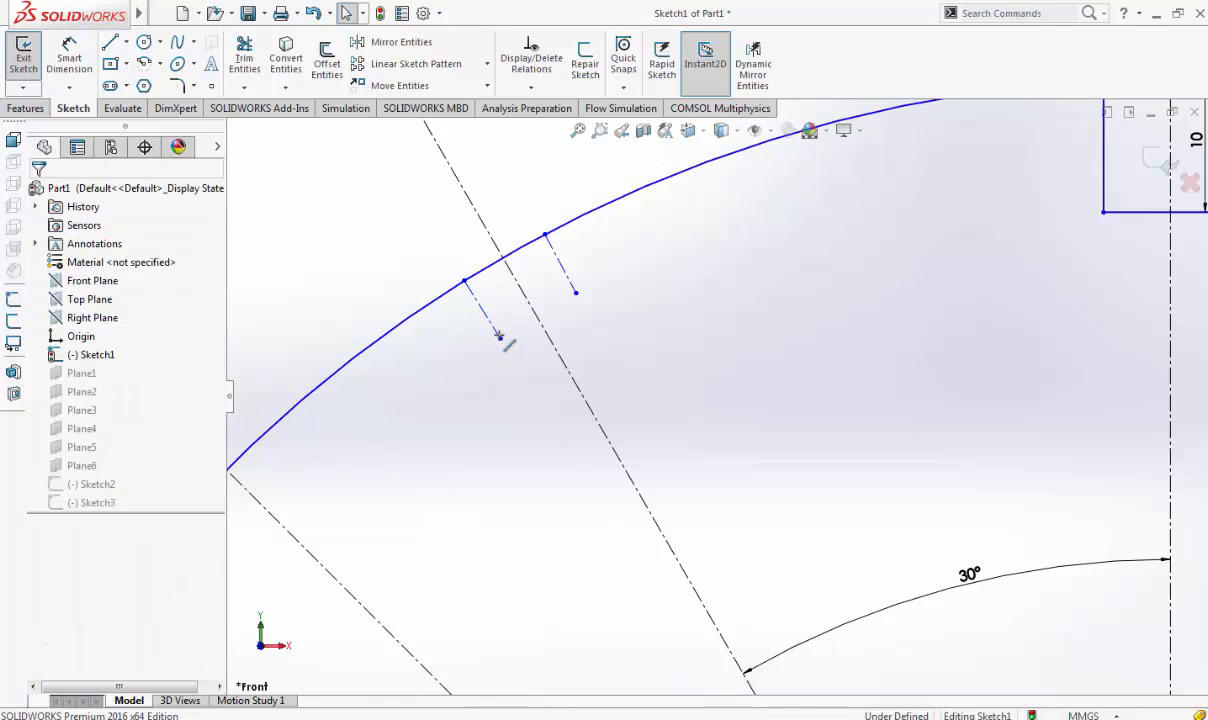
Try to make both short construction lines parallel to the 30° centerline in a single relation, and undo it
{"action": "left_click", "coordinate": [498, 336]}
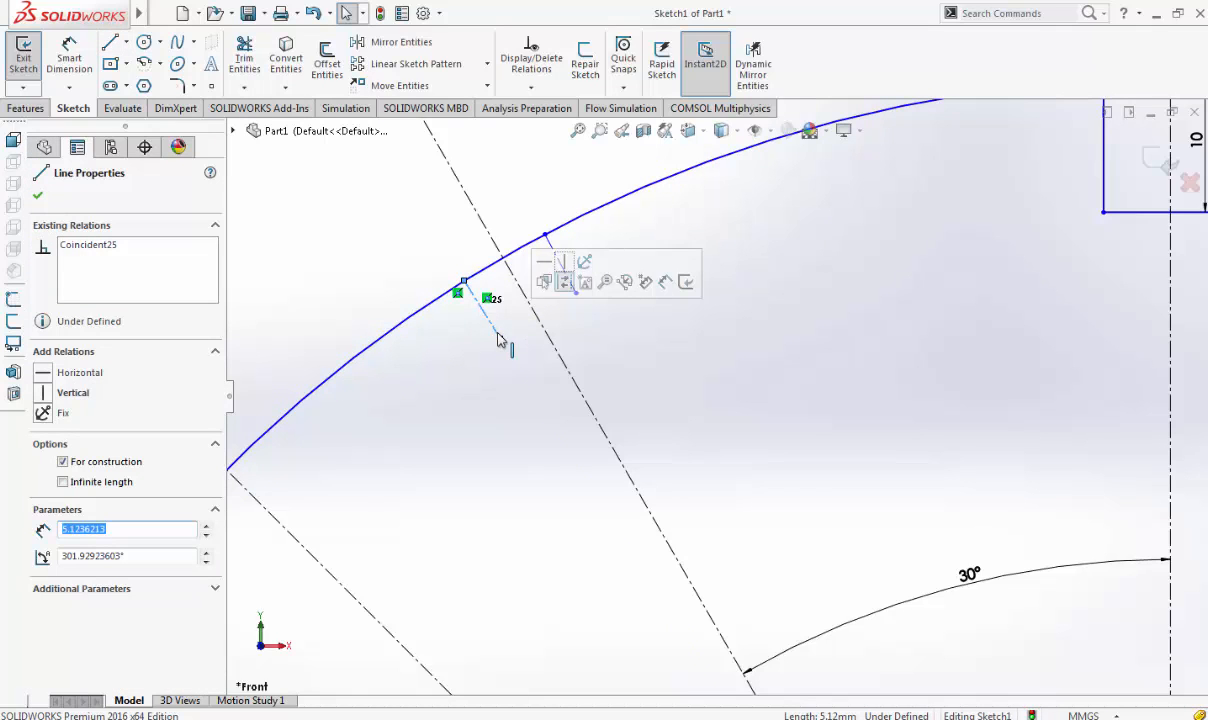
{"action": "left_click", "coordinate": [559, 263], "text": "ctrl"}
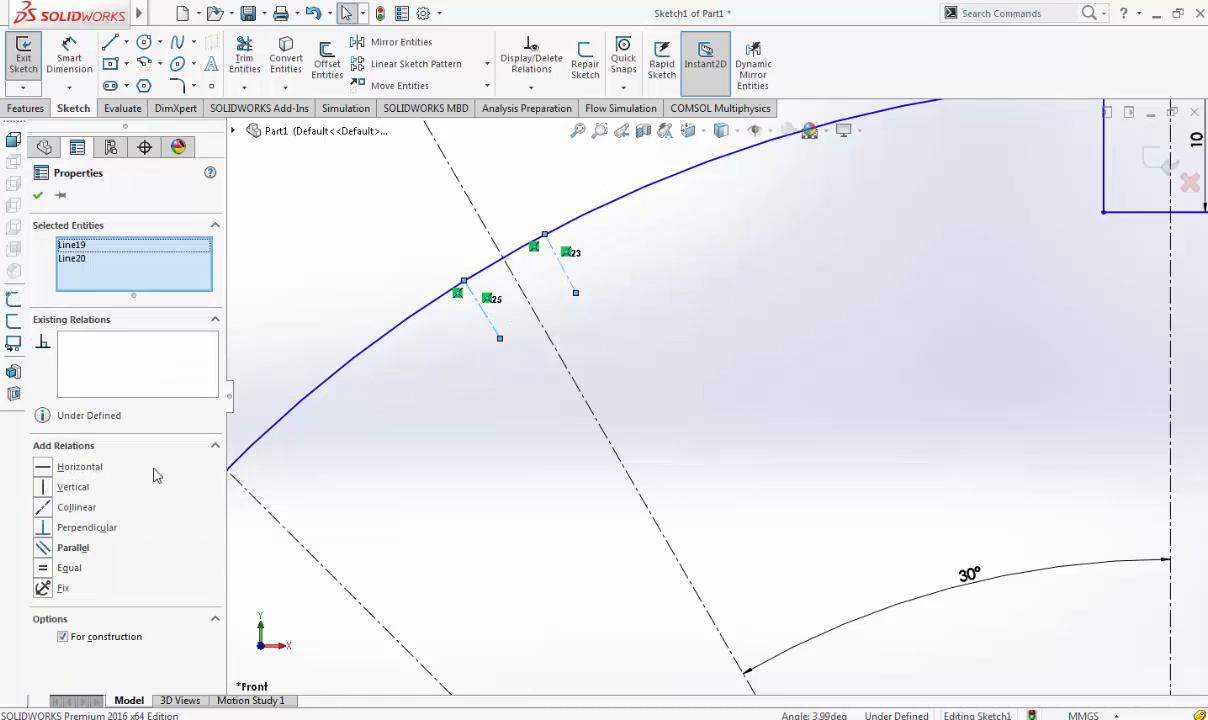
{"action": "left_click", "coordinate": [567, 380], "text": "ctrl"}
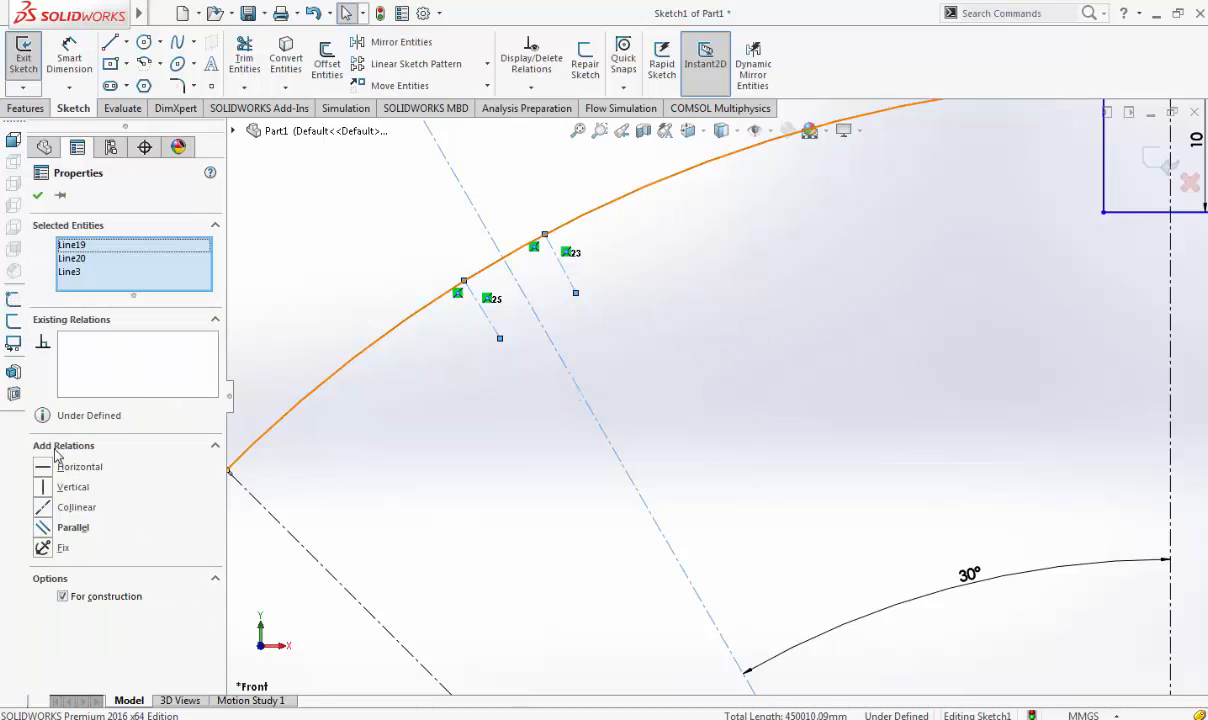
{"action": "left_click", "coordinate": [55, 530]}
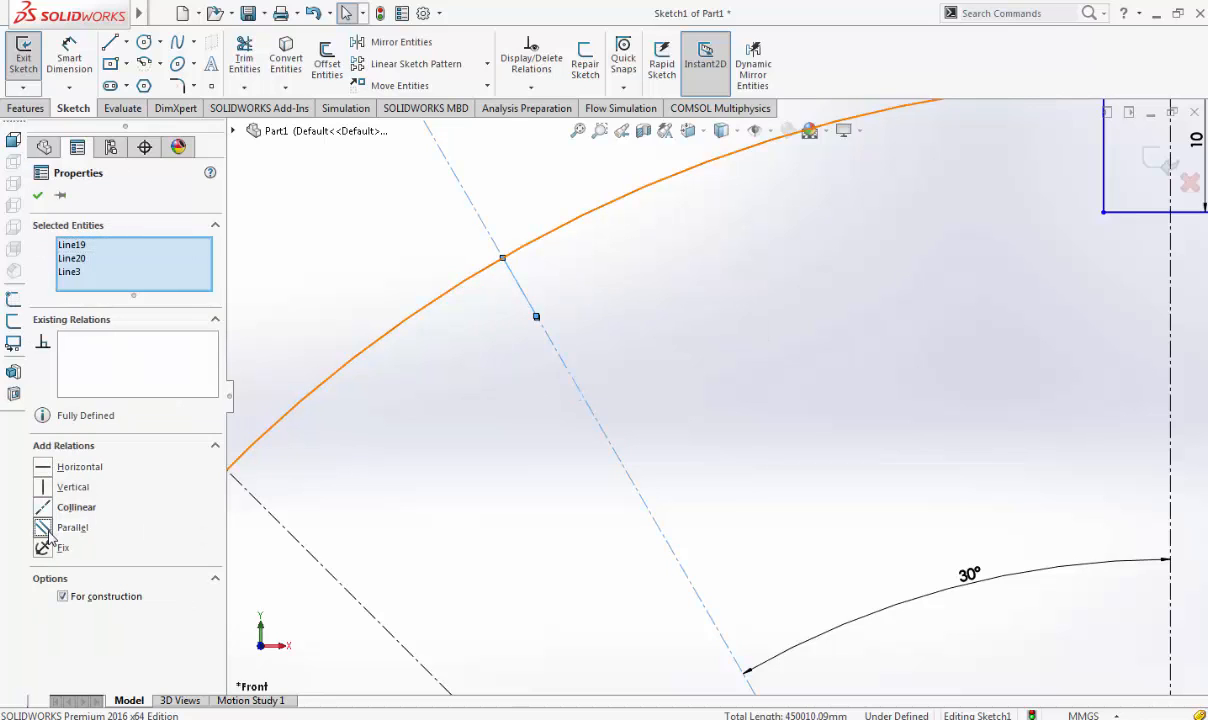
{"action": "key", "text": "ctrl+z"}
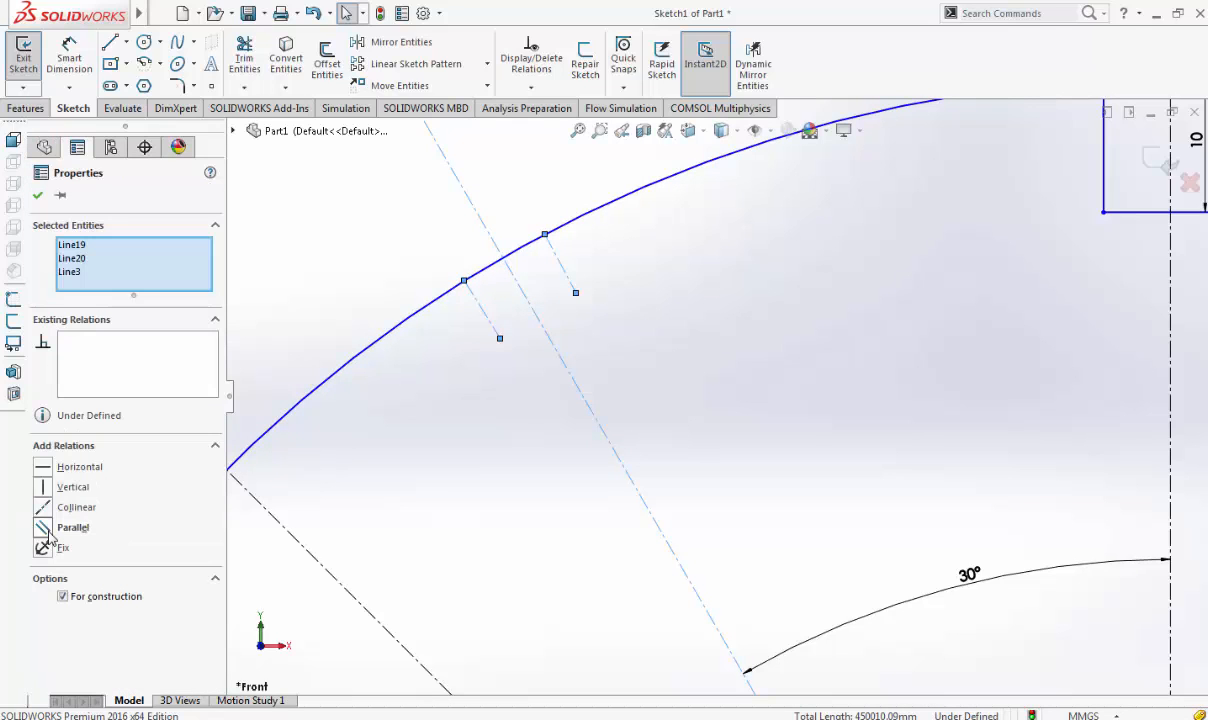
{"action": "left_click", "coordinate": [645, 350]}
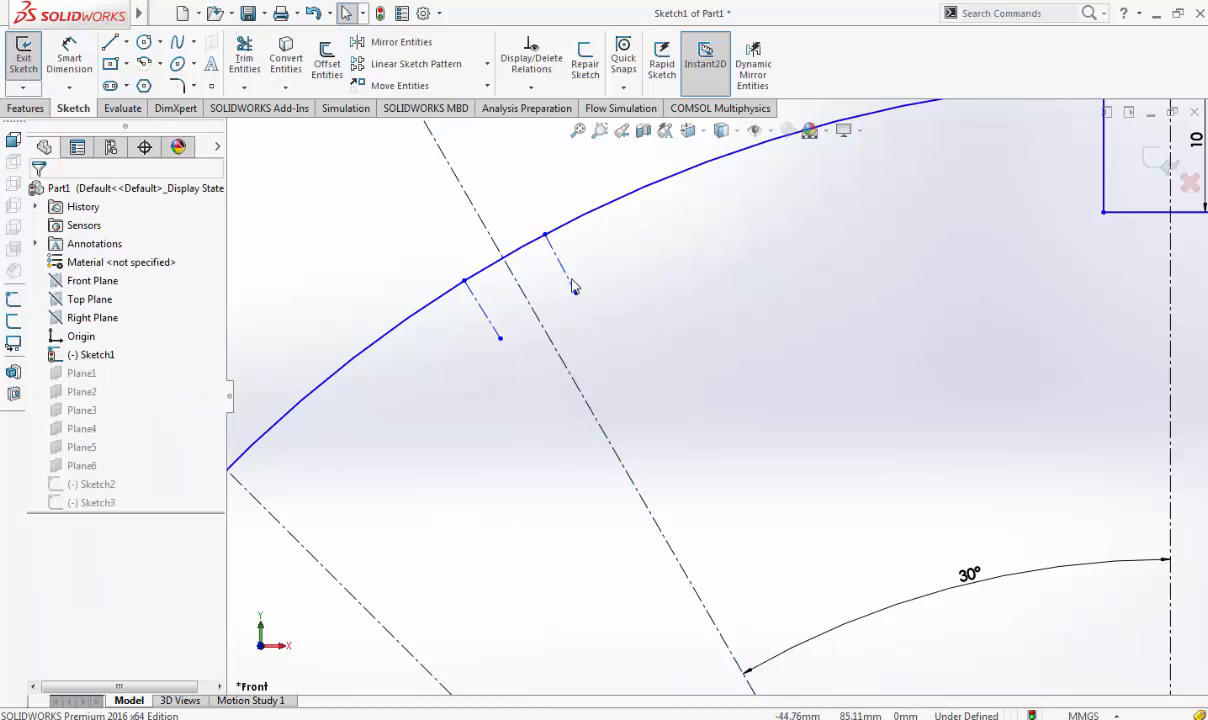
Try to make only the short construction line nearer the top notch parallel to the 30° centerline, and undo it
{"action": "left_click", "coordinate": [568, 289]}
{"action": "left_click", "coordinate": [547, 335], "text": "ctrl"}
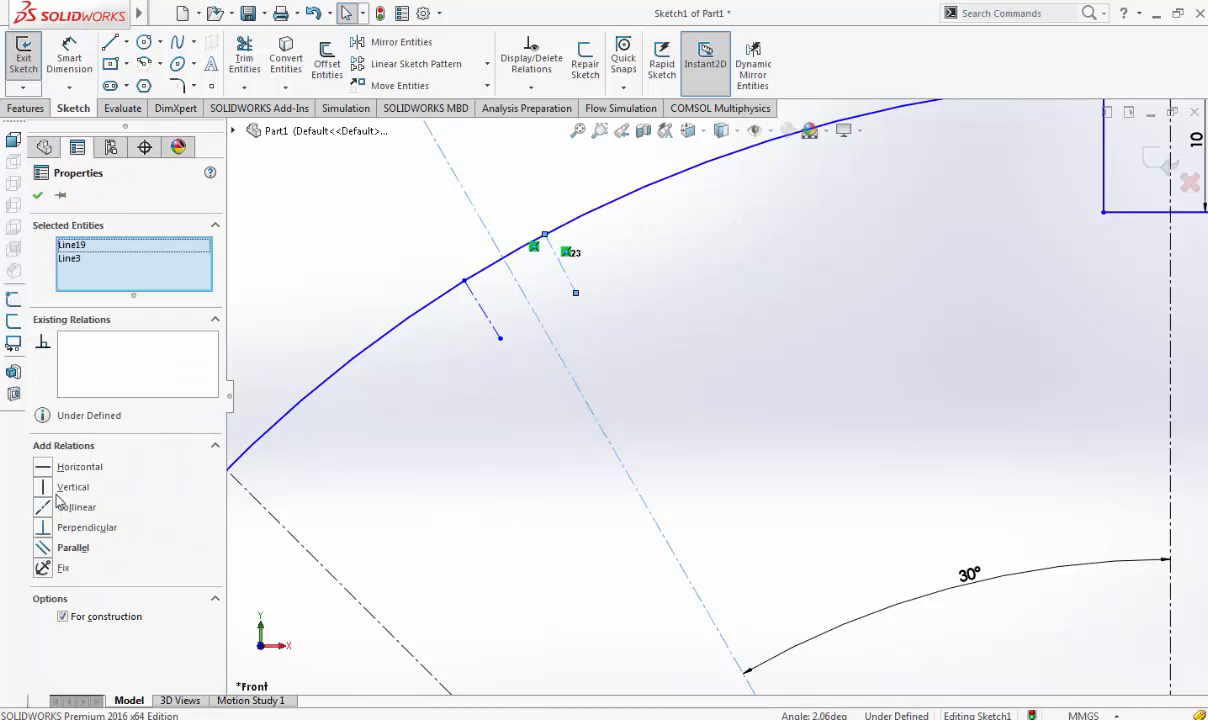
{"action": "left_click", "coordinate": [70, 548]}
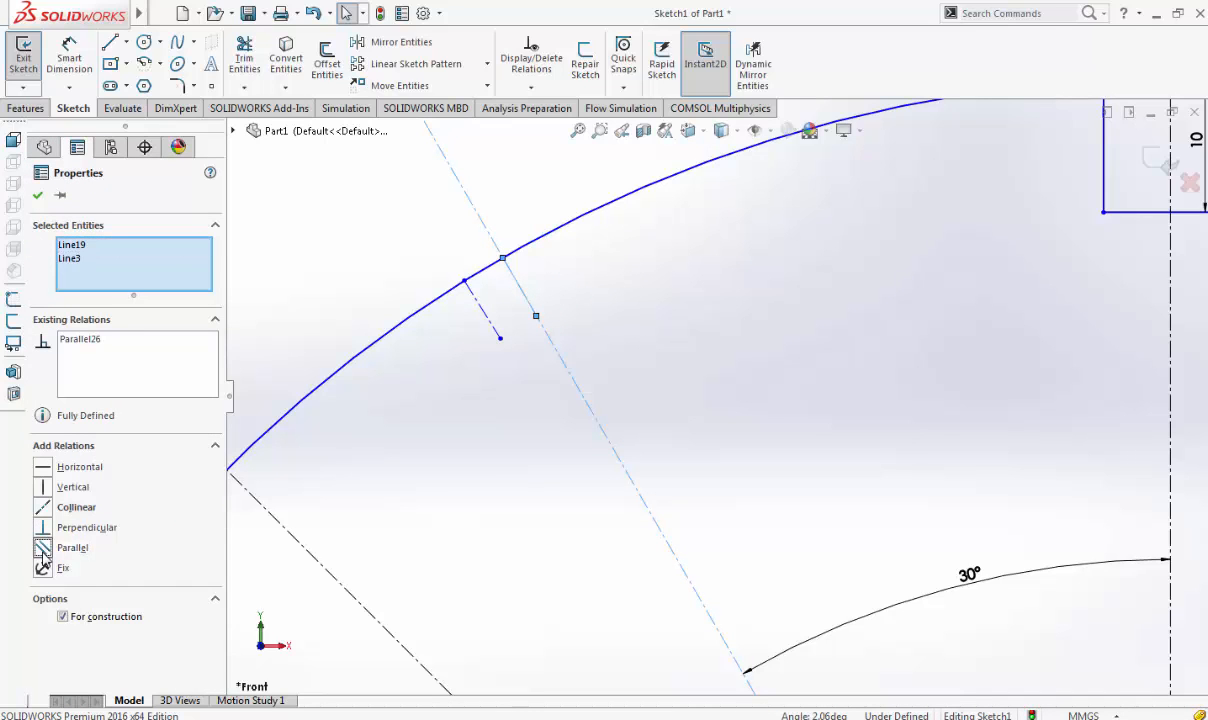
{"action": "left_click", "coordinate": [38, 197]}
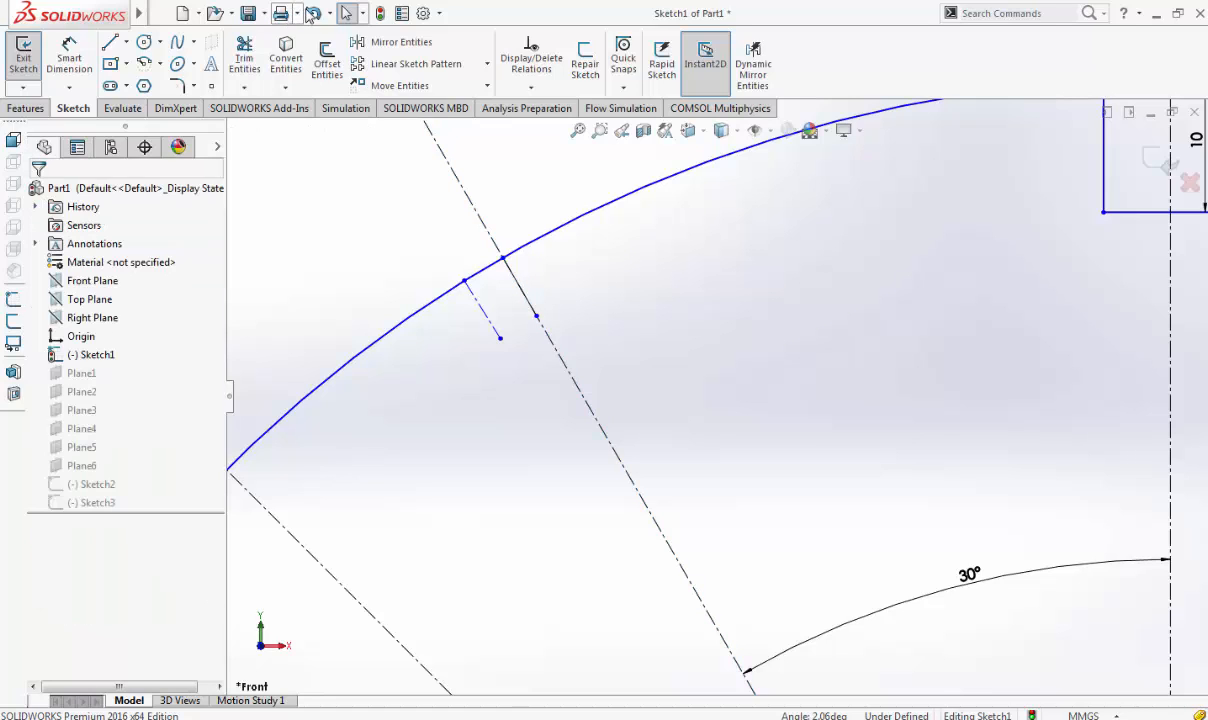
{"action": "left_click", "coordinate": [312, 14]}
{"action": "left_click", "coordinate": [315, 16]}
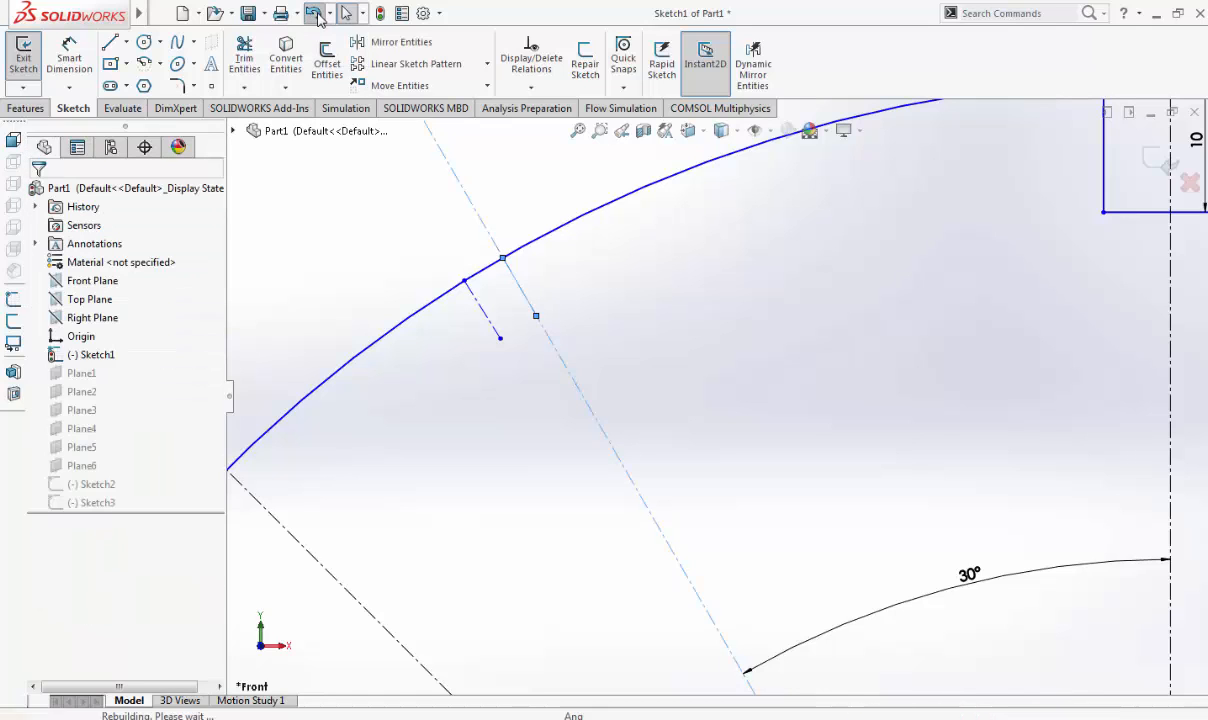
{"action": "left_click", "coordinate": [635, 295]}
Delete the two short construction lines on either side of the 30° centerline
{"action": "scroll", "coordinate": [638, 298], "scroll_direction": "down", "scroll_amount": 1}
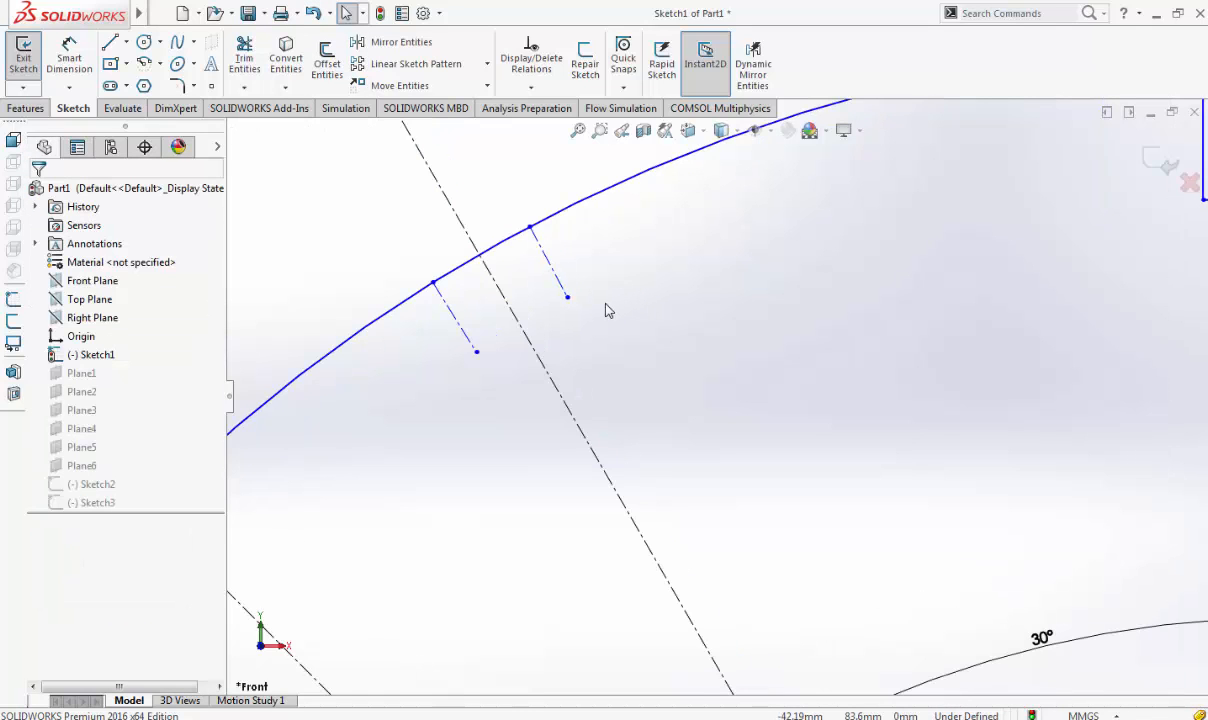
{"action": "scroll", "coordinate": [606, 309], "scroll_direction": "down", "scroll_amount": 1}
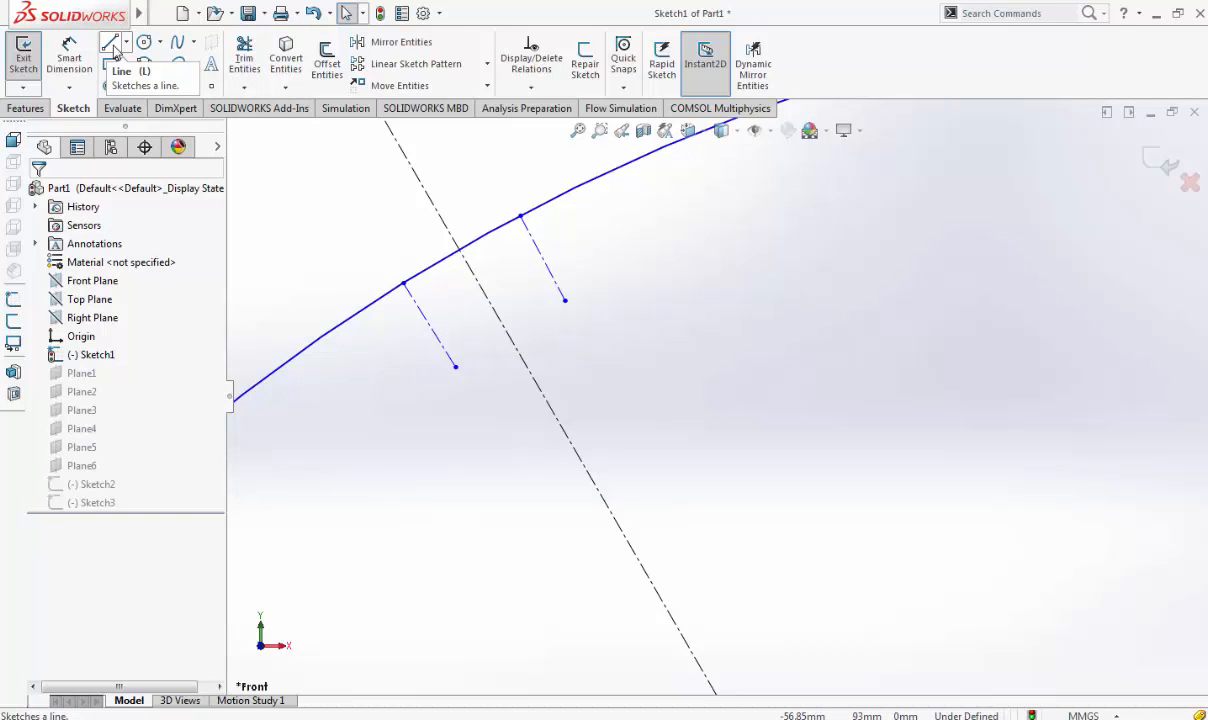
{"action": "left_click", "coordinate": [446, 355]}
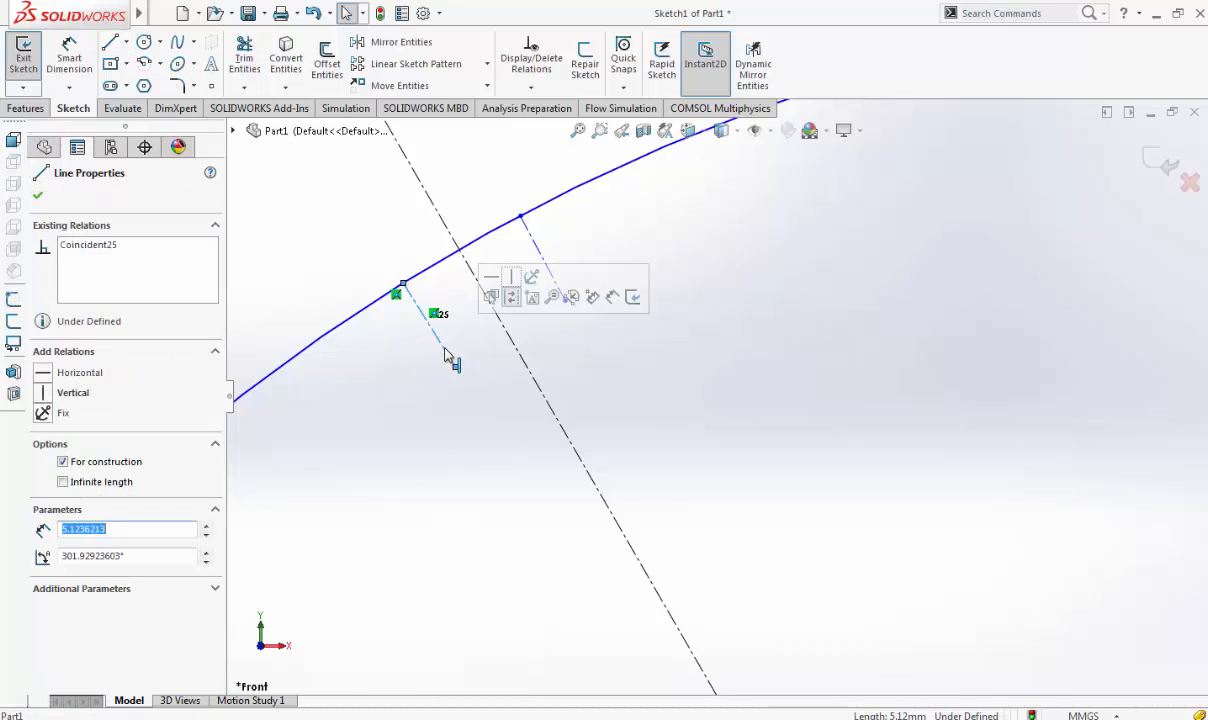
{"action": "key", "text": "Delete"}
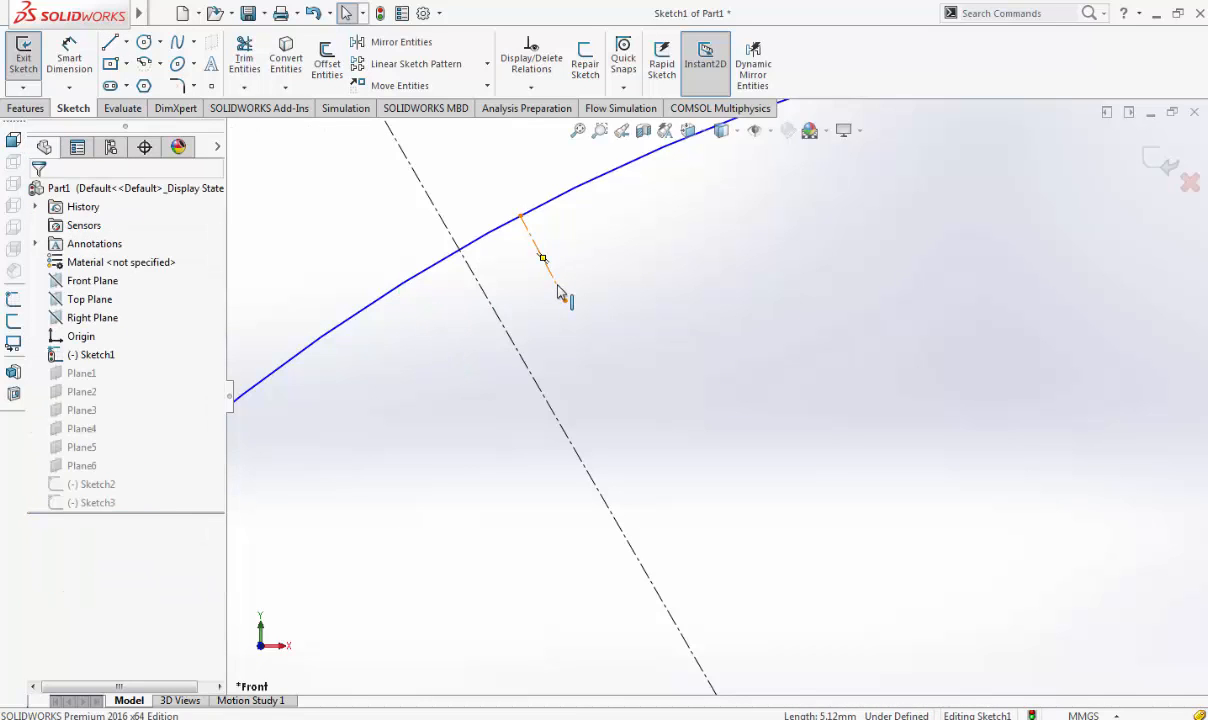
{"action": "left_click", "coordinate": [555, 280]}
{"action": "key", "text": "Delete"}
{"action": "left_click", "coordinate": [127, 65]}
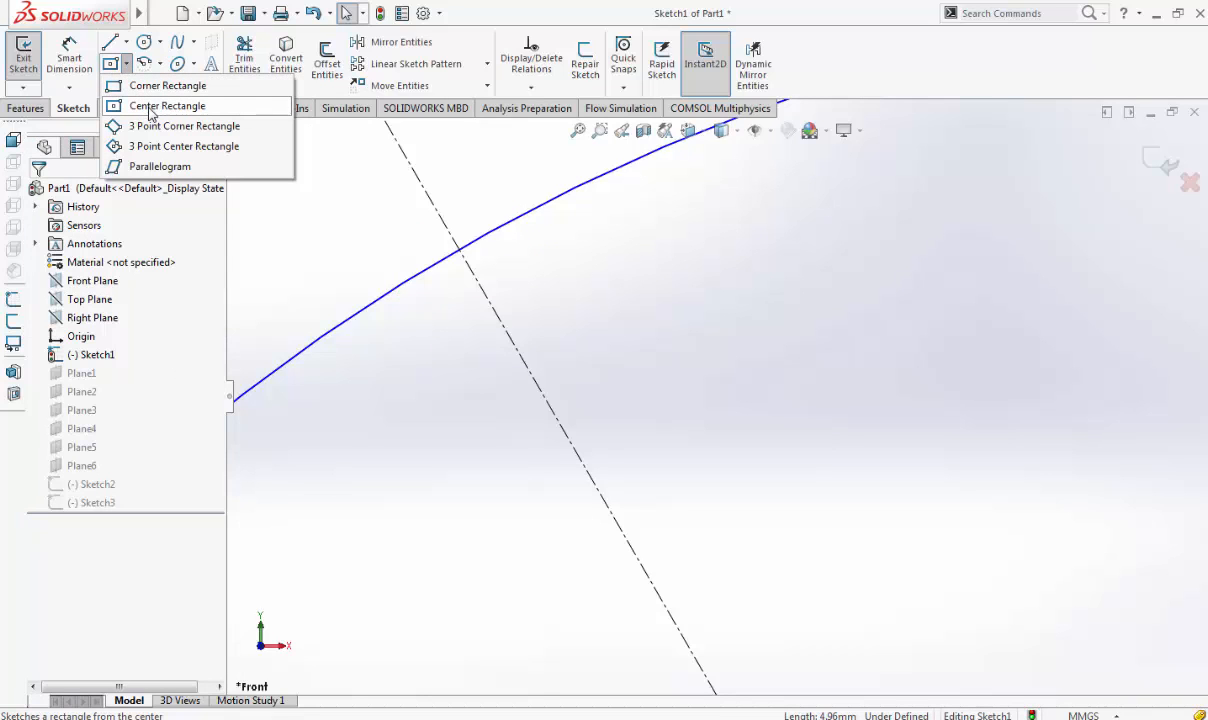
{"action": "left_click", "coordinate": [150, 108]}
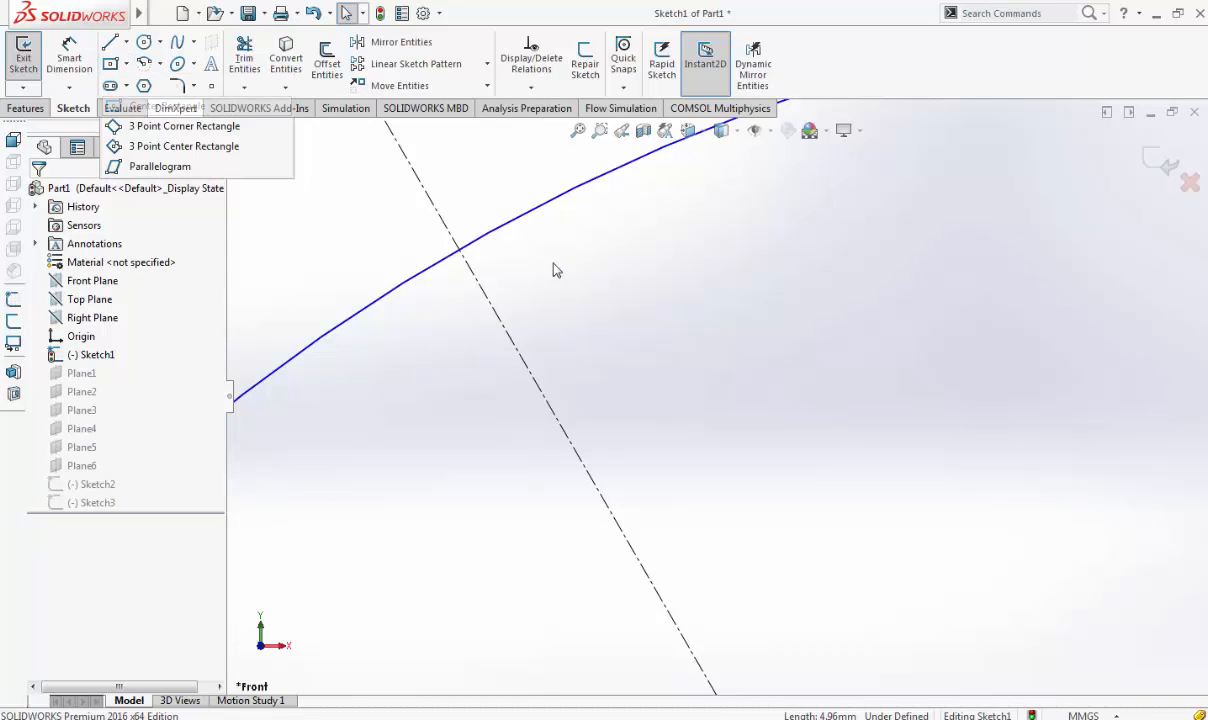
{"action": "left_click", "coordinate": [458, 249]}
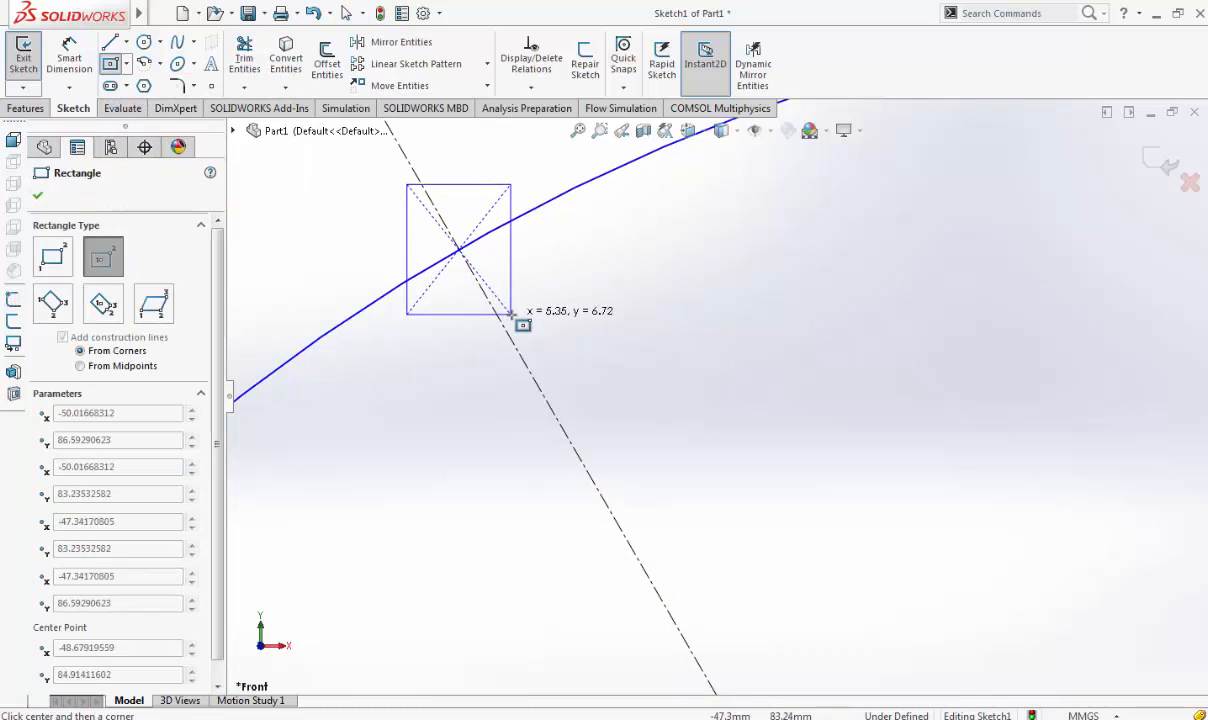
{"action": "key", "text": "Escape"}
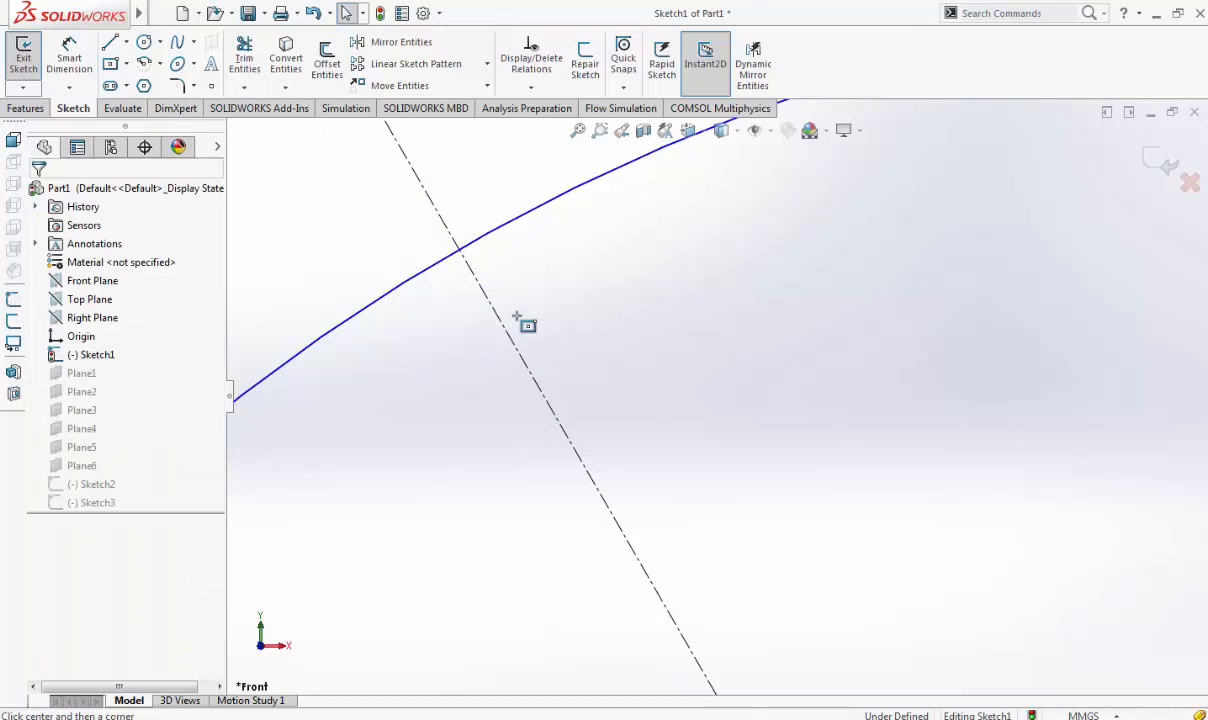
Sketch a three-line notch inward from the circle across the 30° centerline, with sides about 6.9 mm and 6.5 mm perpendicular to its bottom
{"action": "key", "text": "l"}
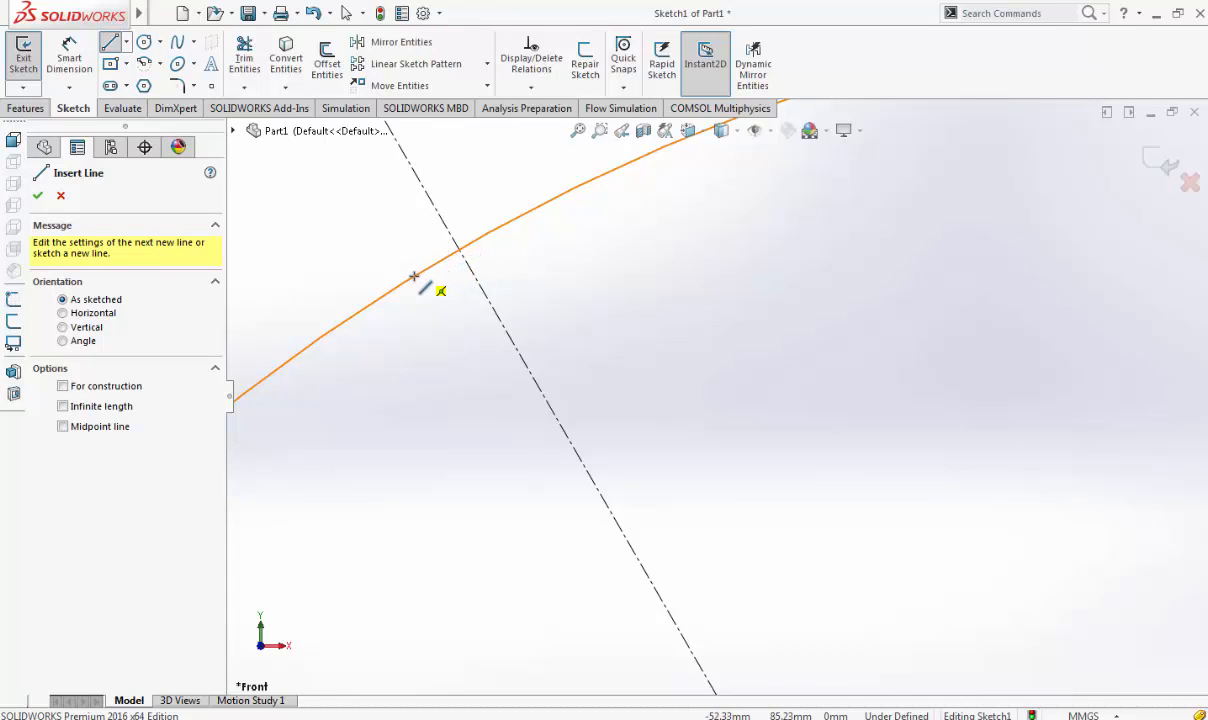
{"action": "left_click", "coordinate": [372, 302]}
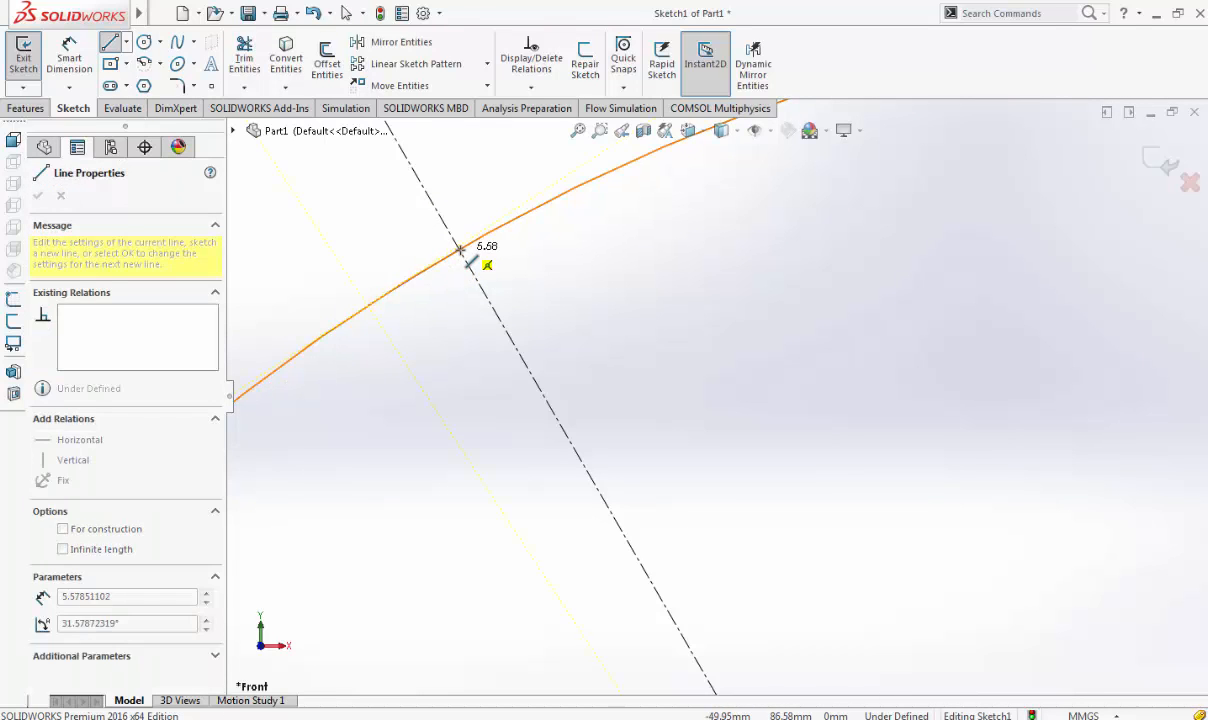
{"action": "double_click", "coordinate": [441, 417]}
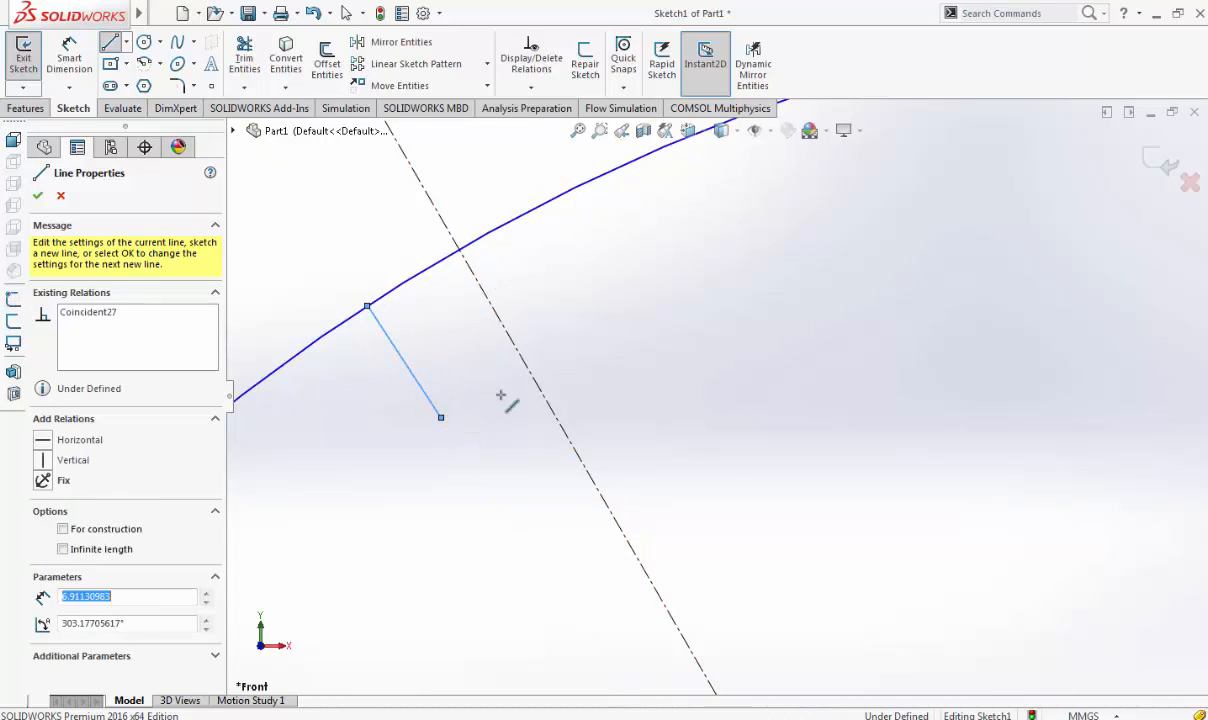
{"action": "left_click", "coordinate": [590, 320]}
{"action": "left_click", "coordinate": [522, 215]}
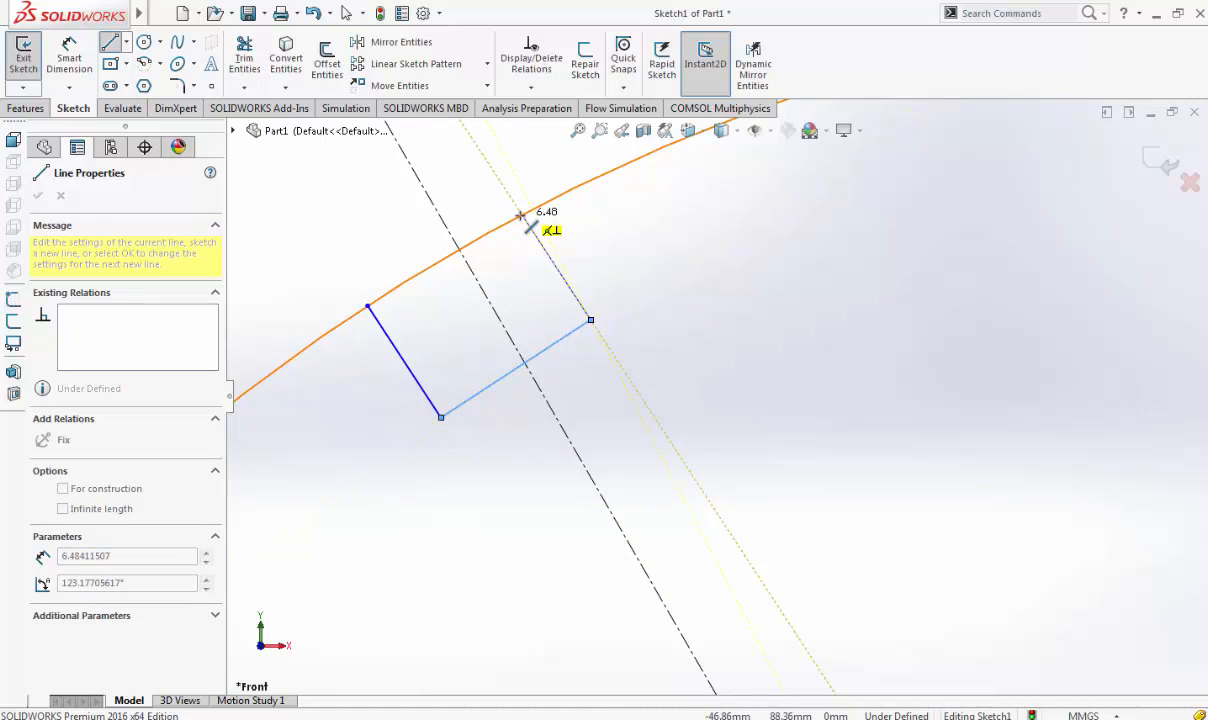
{"action": "key", "text": "Escape"}
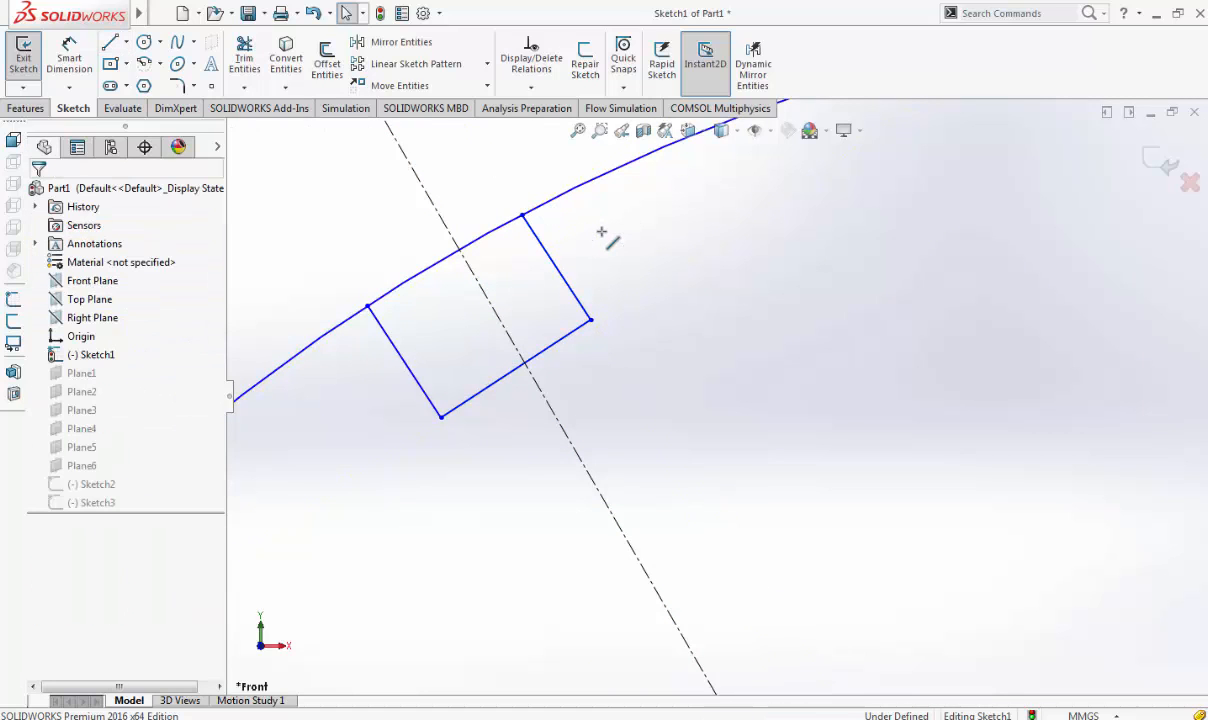
Try to make the new notch's side line nearer the top notch vertical, and undo the relation
{"action": "left_click", "coordinate": [587, 313]}
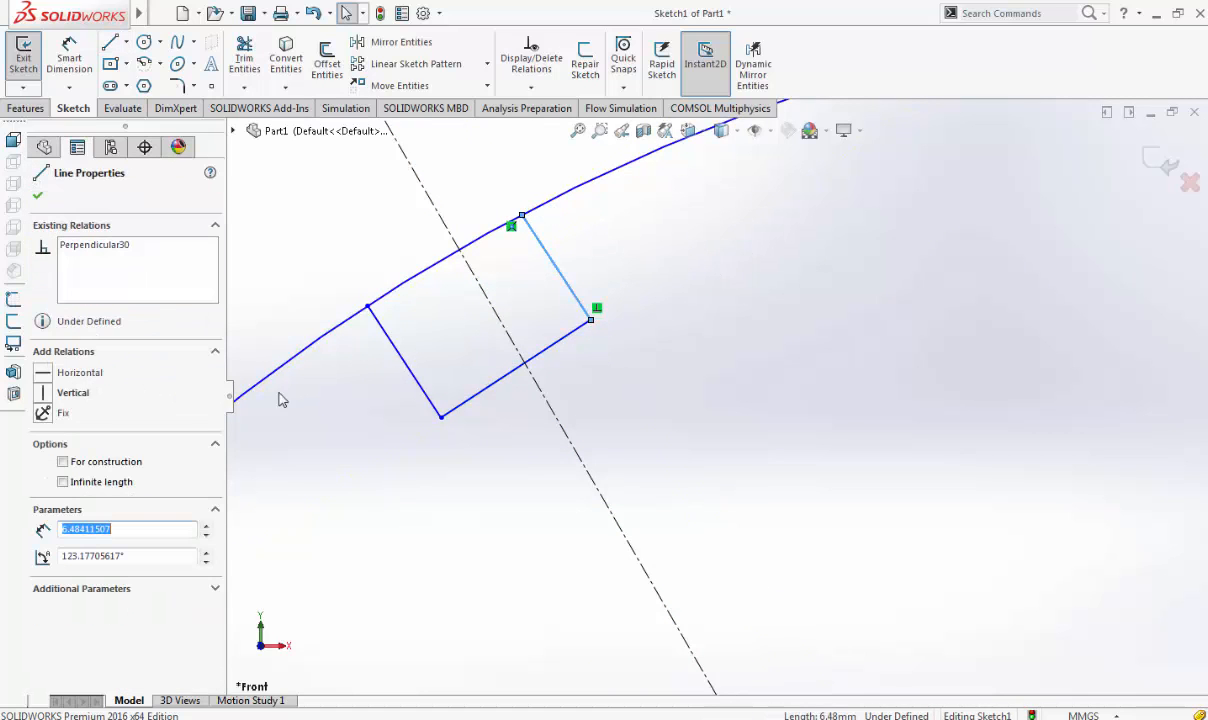
{"action": "left_click", "coordinate": [43, 393]}
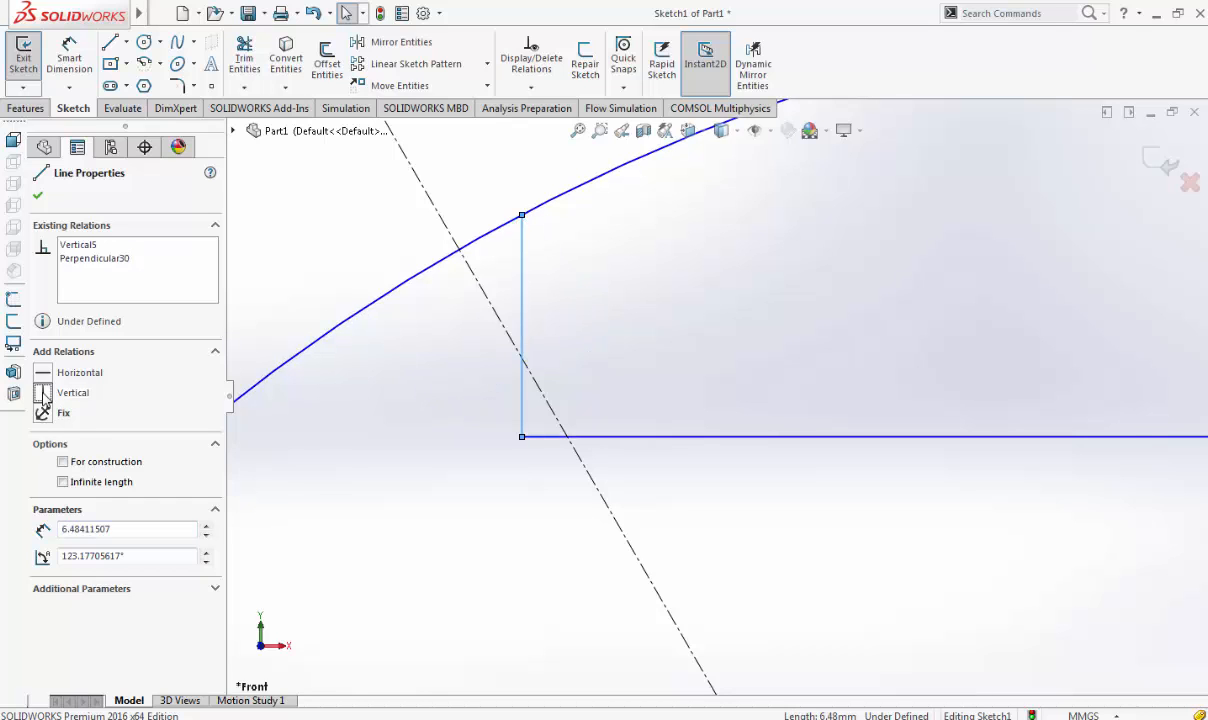
{"action": "key", "text": "ctrl+z"}
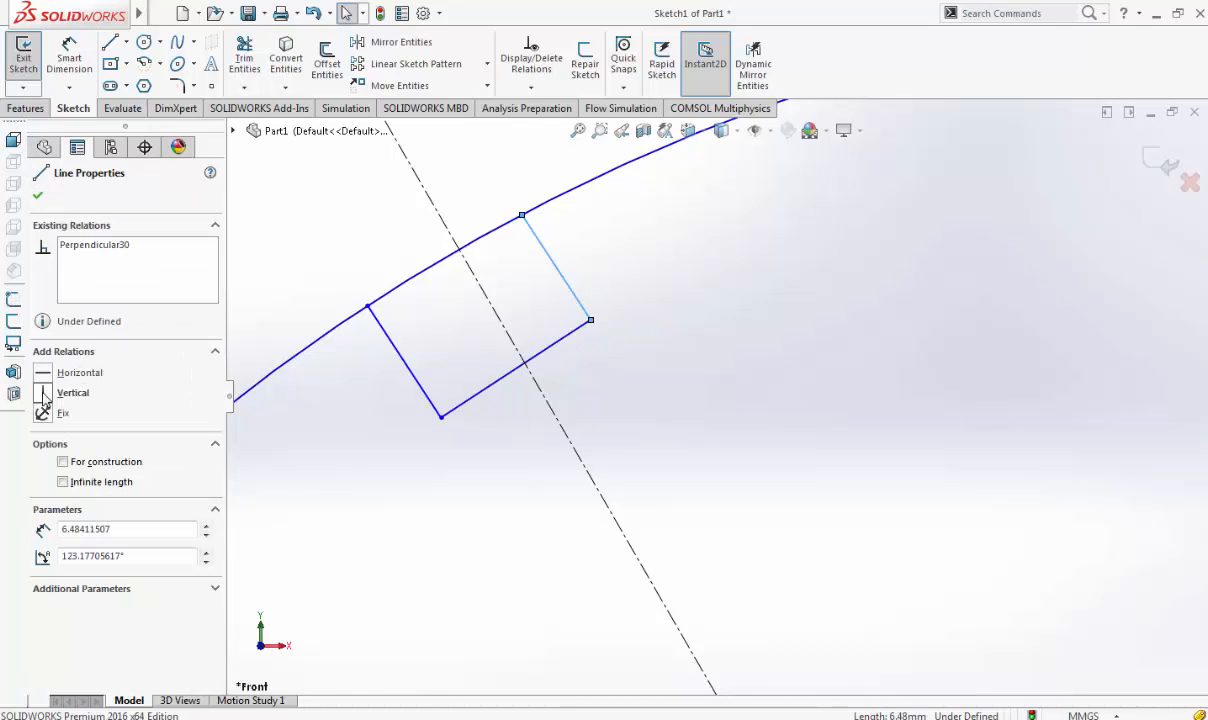
{"action": "left_click", "coordinate": [770, 277]}
Delete the relation on the circle endpoint of the notch side nearer the top notch, and that side's perpendicular relation to the bottom line
{"action": "left_click", "coordinate": [531, 62]}
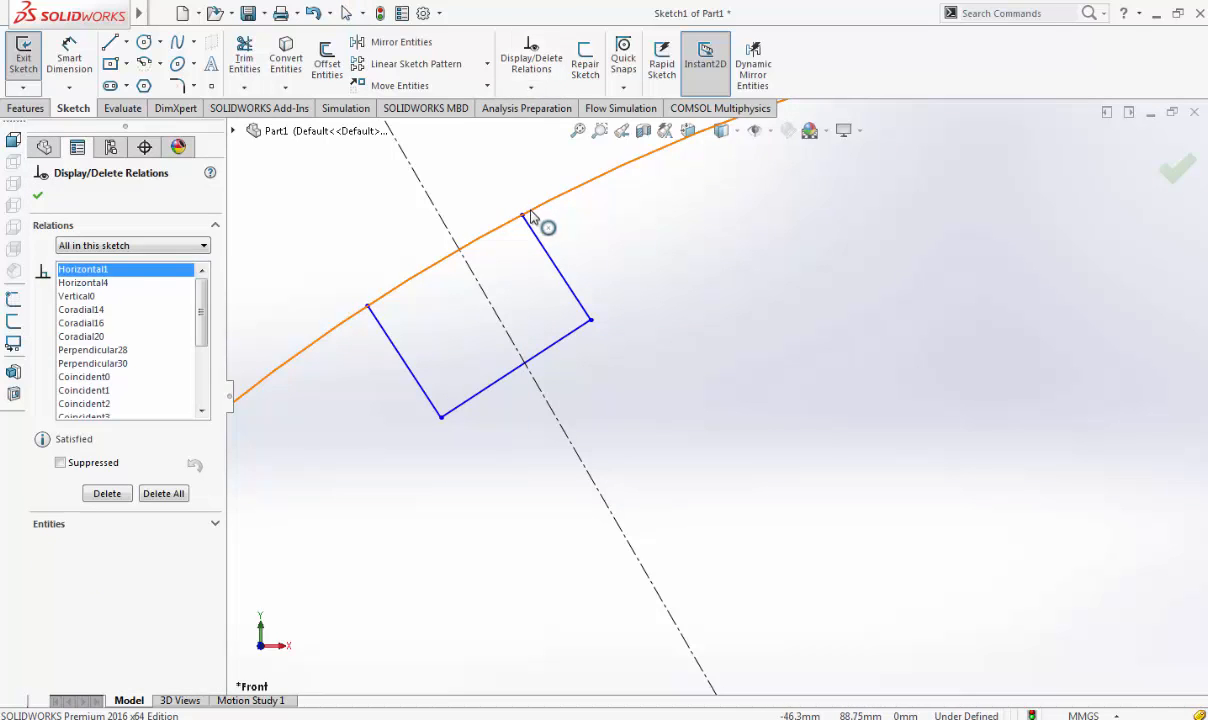
{"action": "left_click", "coordinate": [522, 216]}
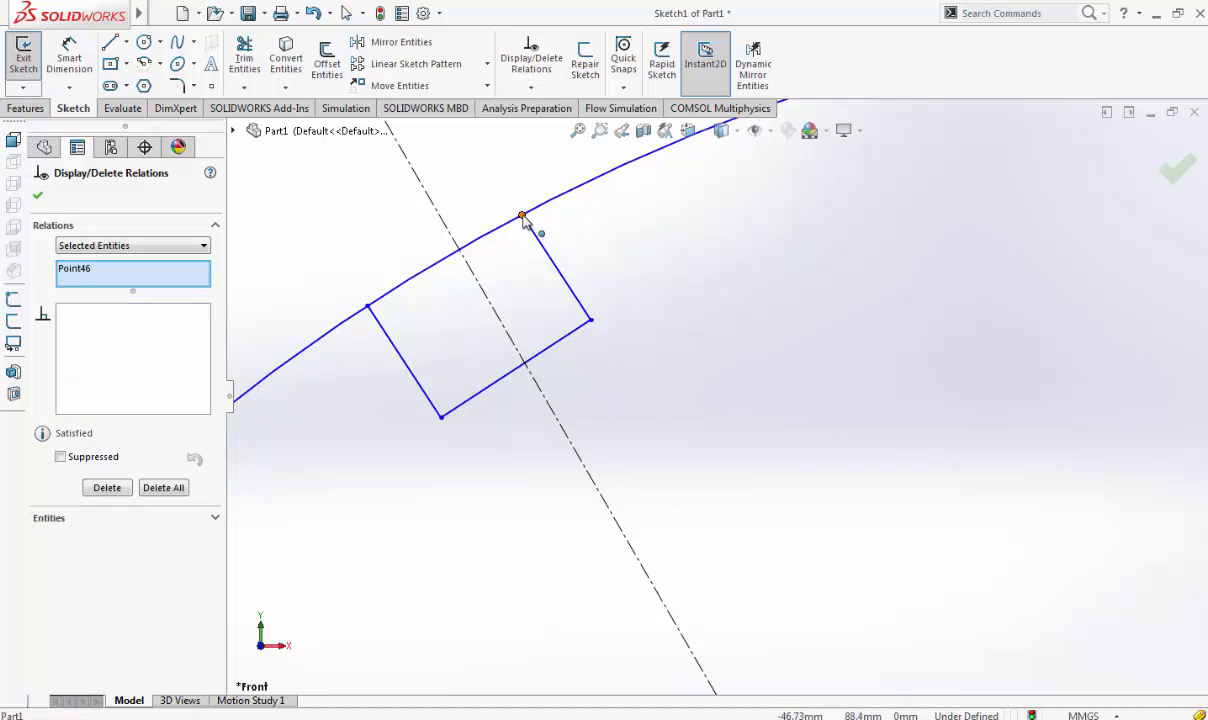
{"action": "left_click", "coordinate": [107, 488]}
{"action": "left_click", "coordinate": [591, 321]}
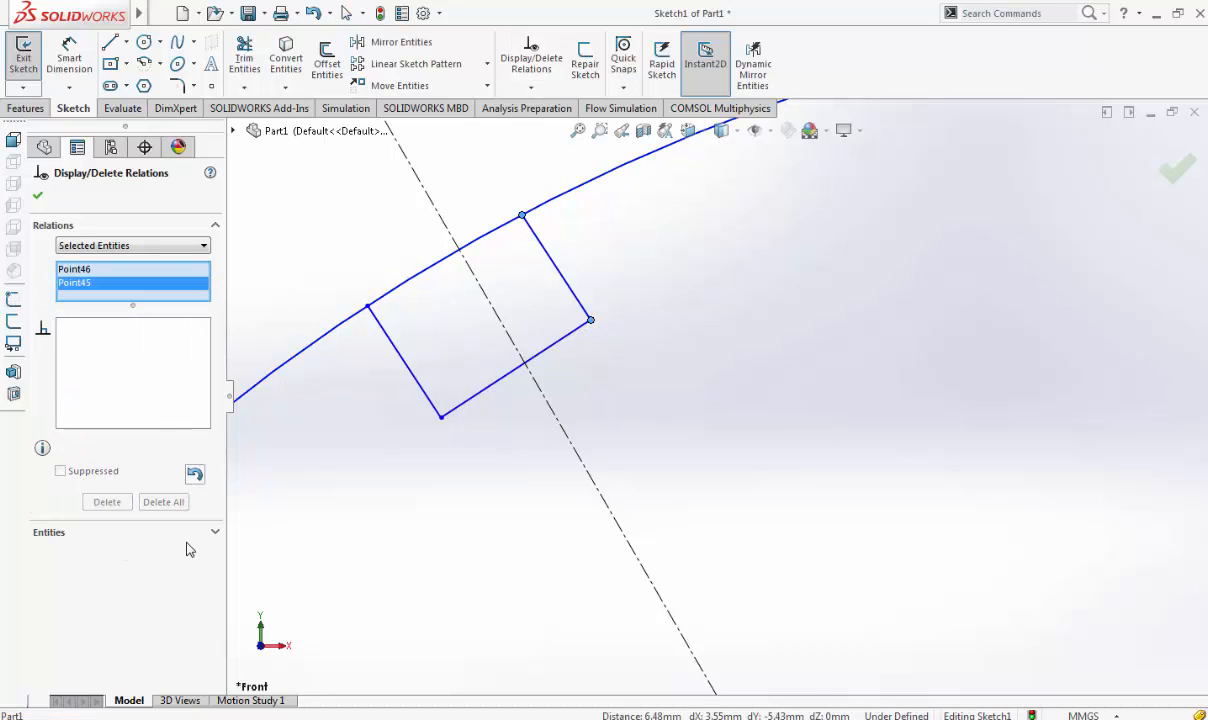
{"action": "left_click", "coordinate": [567, 289]}
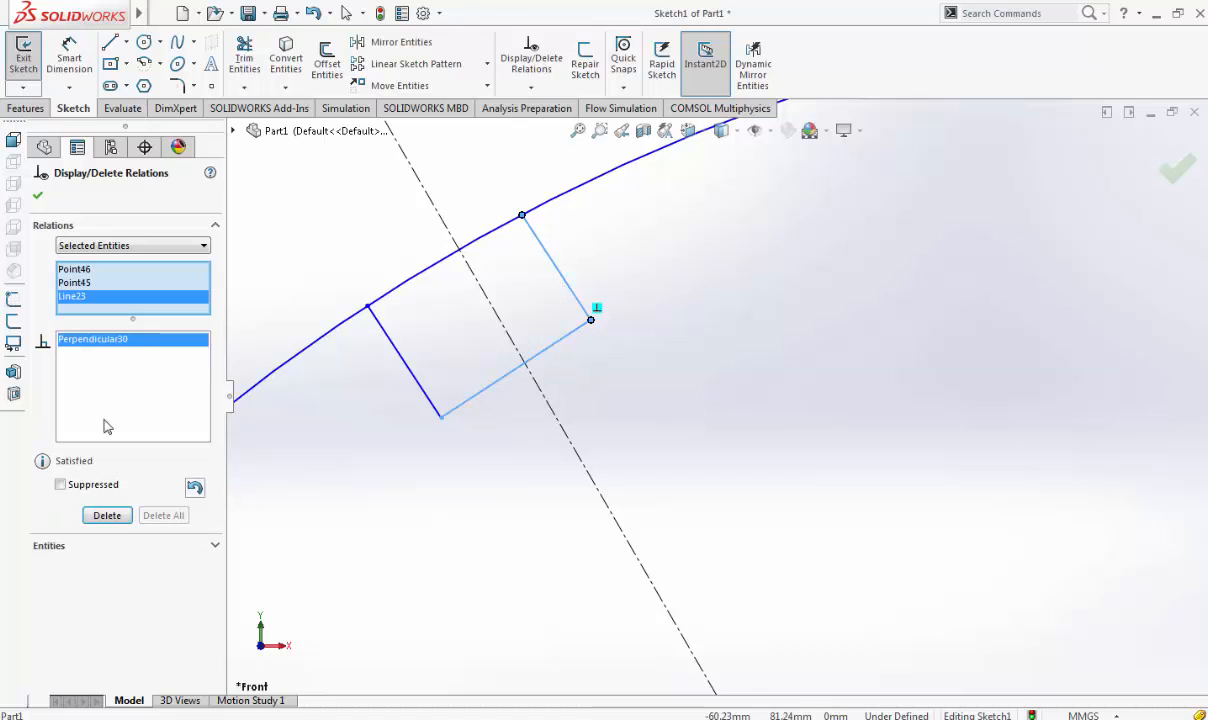
{"action": "left_click", "coordinate": [112, 519]}
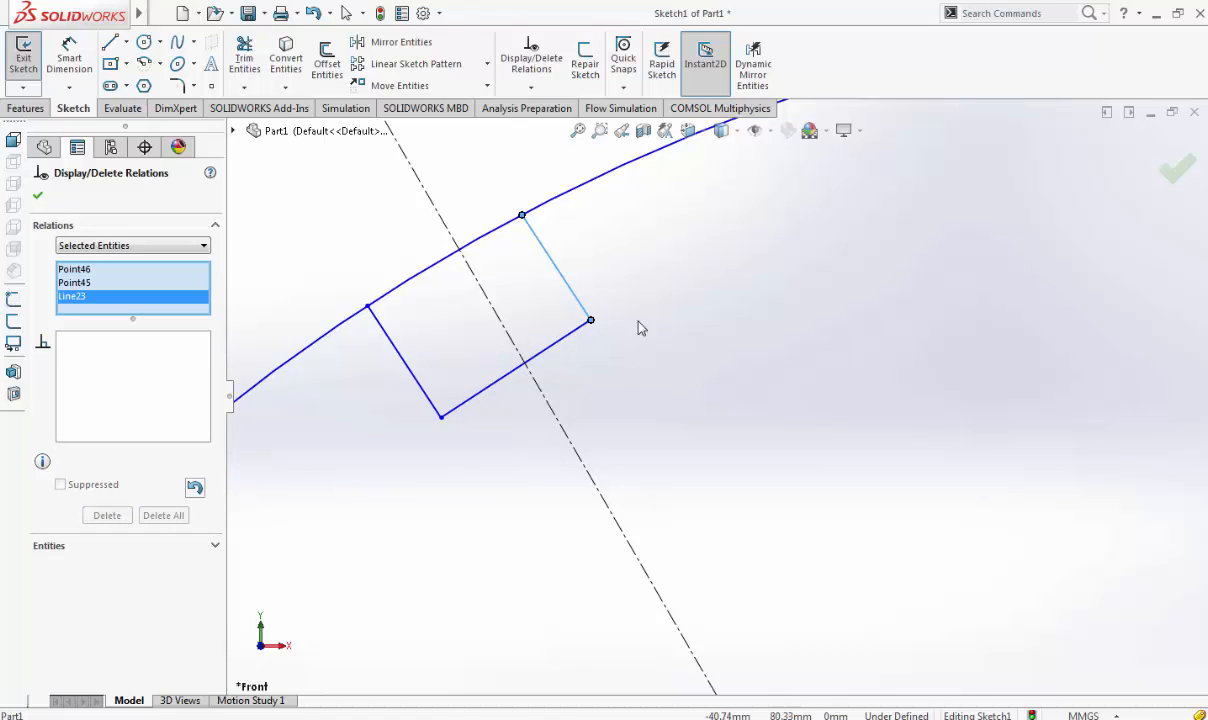
{"action": "left_click", "coordinate": [38, 197]}
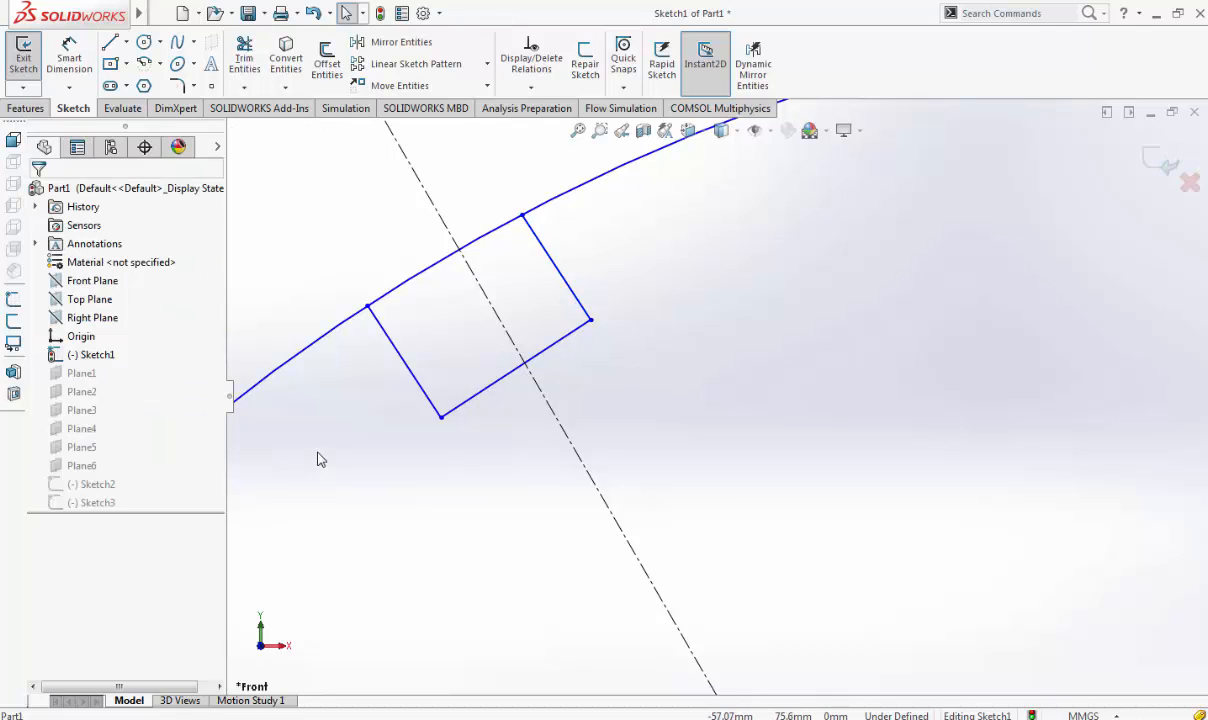
Delete all three lines of the notch sketched across the 30° centerline
{"action": "left_click", "coordinate": [579, 302]}
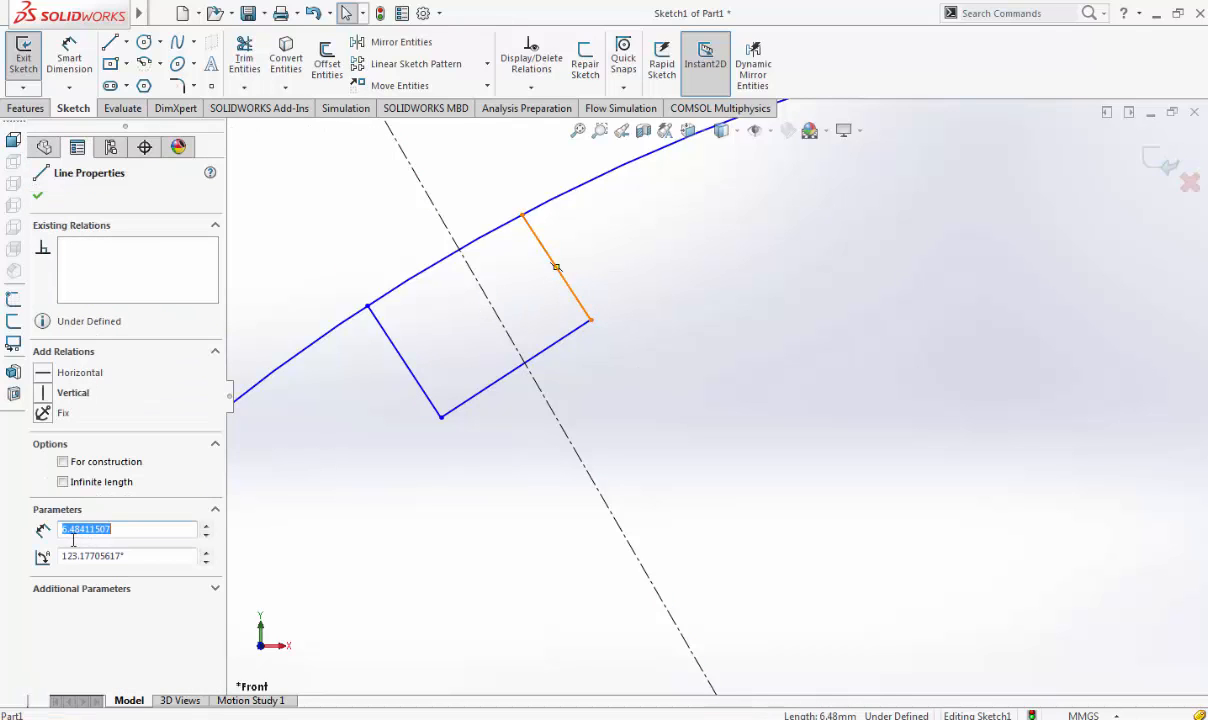
{"action": "left_click", "coordinate": [43, 393]}
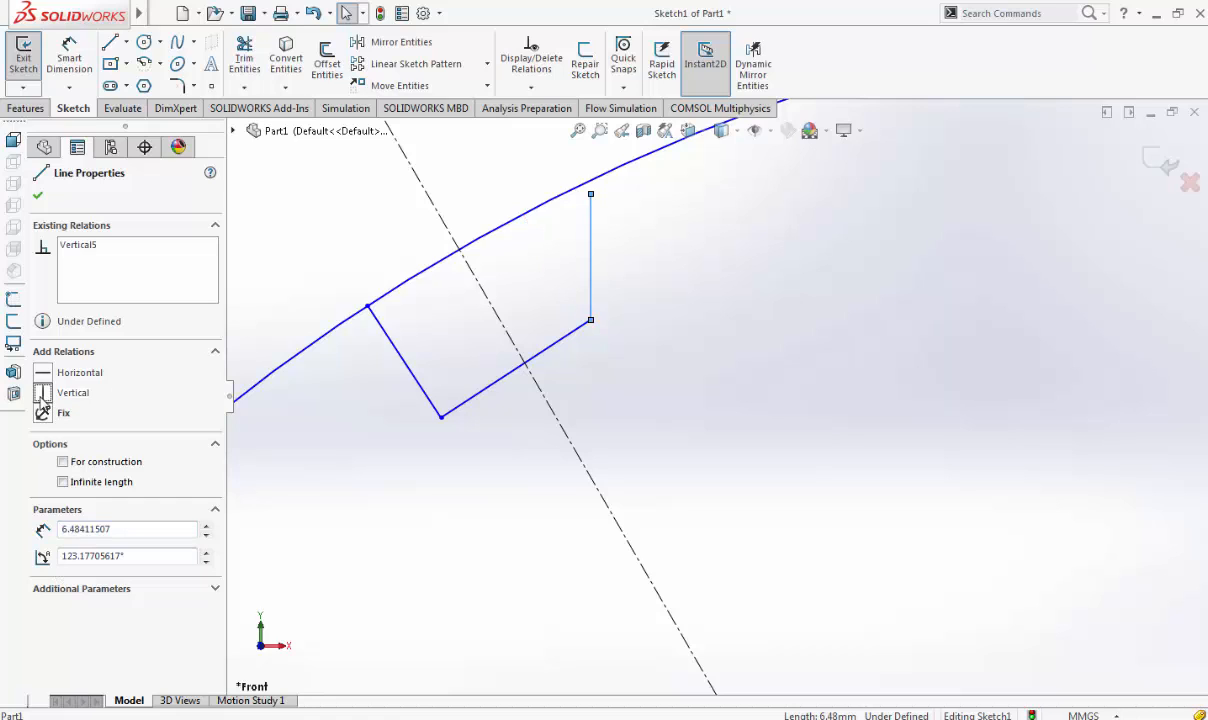
{"action": "left_click", "coordinate": [591, 220]}
{"action": "key", "text": "Delete"}
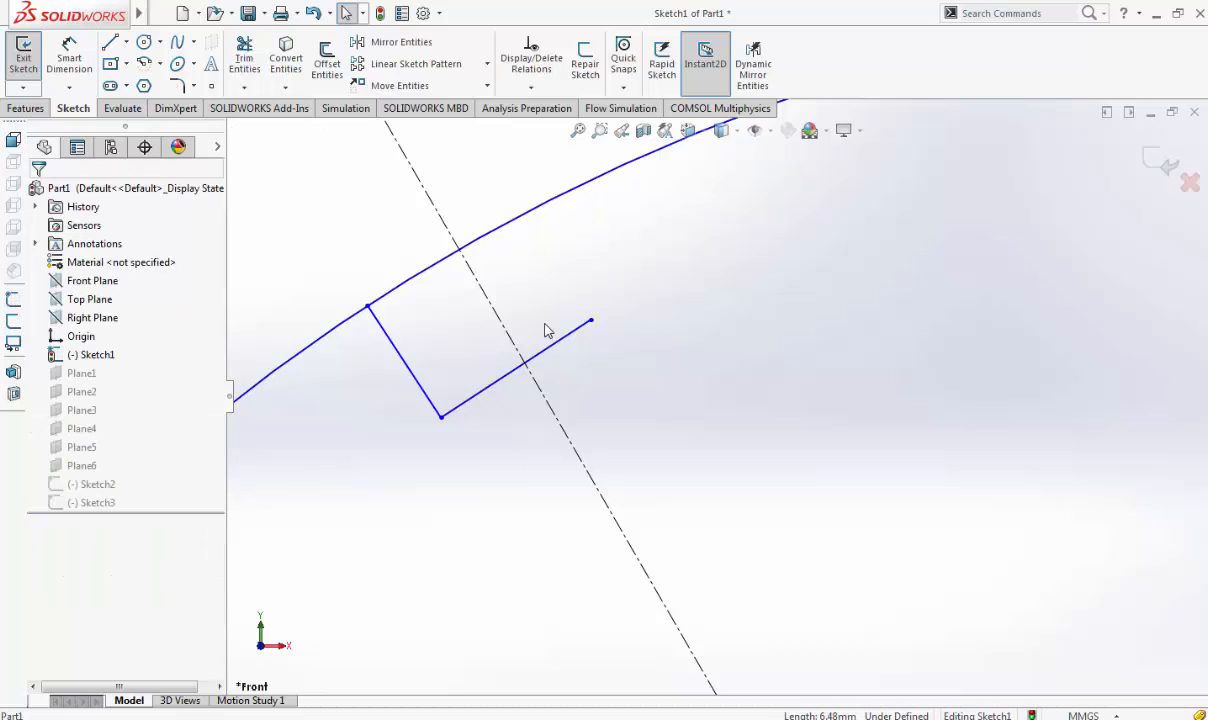
{"action": "left_click", "coordinate": [565, 344]}
{"action": "key", "text": "Delete"}
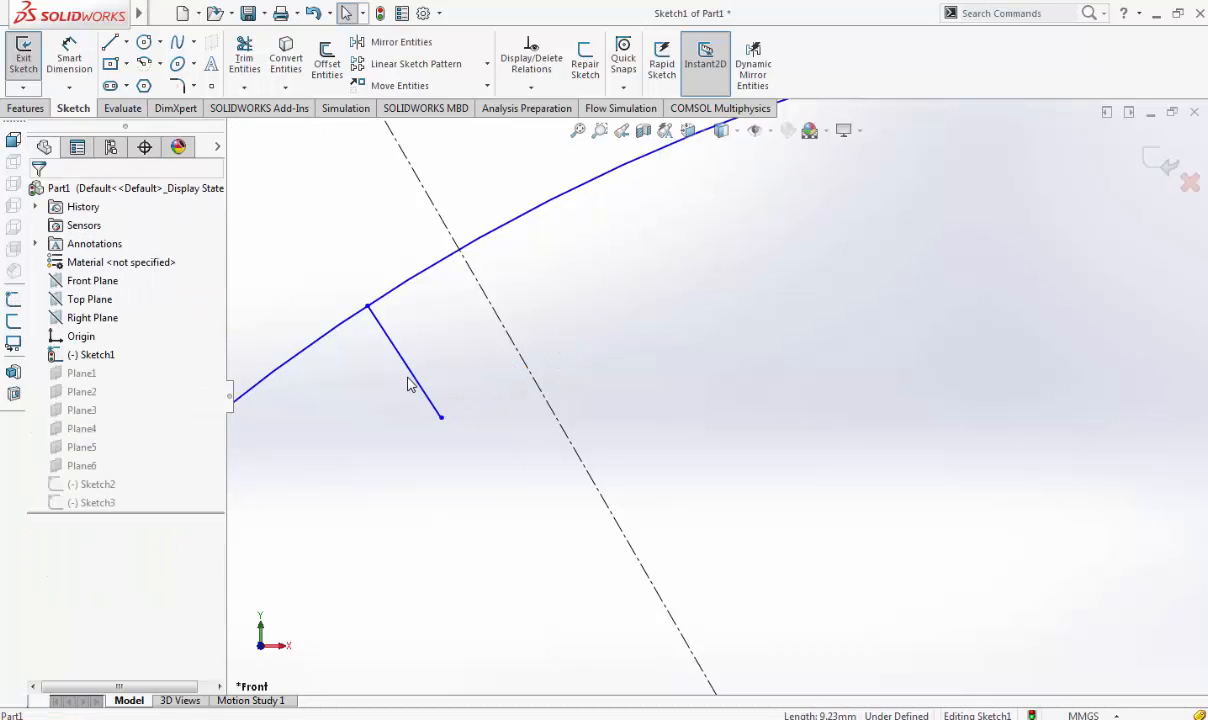
{"action": "left_click", "coordinate": [417, 385]}
{"action": "key", "text": "Delete"}
Sketch two infinite-length construction lines parallel to the 30° centerline, one on each side of it
{"action": "left_click", "coordinate": [125, 42]}
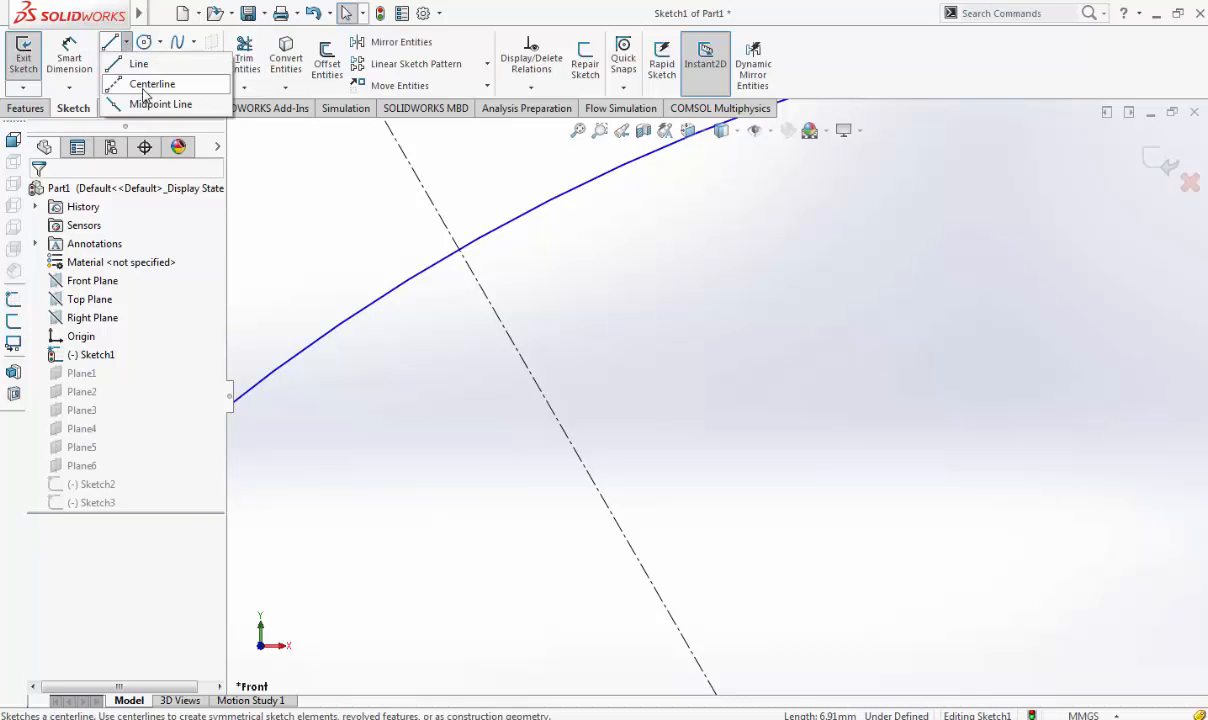
{"action": "left_click", "coordinate": [140, 81]}
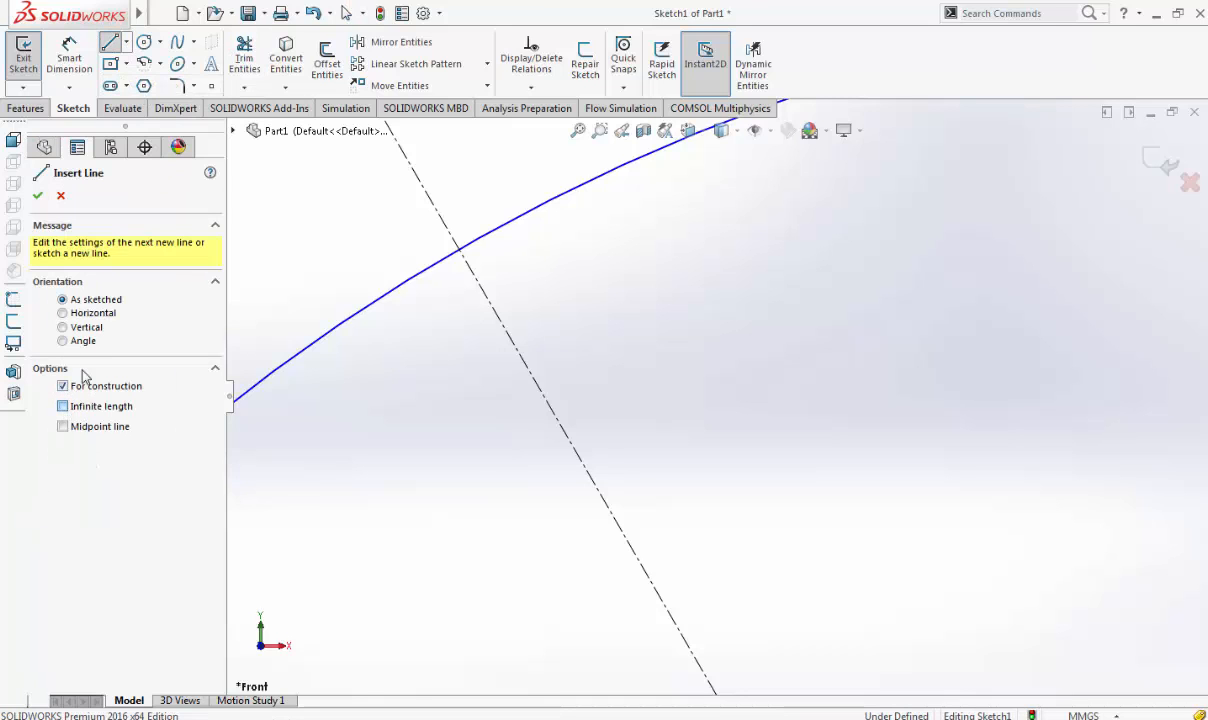
{"action": "left_click", "coordinate": [62, 406]}
{"action": "scroll", "coordinate": [880, 560], "scroll_direction": "up", "scroll_amount": 5}
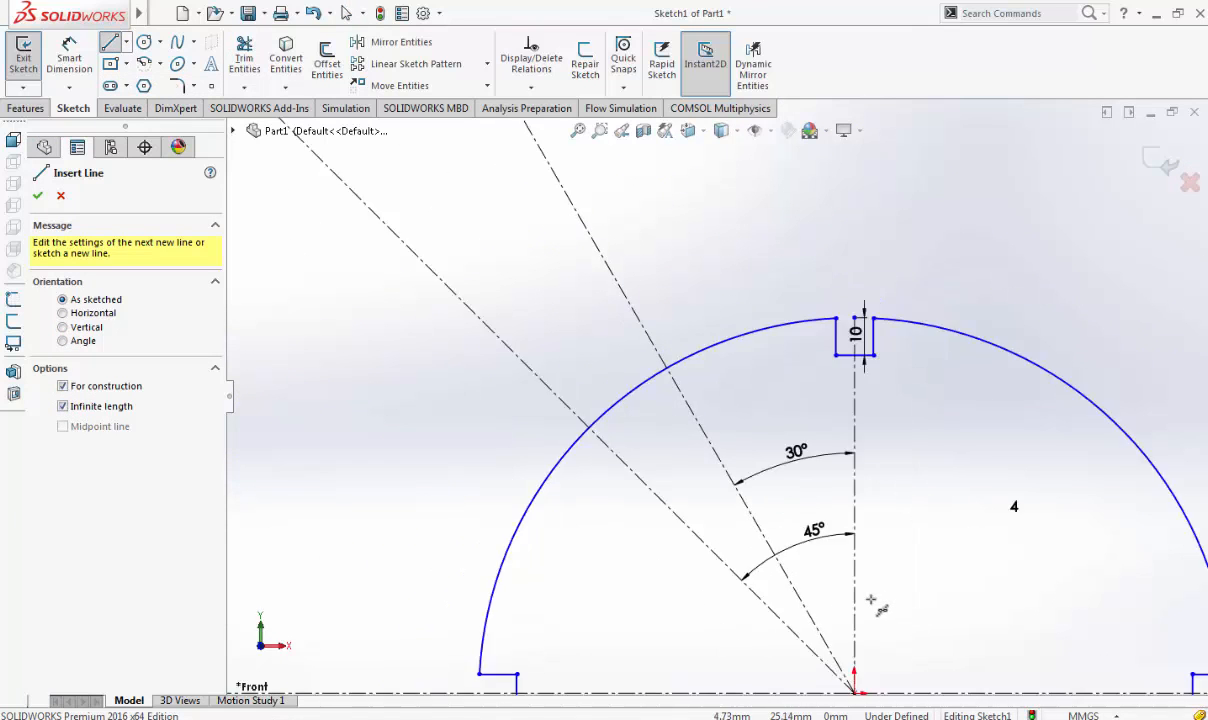
{"action": "scroll", "coordinate": [870, 600], "scroll_direction": "down", "scroll_amount": 3}
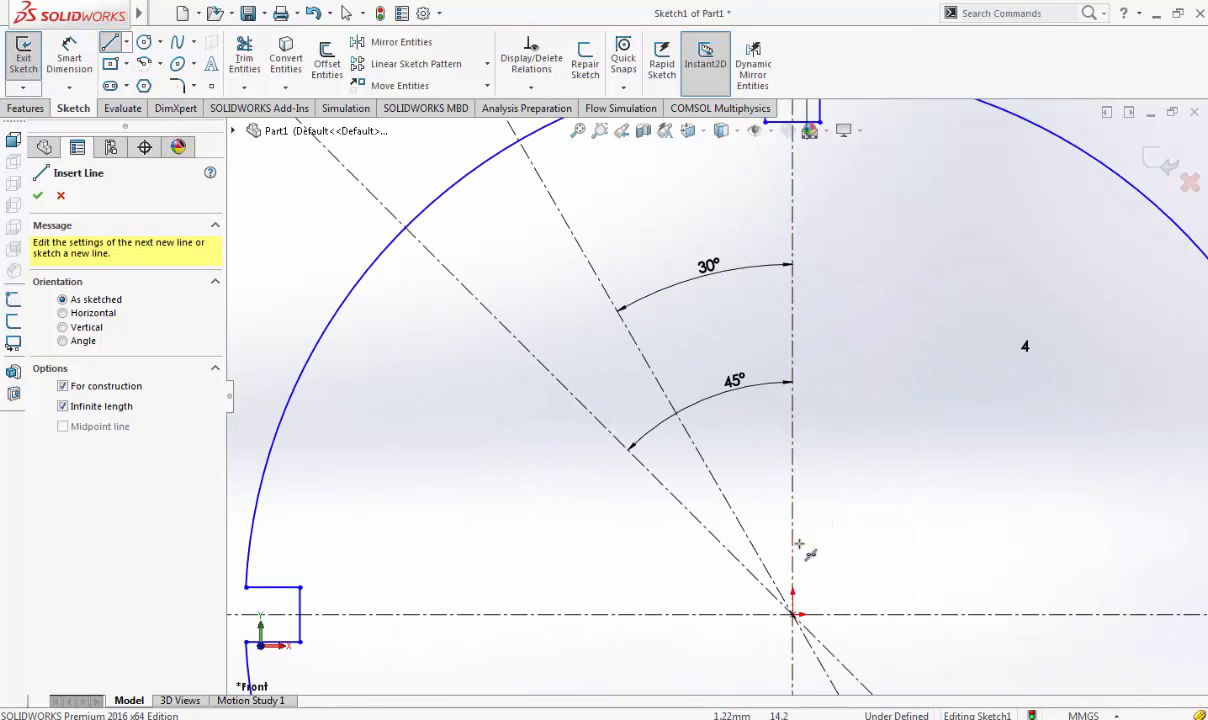
{"action": "scroll", "coordinate": [799, 545], "scroll_direction": "down", "scroll_amount": 3}
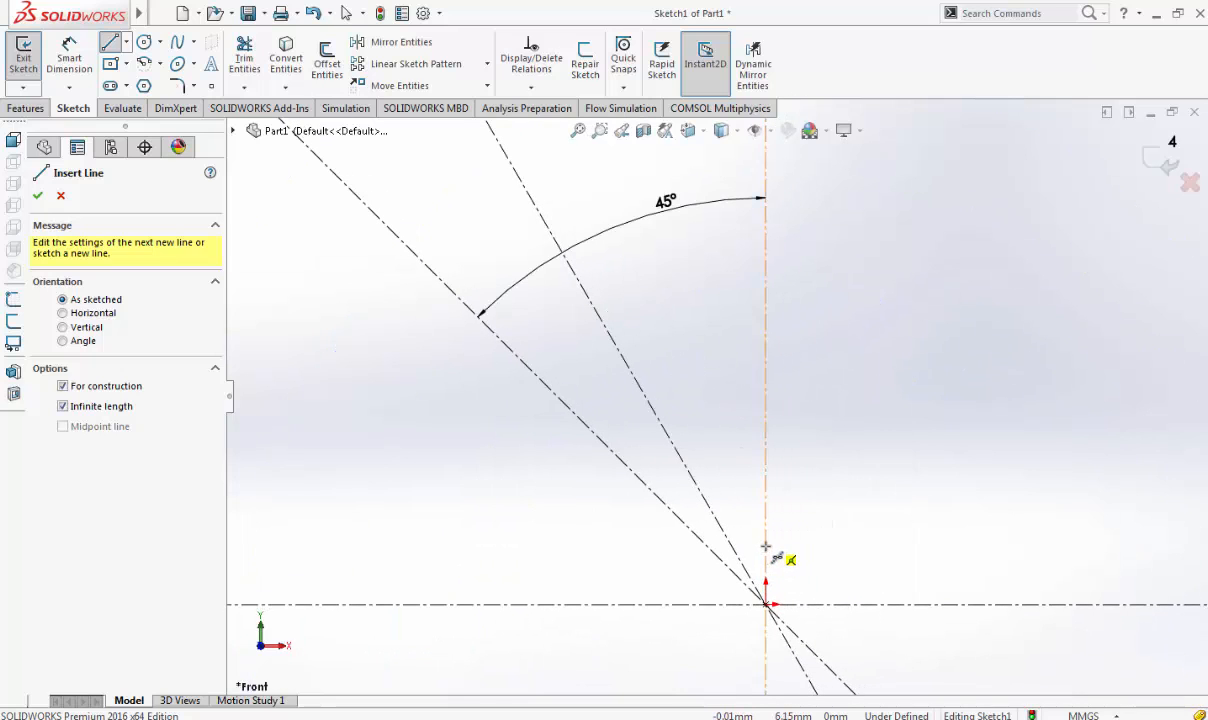
{"action": "left_click", "coordinate": [775, 558]}
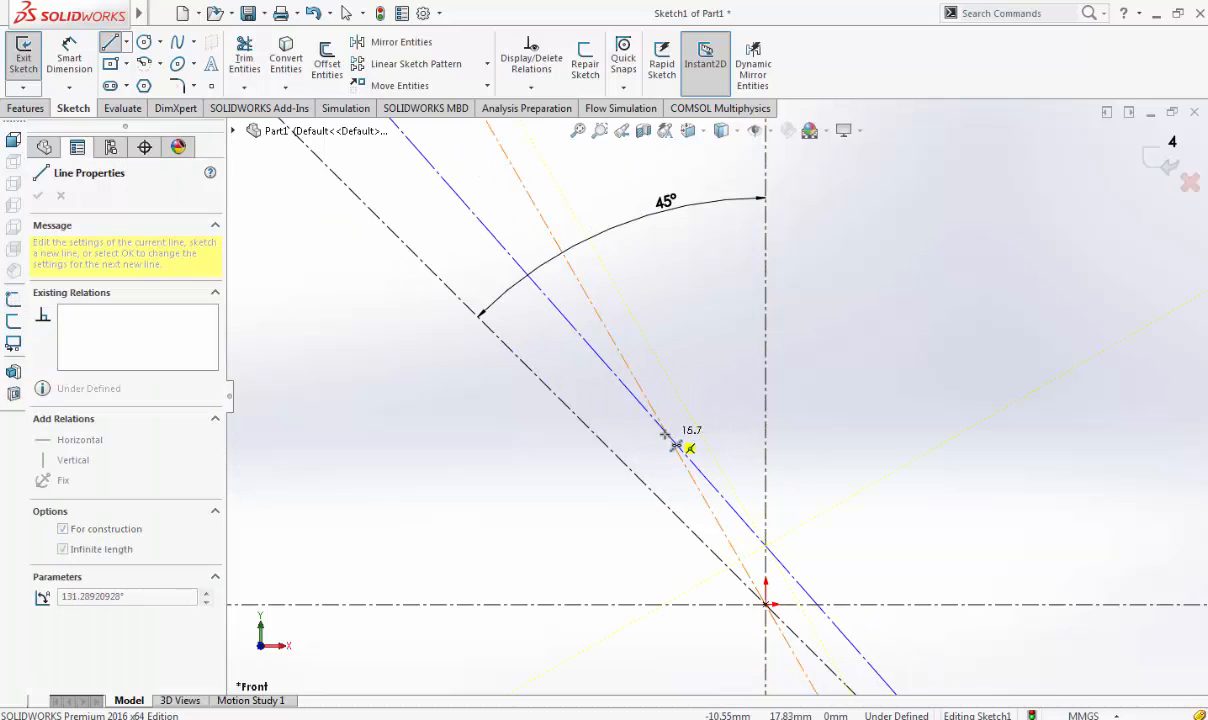
{"action": "left_click", "coordinate": [702, 420]}
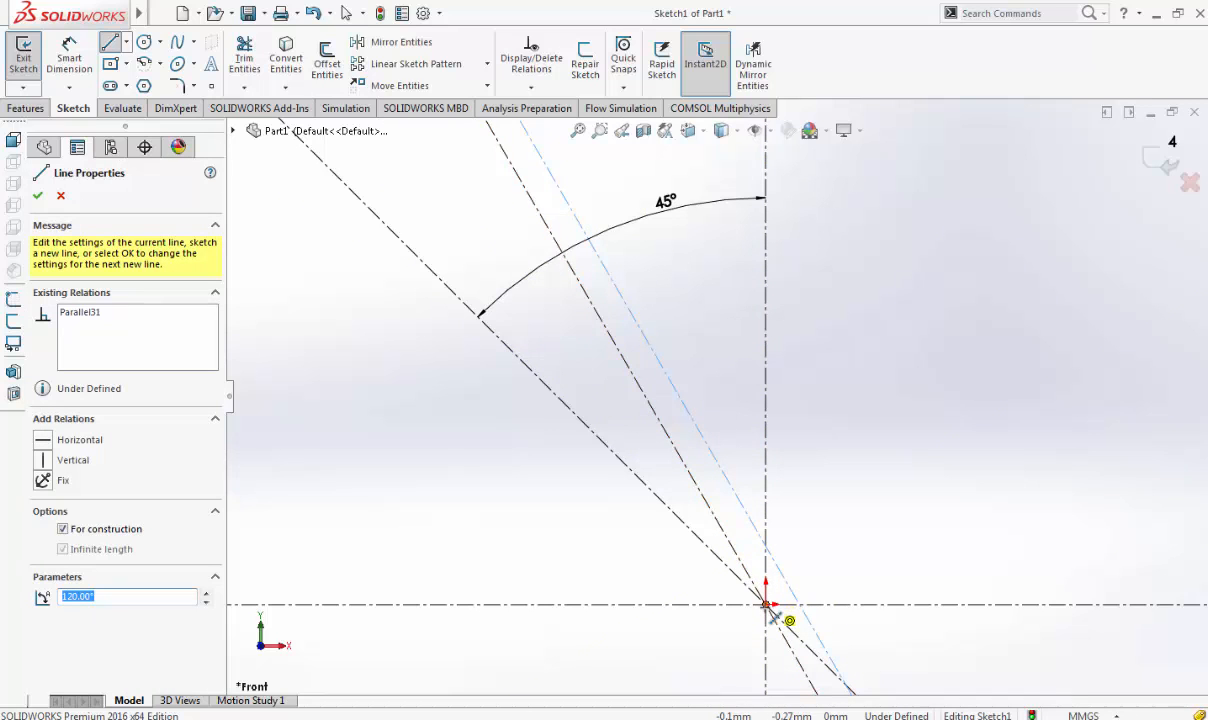
{"action": "left_click", "coordinate": [731, 605]}
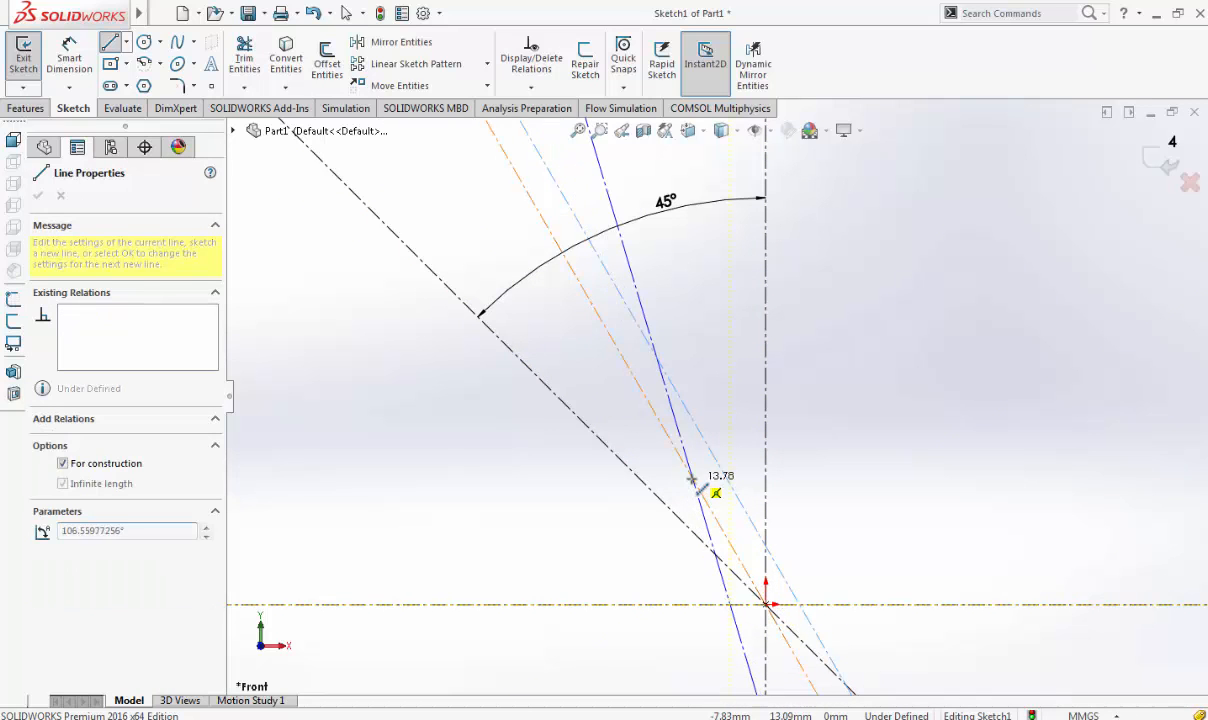
{"action": "left_click", "coordinate": [636, 405]}
Trim away the portions of the two parallel construction lines that extend outside the circle near the 30° centerline
{"action": "scroll", "coordinate": [634, 399], "scroll_direction": "up", "scroll_amount": 3}
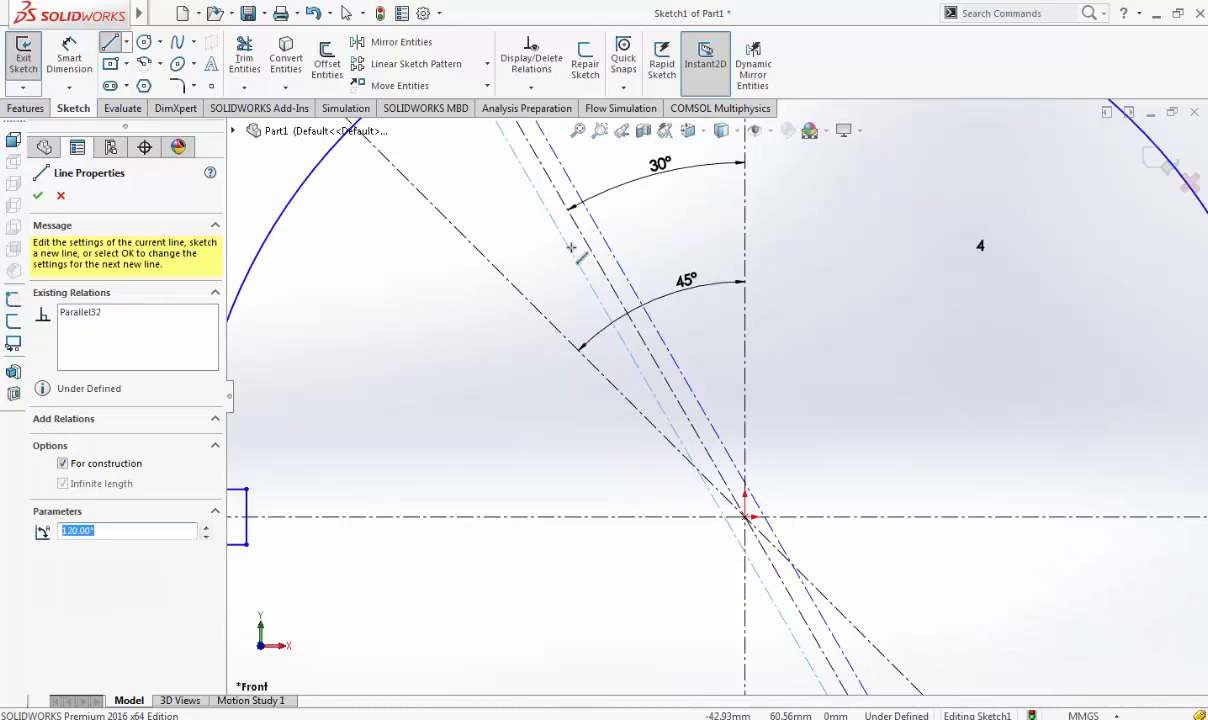
{"action": "scroll", "coordinate": [597, 195], "scroll_direction": "down", "scroll_amount": 5}
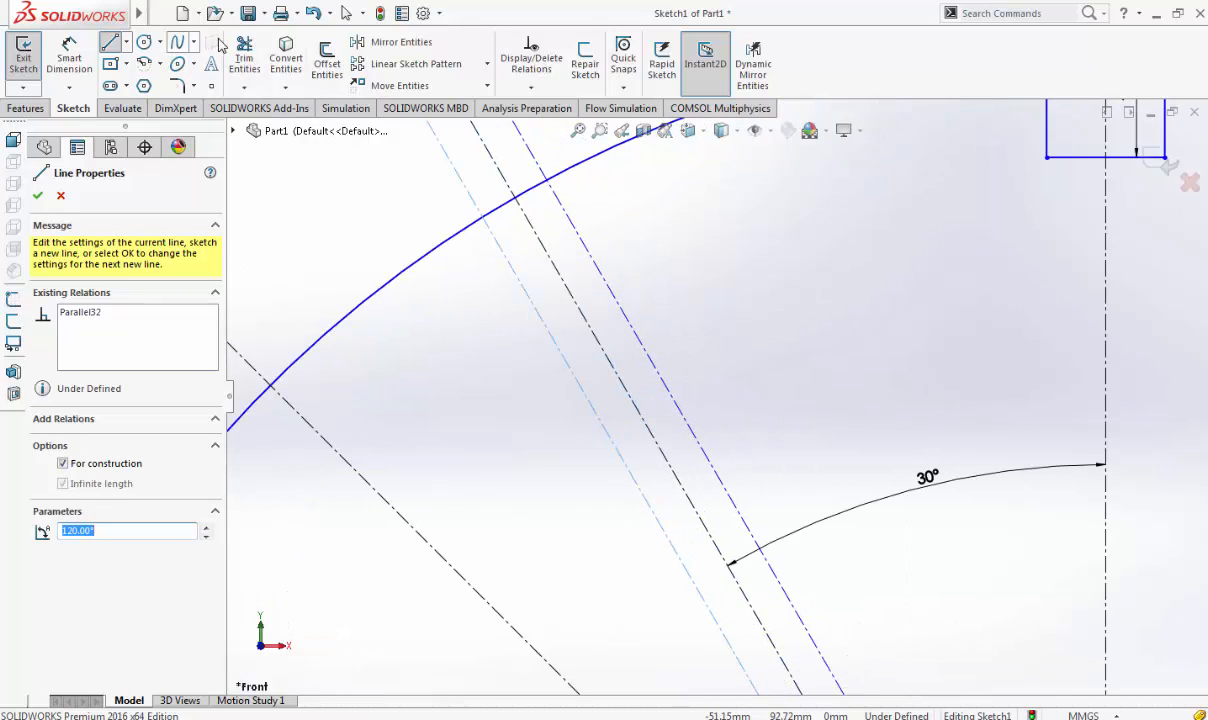
{"action": "left_click", "coordinate": [69, 62]}
{"action": "scroll", "coordinate": [585, 240], "scroll_direction": "down", "scroll_amount": 3}
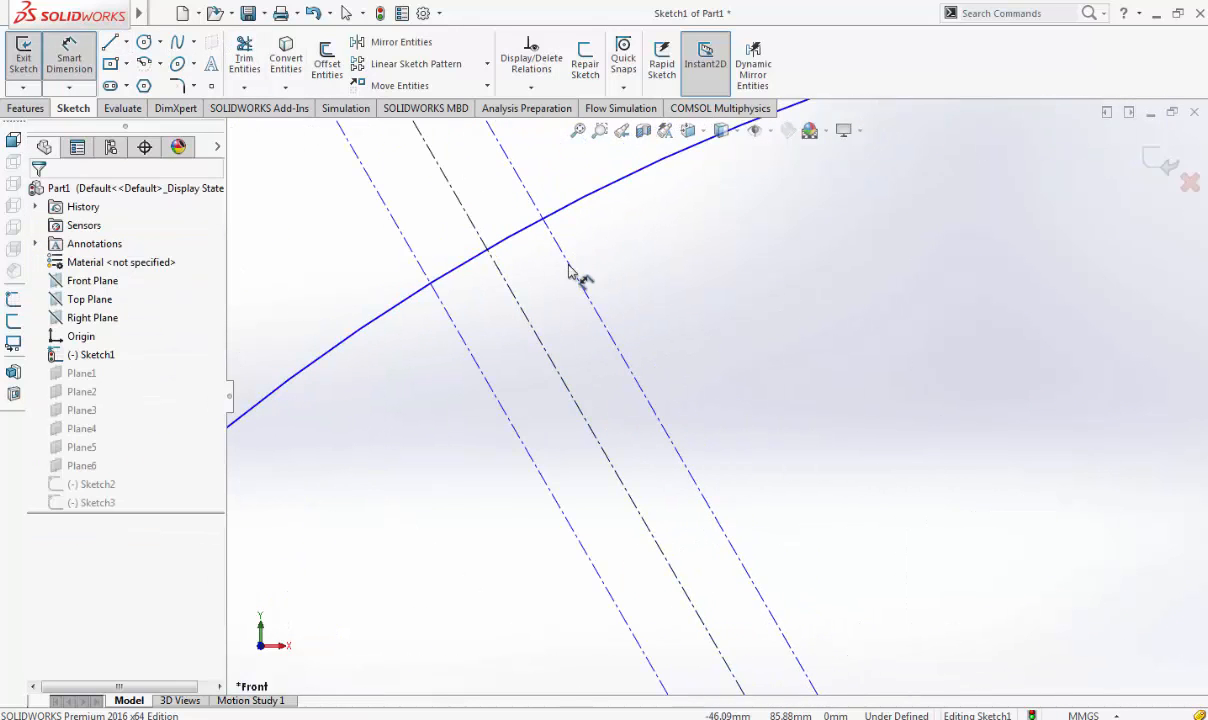
{"action": "left_click", "coordinate": [244, 58]}
{"action": "left_click_drag", "start_coordinate": [525, 183], "coordinate": [505, 196]}
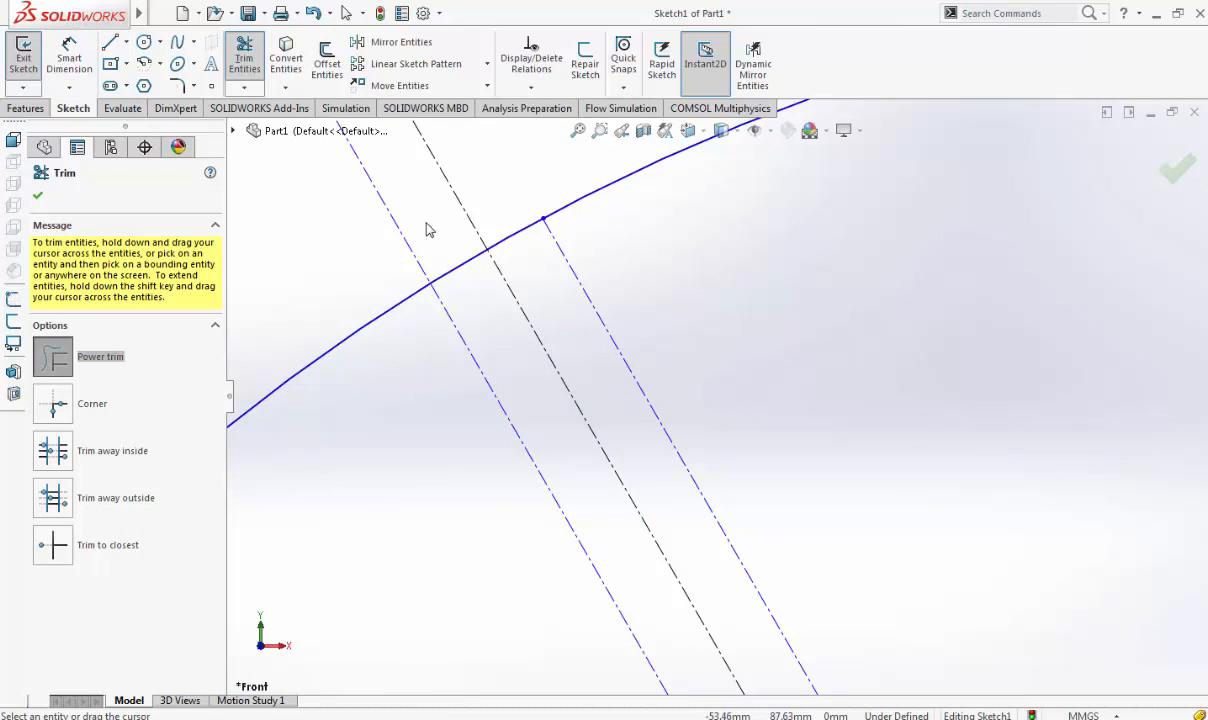
{"action": "left_click_drag", "start_coordinate": [426, 230], "coordinate": [391, 248]}
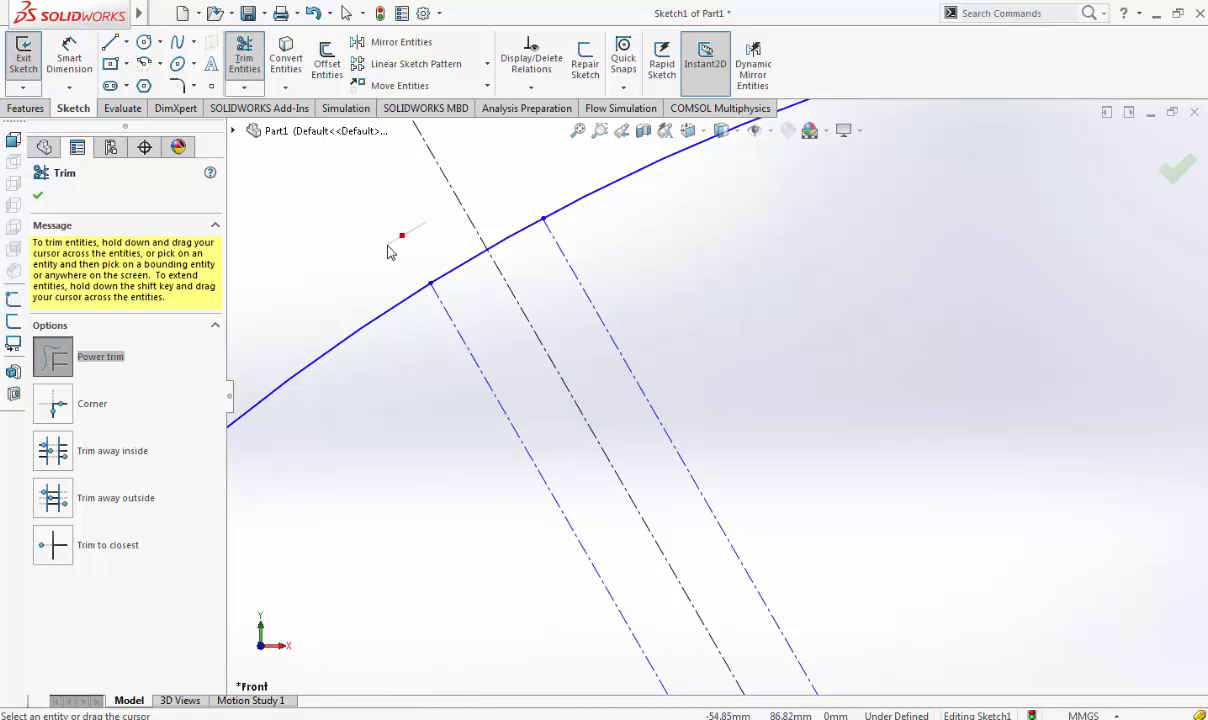
Dimension the parallel construction line farther from the top notch at 2.5 mm from the 30° centerline
{"action": "left_click", "coordinate": [70, 60]}
{"action": "left_click", "coordinate": [462, 341]}
{"action": "left_click", "coordinate": [531, 326]}
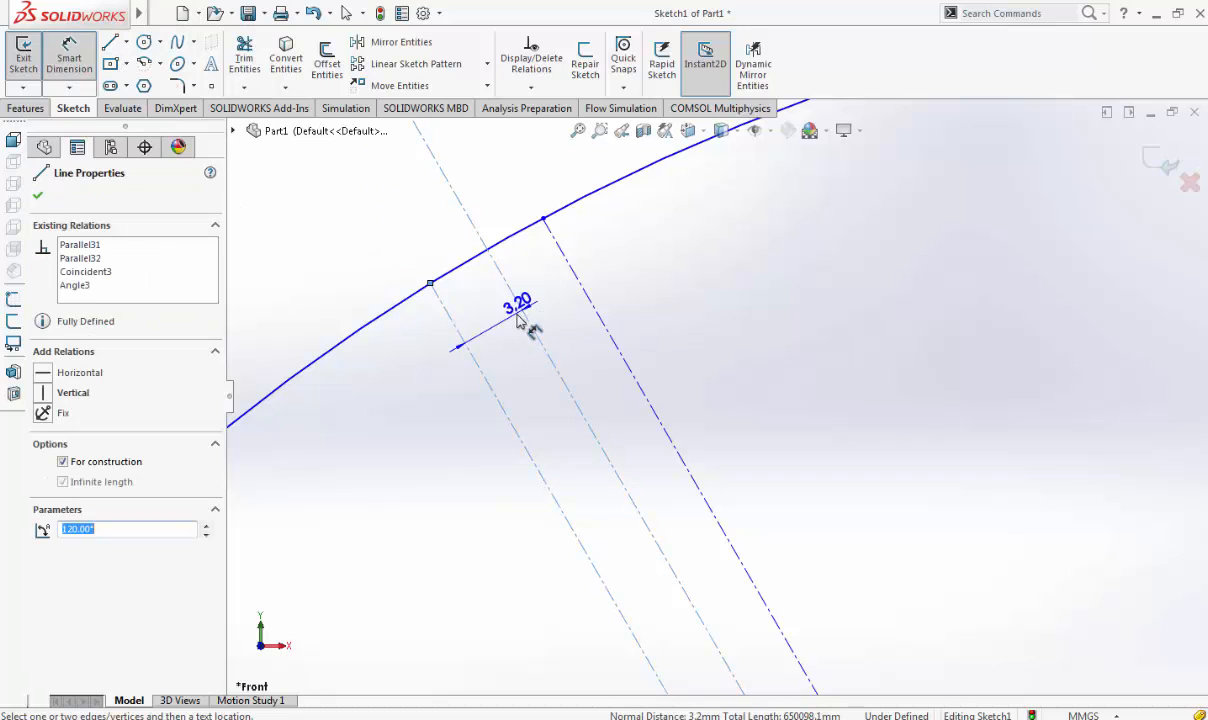
{"action": "left_click", "coordinate": [518, 335]}
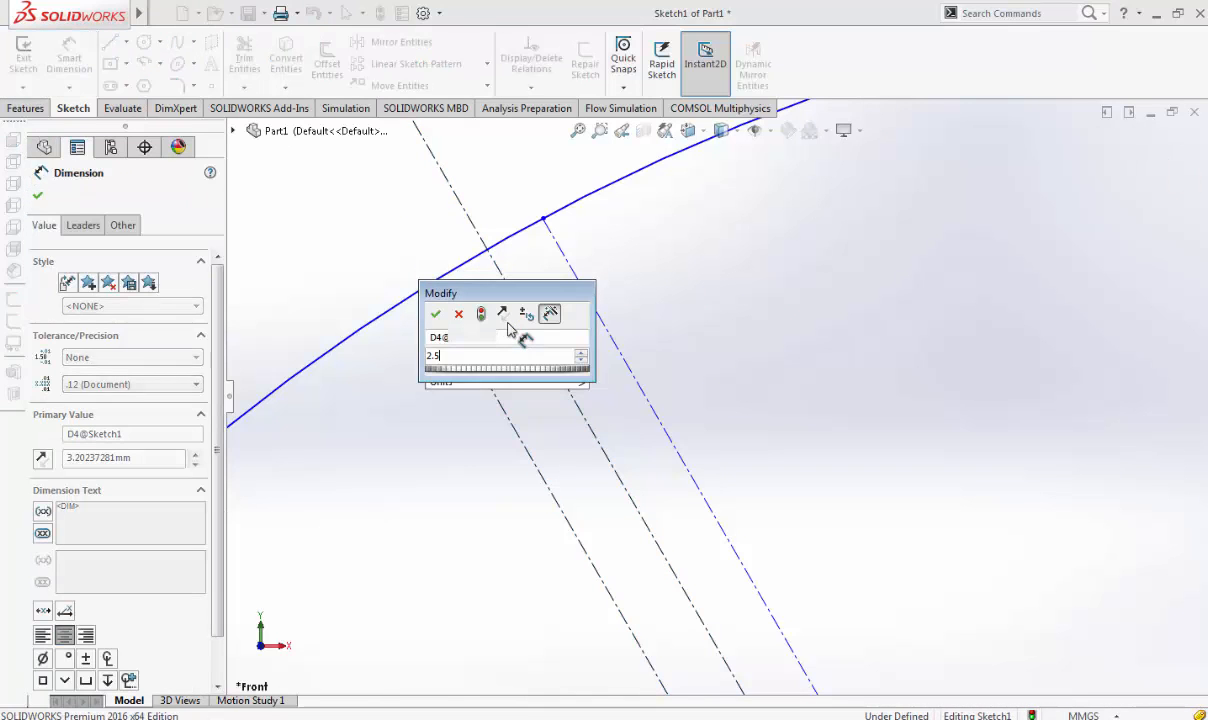
{"action": "type", "text": "2.5"}
{"action": "key", "text": "Return"}
Dimension the parallel construction line nearer the top notch at 2.5 mm from the 30° centerline
{"action": "left_click", "coordinate": [605, 322]}
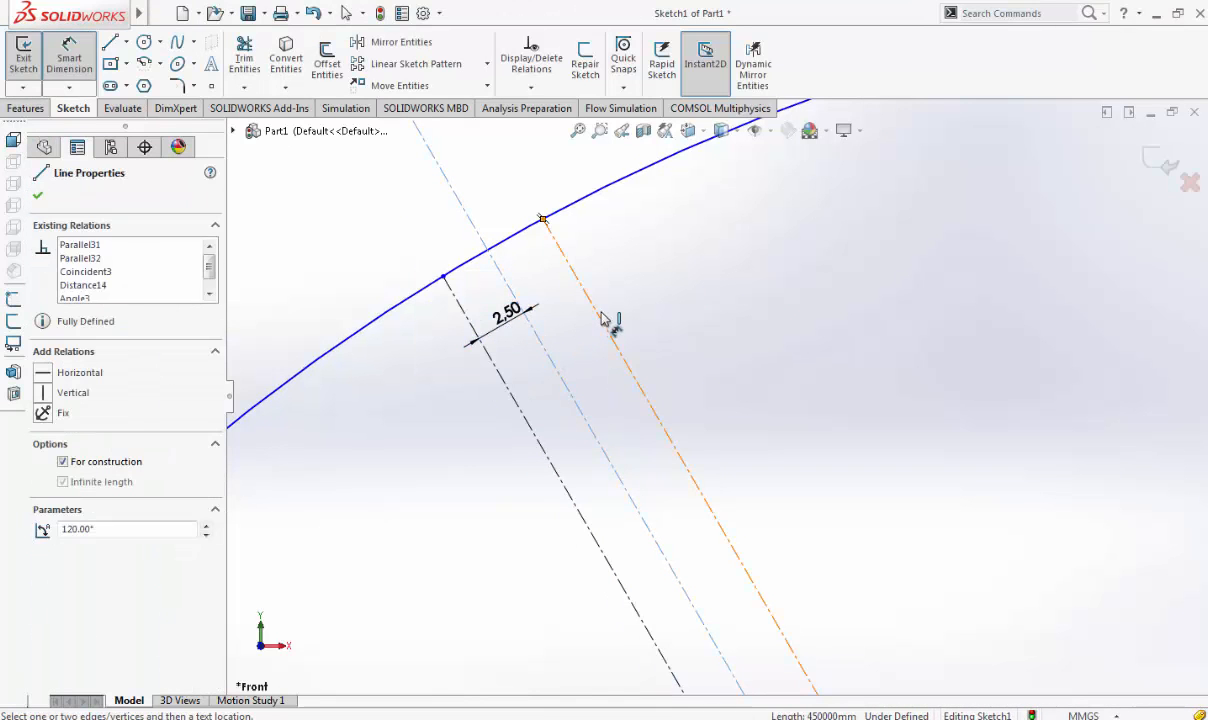
{"action": "left_click", "coordinate": [536, 330]}
{"action": "left_click", "coordinate": [573, 333]}
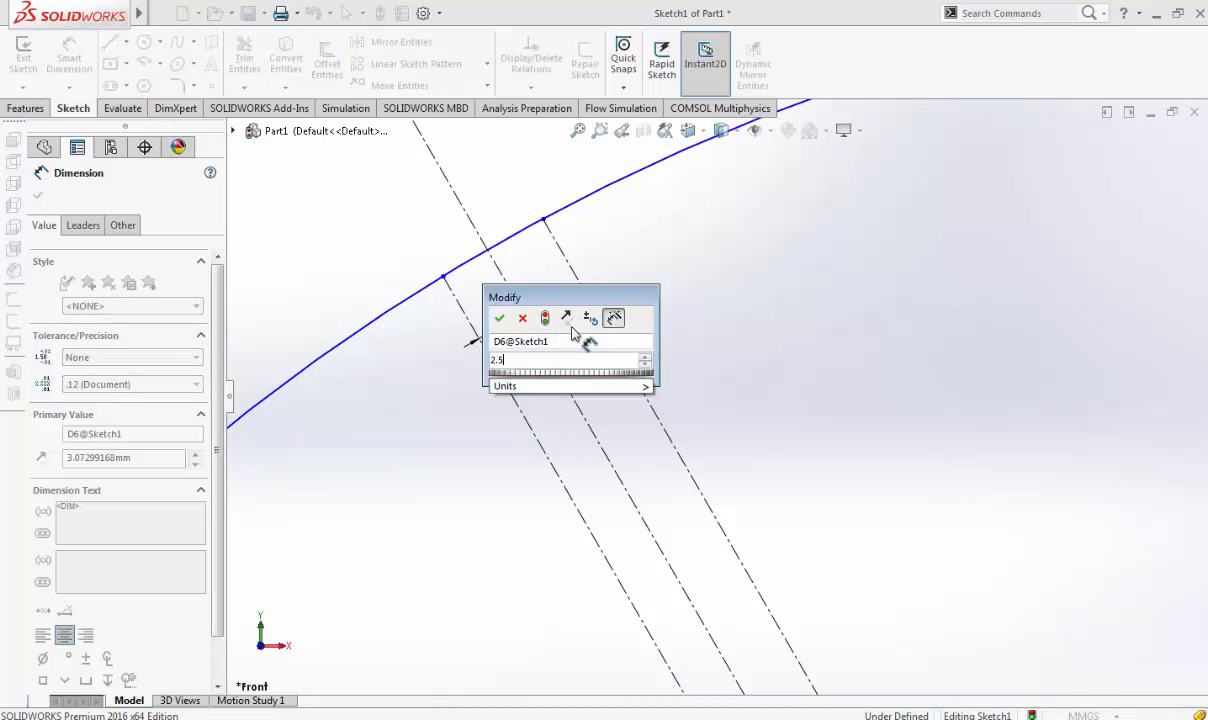
{"action": "type", "text": "2.5"}
{"action": "key", "text": "Return"}
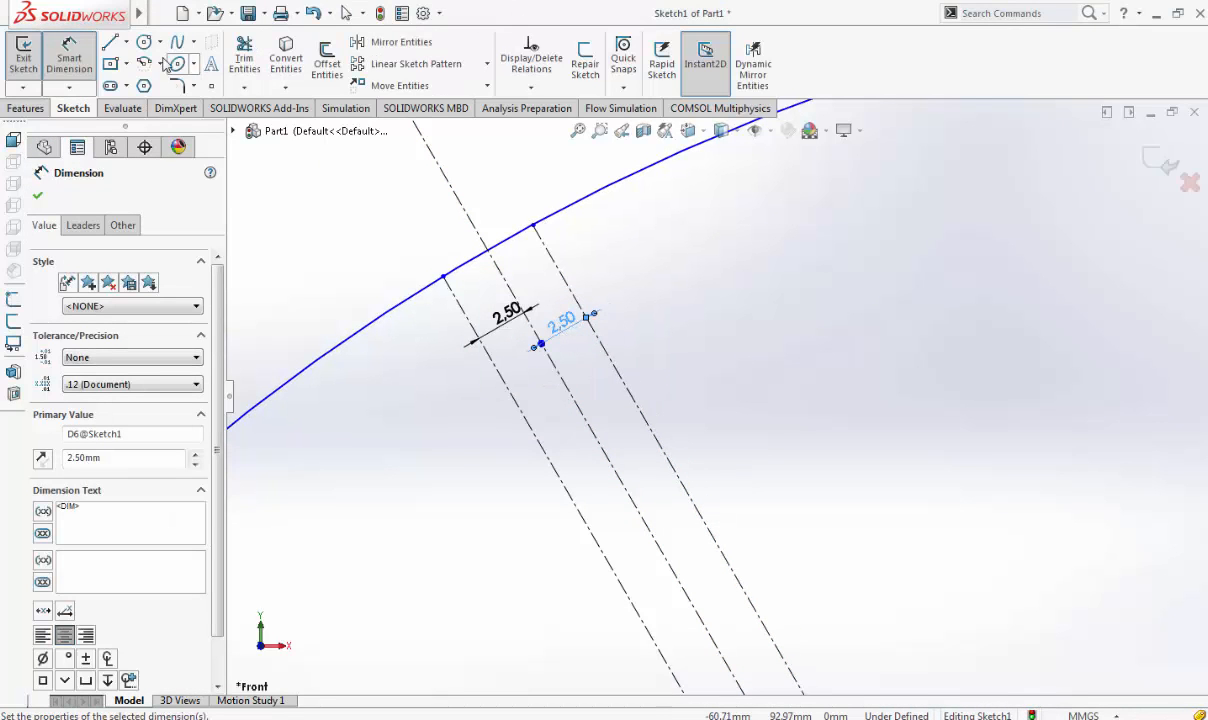
Sketch a perpendicular construction line about 5 mm long between the two parallel lines, just inside the circle
{"action": "left_click", "coordinate": [118, 45]}
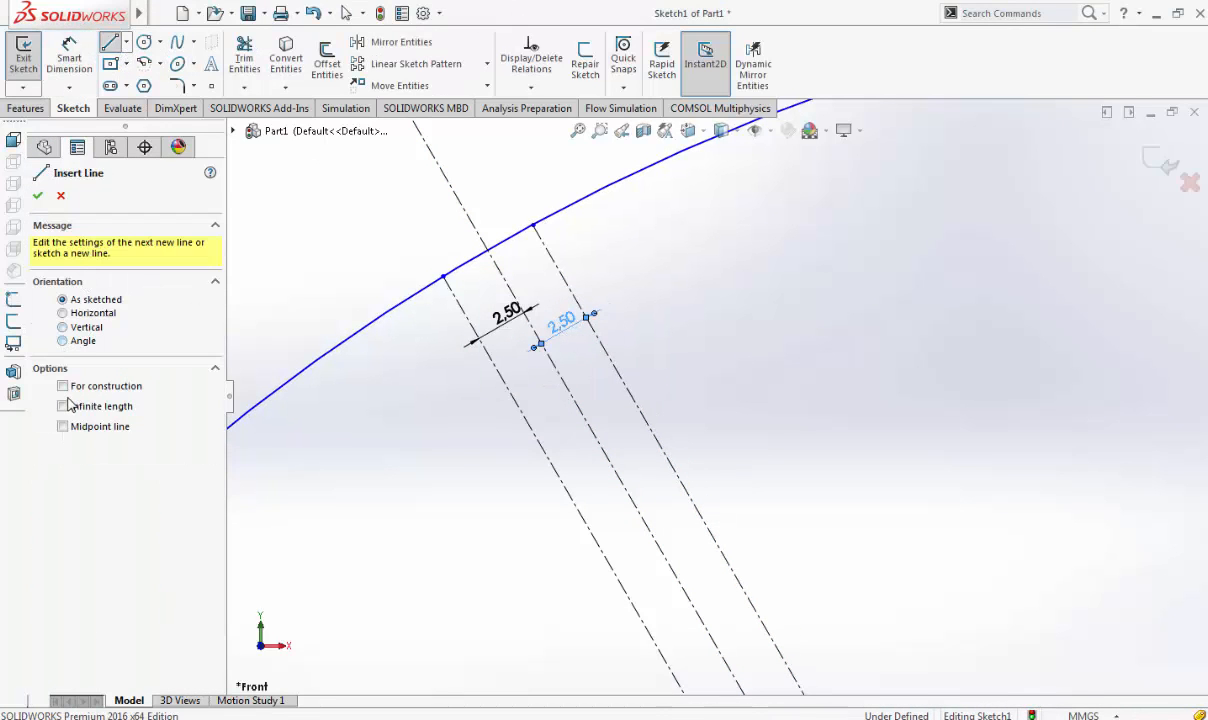
{"action": "left_click", "coordinate": [515, 405]}
{"action": "left_click", "coordinate": [606, 352]}
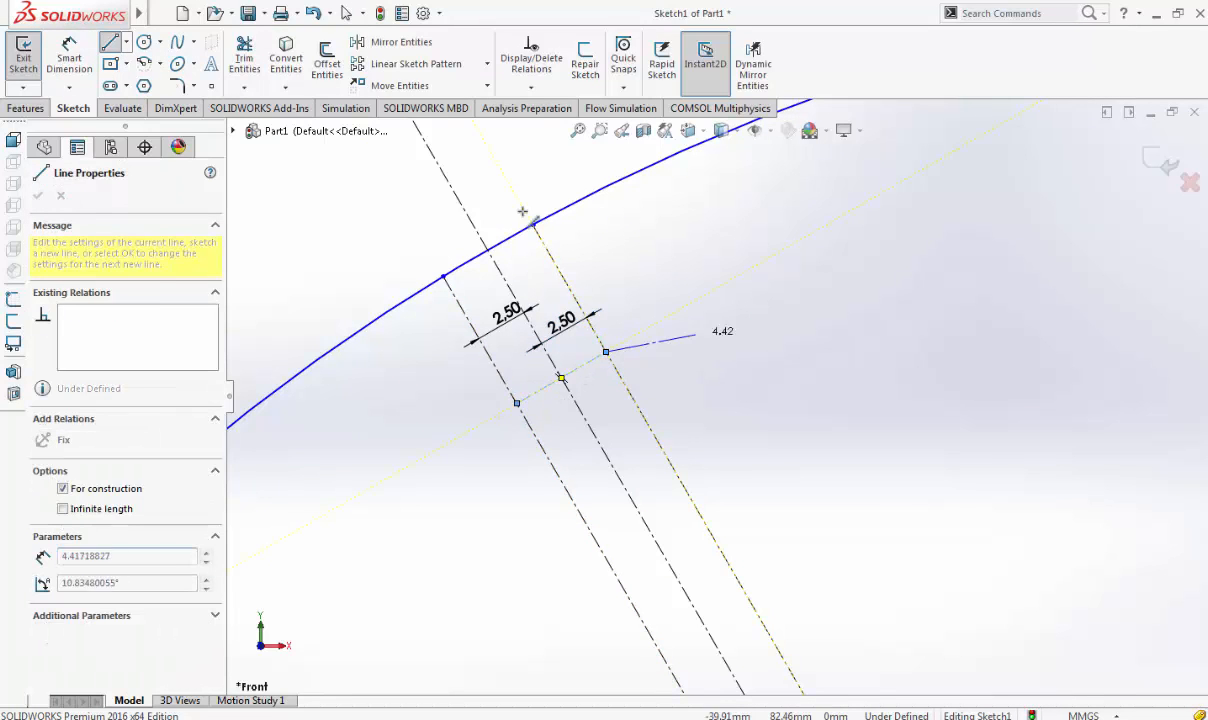
{"action": "key", "text": "Escape"}
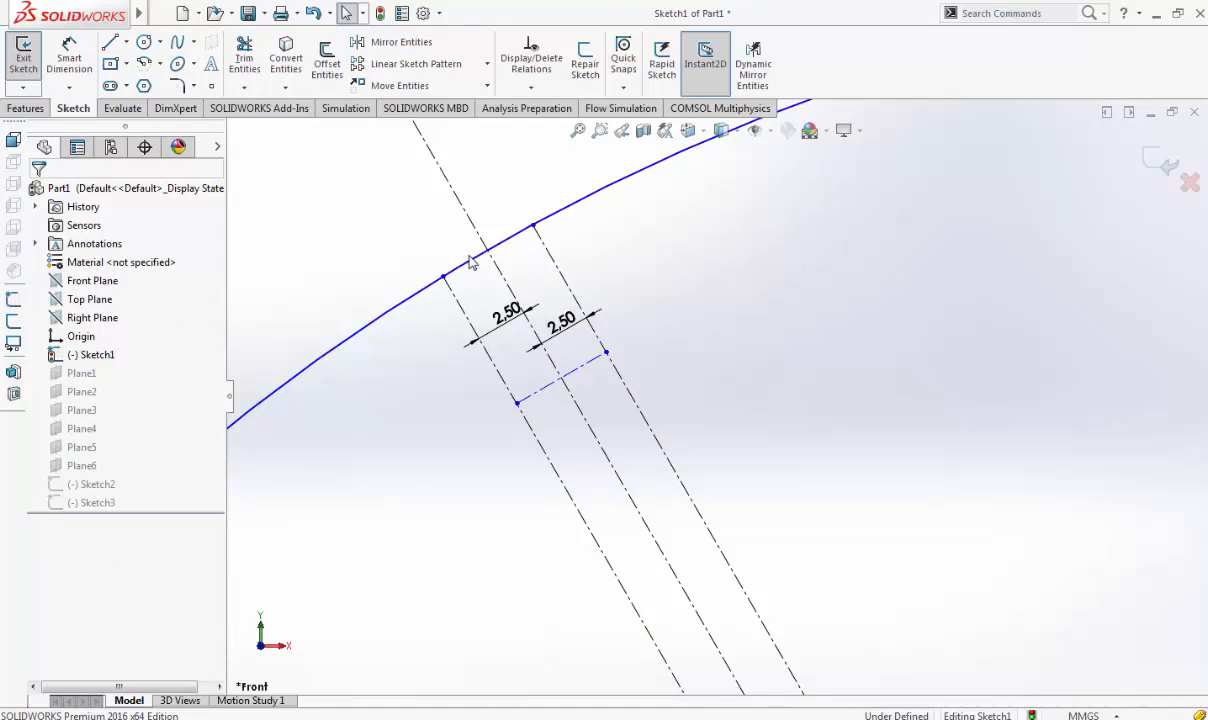
Dimension the cross line 5 mm from the circle endpoint of the parallel line nearer the top notch
{"action": "left_click", "coordinate": [69, 57]}
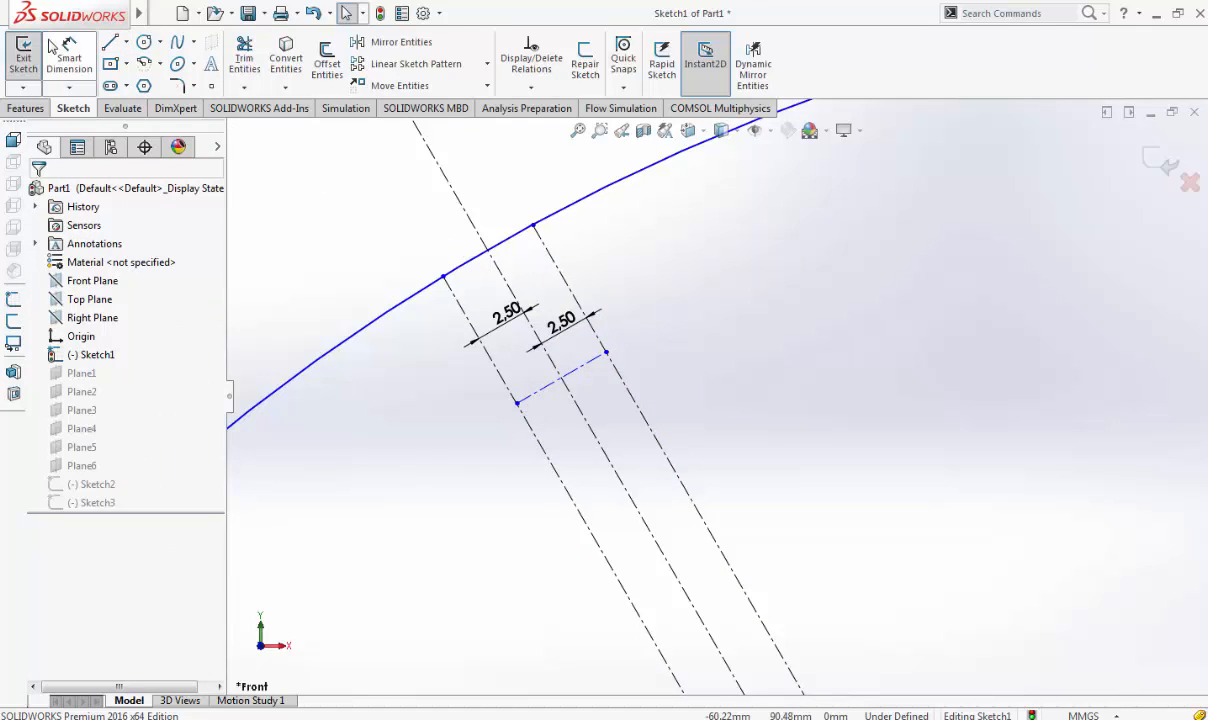
{"action": "left_click", "coordinate": [585, 377]}
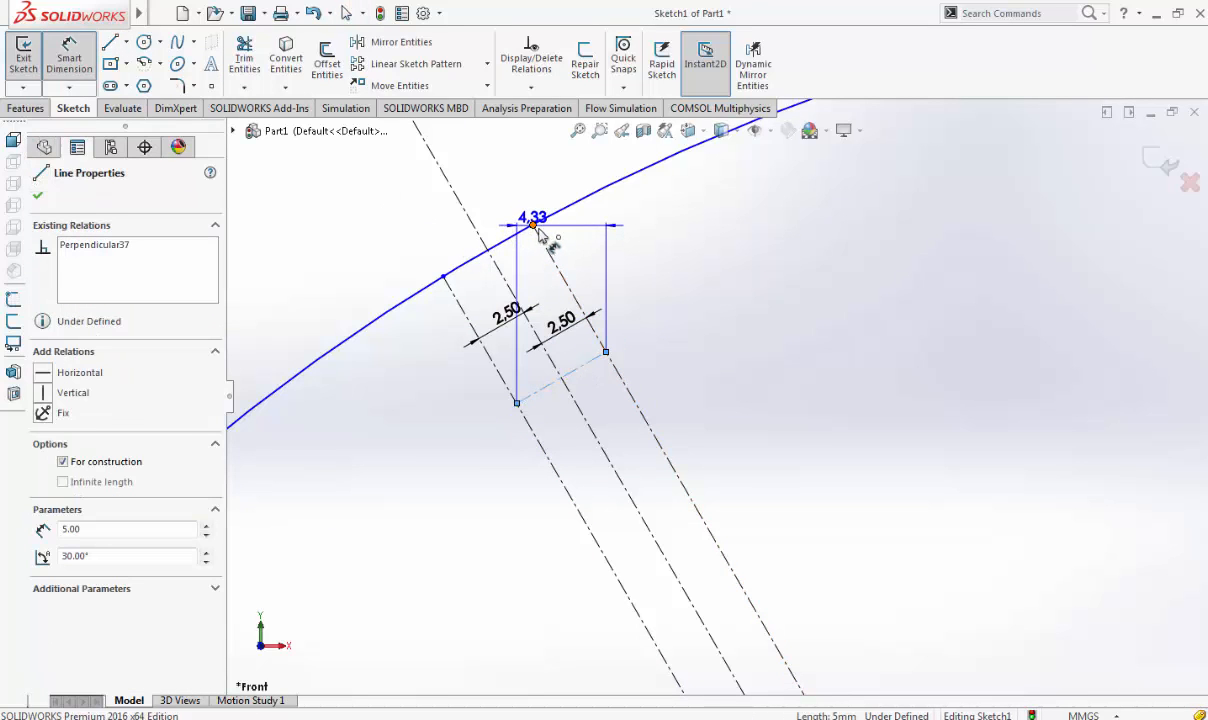
{"action": "left_click", "coordinate": [535, 227]}
{"action": "left_click", "coordinate": [585, 262]}
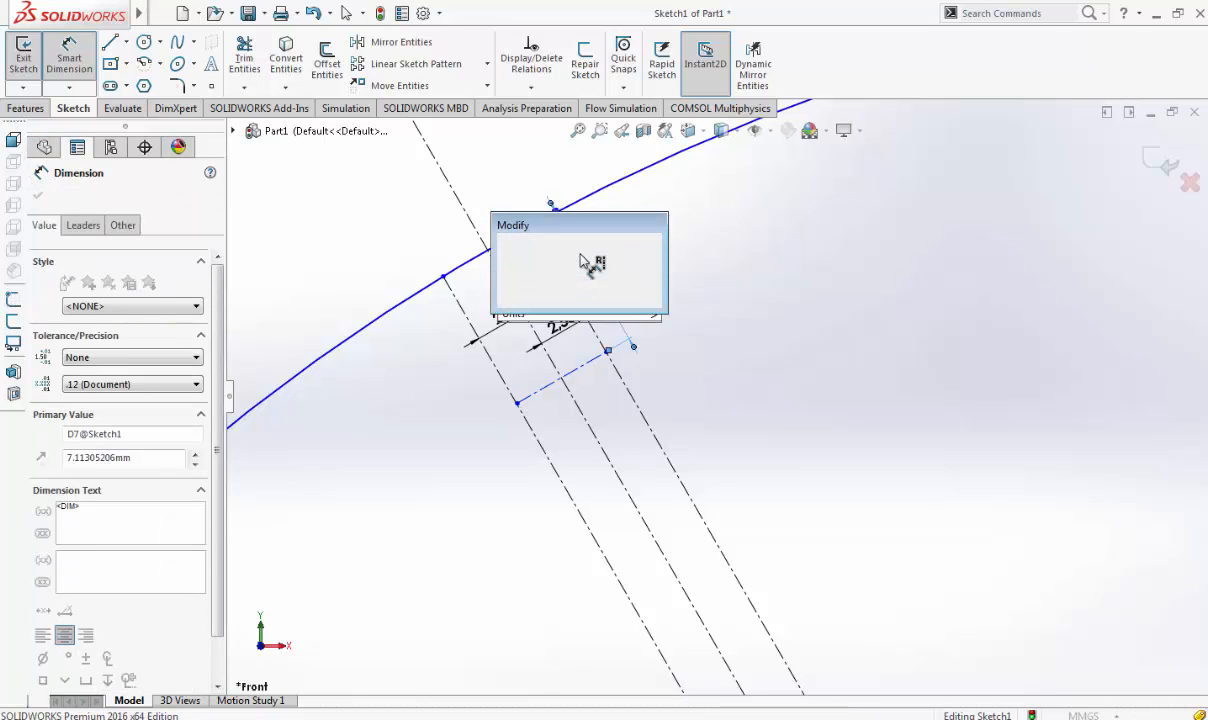
{"action": "type", "text": "5"}
{"action": "key", "text": "Return"}
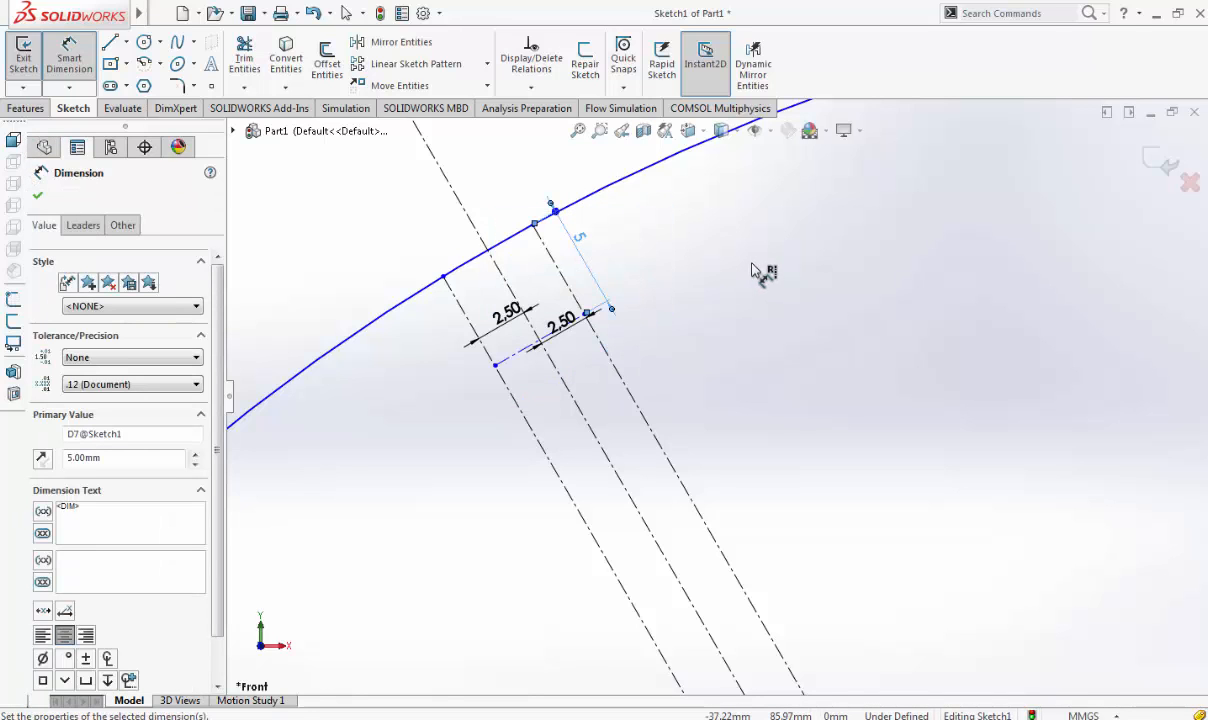
Trim away the two parallel construction lines beyond the cross line, leaving only the notch sides
{"action": "left_click", "coordinate": [244, 60]}
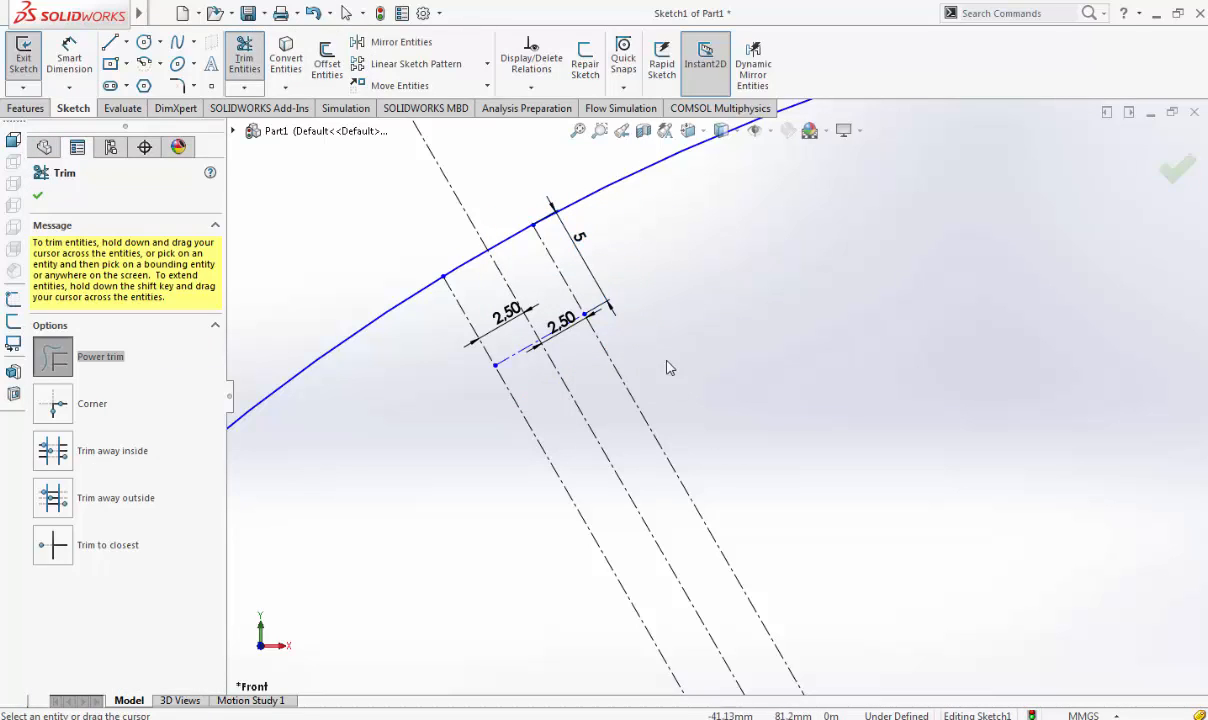
{"action": "mouse_move", "coordinate": [630, 395]}
{"action": "left_mouse_down"}
{"action": "mouse_move", "coordinate": [531, 450]}
{"action": "mouse_move", "coordinate": [521, 200]}
{"action": "left_mouse_up"}
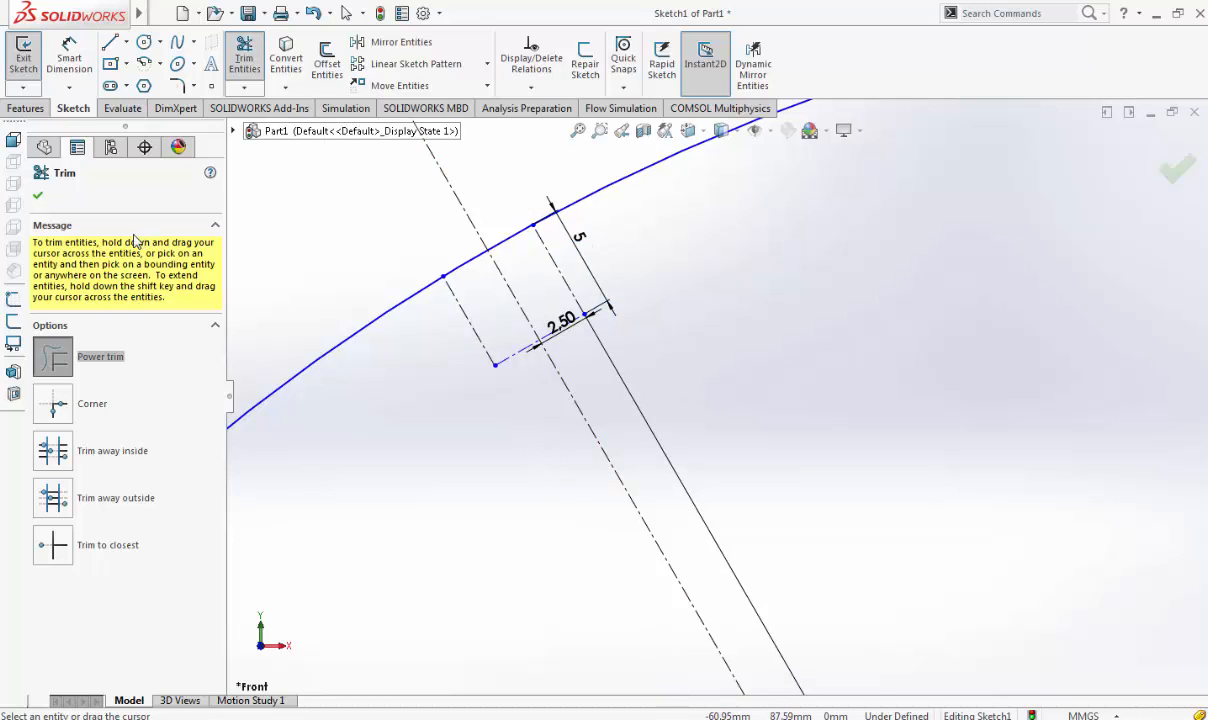
{"action": "left_click", "coordinate": [38, 196]}
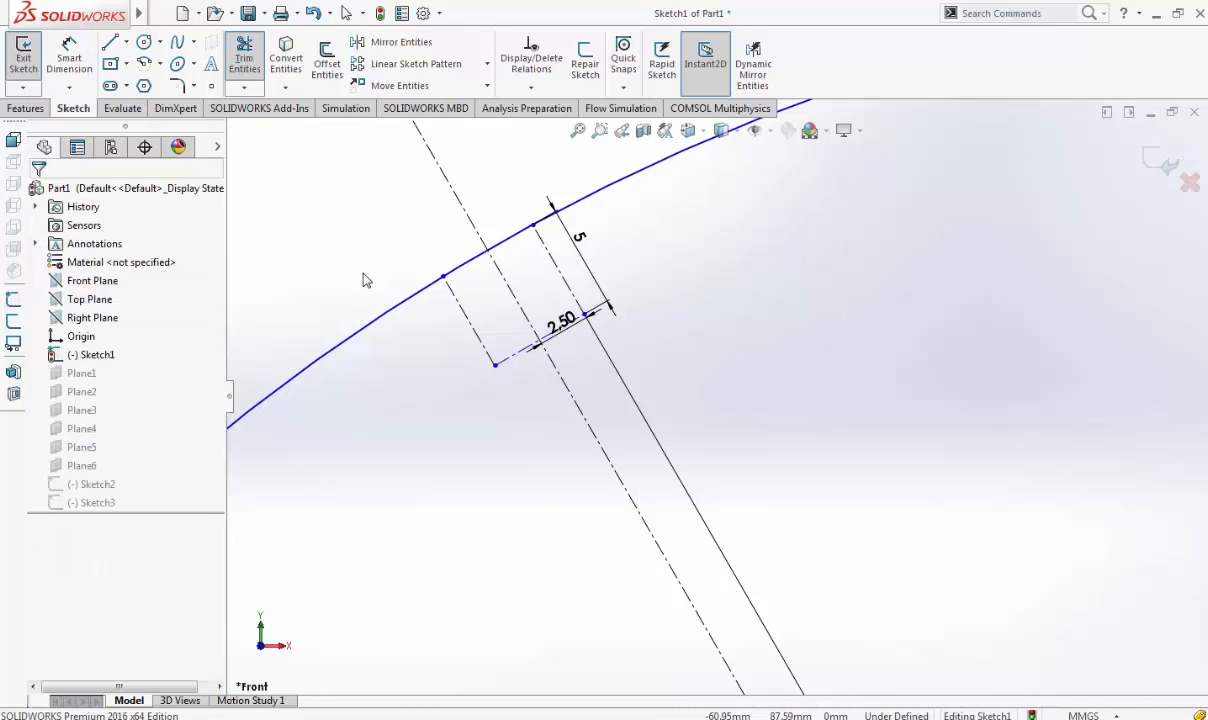
Convert the two side lines and the bottom line of the 30° notch from construction to solid geometry
{"action": "left_click", "coordinate": [465, 317]}
{"action": "left_click", "coordinate": [526, 257]}
{"action": "left_click", "coordinate": [519, 353]}
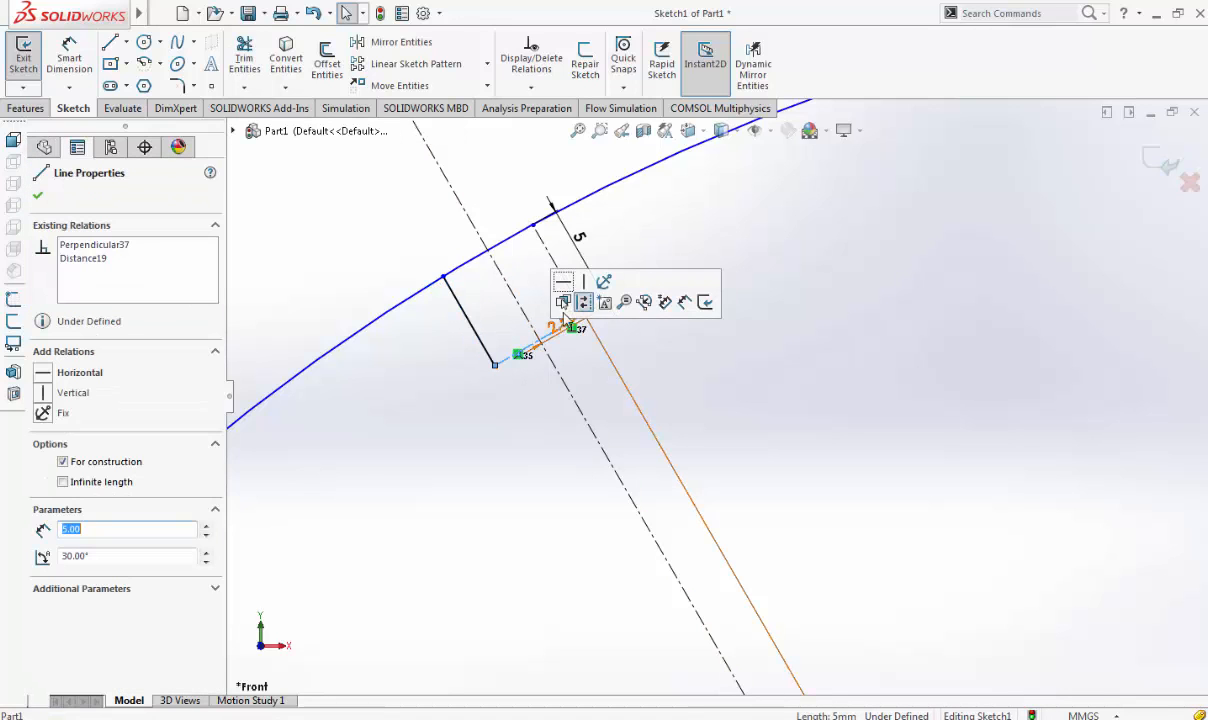
{"action": "left_click", "coordinate": [582, 302]}
{"action": "left_click", "coordinate": [558, 266]}
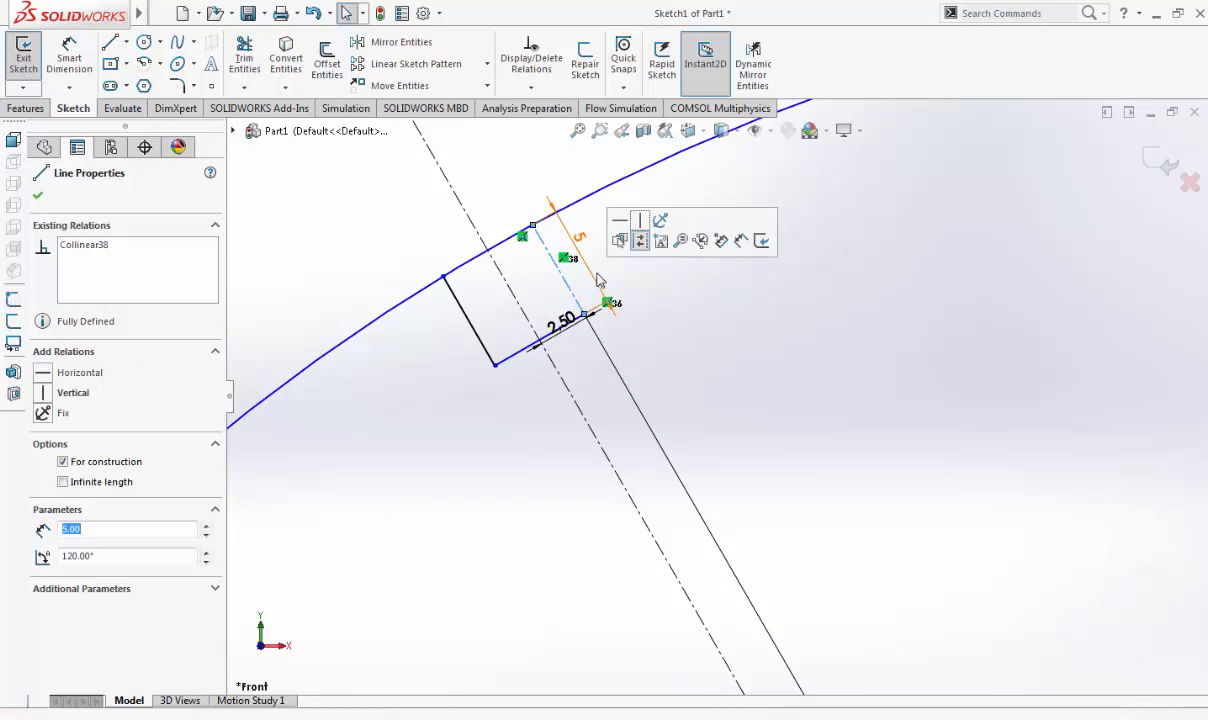
{"action": "left_click", "coordinate": [641, 243]}
Trim away the circle arc spanning the opening of the 30° notch
{"action": "left_click", "coordinate": [244, 55]}
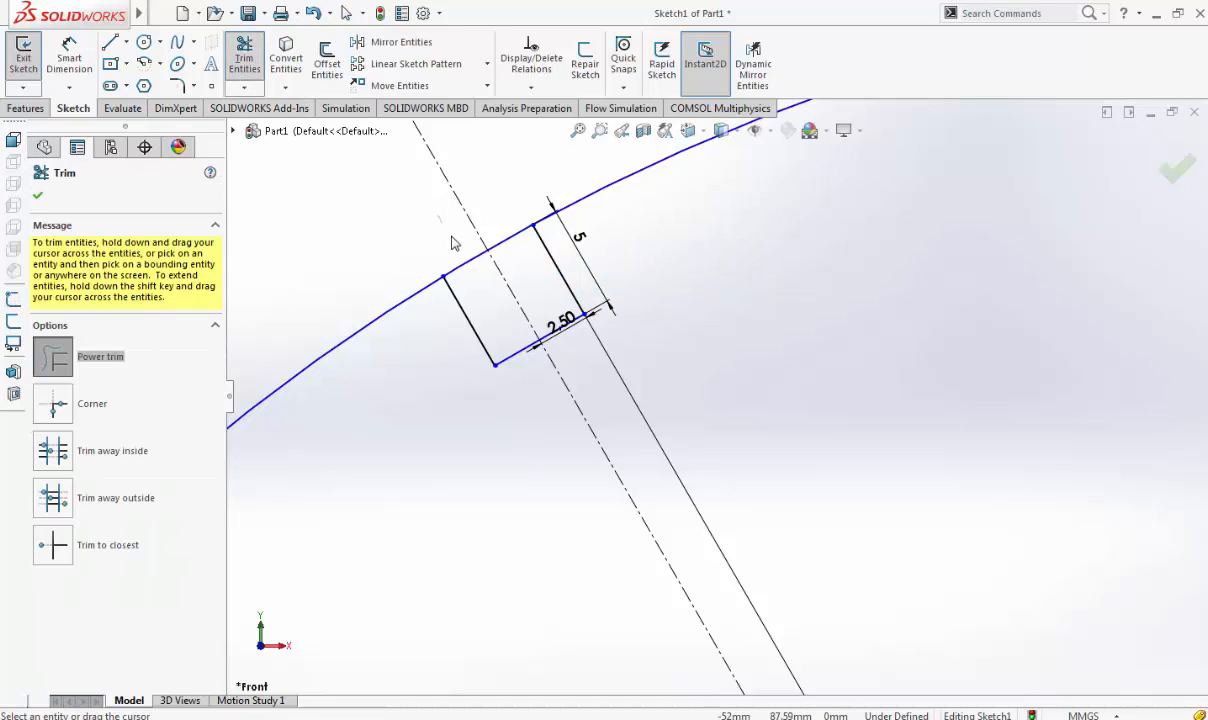
{"action": "mouse_move", "coordinate": [437, 215]}
{"action": "left_mouse_down"}
{"action": "mouse_move", "coordinate": [480, 262]}
{"action": "mouse_move", "coordinate": [520, 270]}
{"action": "left_mouse_up"}
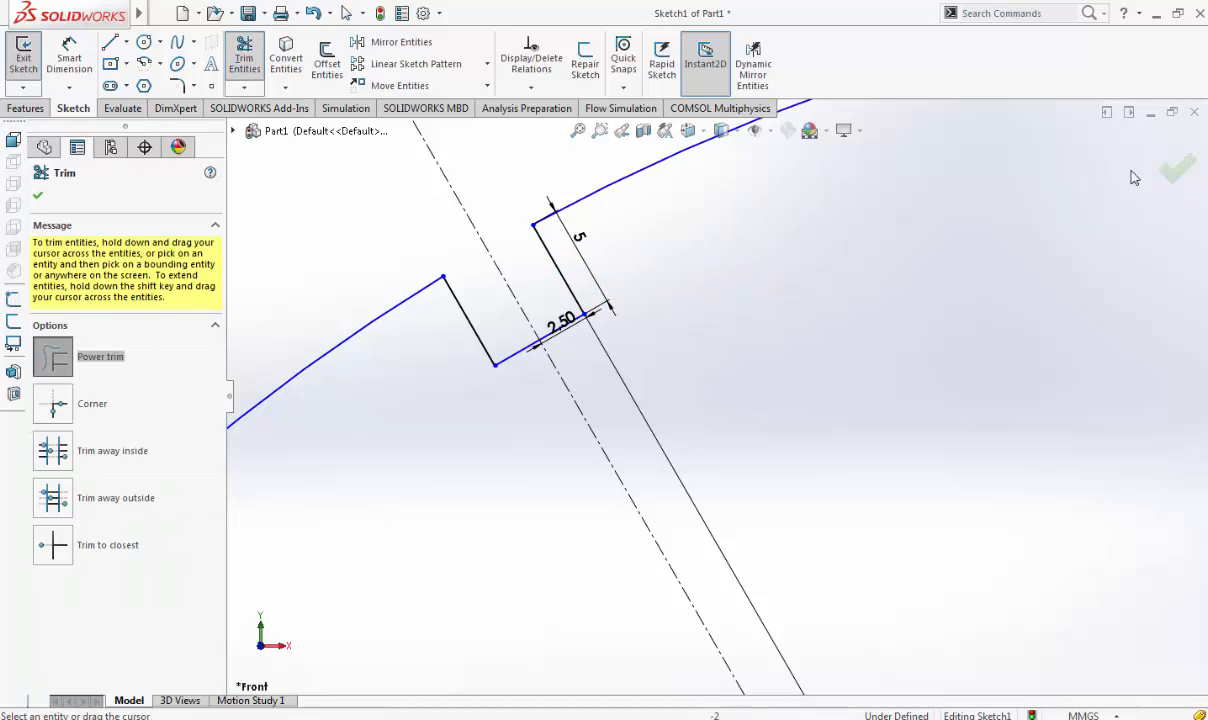
{"action": "left_click", "coordinate": [1176, 169]}
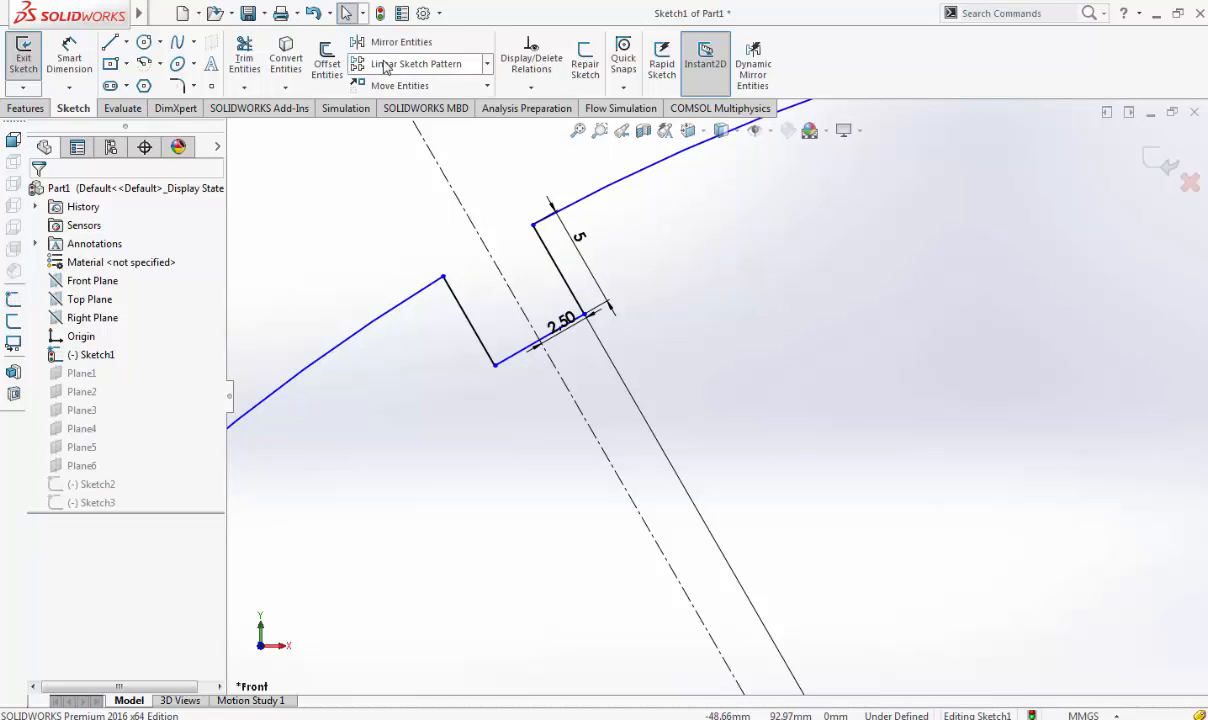
Set up a circular sketch pattern about the origin with the 30° notch's two sides and bottom line as its entities, removing the picked arc
{"action": "left_click", "coordinate": [487, 63]}
{"action": "left_click", "coordinate": [468, 105]}
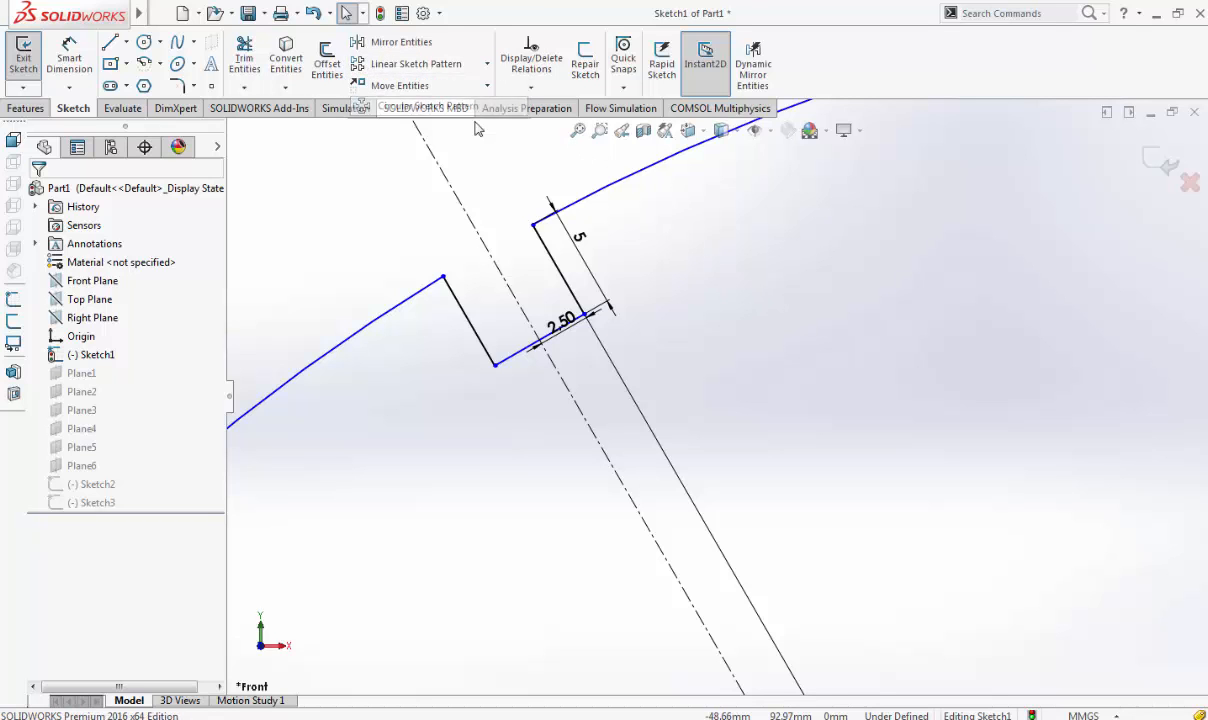
{"action": "left_click", "coordinate": [688, 130]}
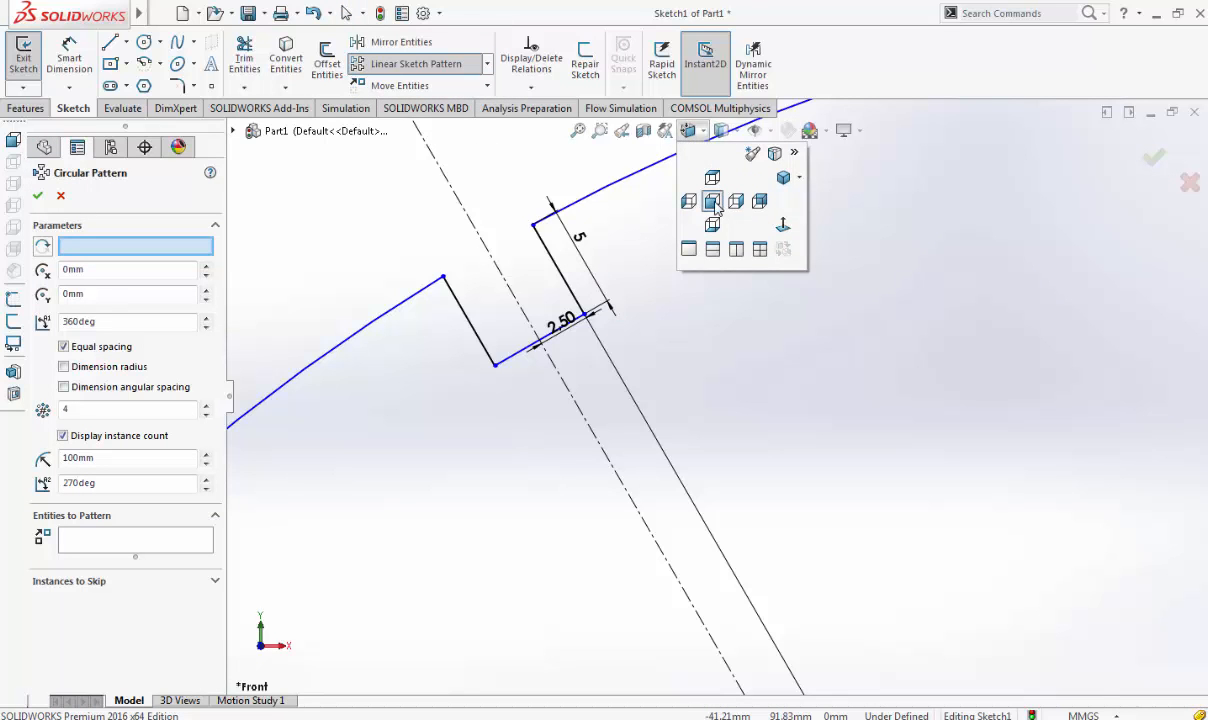
{"action": "left_click", "coordinate": [712, 202]}
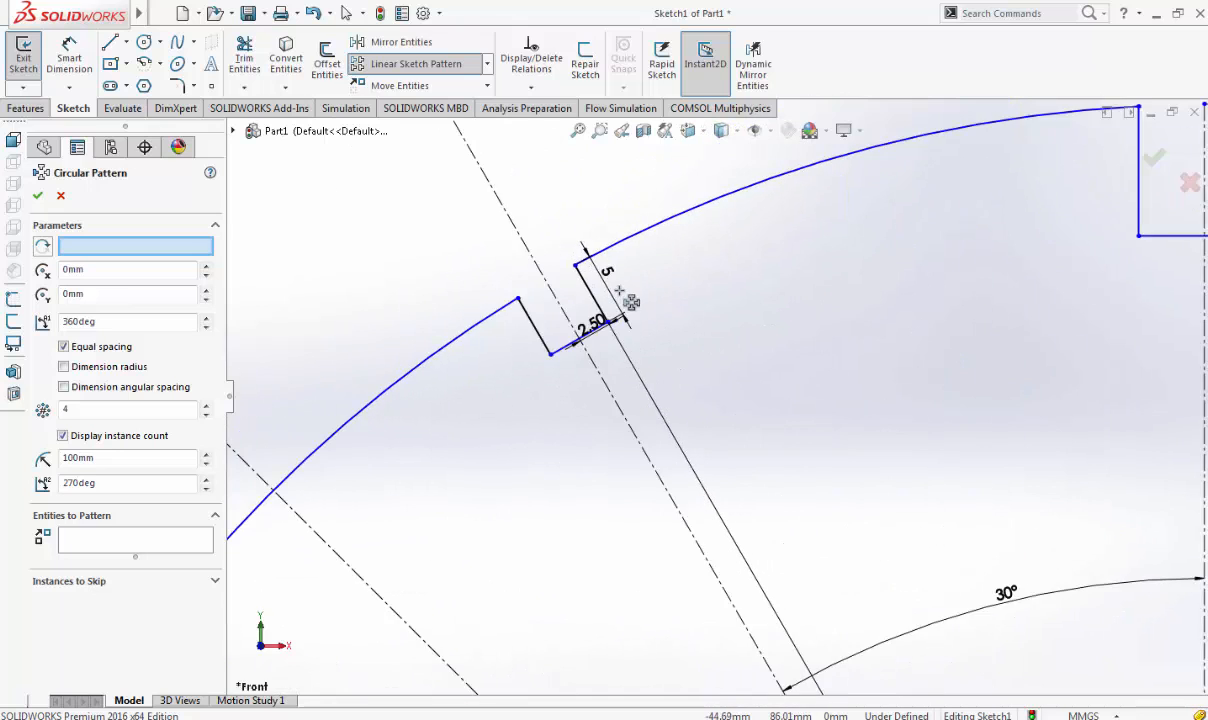
{"action": "left_click", "coordinate": [617, 248]}
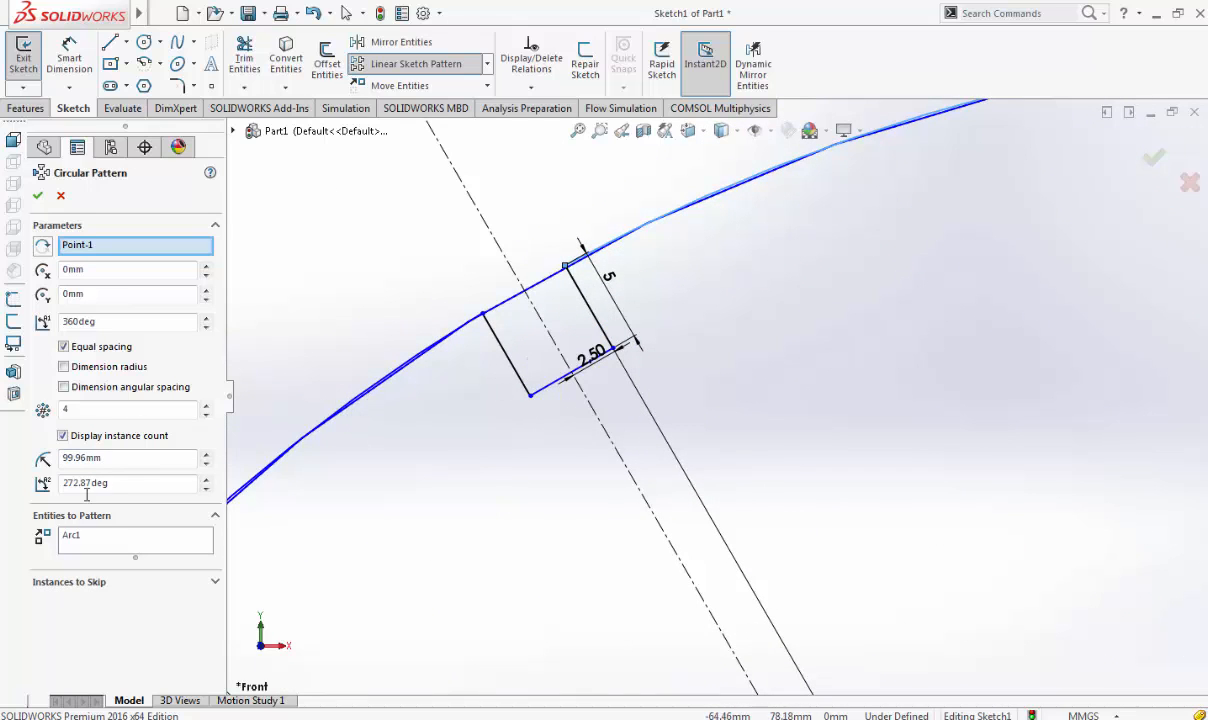
{"action": "left_click", "coordinate": [84, 542]}
{"action": "key", "text": "Delete"}
{"action": "left_click", "coordinate": [526, 380]}
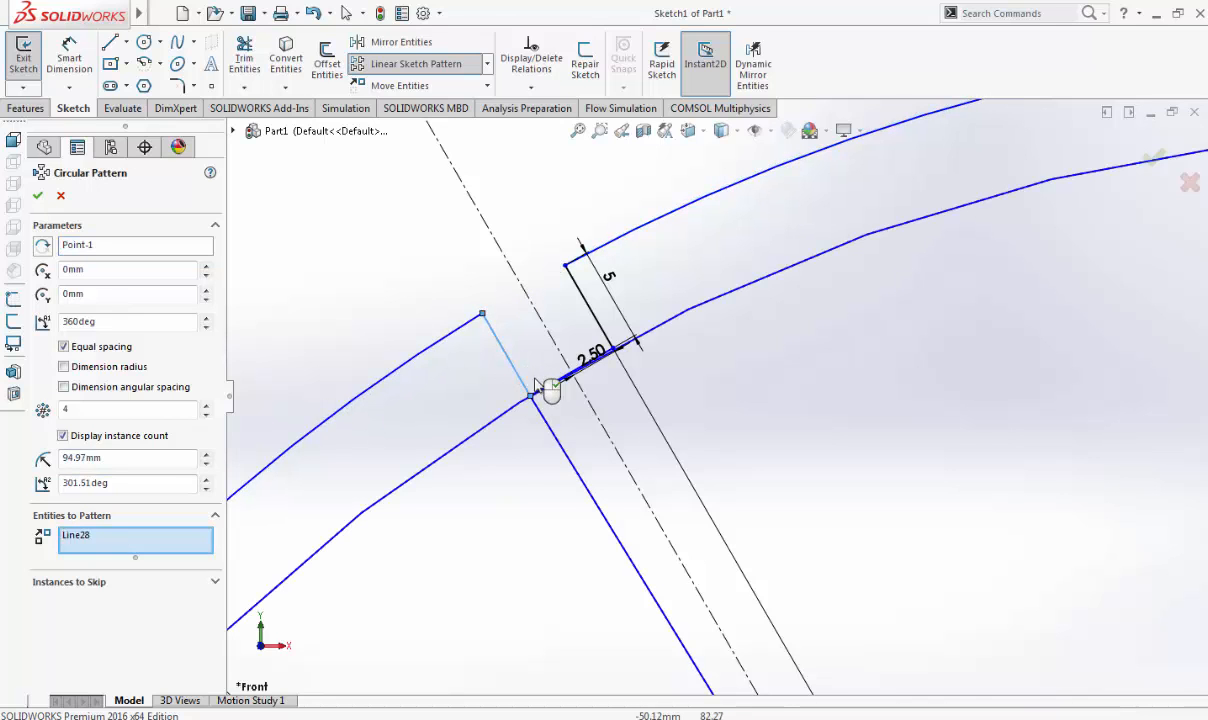
{"action": "left_click", "coordinate": [540, 396]}
{"action": "left_click", "coordinate": [614, 340]}
{"action": "scroll", "coordinate": [678, 403], "scroll_direction": "up", "scroll_amount": 5}
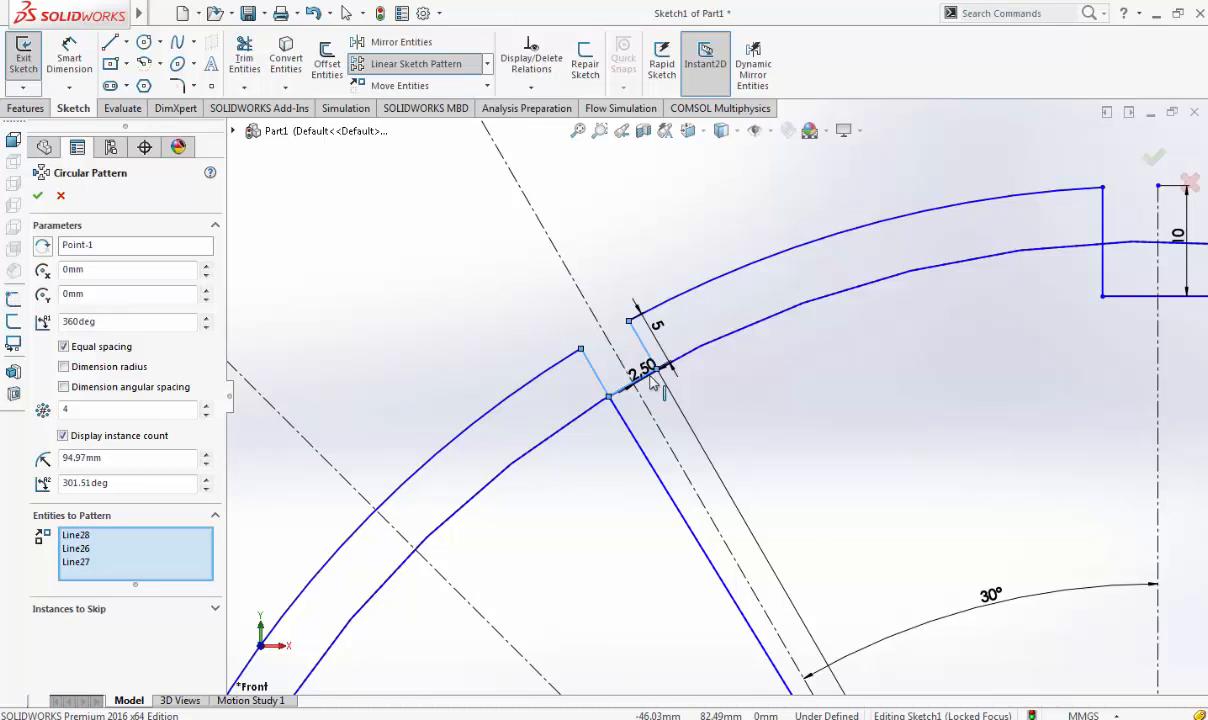
Pattern the small notch as 12 equally spaced instances over 360° and apply the circular pattern
{"action": "scroll", "coordinate": [678, 403], "scroll_direction": "up", "scroll_amount": 3}
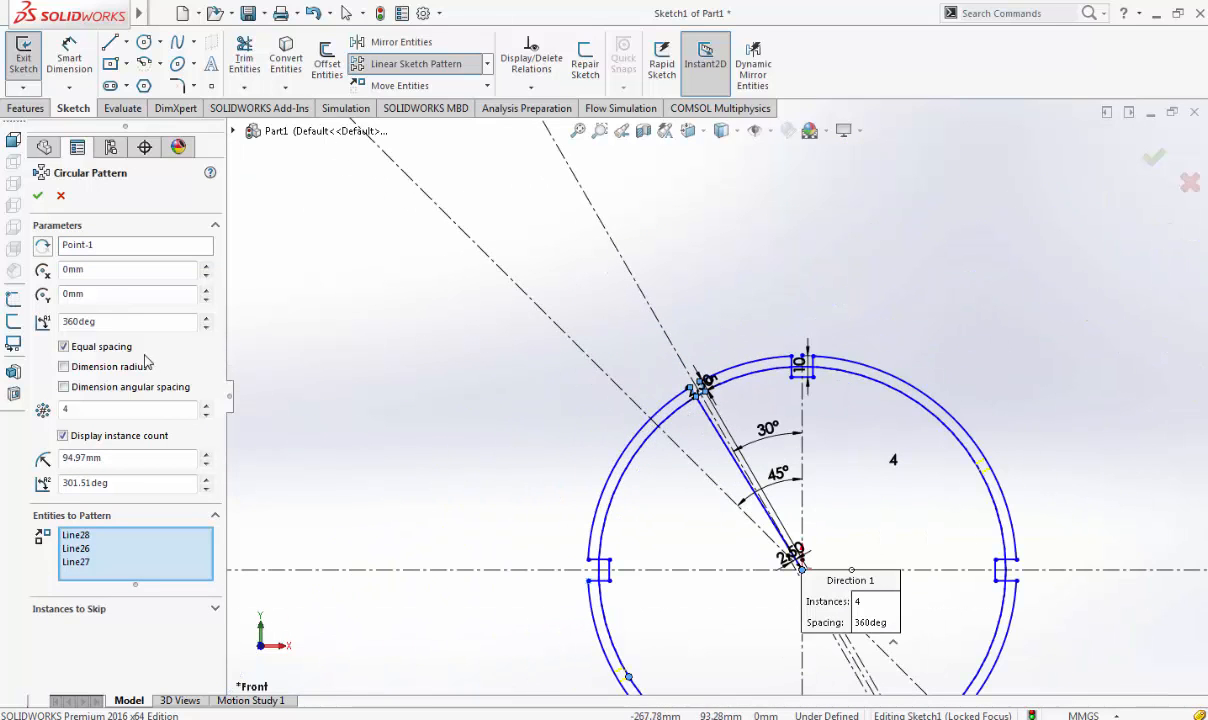
{"action": "left_click", "coordinate": [207, 407]}
{"action": "left_click", "coordinate": [207, 407]}
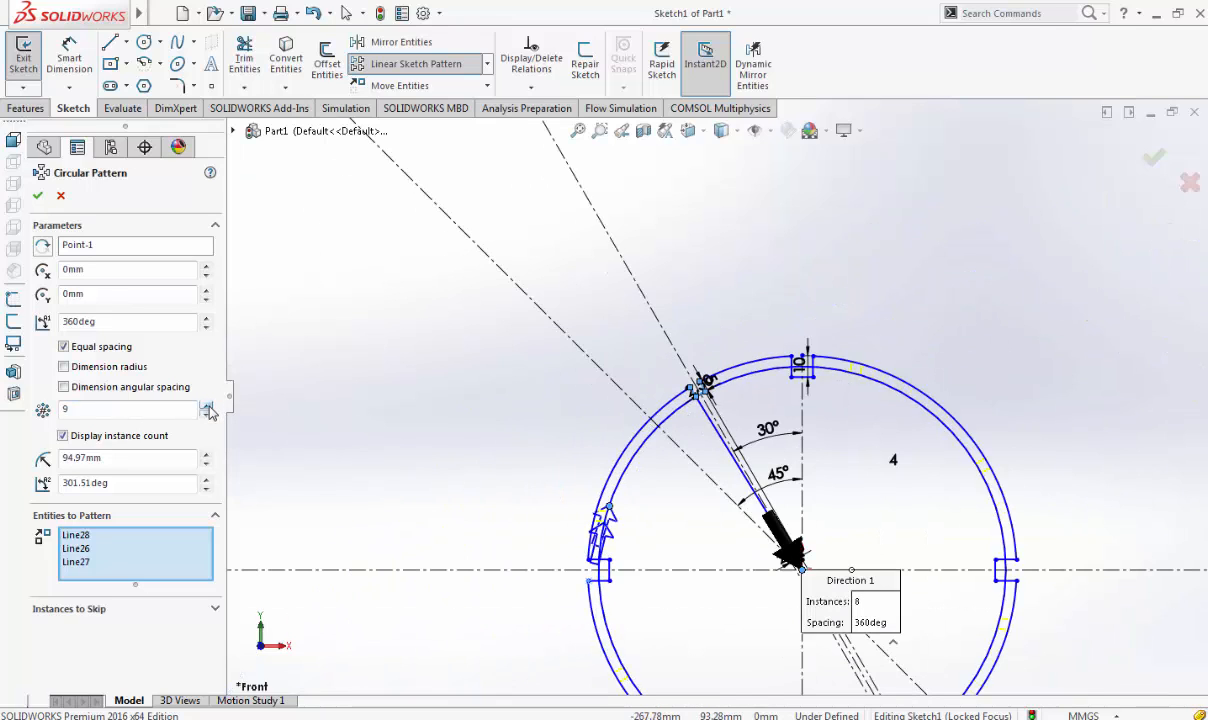
{"action": "left_click", "coordinate": [207, 407]}
{"action": "left_click", "coordinate": [207, 407]}
{"action": "left_click", "coordinate": [207, 407]}
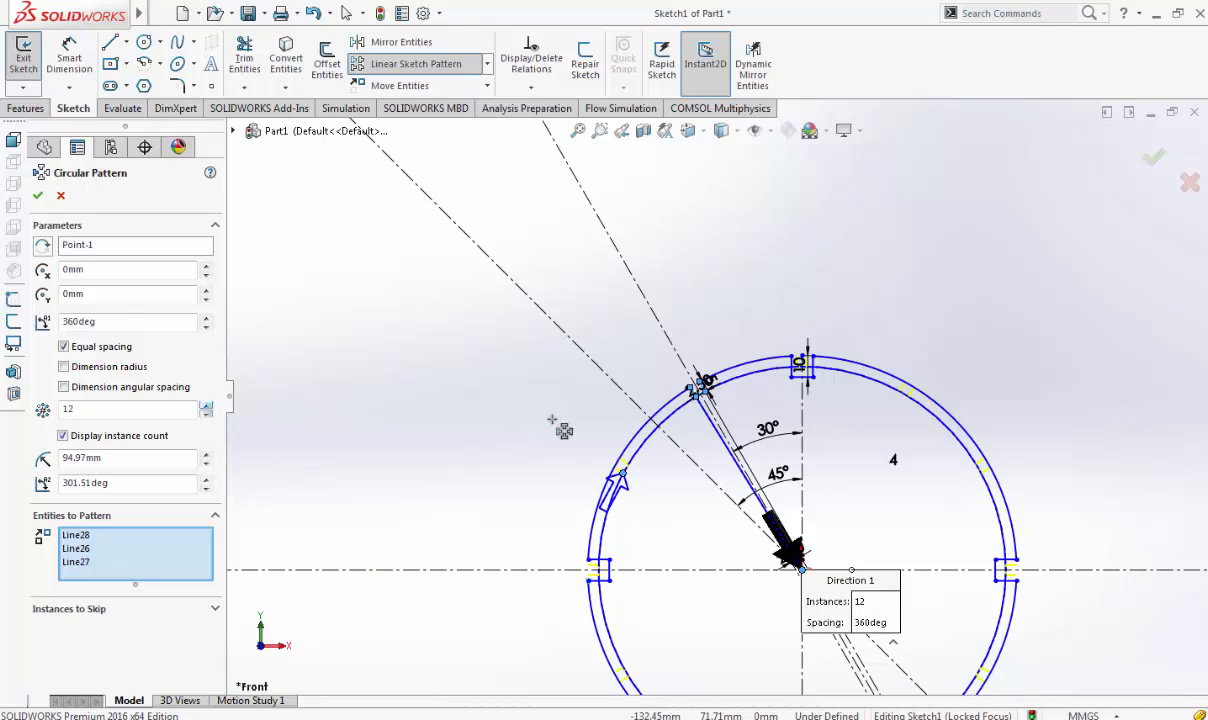
{"action": "scroll", "coordinate": [962, 440], "scroll_direction": "down", "scroll_amount": 2}
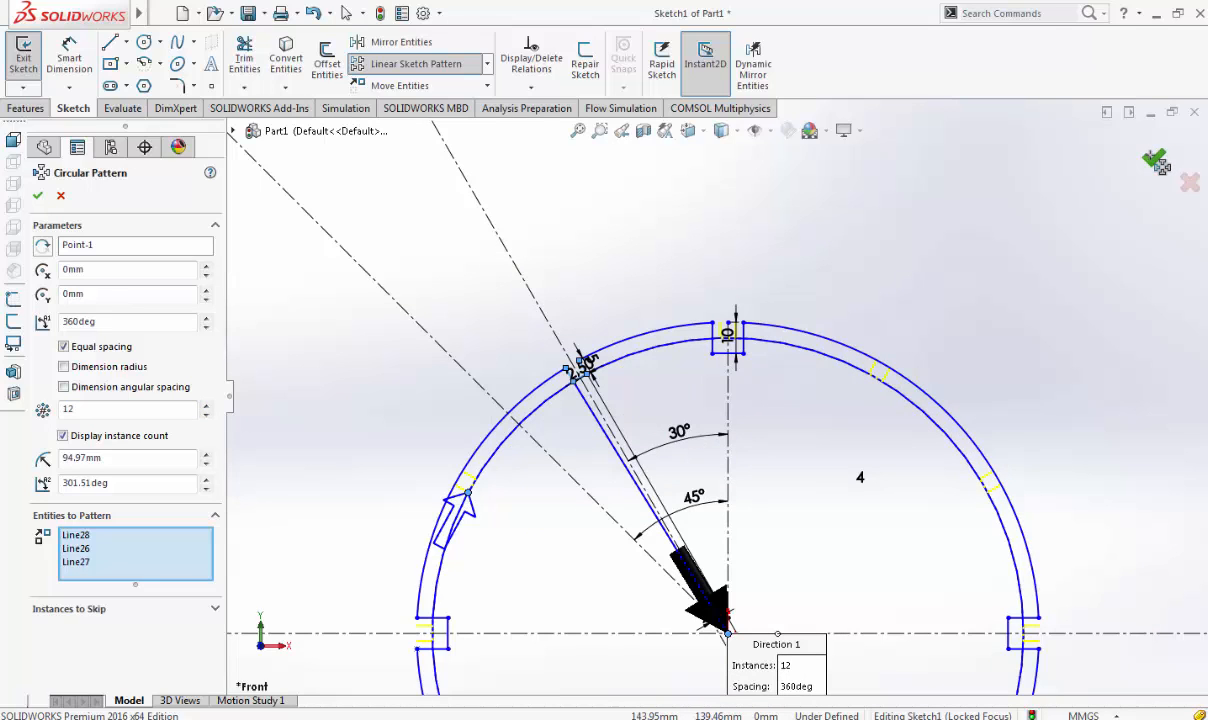
{"action": "left_click", "coordinate": [38, 197]}
{"action": "scroll", "coordinate": [572, 502], "scroll_direction": "down", "scroll_amount": 3}
{"action": "scroll", "coordinate": [575, 540], "scroll_direction": "up", "scroll_amount": 3}
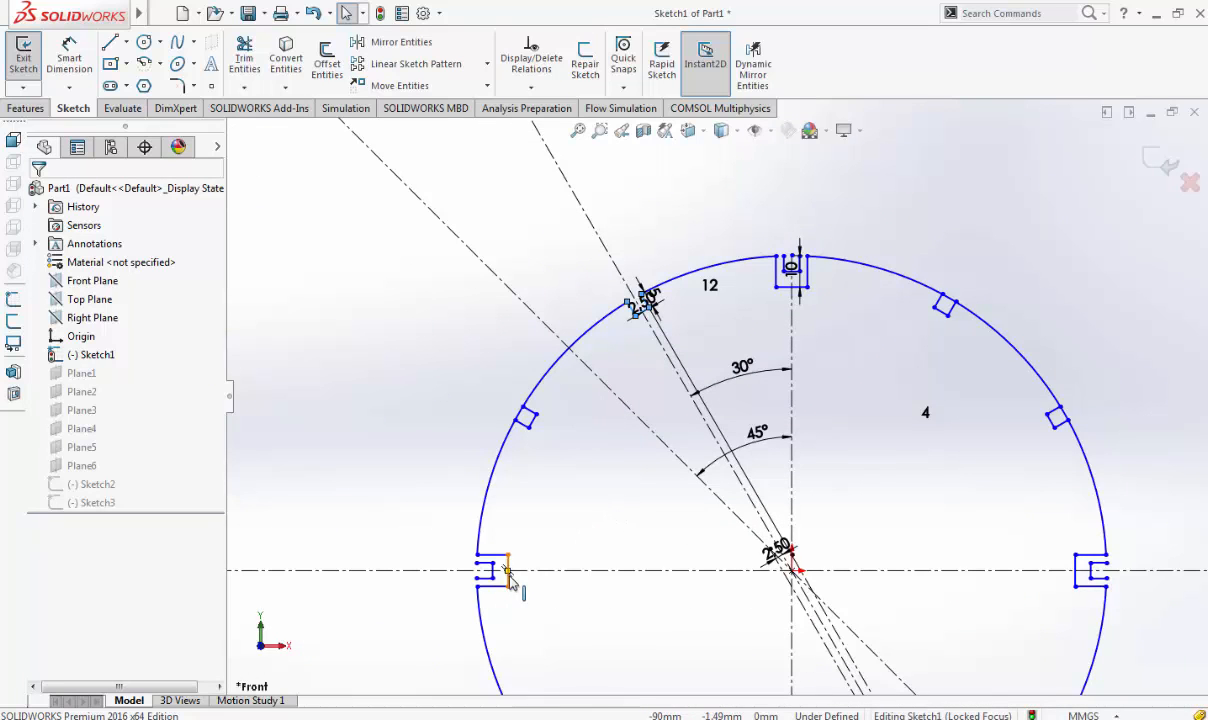
Try to delete the two horizontal lines of the small notch copy inside the 10 mm notch at the circle's left quadrant
{"action": "scroll", "coordinate": [485, 572], "scroll_direction": "down", "scroll_amount": 4}
{"action": "left_click", "coordinate": [515, 515]}
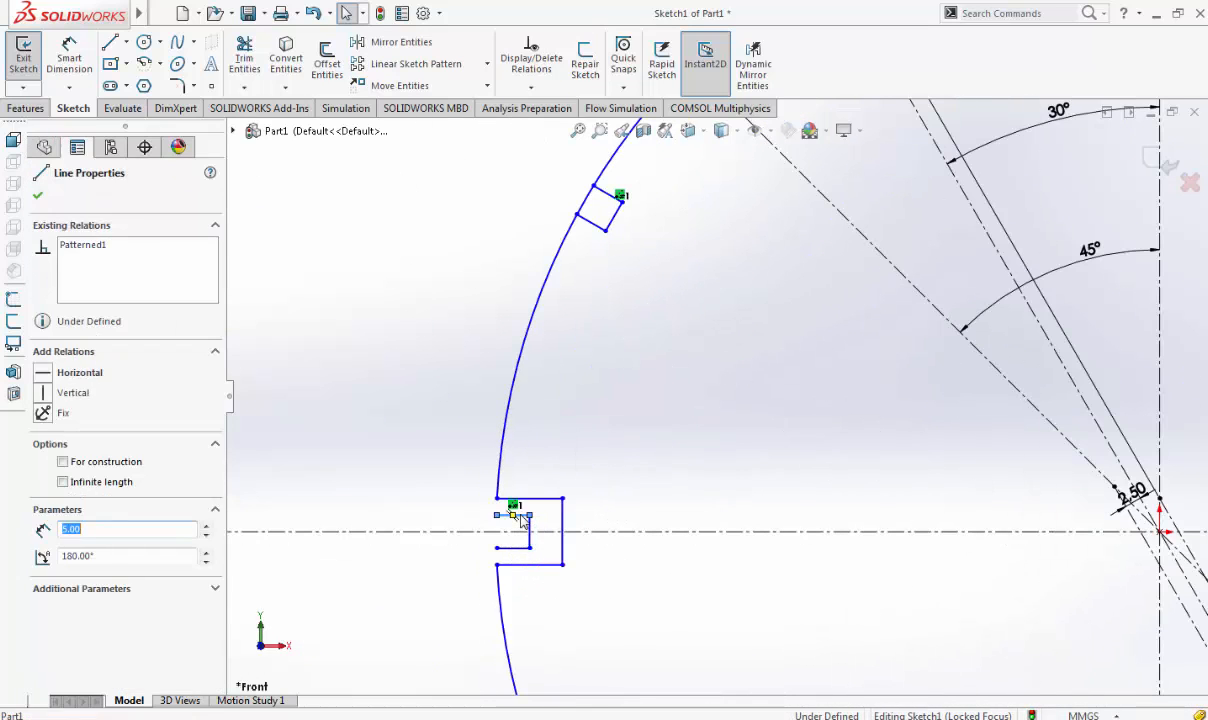
{"action": "key", "text": "Delete"}
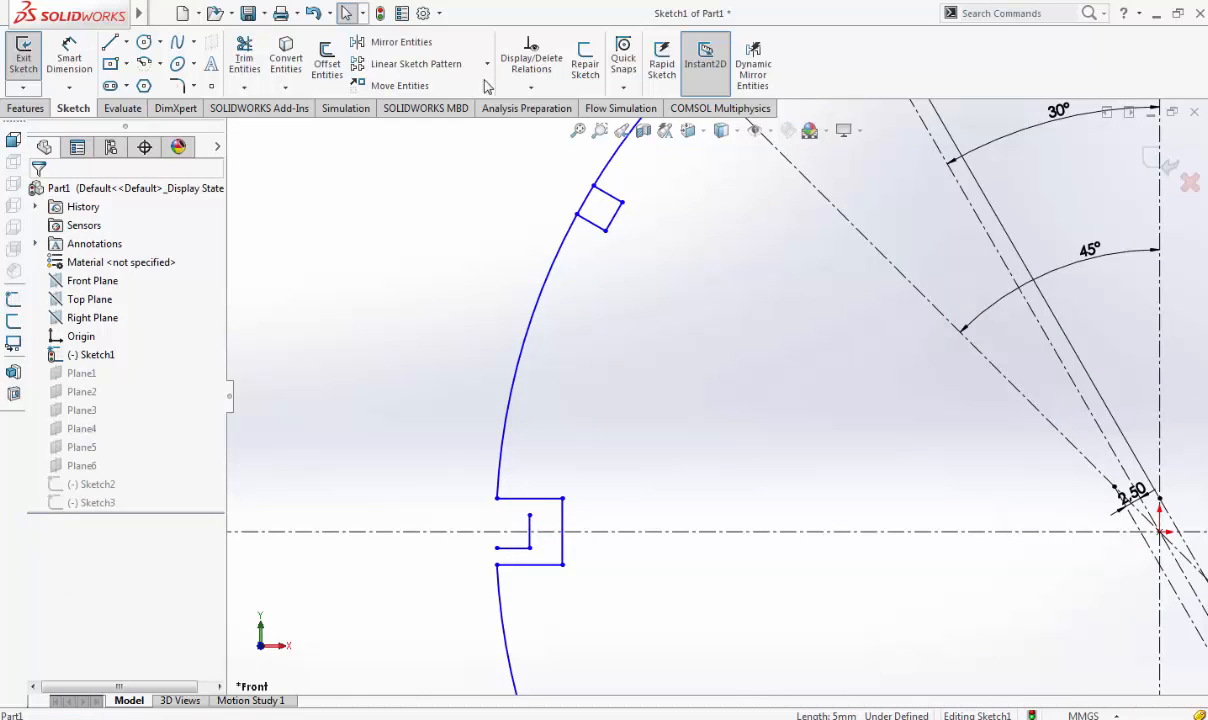
{"action": "left_click", "coordinate": [515, 547]}
{"action": "key", "text": "Delete"}
Undo the line deletions and the circular pattern of the small notch
{"action": "left_click", "coordinate": [313, 14]}
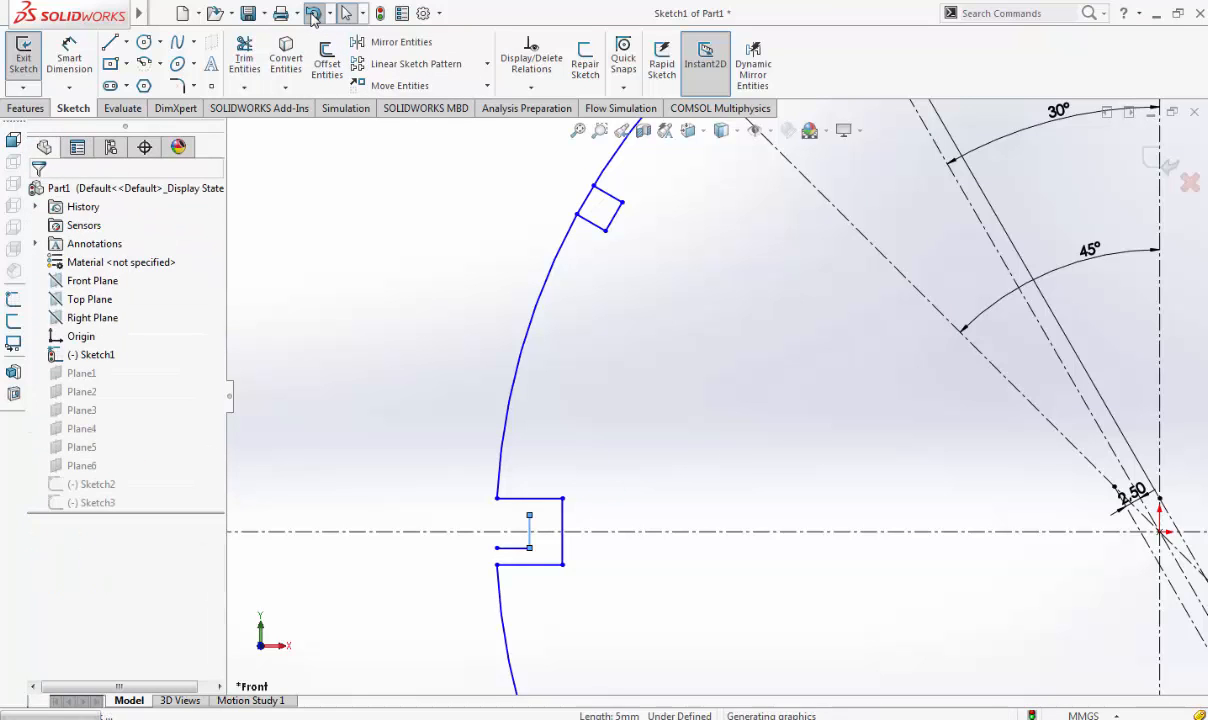
{"action": "left_click", "coordinate": [313, 14]}
{"action": "scroll", "coordinate": [620, 262], "scroll_direction": "up", "scroll_amount": 3}
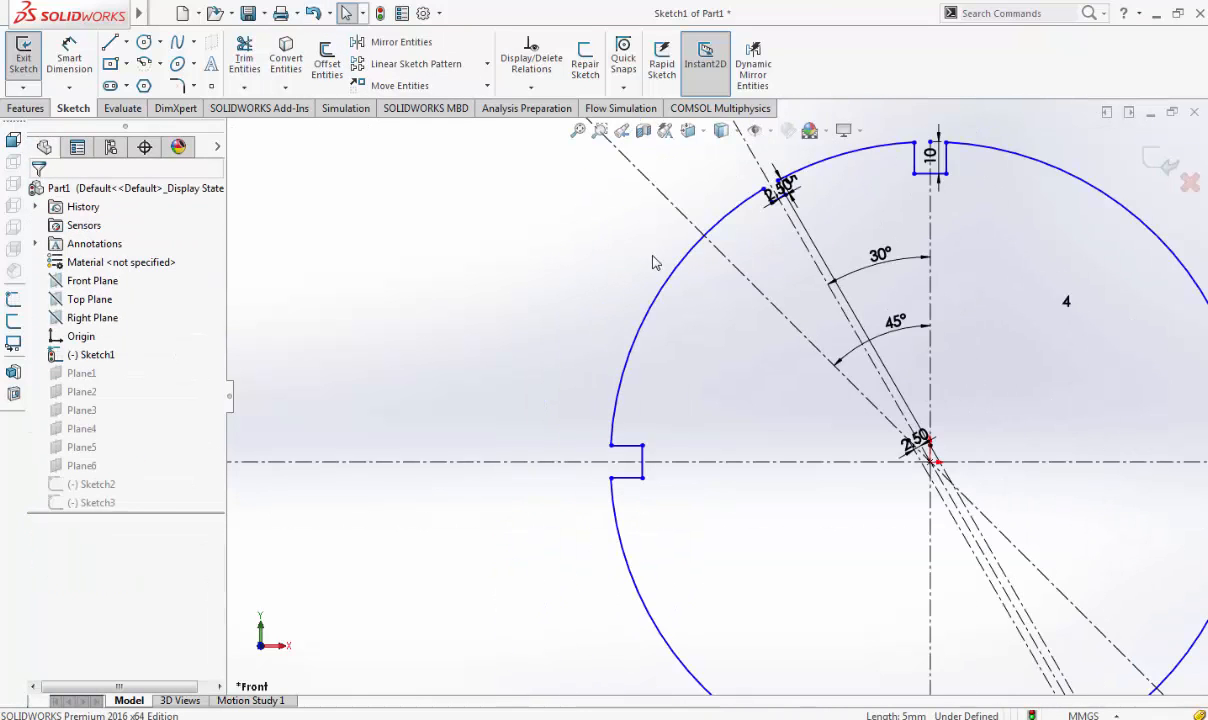
Start a new circular sketch pattern about the origin using only the 30° notch's two side lines and bottom line, without the arc
{"action": "scroll", "coordinate": [705, 190], "scroll_direction": "down", "scroll_amount": 5}
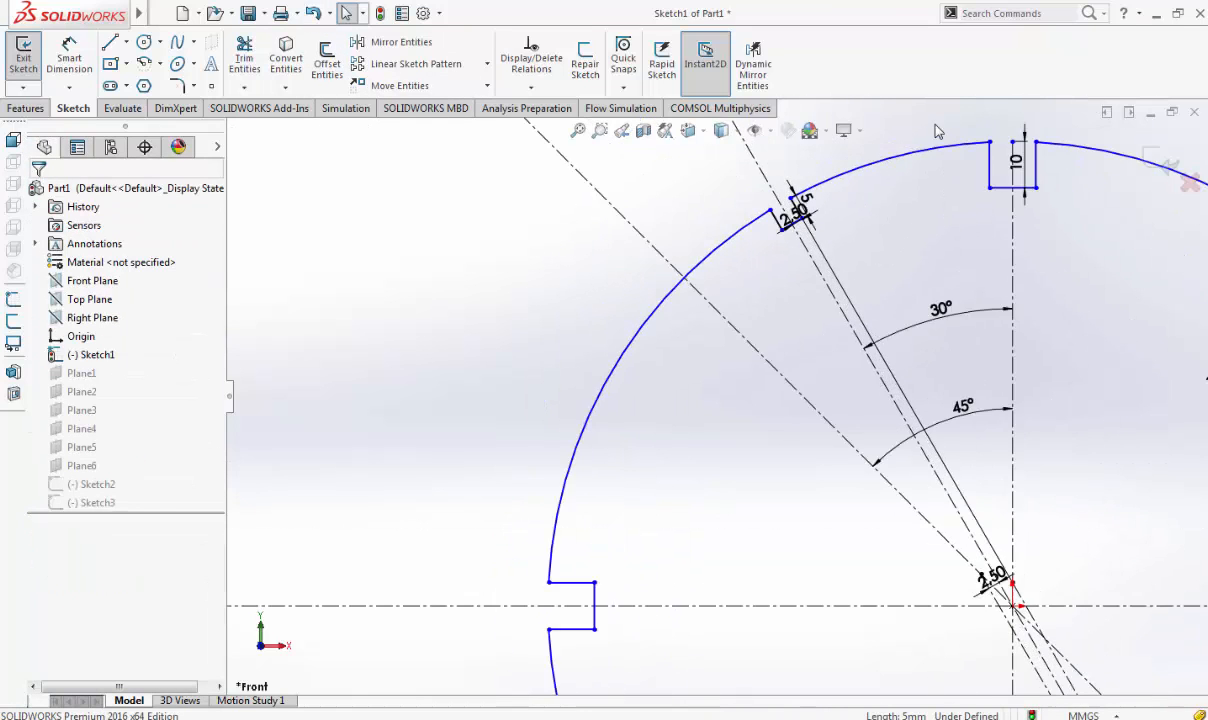
{"action": "left_click", "coordinate": [487, 64]}
{"action": "left_click", "coordinate": [450, 107]}
{"action": "scroll", "coordinate": [805, 286], "scroll_direction": "down", "scroll_amount": 3}
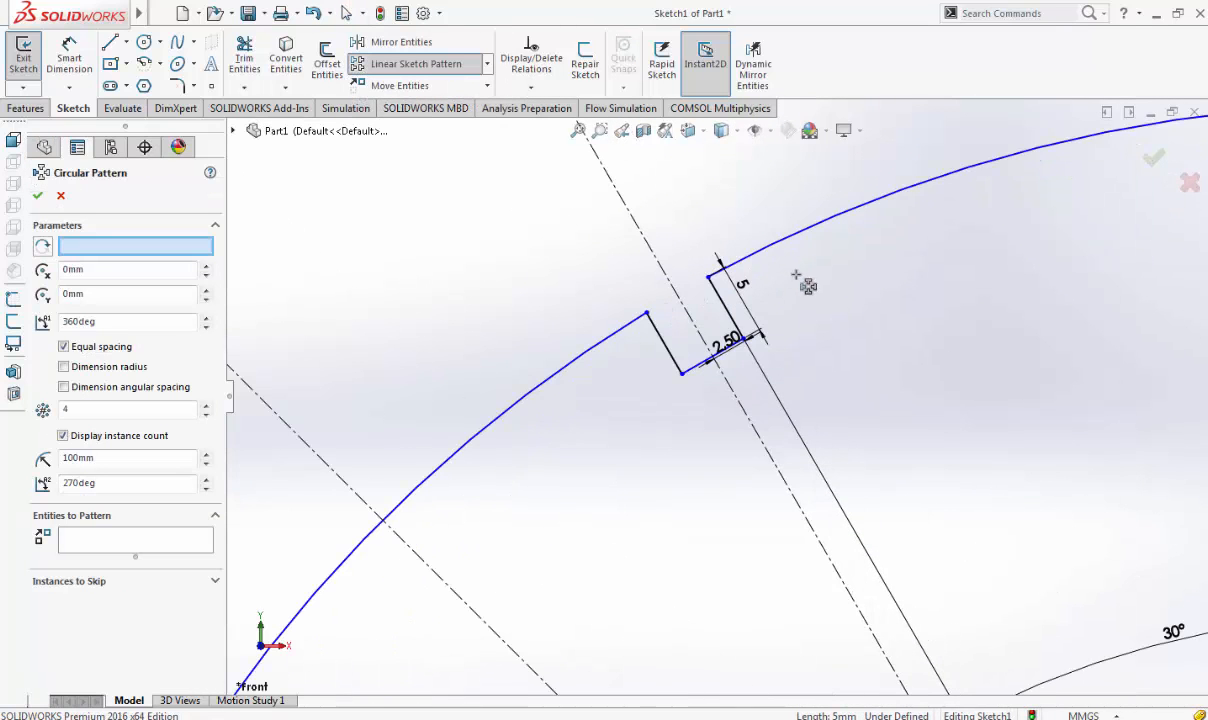
{"action": "left_click", "coordinate": [809, 247]}
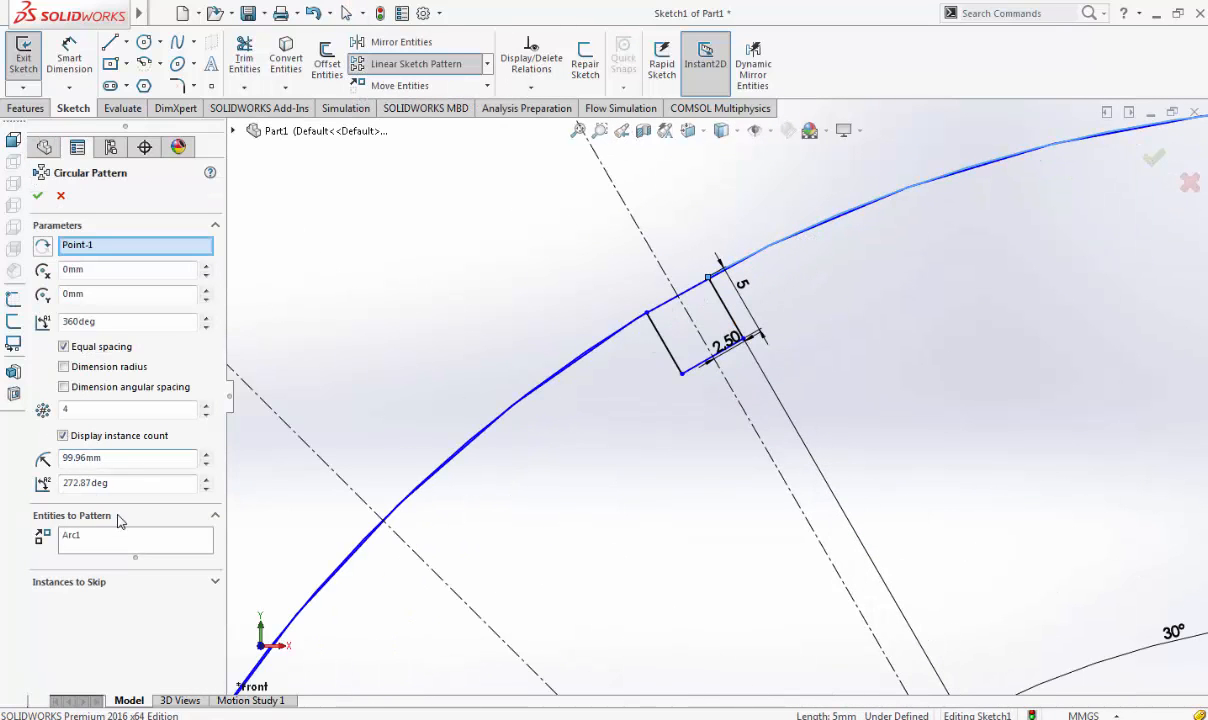
{"action": "left_click", "coordinate": [65, 535]}
{"action": "key", "text": "Delete"}
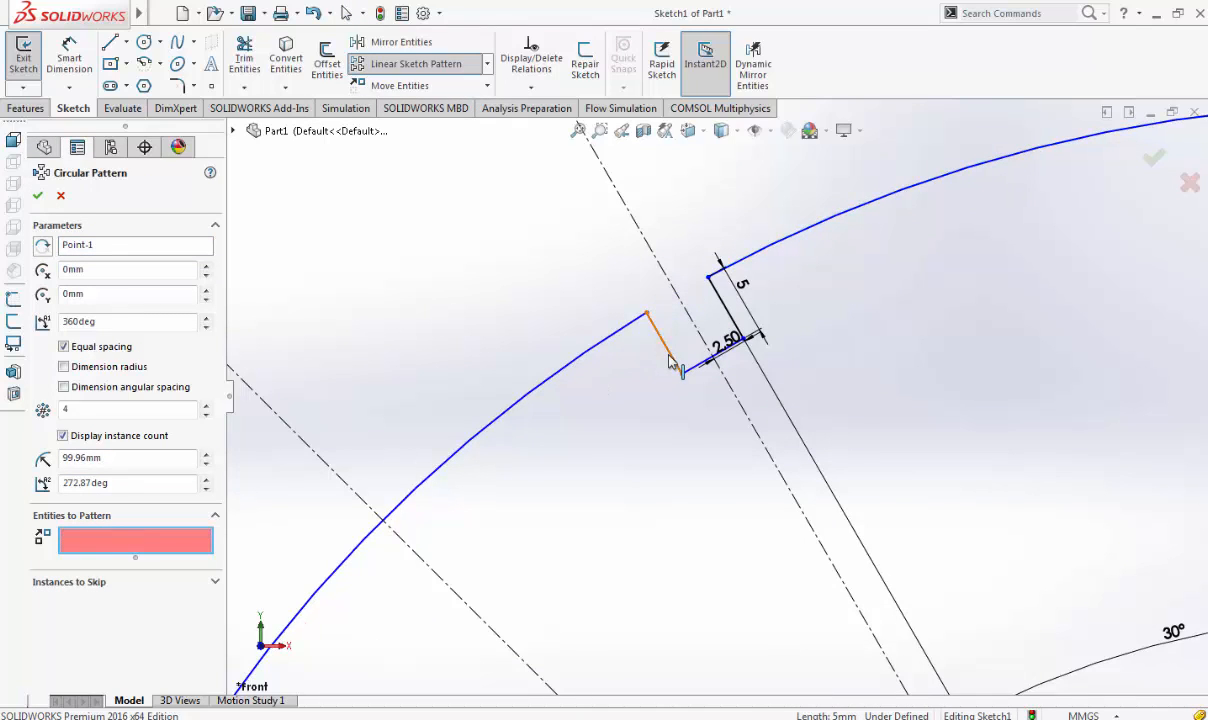
{"action": "left_click", "coordinate": [670, 362]}
{"action": "left_click", "coordinate": [726, 348]}
{"action": "left_click", "coordinate": [721, 303]}
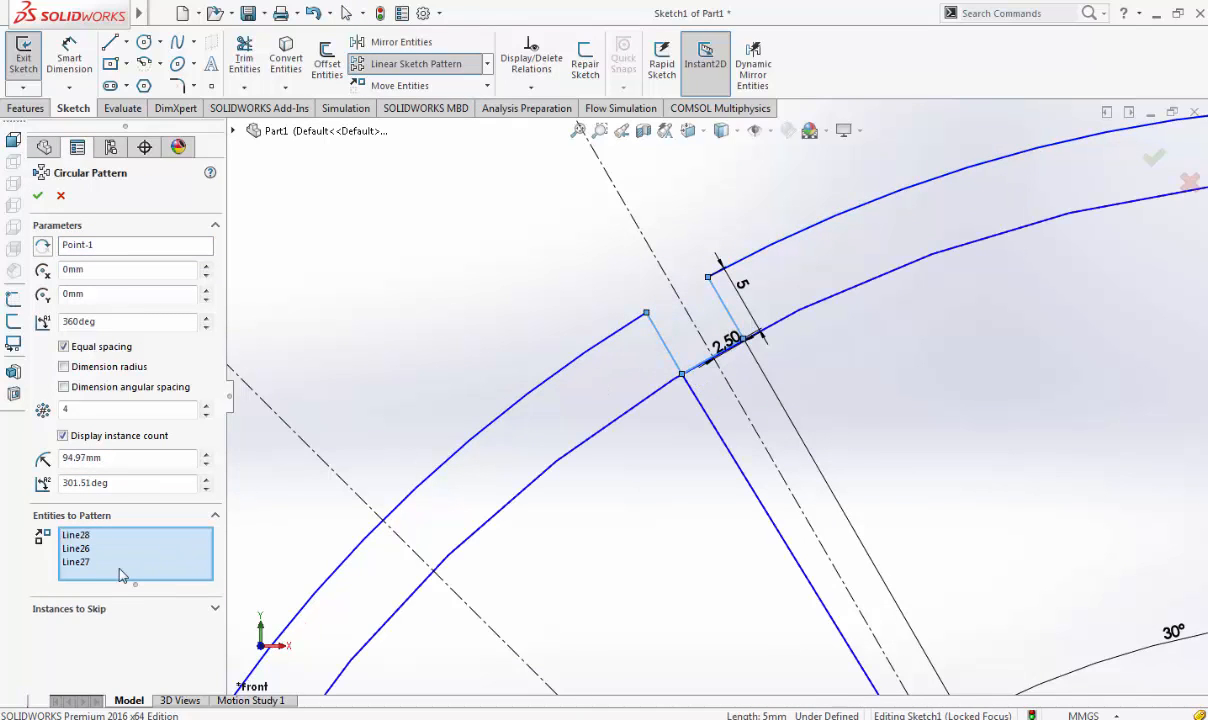
Set the circular pattern to 12 equally spaced instances over 360°
{"action": "left_click", "coordinate": [107, 614]}
{"action": "scroll", "coordinate": [841, 437], "scroll_direction": "up", "scroll_amount": 5}
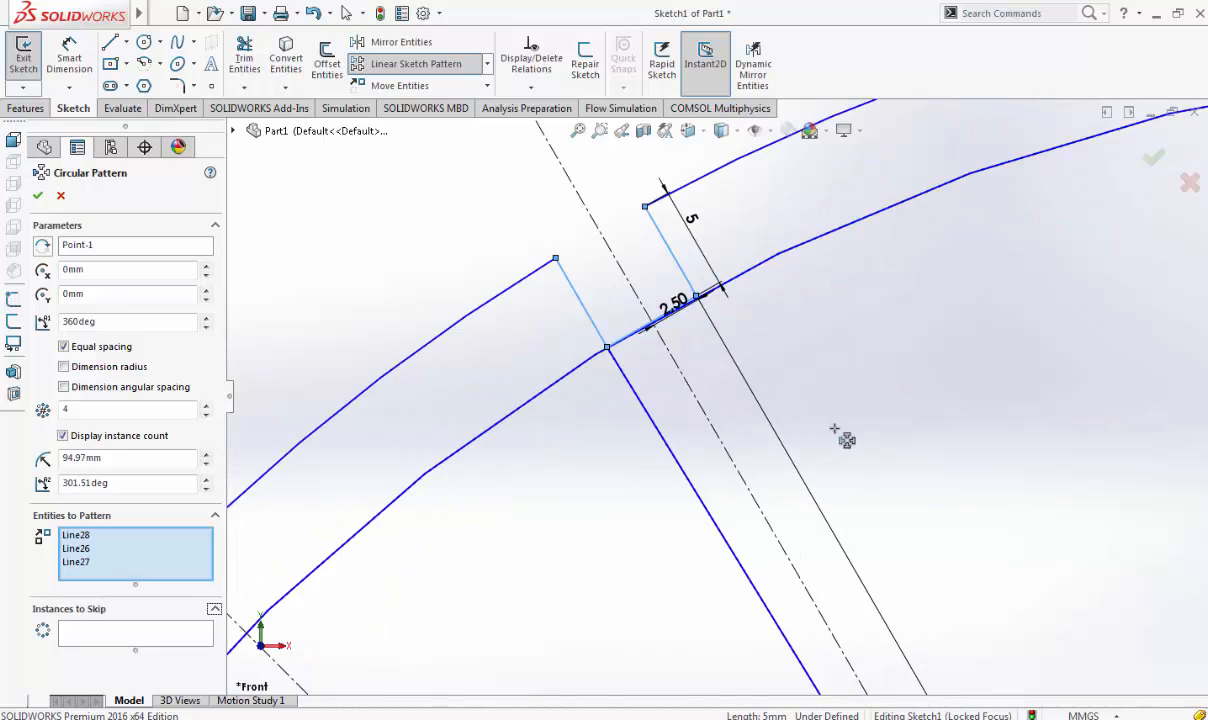
{"action": "left_click", "coordinate": [128, 634]}
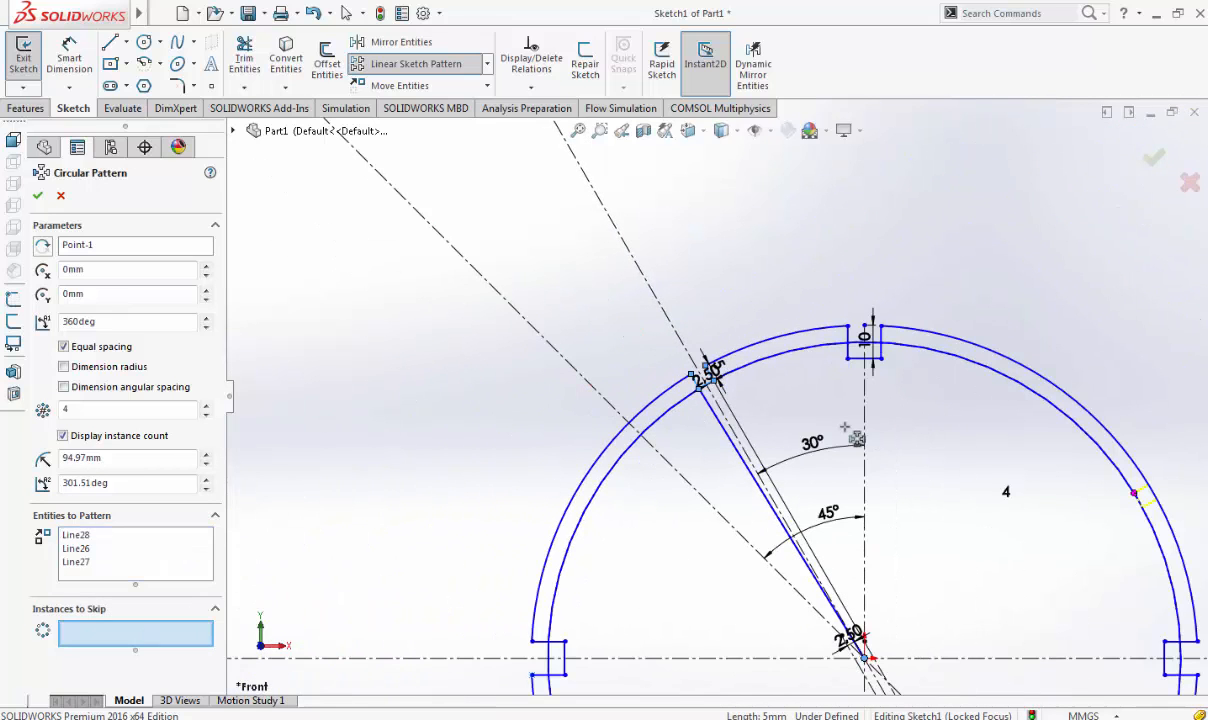
{"action": "scroll", "coordinate": [468, 608], "scroll_direction": "up", "scroll_amount": 1}
{"action": "scroll", "coordinate": [480, 618], "scroll_direction": "down", "scroll_amount": 2}
{"action": "scroll", "coordinate": [605, 612], "scroll_direction": "up", "scroll_amount": 2}
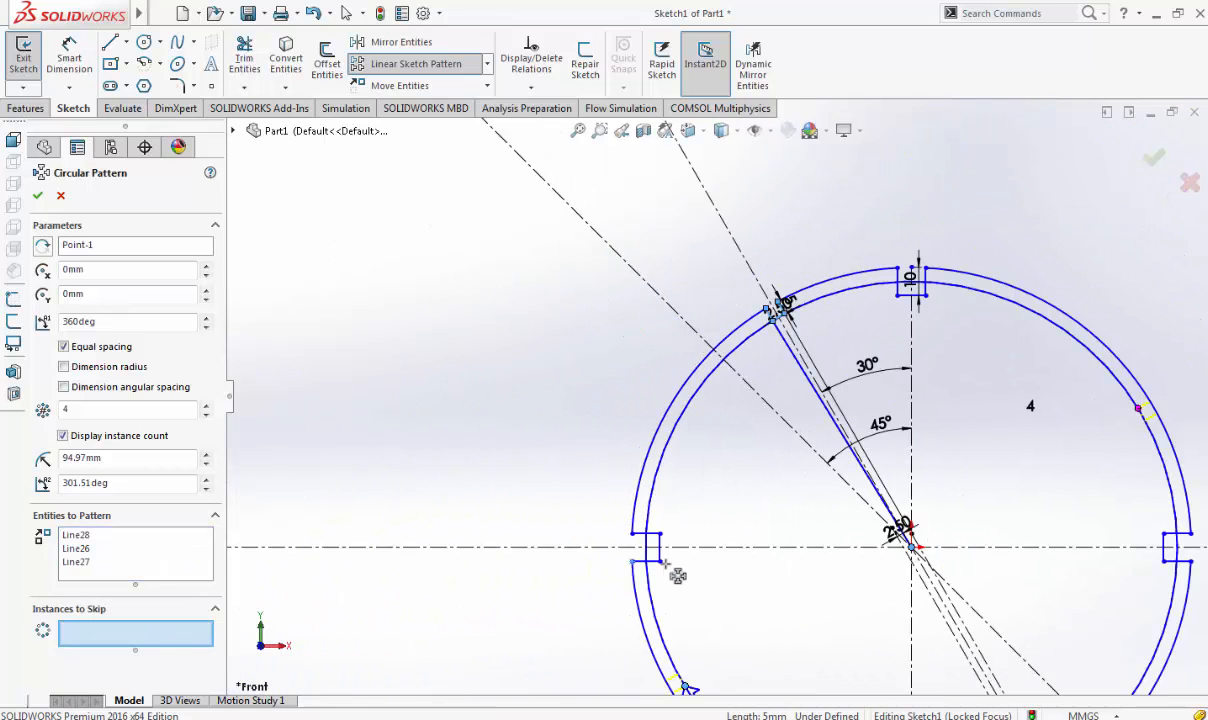
{"action": "left_click", "coordinate": [206, 407]}
{"action": "left_click", "coordinate": [206, 407]}
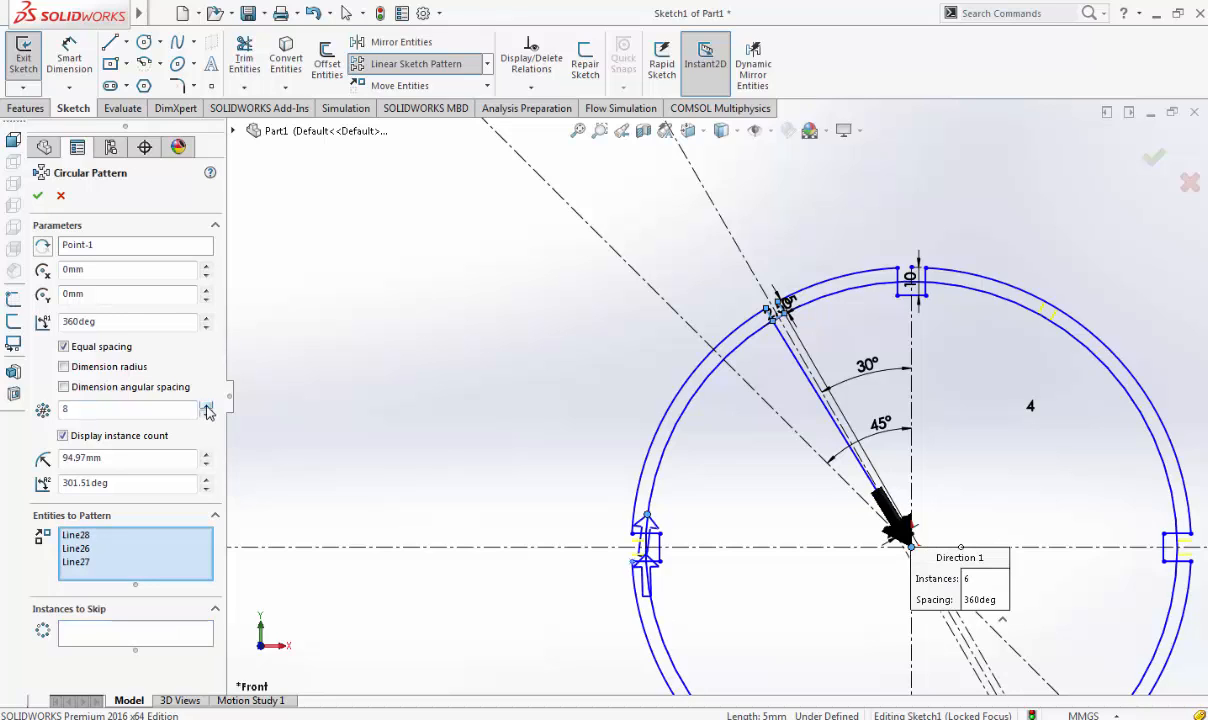
{"action": "left_click", "coordinate": [206, 407]}
{"action": "left_click", "coordinate": [206, 407]}
{"action": "left_click", "coordinate": [206, 407]}
{"action": "left_click", "coordinate": [206, 407]}
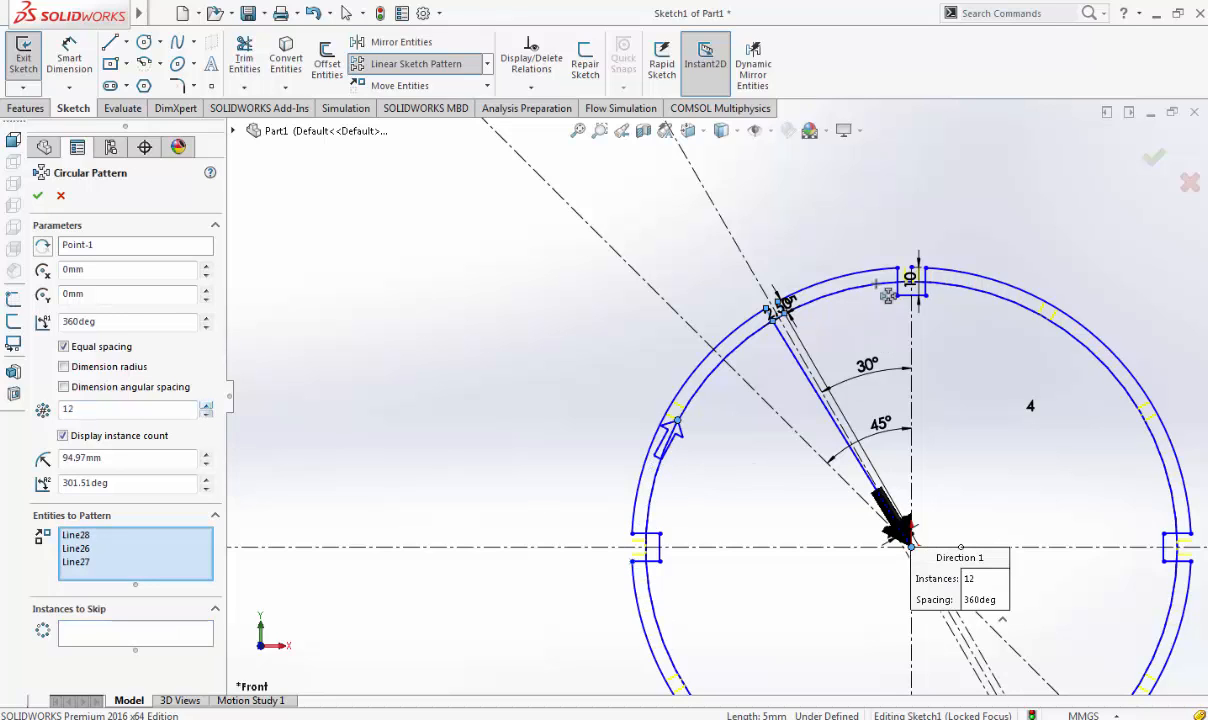
Skip the pattern instances that fall inside the 10 mm quadrant notches and apply the circular pattern
{"action": "left_click", "coordinate": [170, 630]}
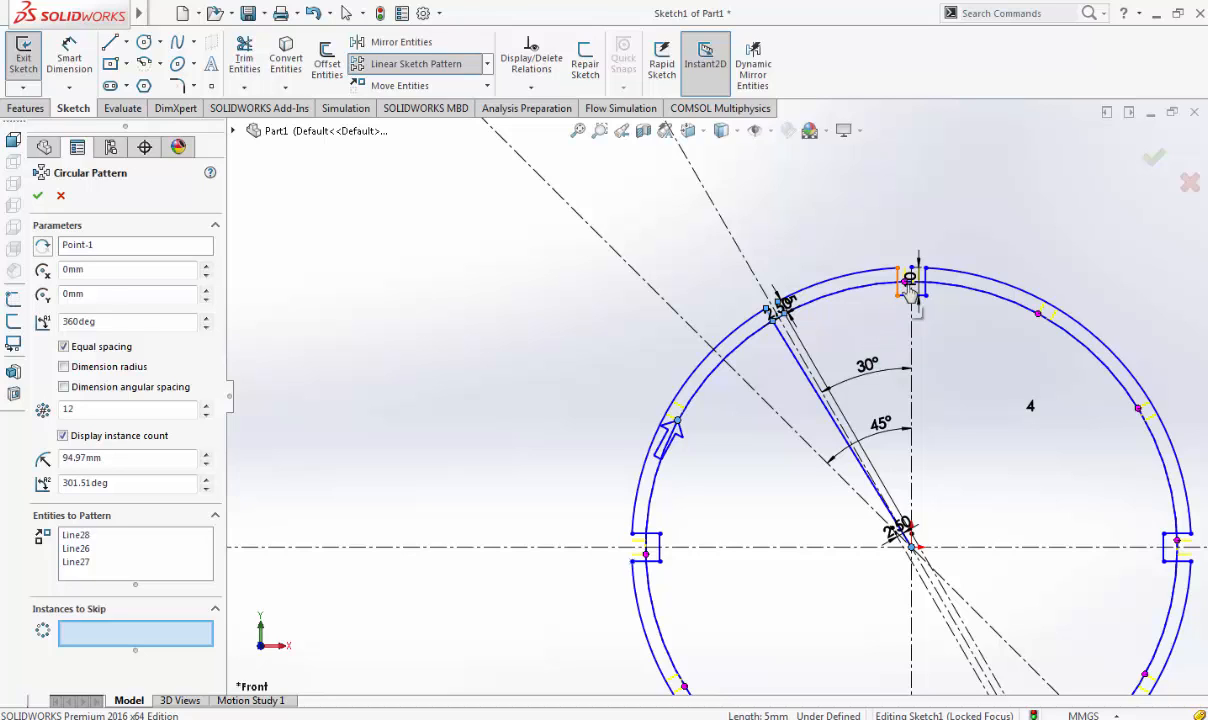
{"action": "left_click", "coordinate": [910, 285]}
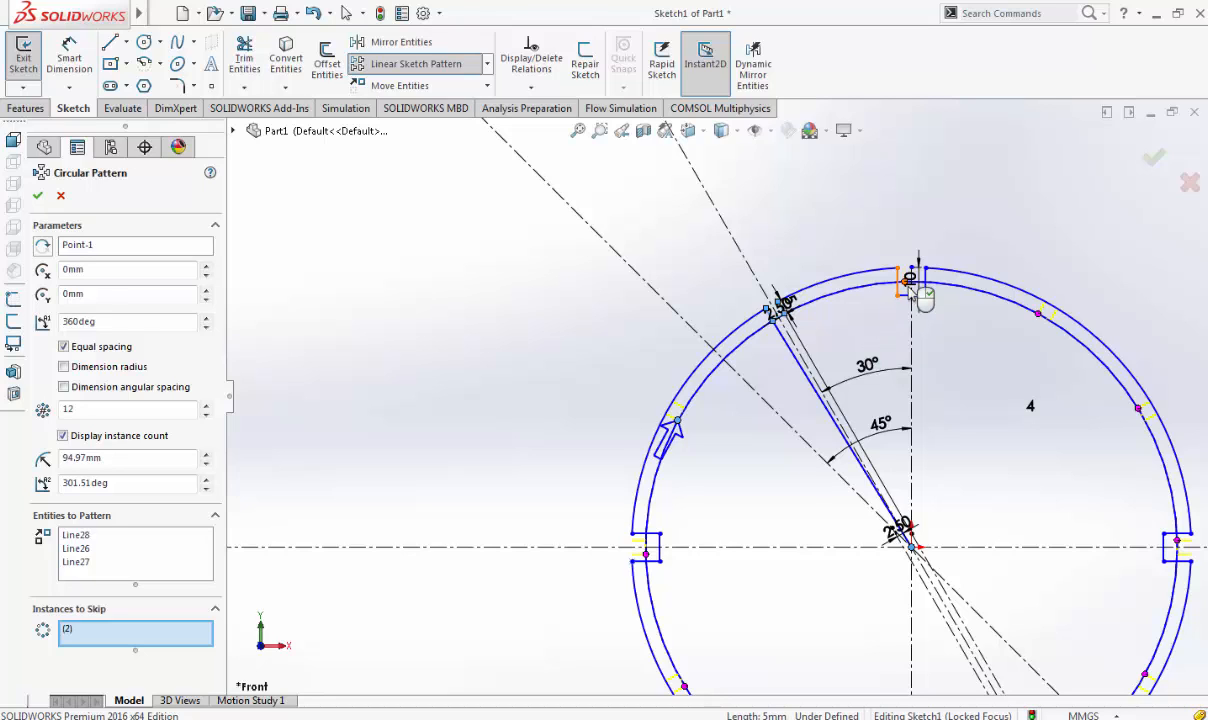
{"action": "left_click", "coordinate": [651, 560]}
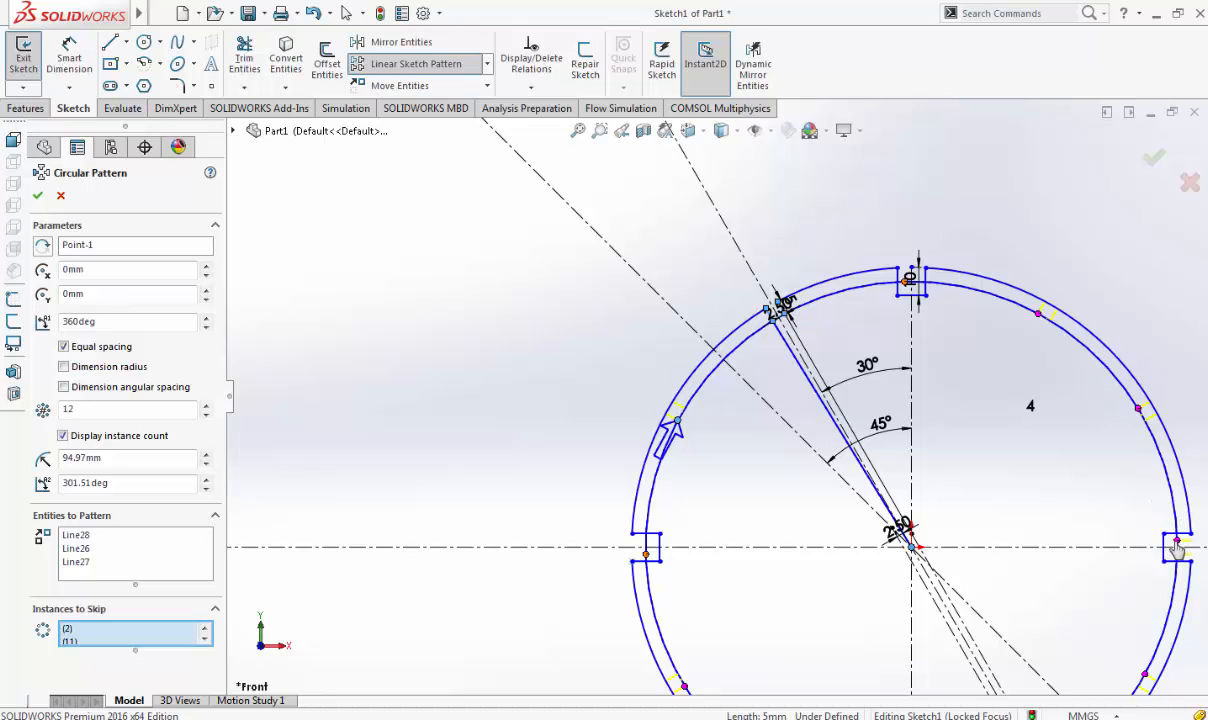
{"action": "scroll", "coordinate": [870, 542], "scroll_direction": "up", "scroll_amount": 3}
{"action": "scroll", "coordinate": [783, 583], "scroll_direction": "down", "scroll_amount": 4}
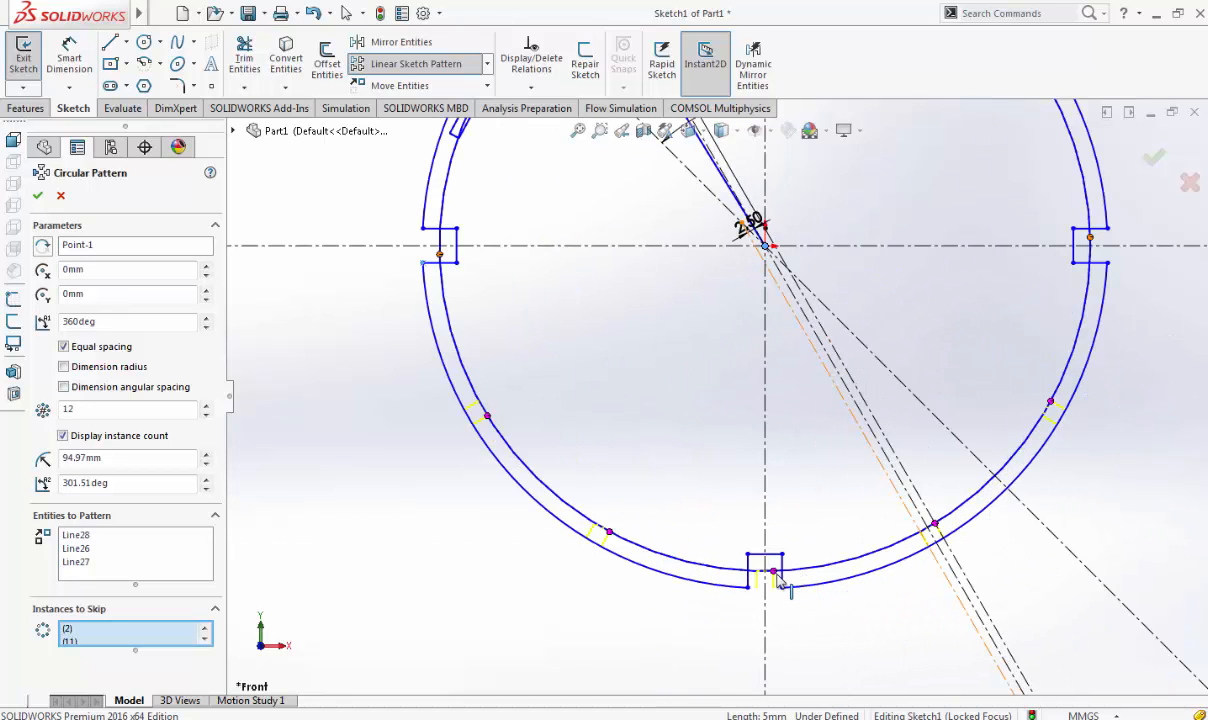
{"action": "left_click", "coordinate": [1155, 160]}
Trim away the circle's arc segments across the openings of the patterned 5 mm notches, leaving the lower-right notch that the construction lines cross
{"action": "left_click", "coordinate": [244, 57]}
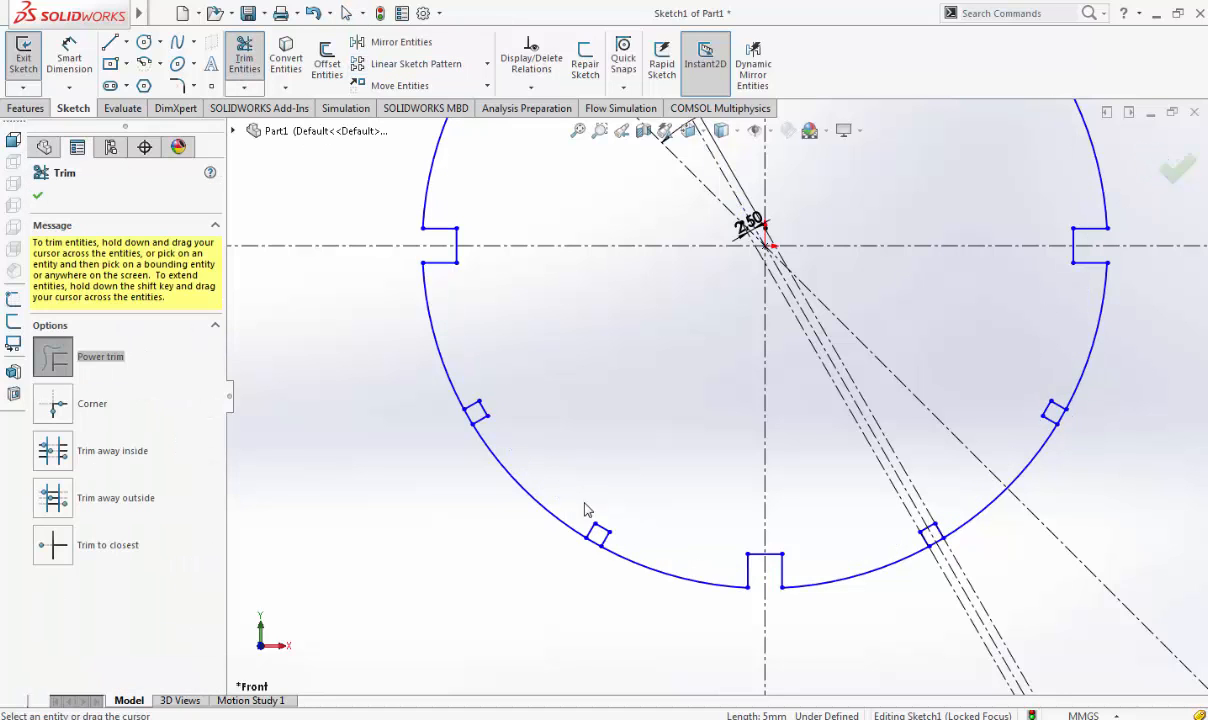
{"action": "left_click_drag", "start_coordinate": [594, 552], "coordinate": [591, 535]}
{"action": "left_click_drag", "start_coordinate": [457, 421], "coordinate": [468, 416]}
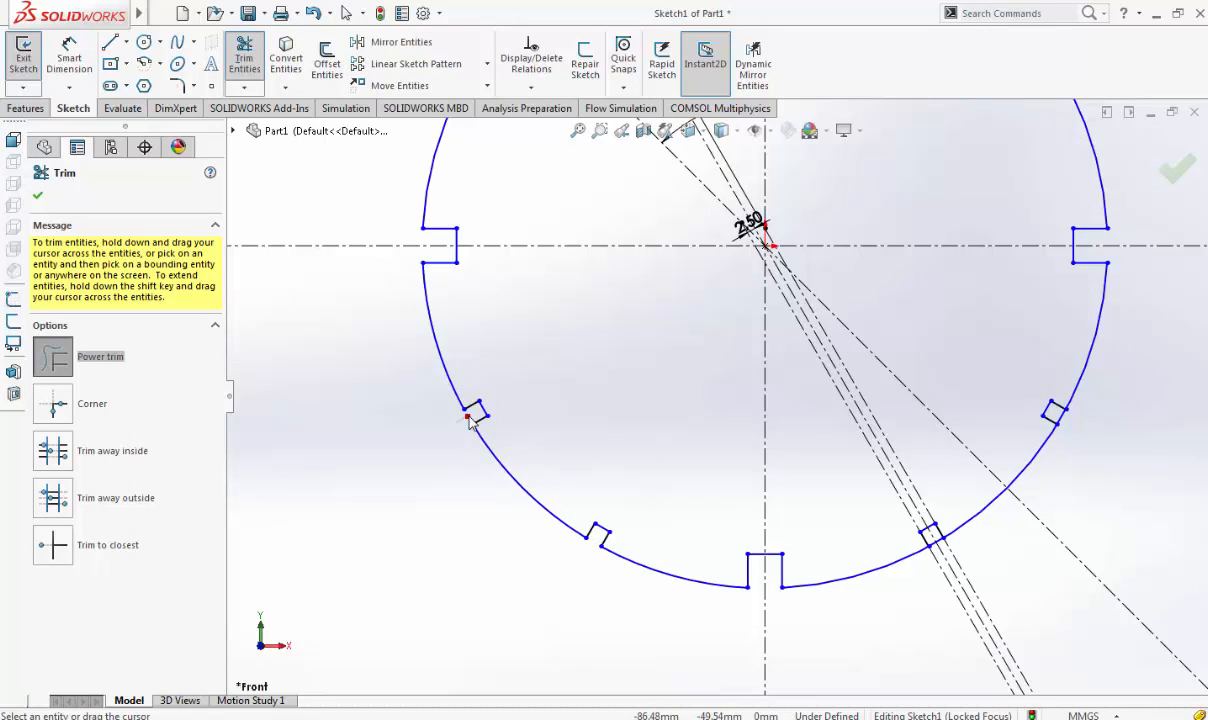
{"action": "scroll", "coordinate": [700, 288], "scroll_direction": "up", "scroll_amount": 3}
{"action": "scroll", "coordinate": [545, 155], "scroll_direction": "down", "scroll_amount": 6}
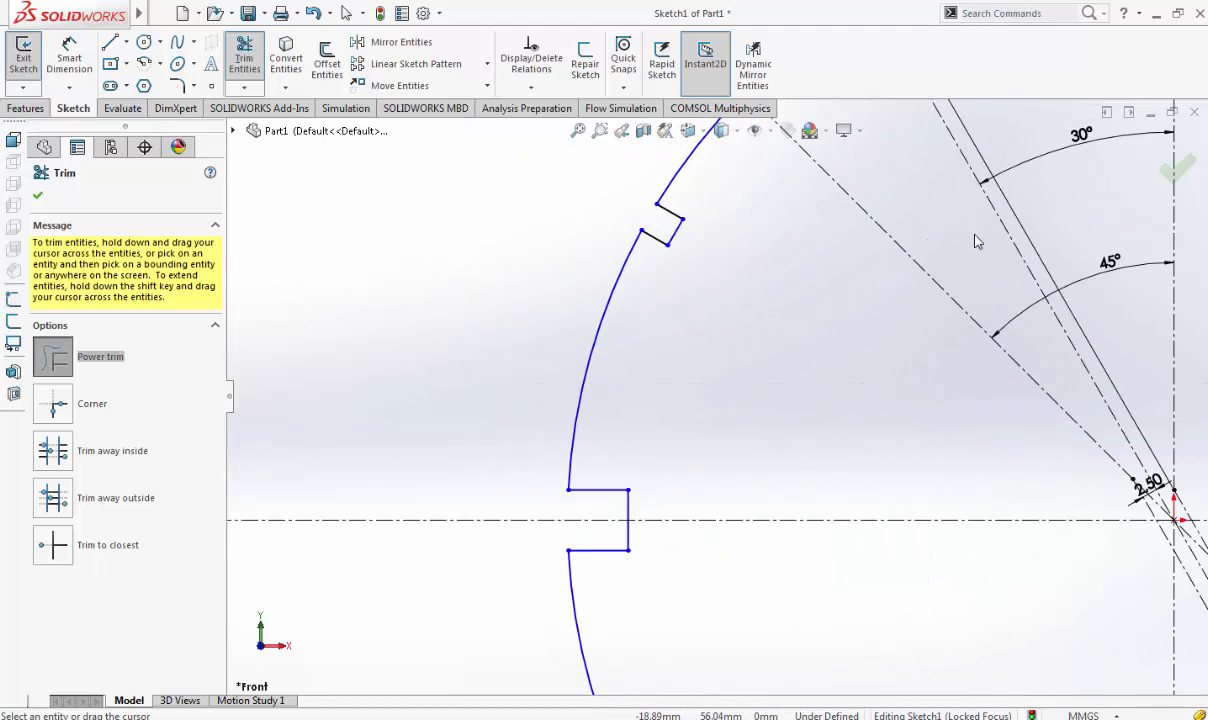
{"action": "scroll", "coordinate": [977, 241], "scroll_direction": "up", "scroll_amount": 4}
{"action": "scroll", "coordinate": [879, 307], "scroll_direction": "down", "scroll_amount": 3}
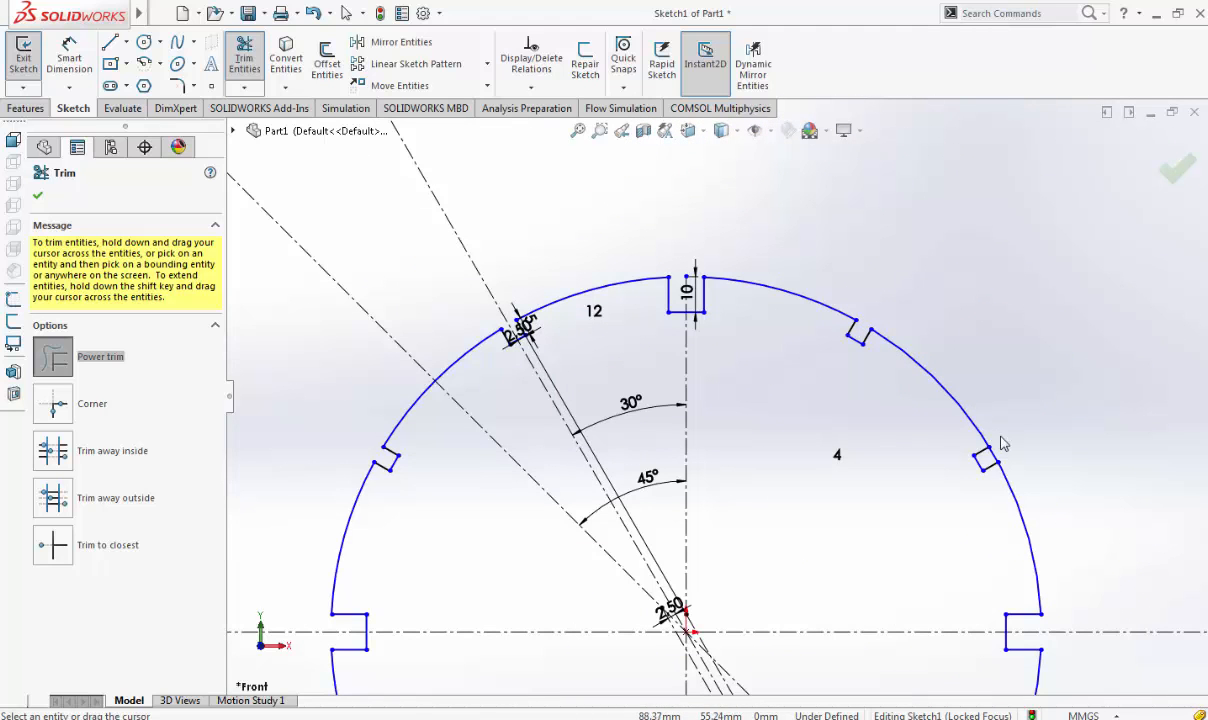
{"action": "scroll", "coordinate": [992, 539], "scroll_direction": "up", "scroll_amount": 3}
{"action": "scroll", "coordinate": [990, 535], "scroll_direction": "down", "scroll_amount": 3}
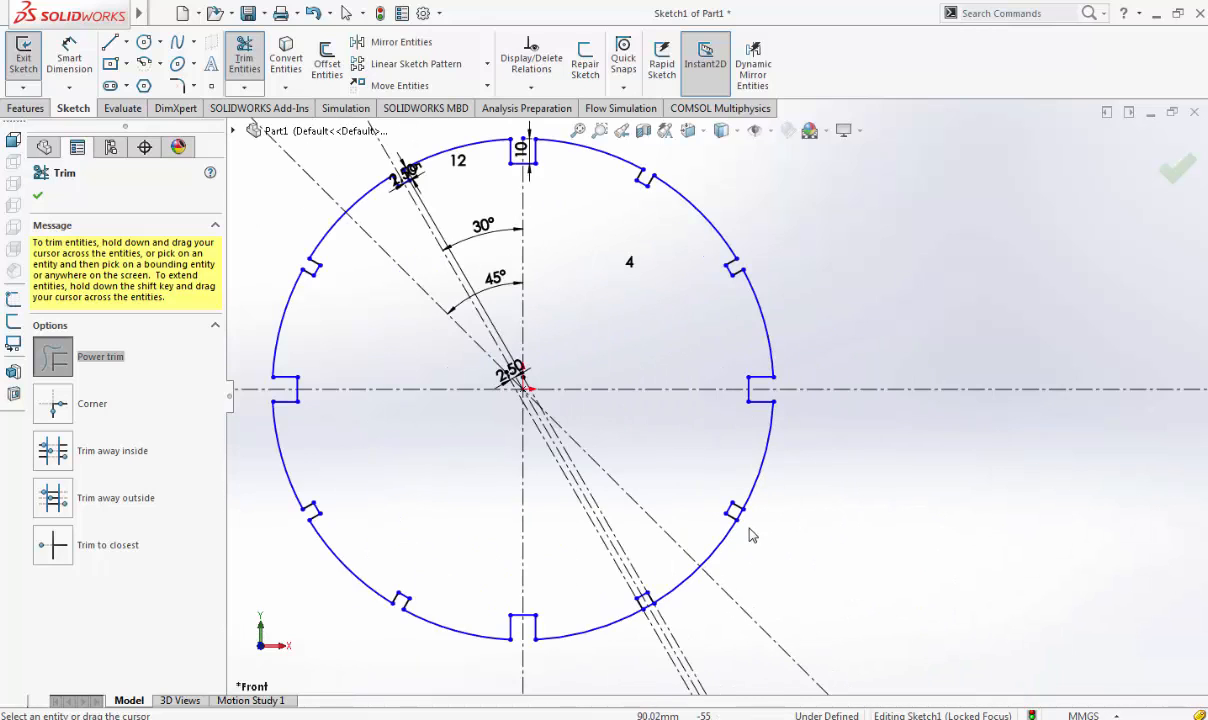
{"action": "scroll", "coordinate": [696, 598], "scroll_direction": "down", "scroll_amount": 5}
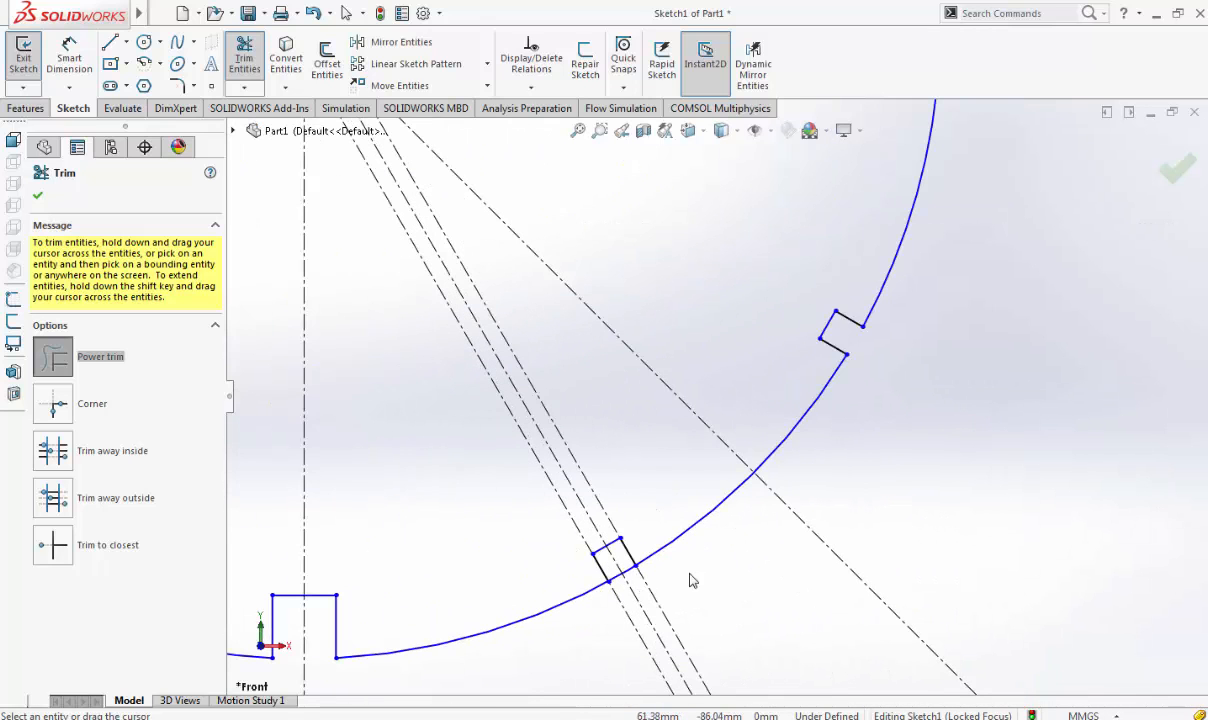
Try to trim the arc across the lower-right small notch where the construction lines pass through it
{"action": "mouse_move", "coordinate": [689, 574]}
{"action": "left_mouse_down"}
{"action": "mouse_move", "coordinate": [605, 617]}
{"action": "mouse_move", "coordinate": [630, 590]}
{"action": "left_mouse_up"}
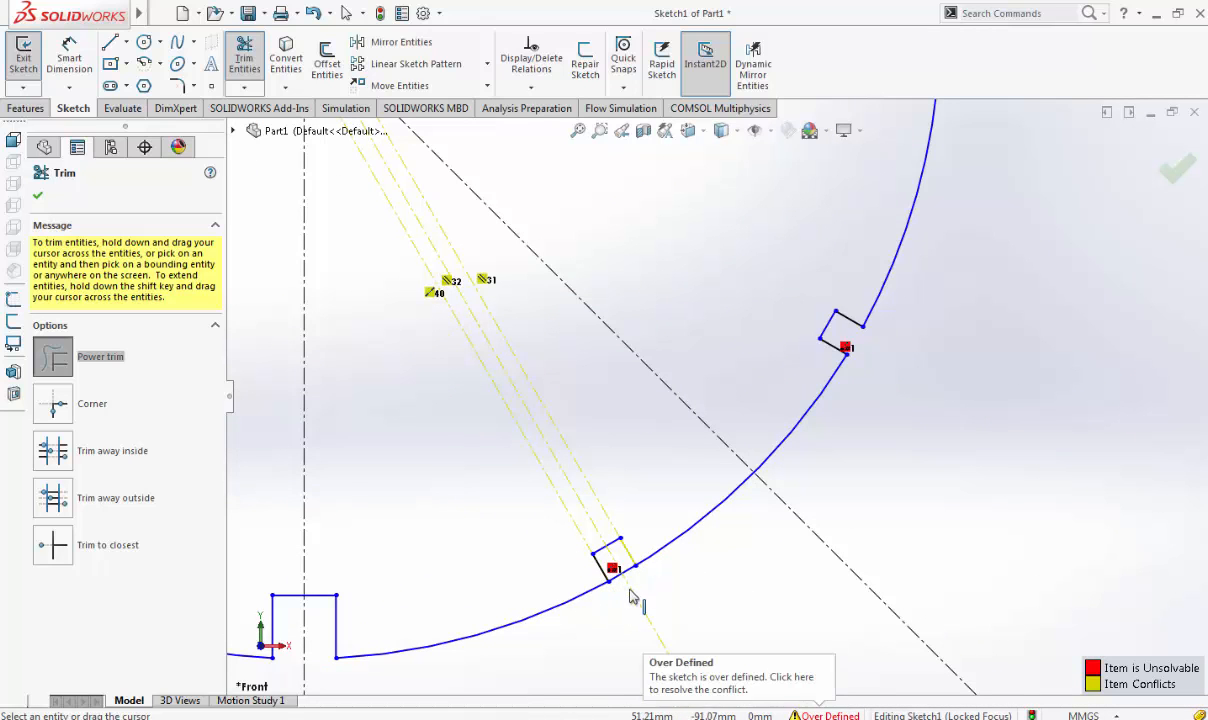
{"action": "left_click", "coordinate": [600, 508]}
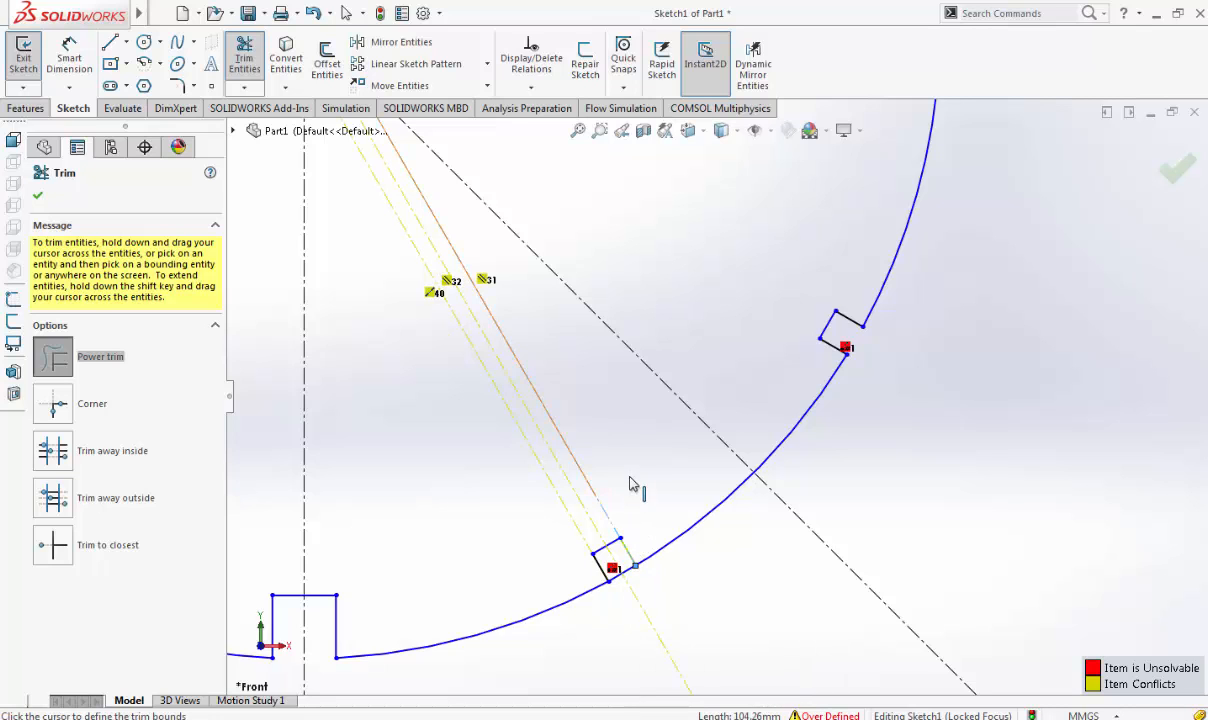
{"action": "key", "text": "Escape"}
Delete the two construction lines running parallel to the 30° centerline on either side, together with their dependent dimensions
{"action": "left_click", "coordinate": [574, 458]}
{"action": "key", "text": "Delete"}
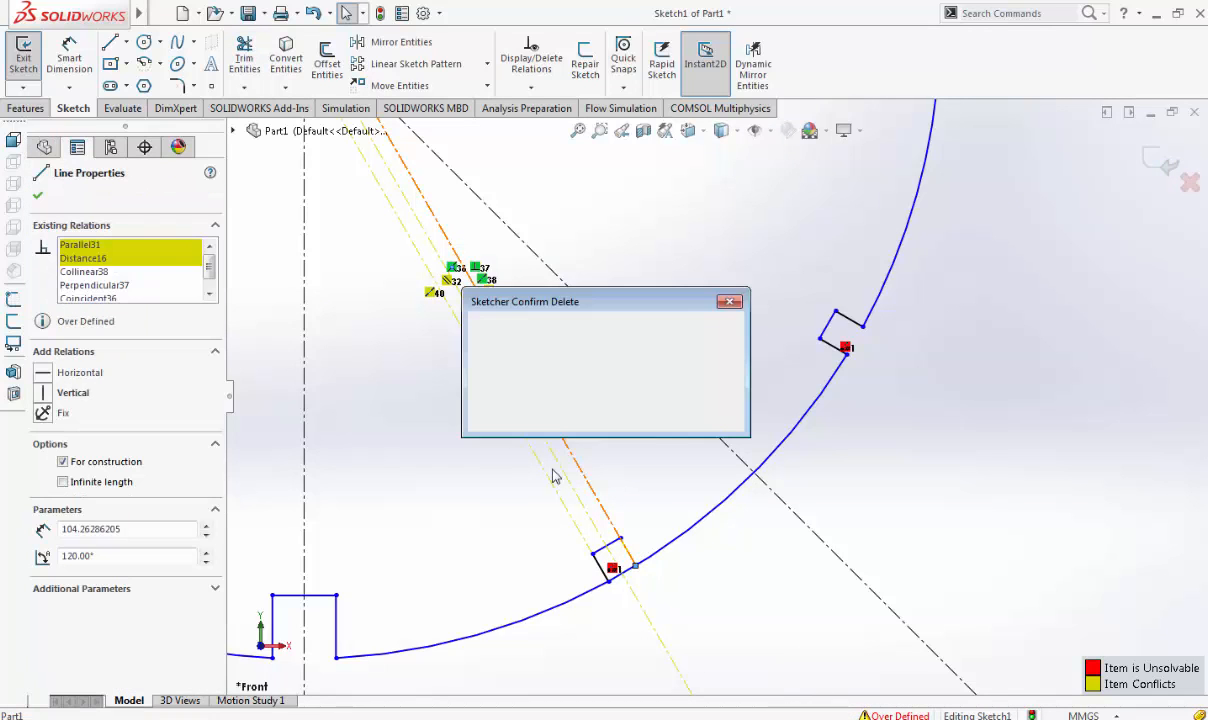
{"action": "left_click", "coordinate": [522, 377]}
{"action": "left_click", "coordinate": [538, 456]}
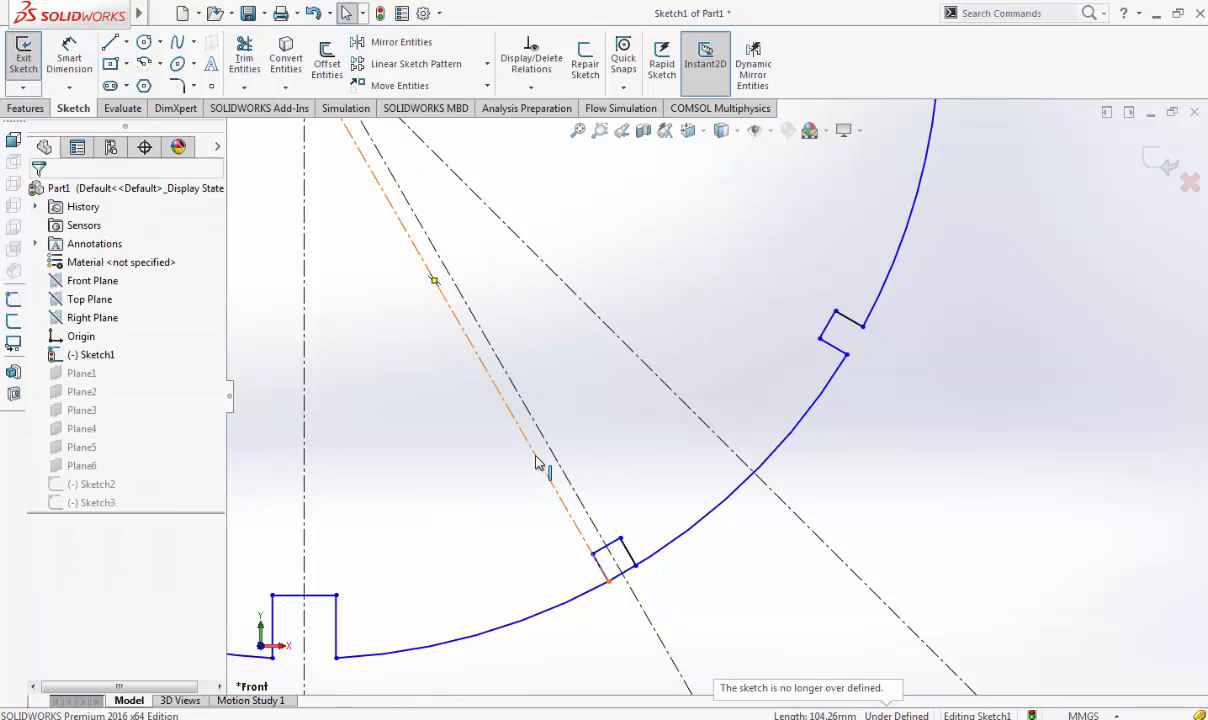
{"action": "key", "text": "Delete"}
{"action": "left_click", "coordinate": [513, 374]}
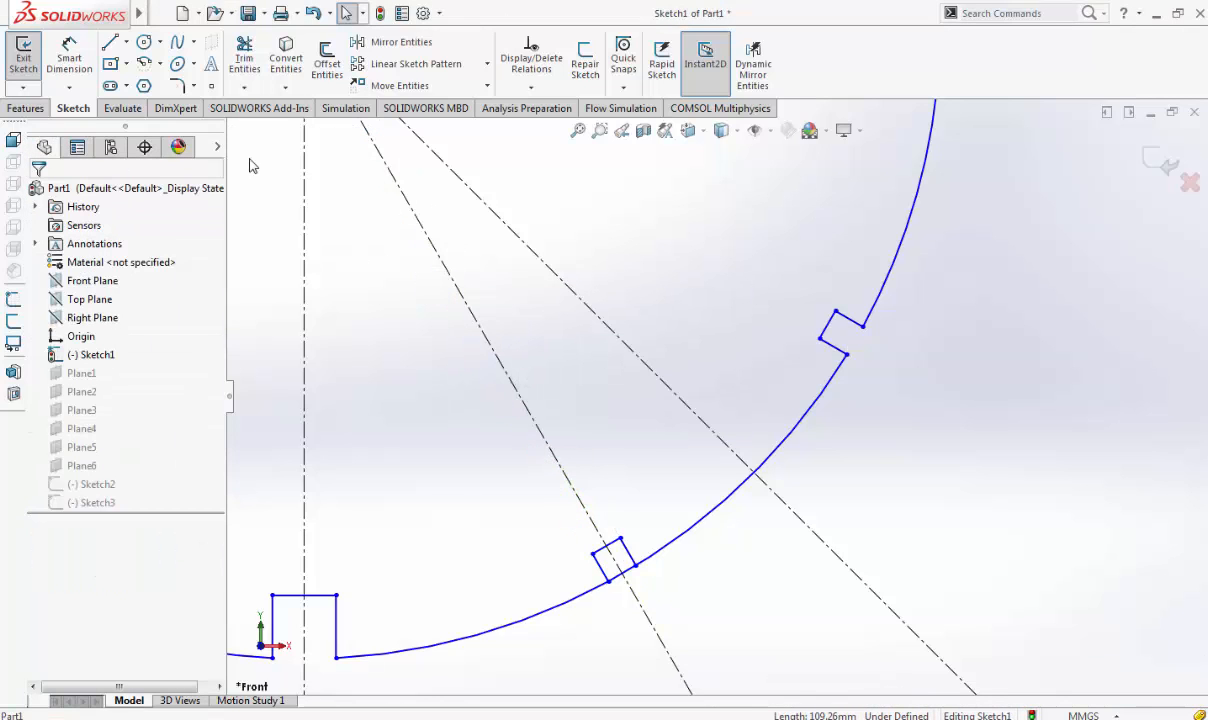
Trim the arc segment across the lower-right small notch and finish editing Sketch1
{"action": "left_click", "coordinate": [244, 55]}
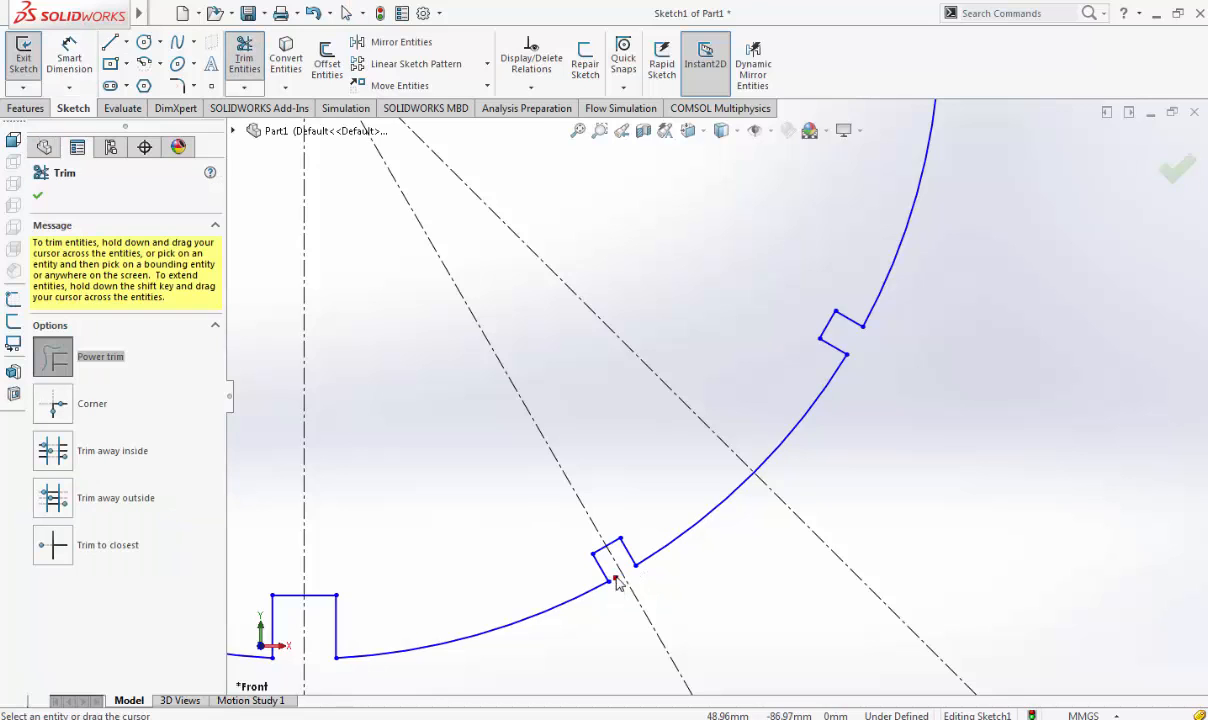
{"action": "scroll", "coordinate": [688, 559], "scroll_direction": "up", "scroll_amount": 5}
{"action": "scroll", "coordinate": [696, 216], "scroll_direction": "down", "scroll_amount": 6}
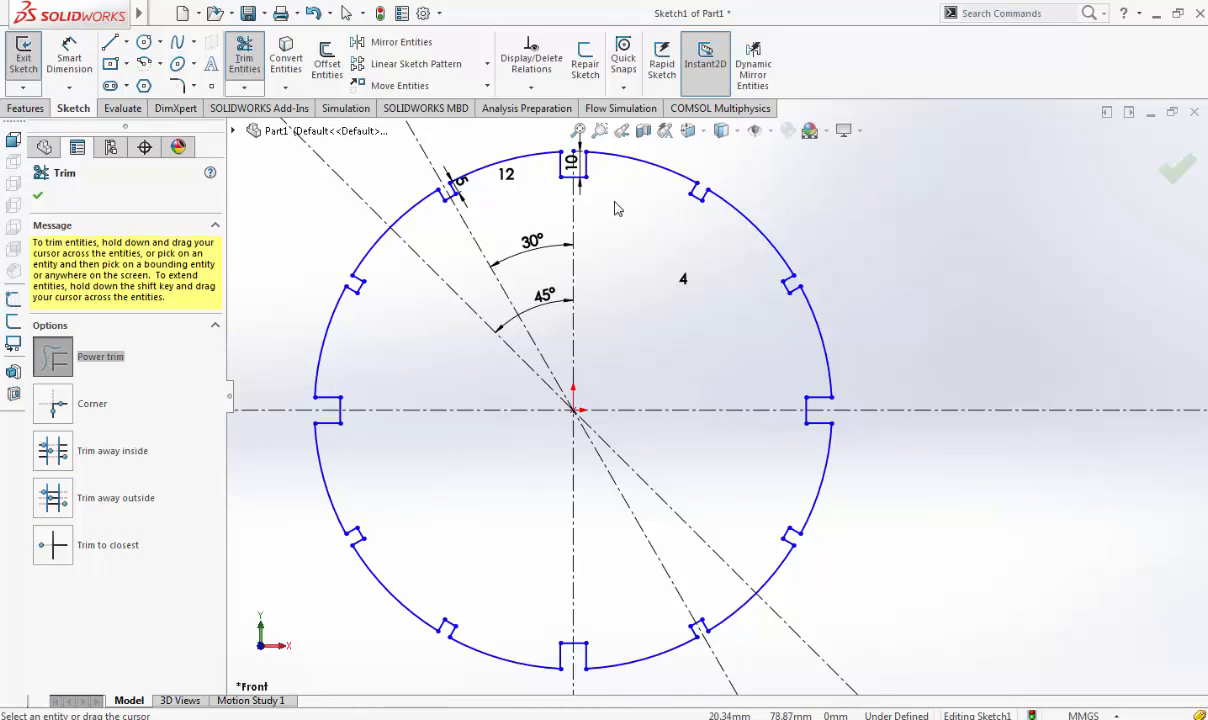
{"action": "left_click", "coordinate": [1174, 168]}
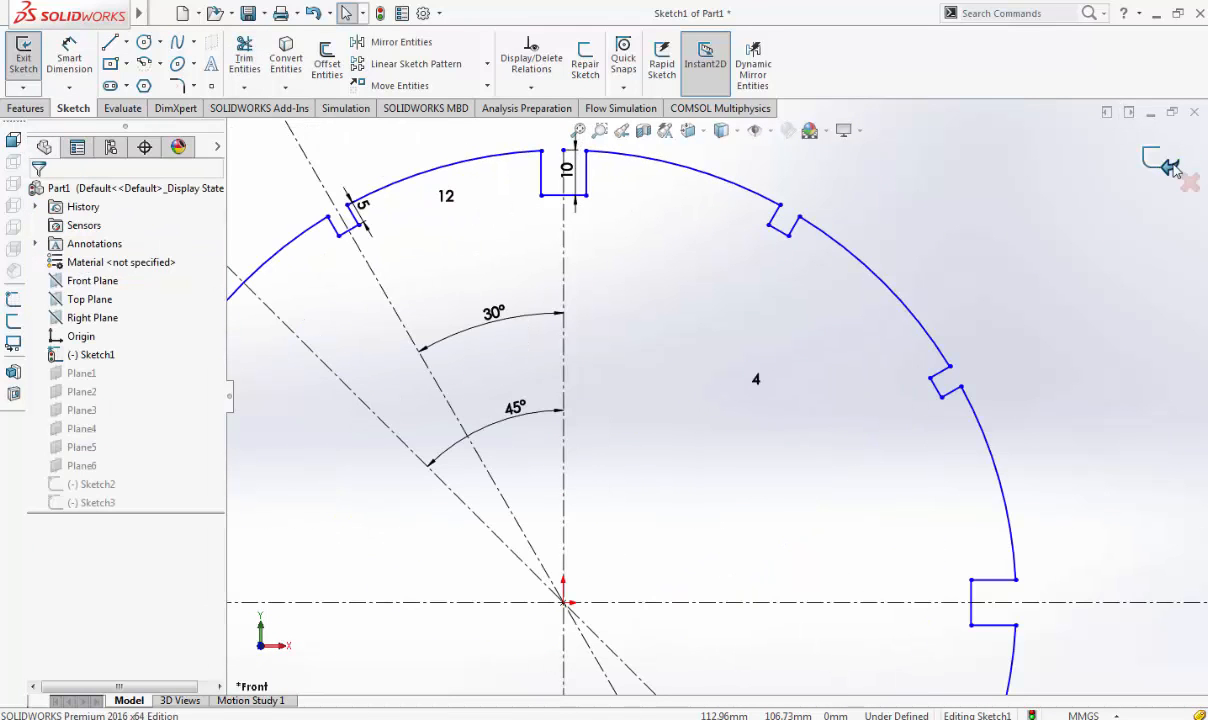
{"action": "left_click", "coordinate": [1163, 163]}
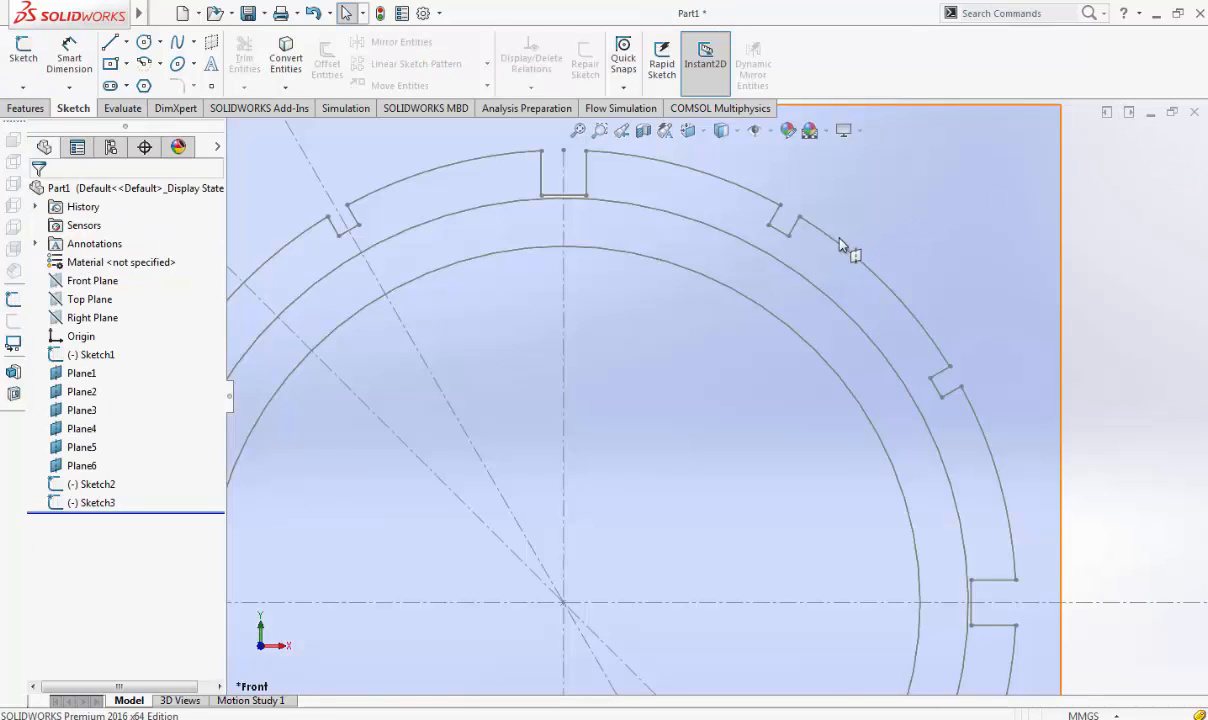
Examine the circles of Sketch3 and Sketch2 against the side and bottom lines of the upper 10 mm notch in Sketch1
{"action": "scroll", "coordinate": [740, 340], "scroll_direction": "down", "scroll_amount": 3}
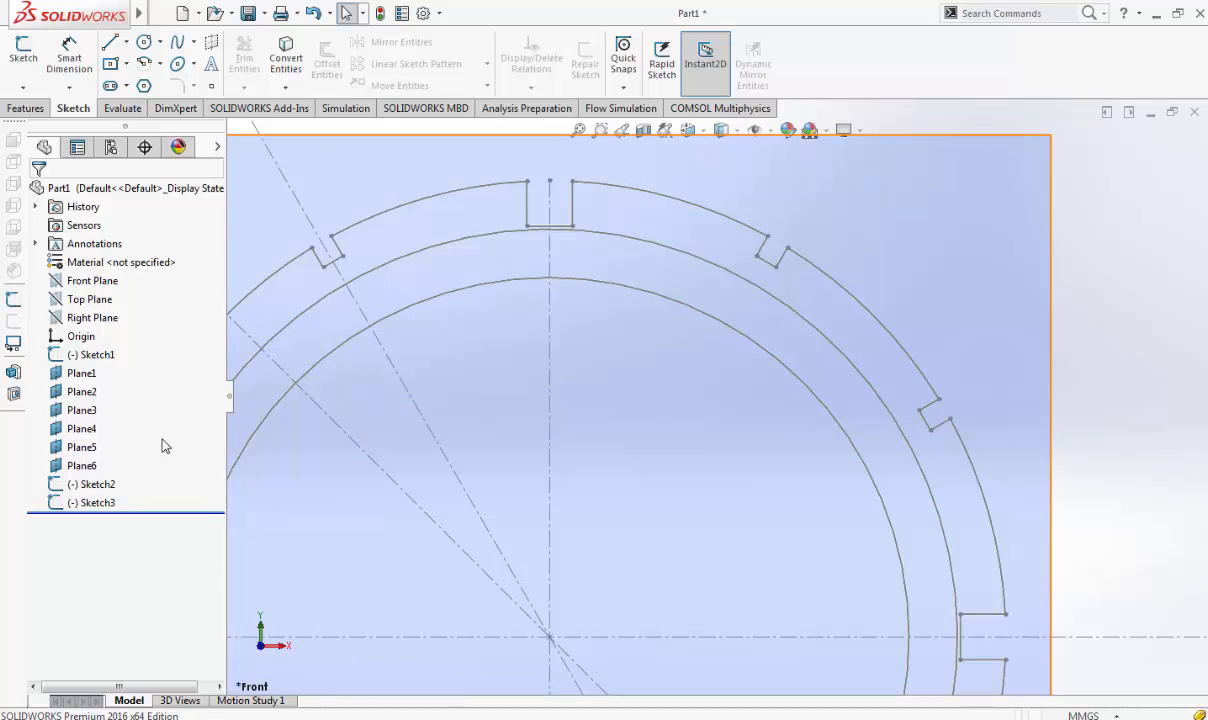
{"action": "left_click", "coordinate": [111, 503]}
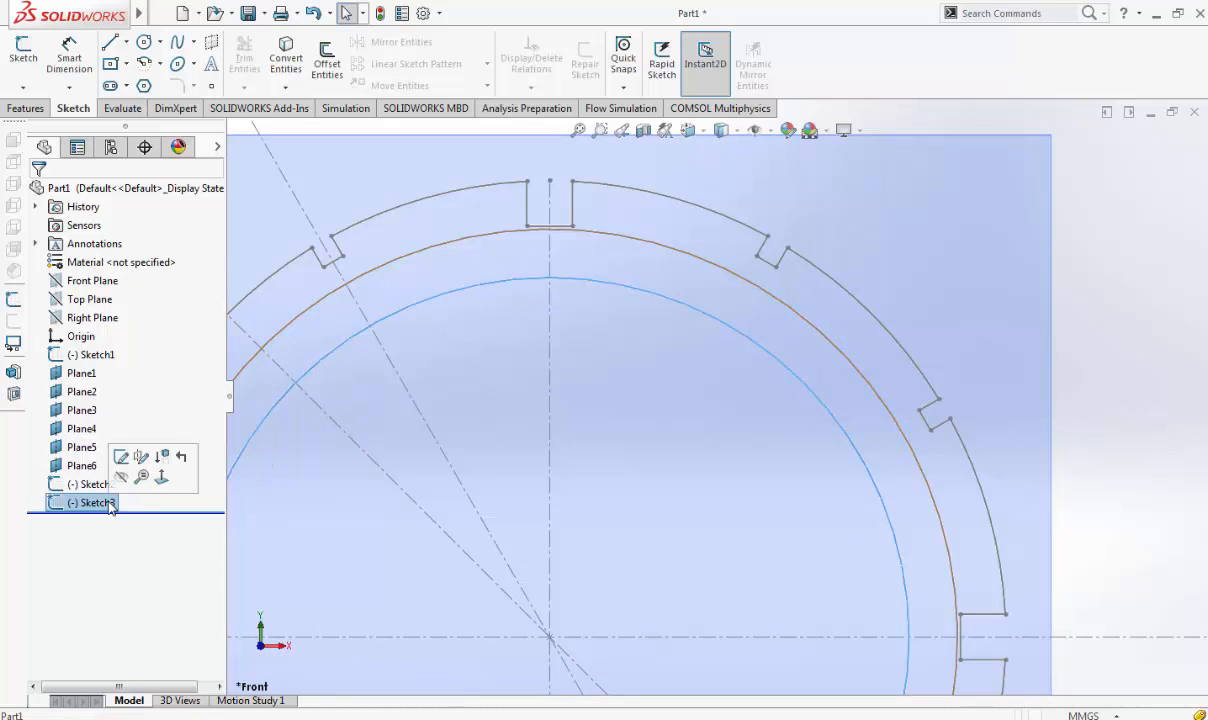
{"action": "left_click", "coordinate": [100, 485]}
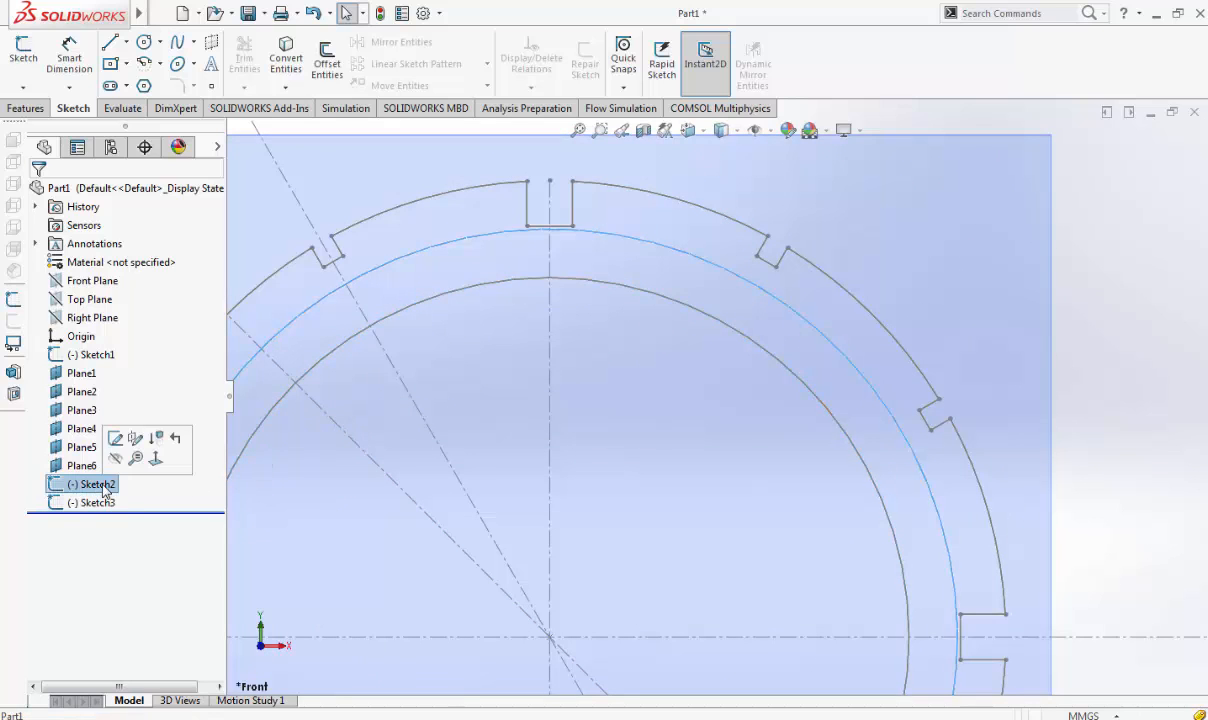
{"action": "left_click", "coordinate": [574, 208]}
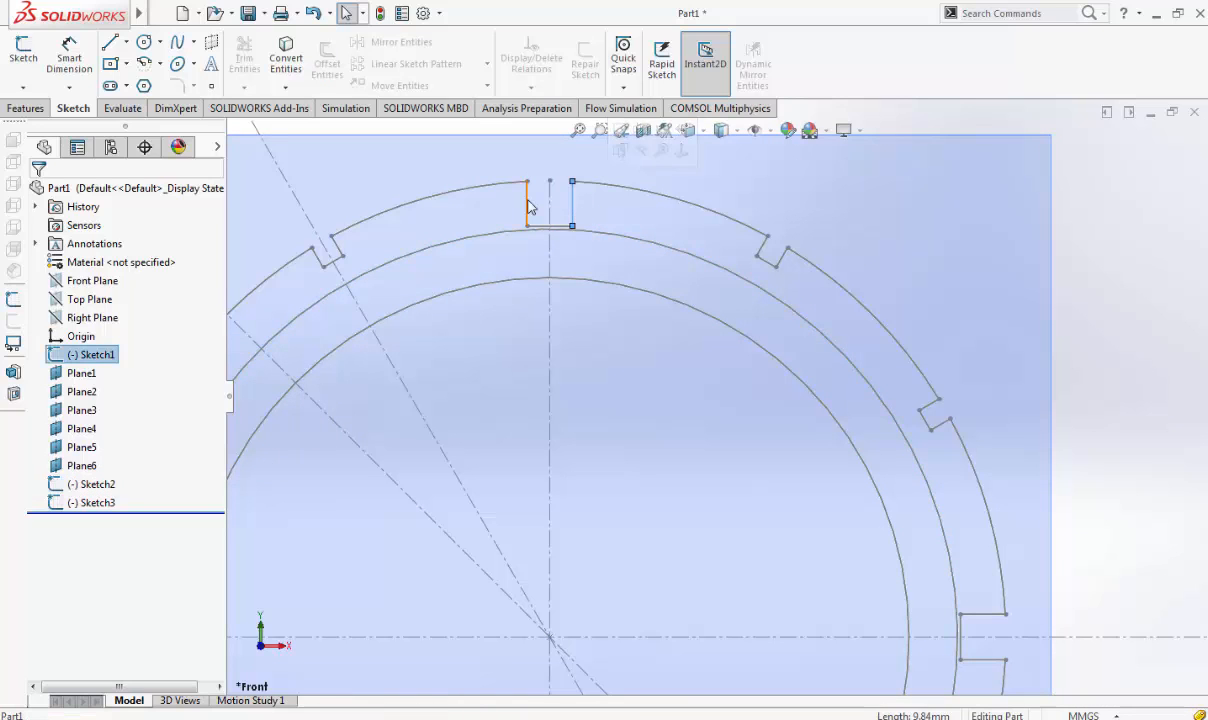
{"action": "left_click", "coordinate": [528, 206]}
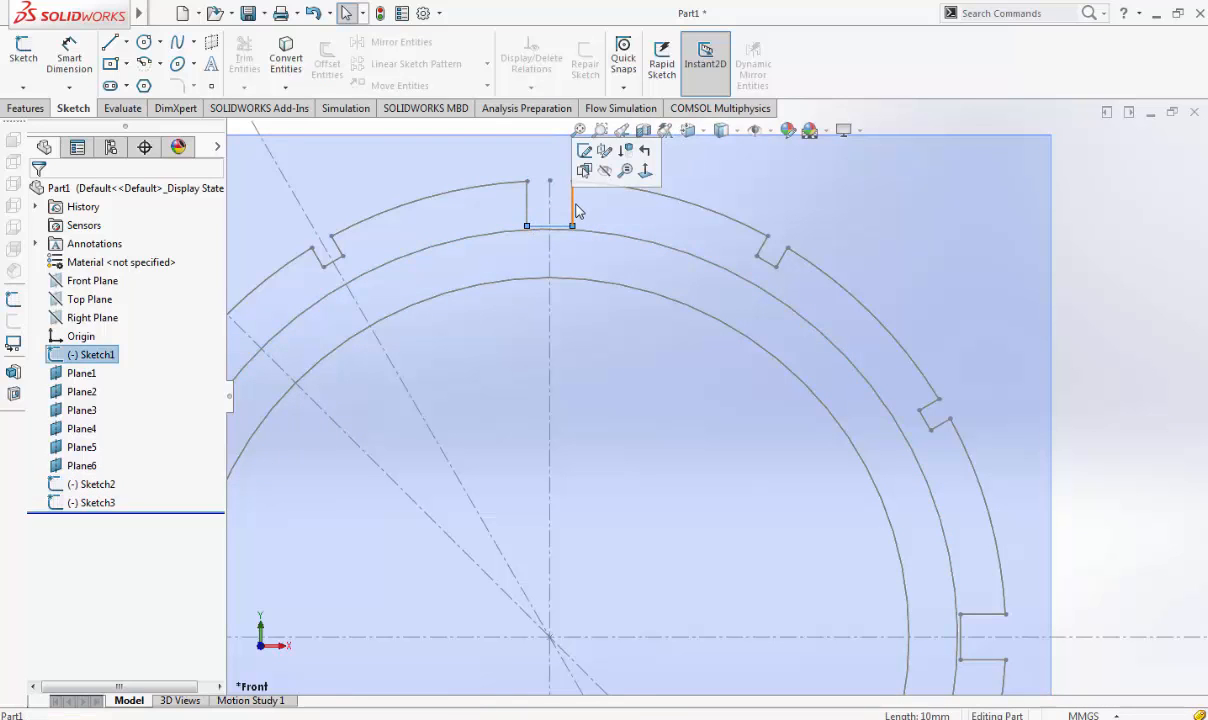
{"action": "left_click", "coordinate": [573, 207]}
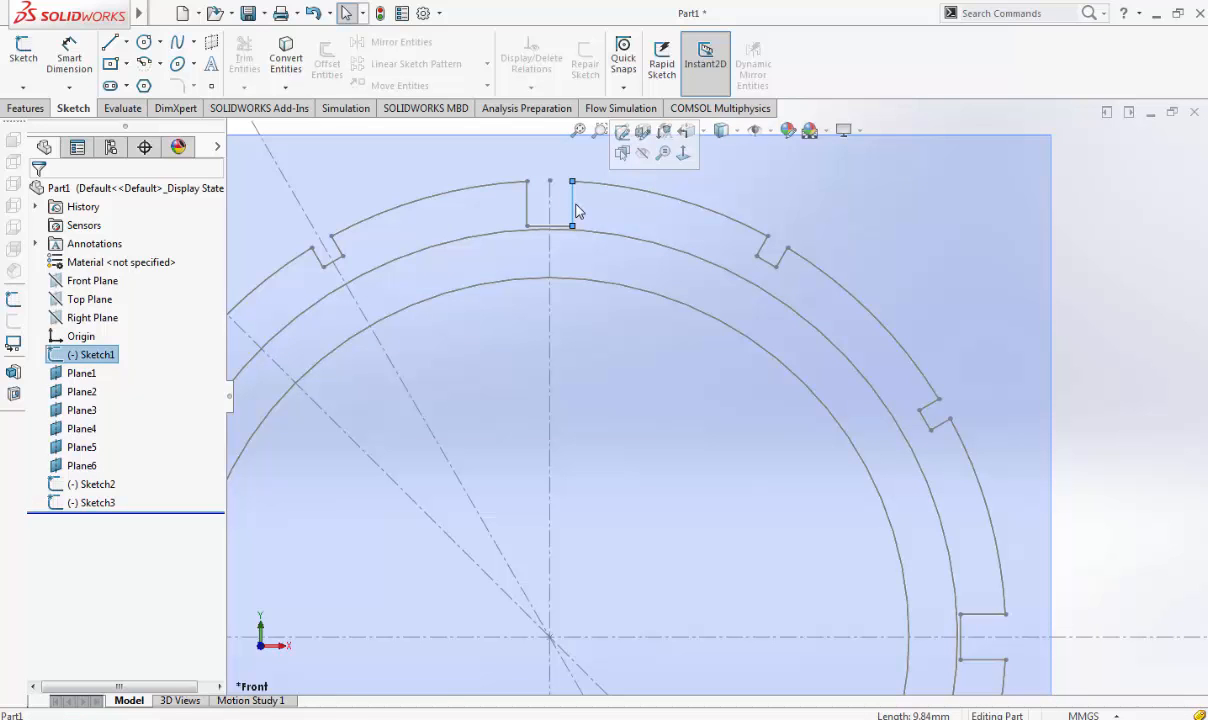
Examine the circular sketches and their stacked parallel planes in 3D, and return to the front view
{"action": "mouse_move", "coordinate": [575, 210]}
{"action": "middle_mouse_down"}
{"action": "mouse_move", "coordinate": [607, 243]}
{"action": "mouse_move", "coordinate": [548, 316]}
{"action": "middle_mouse_up"}
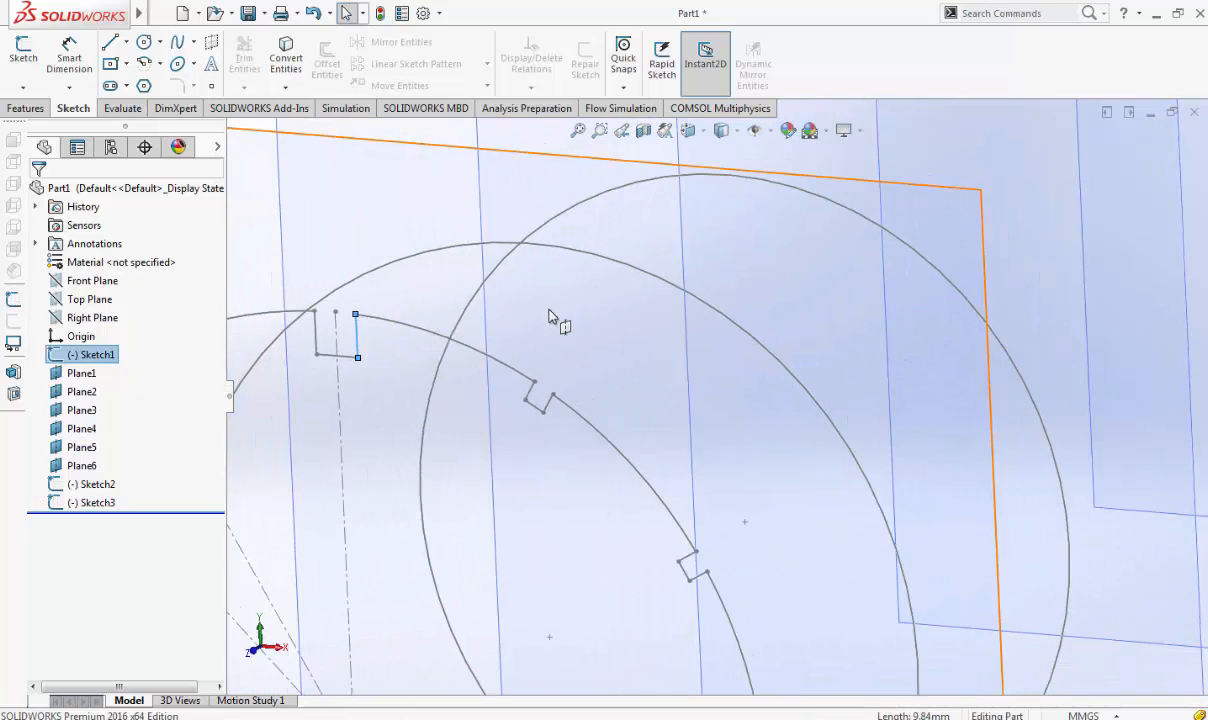
{"action": "scroll", "coordinate": [562, 329], "scroll_direction": "up", "scroll_amount": 4}
{"action": "scroll", "coordinate": [718, 366], "scroll_direction": "up", "scroll_amount": 1}
{"action": "scroll", "coordinate": [707, 367], "scroll_direction": "down", "scroll_amount": 2}
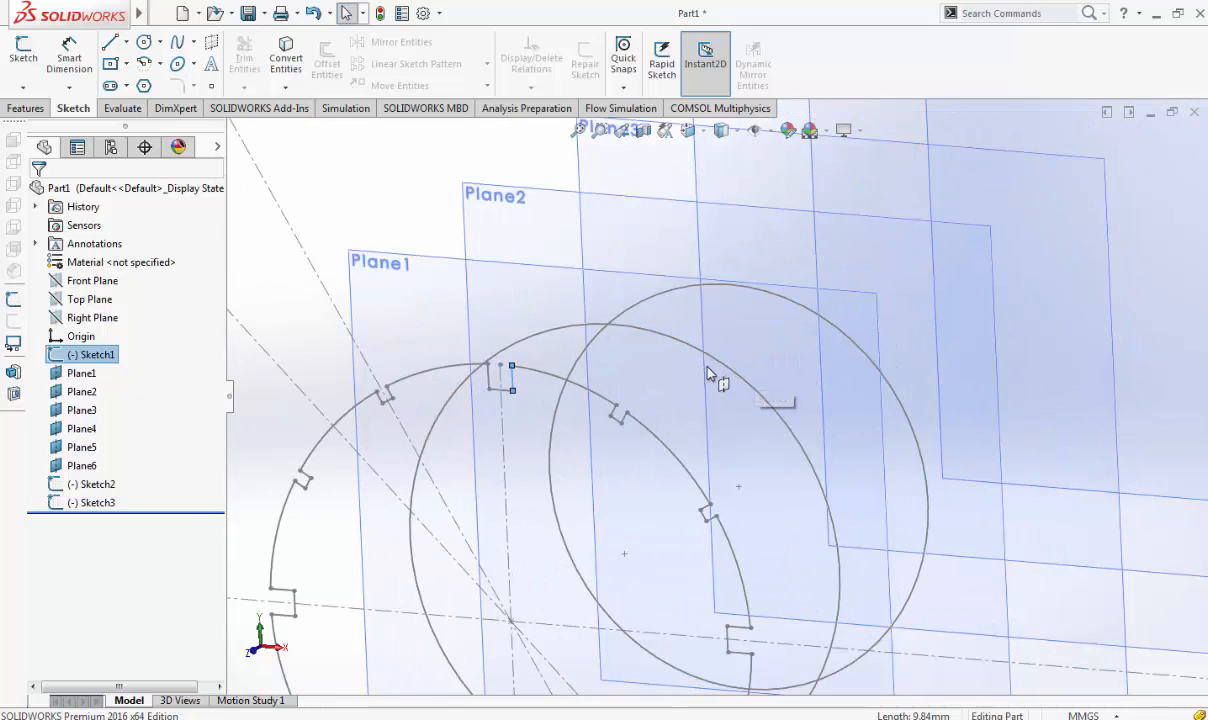
{"action": "scroll", "coordinate": [752, 384], "scroll_direction": "up", "scroll_amount": 2}
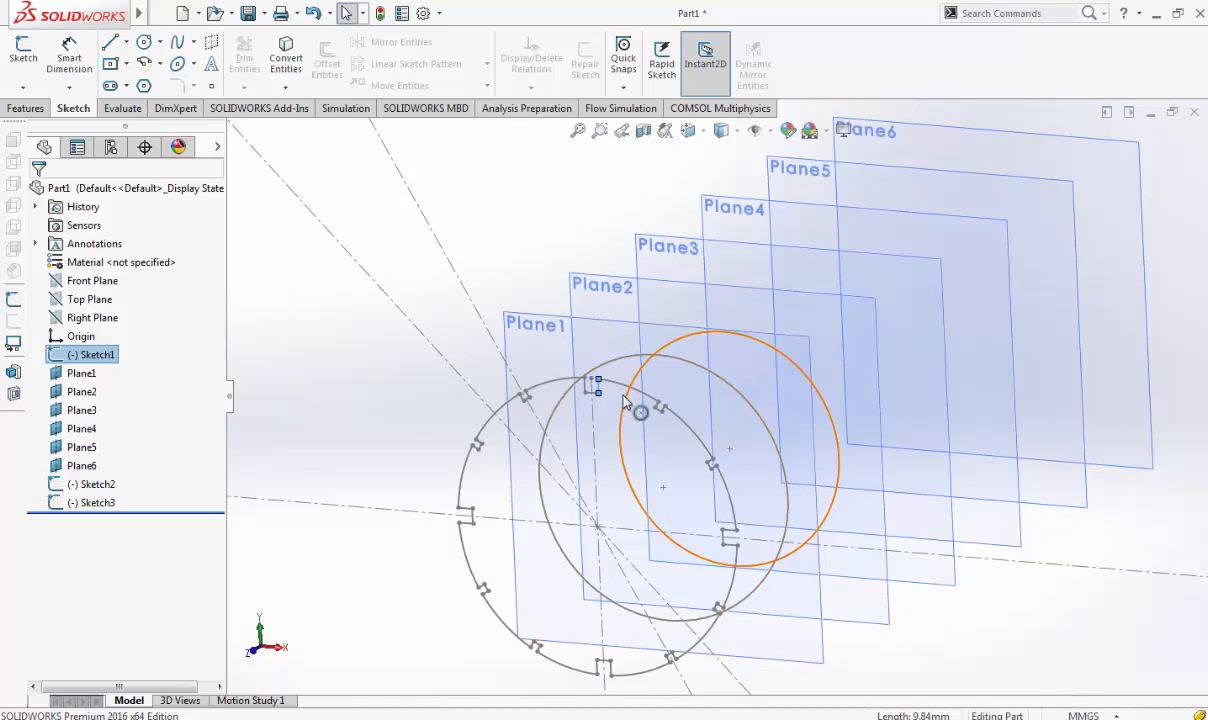
{"action": "scroll", "coordinate": [596, 399], "scroll_direction": "down", "scroll_amount": 3}
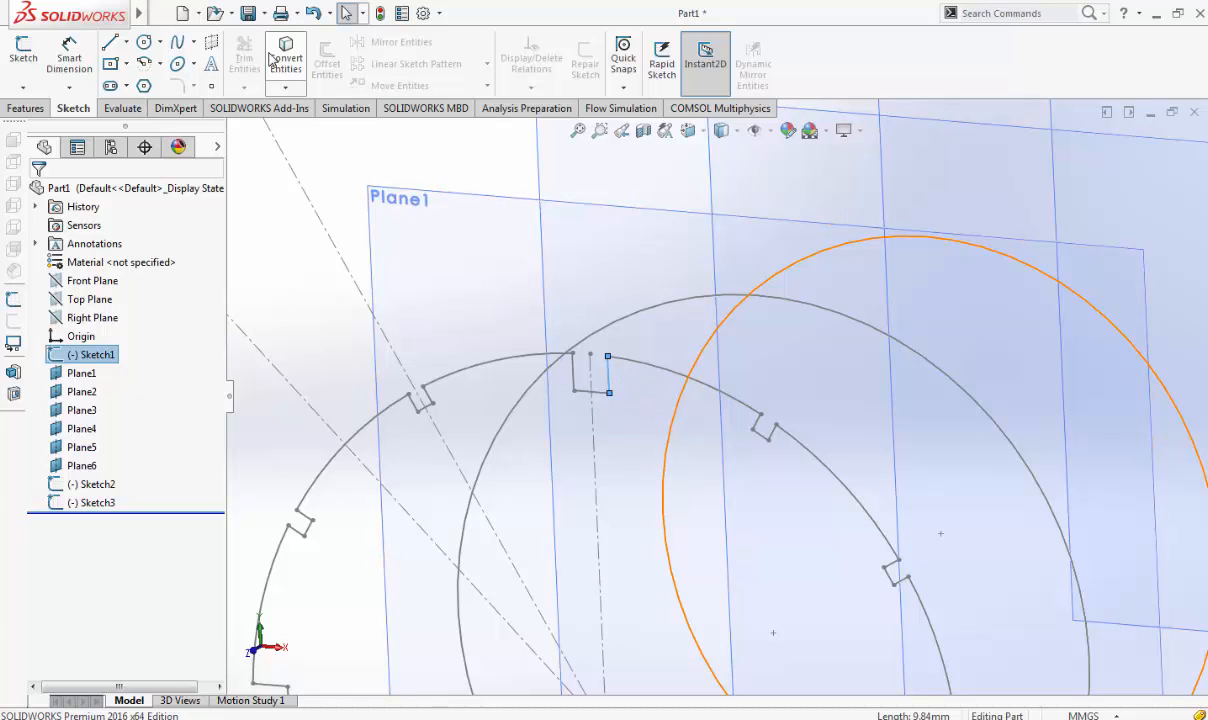
{"action": "left_click", "coordinate": [697, 141]}
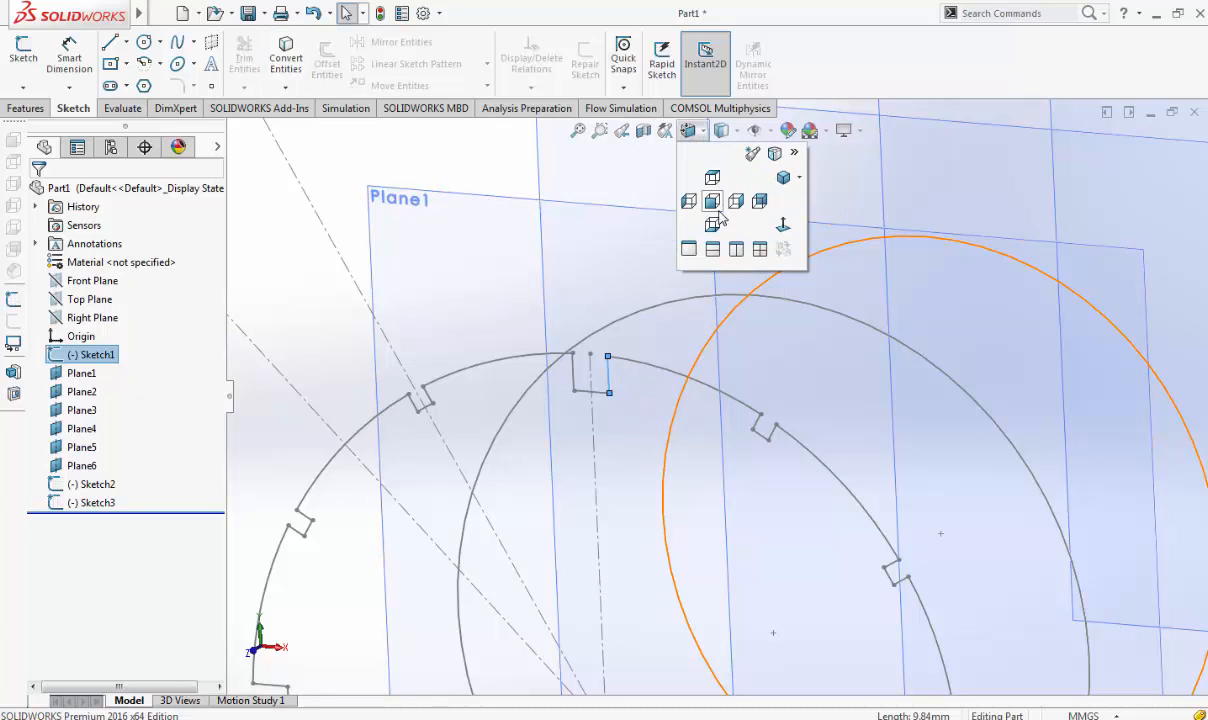
{"action": "left_click", "coordinate": [681, 201]}
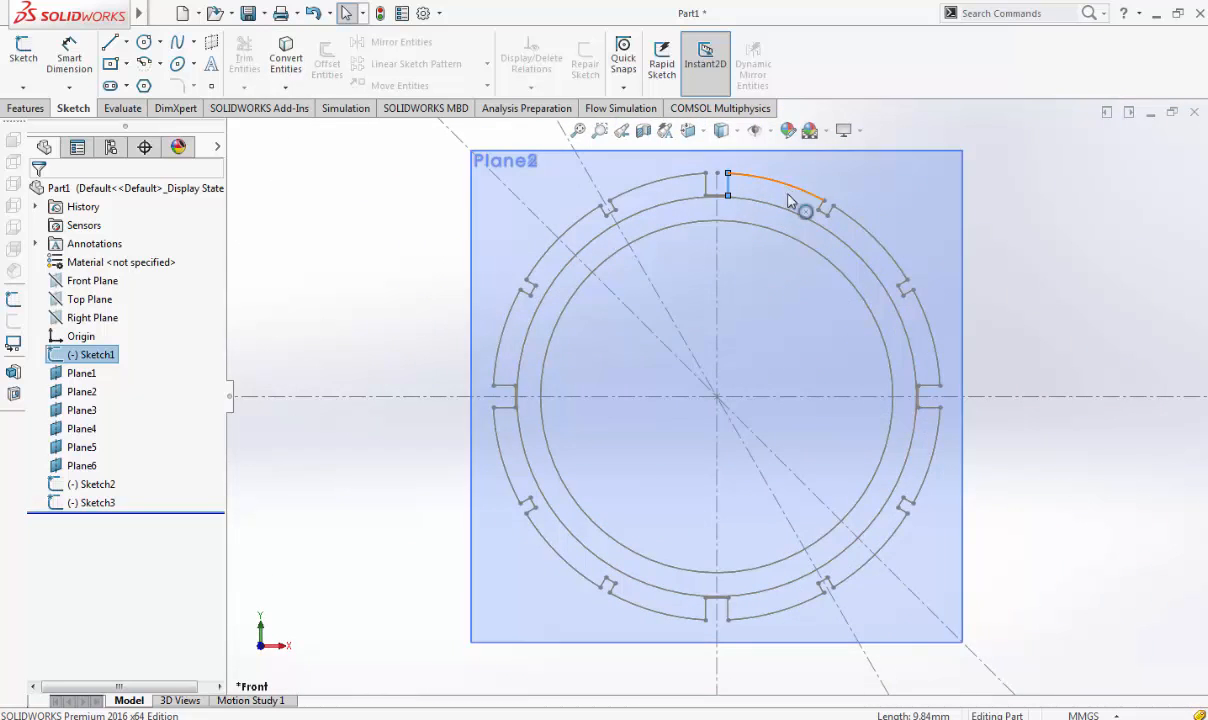
Open Sketch2 for editing and undo the last horizontal line drawn between its outer vertical centerlines
{"action": "scroll", "coordinate": [787, 200], "scroll_direction": "down", "scroll_amount": 1}
{"action": "middle_click_drag", "start_coordinate": [798, 220], "coordinate": [740, 260]}
{"action": "left_click", "coordinate": [780, 250]}
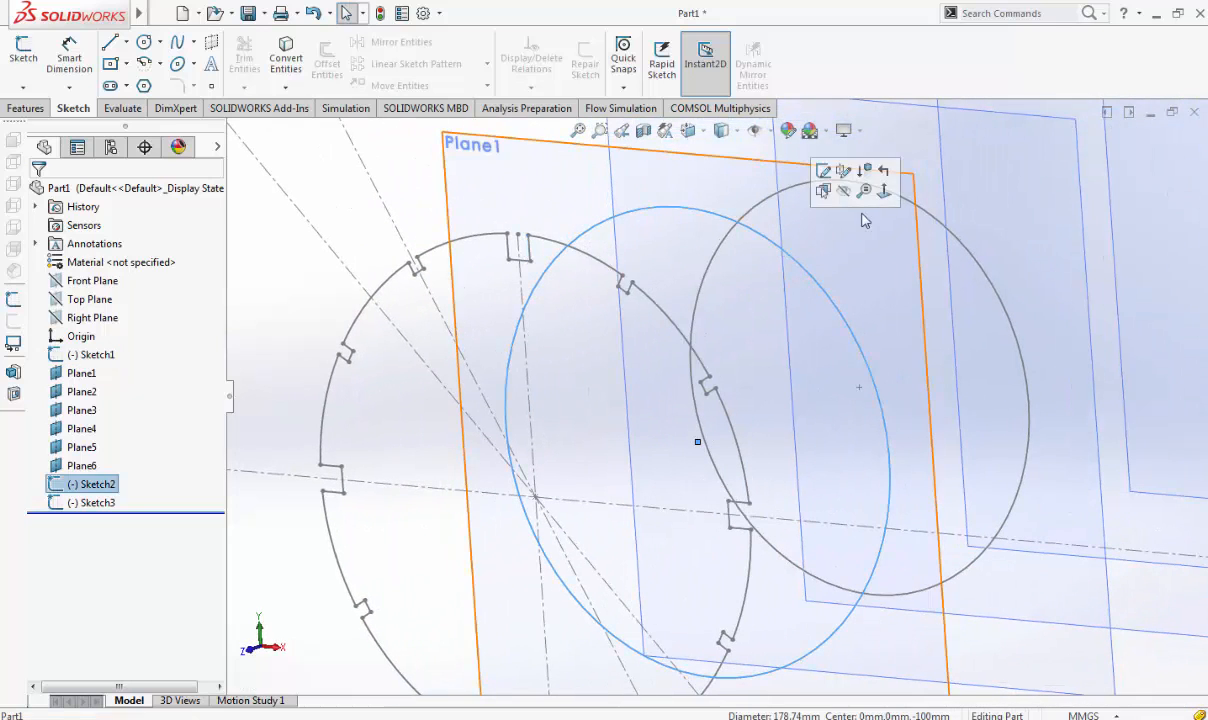
{"action": "left_click", "coordinate": [922, 215]}
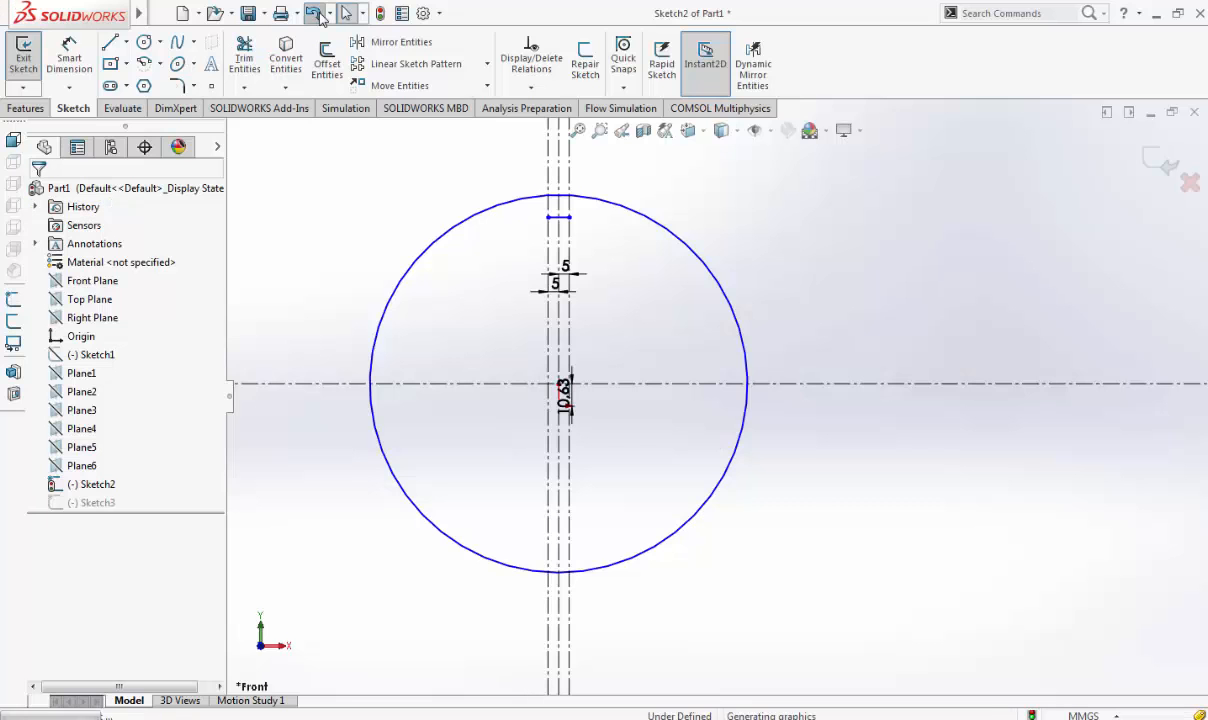
{"action": "left_click", "coordinate": [321, 18]}
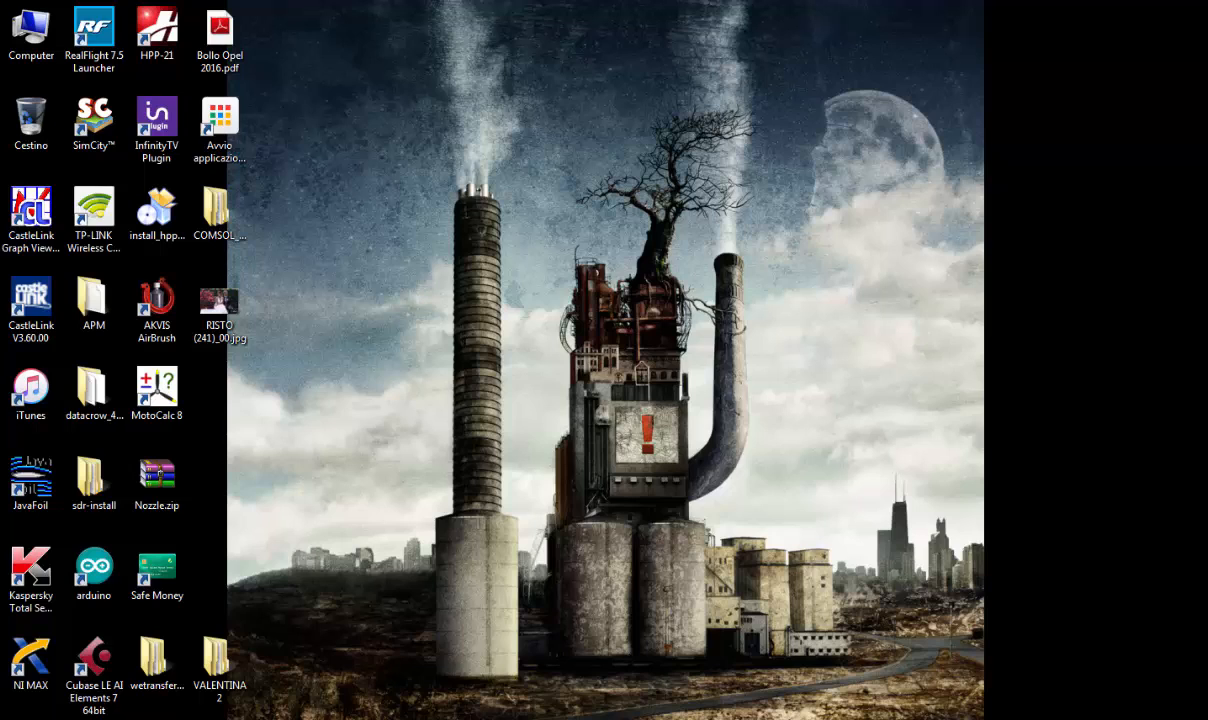
Display Sketch1 to compare its notched profile with the Sketch2 circle, and hide it again
{"action": "mouse_move", "coordinate": [127, 719]}
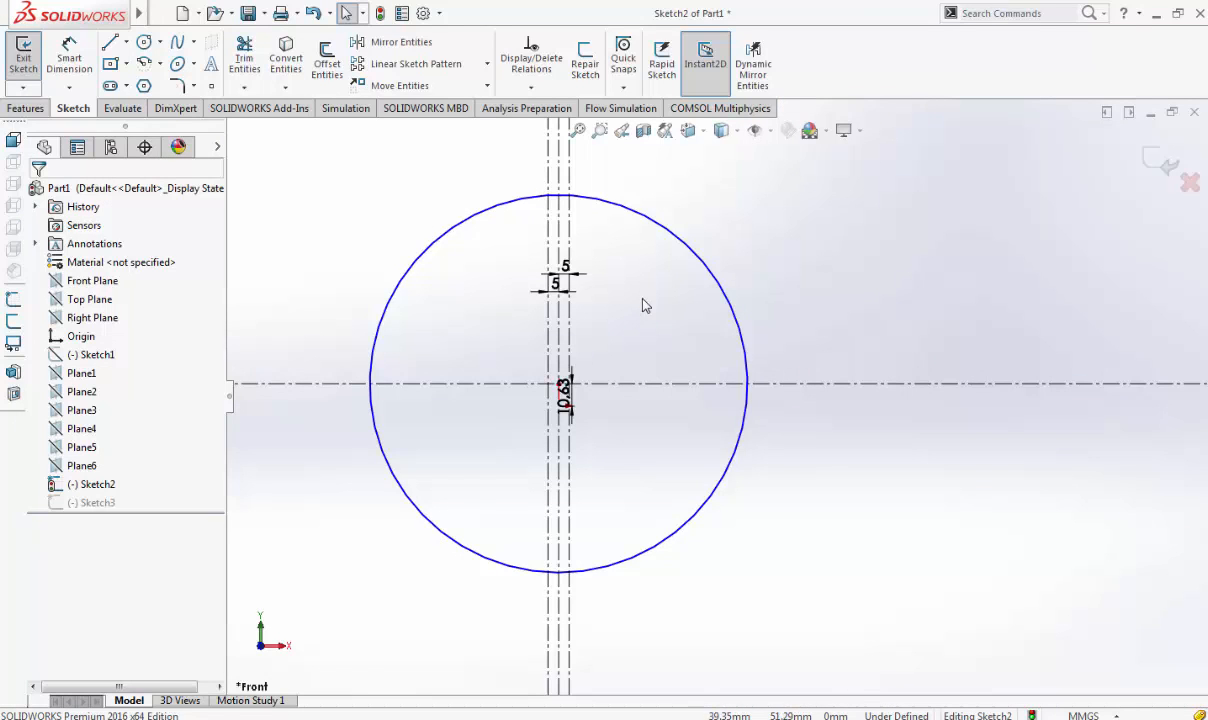
{"action": "left_click", "coordinate": [97, 484]}
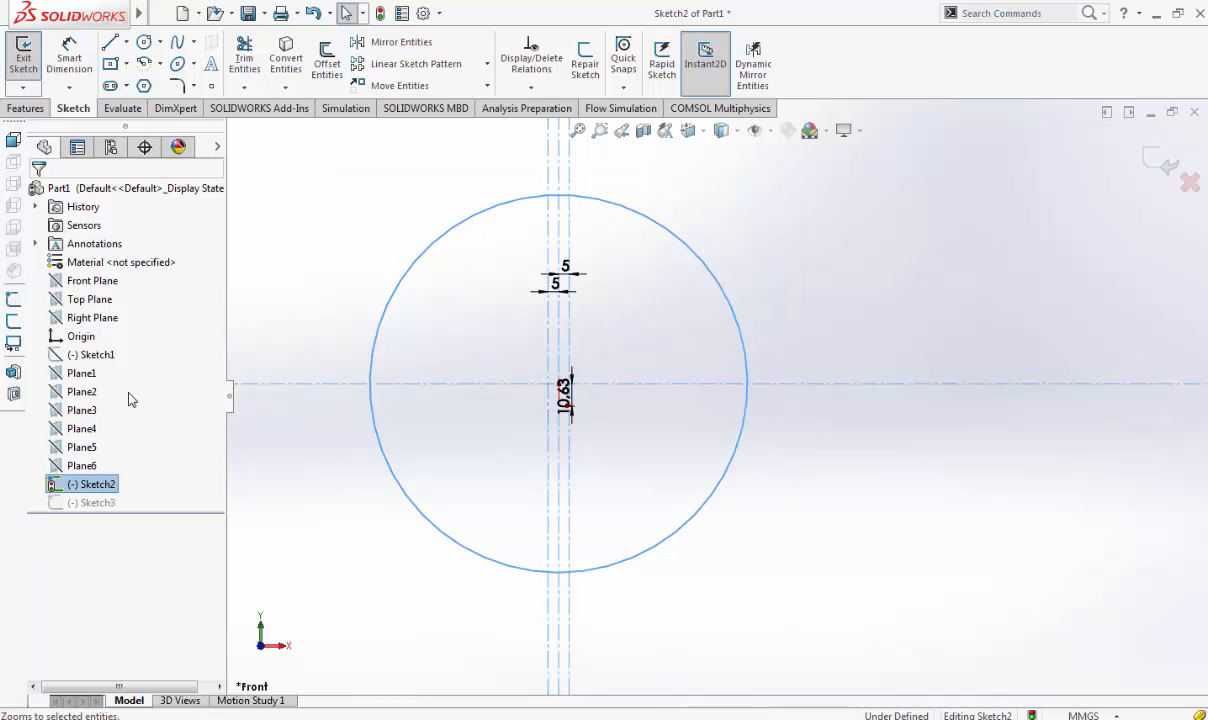
{"action": "left_click", "coordinate": [110, 360]}
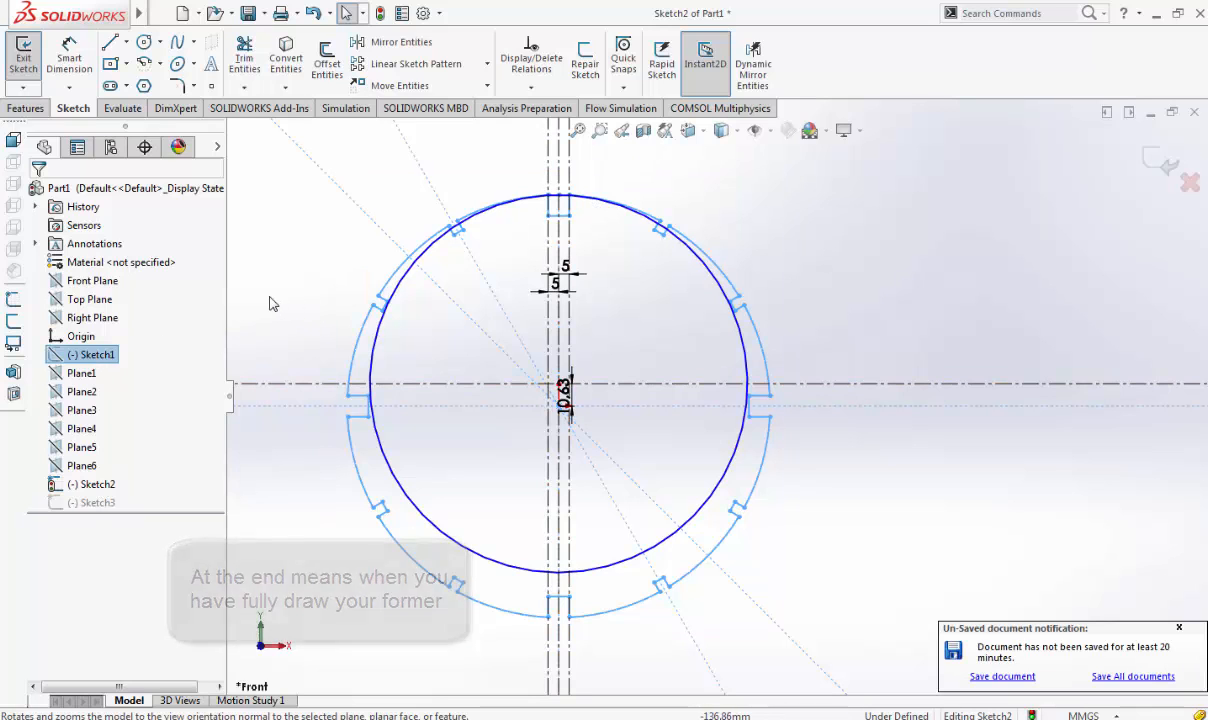
{"action": "left_click", "coordinate": [100, 355]}
{"action": "left_click", "coordinate": [95, 354]}
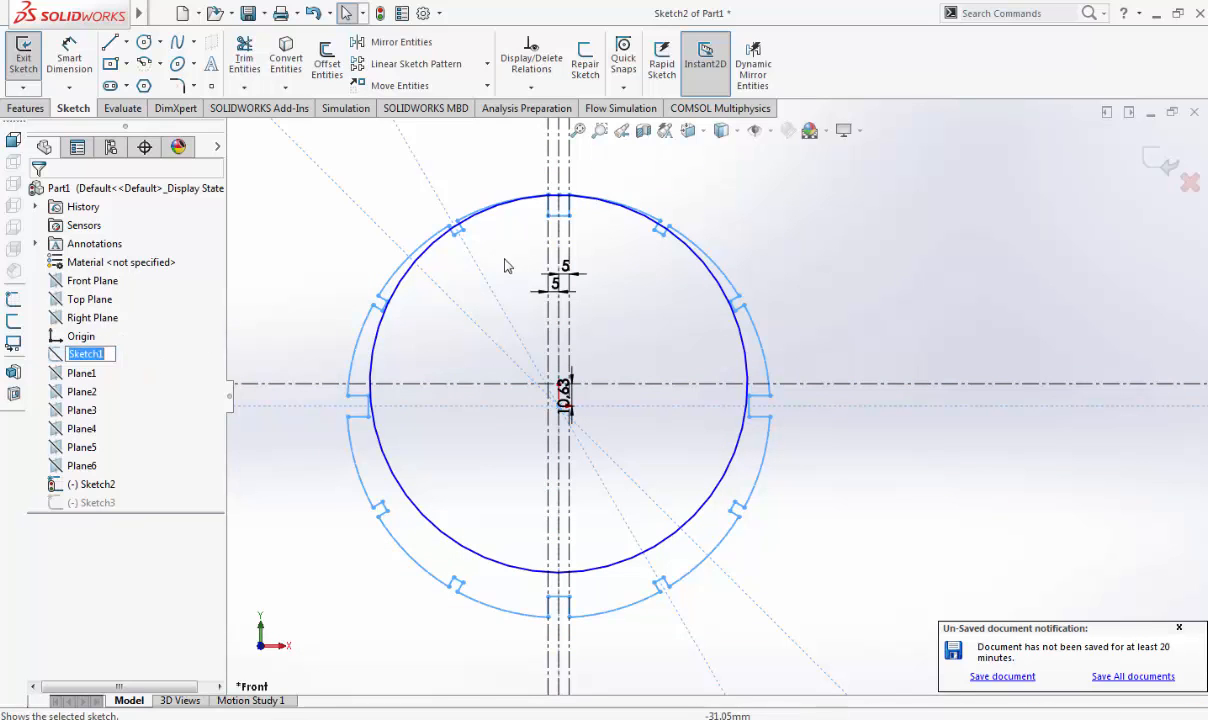
{"action": "scroll", "coordinate": [610, 252], "scroll_direction": "down", "scroll_amount": 1}
{"action": "scroll", "coordinate": [610, 252], "scroll_direction": "down", "scroll_amount": 2}
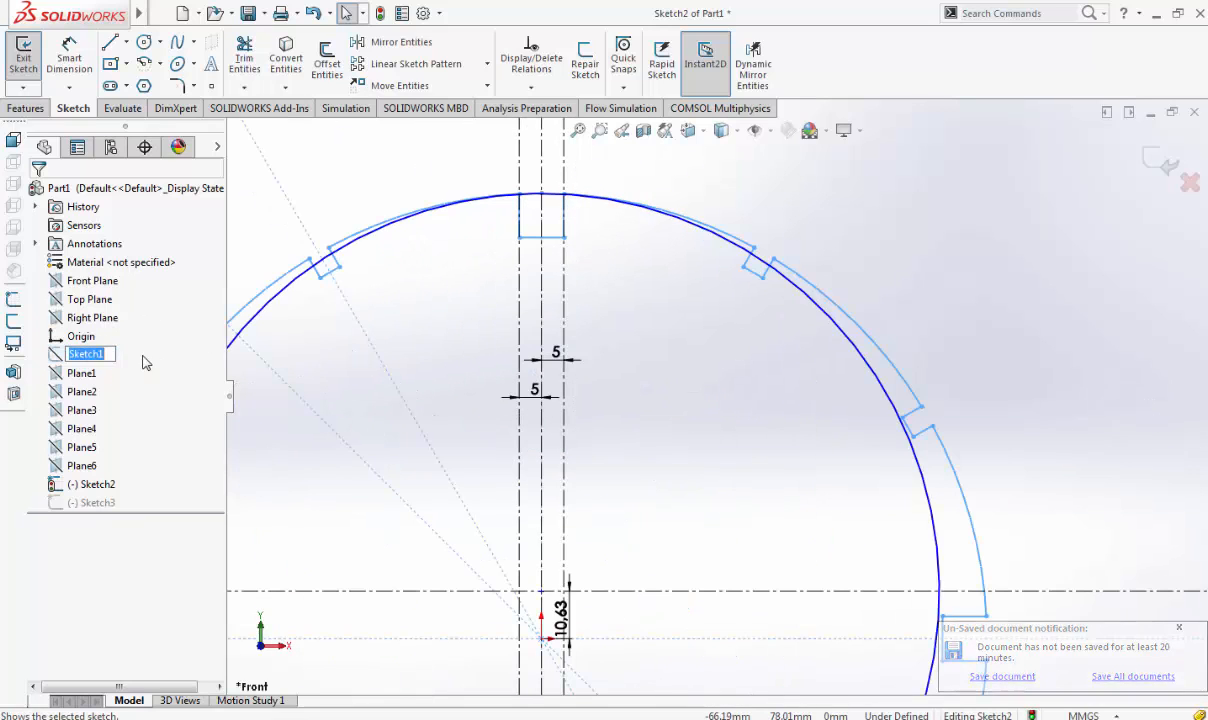
{"action": "right_click", "coordinate": [97, 356]}
{"action": "left_click", "coordinate": [485, 322]}
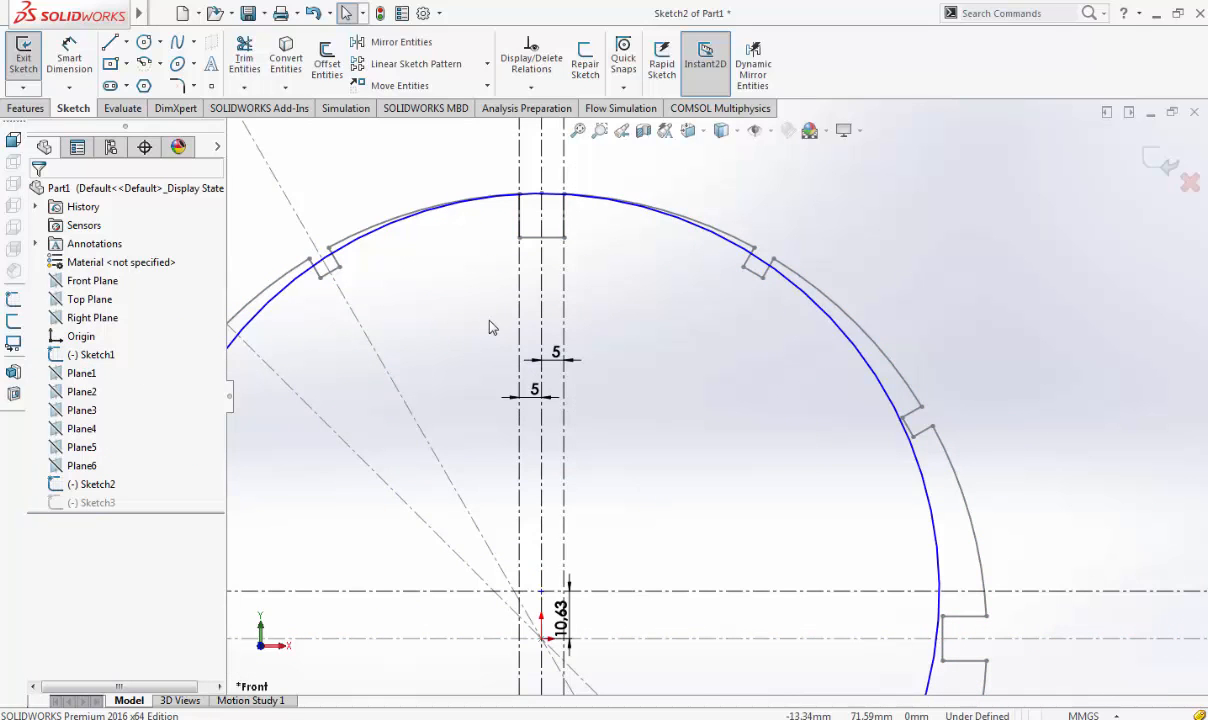
{"action": "right_click", "coordinate": [103, 362]}
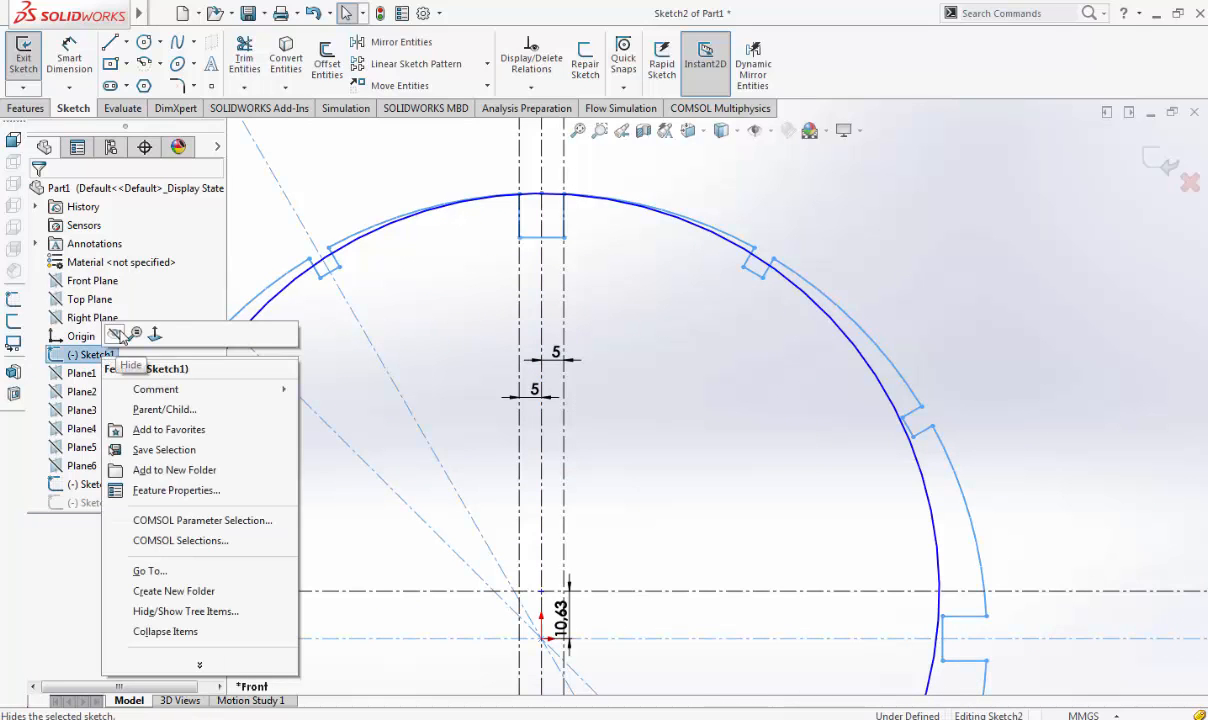
{"action": "left_click", "coordinate": [113, 333]}
Sketch a horizontal construction line 10 mm long between the two outer vertical centerlines, just below the circle's top
{"action": "scroll", "coordinate": [570, 232], "scroll_direction": "down", "scroll_amount": 2}
{"action": "scroll", "coordinate": [553, 458], "scroll_direction": "up", "scroll_amount": 4}
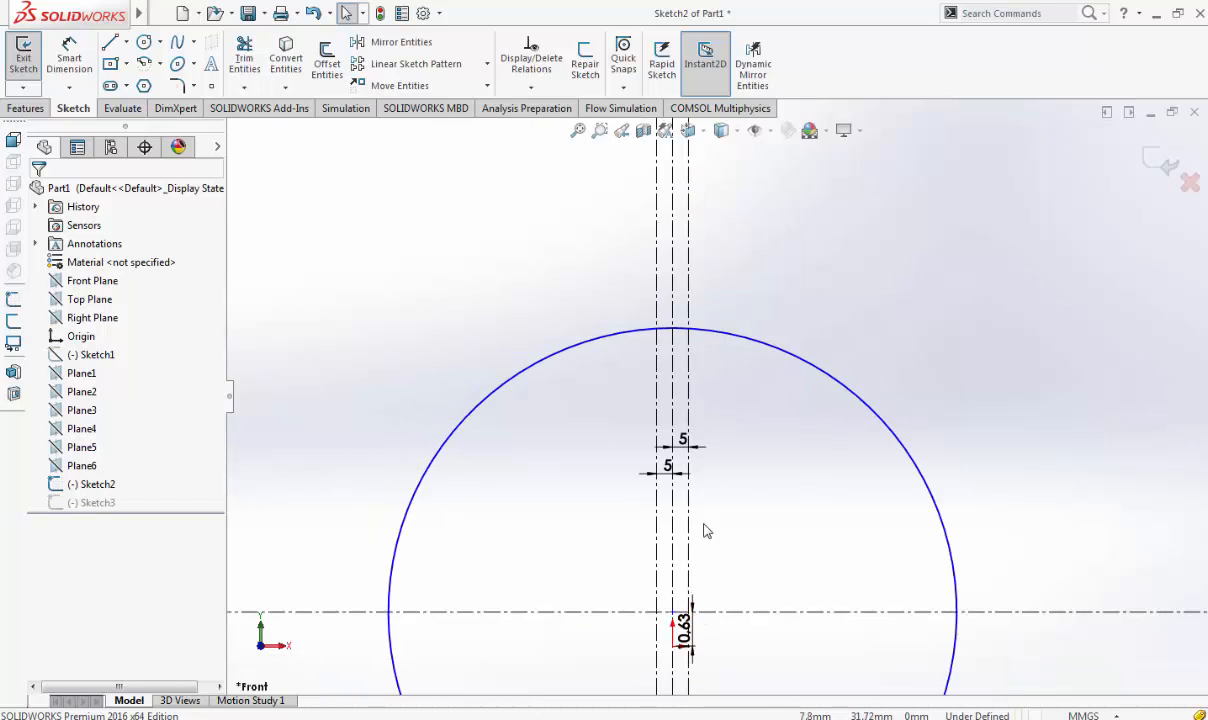
{"action": "scroll", "coordinate": [709, 376], "scroll_direction": "down", "scroll_amount": 2}
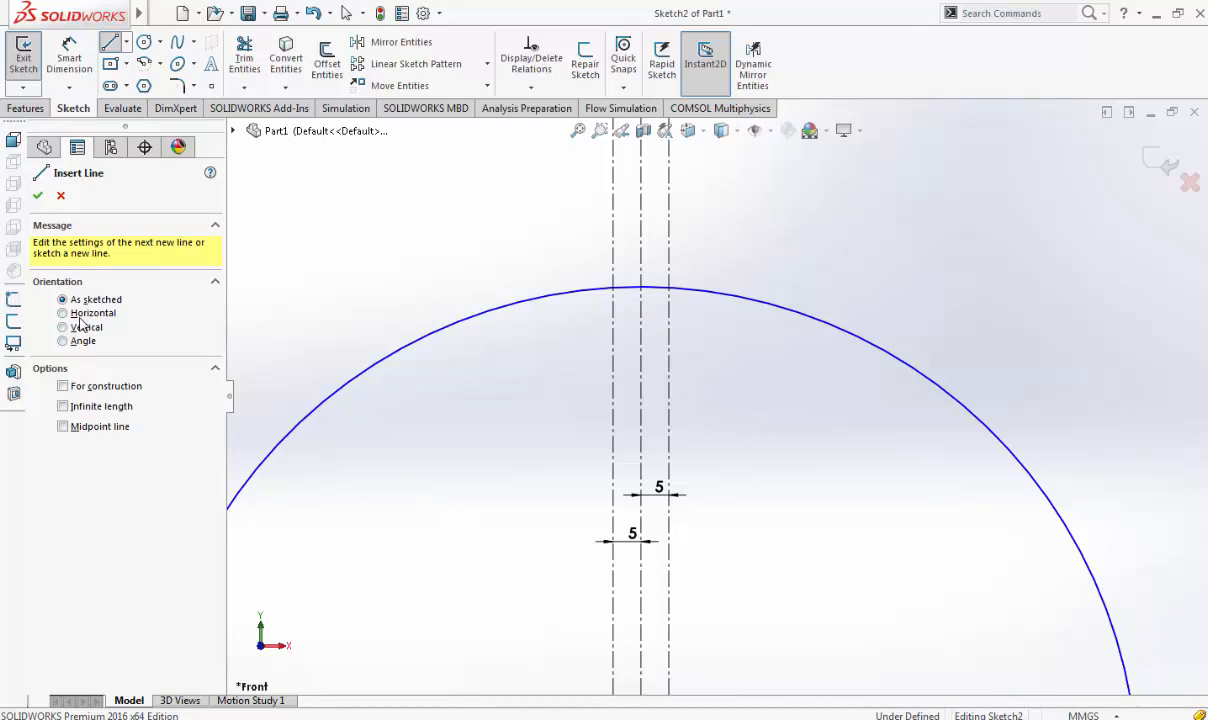
{"action": "left_click", "coordinate": [63, 386]}
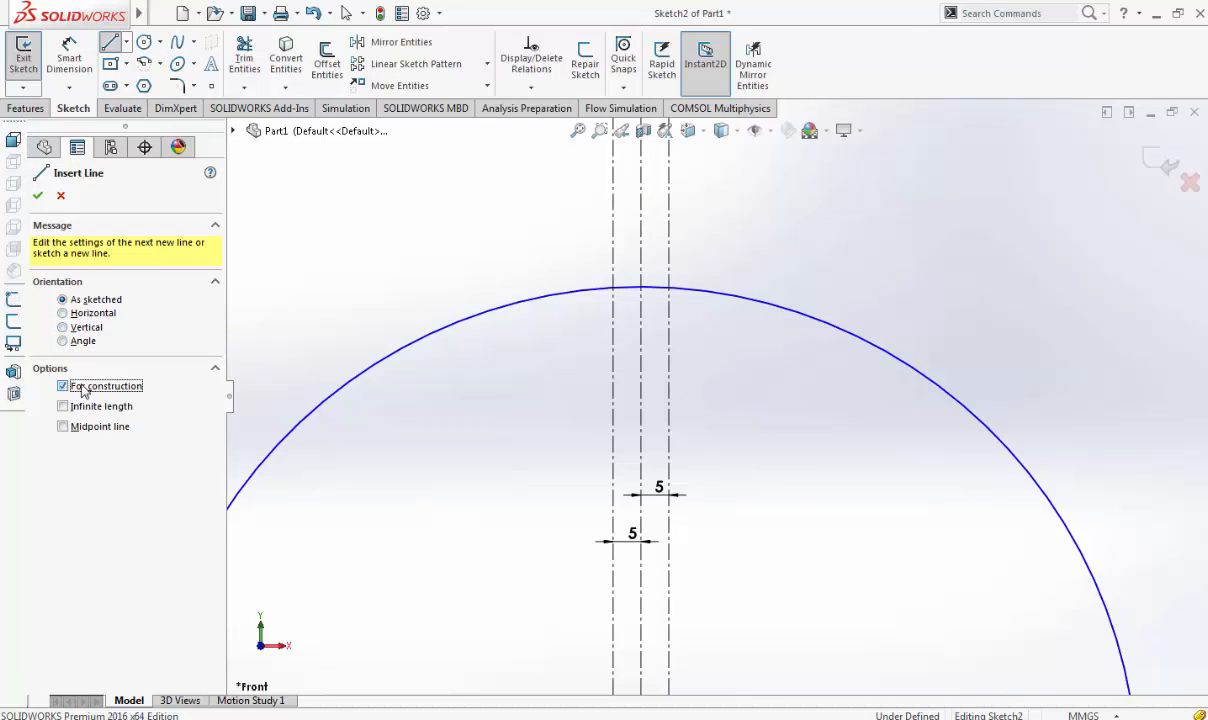
{"action": "left_click", "coordinate": [645, 359]}
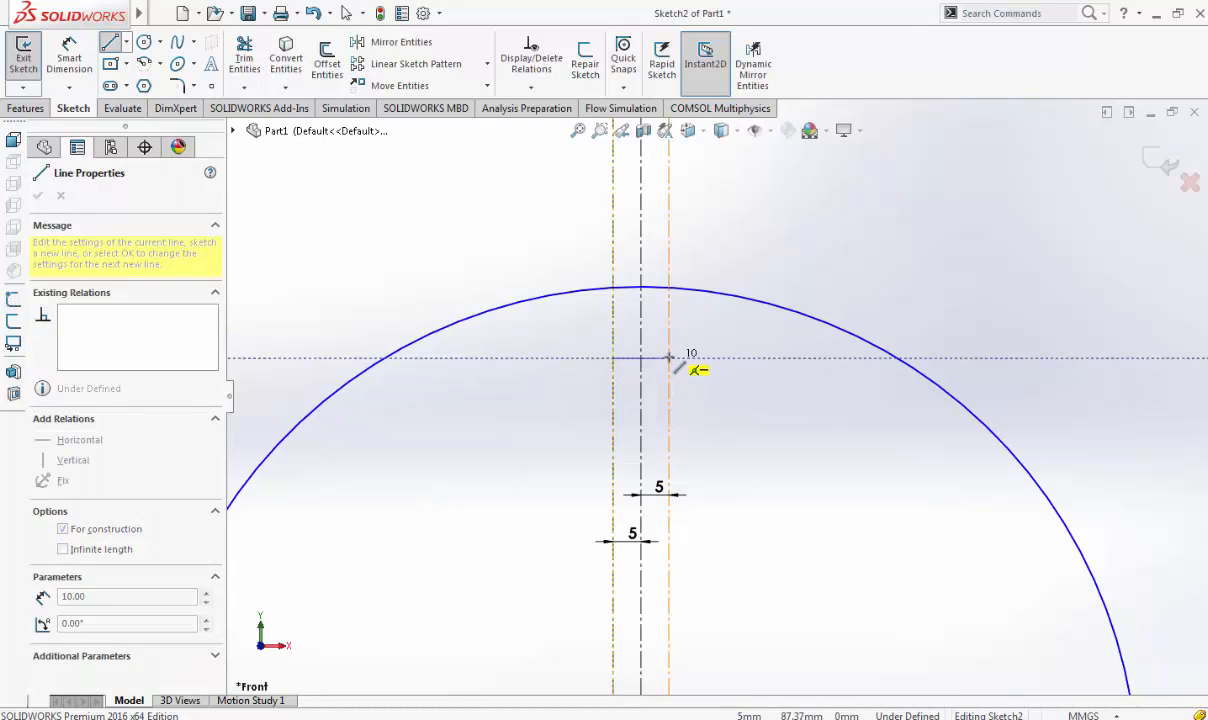
{"action": "left_click", "coordinate": [669, 356]}
{"action": "key", "text": "Escape"}
{"action": "scroll", "coordinate": [682, 352], "scroll_direction": "down", "scroll_amount": 3}
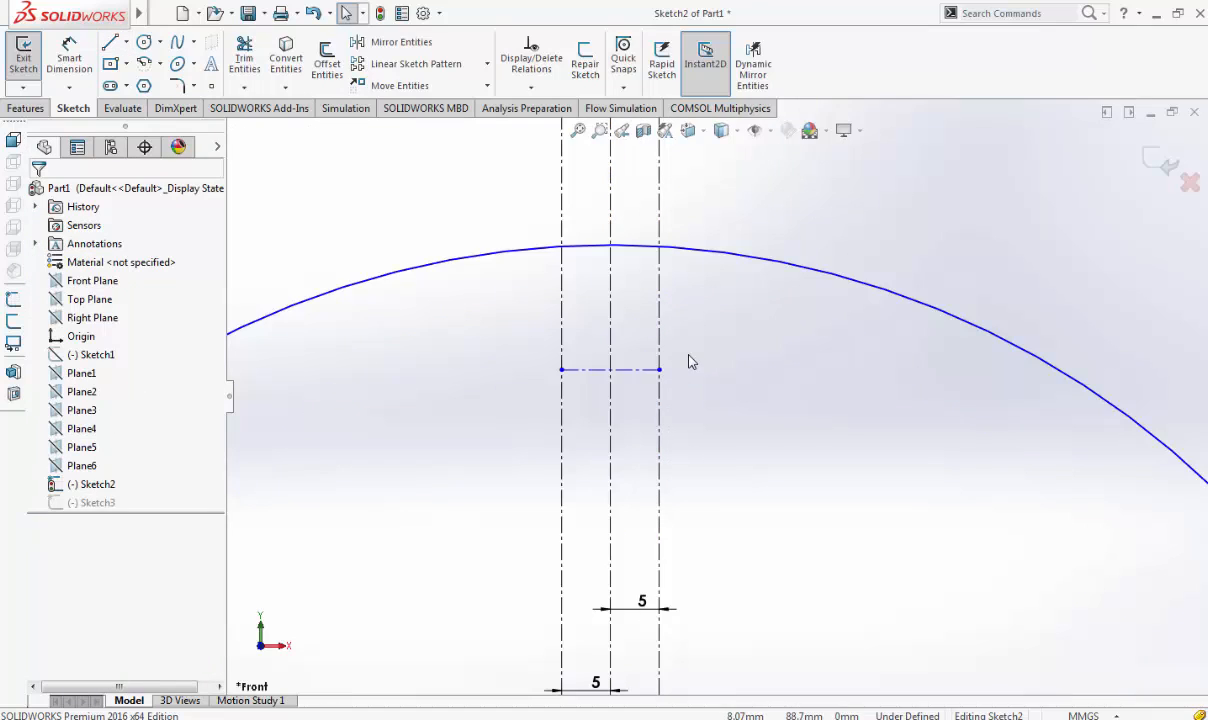
Trim the outer centerlines above the circle and dimension the slot depth from circle to horizontal line as 10 mm
{"action": "left_click", "coordinate": [244, 57]}
{"action": "mouse_move", "coordinate": [559, 213]}
{"action": "left_mouse_down"}
{"action": "mouse_move", "coordinate": [687, 202]}
{"action": "mouse_move", "coordinate": [655, 210]}
{"action": "left_mouse_up"}
{"action": "left_click", "coordinate": [69, 57]}
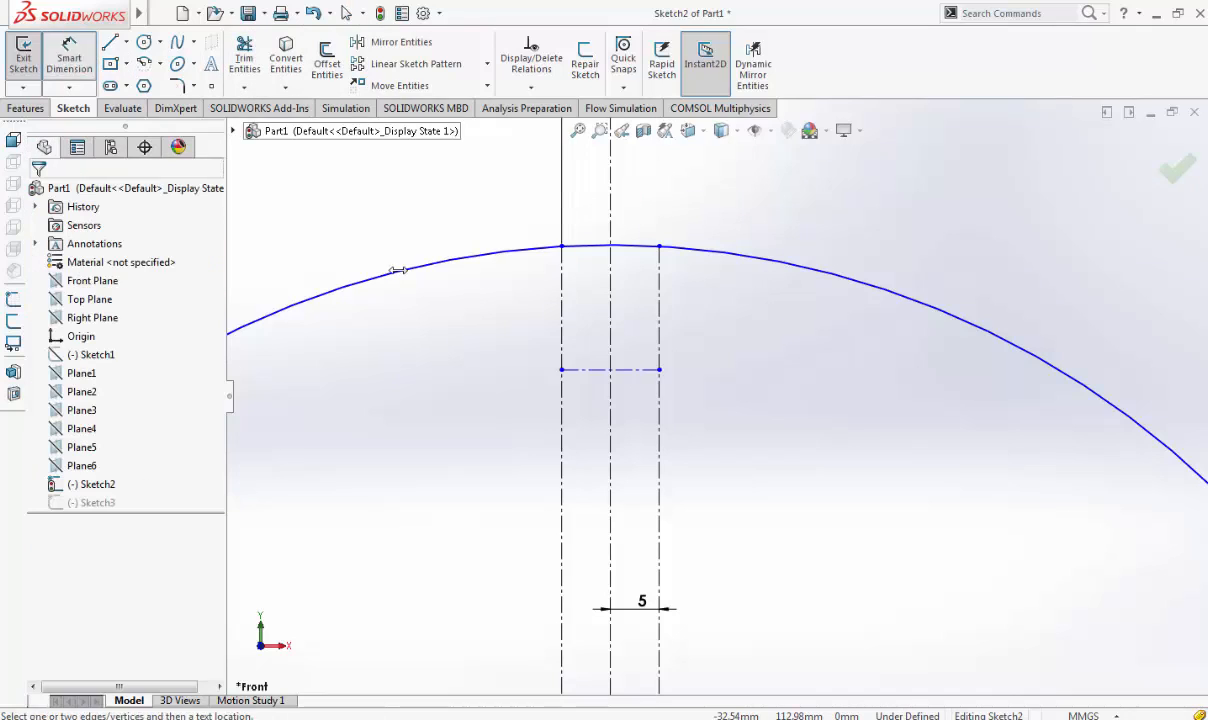
{"action": "left_click", "coordinate": [562, 265]}
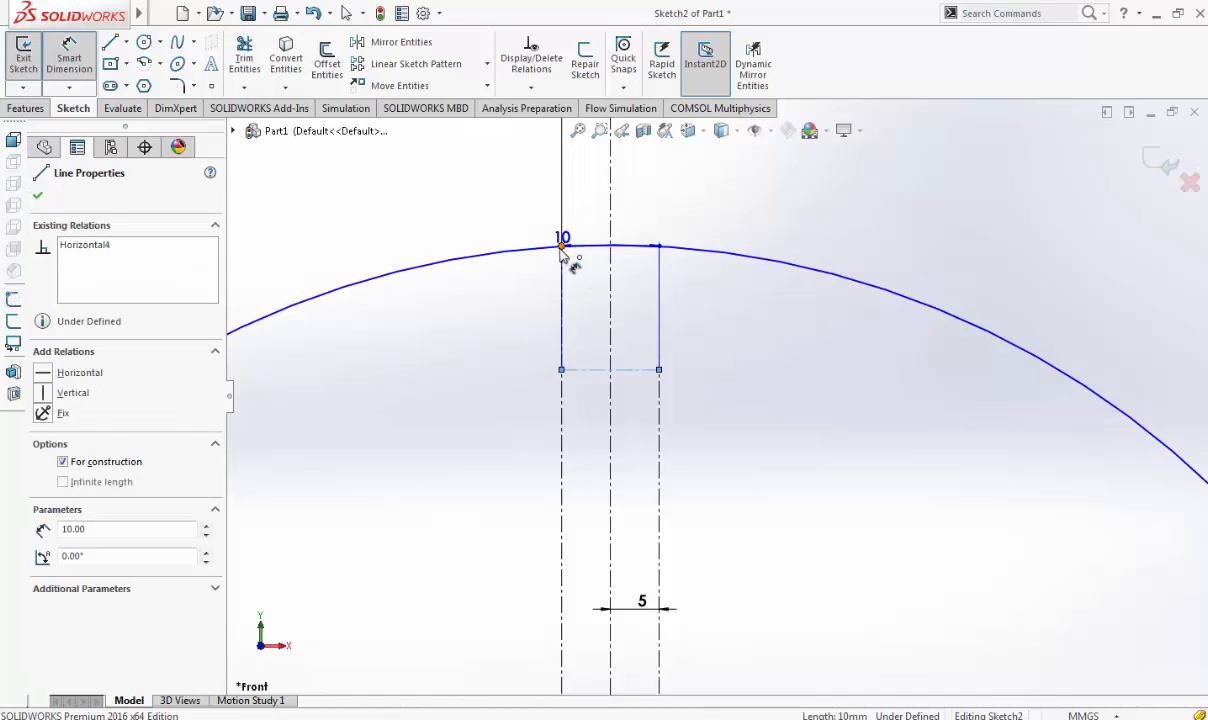
{"action": "left_click", "coordinate": [503, 316]}
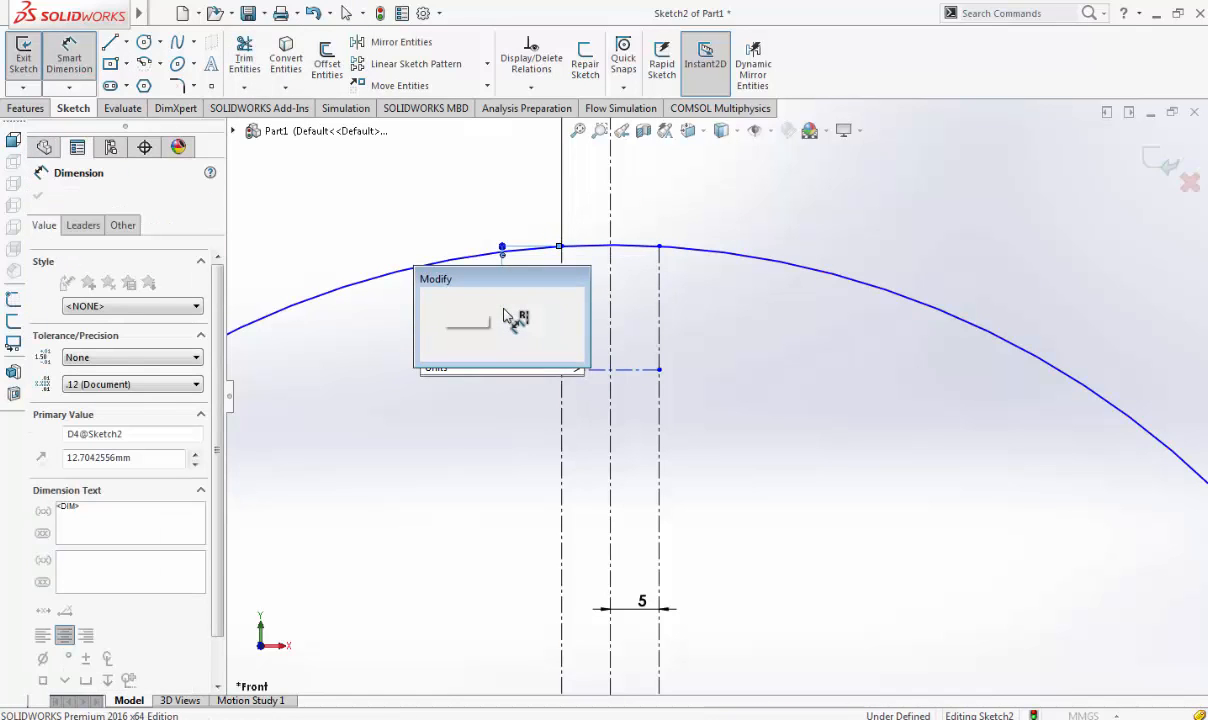
{"action": "type", "text": "10"}
{"action": "key", "text": "Return"}
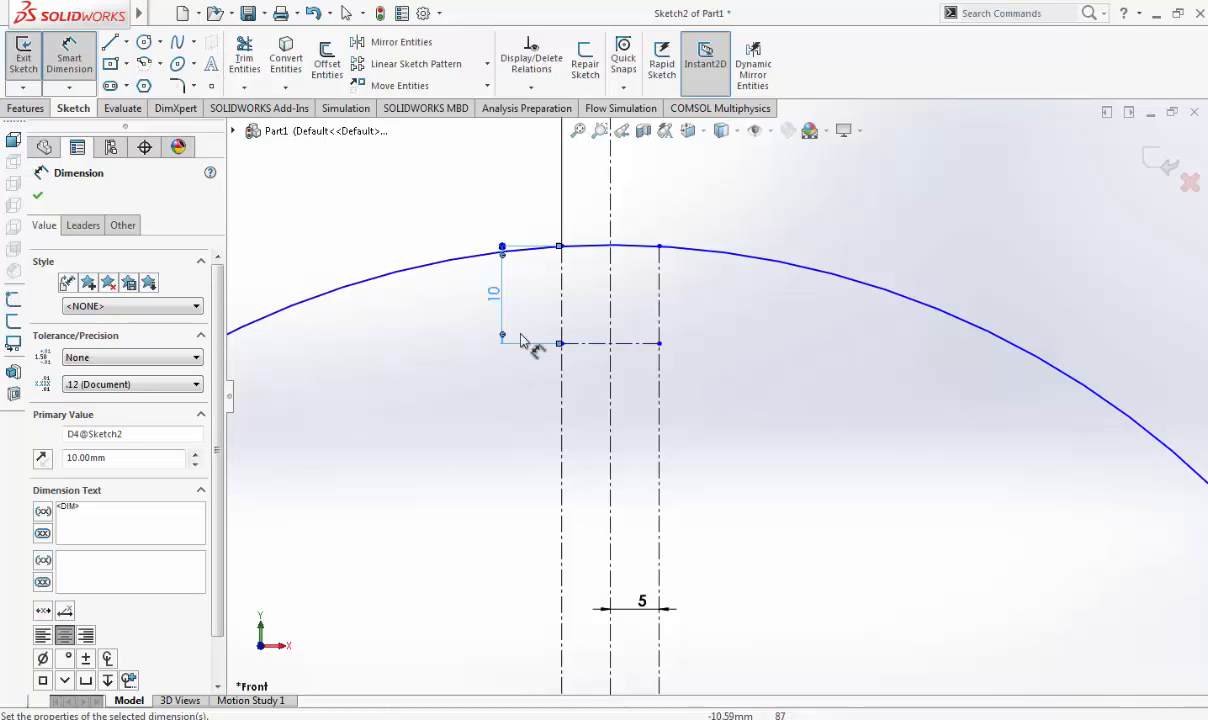
Delete the remaining 5 mm centerline dimension and trim the outer centerlines below the slot and the arc across its opening
{"action": "left_click", "coordinate": [652, 615]}
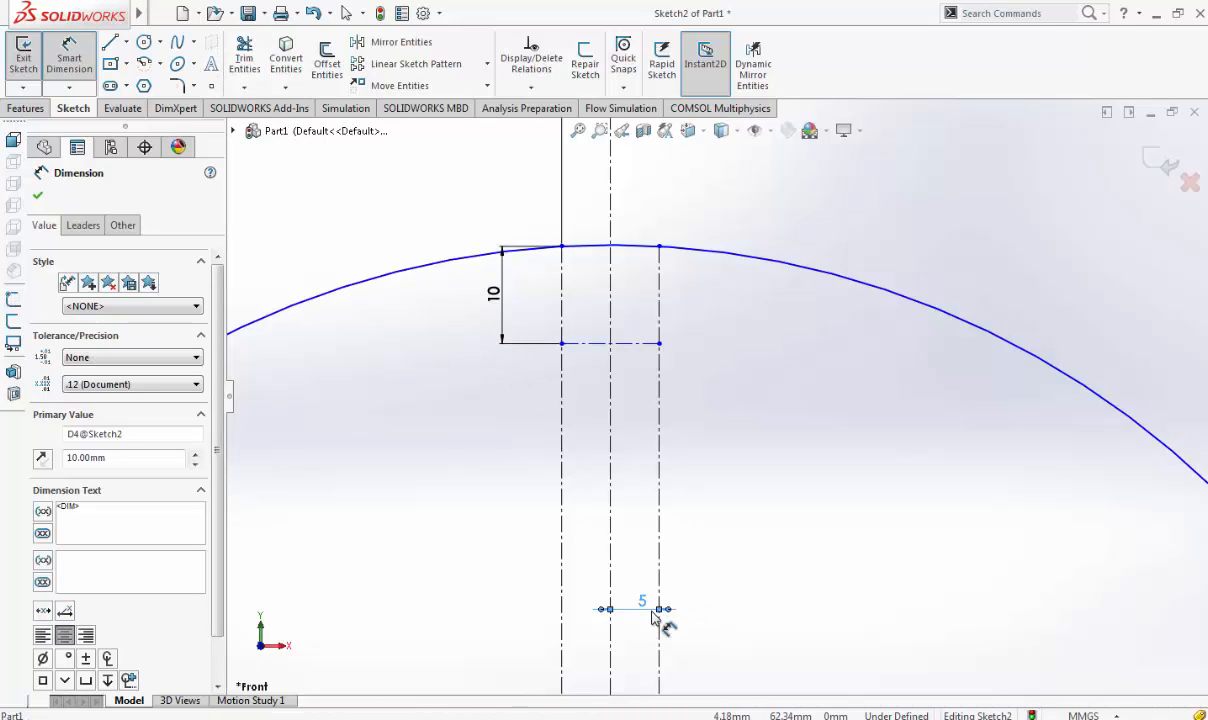
{"action": "key", "text": "Delete"}
{"action": "left_click", "coordinate": [244, 57]}
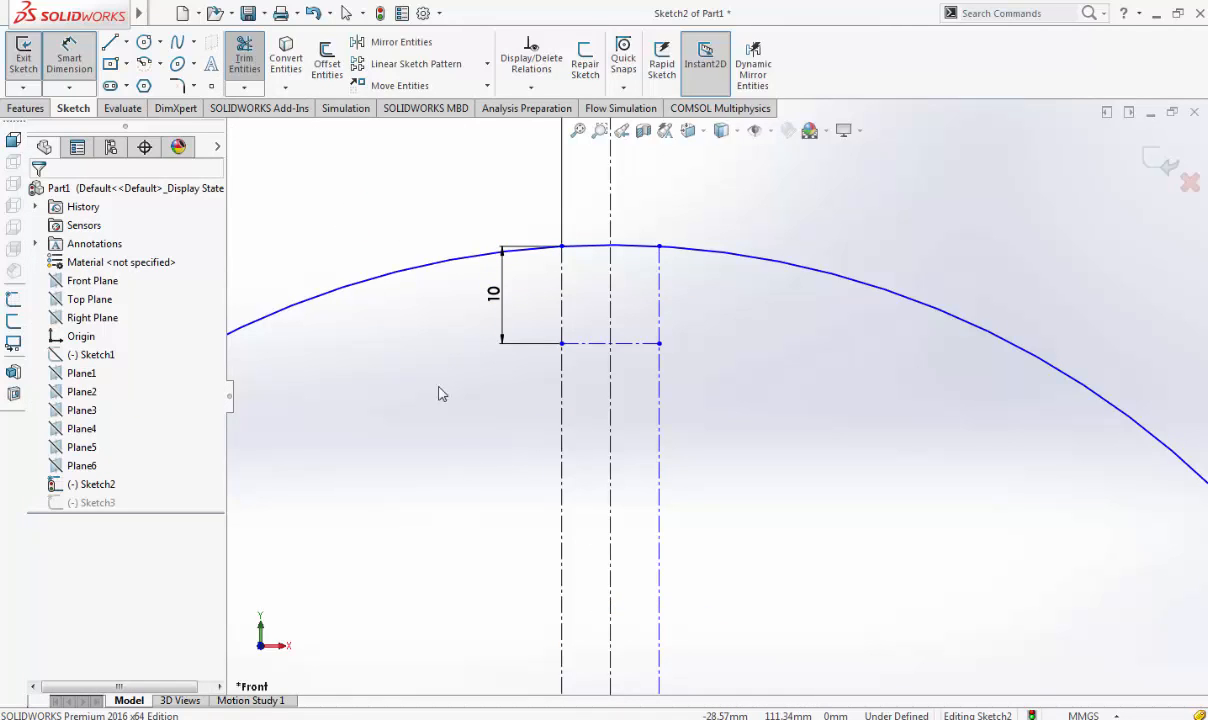
{"action": "mouse_move", "coordinate": [498, 483]}
{"action": "left_mouse_down"}
{"action": "mouse_move", "coordinate": [565, 512]}
{"action": "mouse_move", "coordinate": [666, 488]}
{"action": "mouse_move", "coordinate": [666, 248]}
{"action": "mouse_move", "coordinate": [631, 248]}
{"action": "mouse_move", "coordinate": [599, 228]}
{"action": "left_mouse_up"}
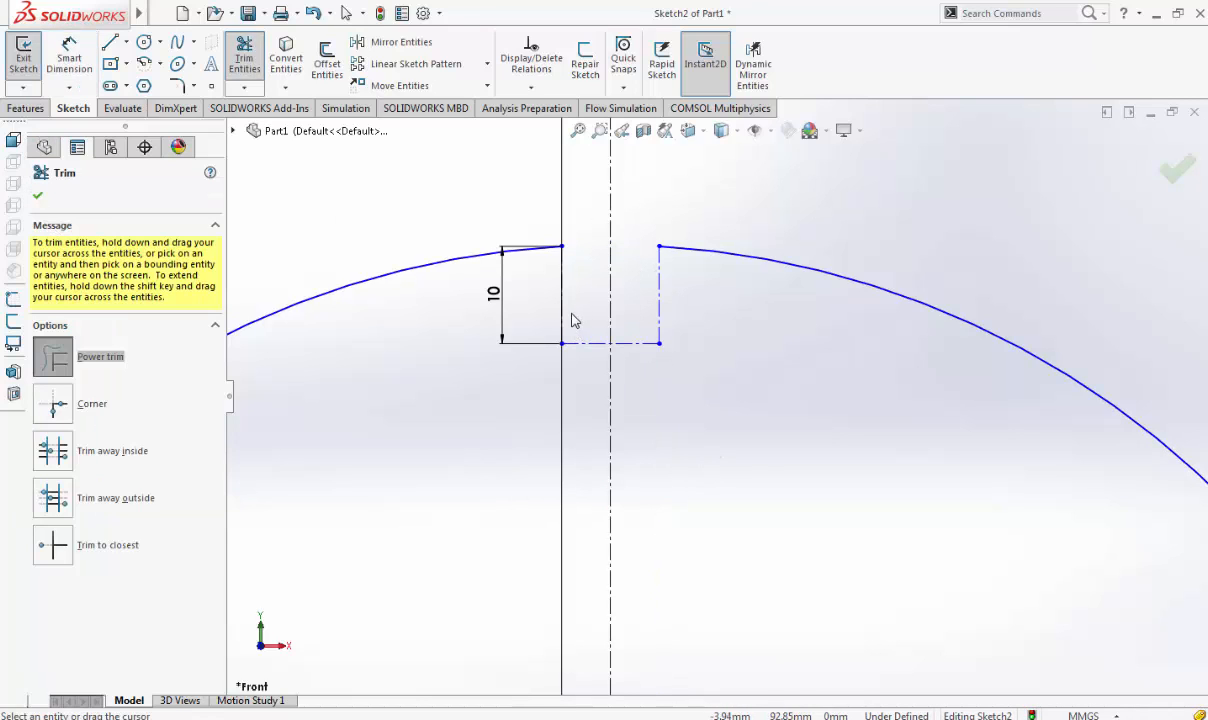
{"action": "key", "text": "Escape"}
{"action": "left_click_drag", "start_coordinate": [549, 398], "coordinate": [562, 405]}
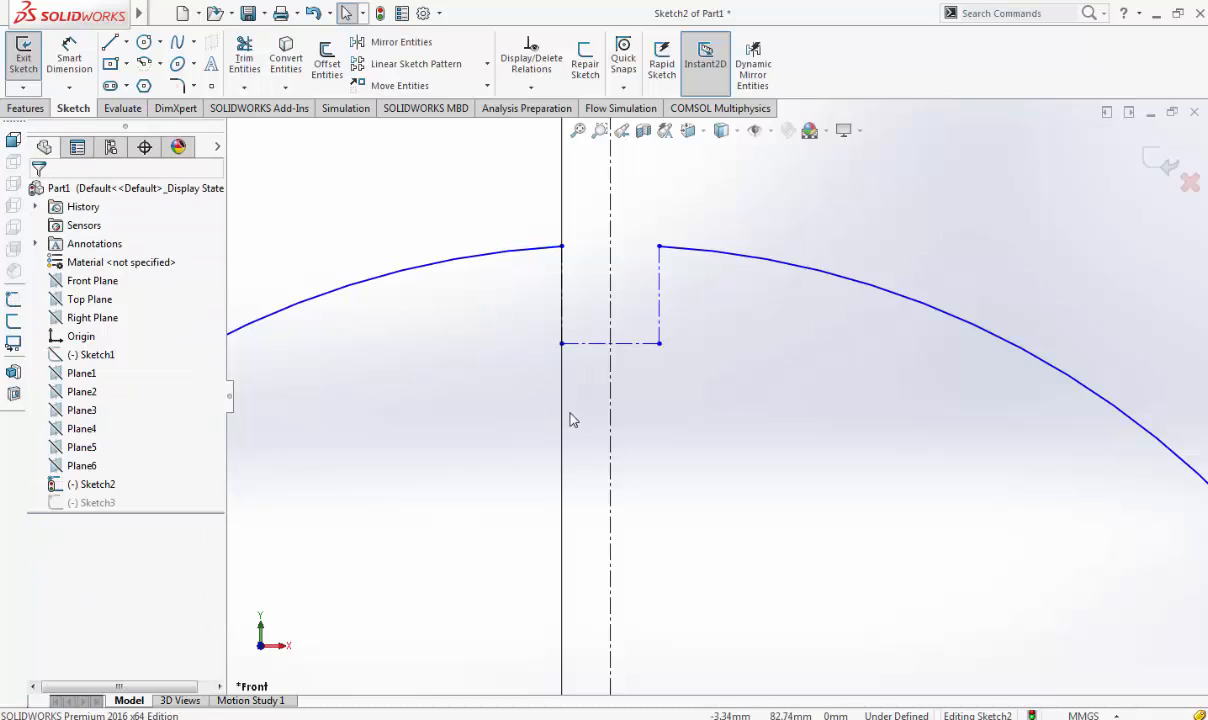
Convert the slot's bottom line and both side lines from construction to solid sketch geometry
{"action": "left_click", "coordinate": [584, 344]}
{"action": "left_click", "coordinate": [629, 295]}
{"action": "key", "text": "Escape"}
{"action": "left_click", "coordinate": [659, 290]}
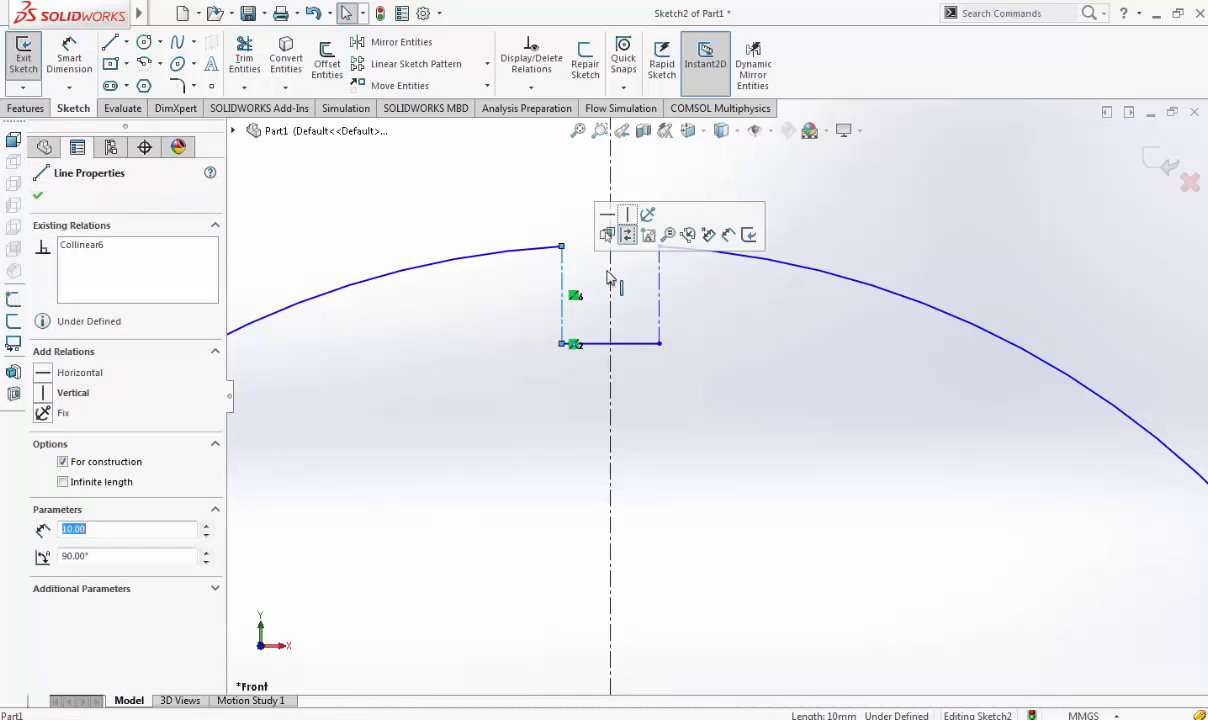
{"action": "left_click", "coordinate": [600, 235]}
{"action": "key", "text": "Escape"}
{"action": "left_click", "coordinate": [659, 285]}
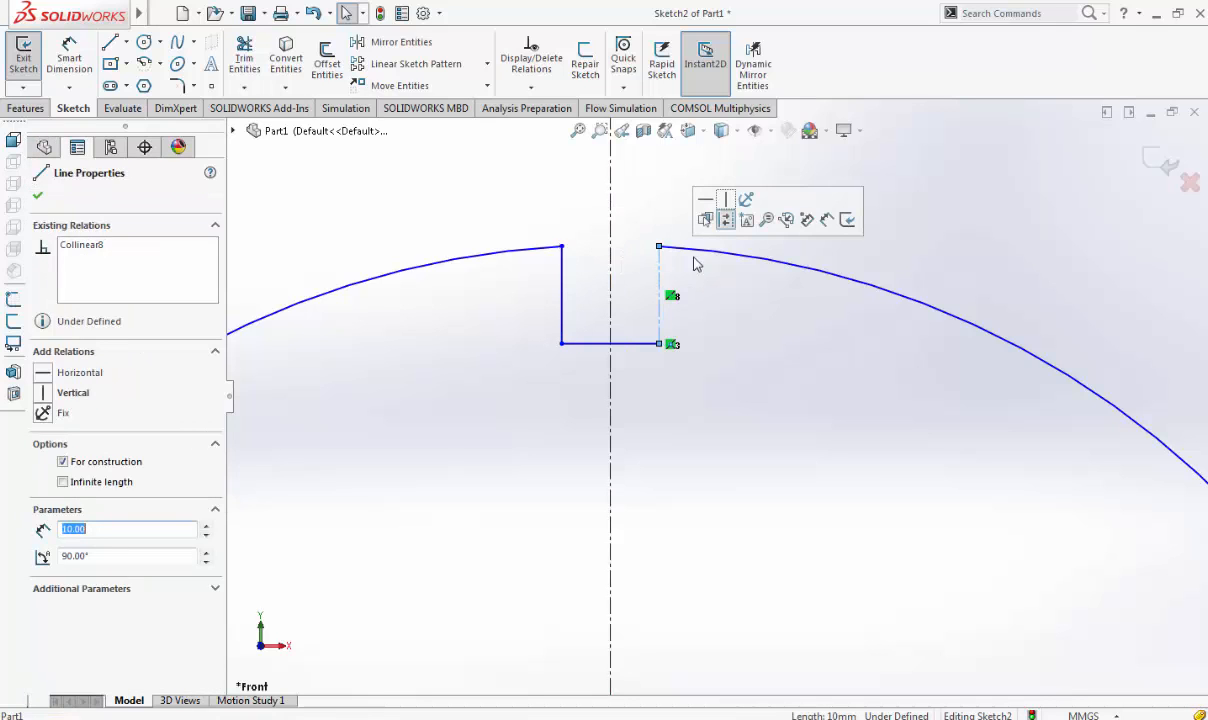
{"action": "left_click", "coordinate": [706, 217]}
{"action": "key", "text": "Escape"}
Start a circular sketch pattern with the slot's two side lines and bottom line as the only entities to pattern
{"action": "scroll", "coordinate": [665, 270], "scroll_direction": "down", "scroll_amount": 3}
{"action": "scroll", "coordinate": [700, 360], "scroll_direction": "up", "scroll_amount": 8}
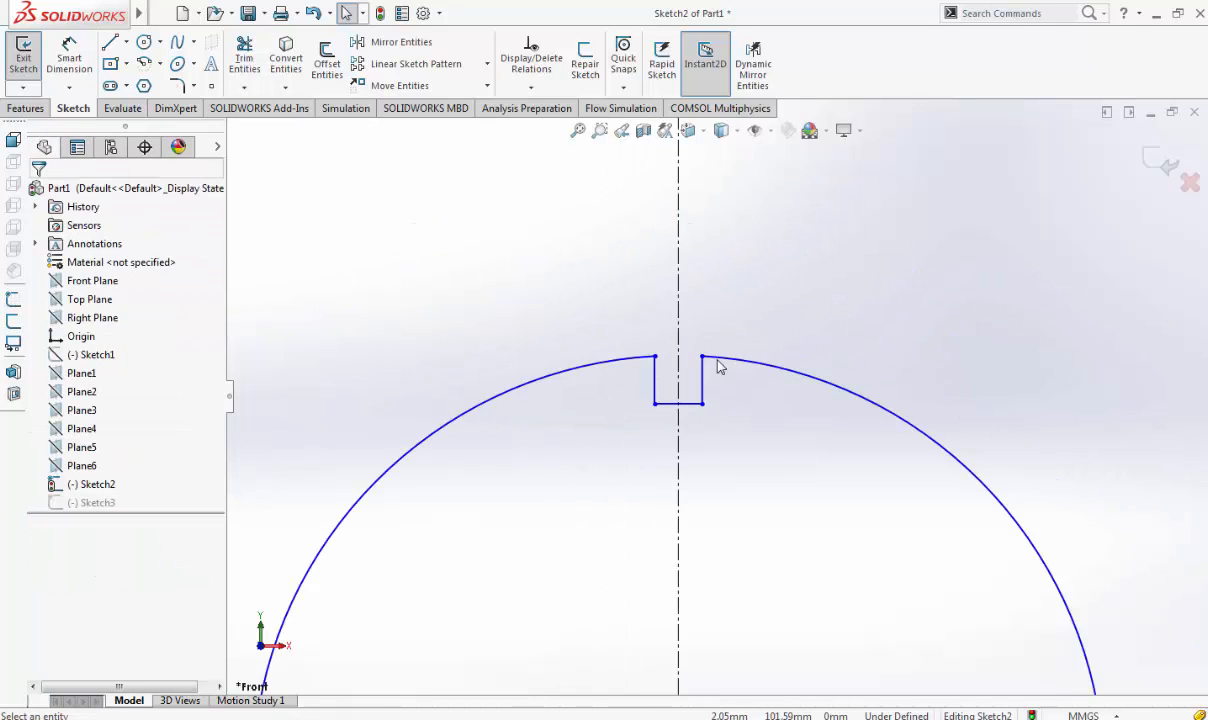
{"action": "left_click", "coordinate": [486, 64]}
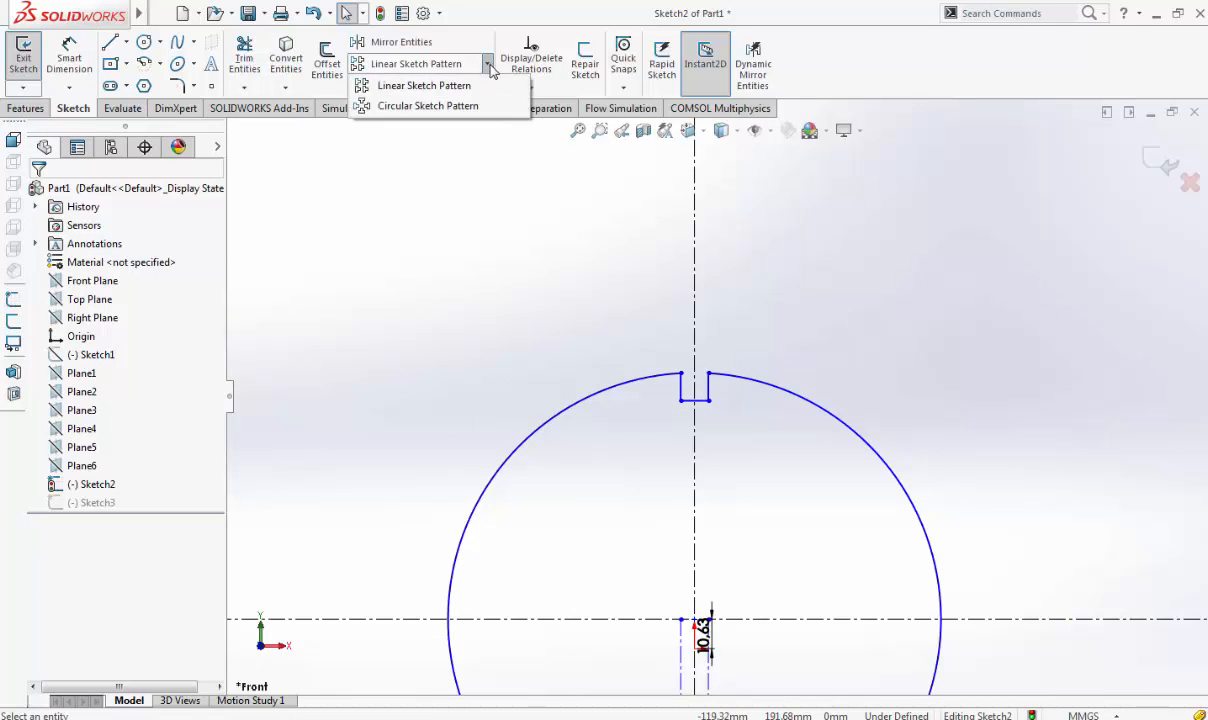
{"action": "left_click", "coordinate": [422, 105]}
{"action": "scroll", "coordinate": [719, 398], "scroll_direction": "down", "scroll_amount": 2}
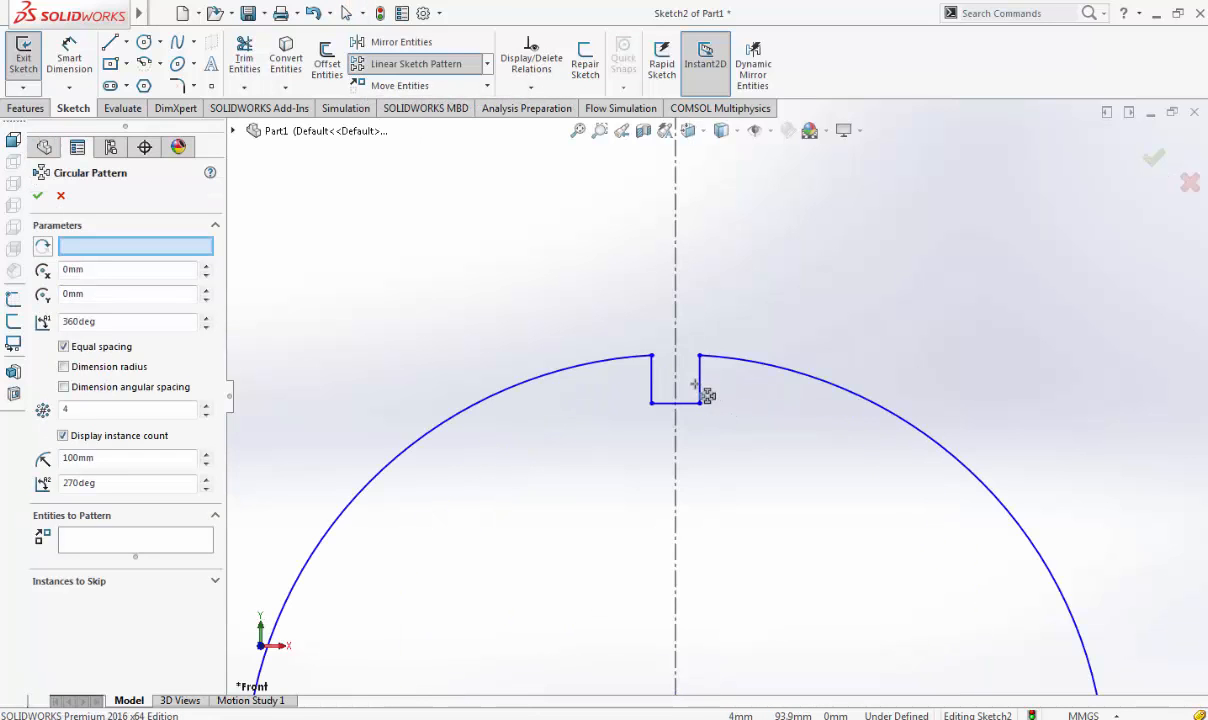
{"action": "left_click", "coordinate": [609, 369]}
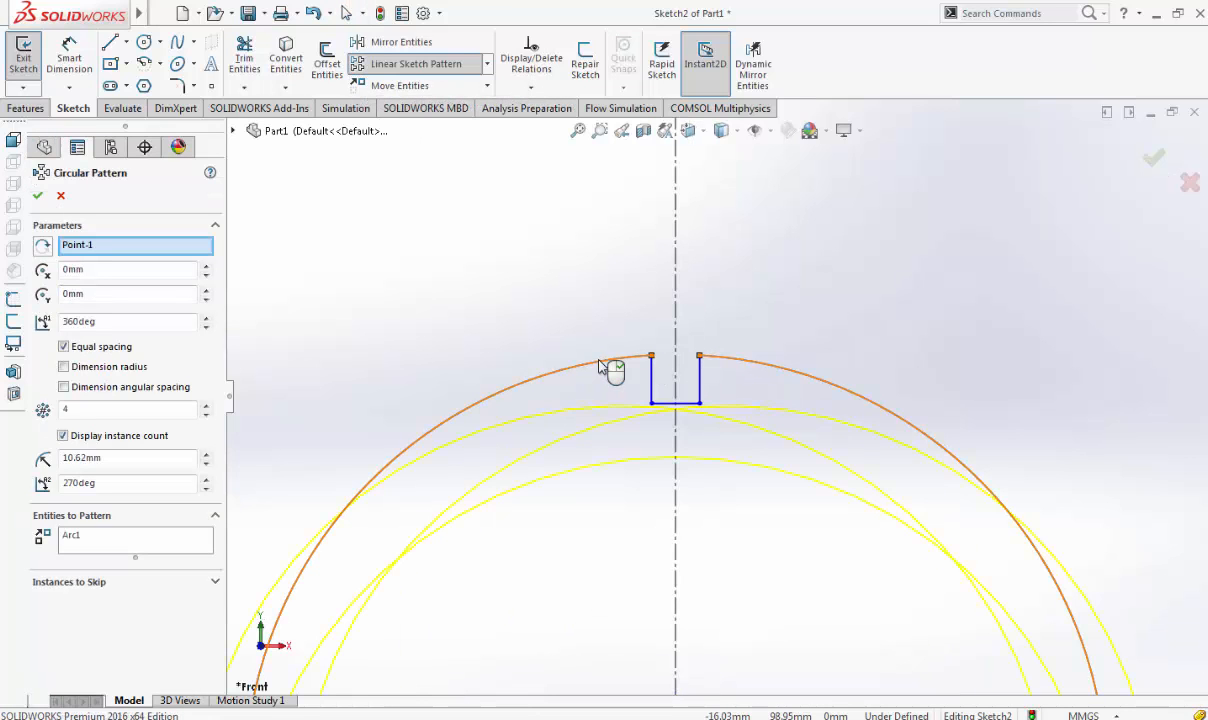
{"action": "left_click", "coordinate": [75, 537]}
{"action": "key", "text": "Delete"}
{"action": "left_click", "coordinate": [700, 374]}
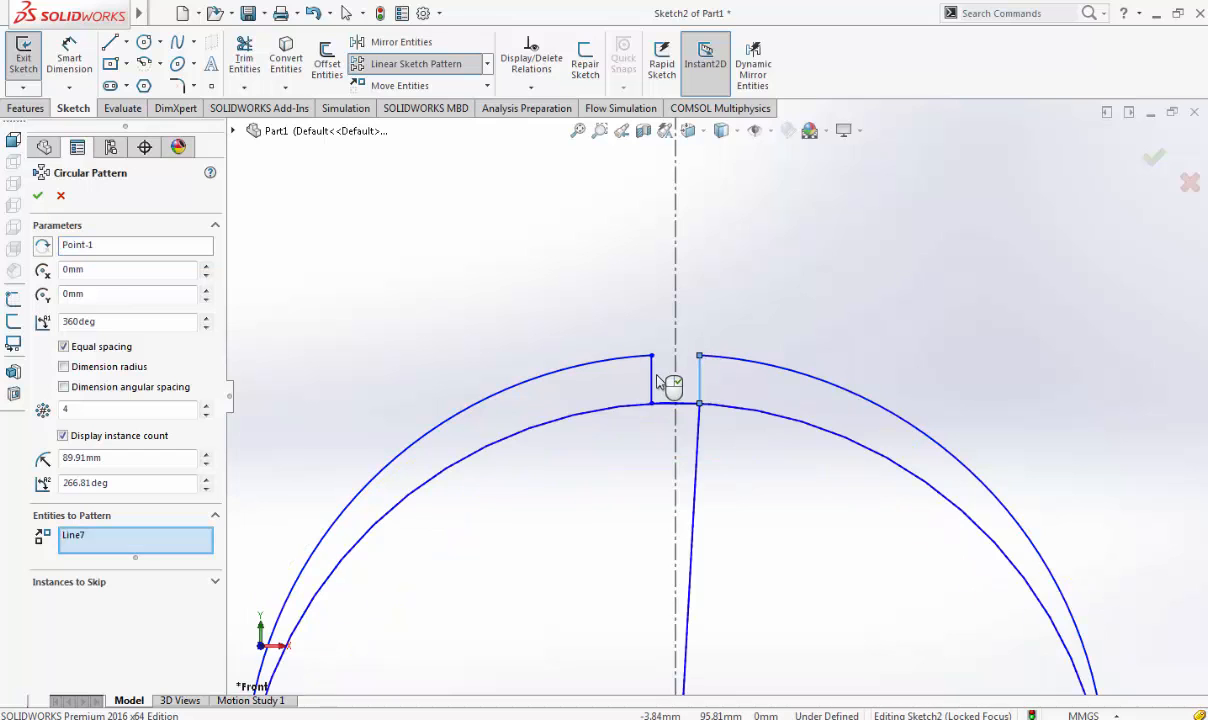
{"action": "left_click", "coordinate": [652, 380]}
{"action": "left_click", "coordinate": [672, 404]}
{"action": "scroll", "coordinate": [690, 485], "scroll_direction": "up", "scroll_amount": 4}
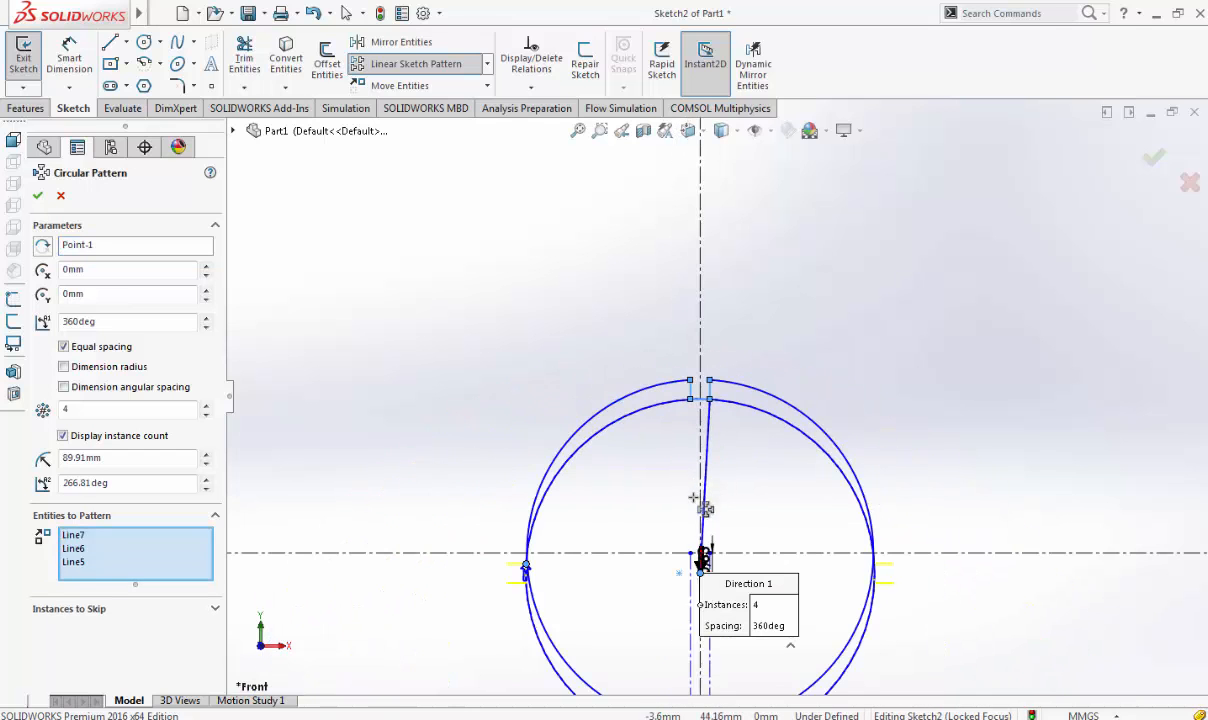
Set the pattern centre's Y coordinate to 10.63 mm and create four equally spaced slot instances over 360 degrees
{"action": "scroll", "coordinate": [574, 580], "scroll_direction": "down", "scroll_amount": 5}
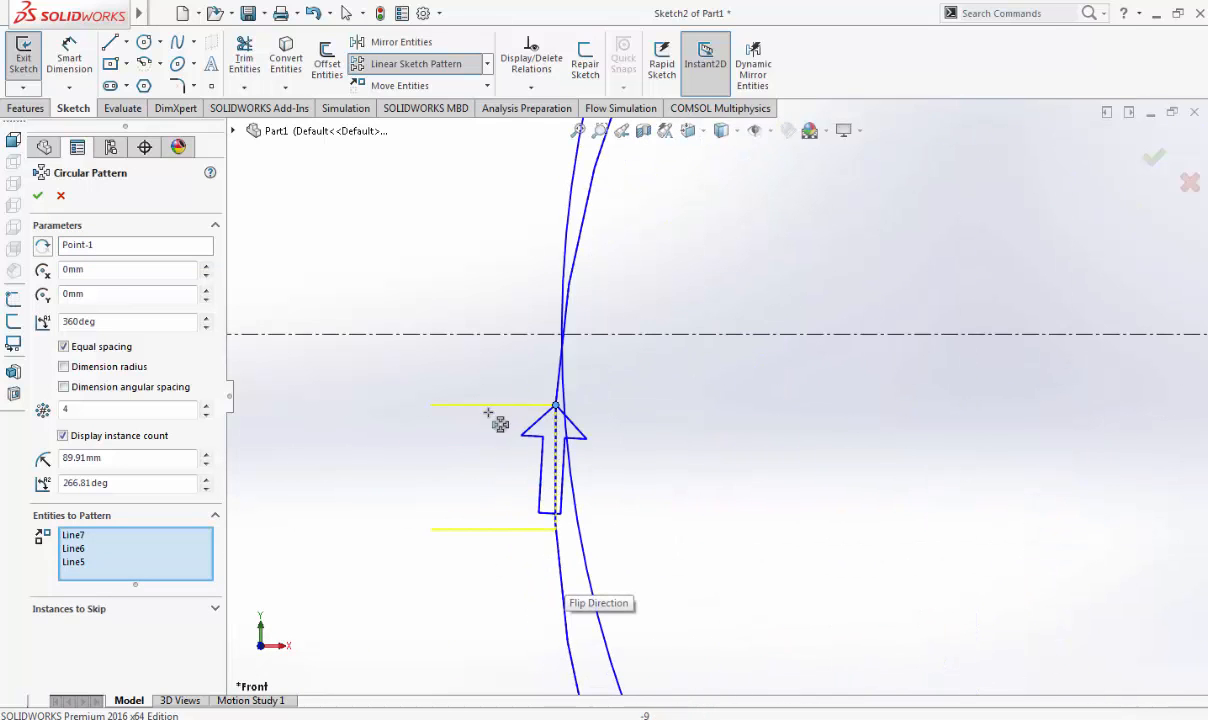
{"action": "scroll", "coordinate": [600, 458], "scroll_direction": "up", "scroll_amount": 3}
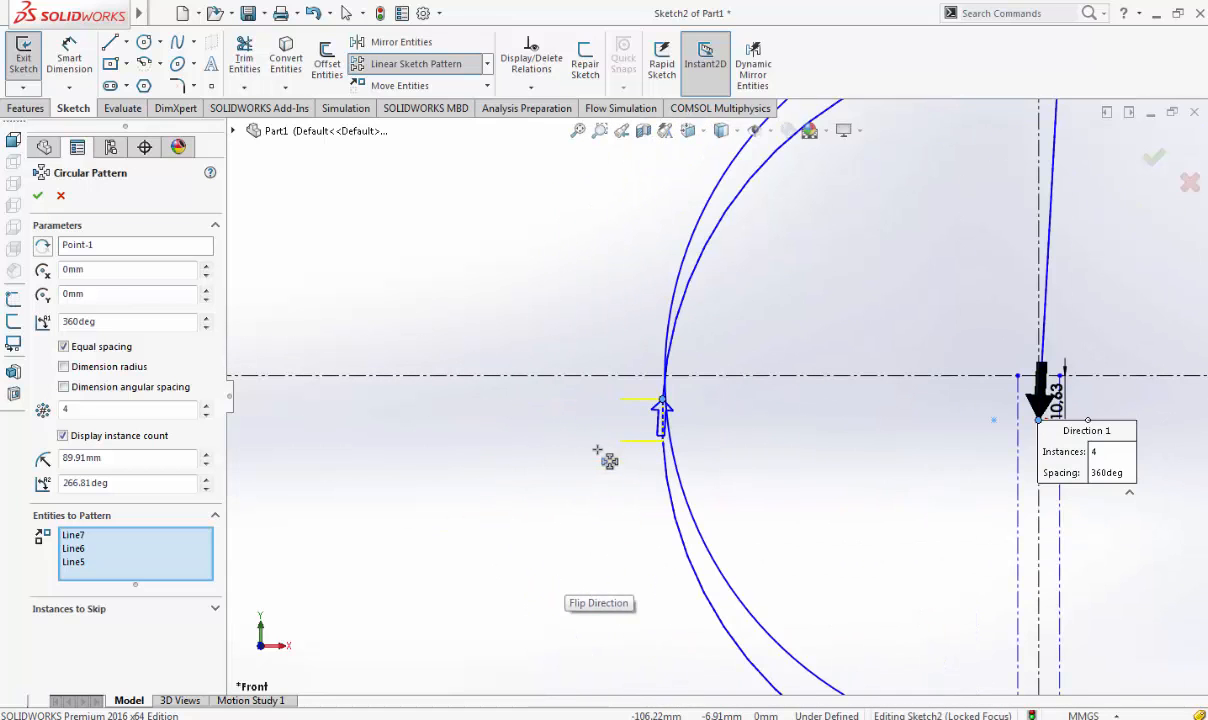
{"action": "scroll", "coordinate": [665, 425], "scroll_direction": "up", "scroll_amount": 2}
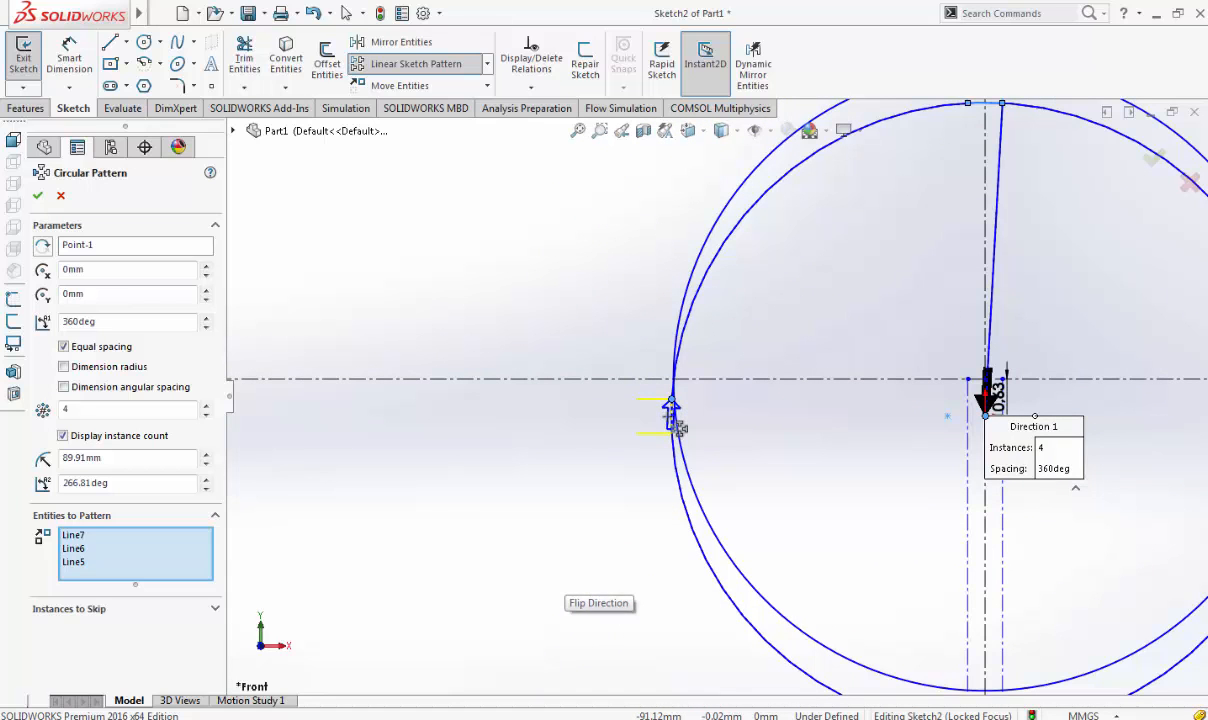
{"action": "scroll", "coordinate": [1050, 389], "scroll_direction": "down", "scroll_amount": 4}
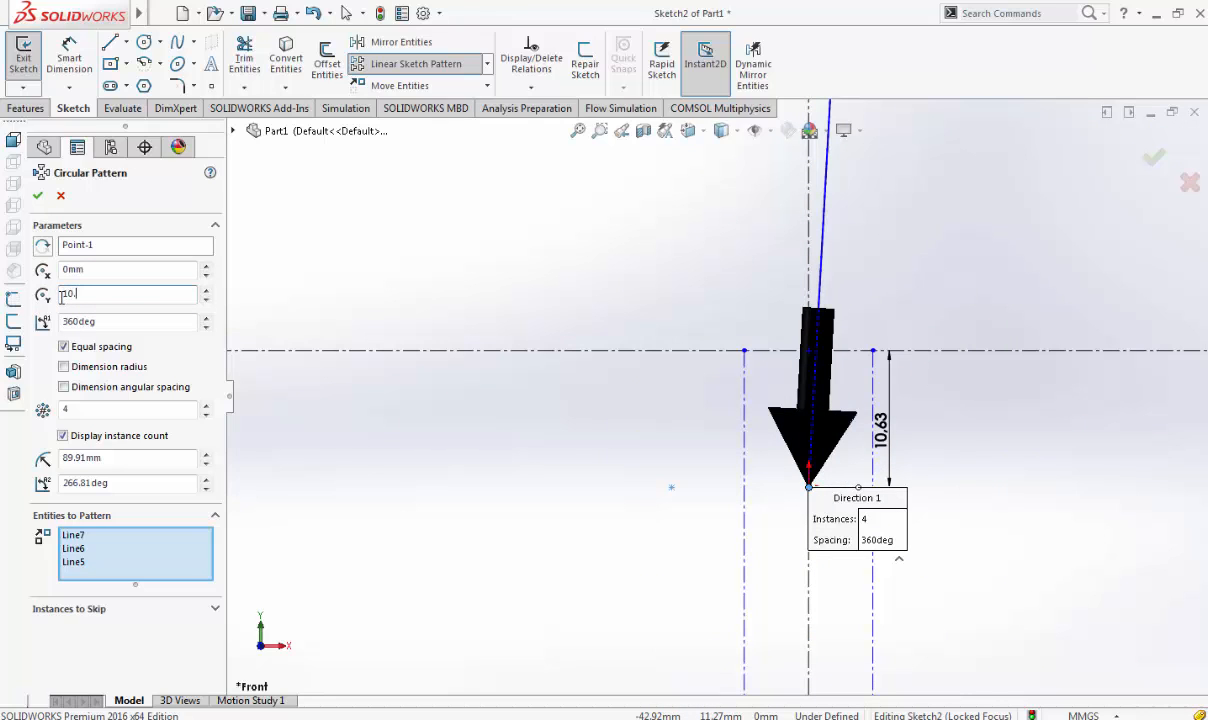
{"action": "key", "text": "Return"}
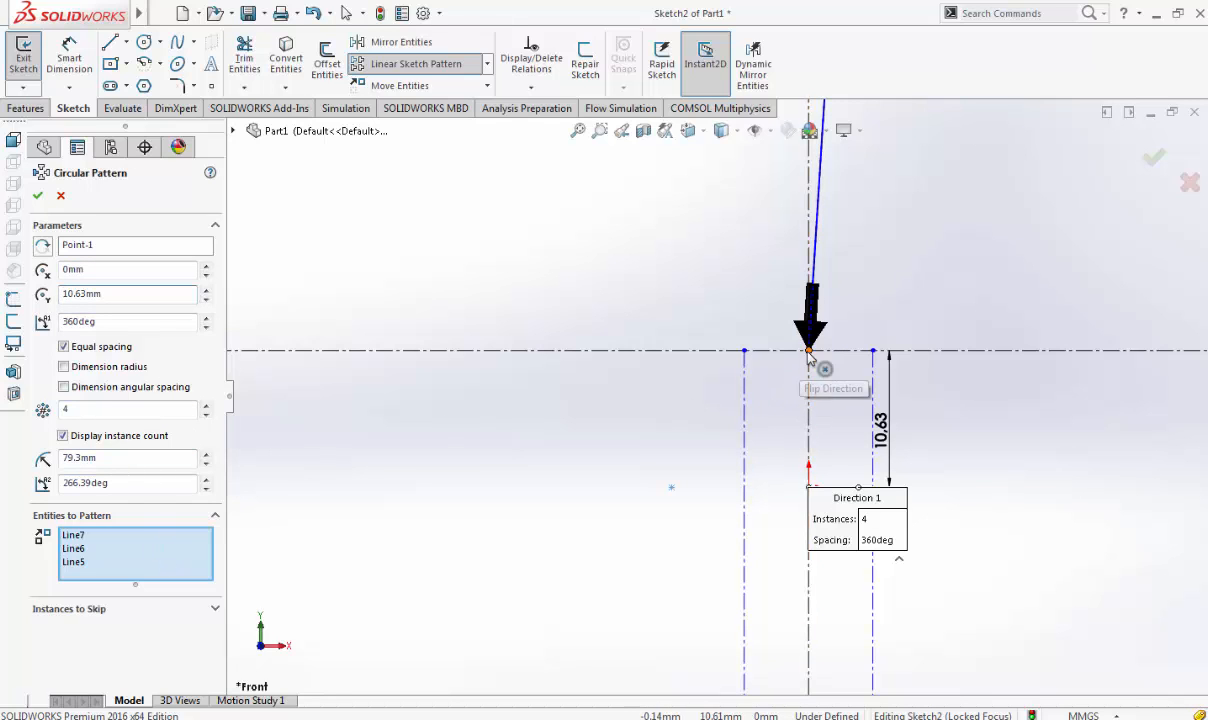
{"action": "scroll", "coordinate": [816, 359], "scroll_direction": "up", "scroll_amount": 3}
{"action": "scroll", "coordinate": [790, 364], "scroll_direction": "up", "scroll_amount": 3}
{"action": "scroll", "coordinate": [764, 380], "scroll_direction": "up", "scroll_amount": 3}
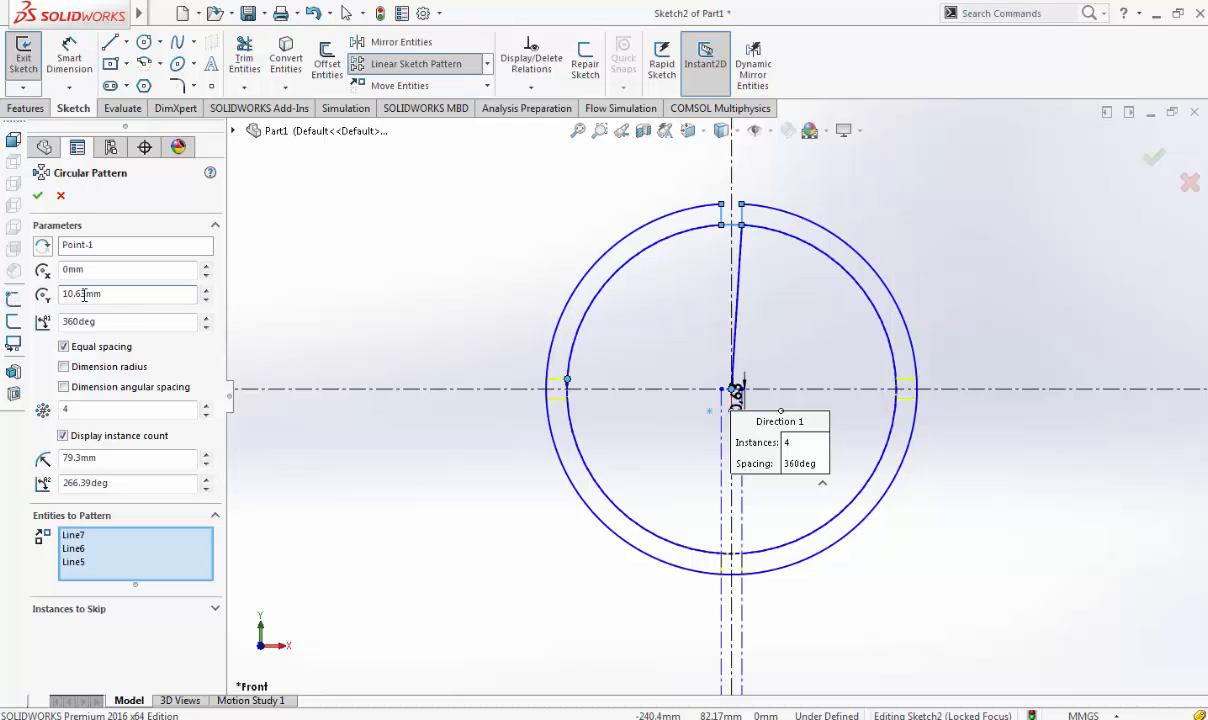
{"action": "left_click", "coordinate": [38, 196]}
Try to trim the circle's arc across the left slot opening, and undo the trim
{"action": "scroll", "coordinate": [860, 425], "scroll_direction": "down", "scroll_amount": 10}
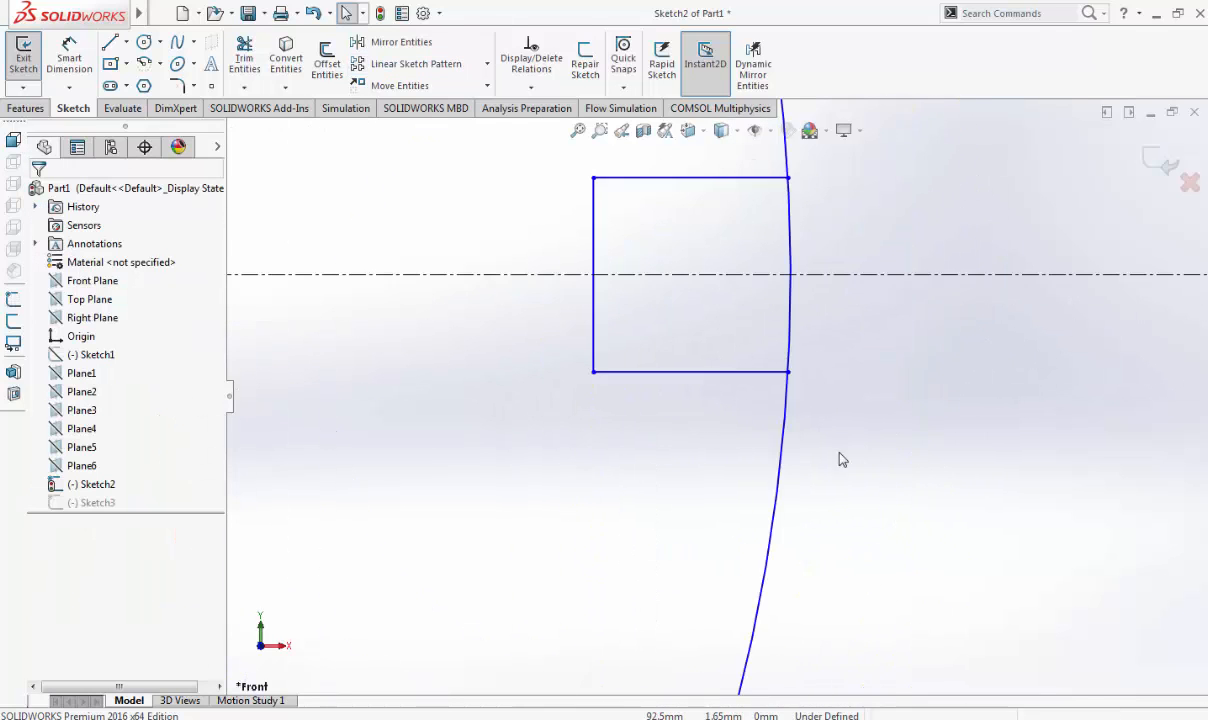
{"action": "scroll", "coordinate": [717, 395], "scroll_direction": "up", "scroll_amount": 3}
{"action": "scroll", "coordinate": [504, 601], "scroll_direction": "up", "scroll_amount": 4}
{"action": "scroll", "coordinate": [588, 563], "scroll_direction": "down", "scroll_amount": 8}
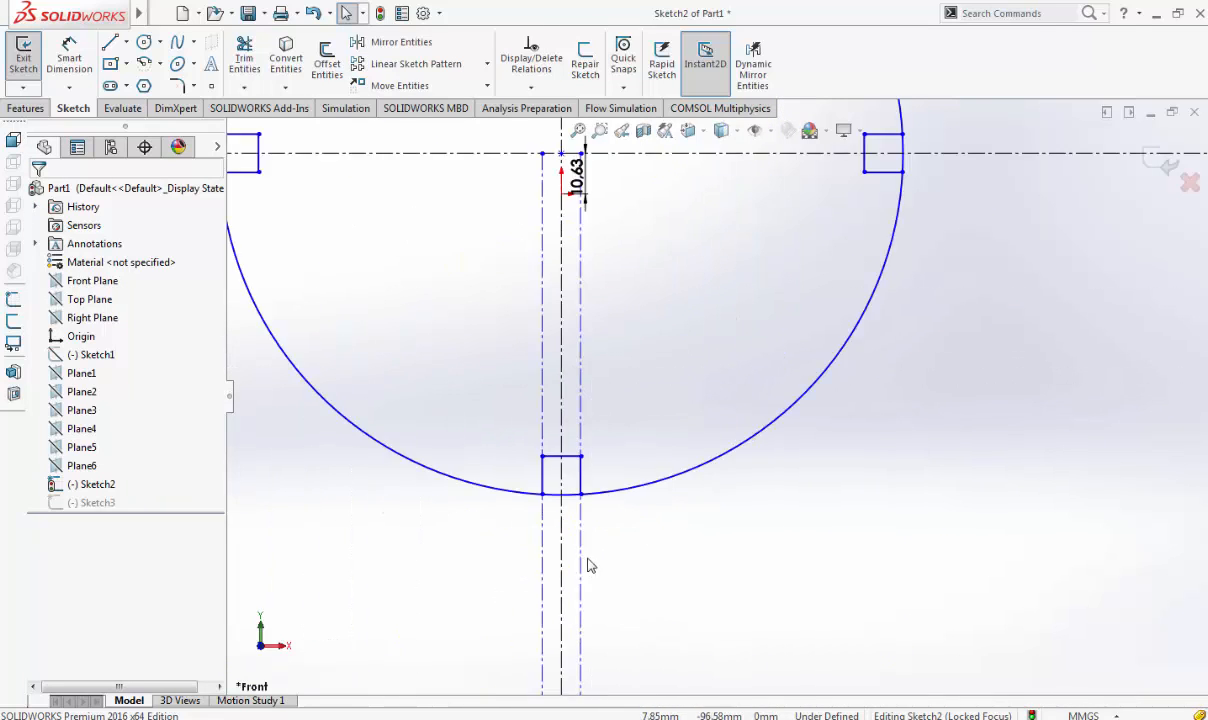
{"action": "scroll", "coordinate": [624, 435], "scroll_direction": "up", "scroll_amount": 8}
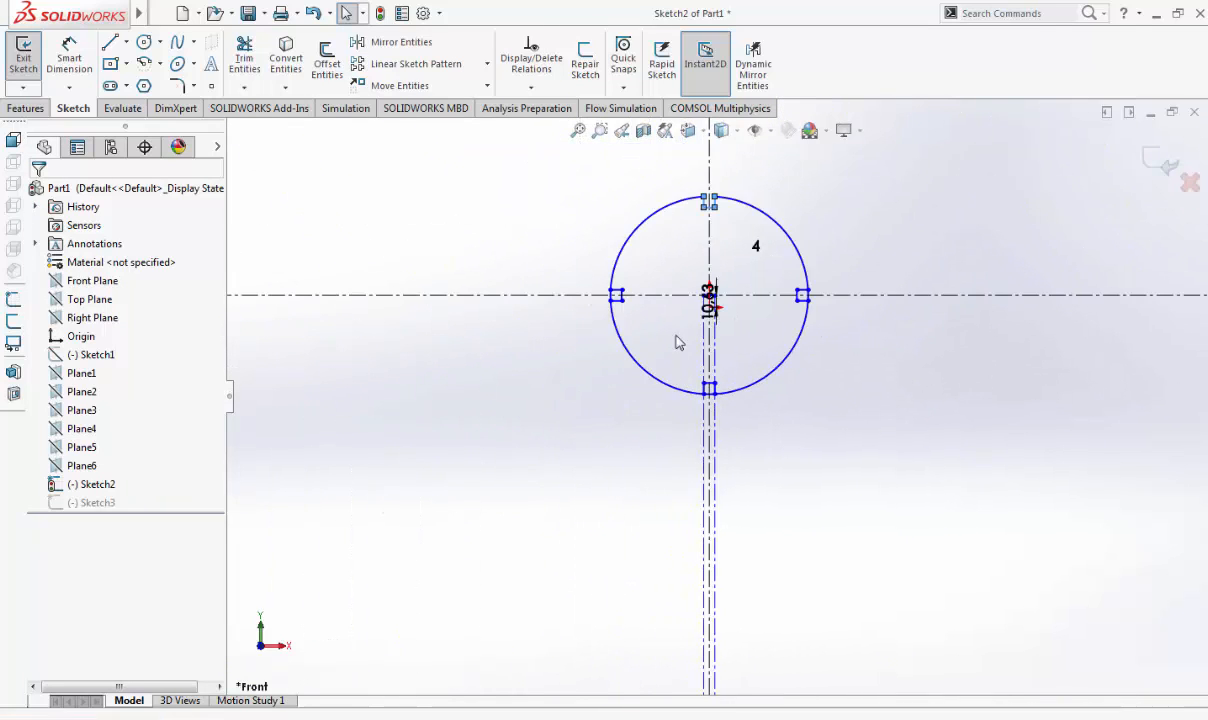
{"action": "scroll", "coordinate": [676, 302], "scroll_direction": "down", "scroll_amount": 4}
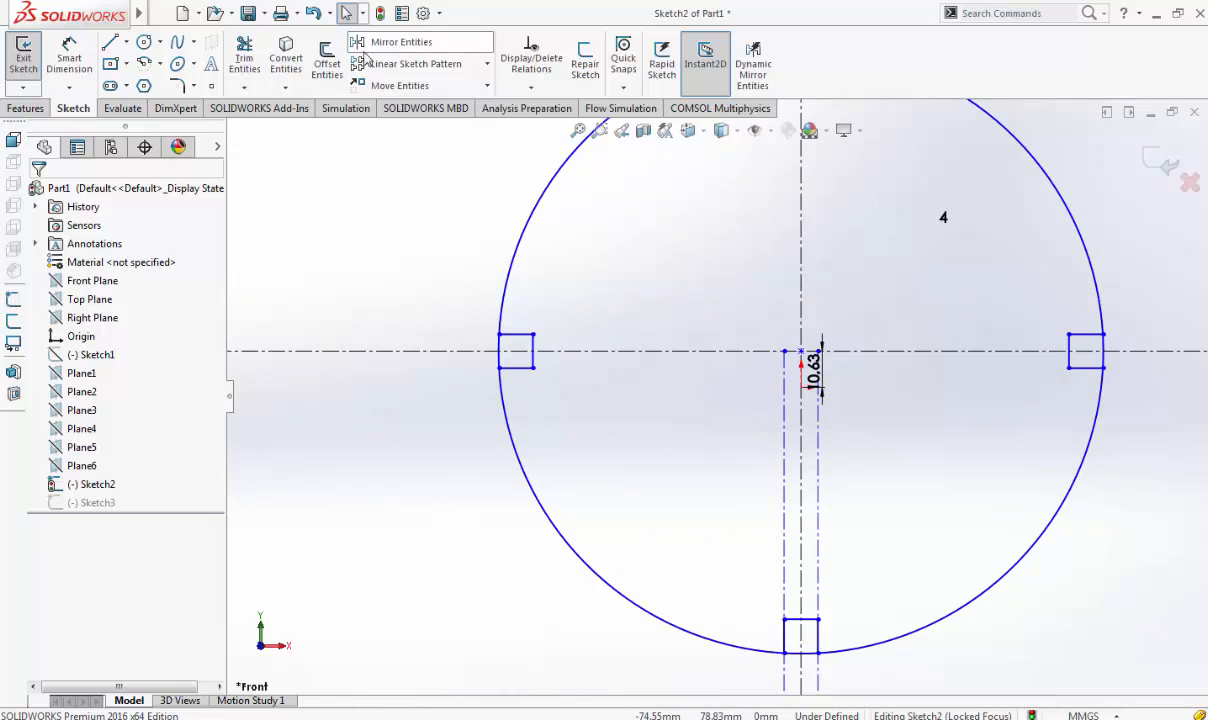
{"action": "left_click", "coordinate": [244, 57]}
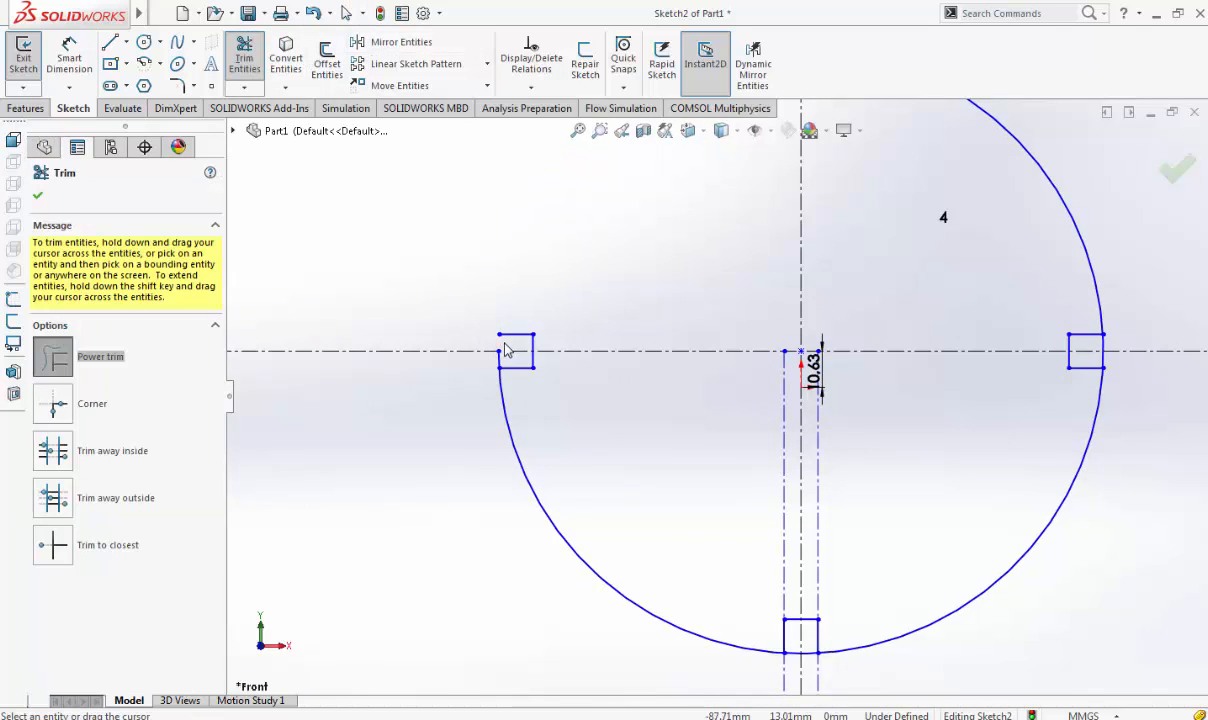
{"action": "scroll", "coordinate": [660, 266], "scroll_direction": "up", "scroll_amount": 3}
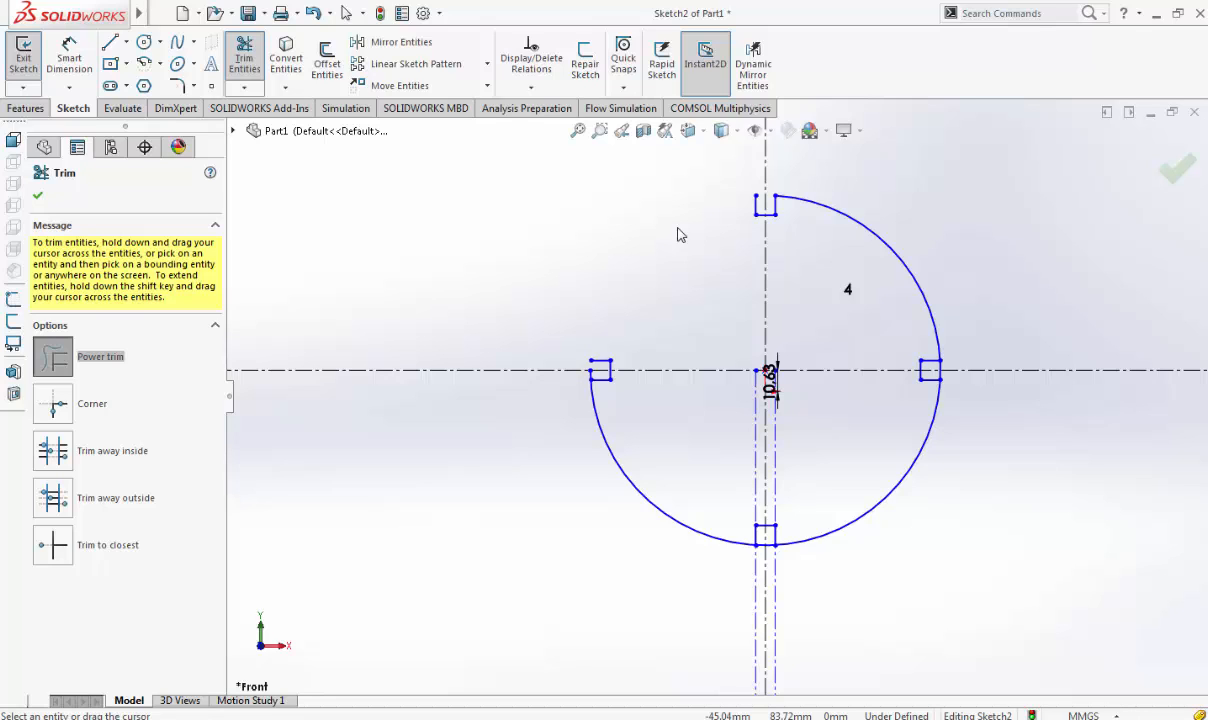
{"action": "key", "text": "Escape"}
{"action": "key", "text": "ctrl+z"}
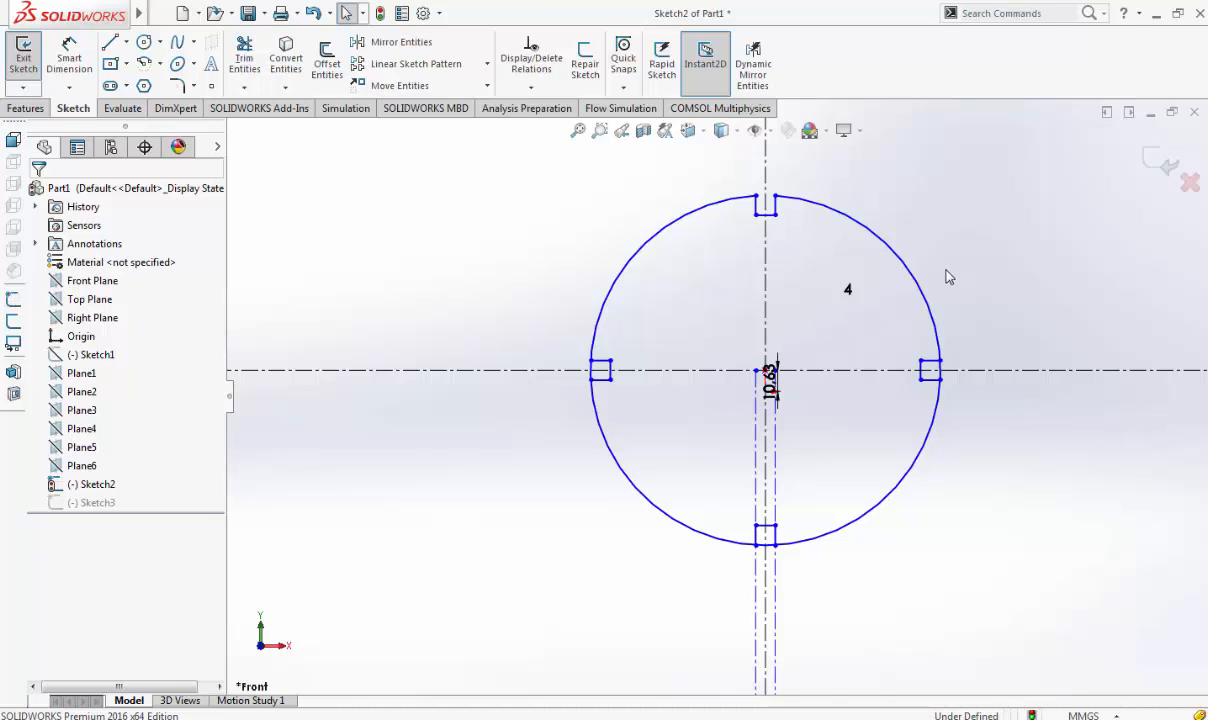
Try to trim the circle's arc across the right slot opening, and undo the trim
{"action": "scroll", "coordinate": [876, 407], "scroll_direction": "down", "scroll_amount": 8}
{"action": "scroll", "coordinate": [679, 381], "scroll_direction": "up", "scroll_amount": 5}
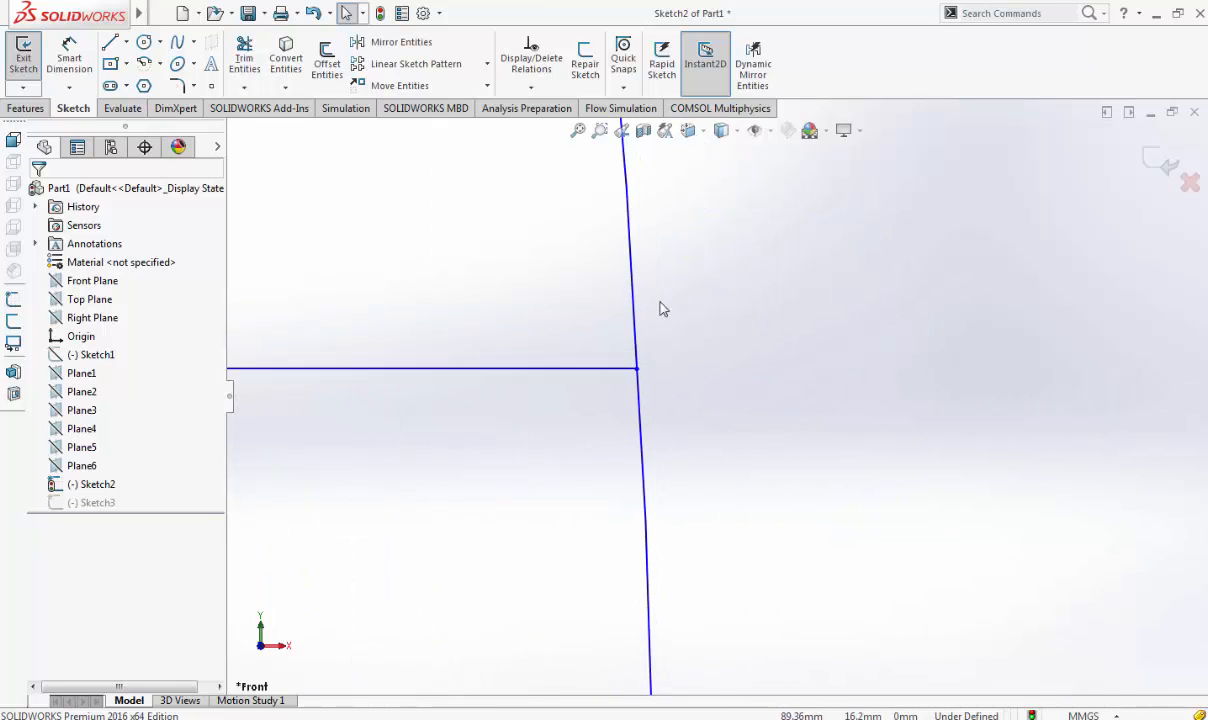
{"action": "scroll", "coordinate": [715, 400], "scroll_direction": "up", "scroll_amount": 4}
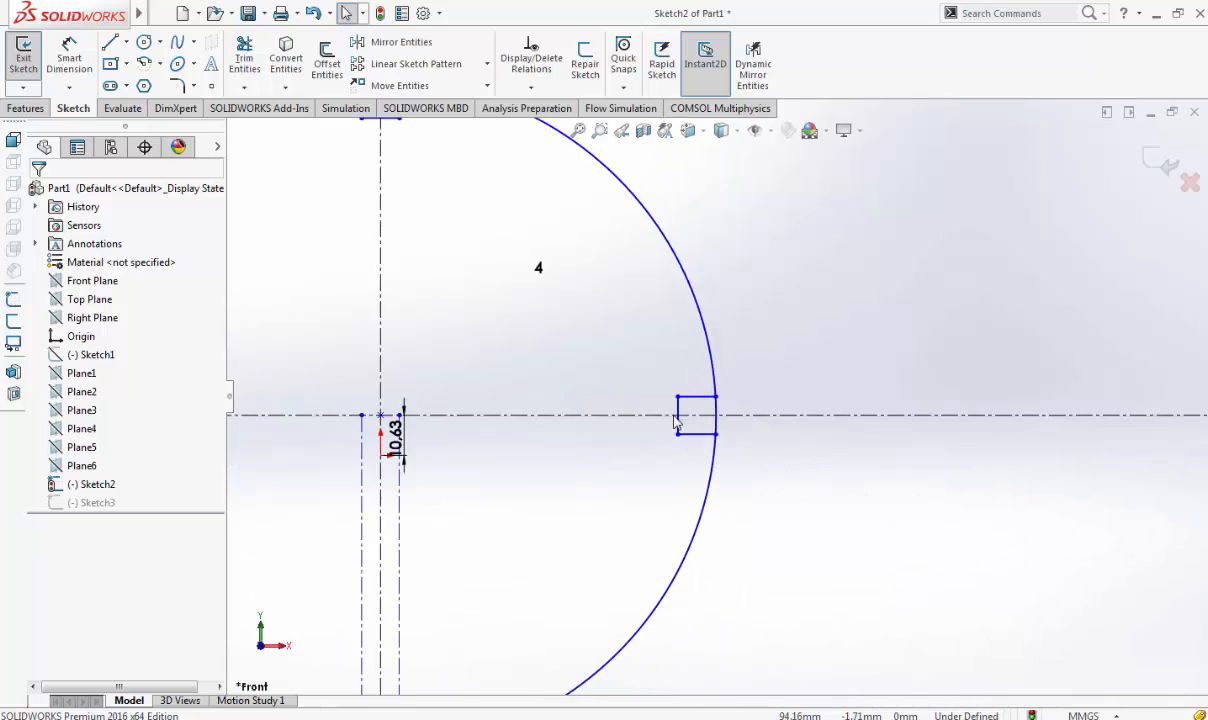
{"action": "left_click", "coordinate": [244, 60]}
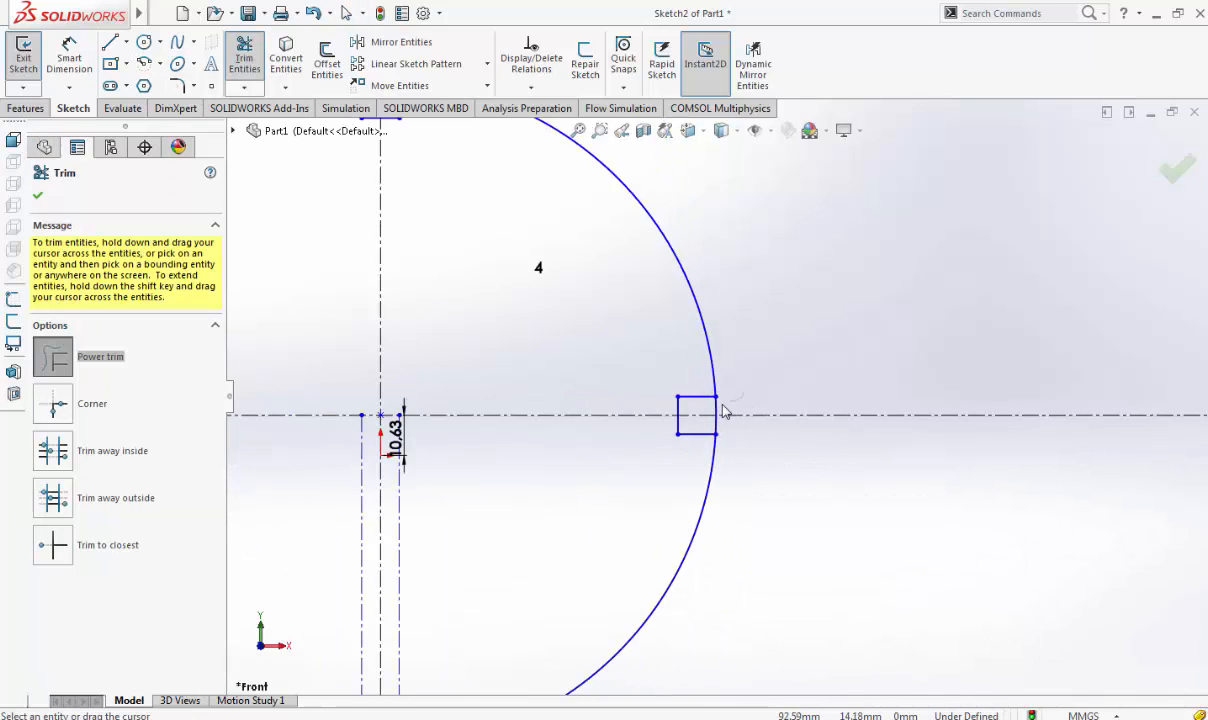
{"action": "left_click_drag", "start_coordinate": [723, 410], "coordinate": [718, 412]}
{"action": "key", "text": "Escape"}
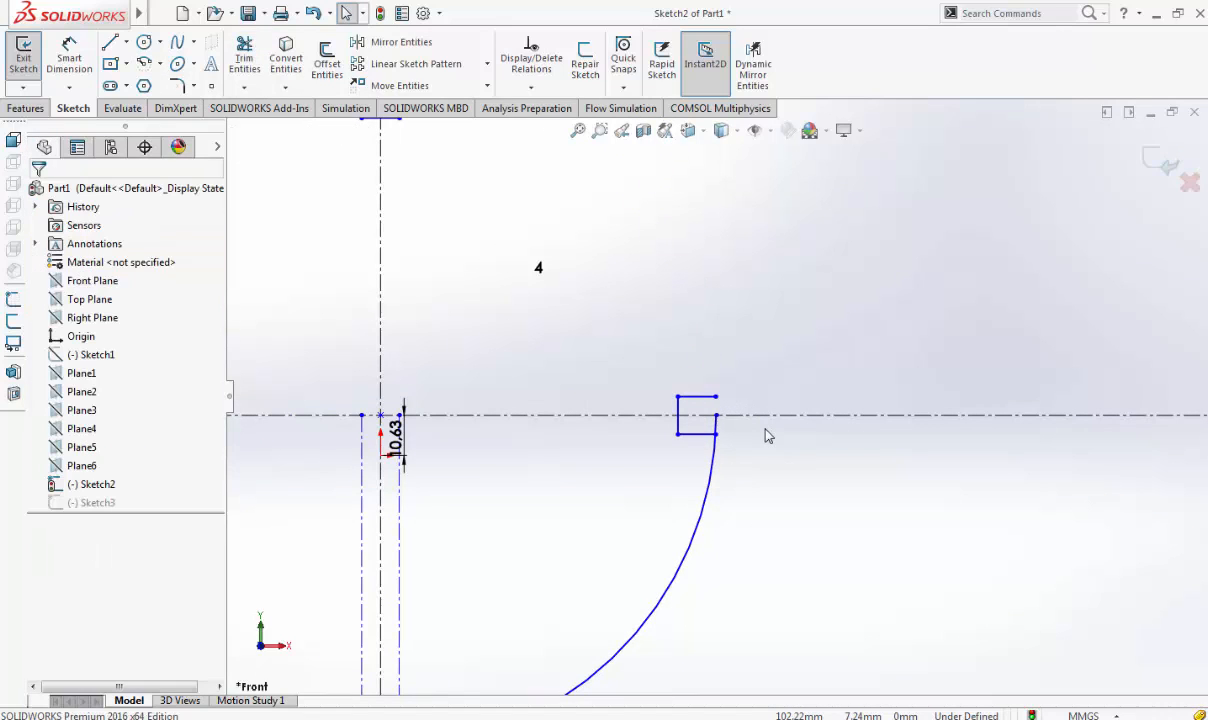
{"action": "scroll", "coordinate": [765, 434], "scroll_direction": "up", "scroll_amount": 5}
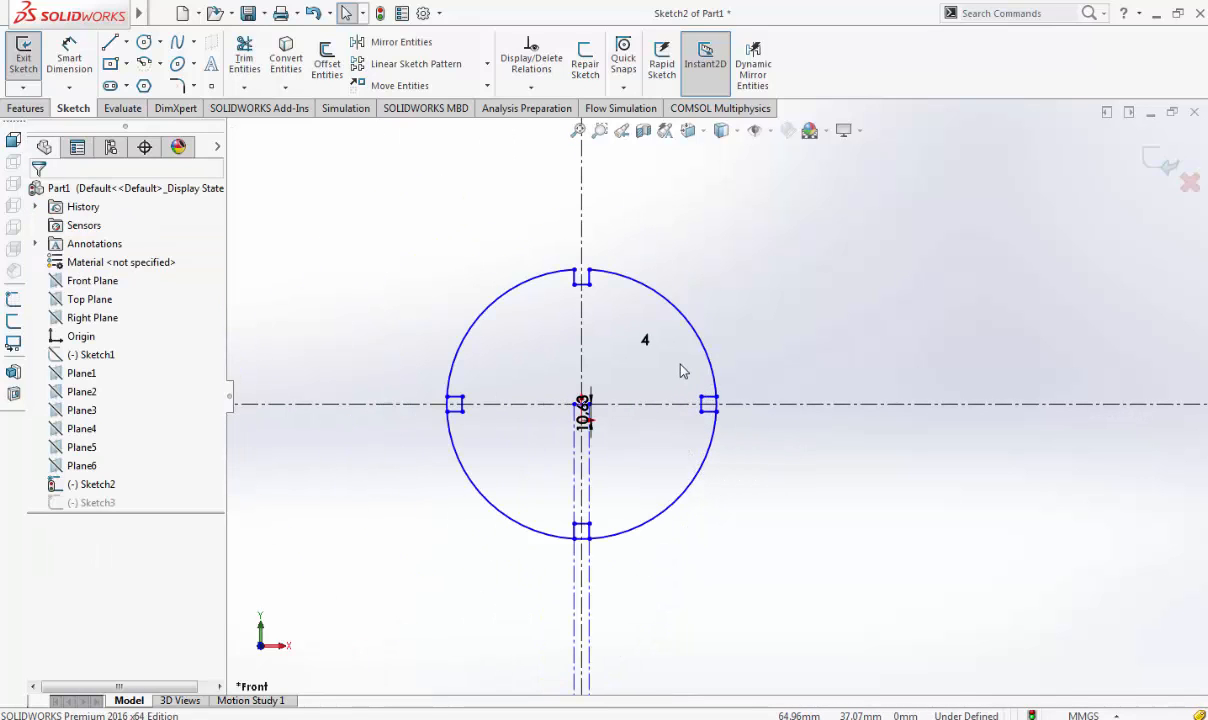
Exit Sketch2 with its changes kept and hide the sketch
{"action": "left_click", "coordinate": [1189, 183]}
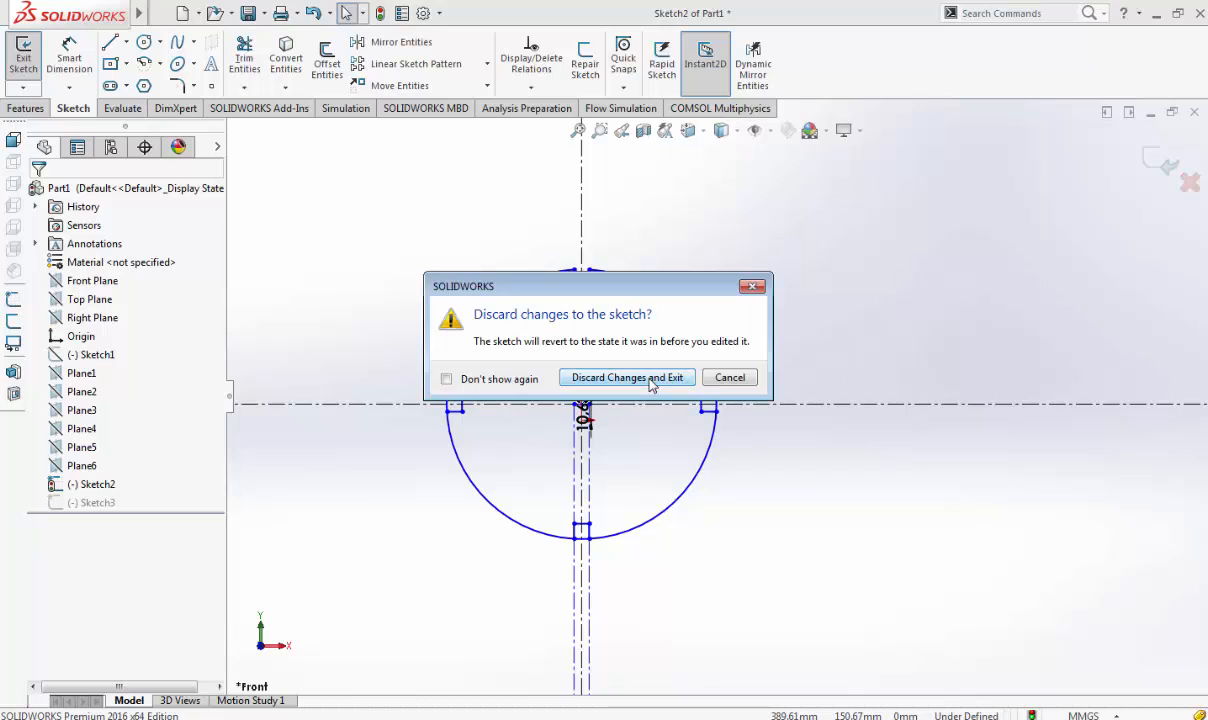
{"action": "left_click", "coordinate": [728, 380]}
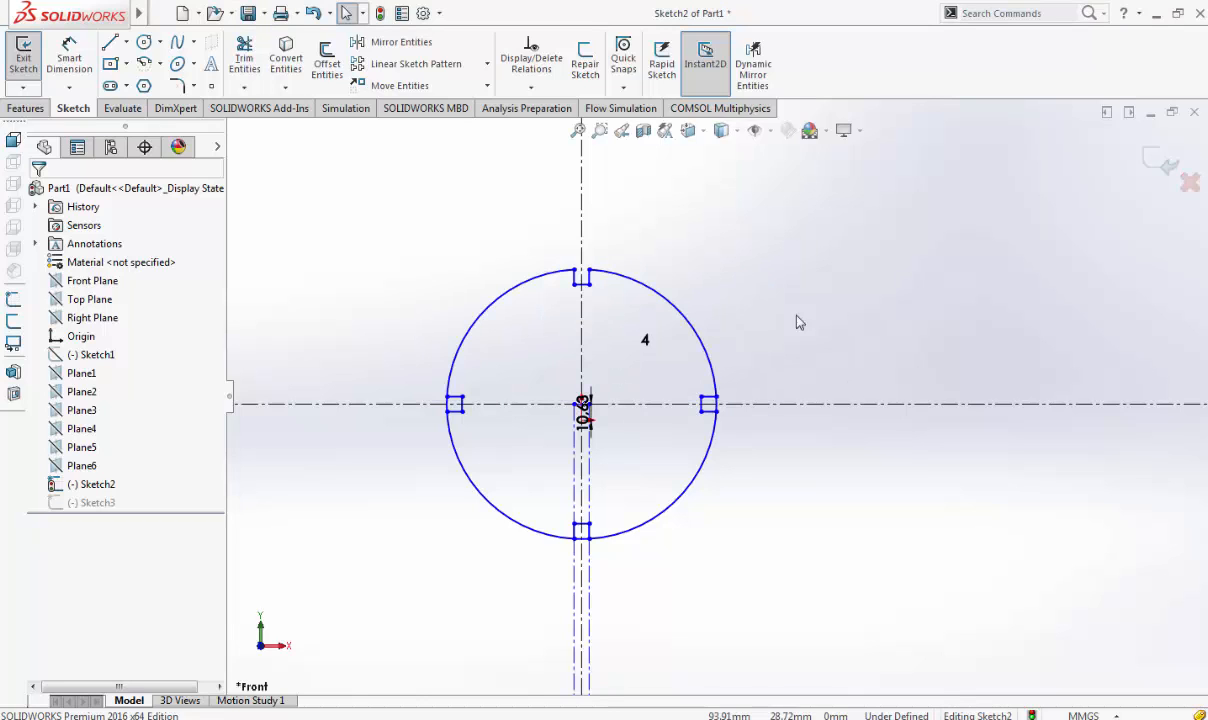
{"action": "left_click", "coordinate": [1164, 163]}
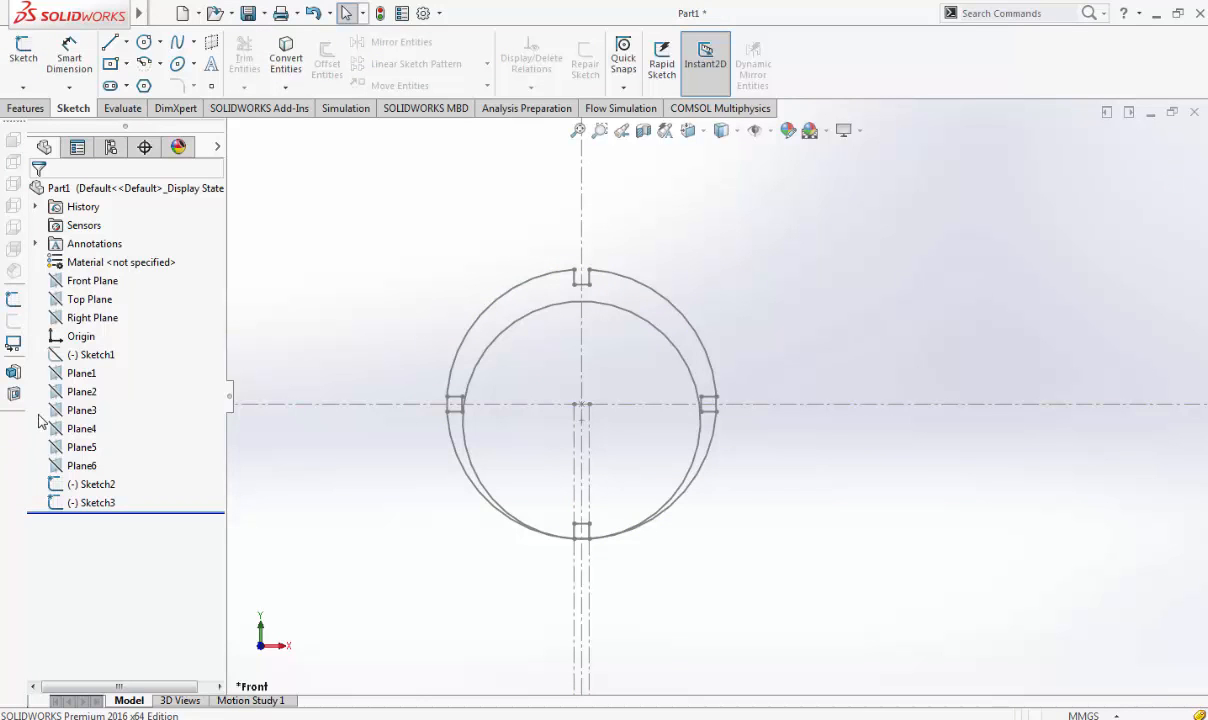
{"action": "left_click", "coordinate": [99, 487]}
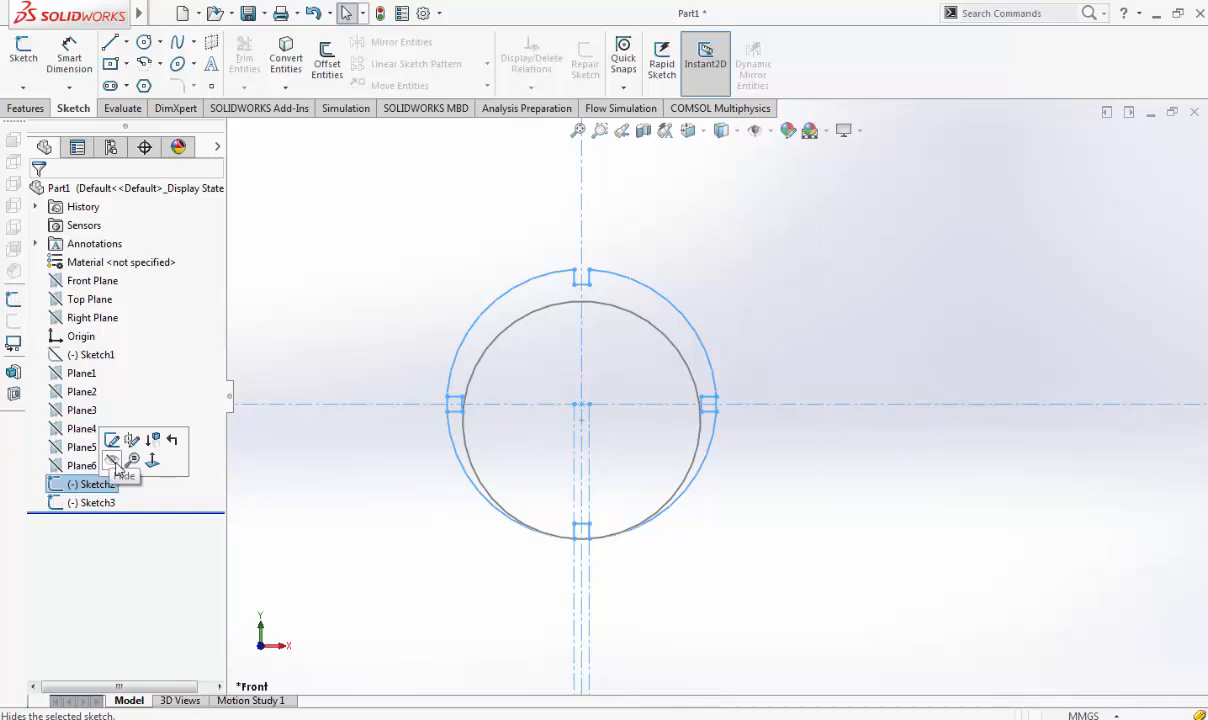
{"action": "left_click", "coordinate": [114, 461]}
{"action": "scroll", "coordinate": [612, 392], "scroll_direction": "down", "scroll_amount": 2}
{"action": "scroll", "coordinate": [612, 400], "scroll_direction": "down", "scroll_amount": 2}
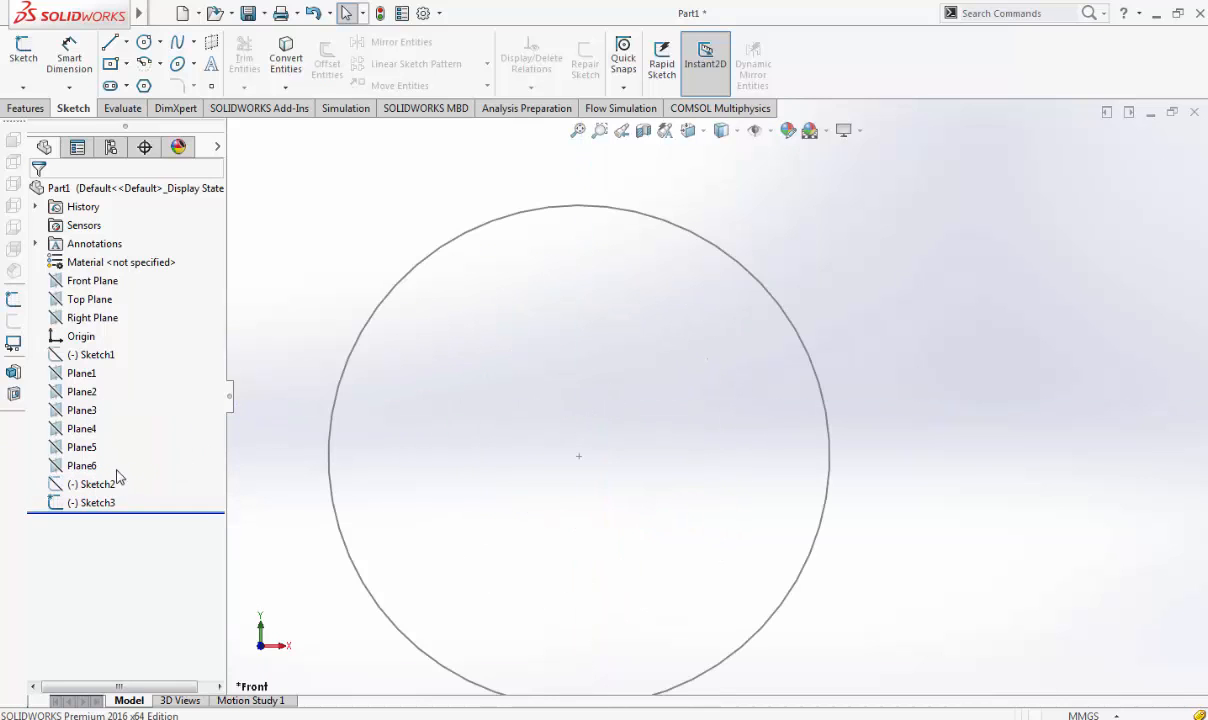
Open Sketch3 for editing and show its circle in the front view
{"action": "left_click", "coordinate": [96, 500]}
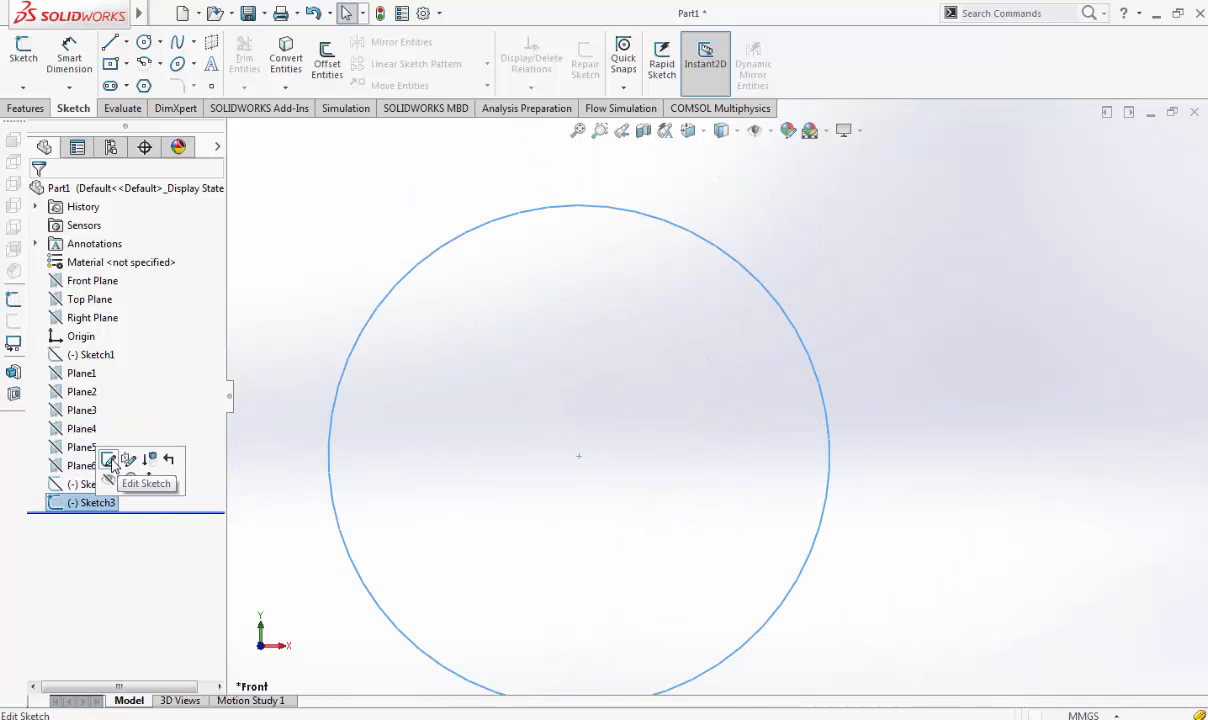
{"action": "left_click", "coordinate": [110, 461]}
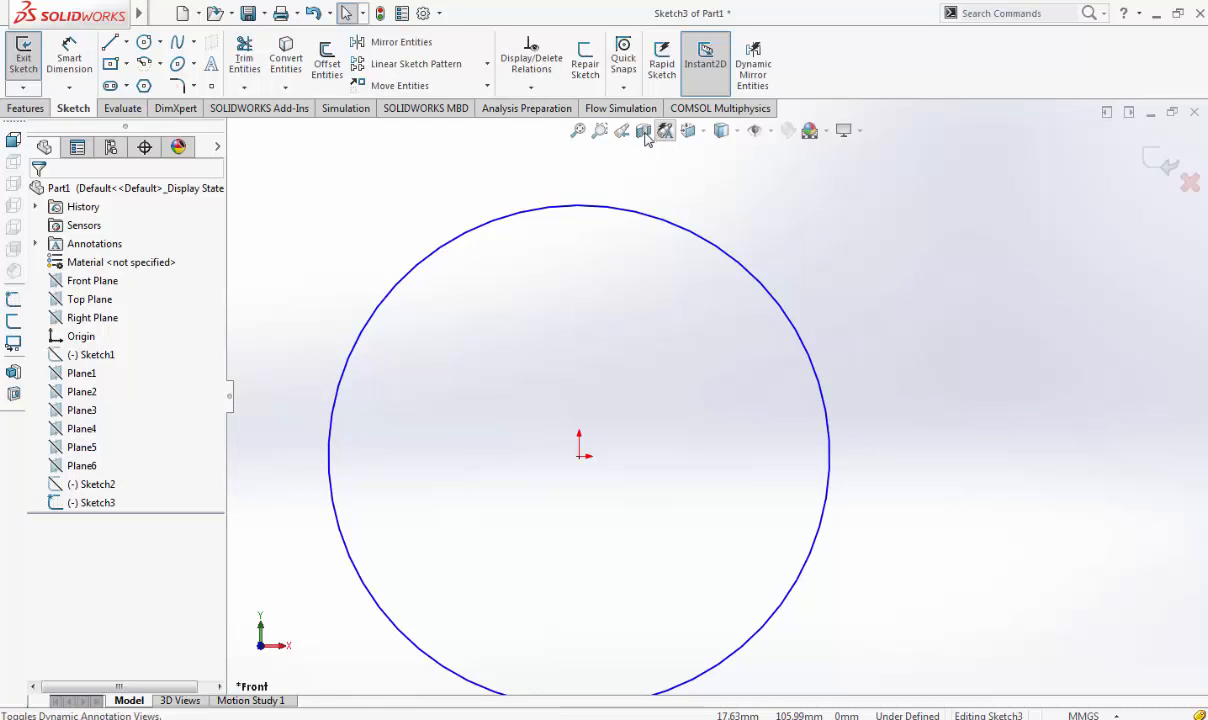
{"action": "left_click", "coordinate": [688, 130]}
{"action": "left_click", "coordinate": [683, 190]}
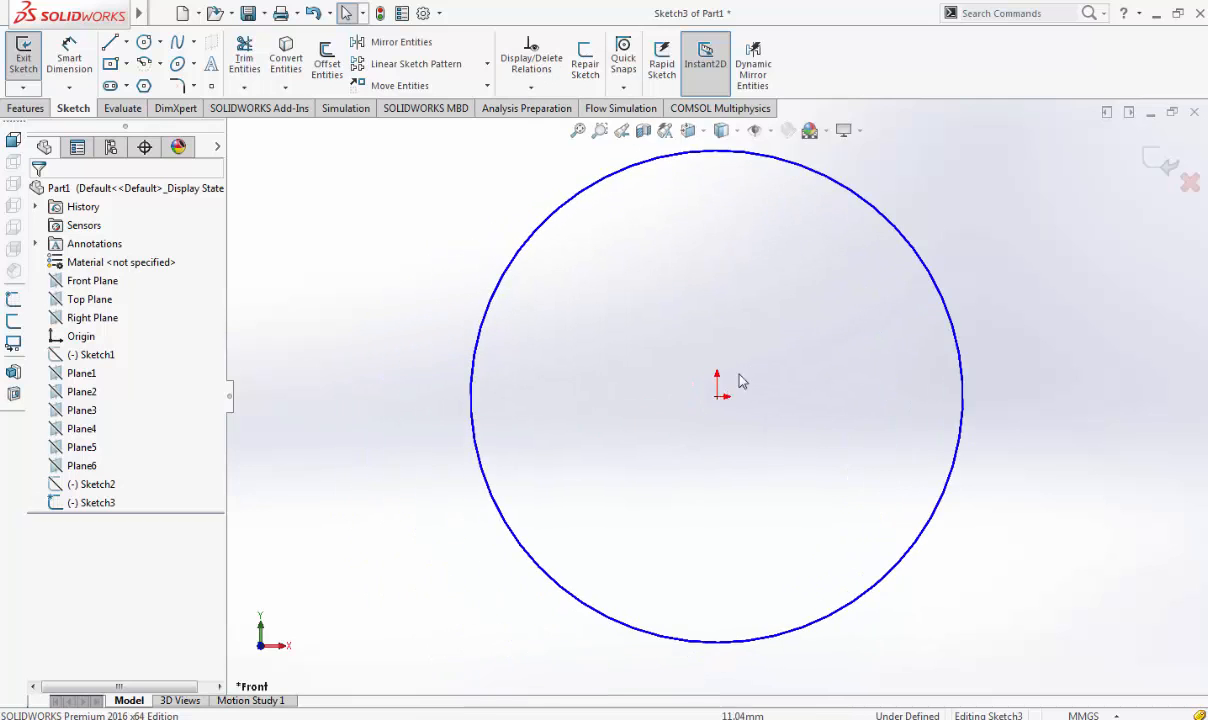
{"action": "left_click", "coordinate": [126, 41]}
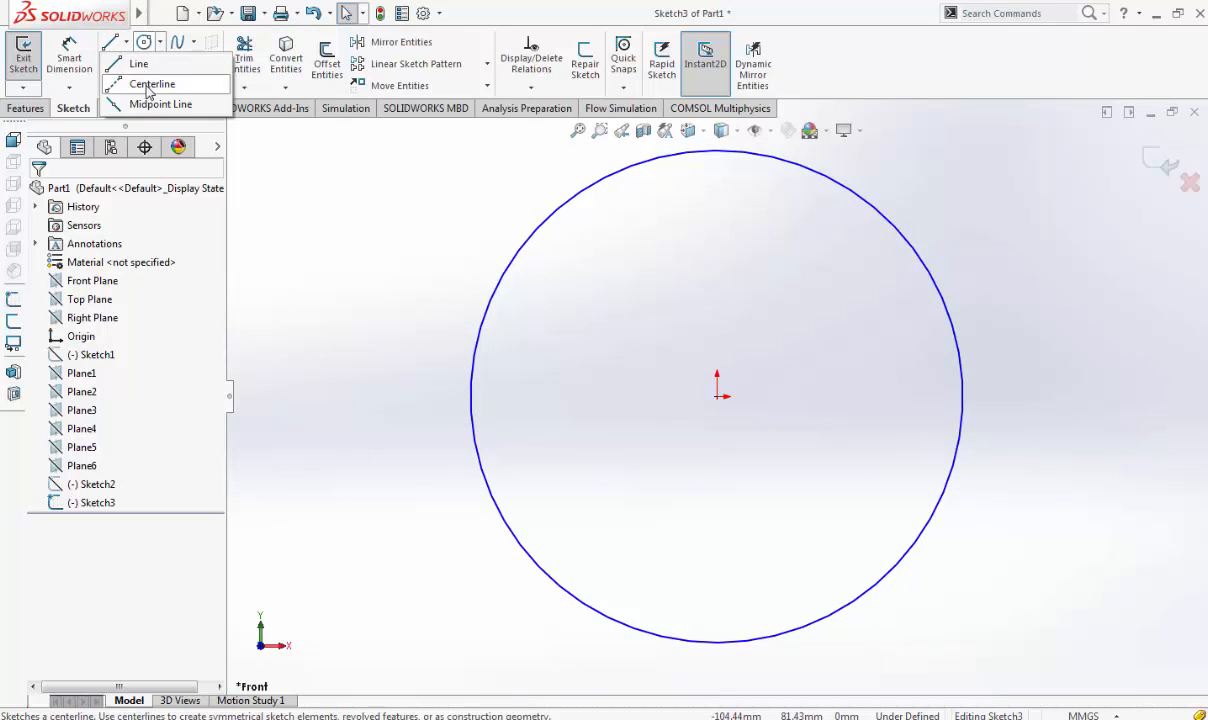
{"action": "left_click", "coordinate": [135, 83]}
{"action": "left_click", "coordinate": [84, 327]}
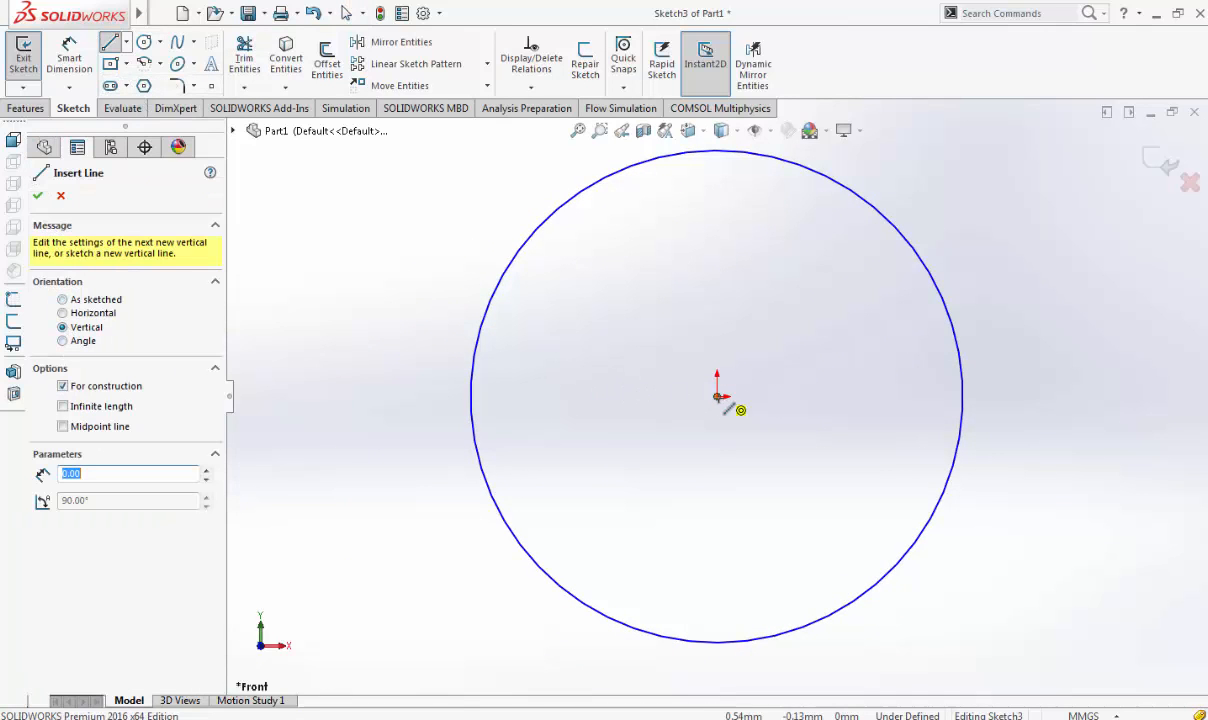
{"action": "left_click", "coordinate": [727, 409]}
{"action": "key", "text": "Escape"}
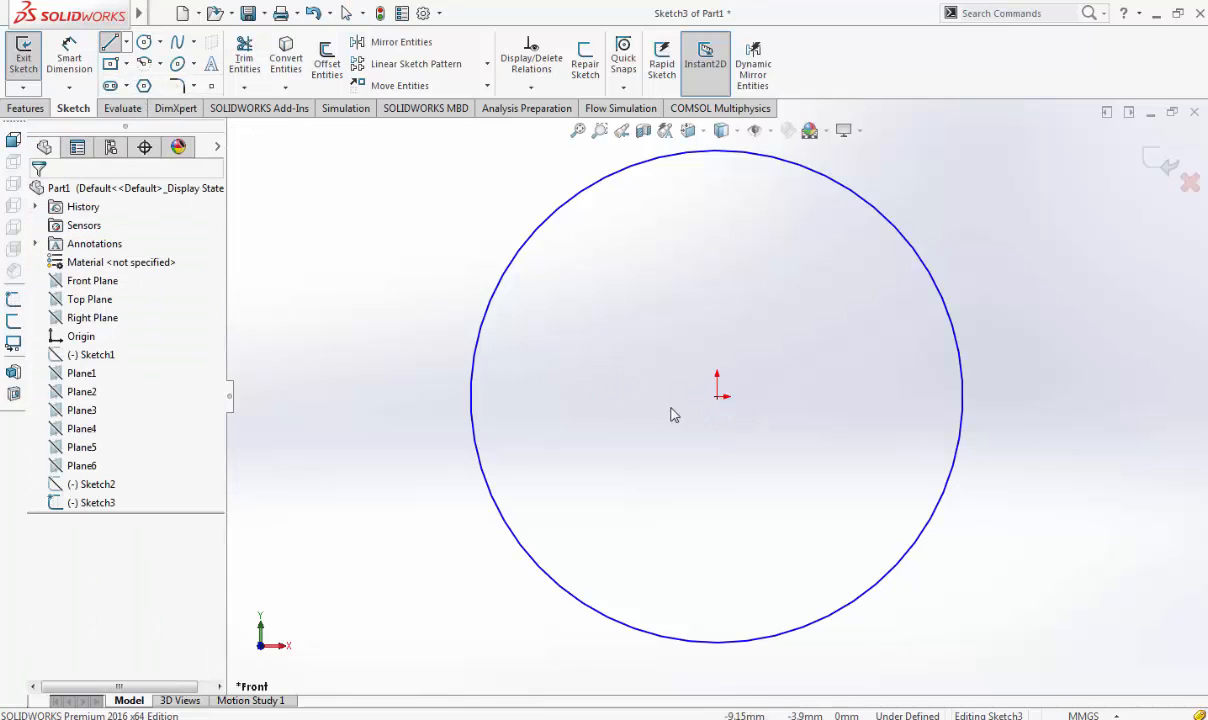
Sketch three infinite vertical construction lines, one through the origin and one on each side of it
{"action": "left_click", "coordinate": [126, 41]}
{"action": "left_click", "coordinate": [135, 82]}
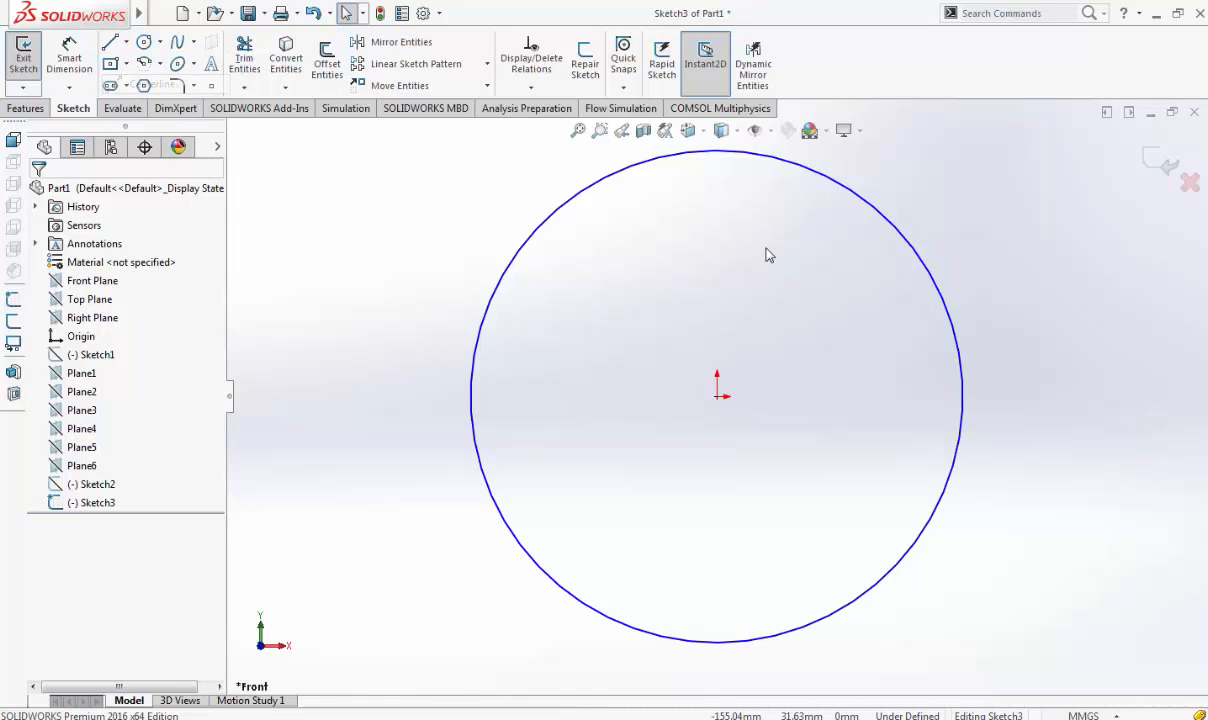
{"action": "left_click", "coordinate": [68, 330]}
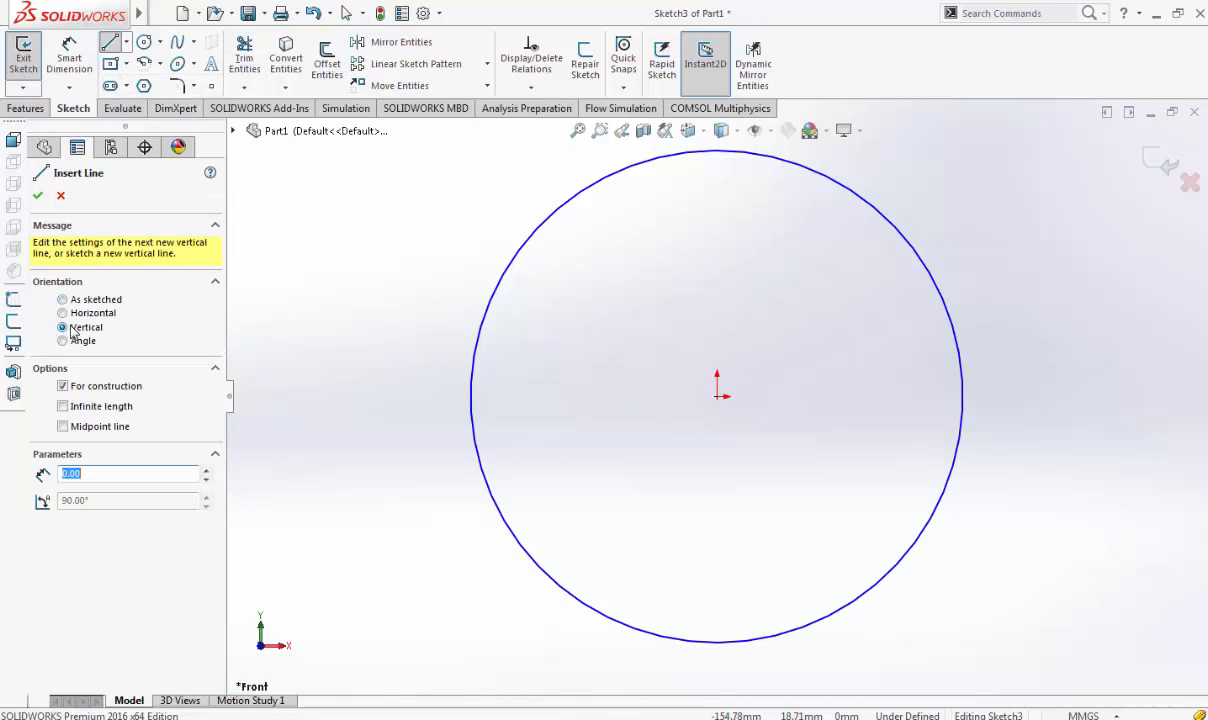
{"action": "left_click", "coordinate": [63, 406]}
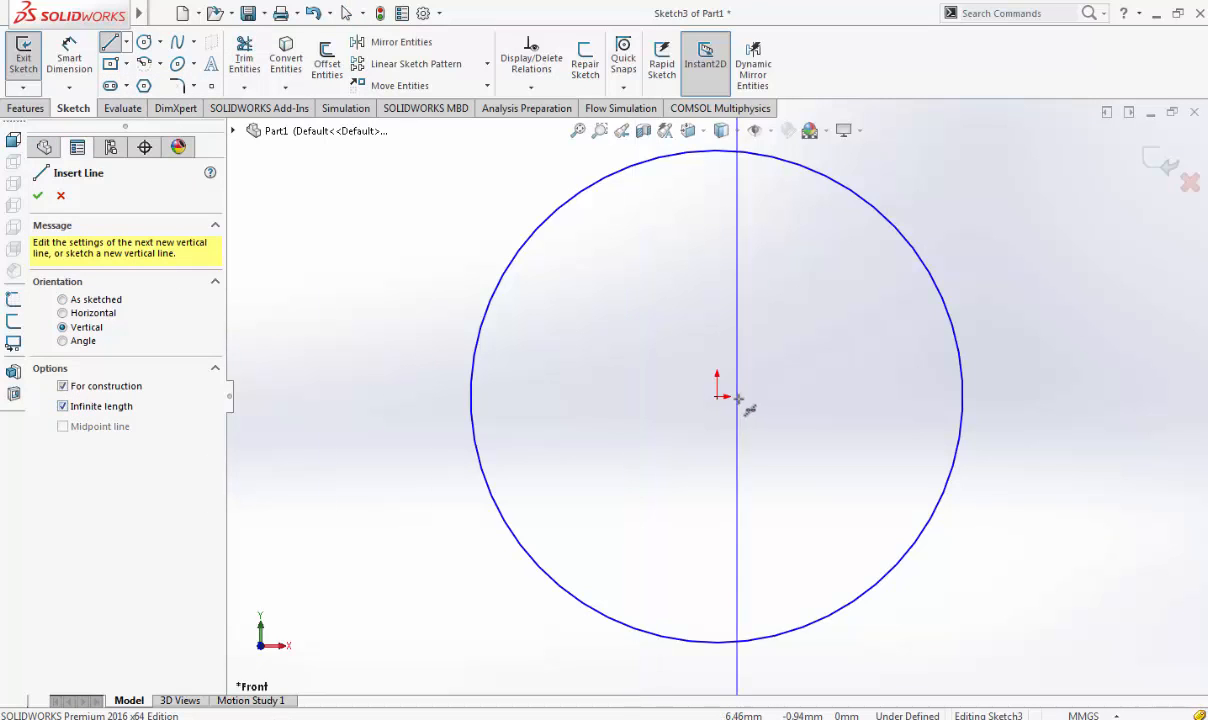
{"action": "left_click", "coordinate": [718, 400]}
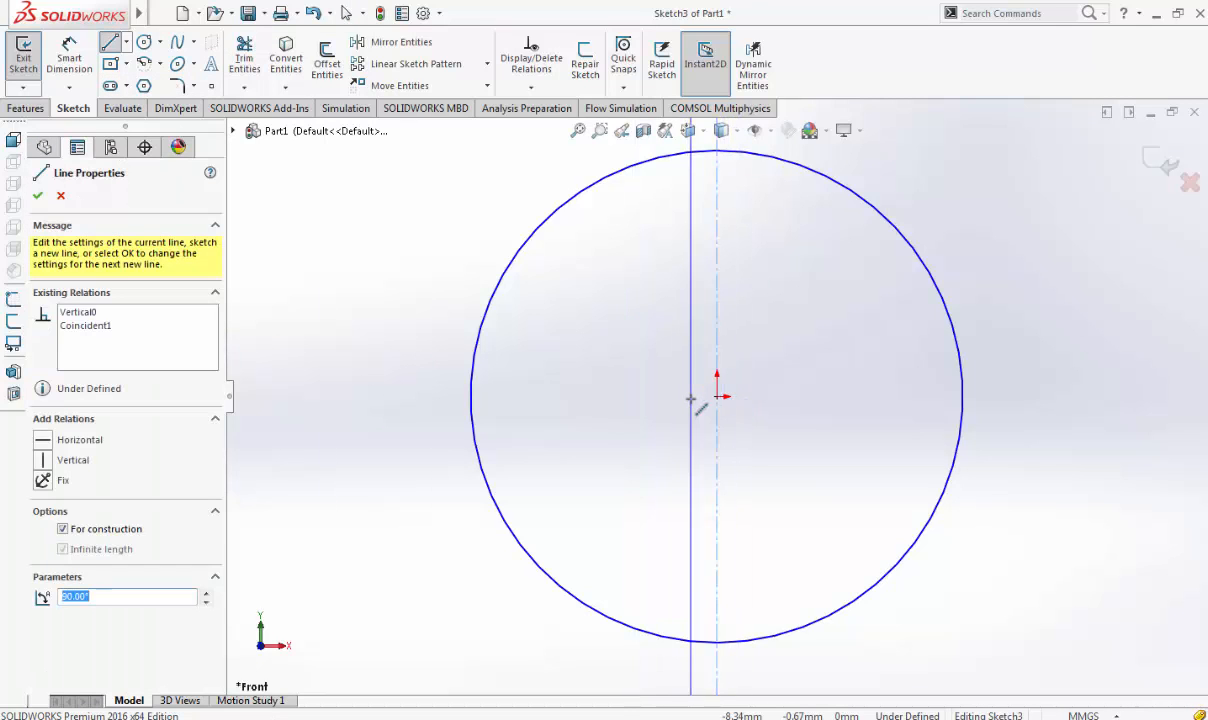
{"action": "left_click", "coordinate": [690, 402]}
{"action": "left_click", "coordinate": [748, 402]}
{"action": "key", "text": "Escape"}
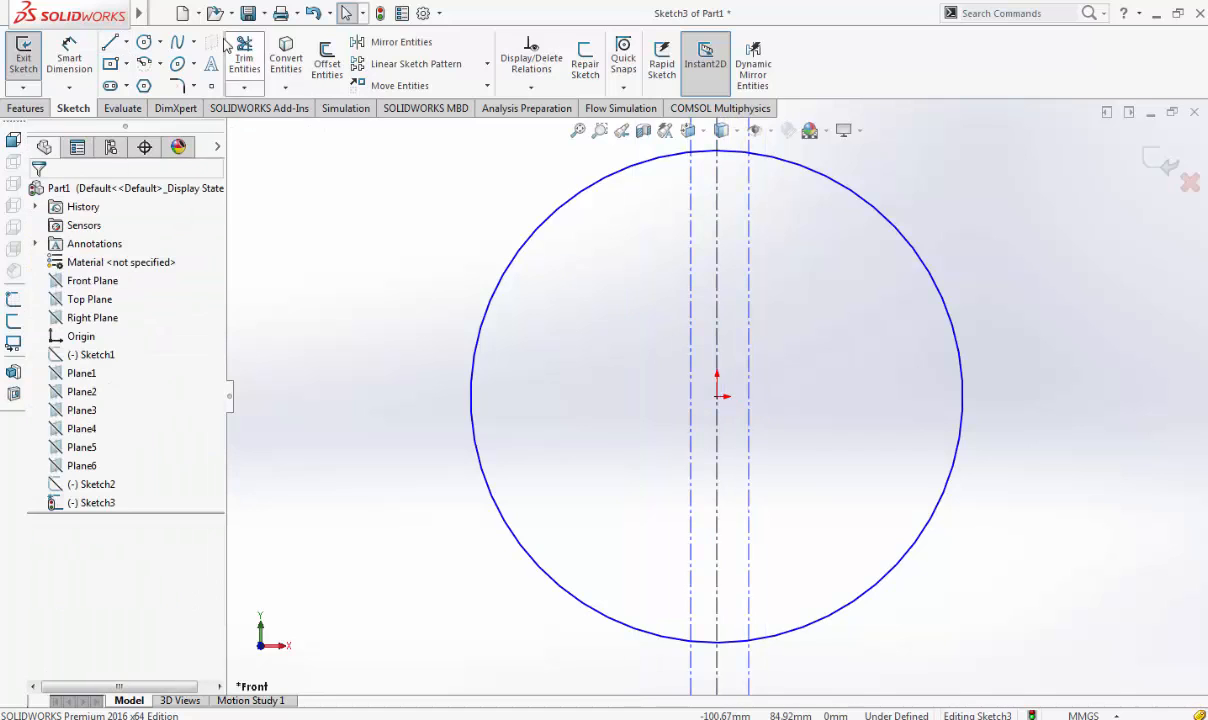
Dimension the left construction line 5 mm from the centre construction line
{"action": "left_click", "coordinate": [690, 183]}
{"action": "left_click", "coordinate": [716, 192]}
{"action": "left_click", "coordinate": [706, 203]}
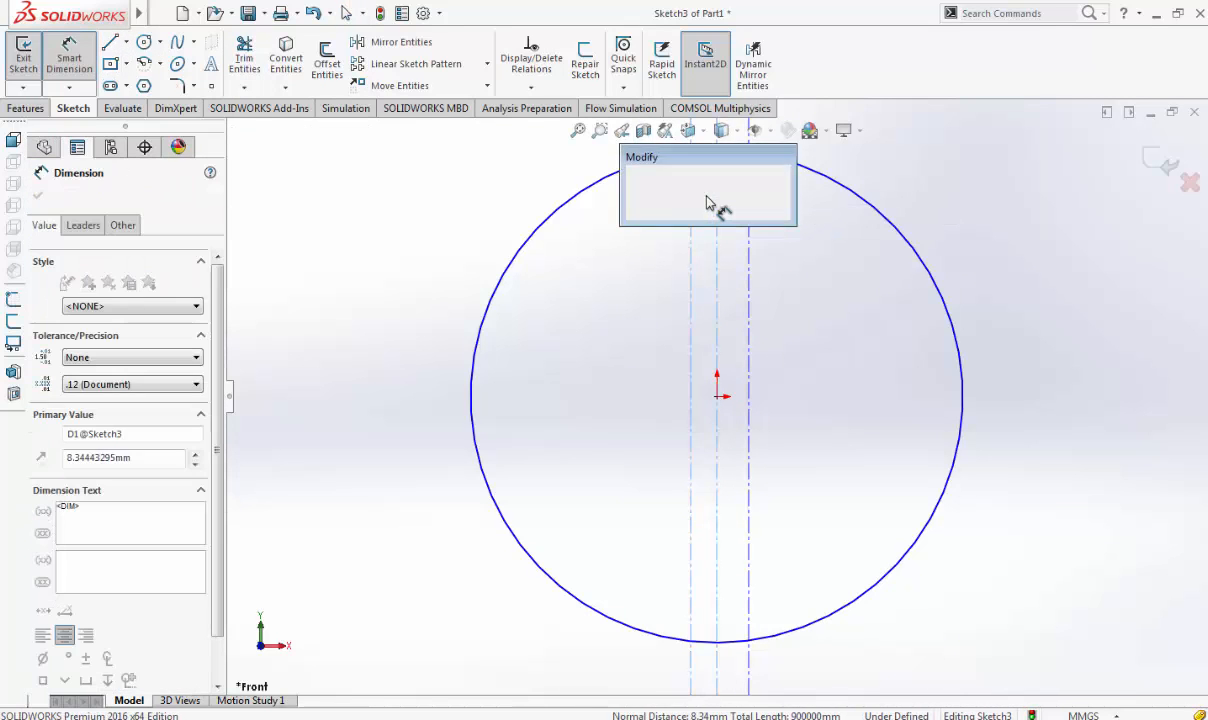
{"action": "type", "text": "5"}
{"action": "key", "text": "Return"}
Dimension the right construction line 5 mm from the centre construction line
{"action": "left_click", "coordinate": [717, 238]}
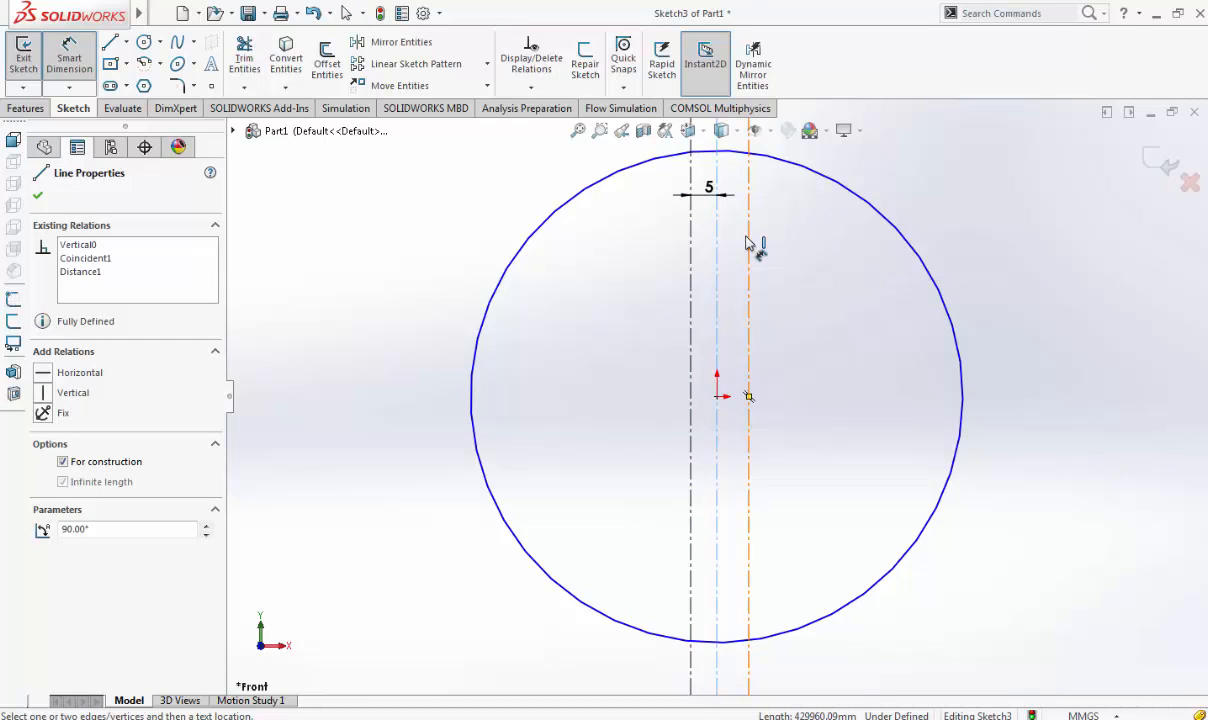
{"action": "left_click", "coordinate": [748, 245]}
{"action": "left_click", "coordinate": [748, 255]}
{"action": "type", "text": "5"}
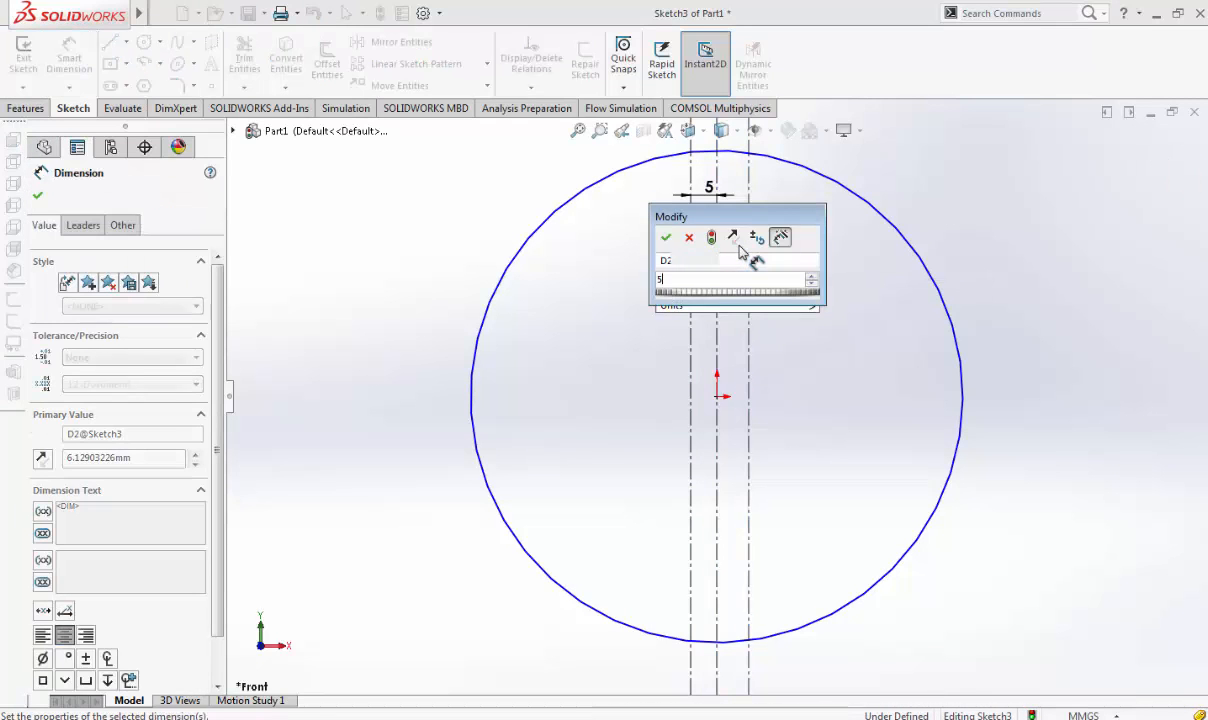
{"action": "key", "text": "Return"}
Trim all three vertical construction lines where they cross the top of the circle
{"action": "scroll", "coordinate": [722, 229], "scroll_direction": "down", "scroll_amount": 3}
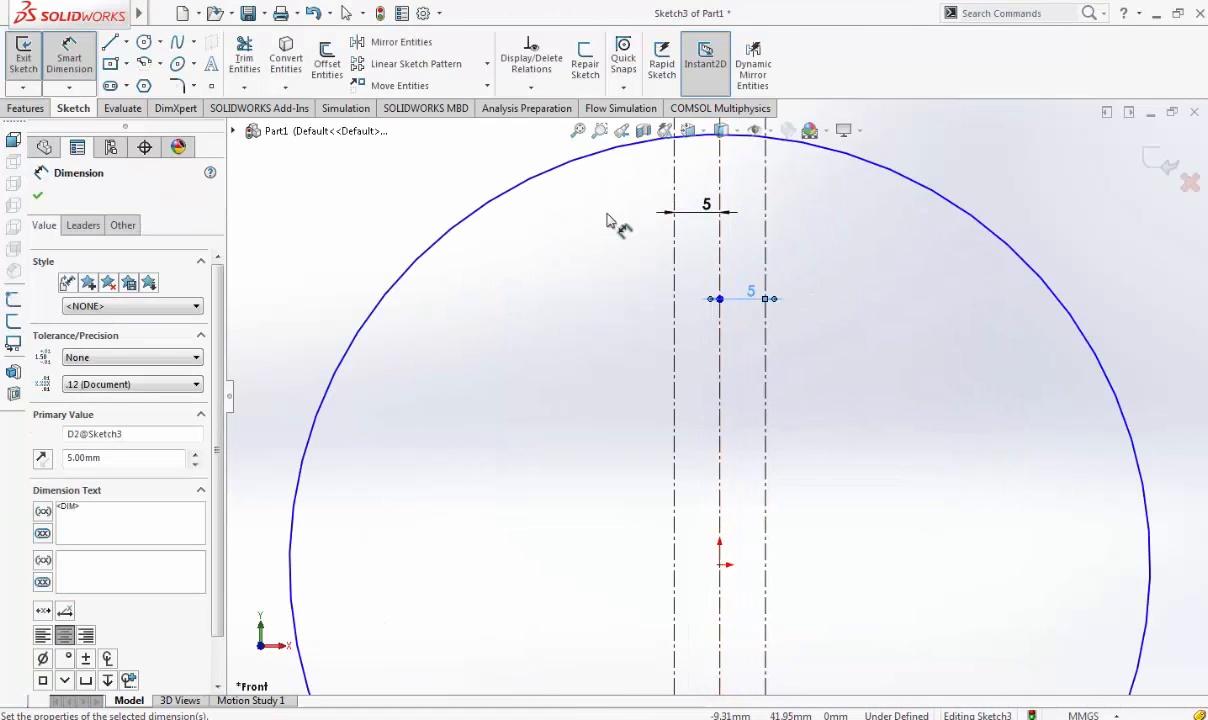
{"action": "scroll", "coordinate": [450, 202], "scroll_direction": "up", "scroll_amount": 4}
{"action": "key", "text": "Escape"}
{"action": "left_click", "coordinate": [240, 62]}
{"action": "mouse_move", "coordinate": [585, 221]}
{"action": "left_mouse_down"}
{"action": "mouse_move", "coordinate": [774, 242]}
{"action": "mouse_move", "coordinate": [796, 256]}
{"action": "left_mouse_up"}
{"action": "scroll", "coordinate": [796, 304], "scroll_direction": "down", "scroll_amount": 2}
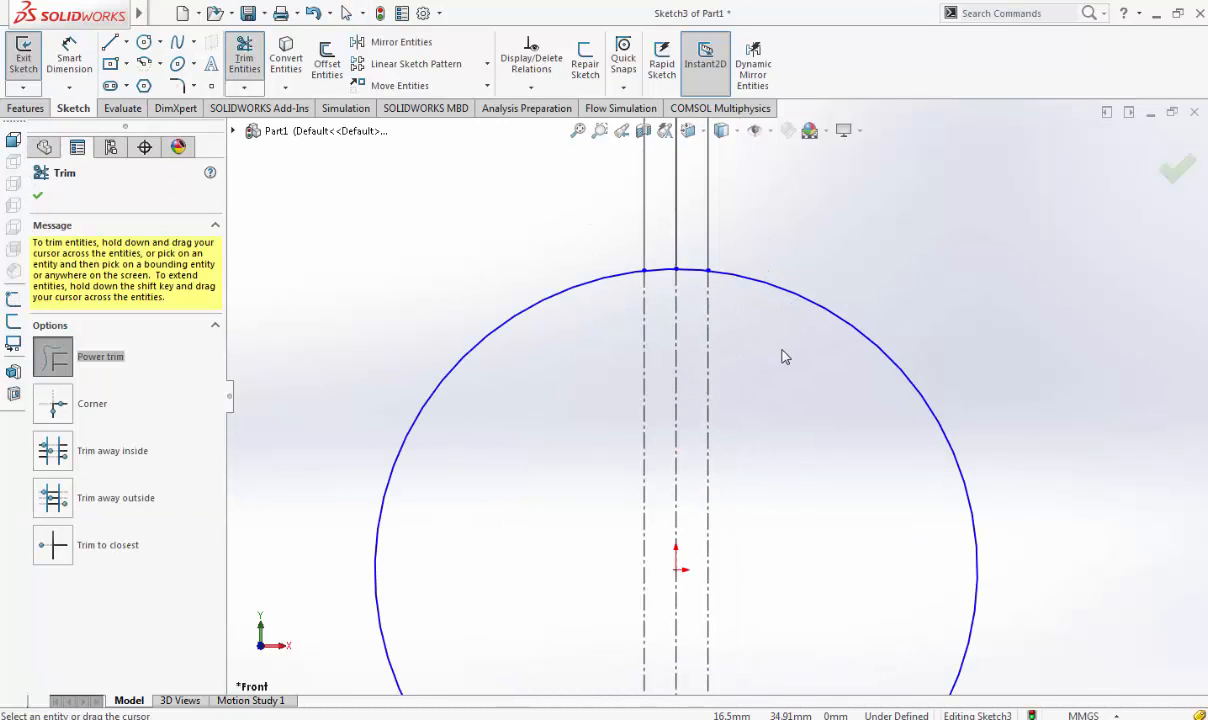
Draw a horizontal line 10 mm long between the two outer construction lines, just below the top of the circle
{"action": "left_click", "coordinate": [108, 42]}
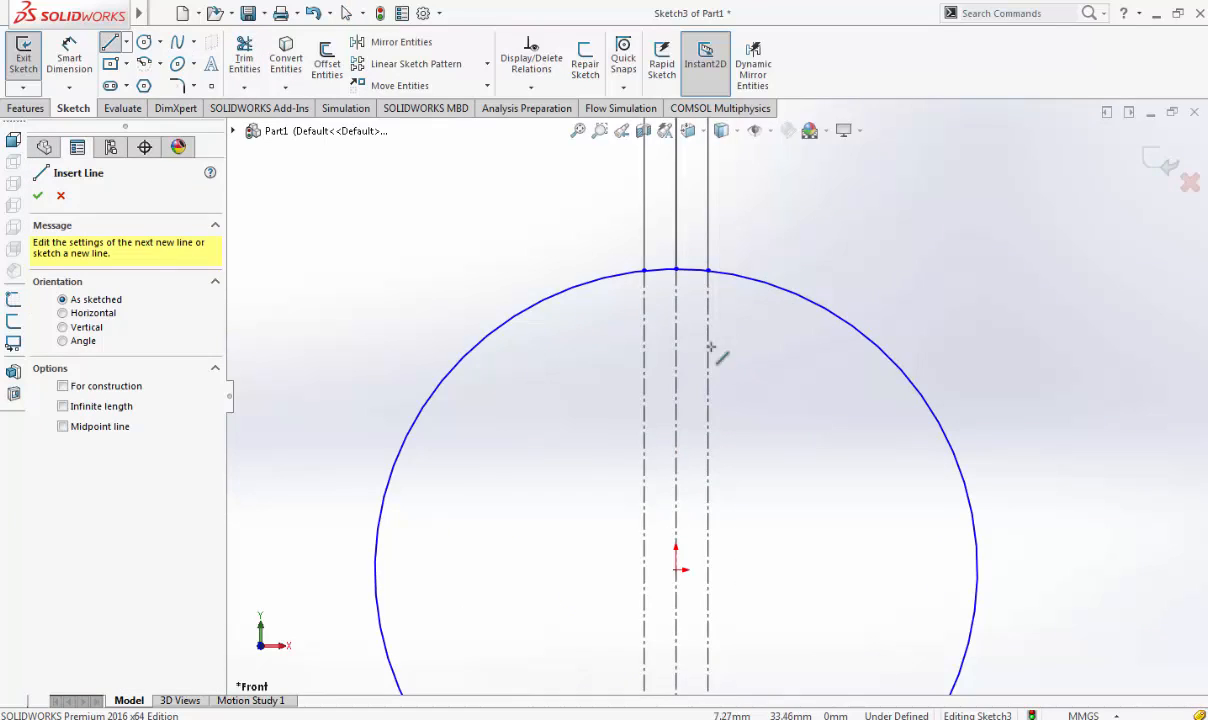
{"action": "left_click", "coordinate": [644, 336]}
{"action": "left_click", "coordinate": [708, 336]}
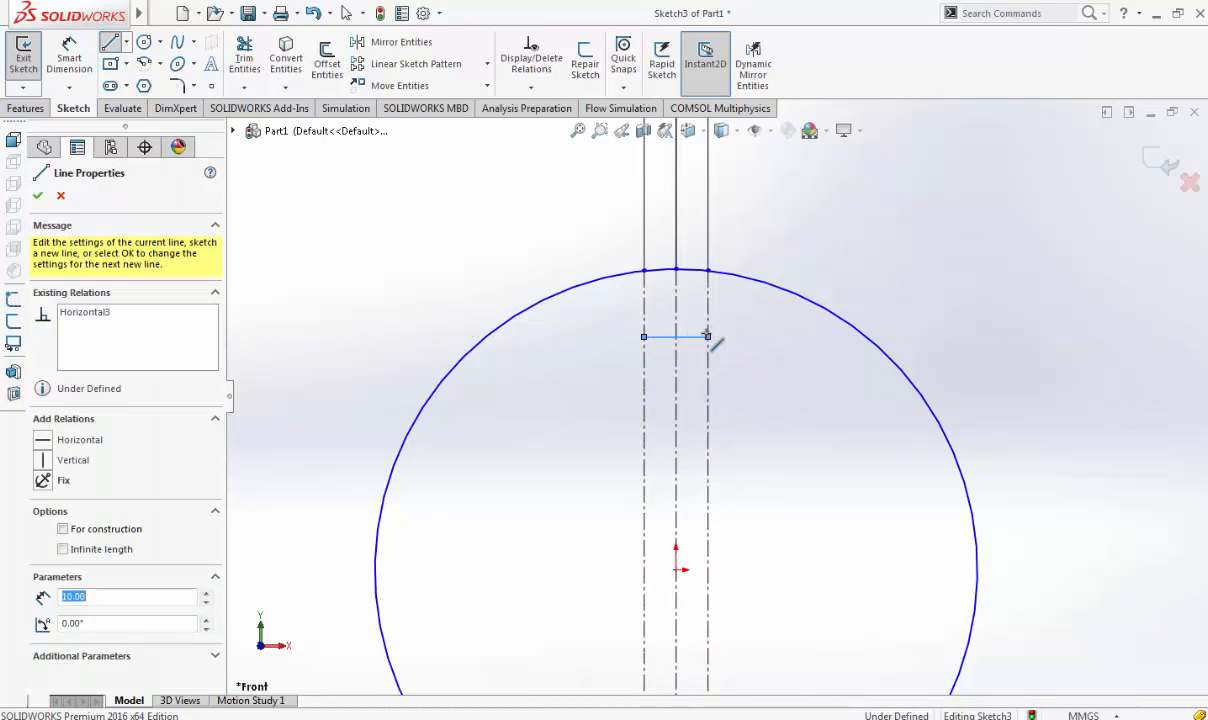
{"action": "key", "text": "Escape"}
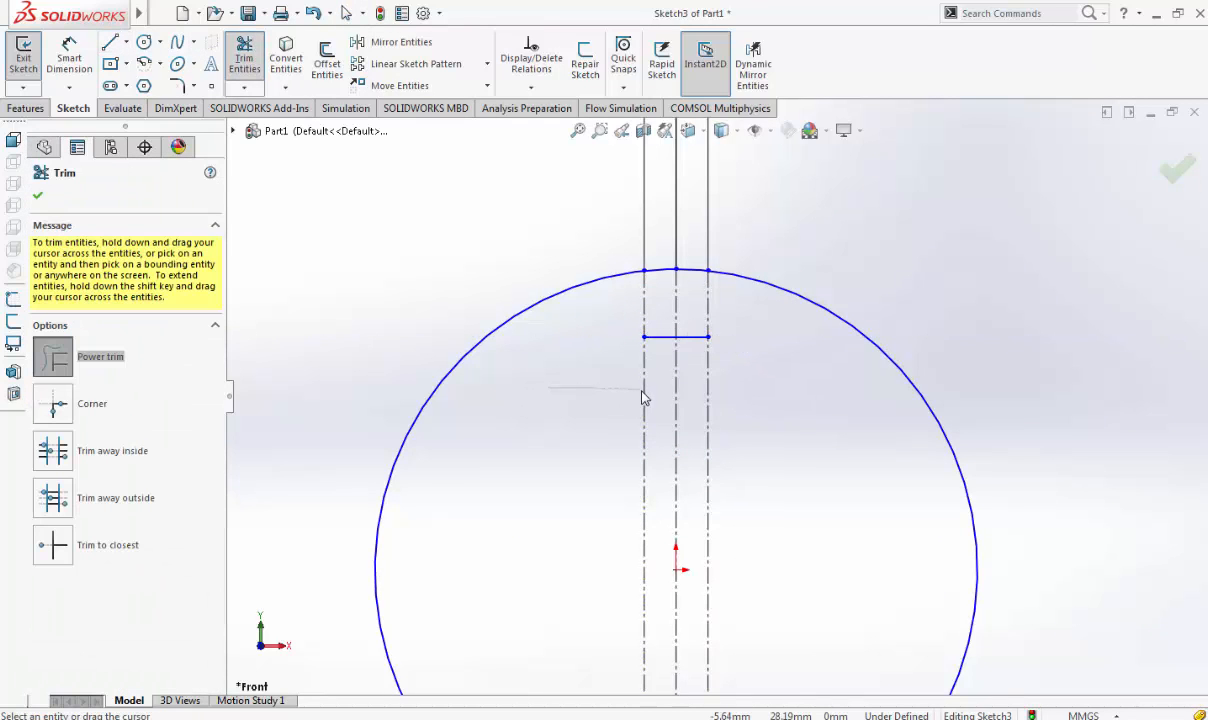
Trim the two outer construction lines at the horizontal line and delete their leftover segments outside the slot
{"action": "left_click_drag", "start_coordinate": [644, 390], "coordinate": [704, 393]}
{"action": "key", "text": "Escape"}
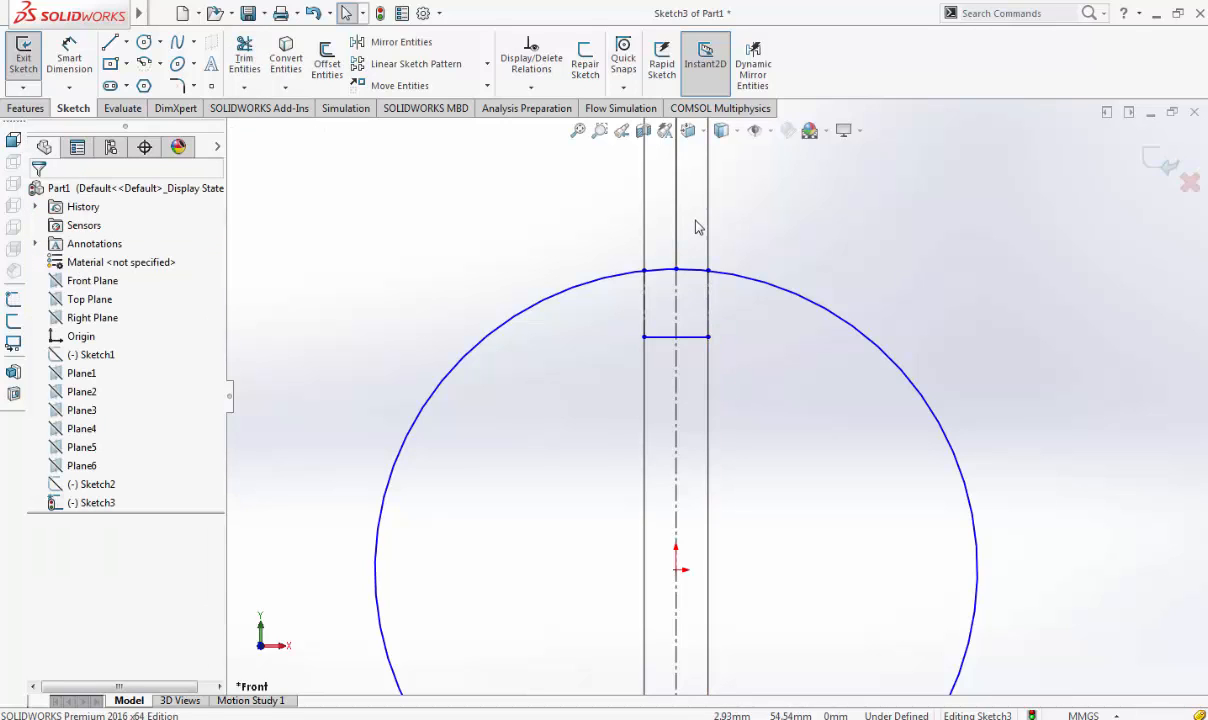
{"action": "left_click", "coordinate": [705, 233]}
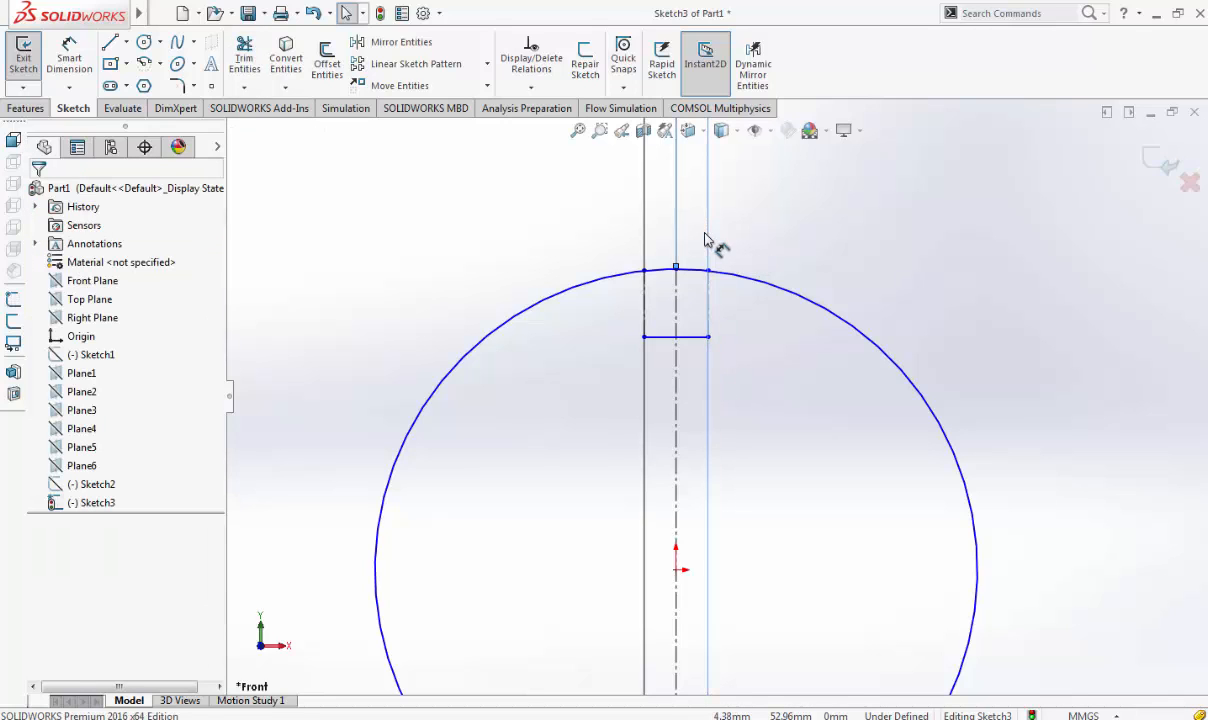
{"action": "key", "text": "Delete"}
{"action": "left_click", "coordinate": [646, 235]}
{"action": "key", "text": "Delete"}
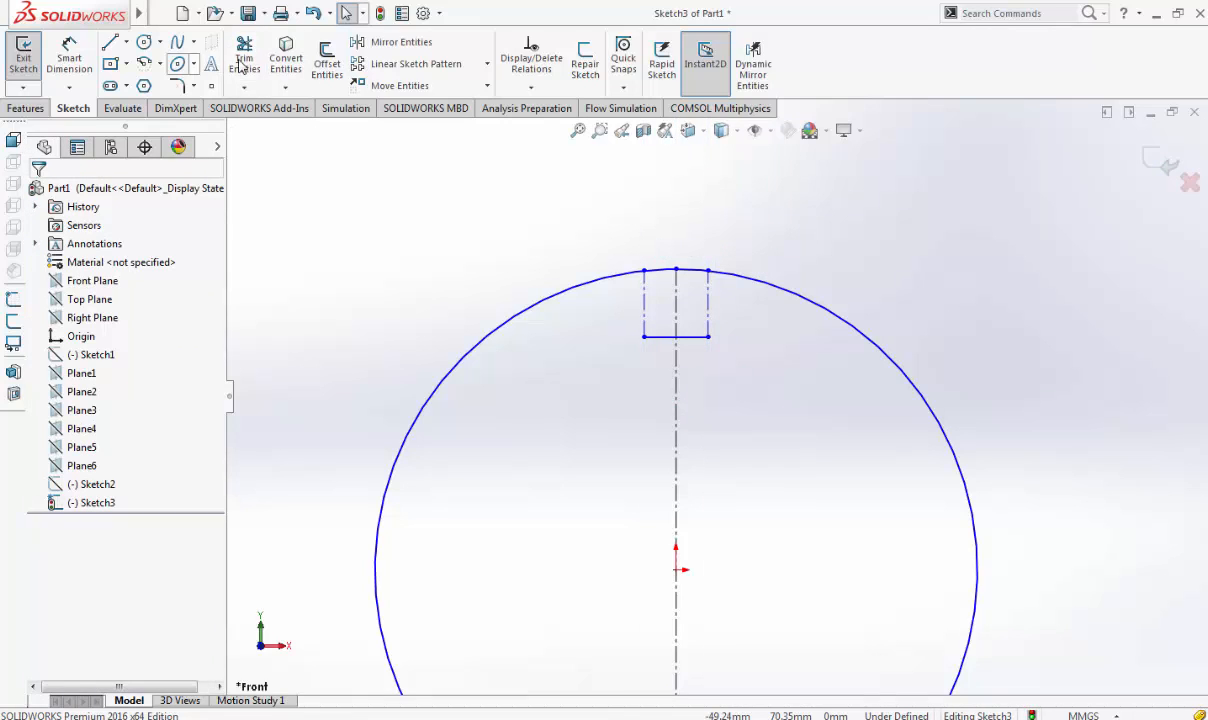
Try to dimension the slot's left side to 10 mm, and undo the value change
{"action": "left_click", "coordinate": [72, 60]}
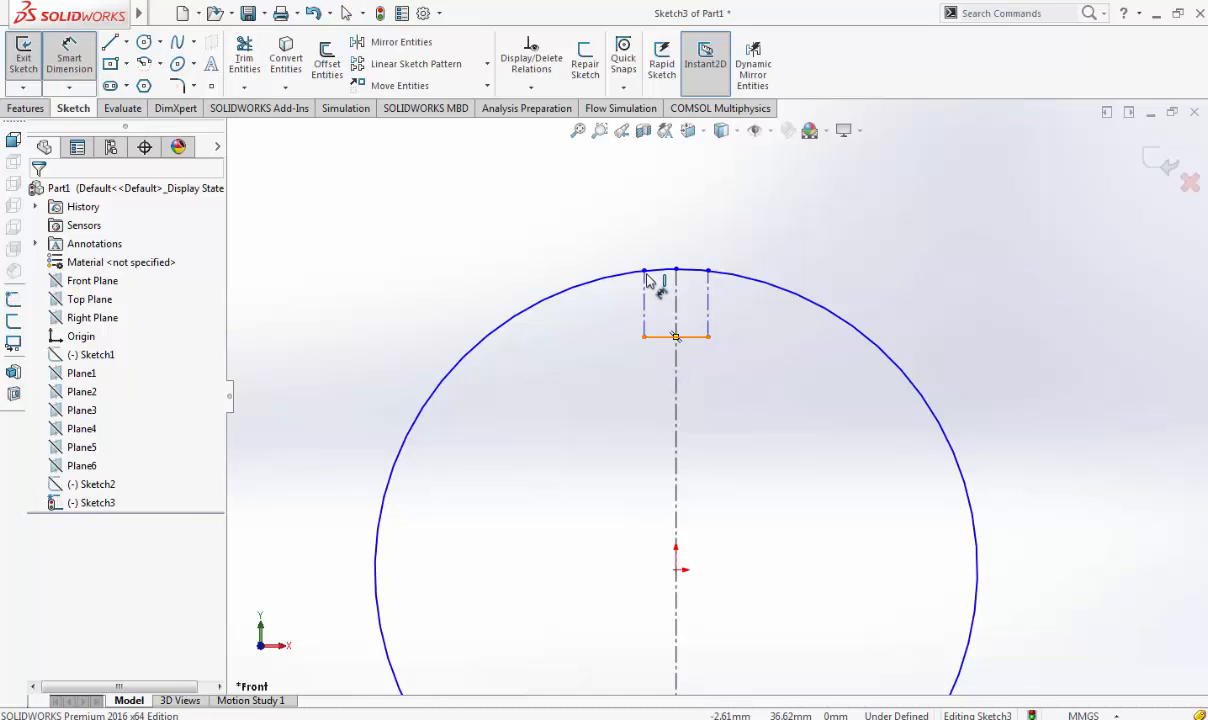
{"action": "left_click", "coordinate": [646, 283]}
{"action": "left_click", "coordinate": [646, 302]}
{"action": "left_click", "coordinate": [624, 320]}
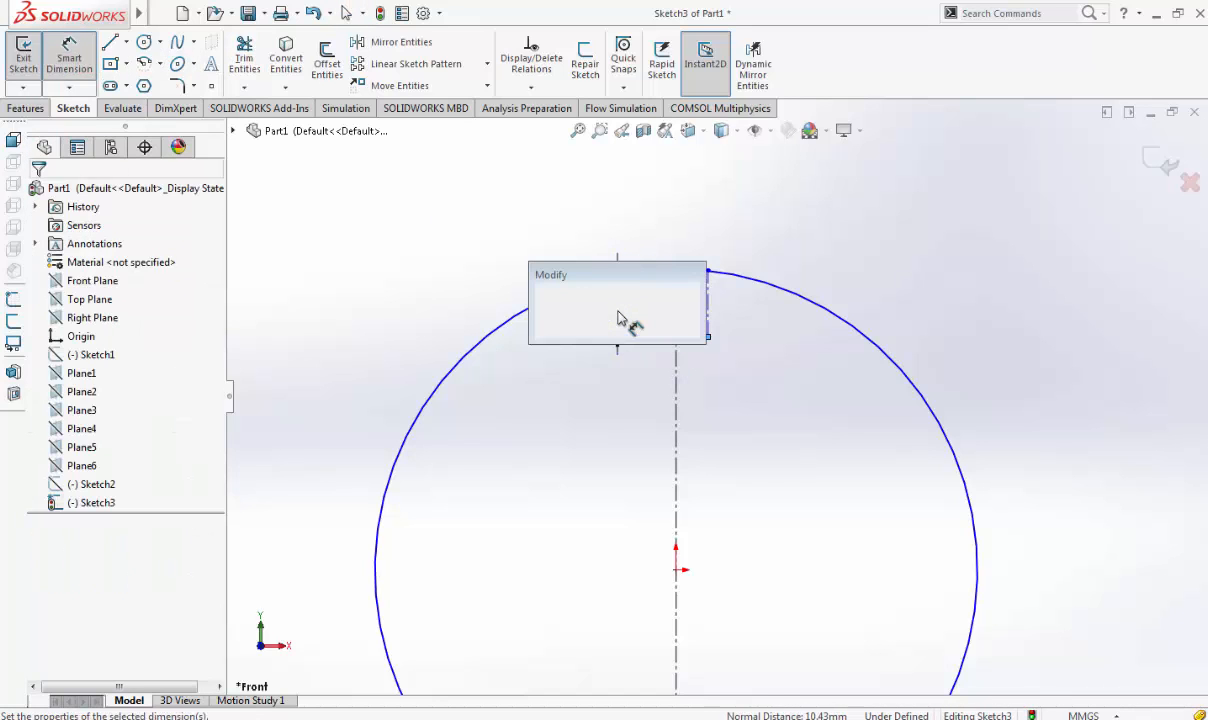
{"action": "key", "text": "Return"}
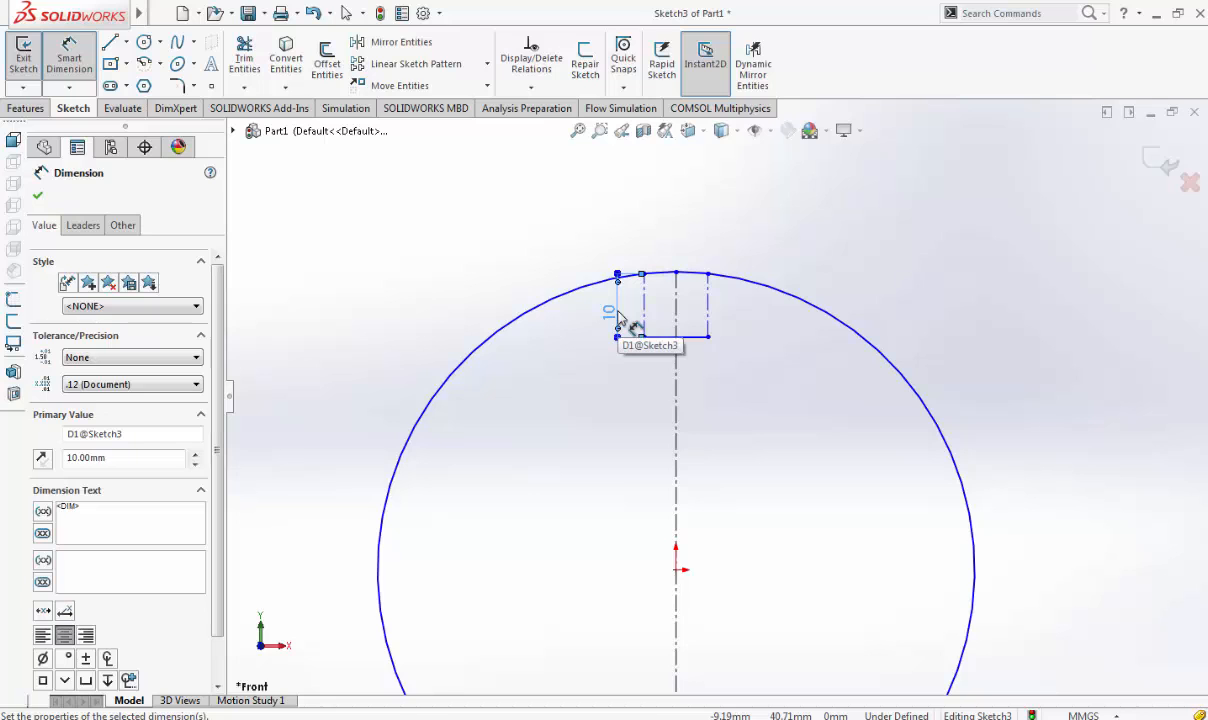
{"action": "key", "text": "ctrl+z"}
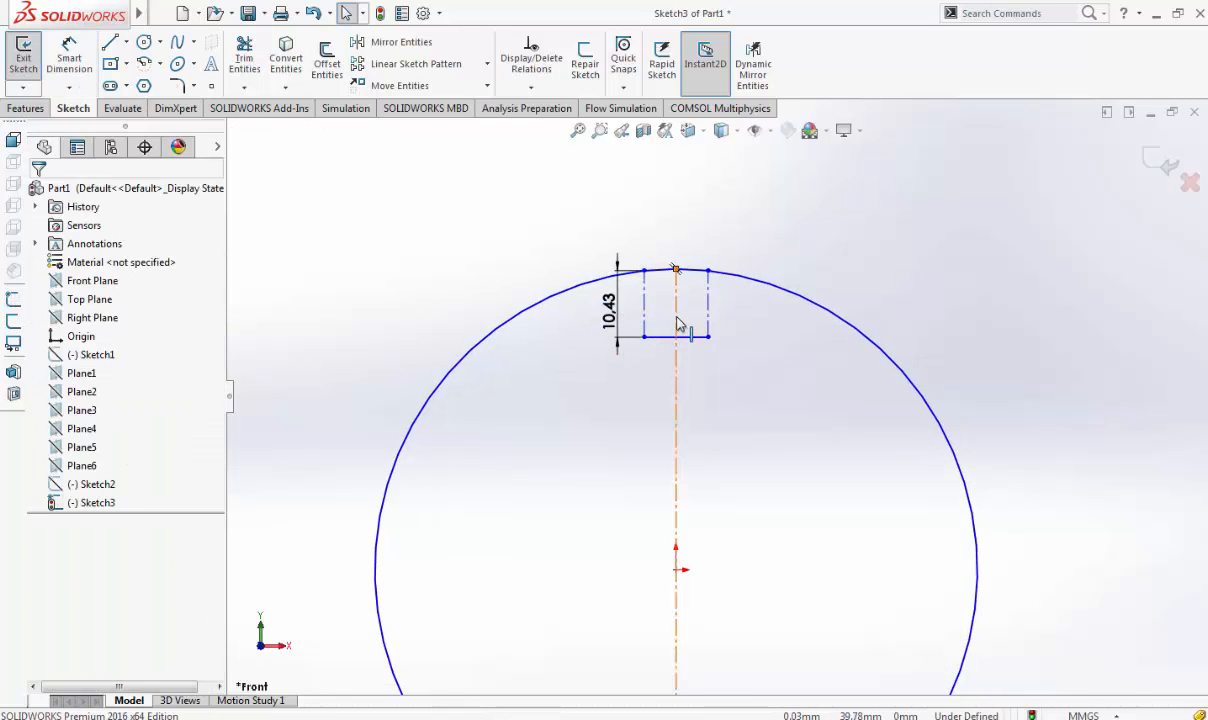
Delete the left and right construction segments of the slot, along with the left side's dimension
{"action": "scroll", "coordinate": [680, 323], "scroll_direction": "down", "scroll_amount": 2}
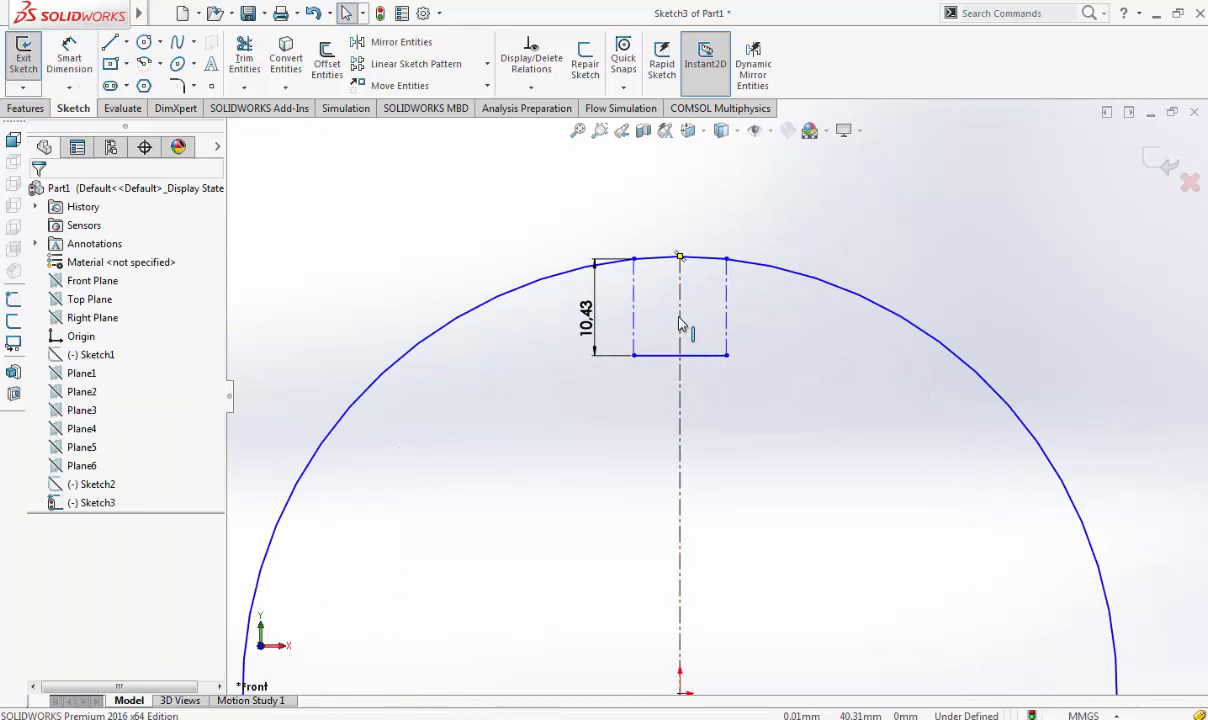
{"action": "left_click", "coordinate": [633, 260]}
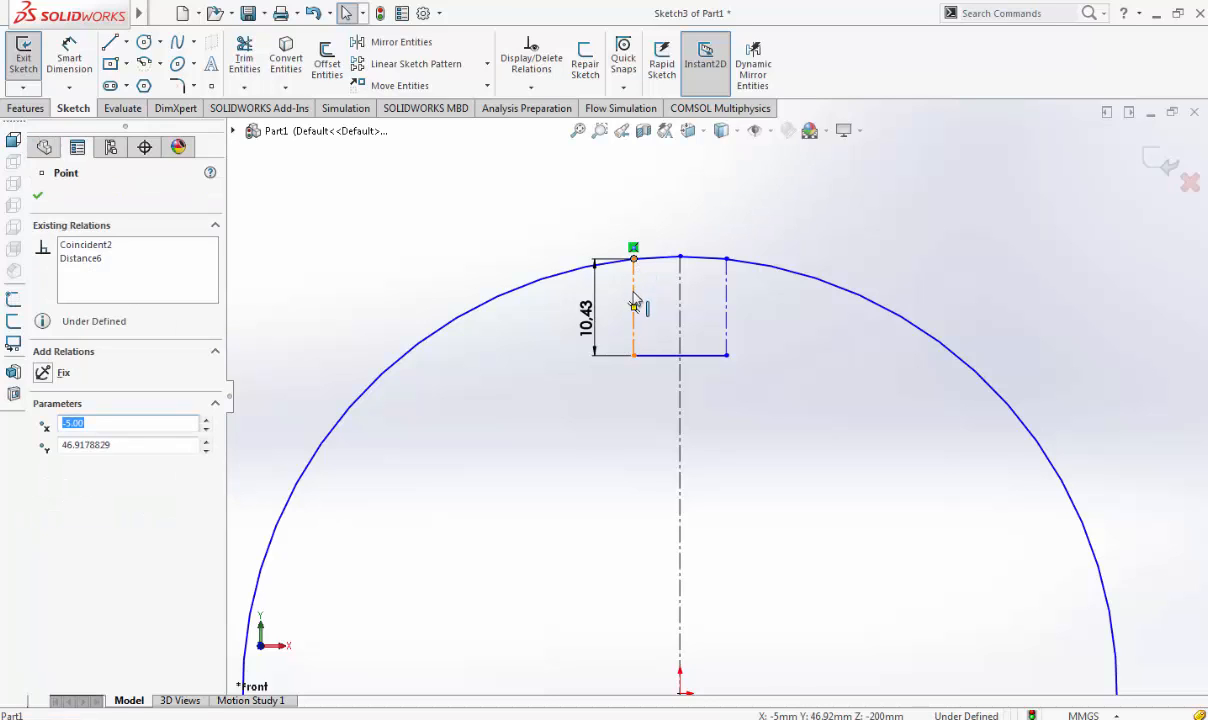
{"action": "left_click", "coordinate": [634, 298]}
{"action": "key", "text": "Delete"}
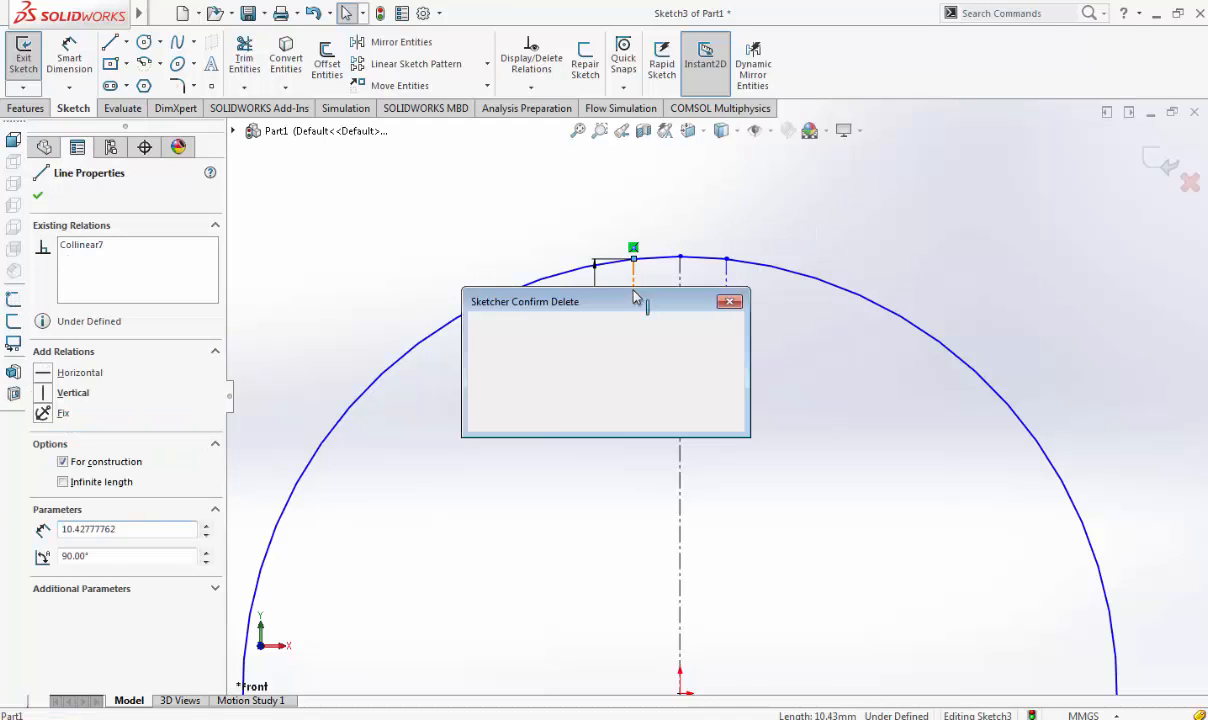
{"action": "left_click", "coordinate": [536, 371]}
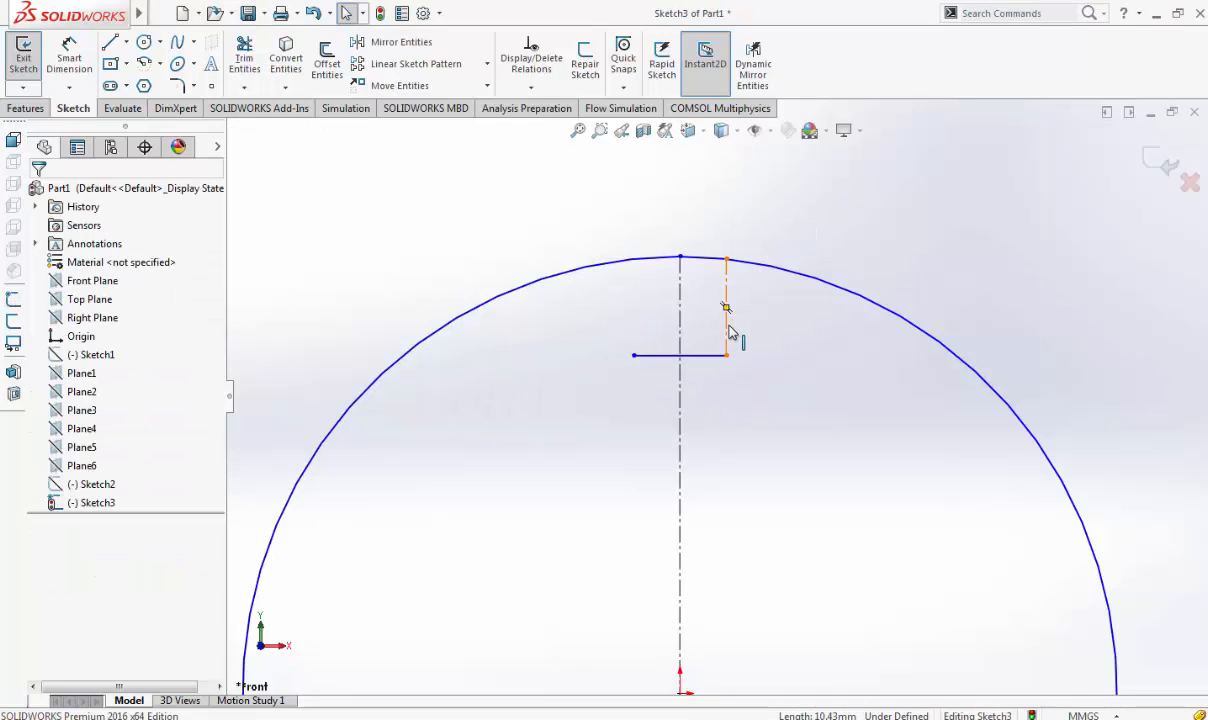
{"action": "left_click", "coordinate": [727, 325]}
{"action": "key", "text": "Delete"}
Dimension the horizontal slot base 10 mm below the point at the top of the circle
{"action": "left_click", "coordinate": [69, 57]}
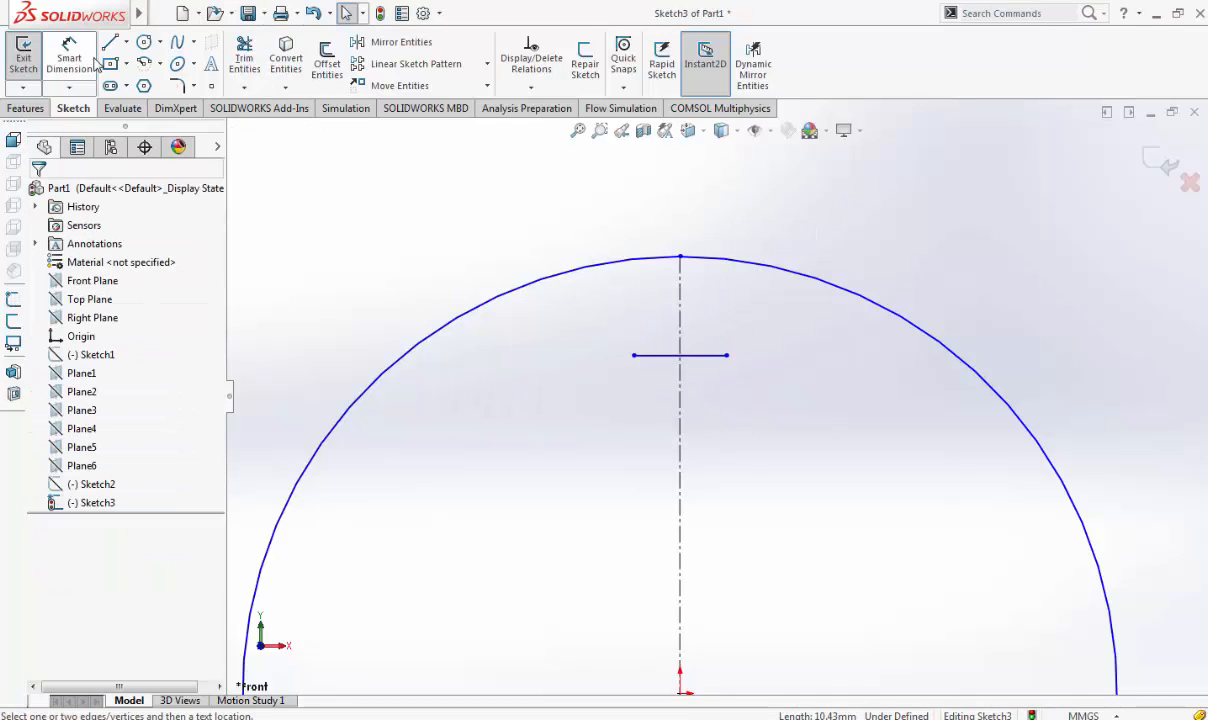
{"action": "left_click", "coordinate": [681, 258]}
{"action": "left_click", "coordinate": [700, 355]}
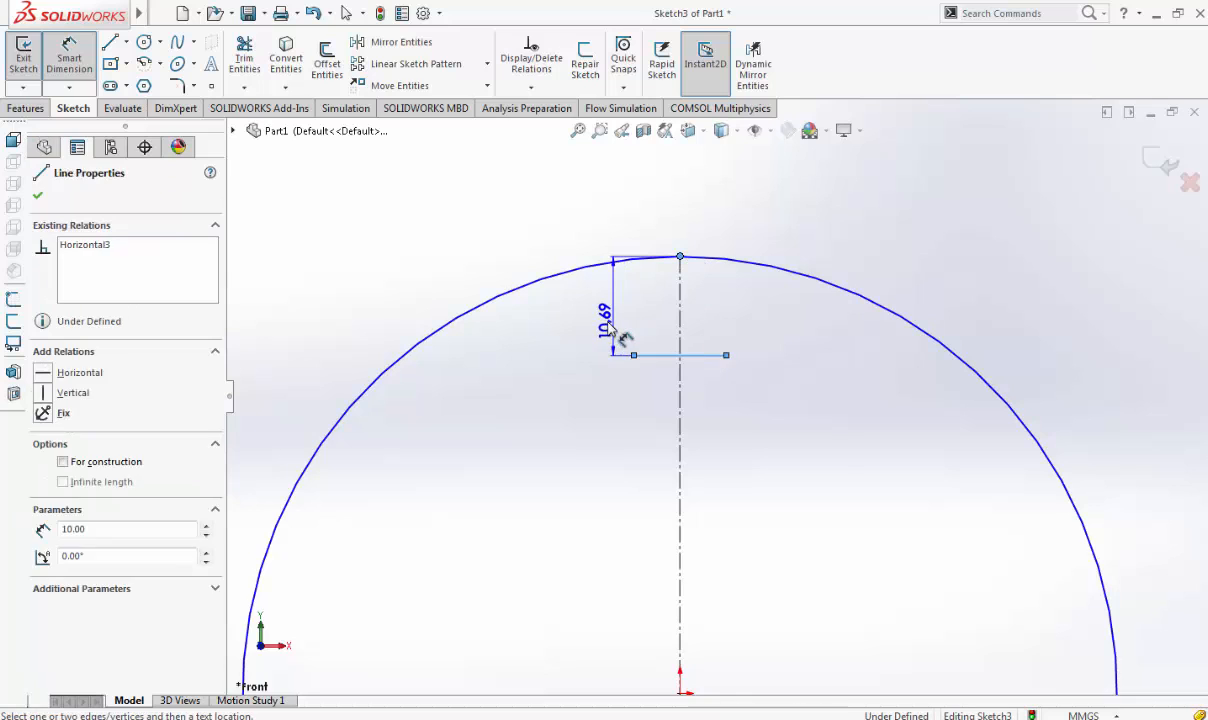
{"action": "left_click", "coordinate": [602, 330]}
{"action": "type", "text": "10"}
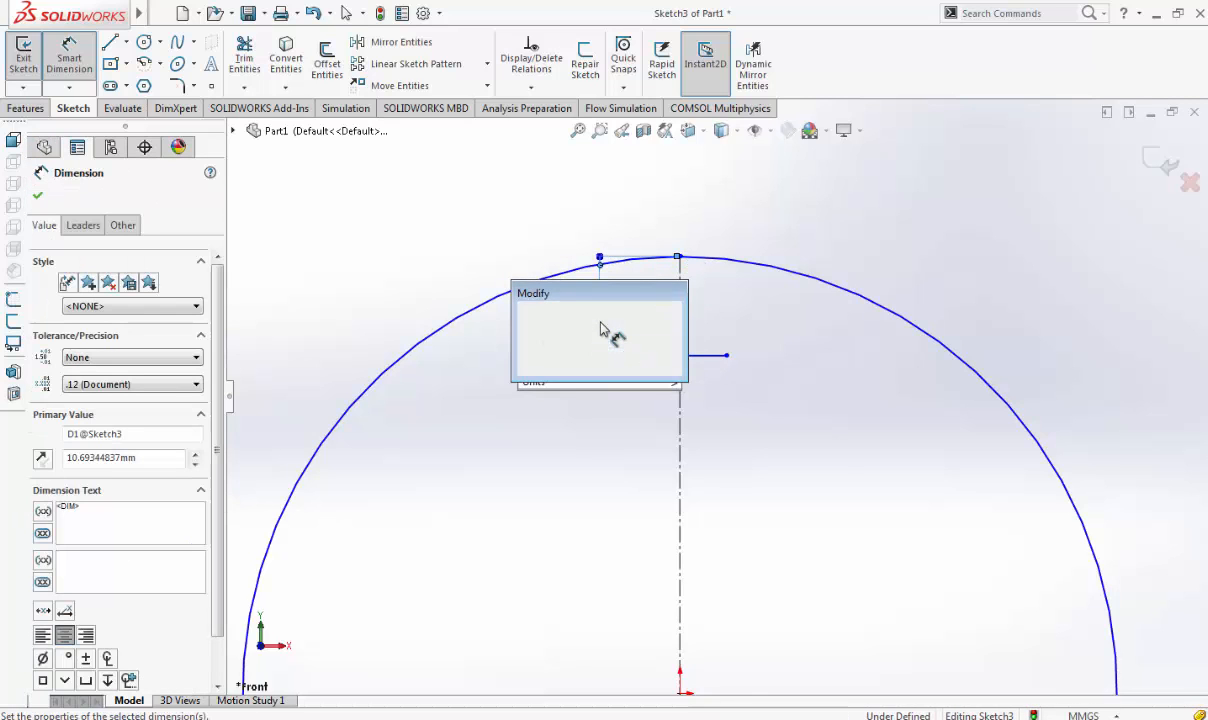
{"action": "key", "text": "Return"}
{"action": "key", "text": "Escape"}
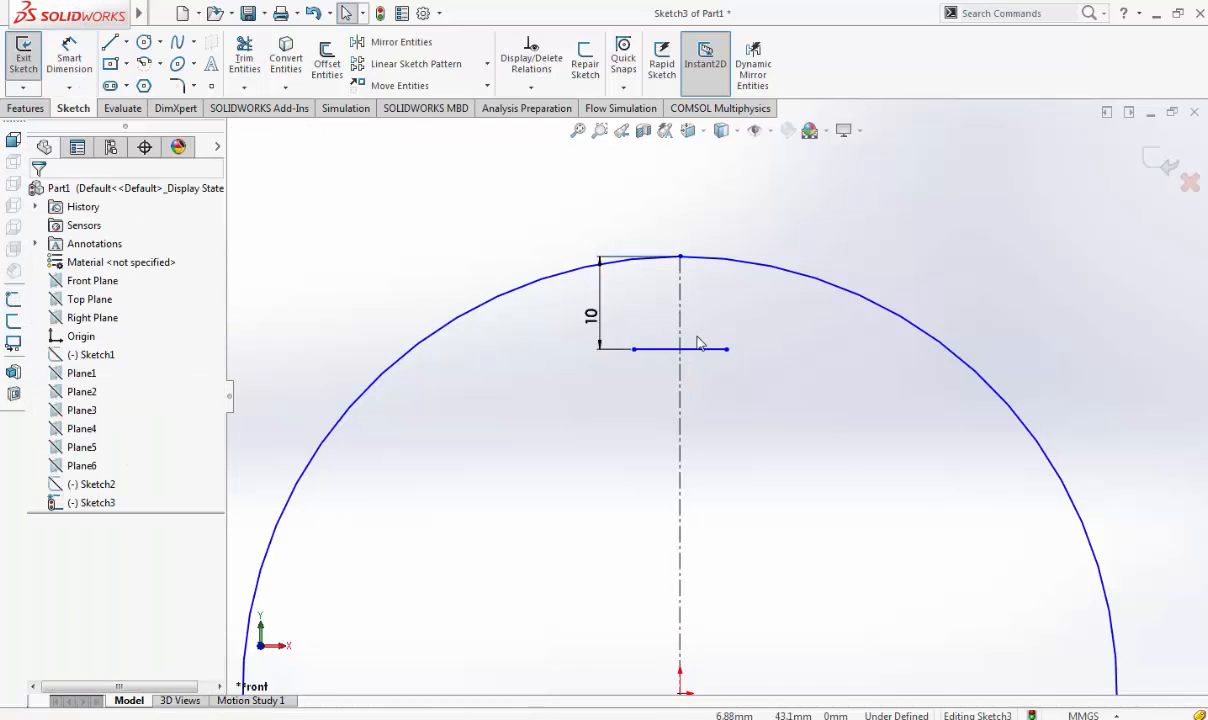
Draw a solid vertical line upward from each end of the slot base, extending past the circle
{"action": "left_click", "coordinate": [112, 45]}
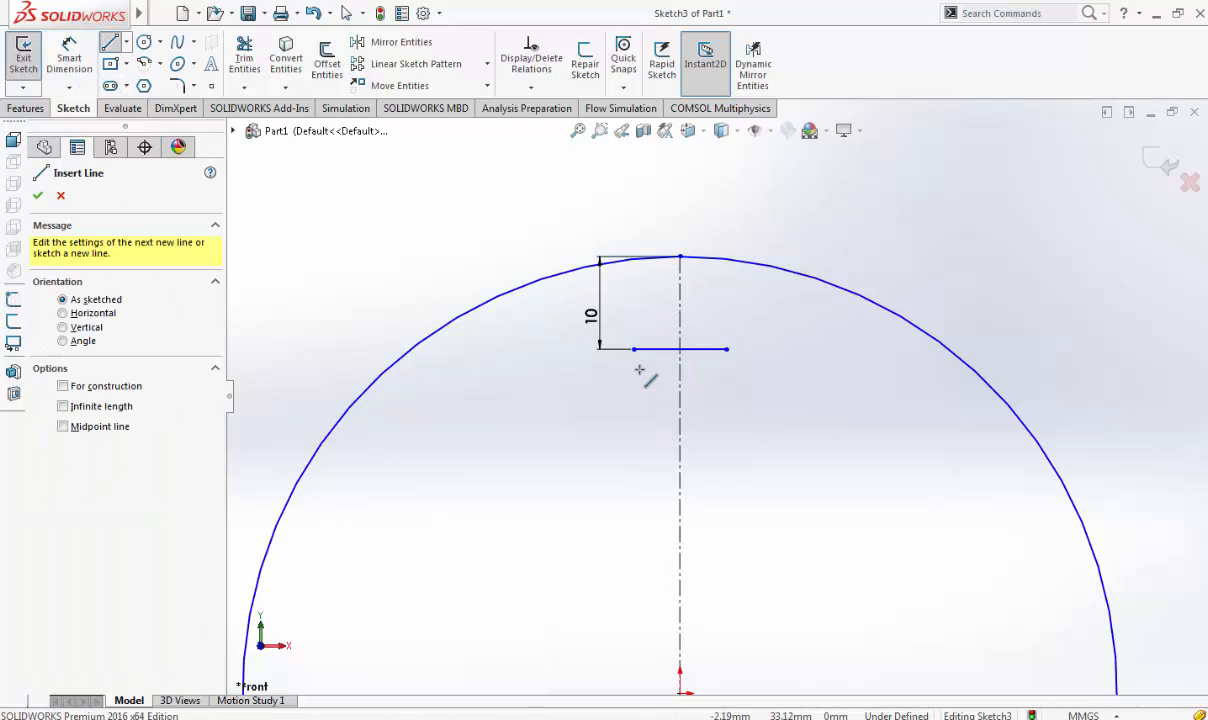
{"action": "mouse_move", "coordinate": [633, 350]}
{"action": "left_mouse_down"}
{"action": "mouse_move", "coordinate": [647, 216]}
{"action": "mouse_move", "coordinate": [662, 196]}
{"action": "left_mouse_up"}
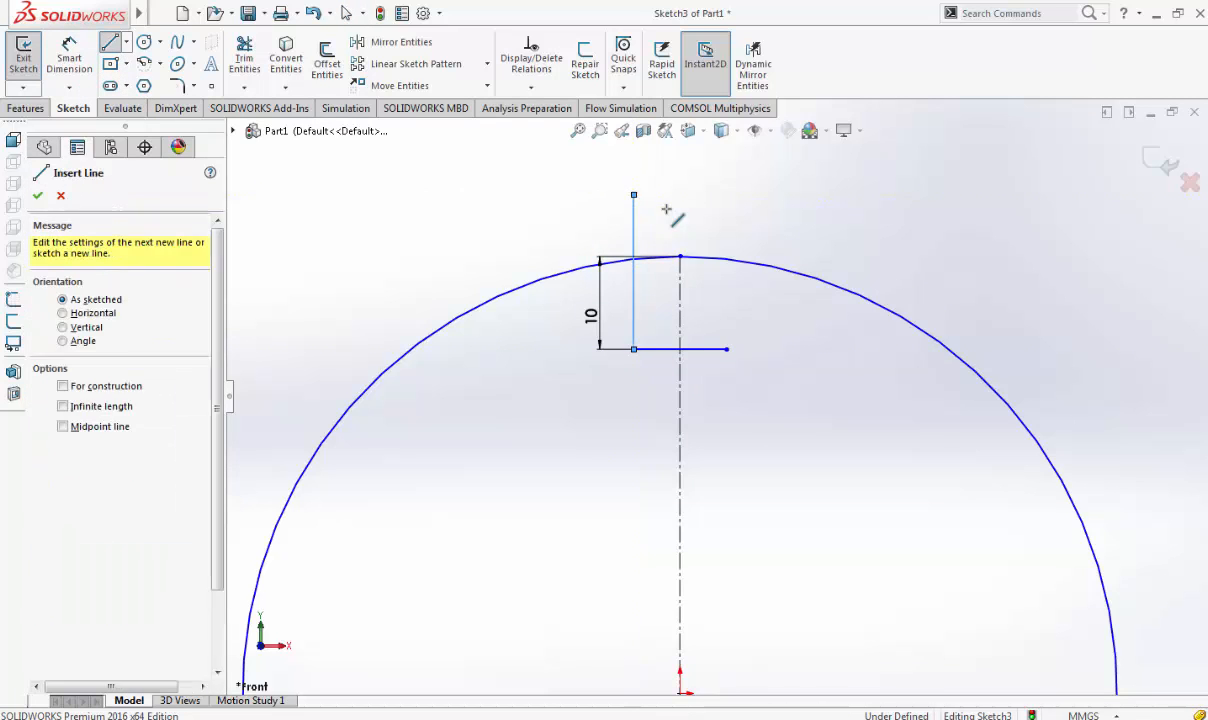
{"action": "key", "text": "Escape"}
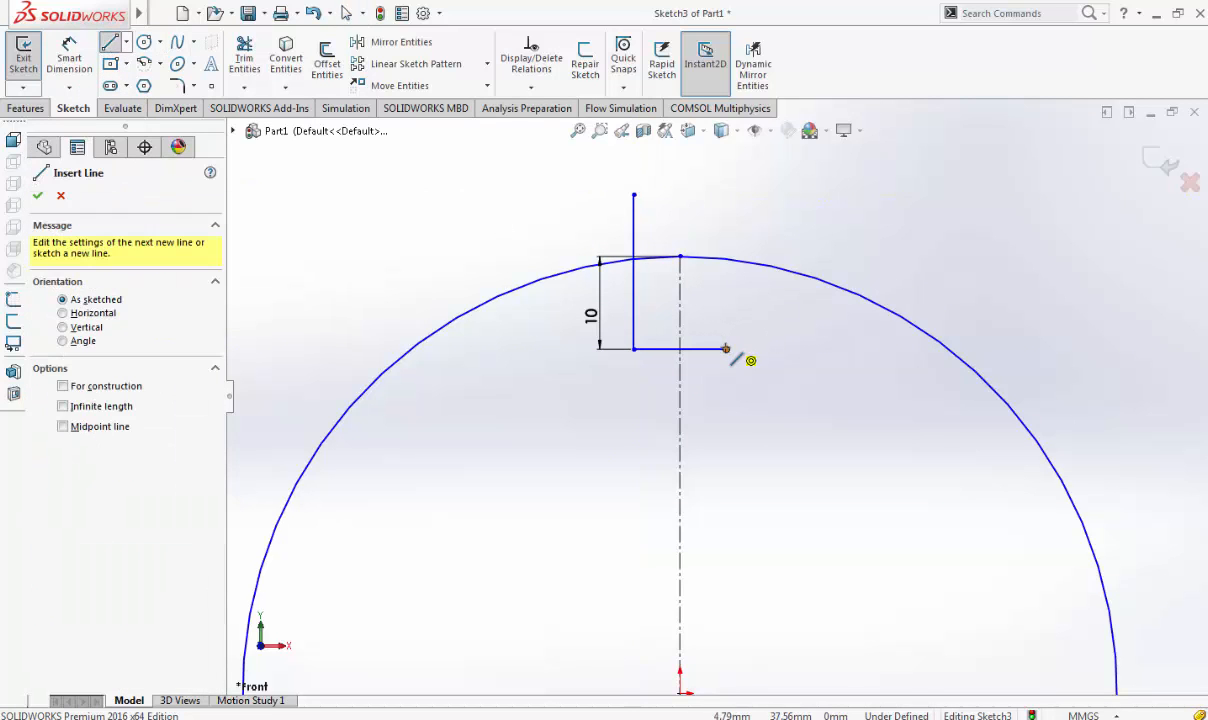
{"action": "mouse_move", "coordinate": [727, 349]}
{"action": "left_mouse_down"}
{"action": "mouse_move", "coordinate": [727, 206]}
{"action": "mouse_move", "coordinate": [710, 274]}
{"action": "left_mouse_up"}
{"action": "key", "text": "Escape"}
Trim the side line ends above the circle and the circle's arc across the slot opening
{"action": "left_click", "coordinate": [244, 57]}
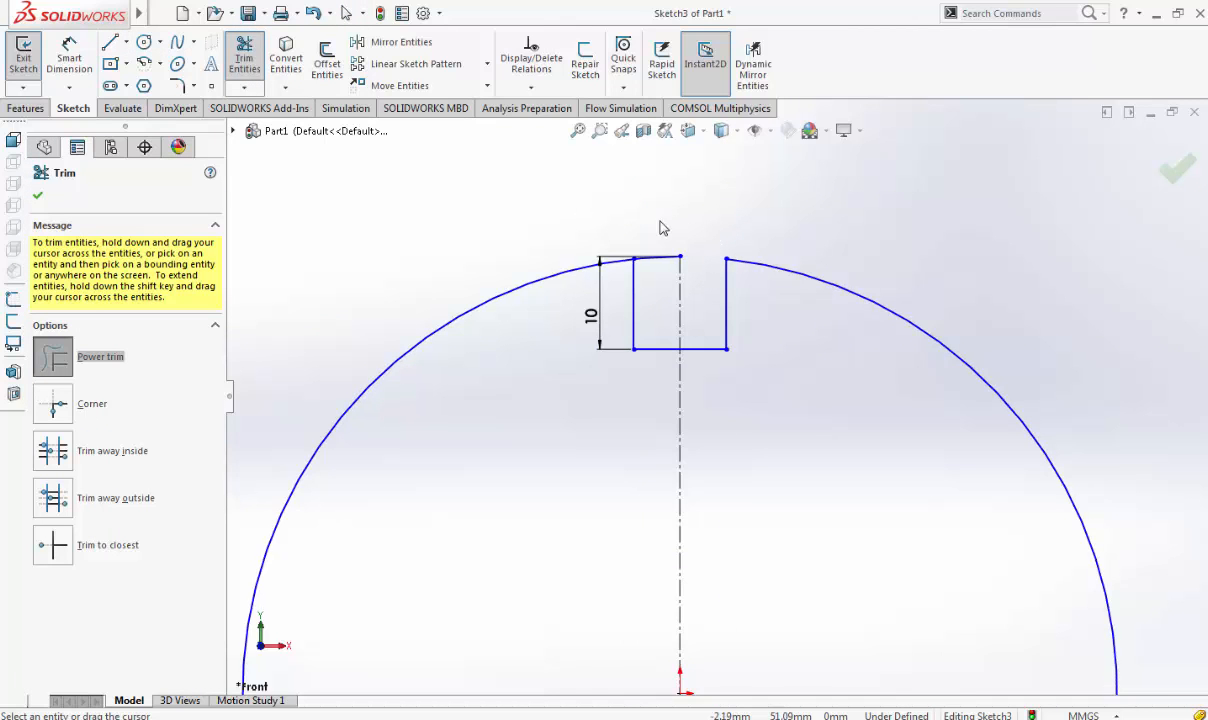
{"action": "left_click_drag", "start_coordinate": [661, 222], "coordinate": [666, 278]}
{"action": "key", "text": "Escape"}
Circular-pattern the slot's two side lines and base about the origin, with 4 equally spaced instances over 360 degrees, excluding the circle's arc
{"action": "scroll", "coordinate": [720, 412], "scroll_direction": "up", "scroll_amount": 5}
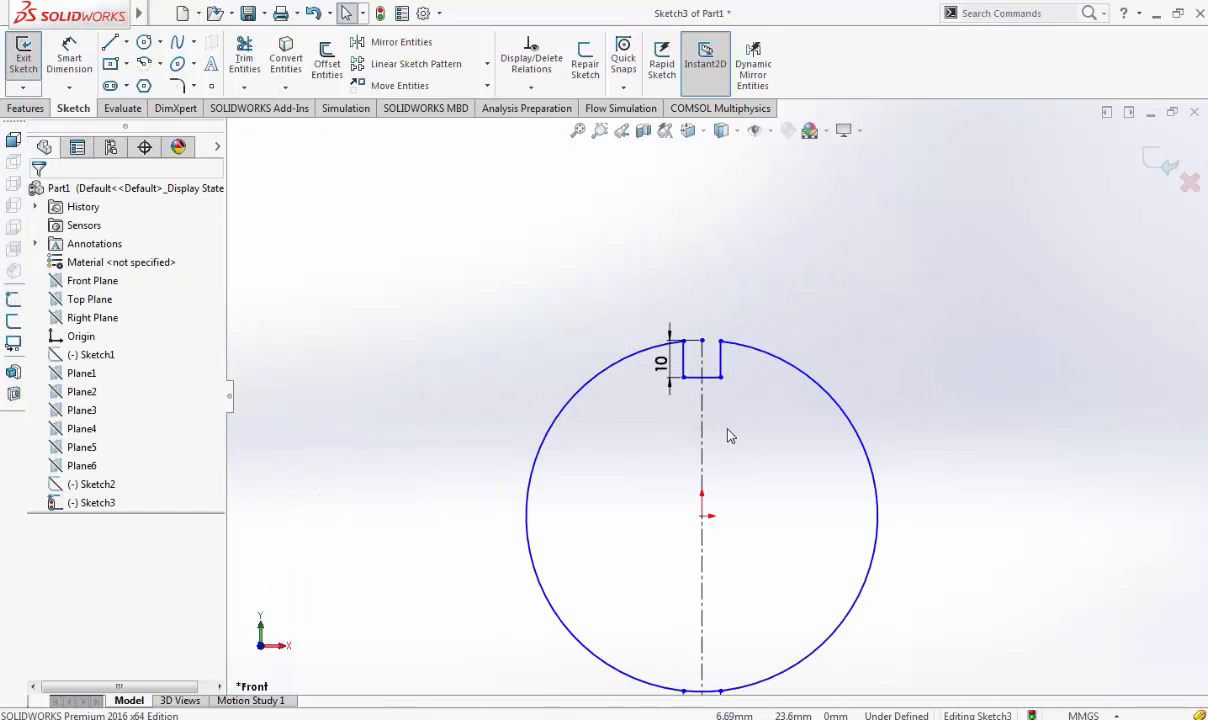
{"action": "scroll", "coordinate": [708, 392], "scroll_direction": "down", "scroll_amount": 1}
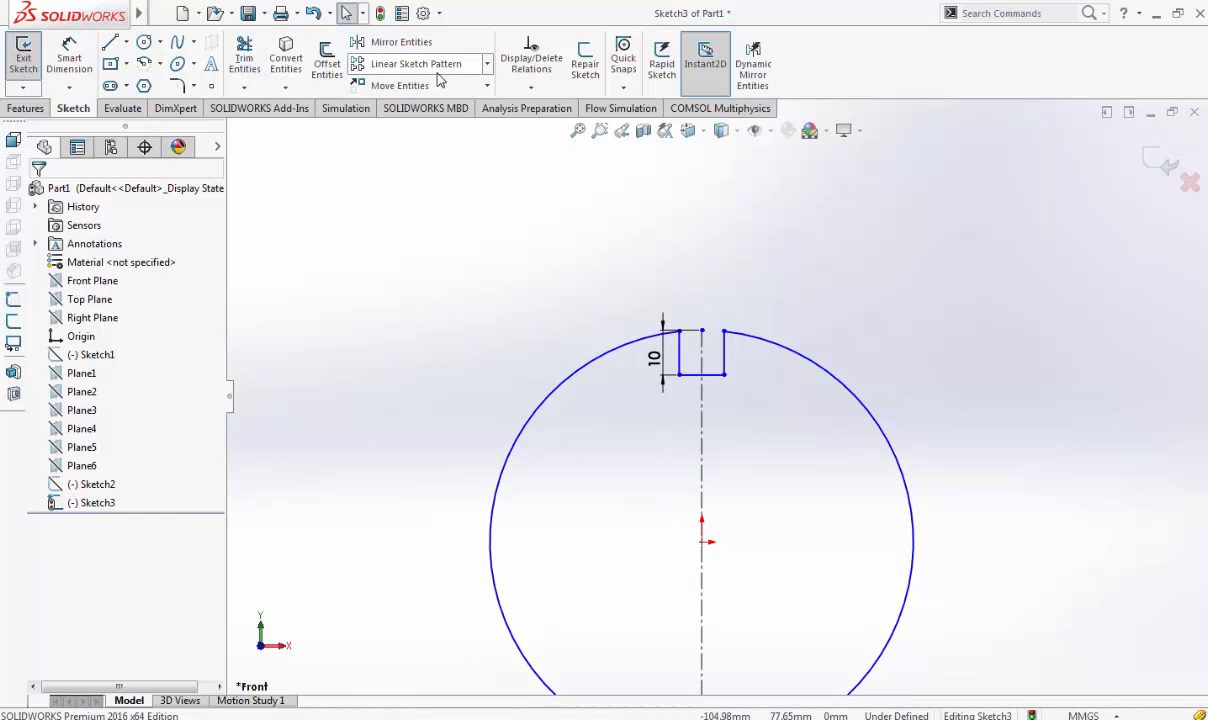
{"action": "left_click", "coordinate": [487, 64]}
{"action": "left_click", "coordinate": [470, 107]}
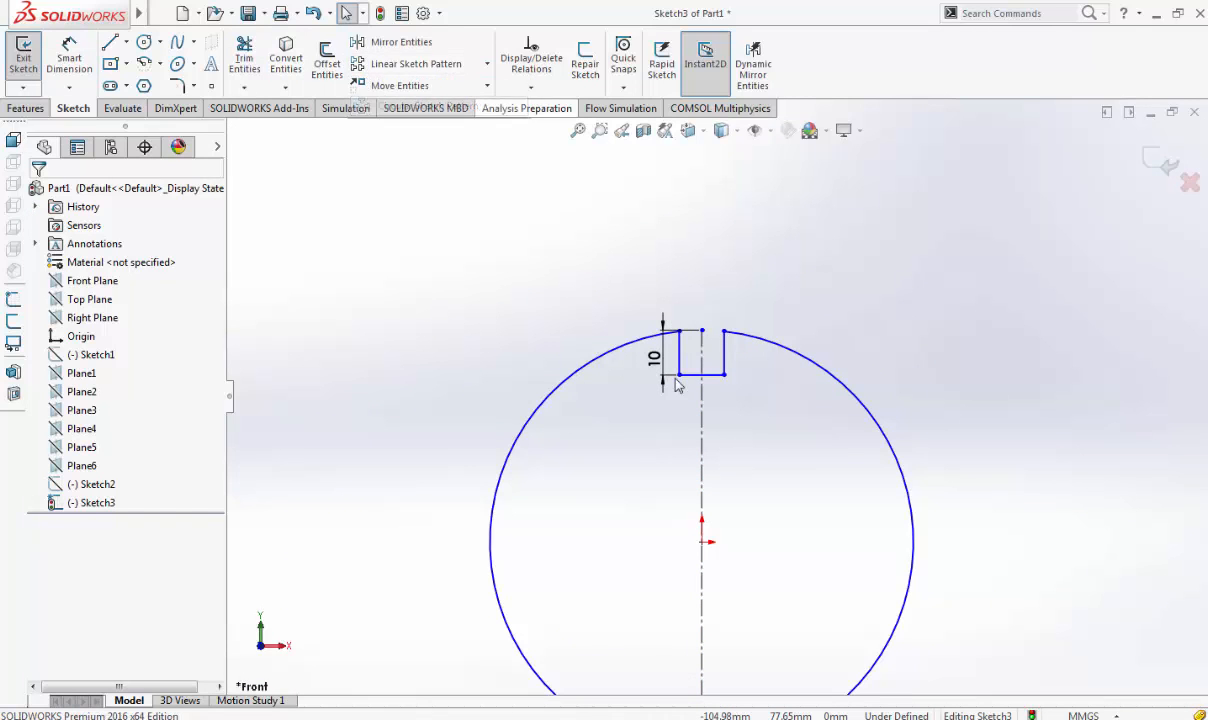
{"action": "left_click", "coordinate": [596, 370]}
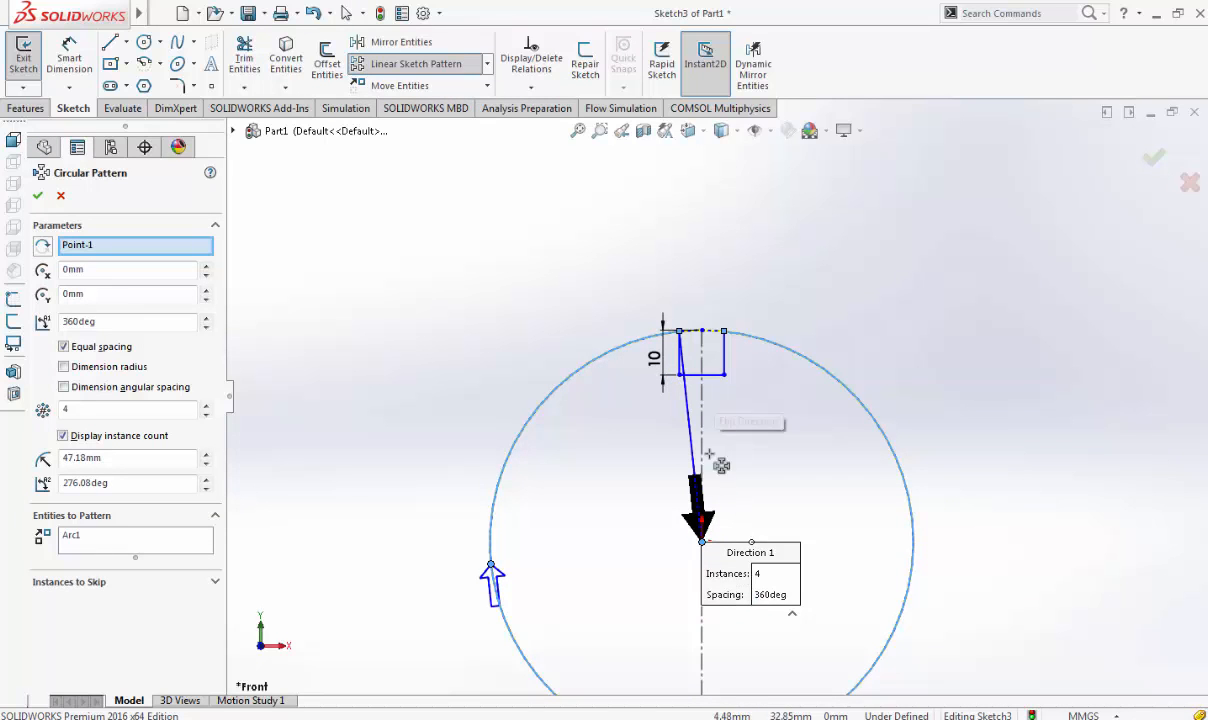
{"action": "scroll", "coordinate": [720, 570], "scroll_direction": "down", "scroll_amount": 2}
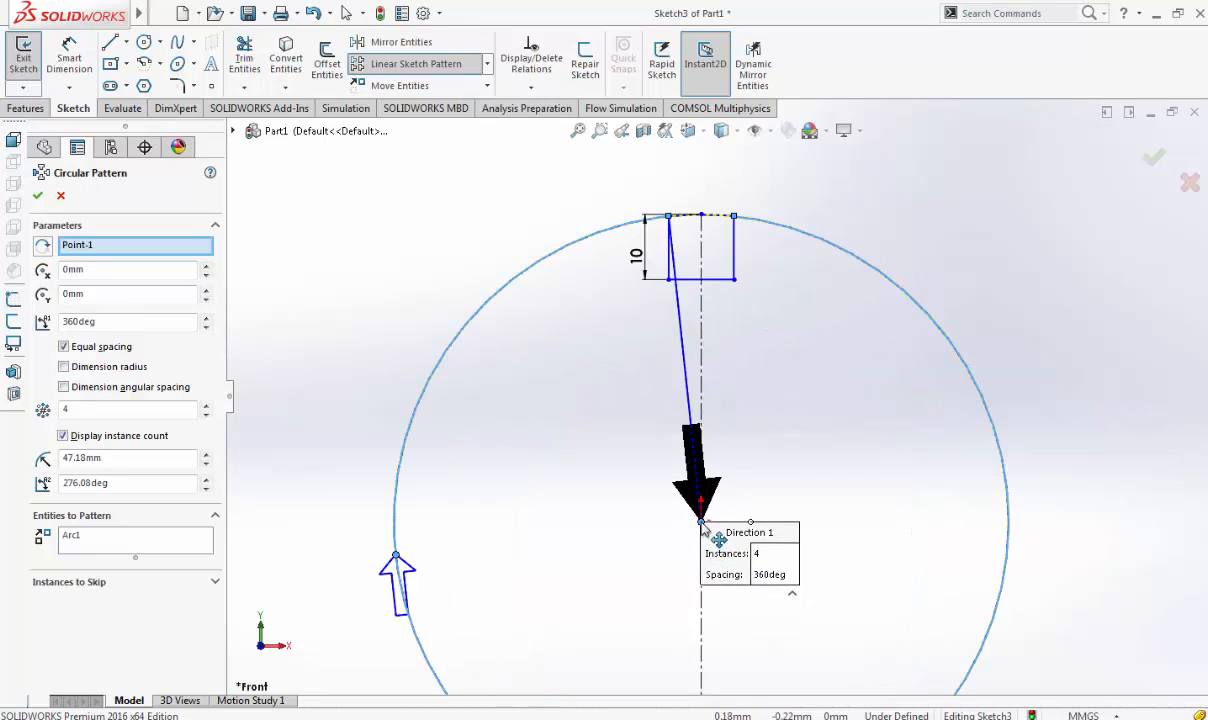
{"action": "scroll", "coordinate": [801, 386], "scroll_direction": "up", "scroll_amount": 2}
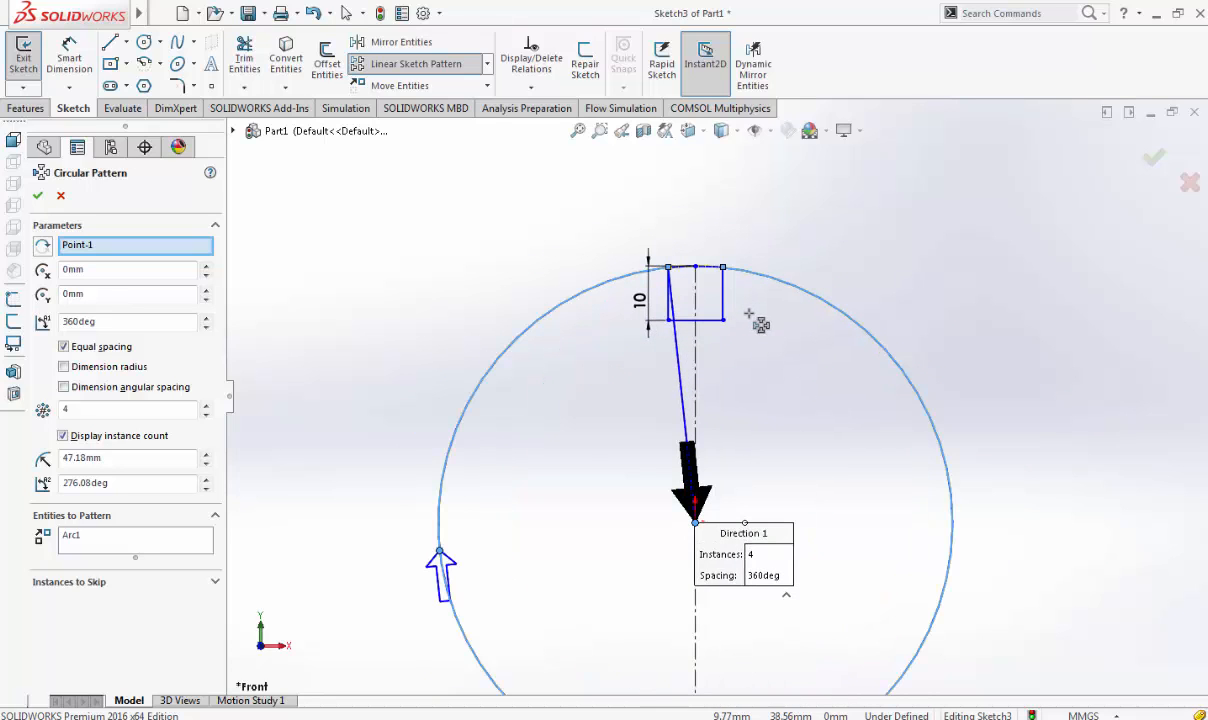
{"action": "left_click", "coordinate": [86, 541]}
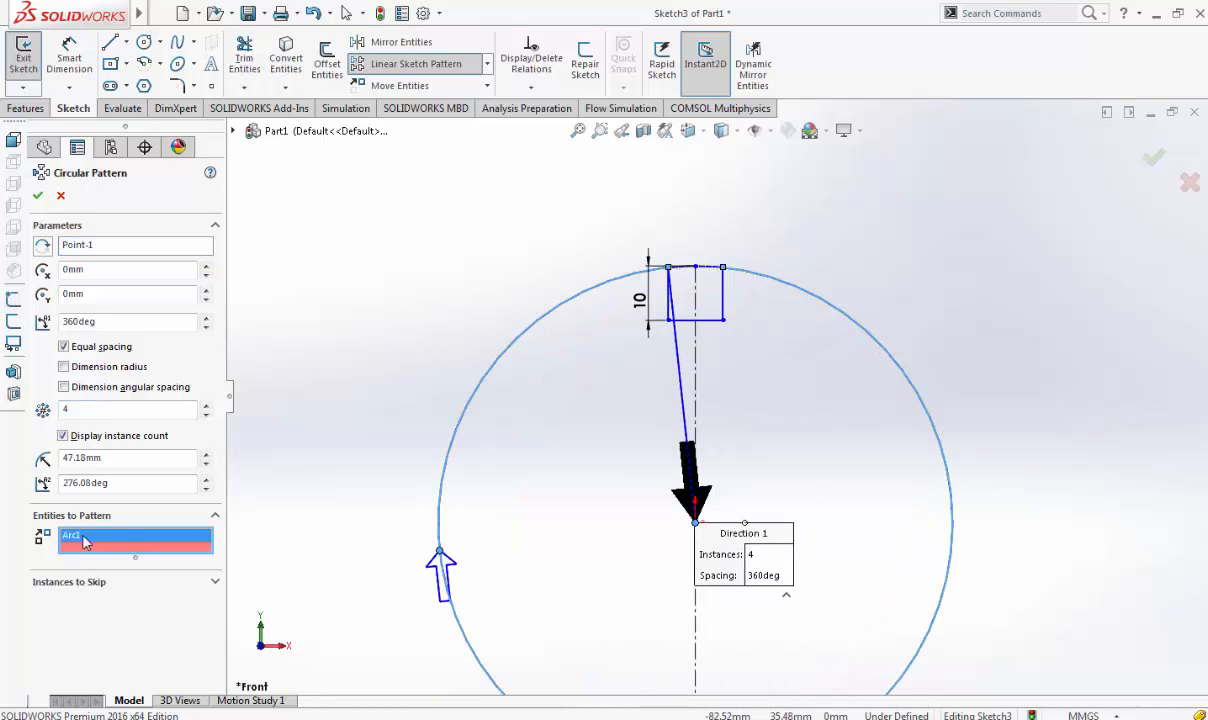
{"action": "key", "text": "Delete"}
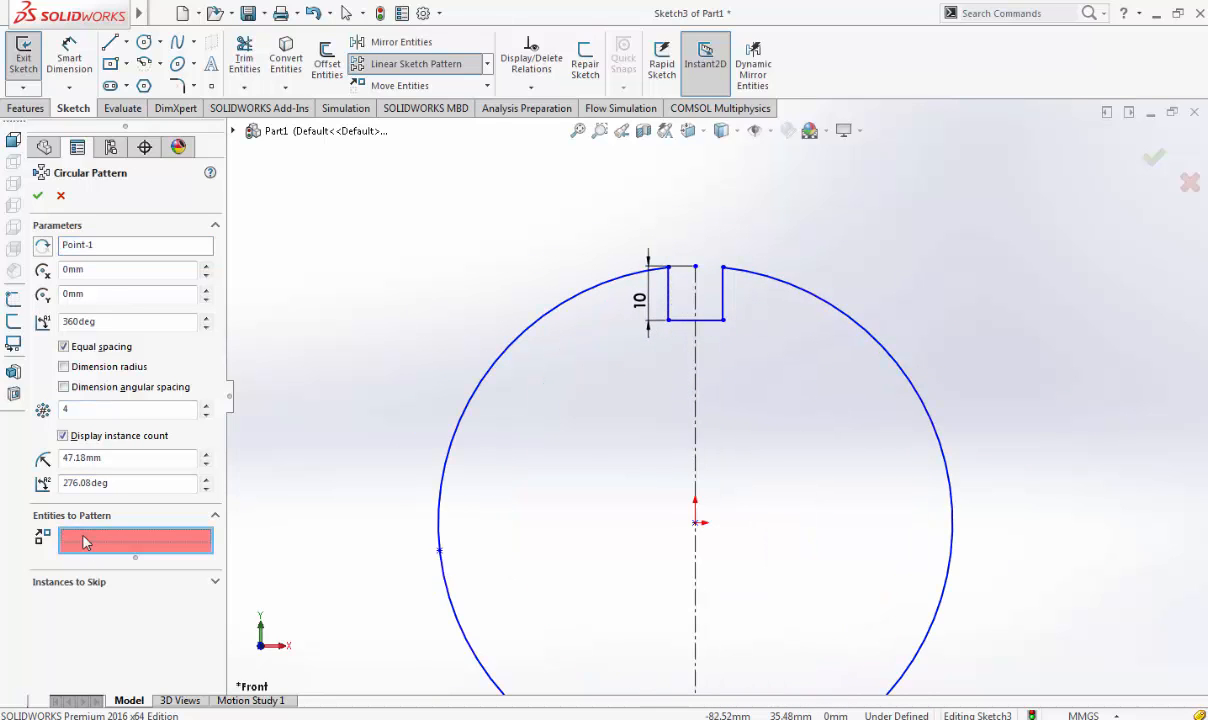
{"action": "left_click", "coordinate": [668, 293]}
{"action": "left_click", "coordinate": [686, 321]}
{"action": "left_click", "coordinate": [724, 306]}
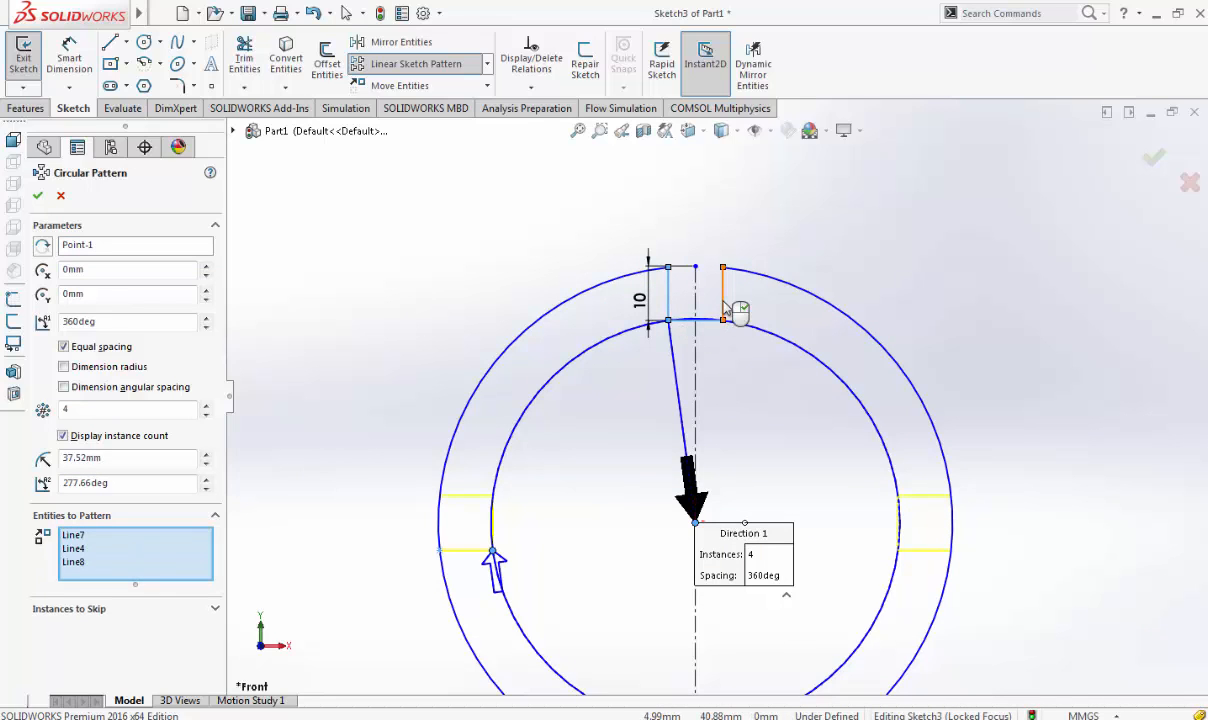
{"action": "left_click", "coordinate": [1155, 160]}
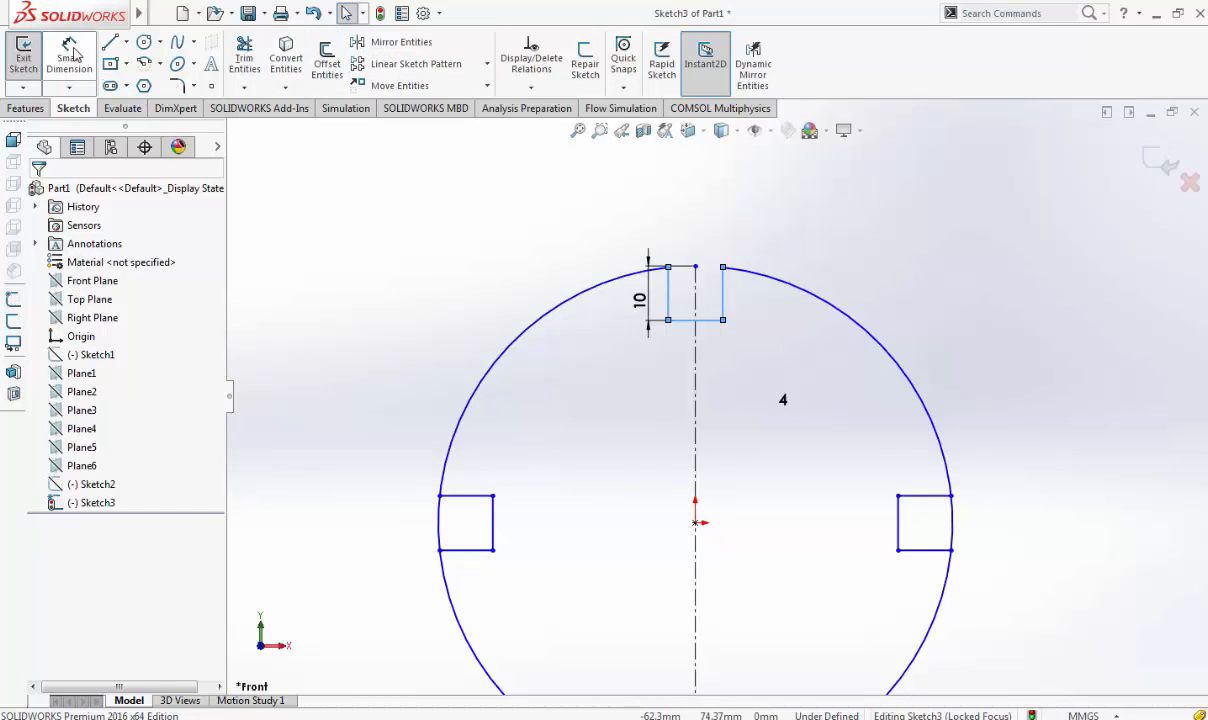
Trim away the circle's arcs across the openings of the left, right and bottom slots
{"action": "left_click_drag", "start_coordinate": [404, 499], "coordinate": [454, 517]}
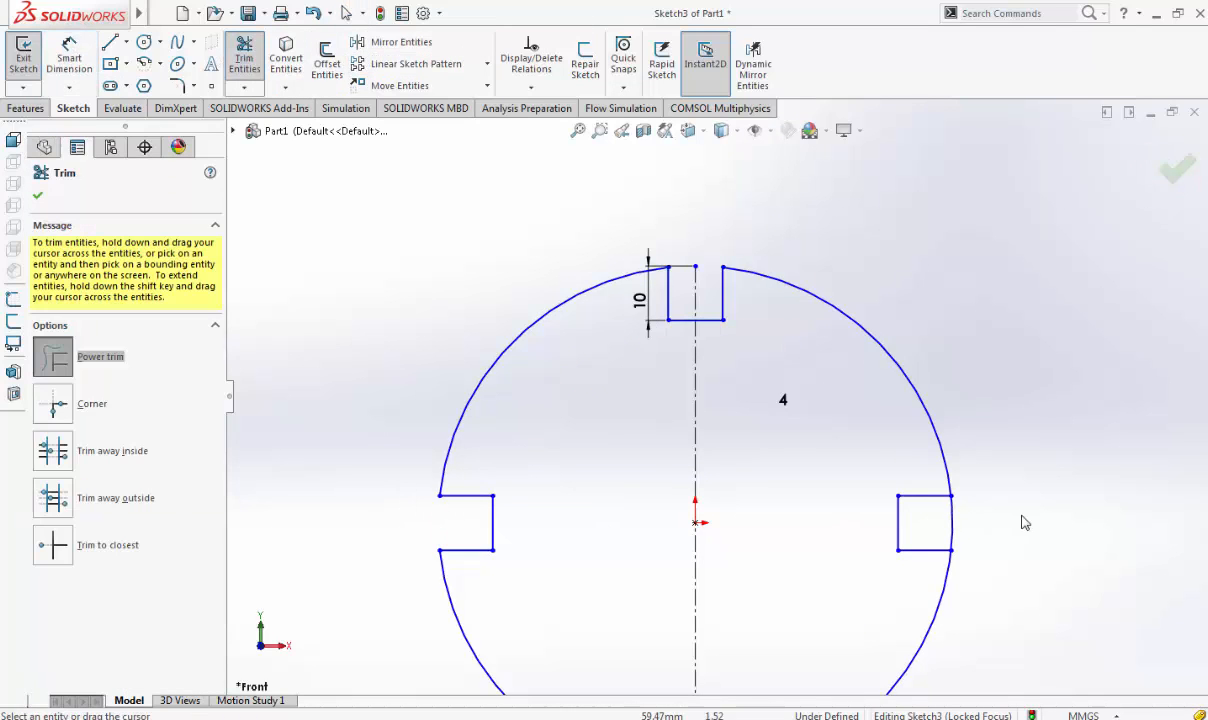
{"action": "left_click_drag", "start_coordinate": [1020, 519], "coordinate": [930, 528]}
{"action": "scroll", "coordinate": [796, 591], "scroll_direction": "up", "scroll_amount": 3}
{"action": "scroll", "coordinate": [796, 591], "scroll_direction": "down", "scroll_amount": 3}
{"action": "mouse_move", "coordinate": [580, 625]}
{"action": "left_mouse_down"}
{"action": "mouse_move", "coordinate": [623, 627]}
{"action": "mouse_move", "coordinate": [642, 590]}
{"action": "mouse_move", "coordinate": [621, 591]}
{"action": "left_mouse_up"}
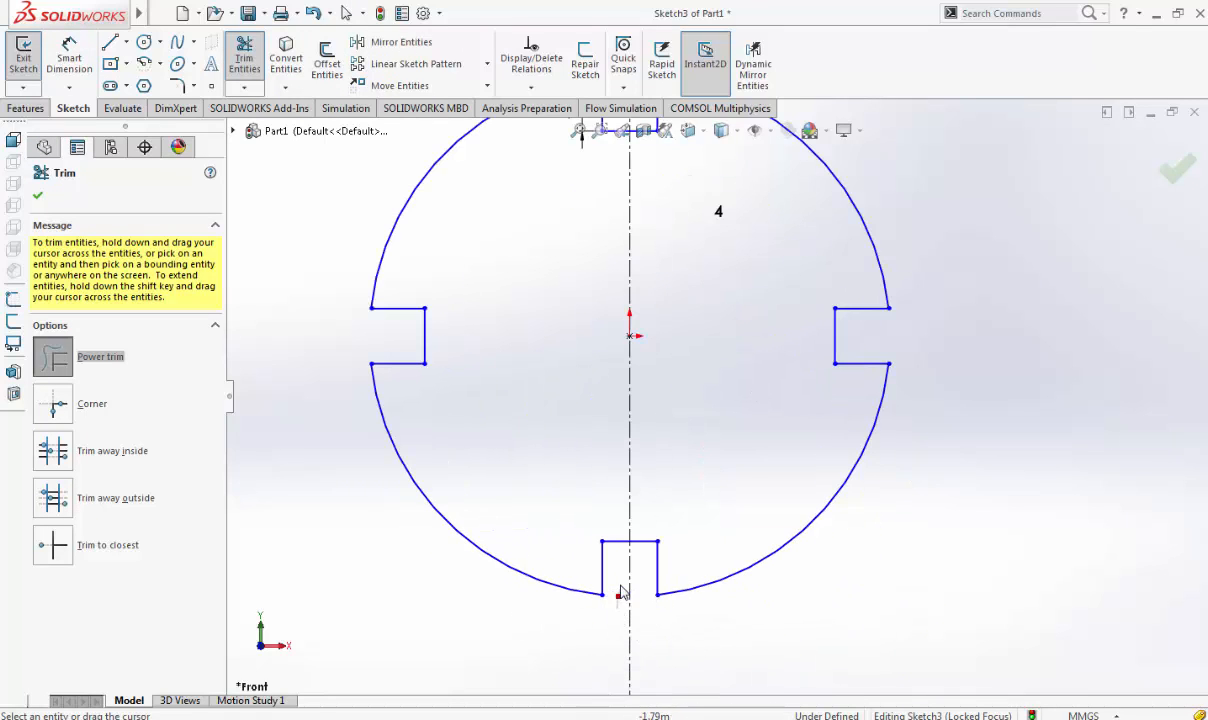
{"action": "key", "text": "Escape"}
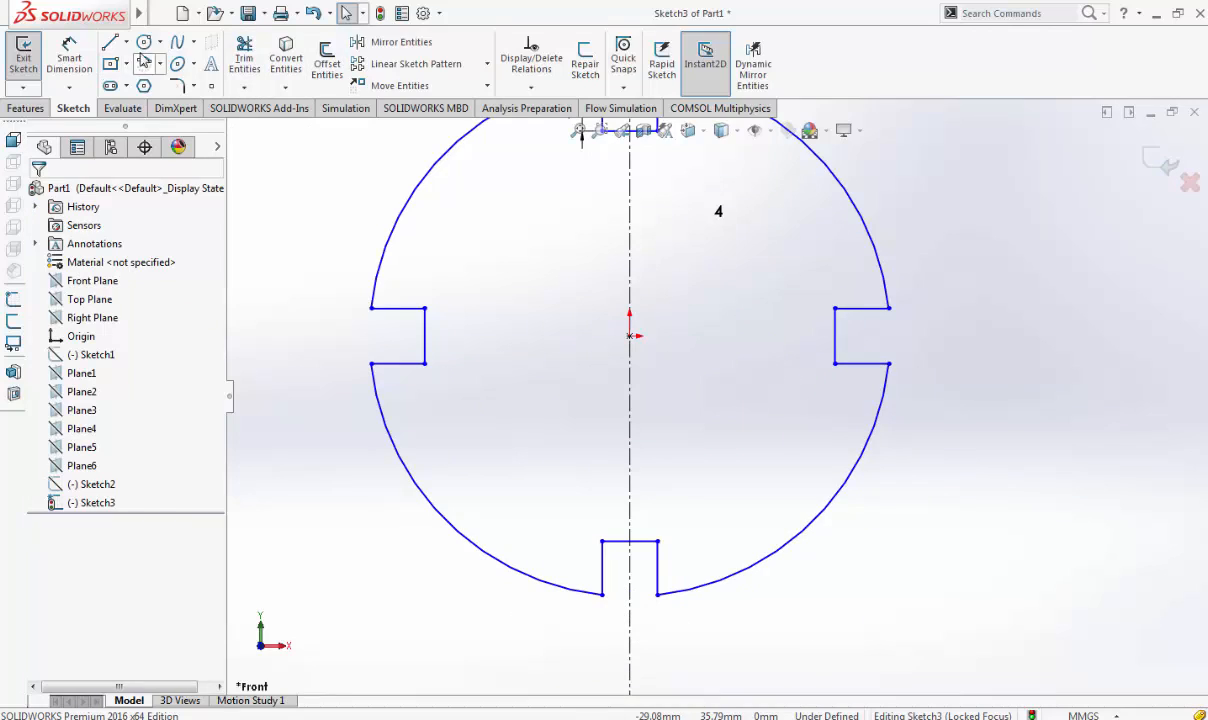
{"action": "left_click", "coordinate": [144, 44]}
{"action": "scroll", "coordinate": [672, 336], "scroll_direction": "up", "scroll_amount": 3}
{"action": "key", "text": "Escape"}
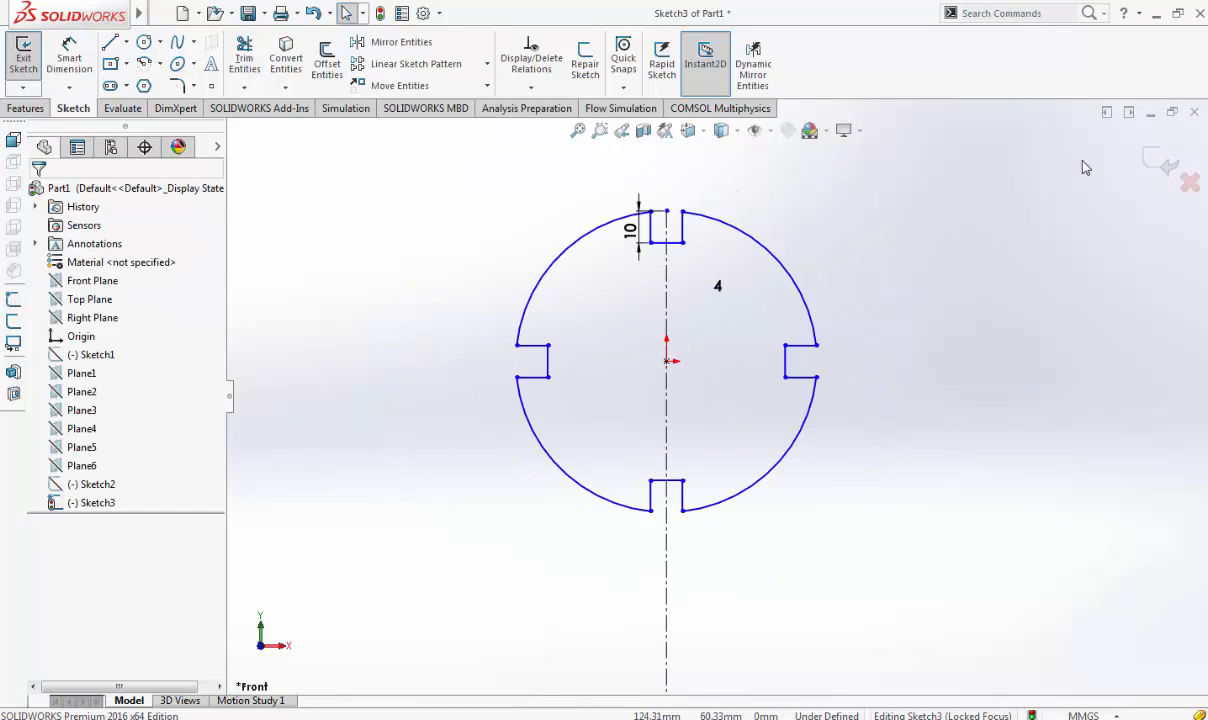
Exit Sketch3 and show Sketch1 and Sketch2 together with it
{"action": "left_click", "coordinate": [1158, 160]}
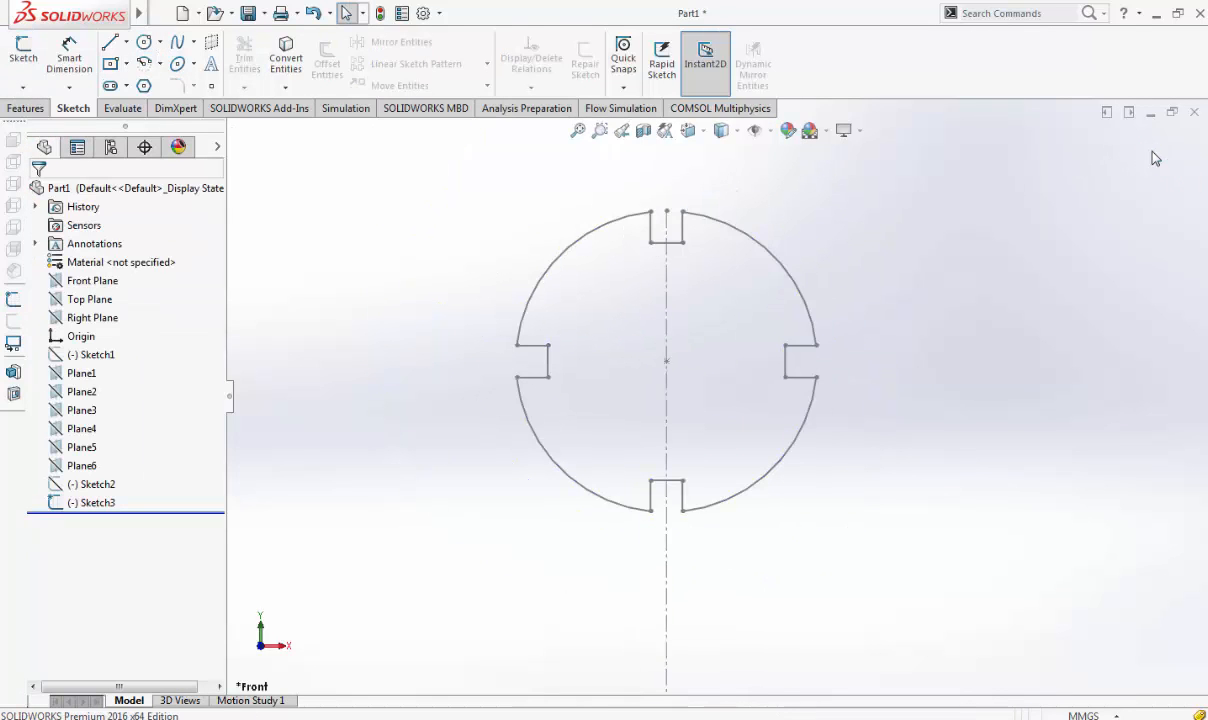
{"action": "left_click", "coordinate": [88, 354]}
{"action": "left_click", "coordinate": [89, 334]}
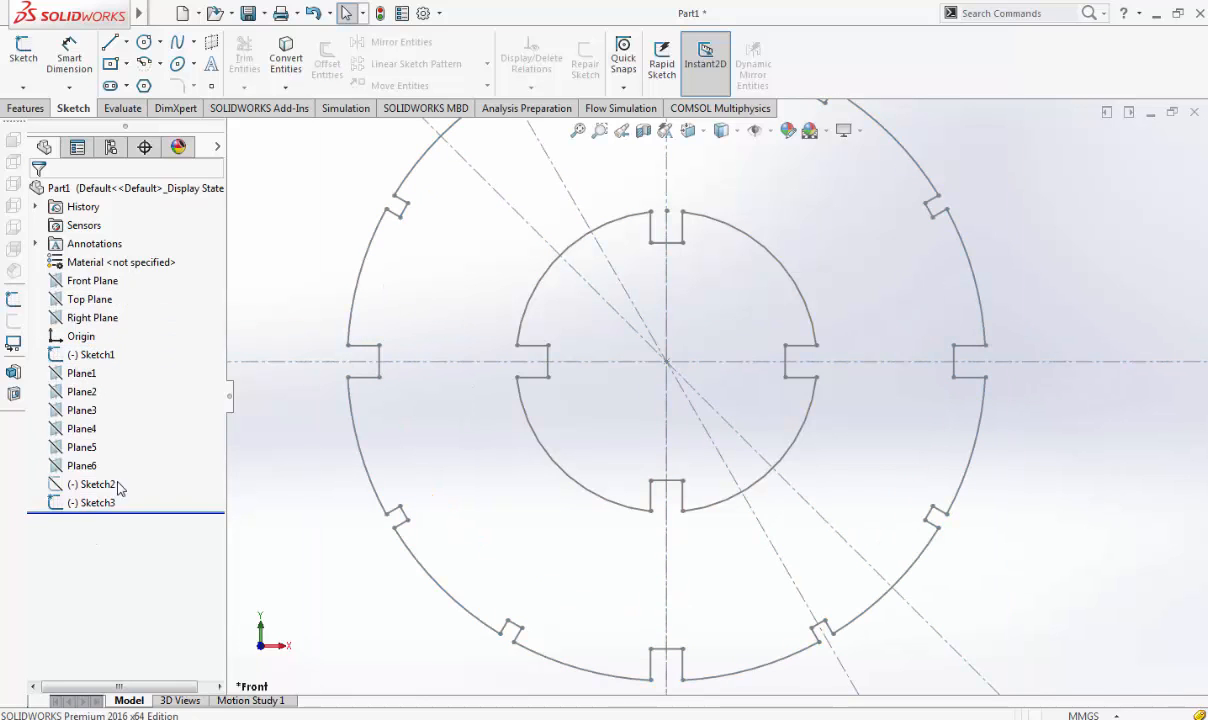
{"action": "left_click", "coordinate": [86, 485]}
{"action": "left_click", "coordinate": [101, 461]}
{"action": "scroll", "coordinate": [590, 453], "scroll_direction": "up", "scroll_amount": 6}
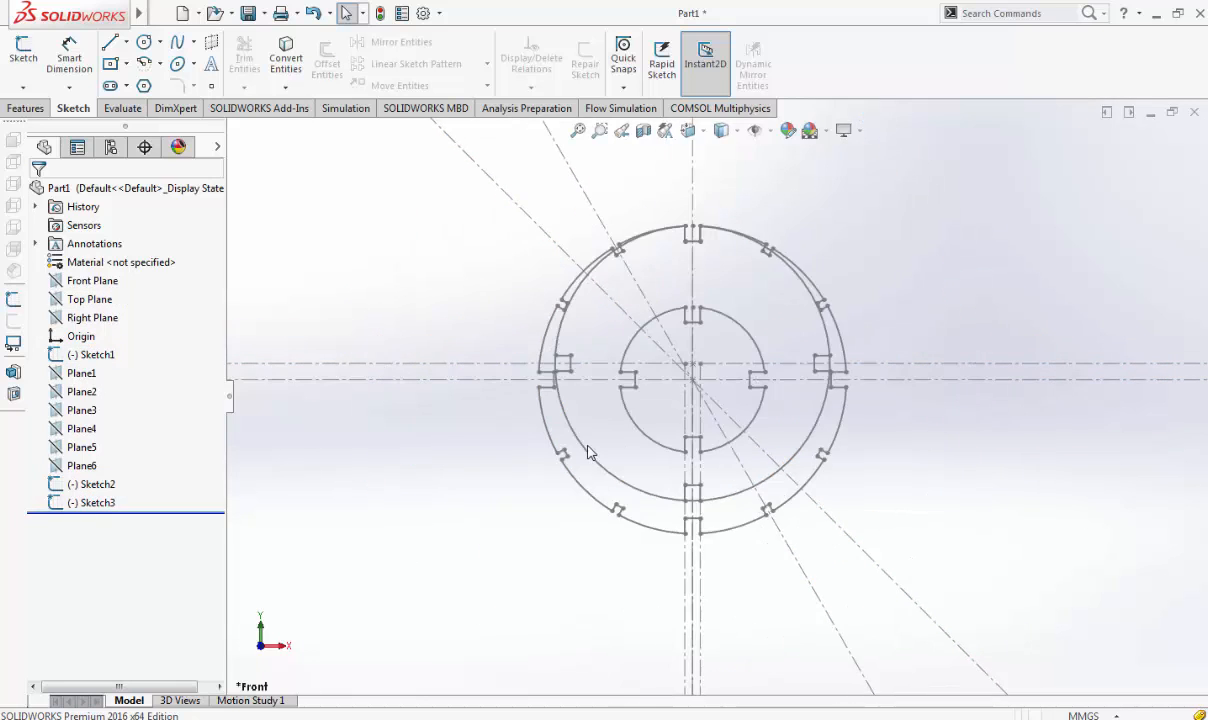
Copy Sketch3 and paste it onto Plane6
{"action": "mouse_move", "coordinate": [626, 453]}
{"action": "middle_mouse_down"}
{"action": "mouse_move", "coordinate": [752, 456]}
{"action": "mouse_move", "coordinate": [627, 461]}
{"action": "middle_mouse_up"}
{"action": "scroll", "coordinate": [674, 376], "scroll_direction": "down", "scroll_amount": 5}
{"action": "mouse_move", "coordinate": [682, 339]}
{"action": "middle_mouse_down"}
{"action": "mouse_move", "coordinate": [712, 364]}
{"action": "mouse_move", "coordinate": [772, 366]}
{"action": "mouse_move", "coordinate": [594, 333]}
{"action": "middle_mouse_up"}
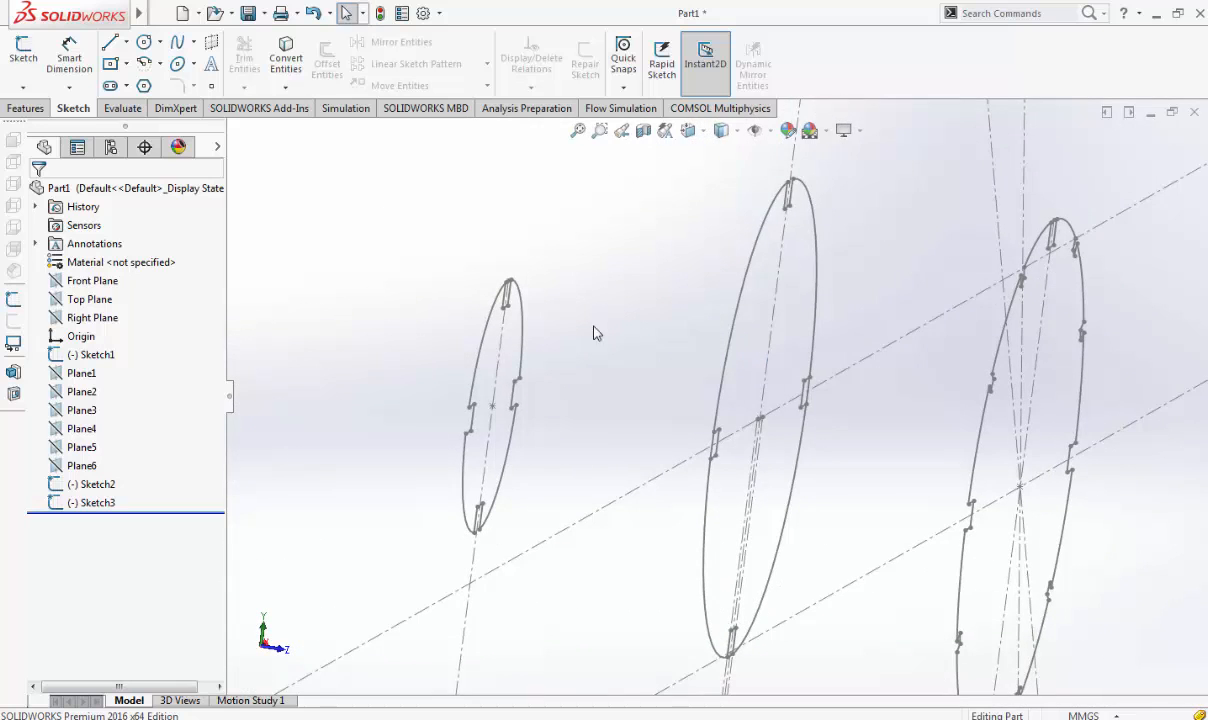
{"action": "left_click", "coordinate": [524, 316]}
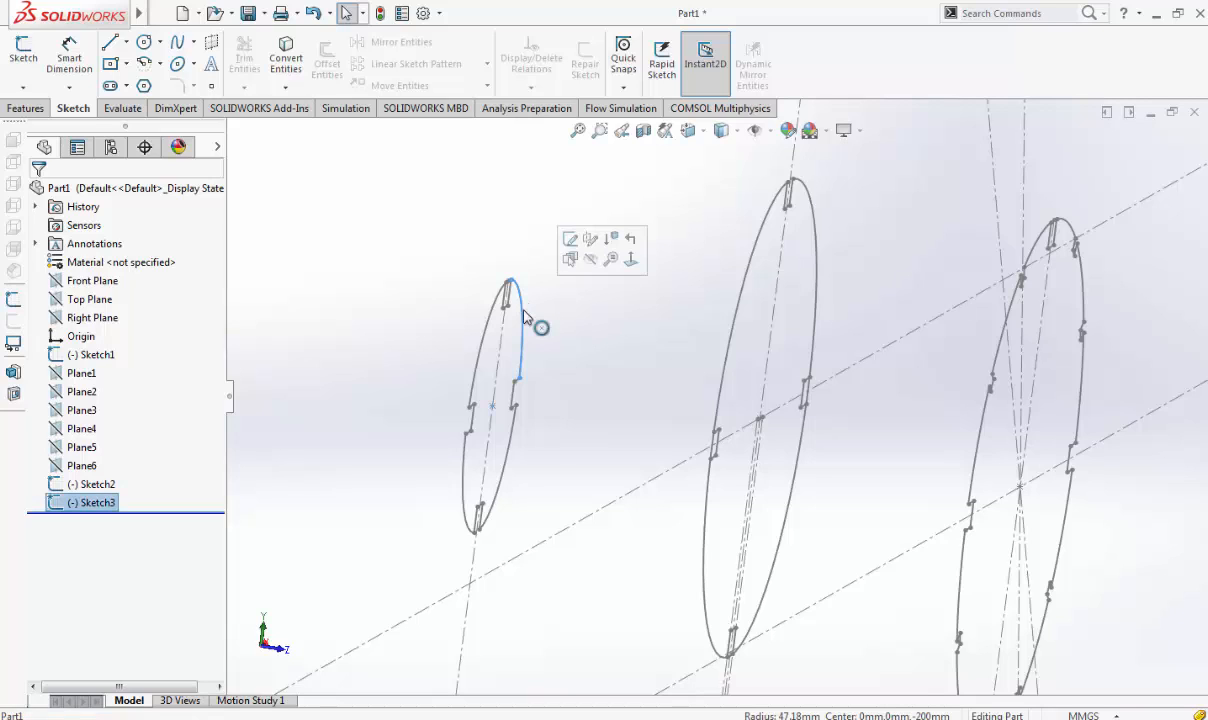
{"action": "left_click", "coordinate": [335, 316]}
{"action": "left_click", "coordinate": [93, 504]}
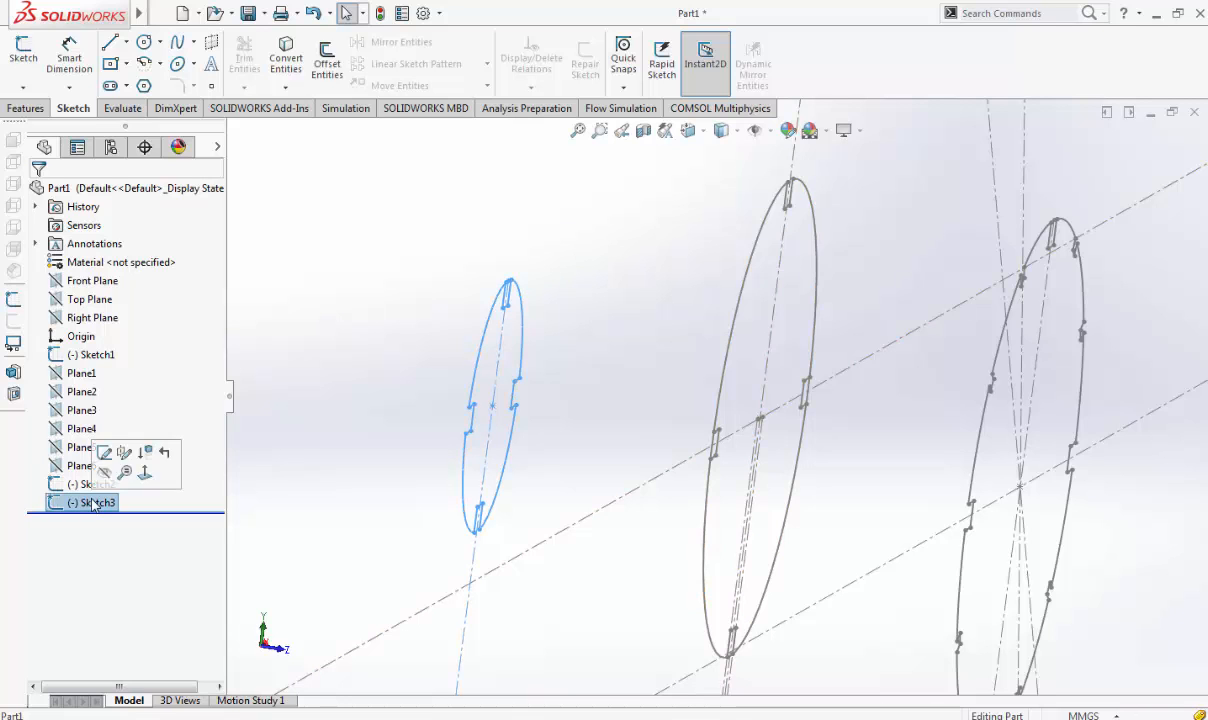
{"action": "left_click", "coordinate": [83, 469]}
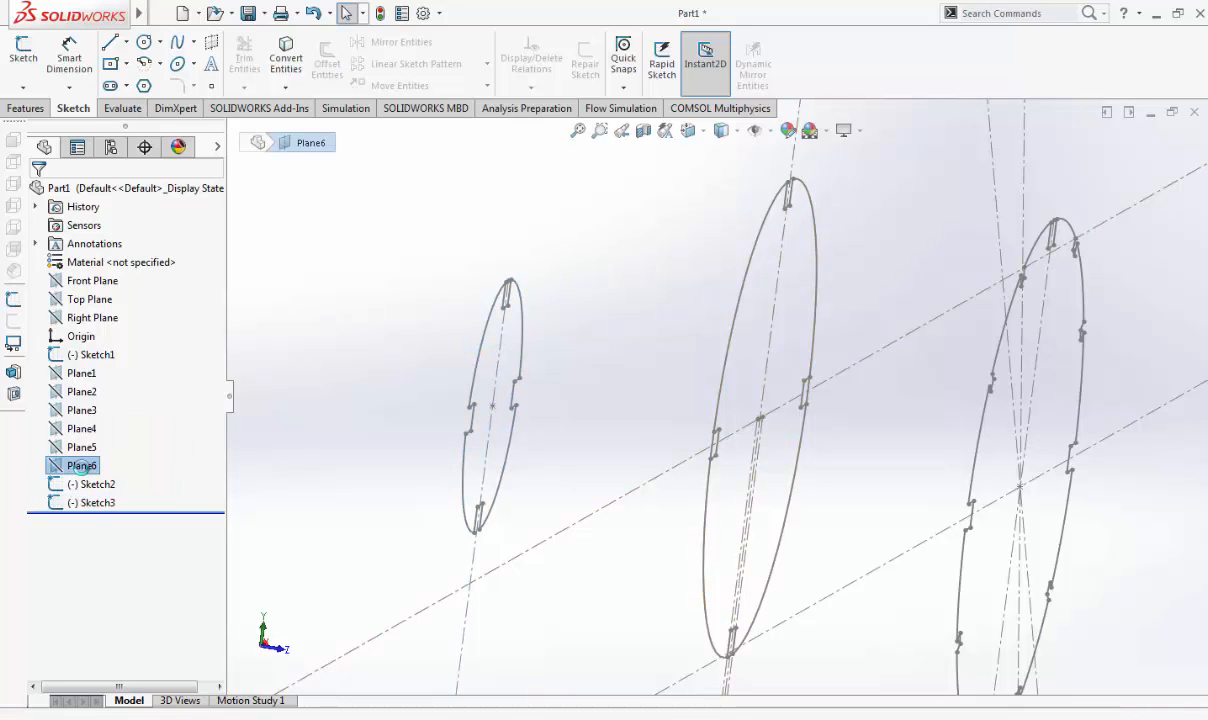
{"action": "key", "text": "ctrl+v"}
{"action": "scroll", "coordinate": [407, 461], "scroll_direction": "up", "scroll_amount": 5}
{"action": "scroll", "coordinate": [407, 461], "scroll_direction": "up", "scroll_amount": 3}
{"action": "scroll", "coordinate": [537, 432], "scroll_direction": "down", "scroll_amount": 3}
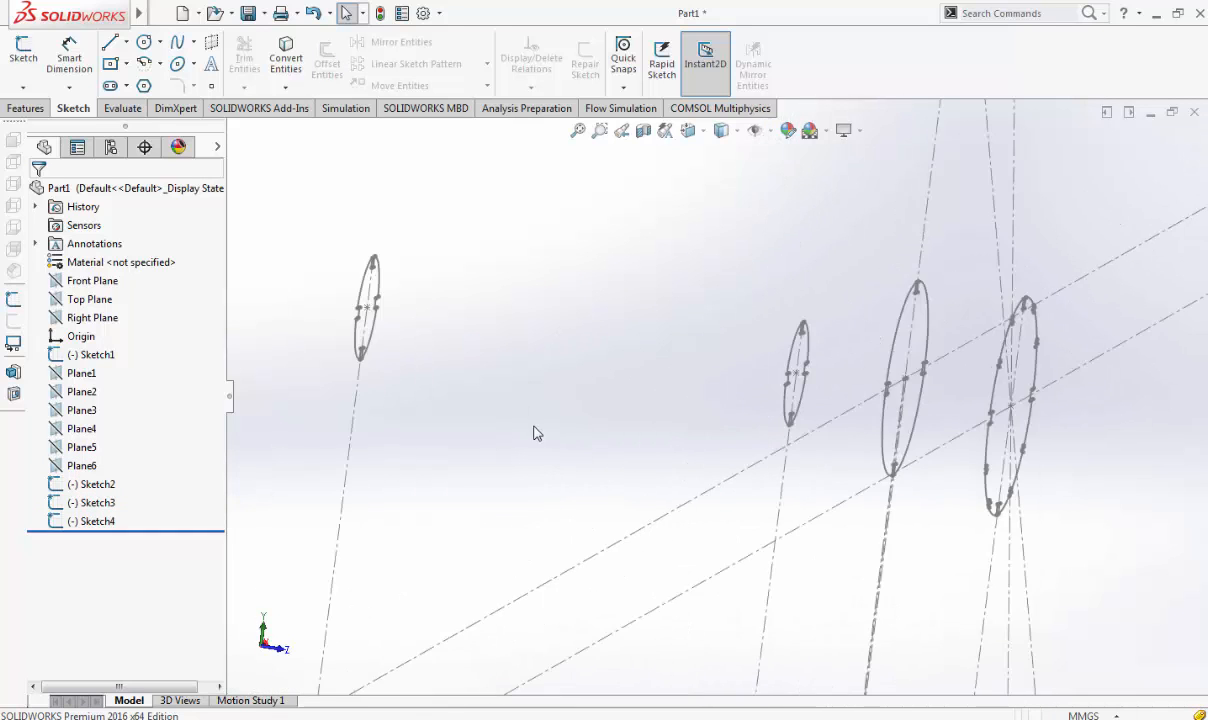
Delete the original Sketch3 and confirm its removal
{"action": "right_click", "coordinate": [97, 502]}
{"action": "left_click", "coordinate": [190, 467]}
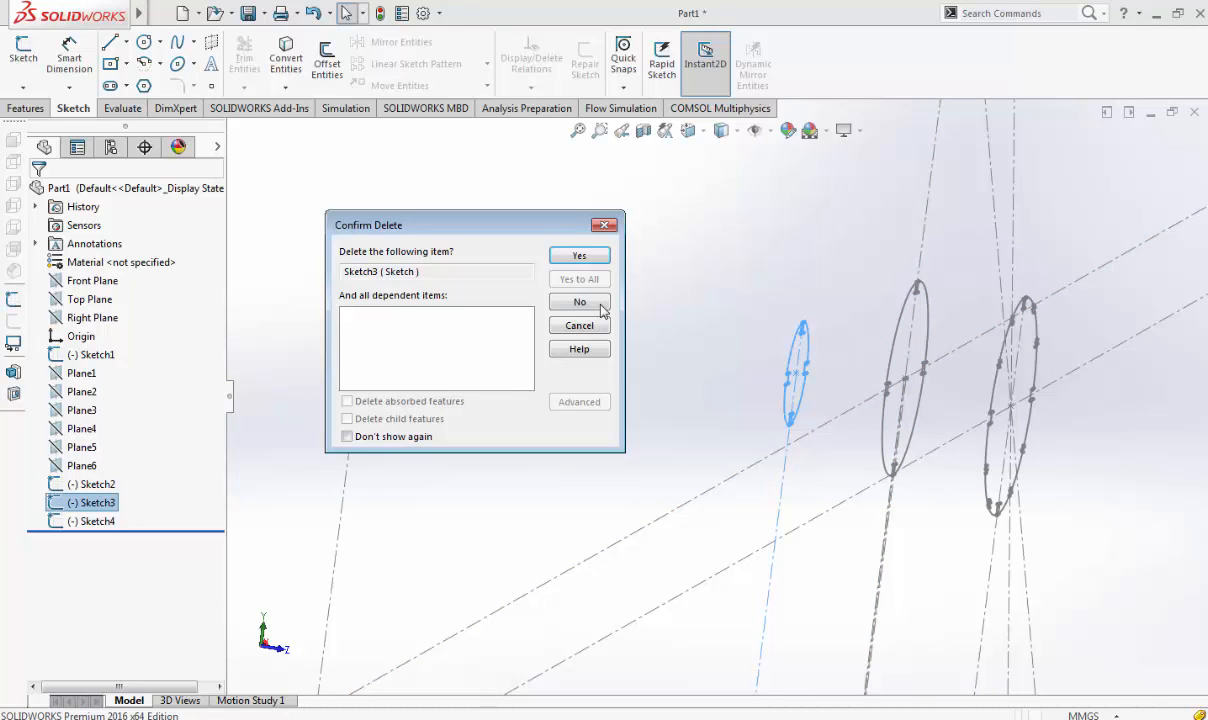
{"action": "left_click", "coordinate": [580, 256]}
Open the pasted Sketch4 for editing and display it in the Front view
{"action": "left_click", "coordinate": [97, 502]}
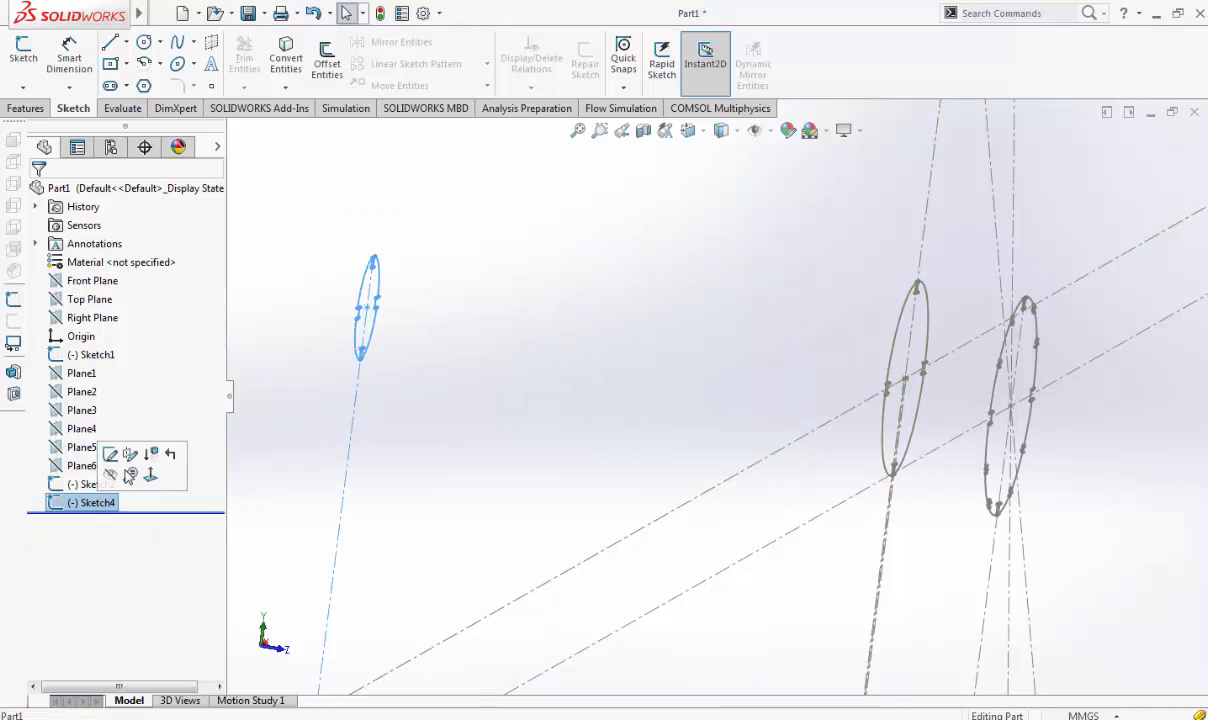
{"action": "left_click", "coordinate": [113, 458]}
{"action": "left_click", "coordinate": [721, 130]}
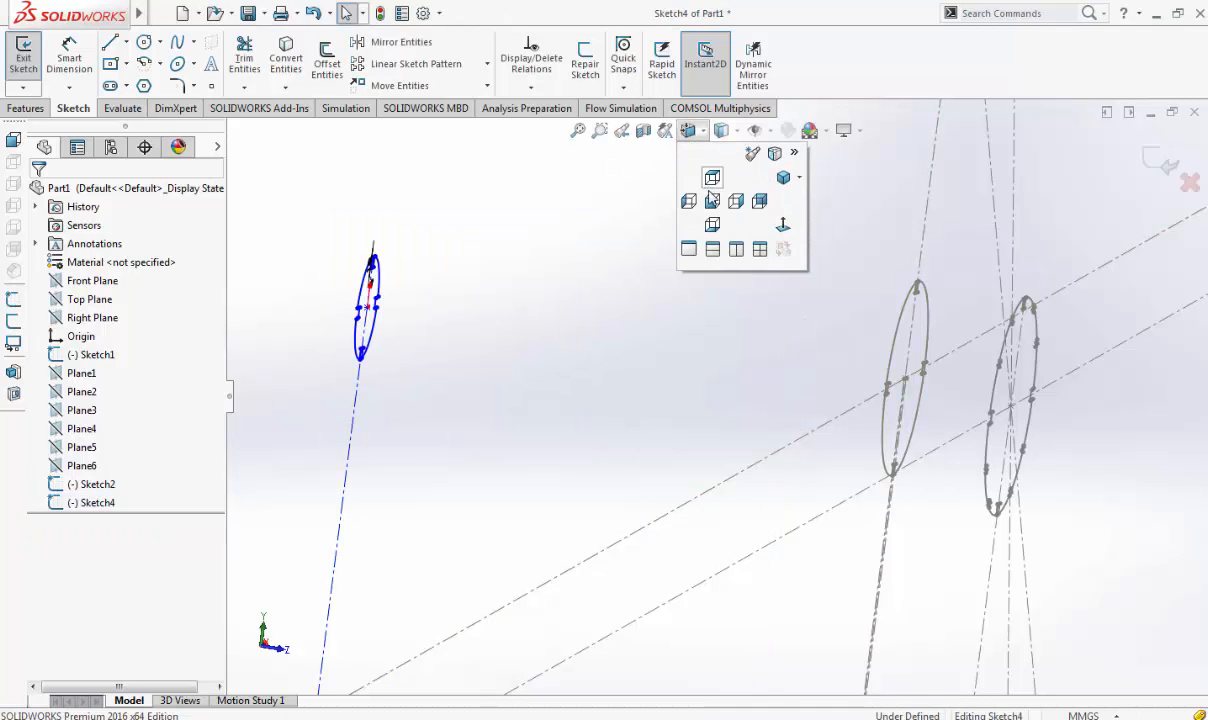
{"action": "left_click", "coordinate": [714, 204]}
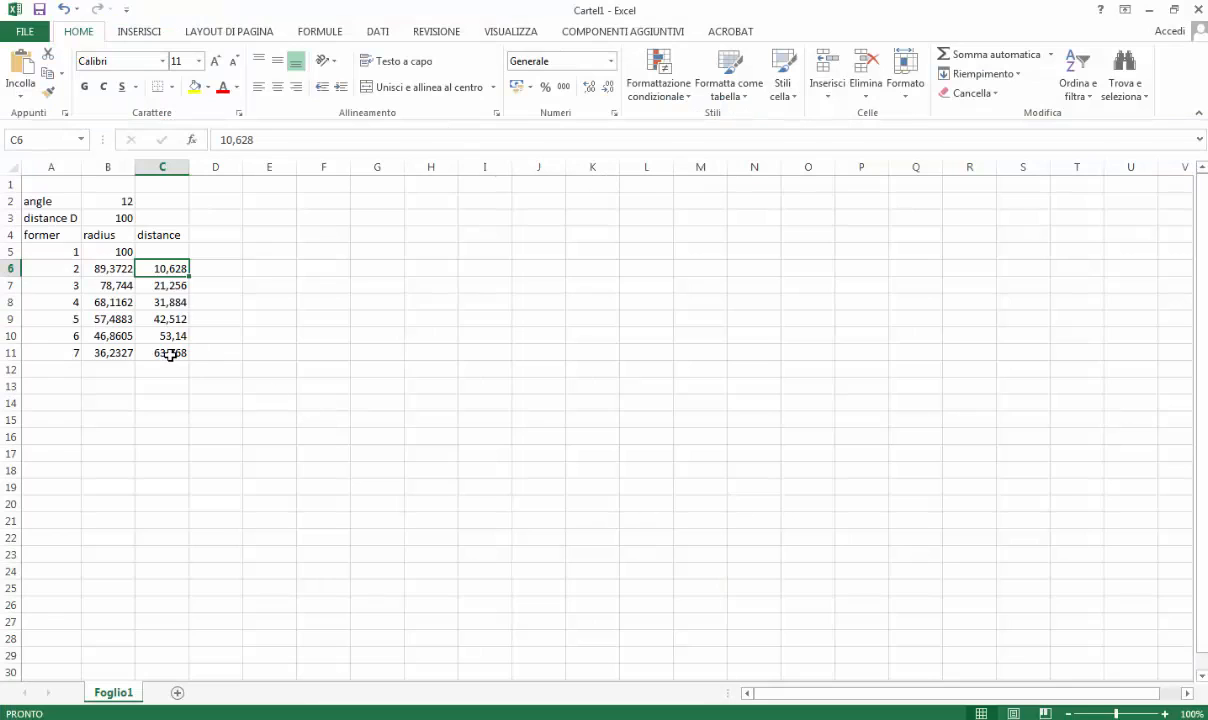
Look up former 7's distance in cell C11 of the Excel sheet and return to the Sketch4 window in SolidWorks
{"action": "left_click", "coordinate": [170, 354]}
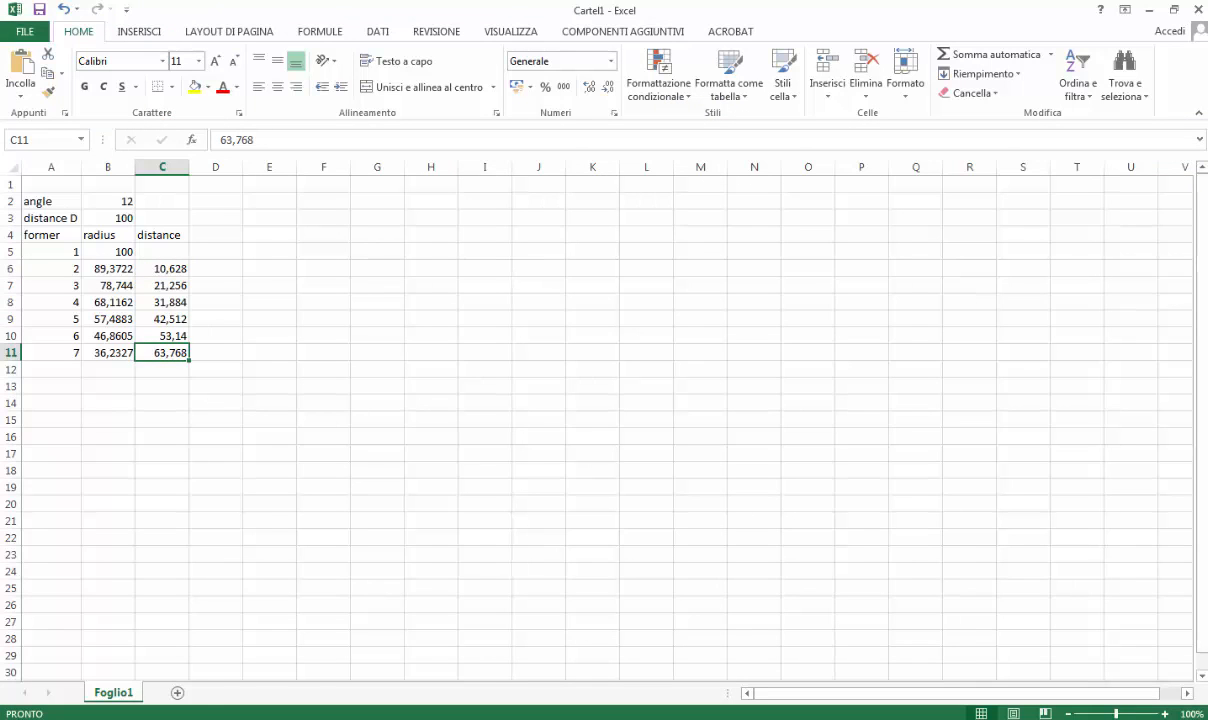
{"action": "left_click", "coordinate": [130, 719]}
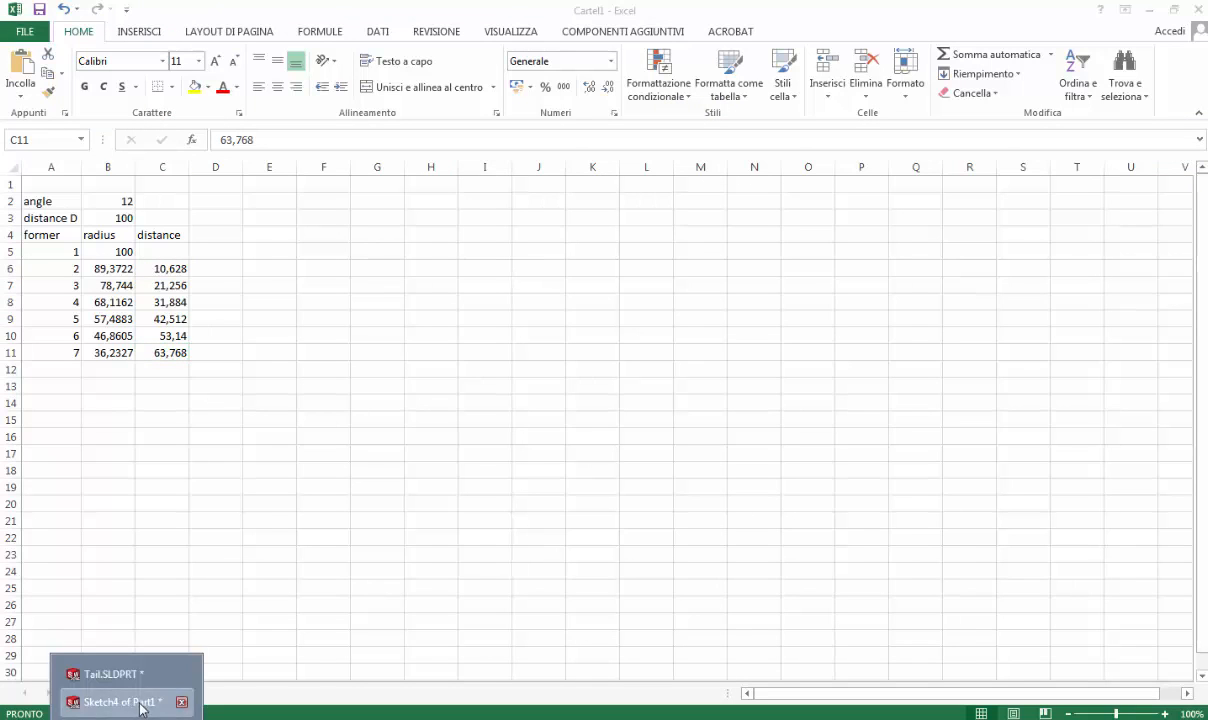
{"action": "left_click", "coordinate": [137, 704]}
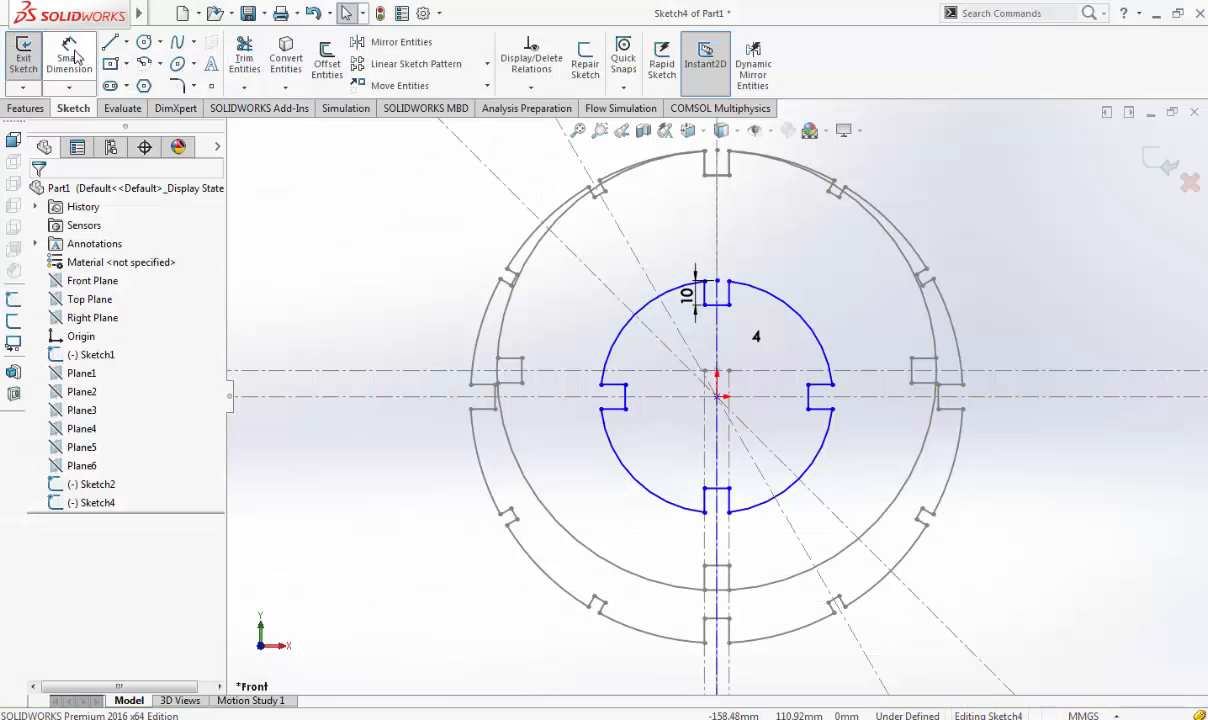
Move all entities of the notched circle vertically with Move Entities, using a Delta Y of 63.728 mm
{"action": "left_click", "coordinate": [399, 85]}
{"action": "left_click_drag", "start_coordinate": [588, 232], "coordinate": [845, 528]}
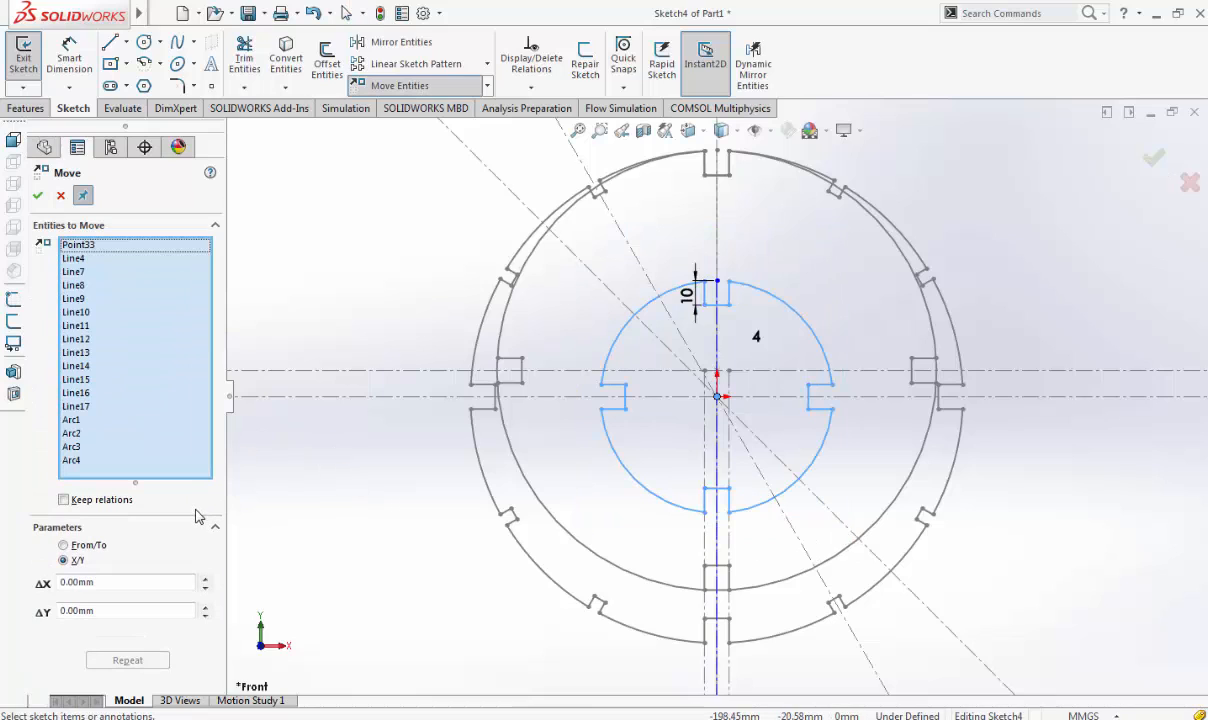
{"action": "left_click", "coordinate": [108, 610]}
{"action": "type", "text": "63.728"}
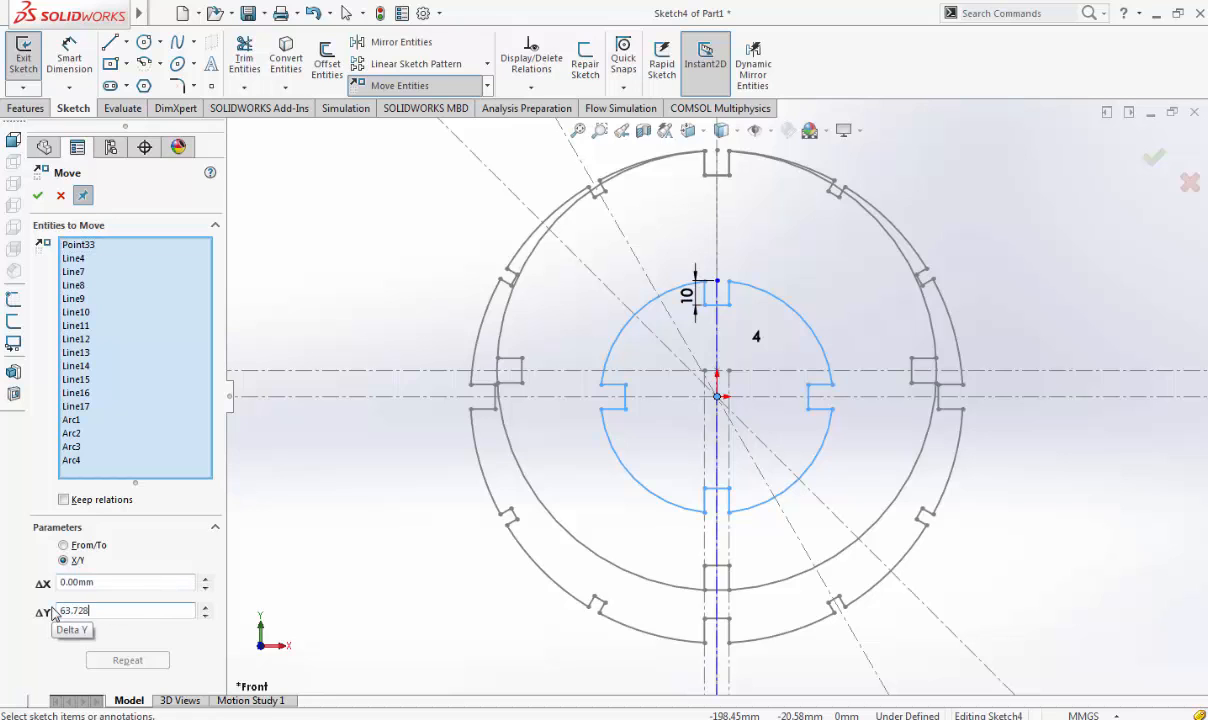
{"action": "key", "text": "Return"}
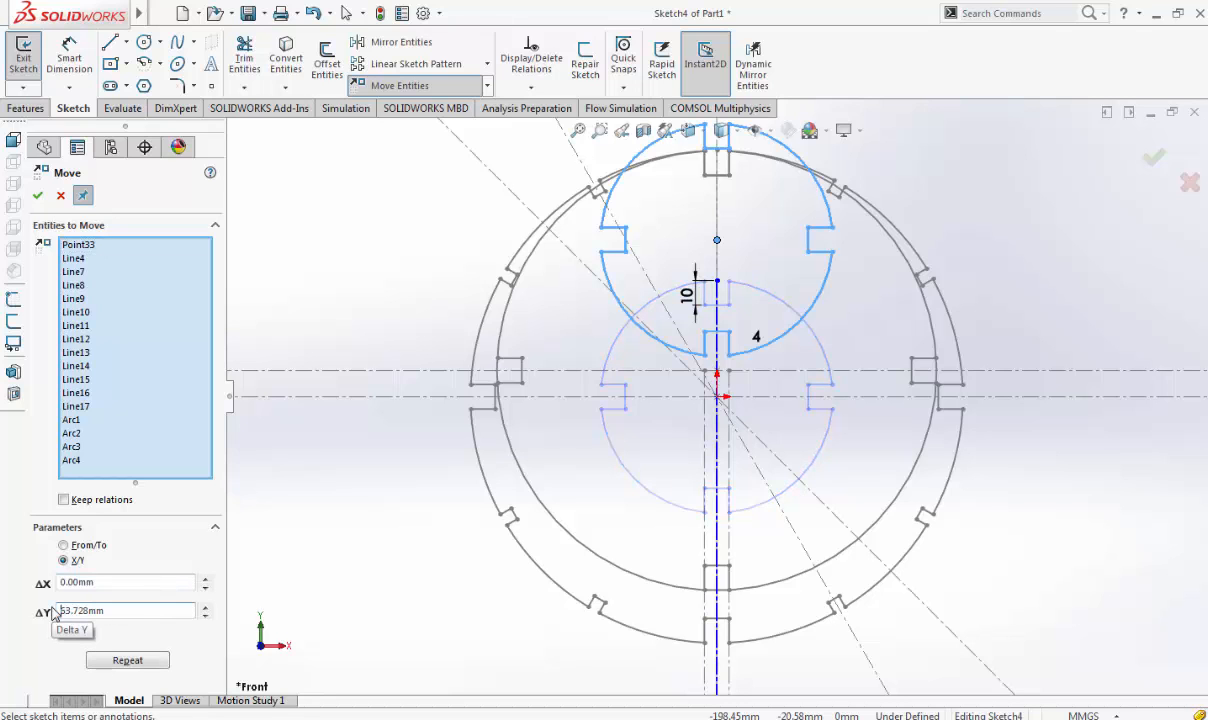
Recheck former 7's distance in cell C11 of the Excel sheet and set the SolidWorks move's Delta Y to 63.768 mm
{"action": "key", "text": "alt+Tab"}
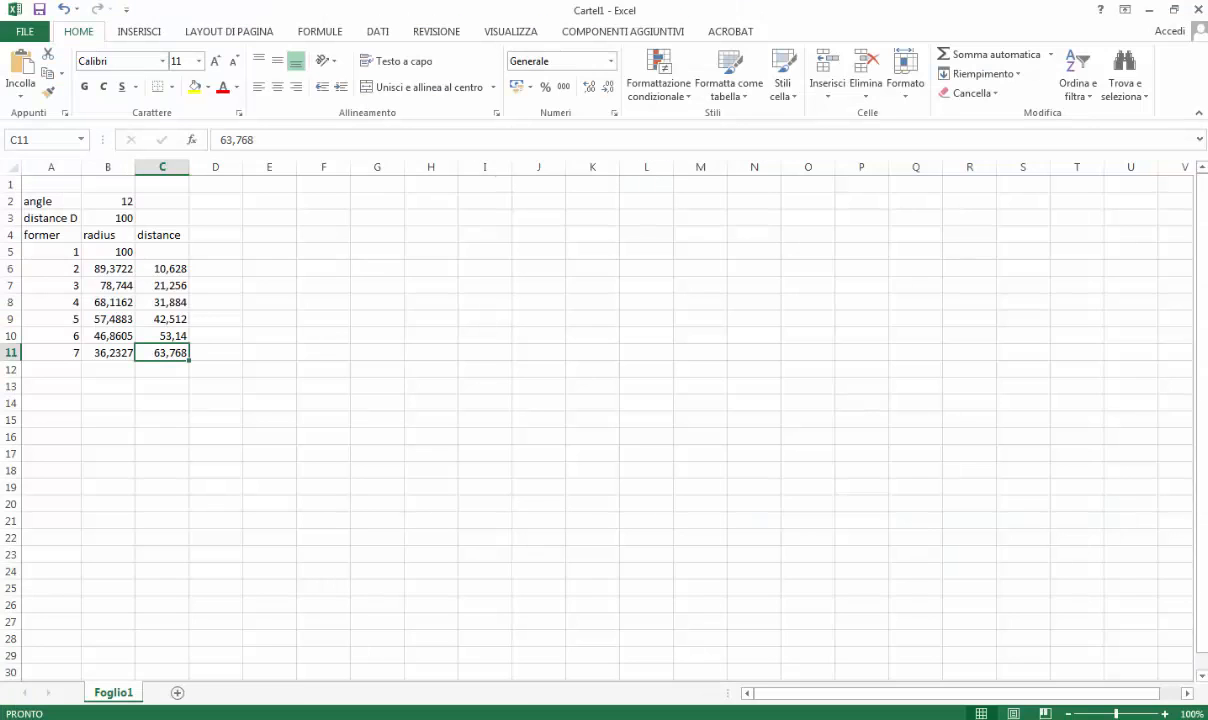
{"action": "key", "text": "alt+Tab"}
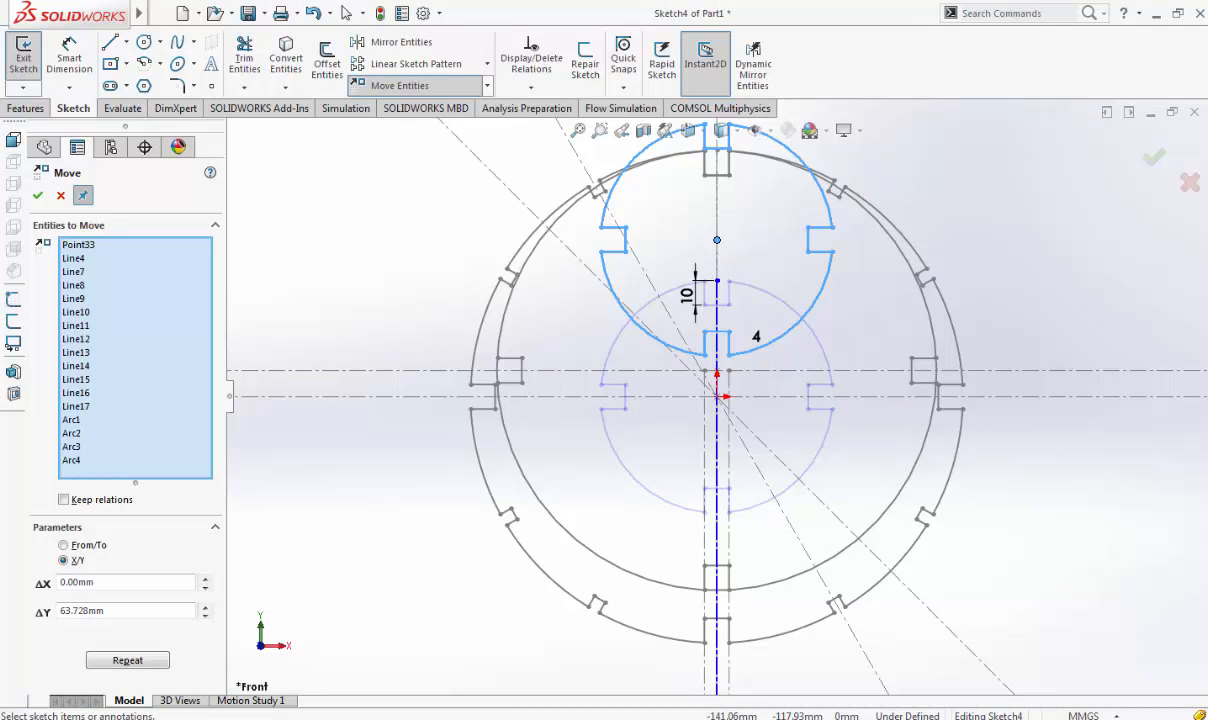
{"action": "key", "text": "alt+Tab"}
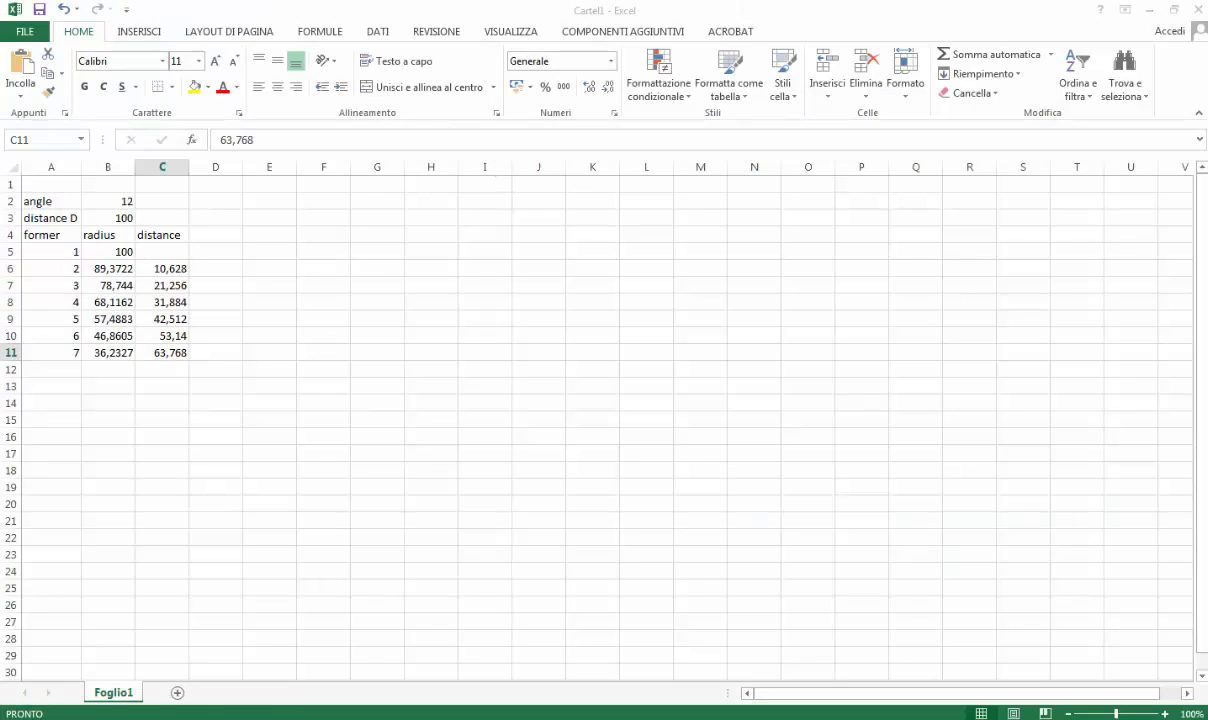
{"action": "key", "text": "alt+Tab"}
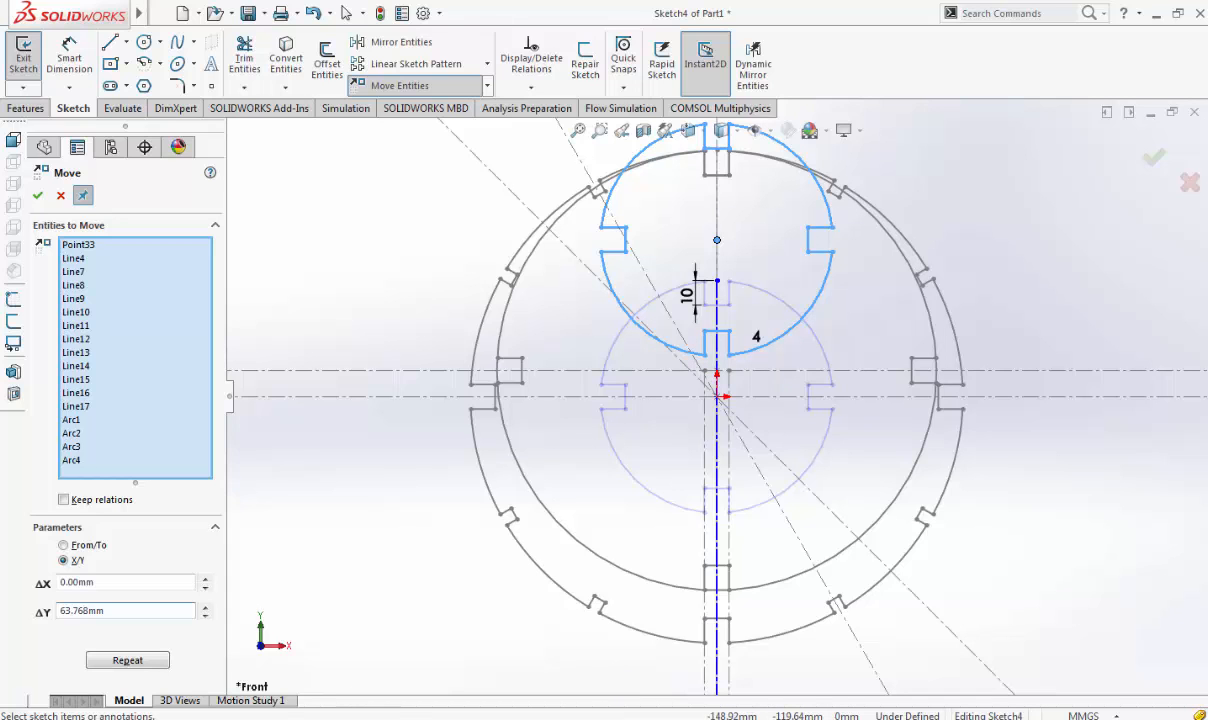
Consult the Excel distance table again, then move the notched circle in SolidWorks with a Delta Y of 53.14 mm
{"action": "key", "text": "alt+Tab"}
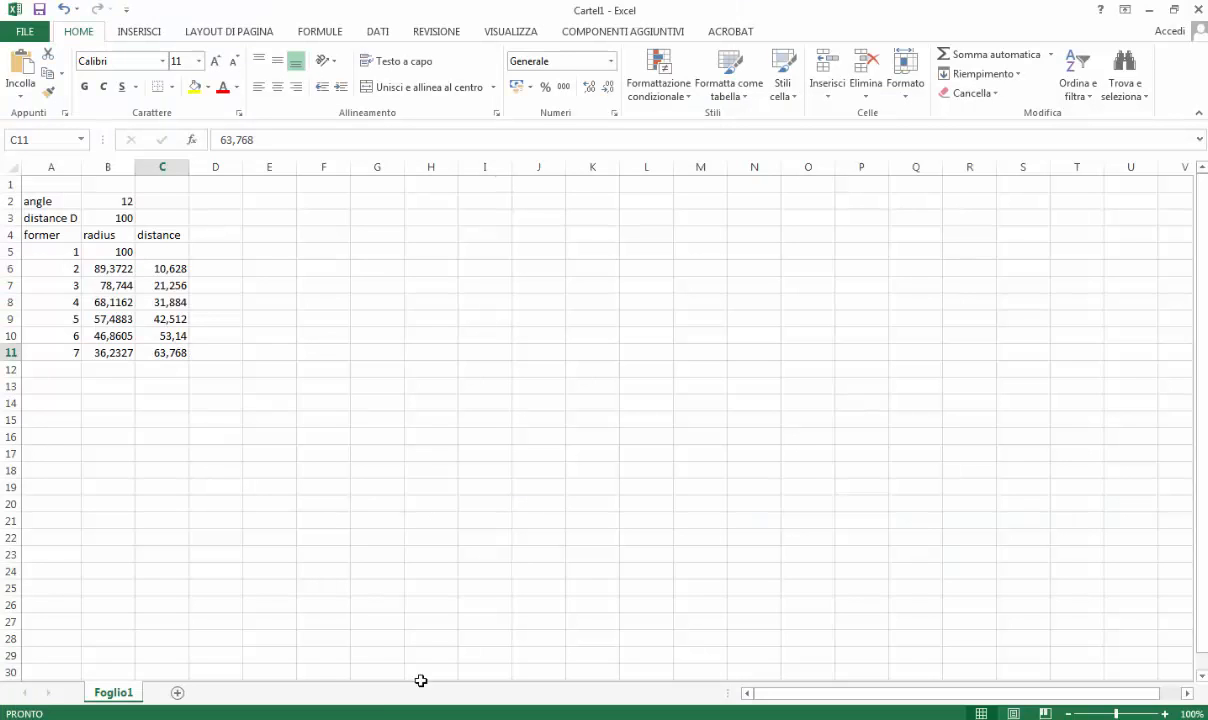
{"action": "key", "text": "alt+Tab"}
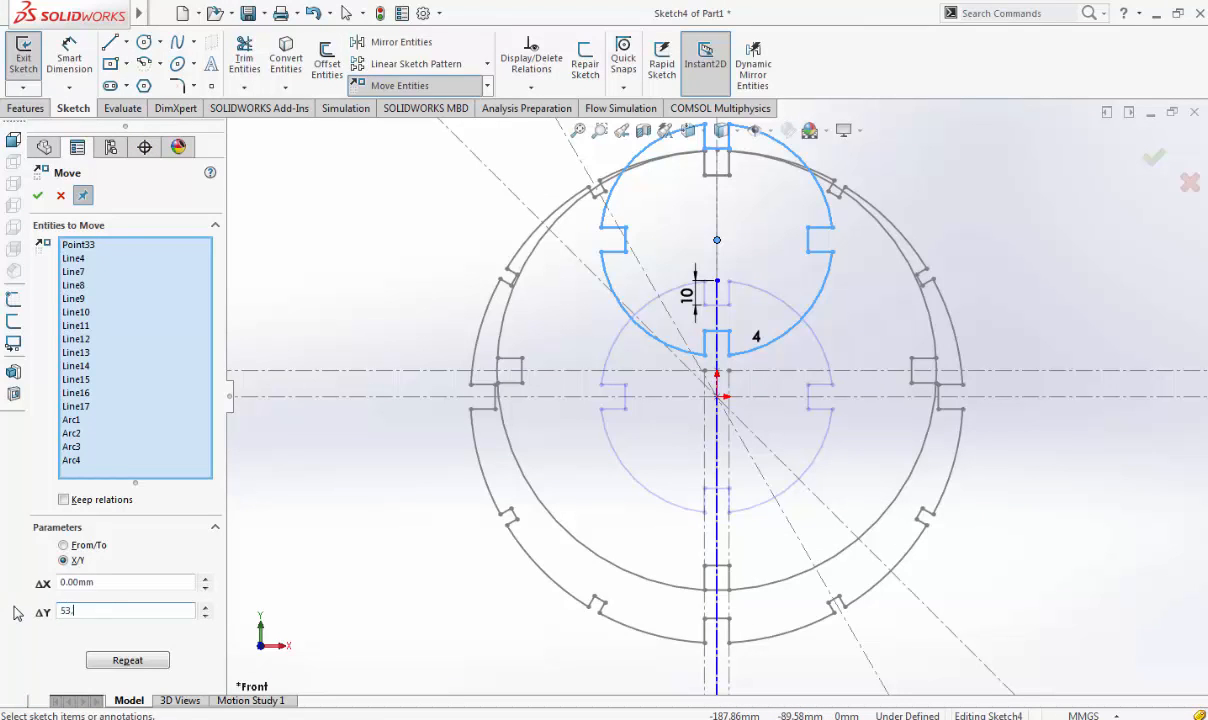
{"action": "key", "text": "Return"}
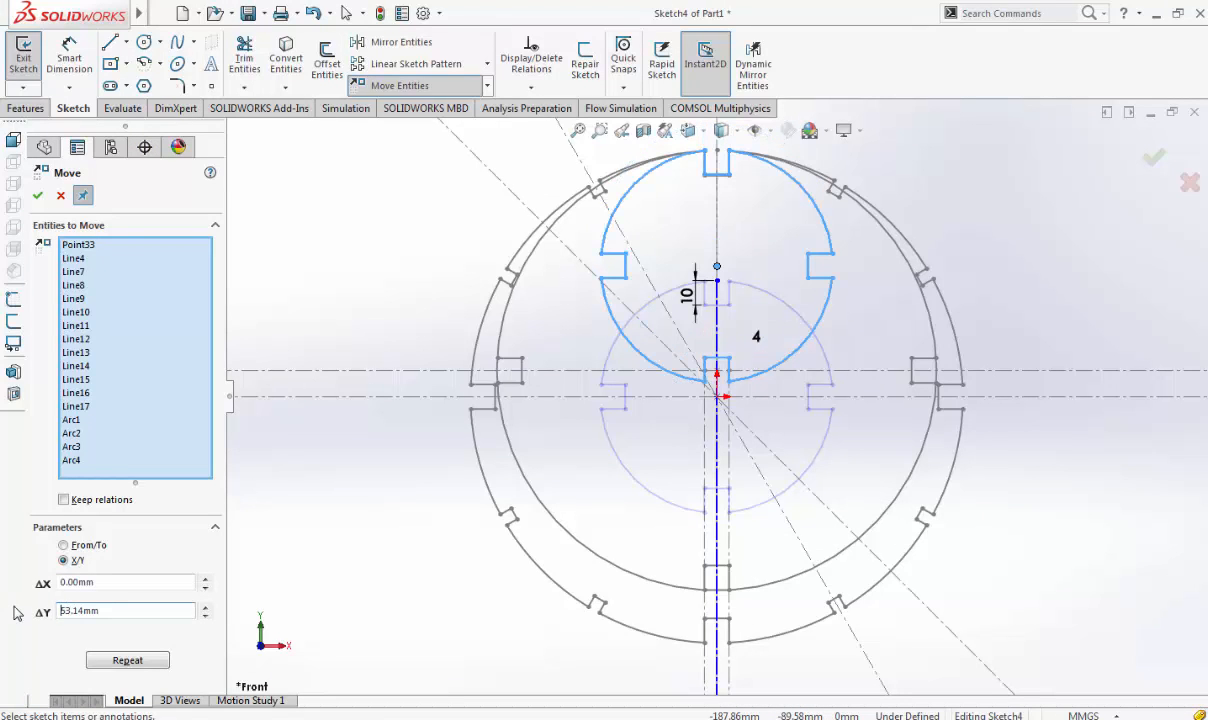
{"action": "left_click", "coordinate": [1153, 160]}
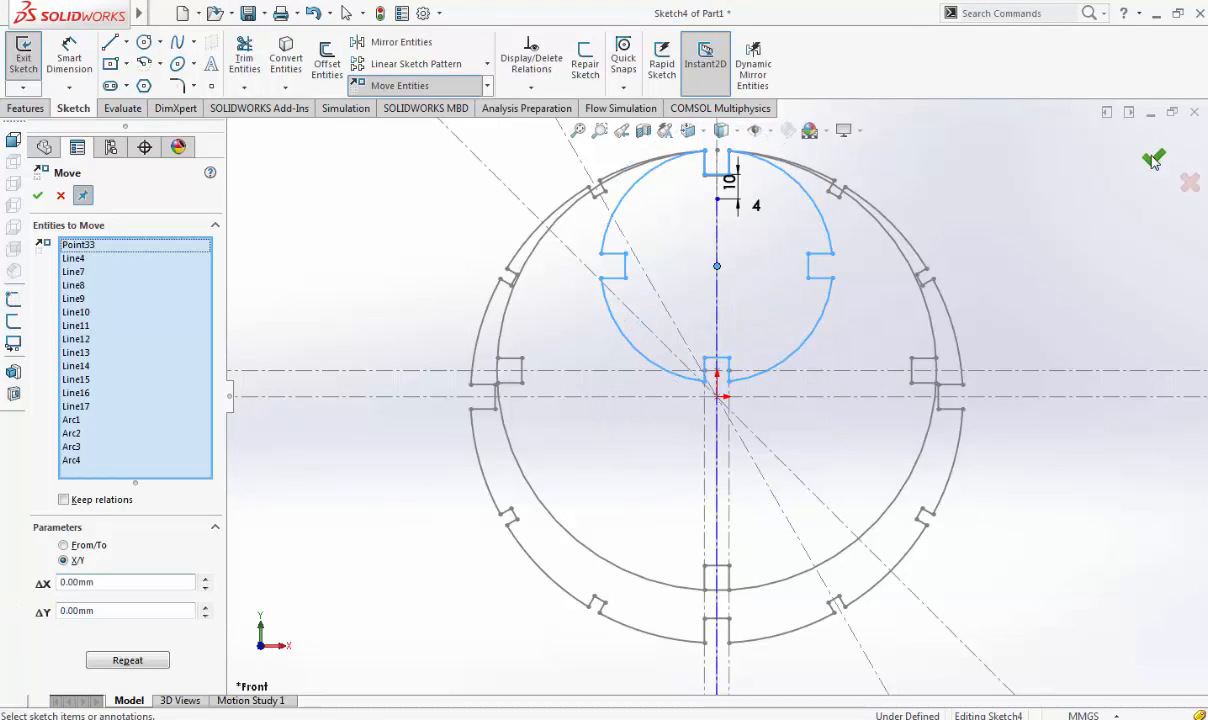
Check the moved profile's alignment in the Left view, close Move Entities and exit Sketch4
{"action": "left_click", "coordinate": [688, 130]}
{"action": "left_click", "coordinate": [707, 205]}
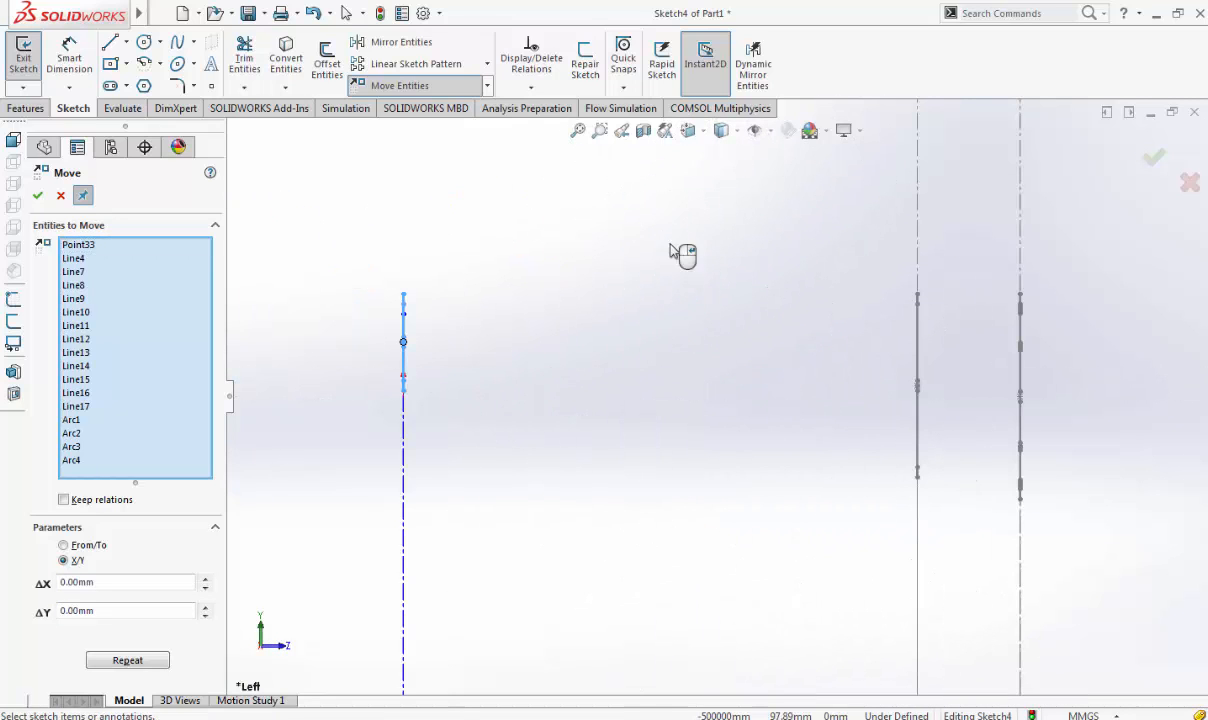
{"action": "left_click", "coordinate": [1152, 159]}
{"action": "middle_click_drag", "start_coordinate": [1050, 235], "coordinate": [944, 256]}
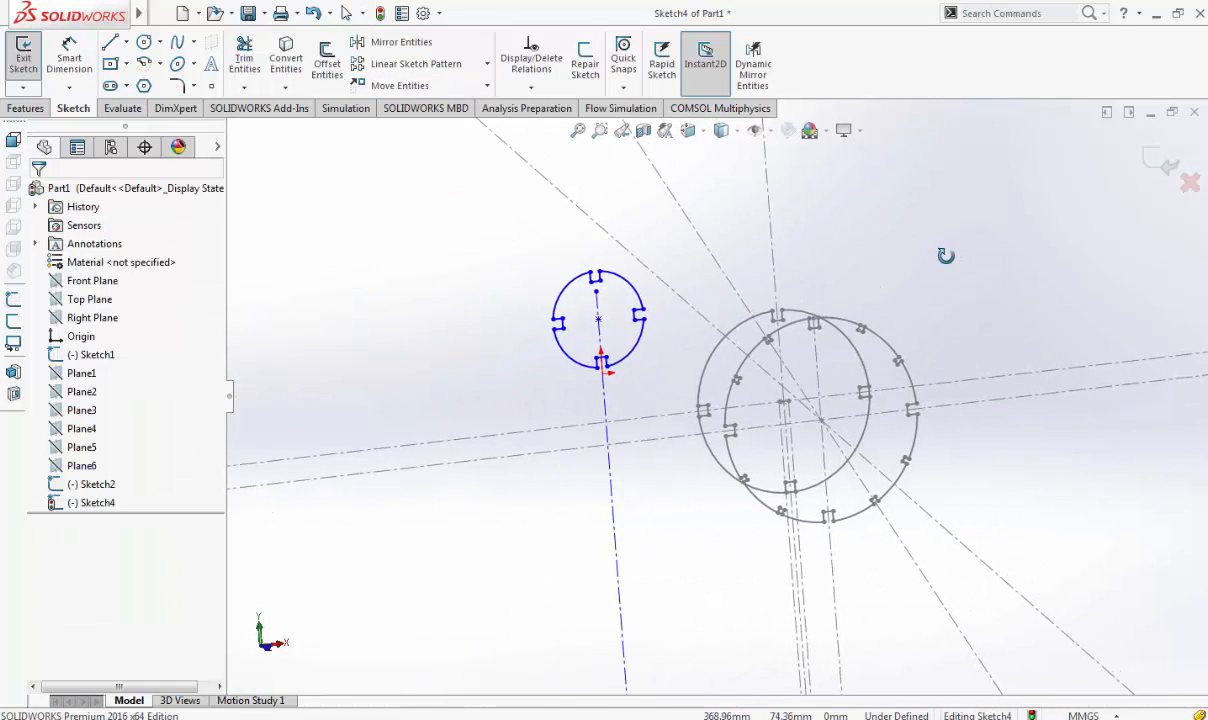
{"action": "left_click", "coordinate": [1157, 158]}
Extrude the smallest notched circle of Sketch4 as a 10 mm blind boss
{"action": "left_click", "coordinate": [25, 108]}
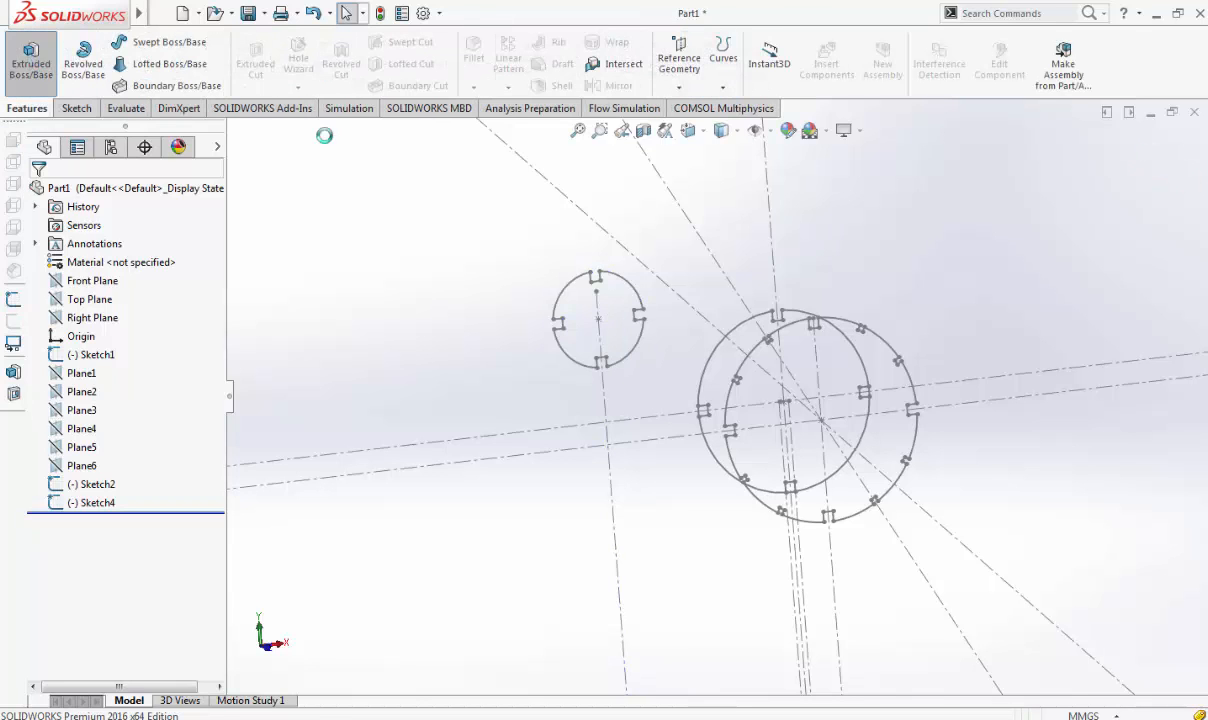
{"action": "left_click", "coordinate": [31, 60]}
{"action": "left_click", "coordinate": [629, 287]}
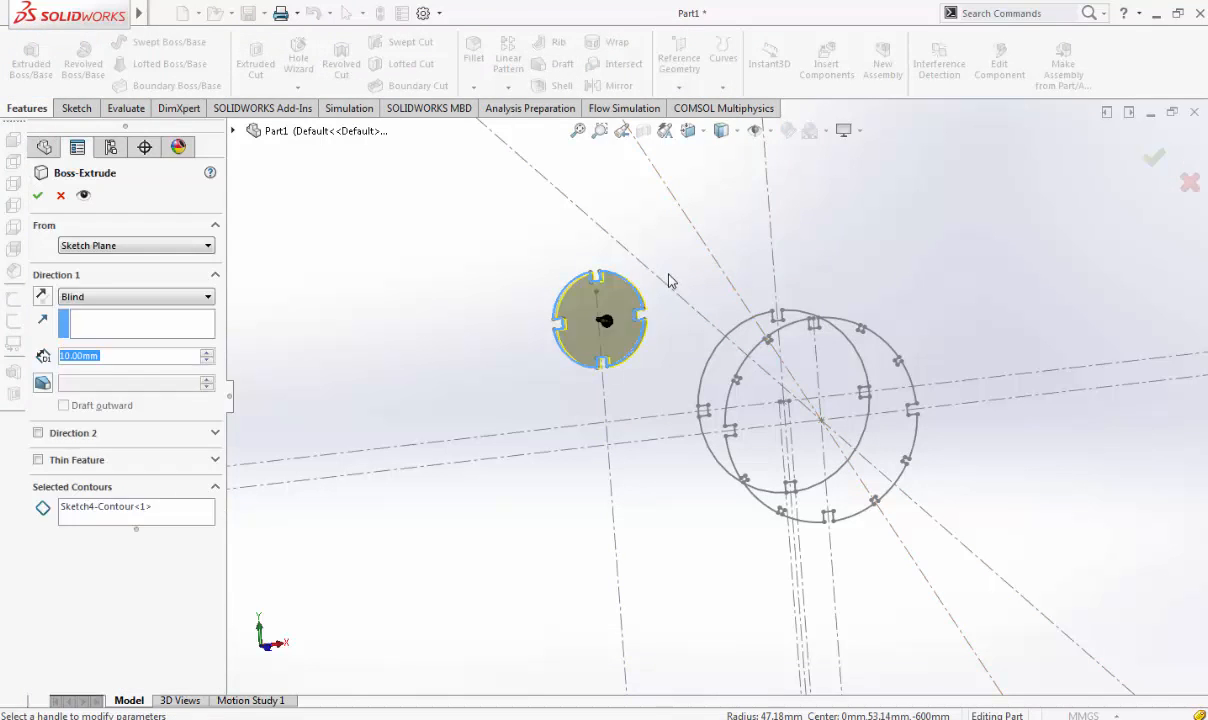
{"action": "left_click", "coordinate": [38, 196]}
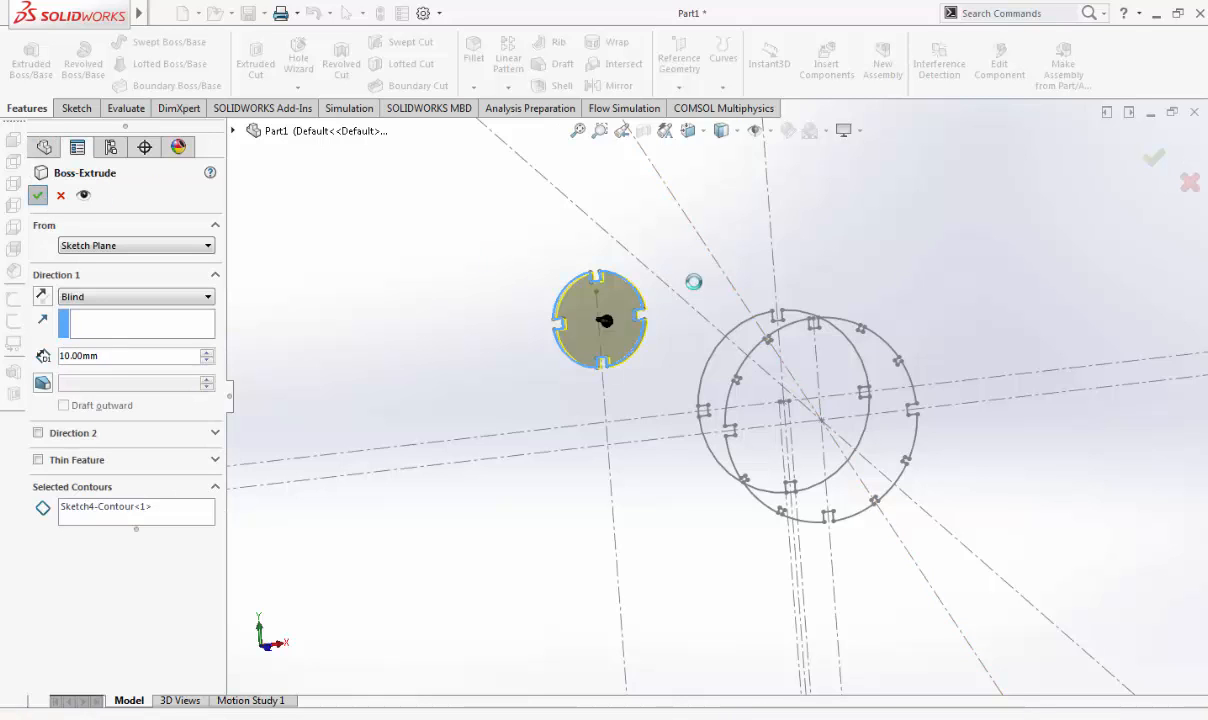
Extrude the notched circles of Sketch2 and Sketch1 as separate 10 mm blind bosses
{"action": "left_click", "coordinate": [745, 330]}
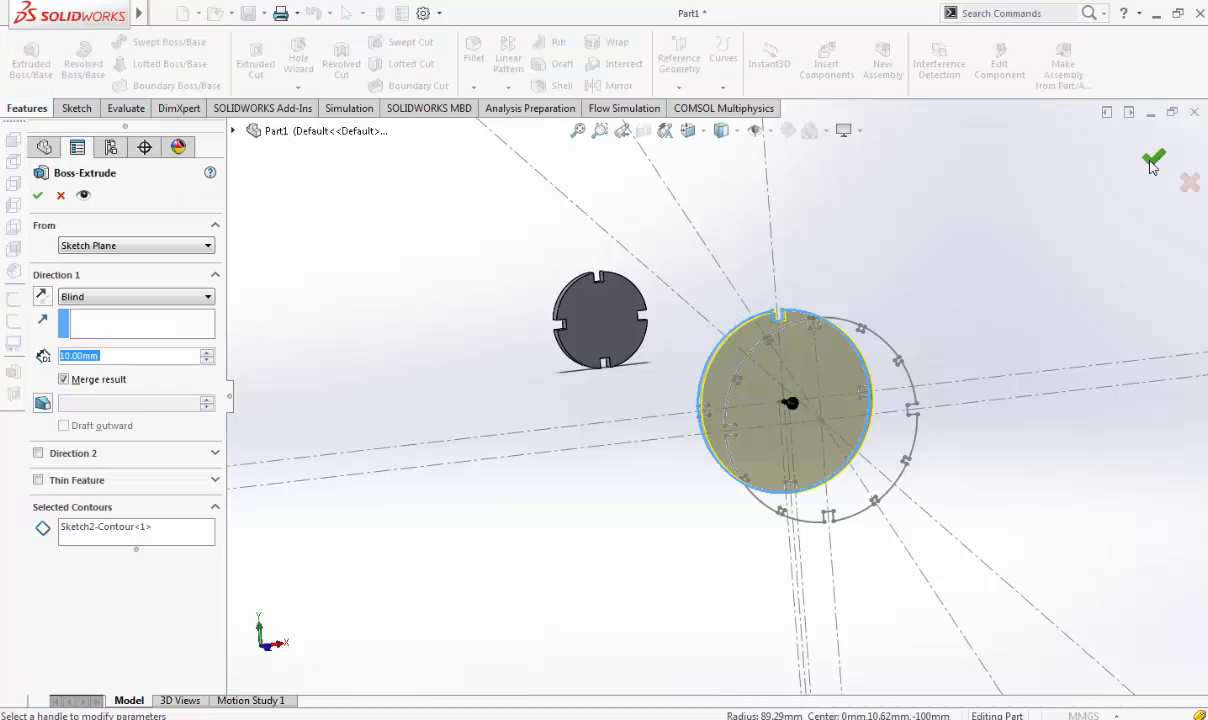
{"action": "left_click", "coordinate": [1153, 161]}
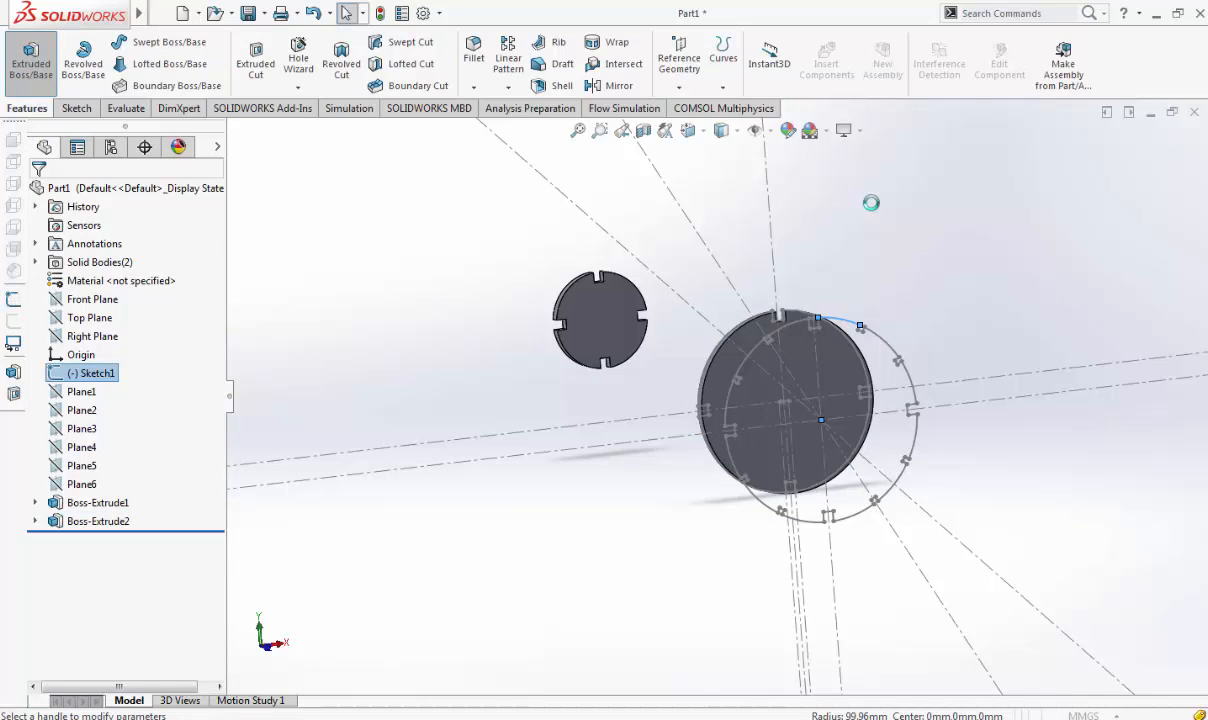
{"action": "left_click", "coordinate": [1153, 157]}
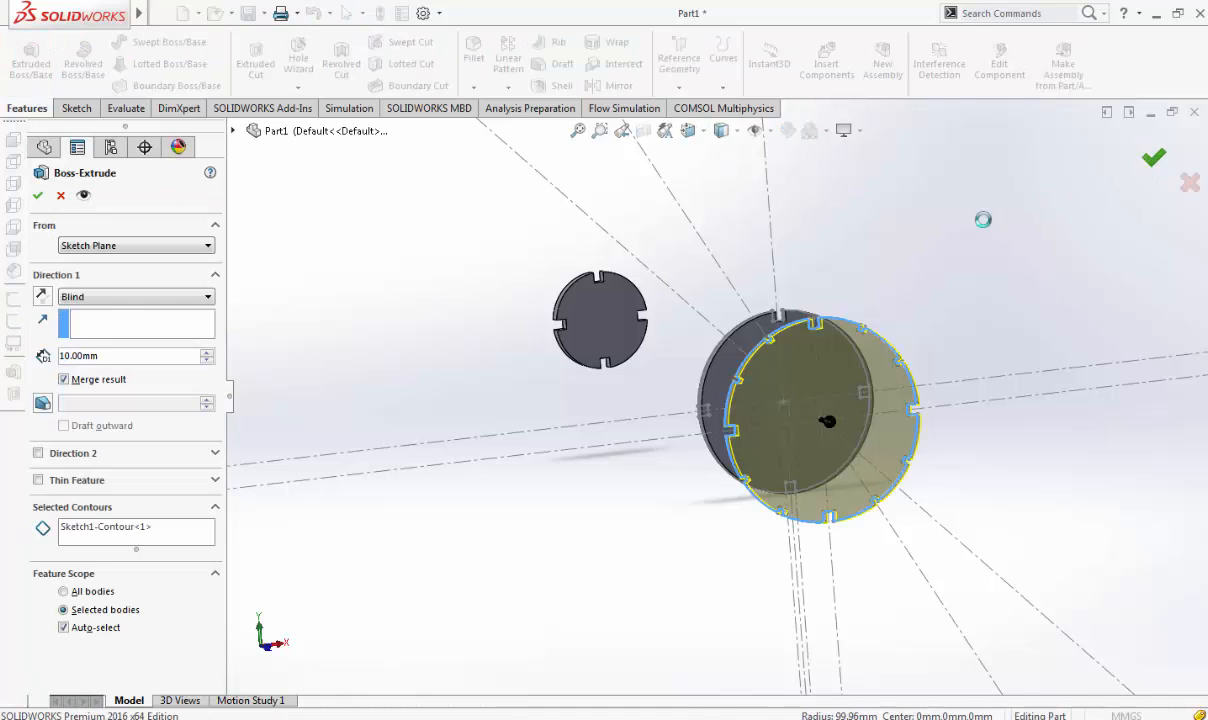
Assign the Balsa material to the part
{"action": "right_click", "coordinate": [166, 284]}
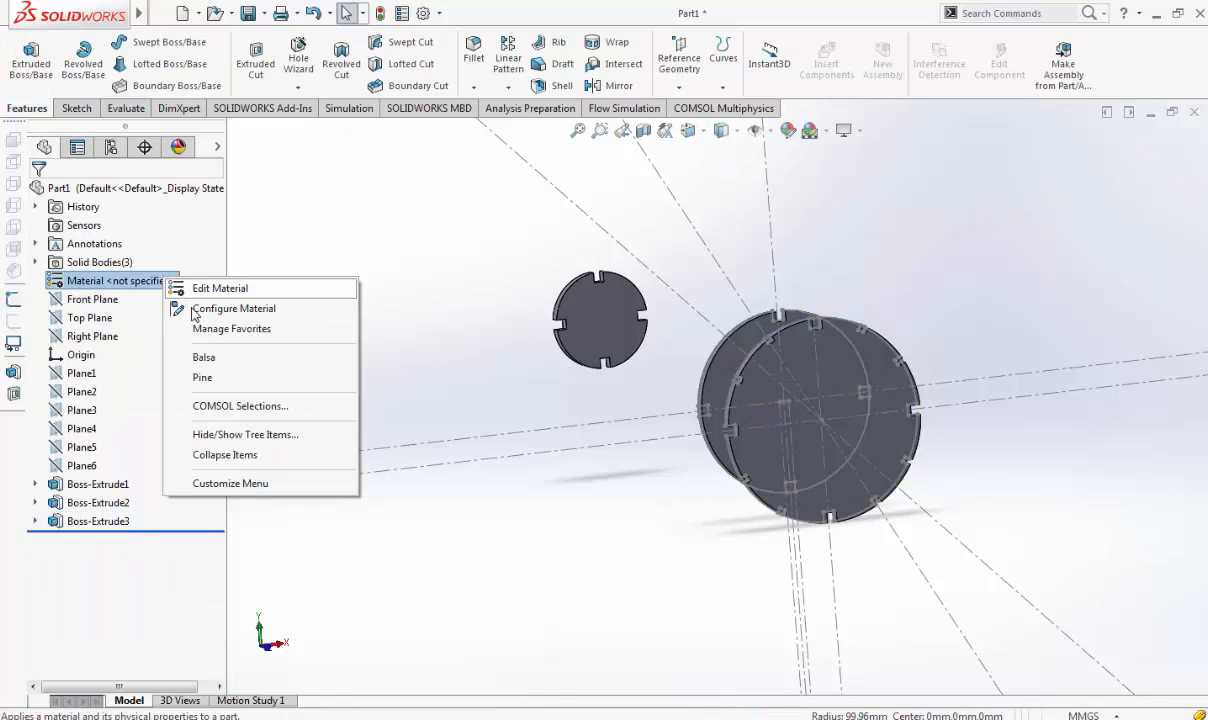
{"action": "left_click", "coordinate": [198, 353]}
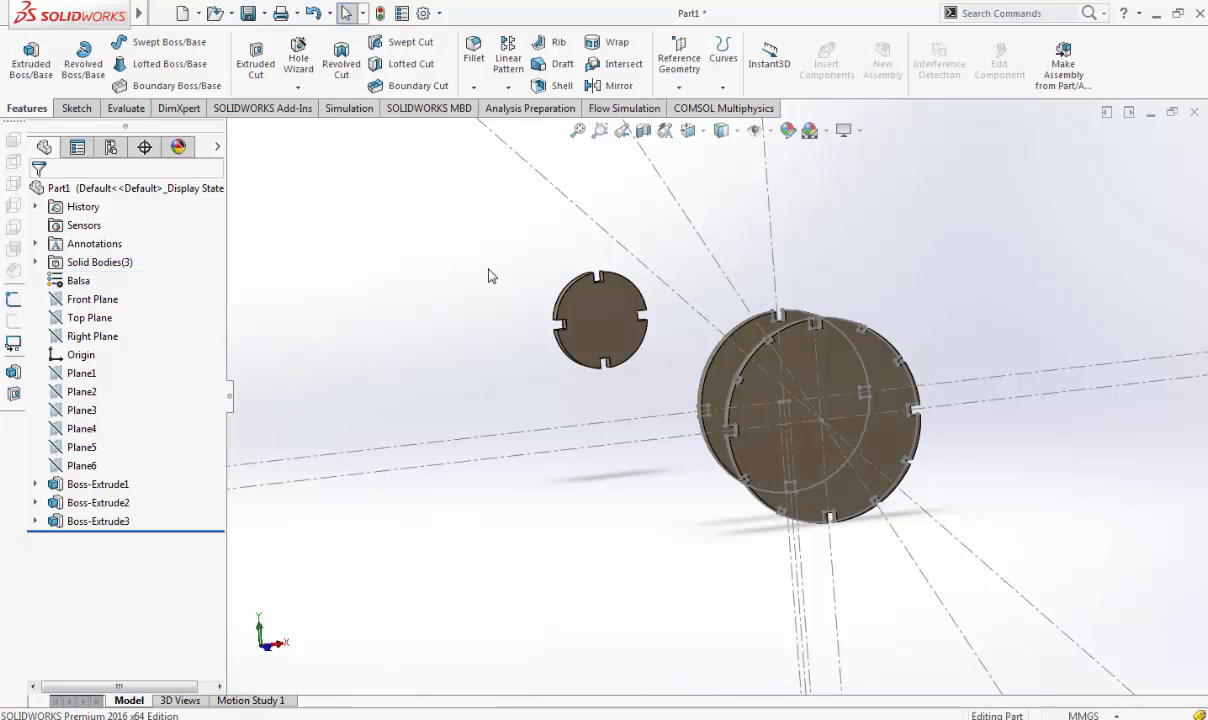
{"action": "mouse_move", "coordinate": [491, 272]}
{"action": "middle_mouse_down"}
{"action": "mouse_move", "coordinate": [560, 268]}
{"action": "mouse_move", "coordinate": [505, 263]}
{"action": "middle_mouse_up"}
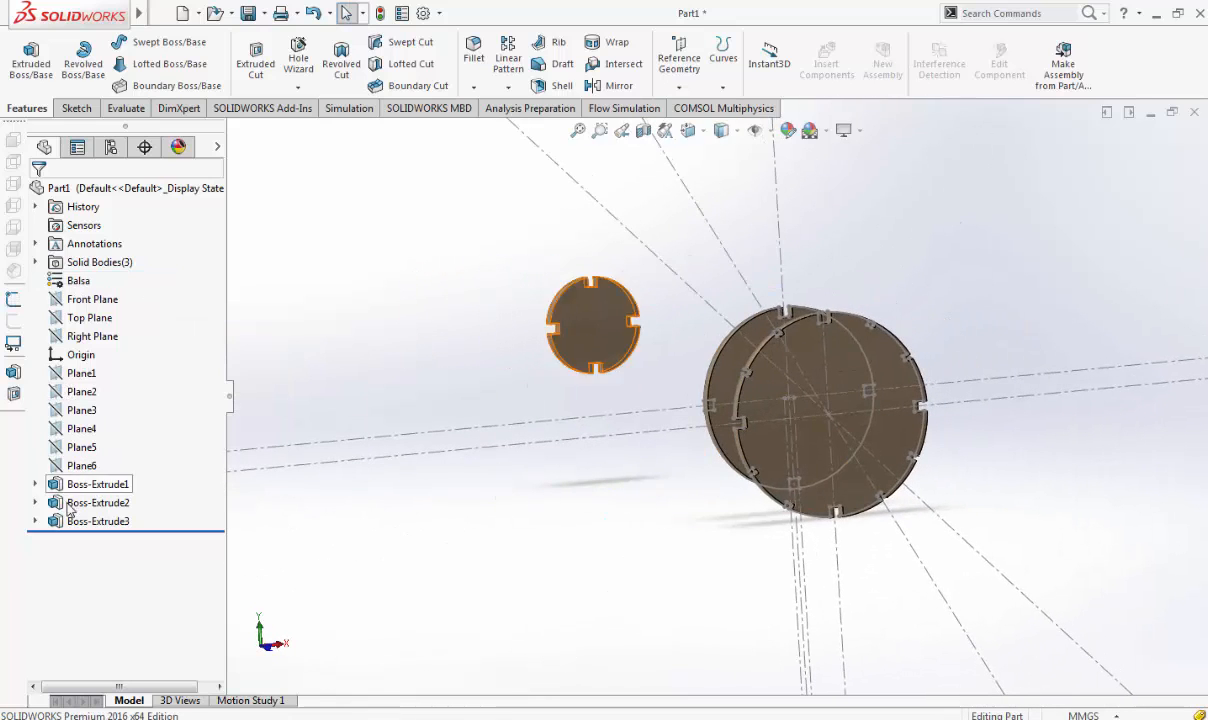
Hide Sketch2 and Sketch1 beneath their extrusions so only the solid formers are shown
{"action": "left_click", "coordinate": [35, 484]}
{"action": "left_click", "coordinate": [35, 521]}
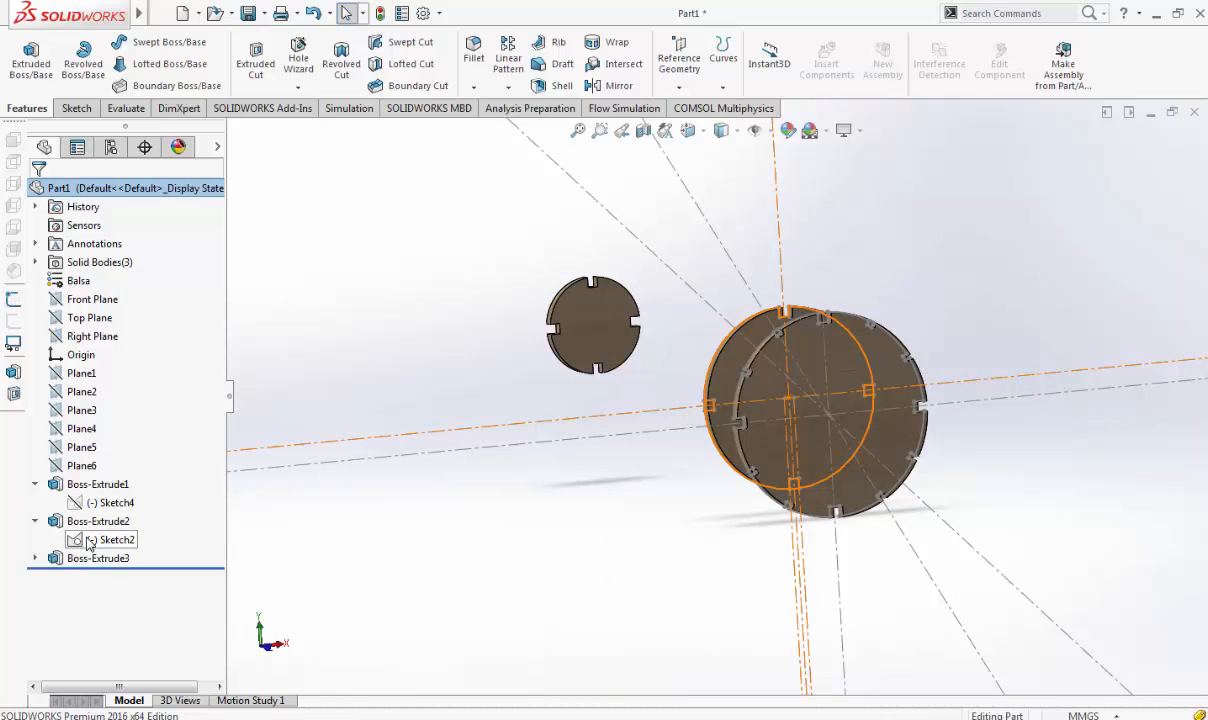
{"action": "left_click", "coordinate": [35, 558]}
{"action": "left_click", "coordinate": [96, 574]}
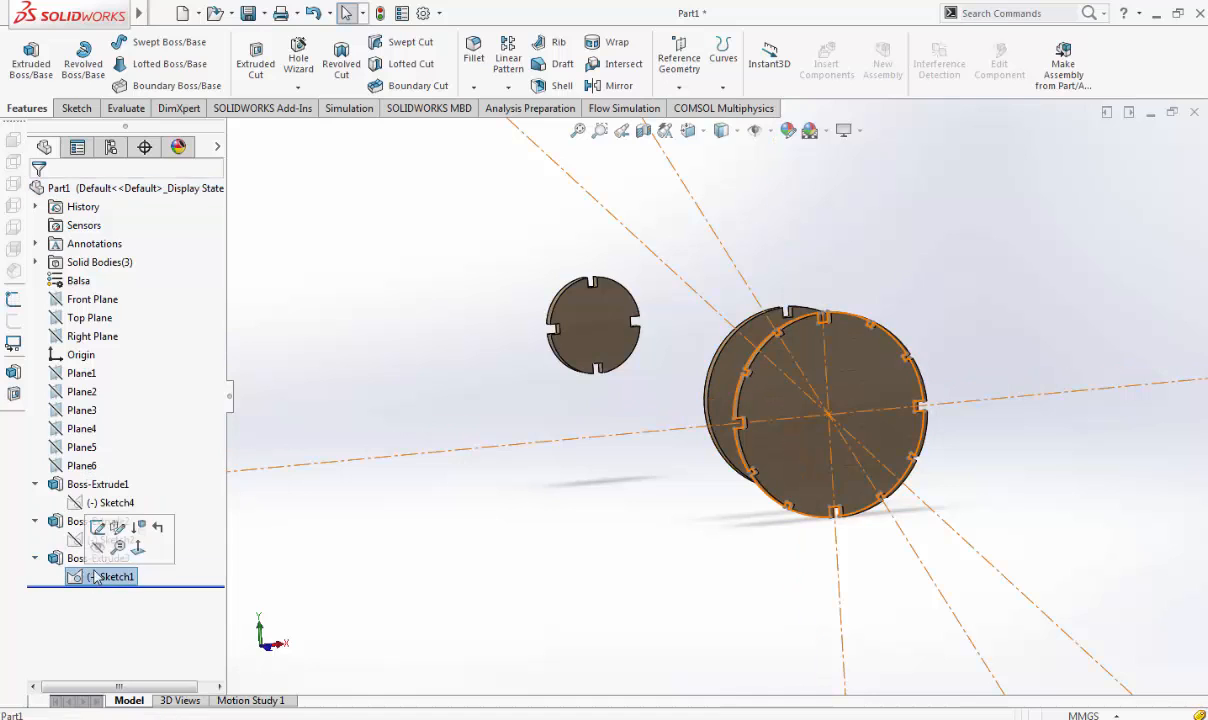
{"action": "left_click", "coordinate": [100, 549]}
Examine the three formers' alignment in the Left and Front views, including a close-up of the large former's upper notch
{"action": "middle_click_drag", "start_coordinate": [535, 441], "coordinate": [625, 442]}
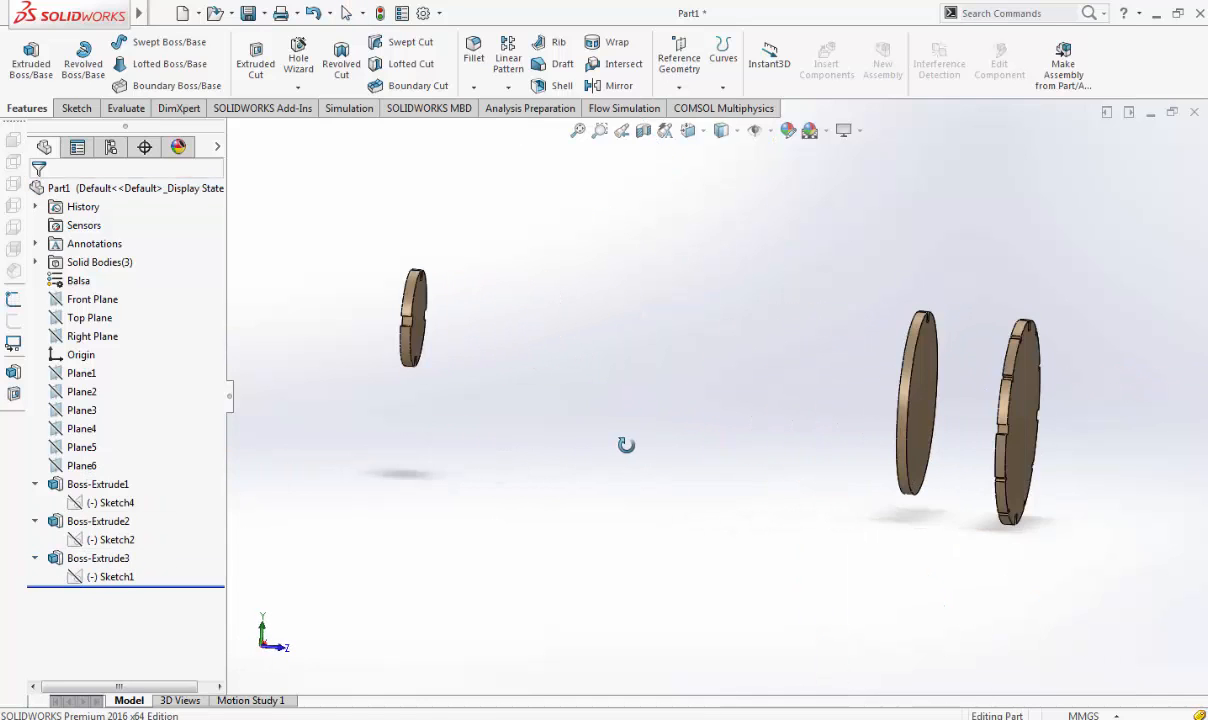
{"action": "left_click", "coordinate": [688, 130]}
{"action": "left_click", "coordinate": [689, 202]}
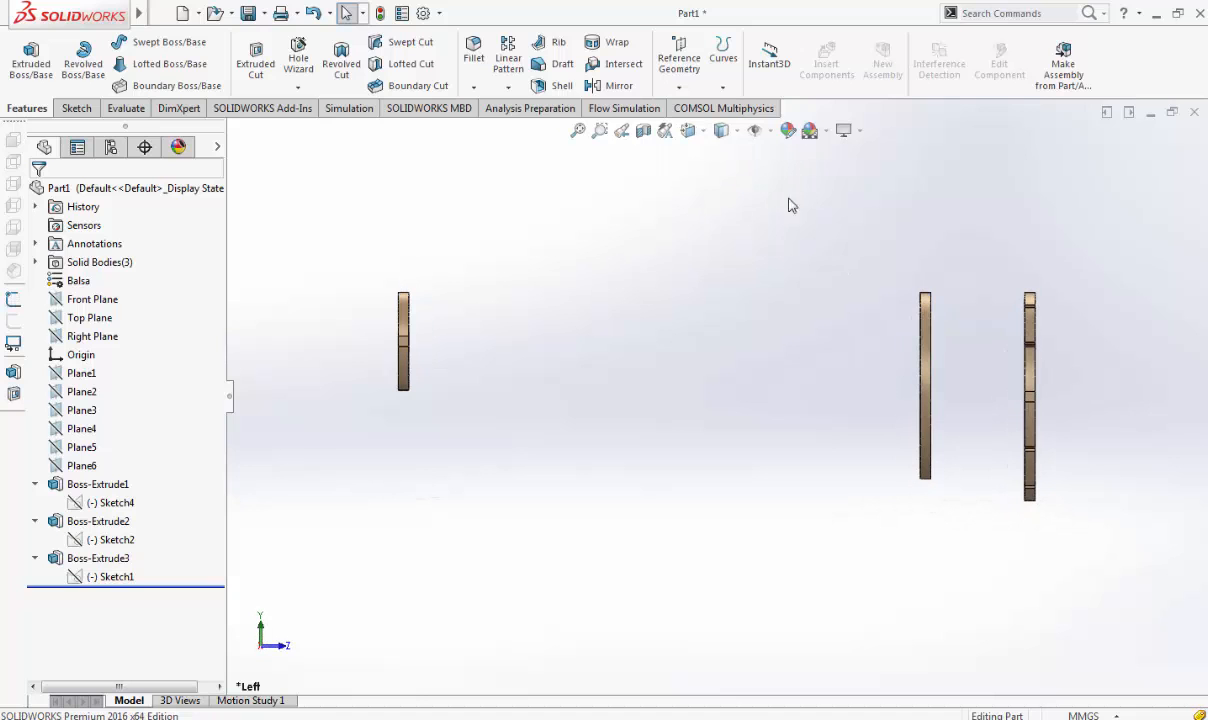
{"action": "left_click", "coordinate": [688, 130]}
{"action": "left_click", "coordinate": [712, 206]}
{"action": "middle_click_drag", "start_coordinate": [712, 204], "coordinate": [682, 205]}
{"action": "left_click", "coordinate": [701, 135]}
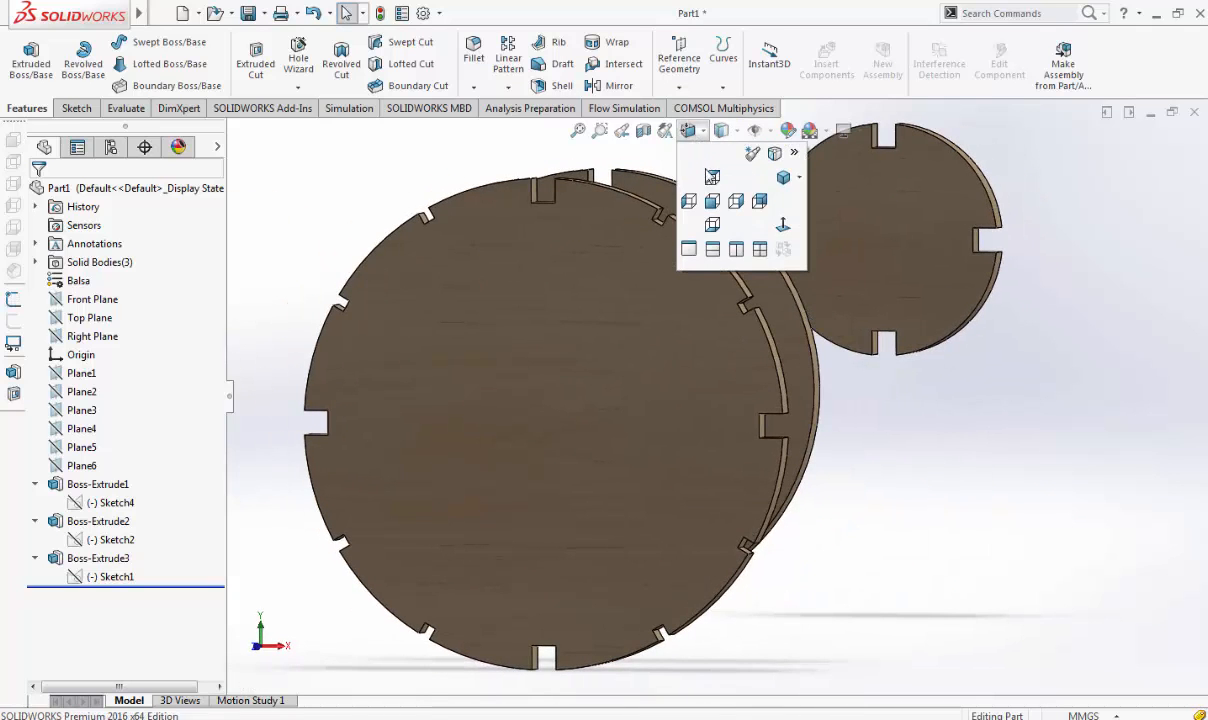
{"action": "left_click", "coordinate": [712, 201]}
{"action": "scroll", "coordinate": [726, 200], "scroll_direction": "down", "scroll_amount": 3}
{"action": "scroll", "coordinate": [743, 247], "scroll_direction": "down", "scroll_amount": 5}
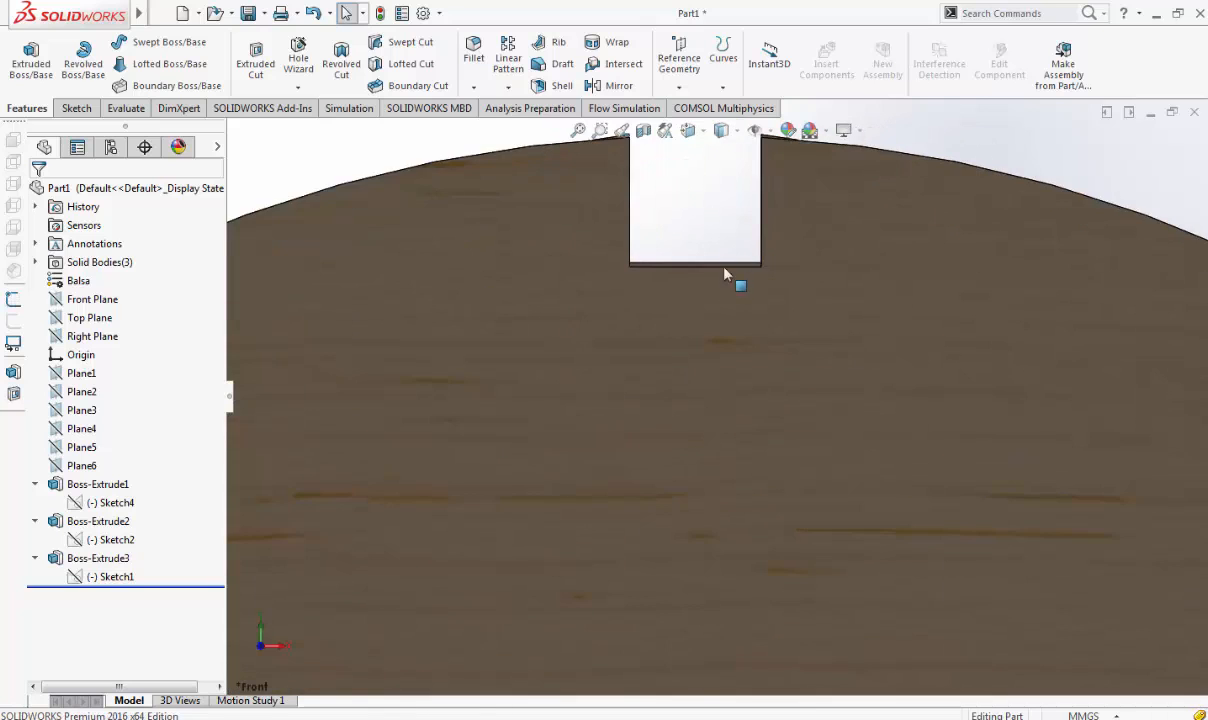
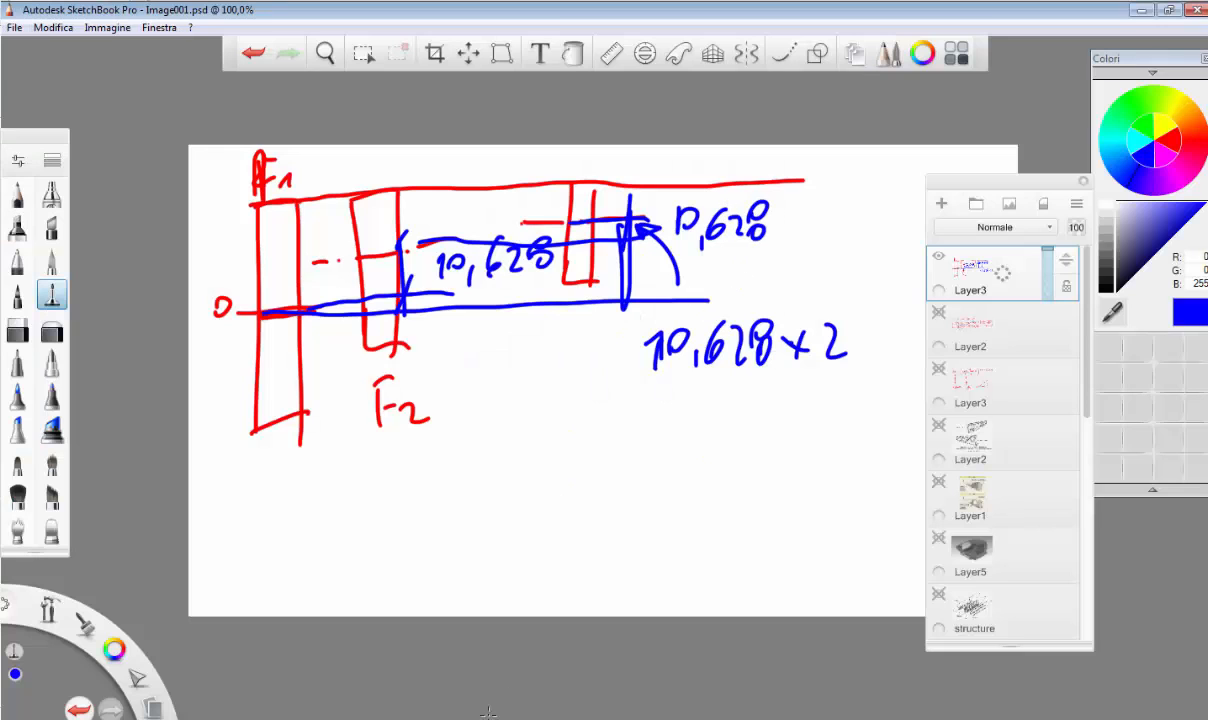
Review the distance values in C6:C11 of the Excel sheet against the notch offset shown in the SolidWorks part
{"action": "key", "text": "alt+Tab"}
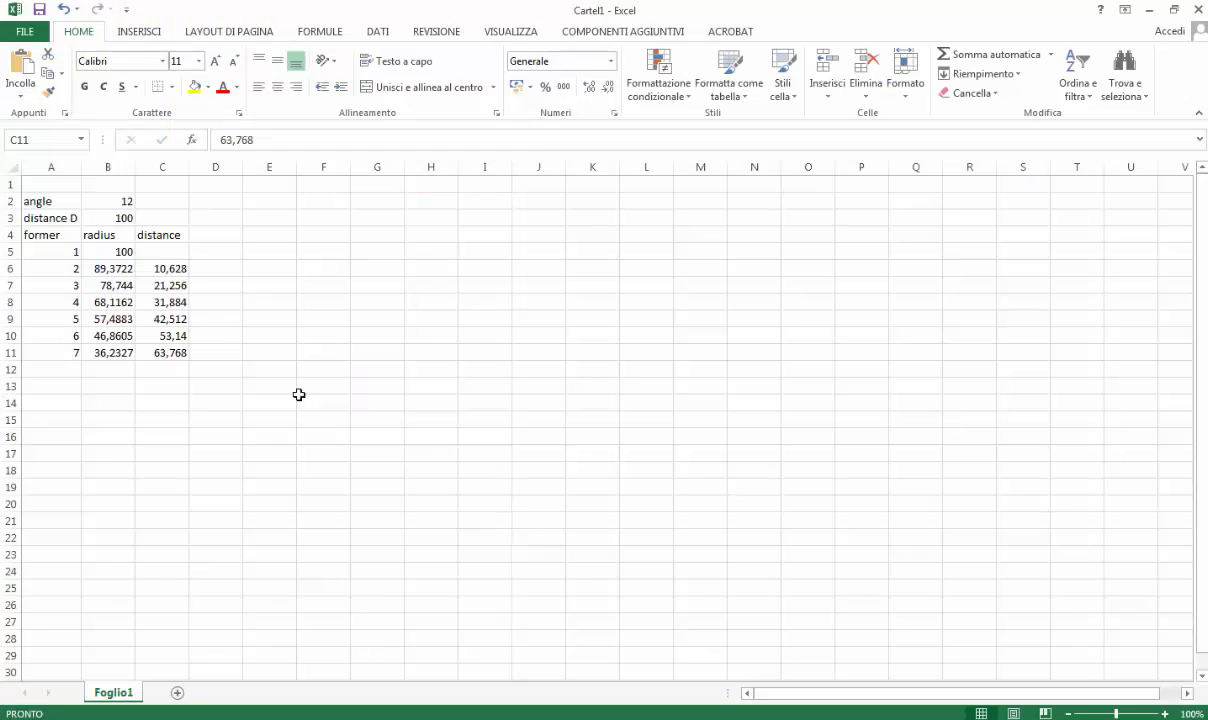
{"action": "left_click", "coordinate": [175, 269]}
{"action": "left_click_drag", "start_coordinate": [175, 277], "coordinate": [172, 352]}
{"action": "left_click", "coordinate": [648, 413]}
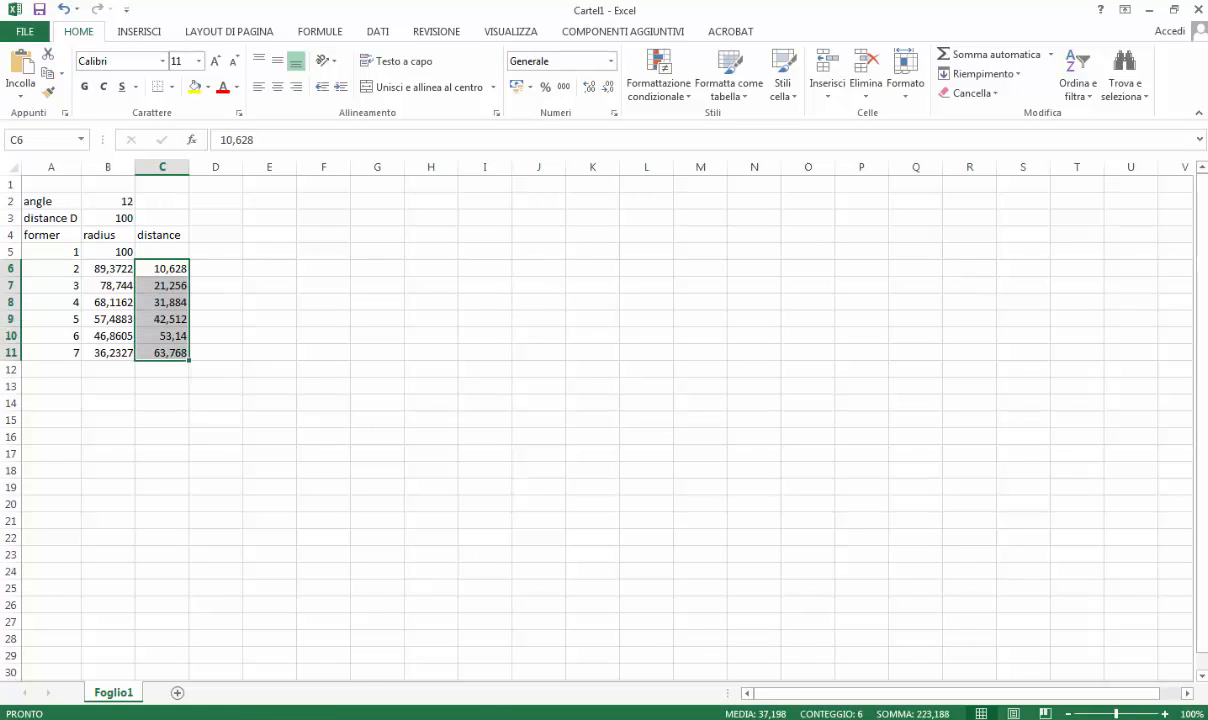
{"action": "left_click", "coordinate": [127, 703]}
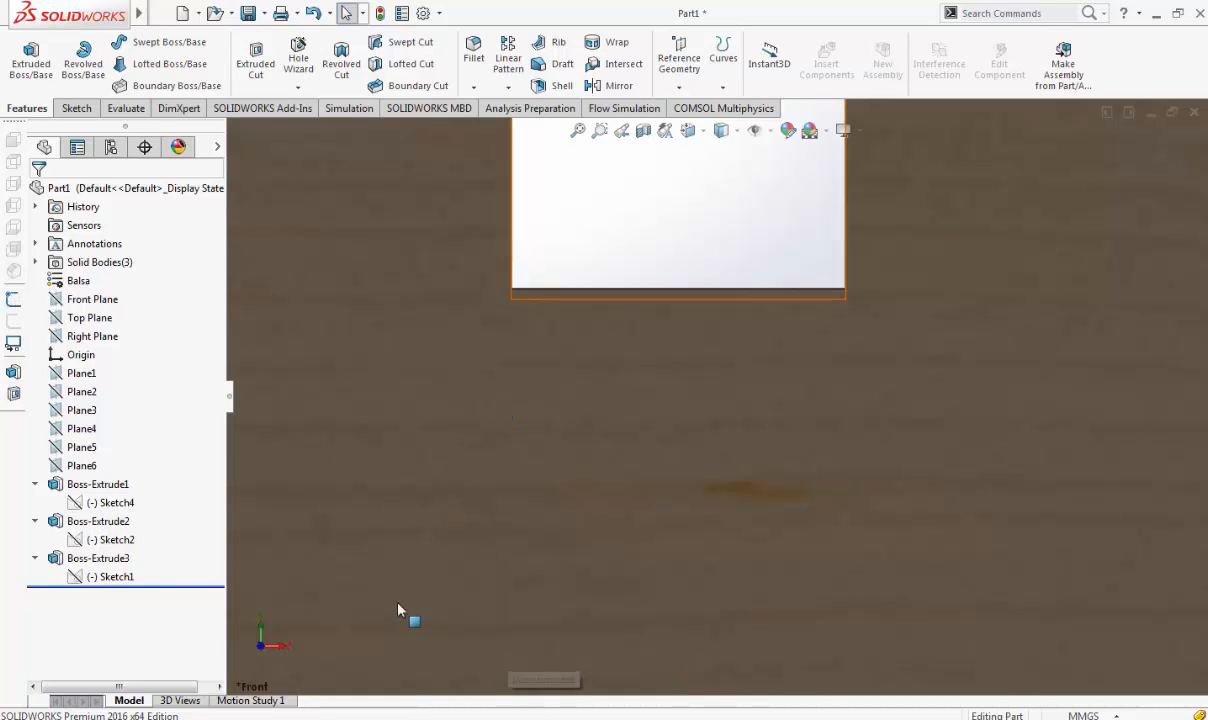
{"action": "left_click", "coordinate": [388, 702]}
Enter the rounded distance 10,63 in cell E6 of the Excel sheet
{"action": "left_click", "coordinate": [221, 267]}
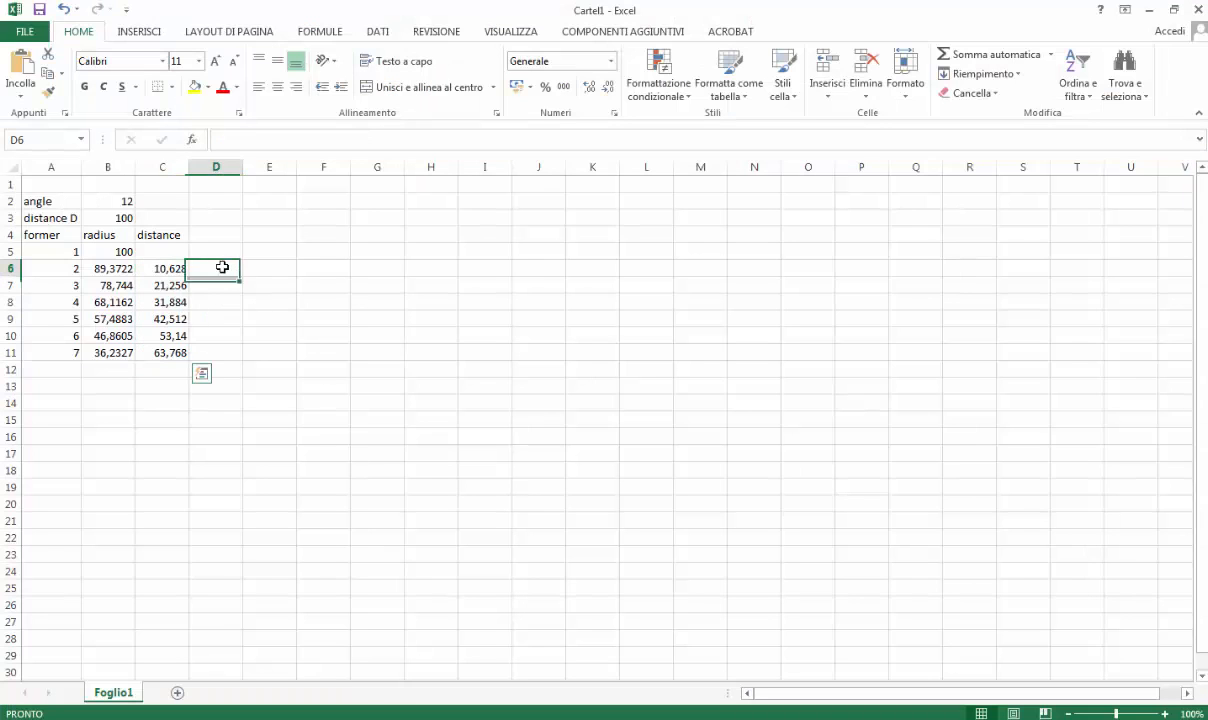
{"action": "left_click", "coordinate": [279, 264]}
{"action": "type", "text": "10,63"}
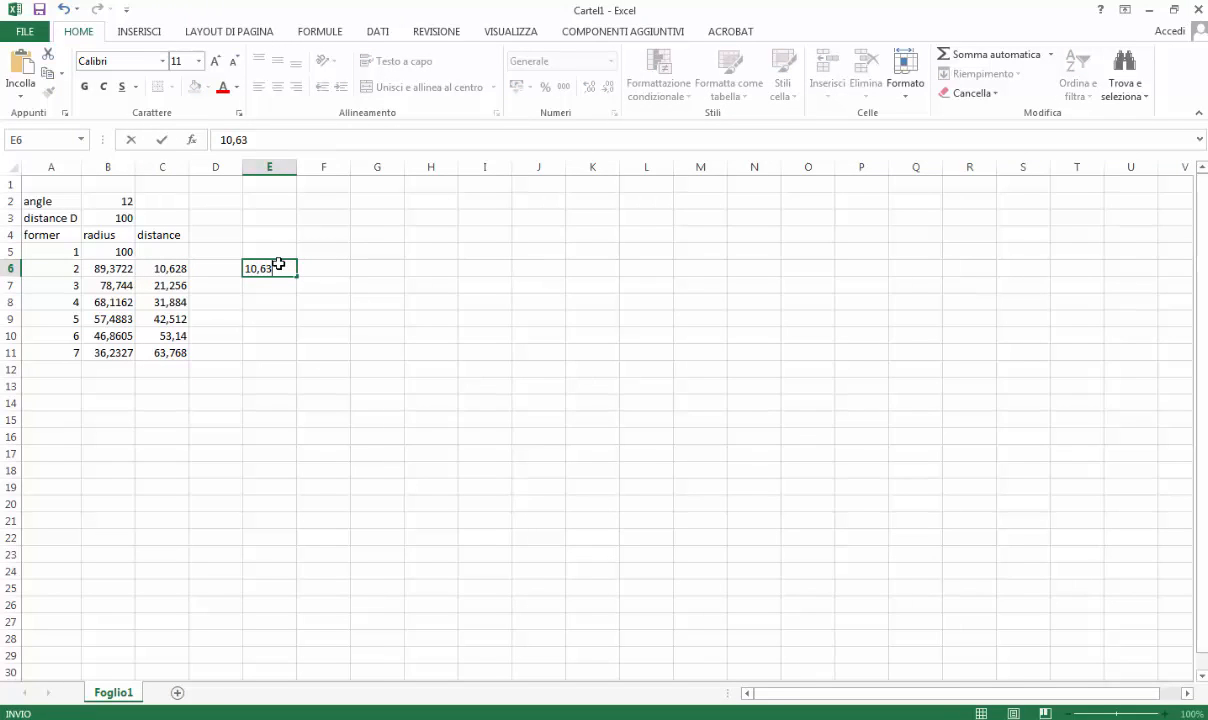
{"action": "key", "text": "Return"}
Compare the distance in C6 with the rounded value in E6, then return to the Part1 window in SolidWorks
{"action": "left_click", "coordinate": [163, 266]}
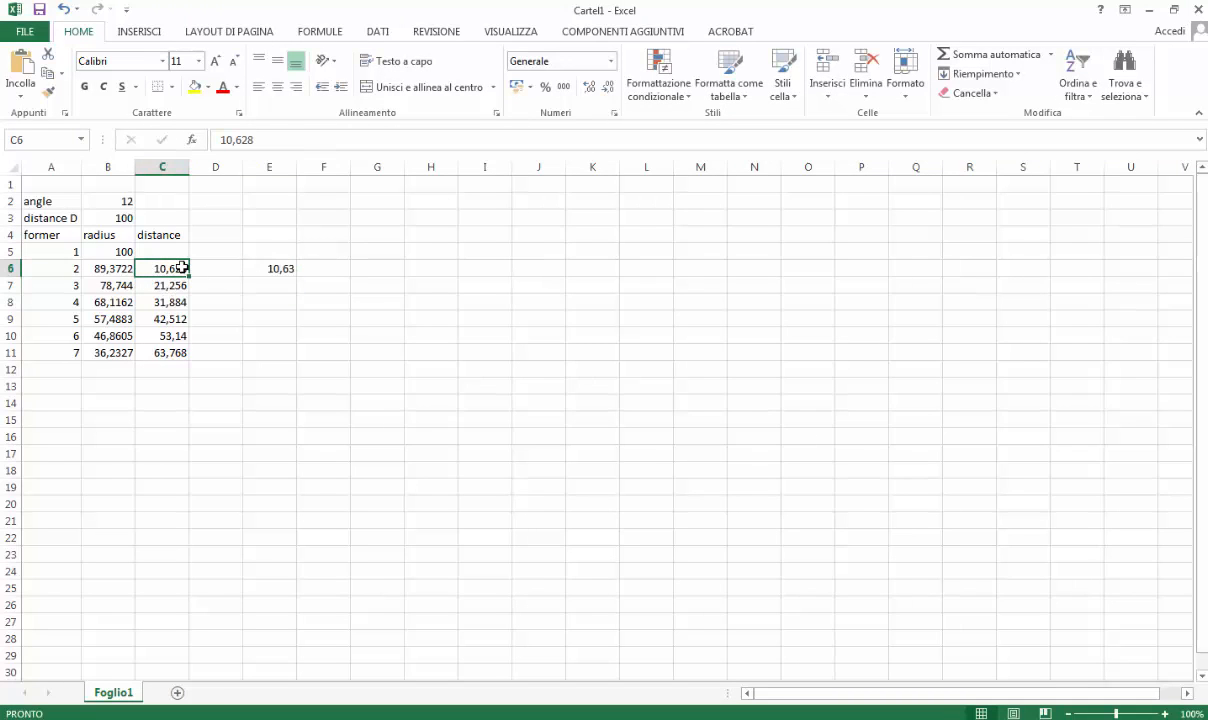
{"action": "left_click", "coordinate": [287, 271]}
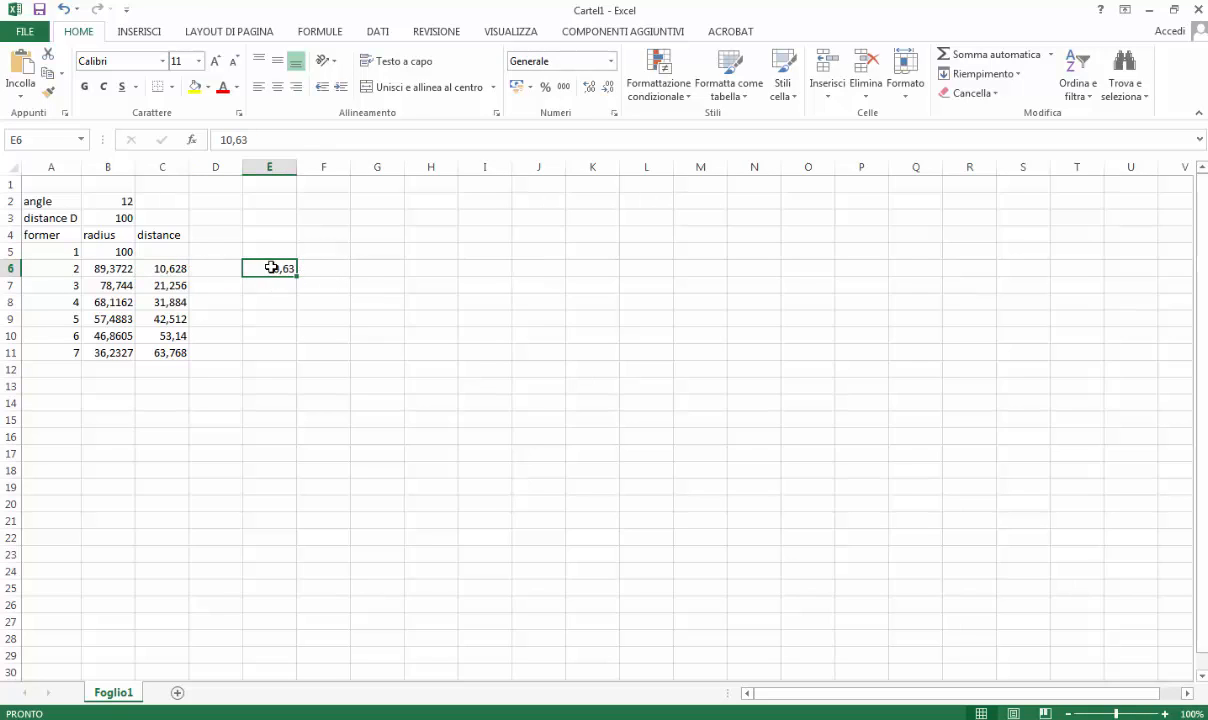
{"action": "left_click", "coordinate": [160, 271]}
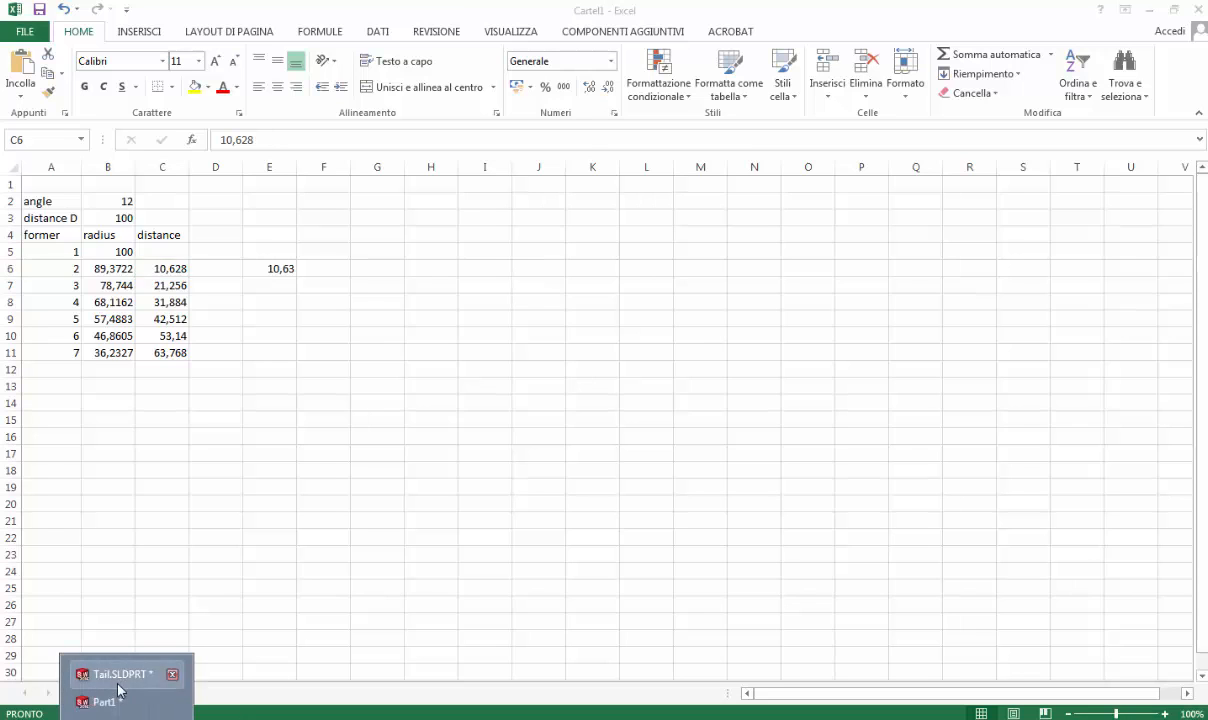
{"action": "left_click", "coordinate": [112, 700]}
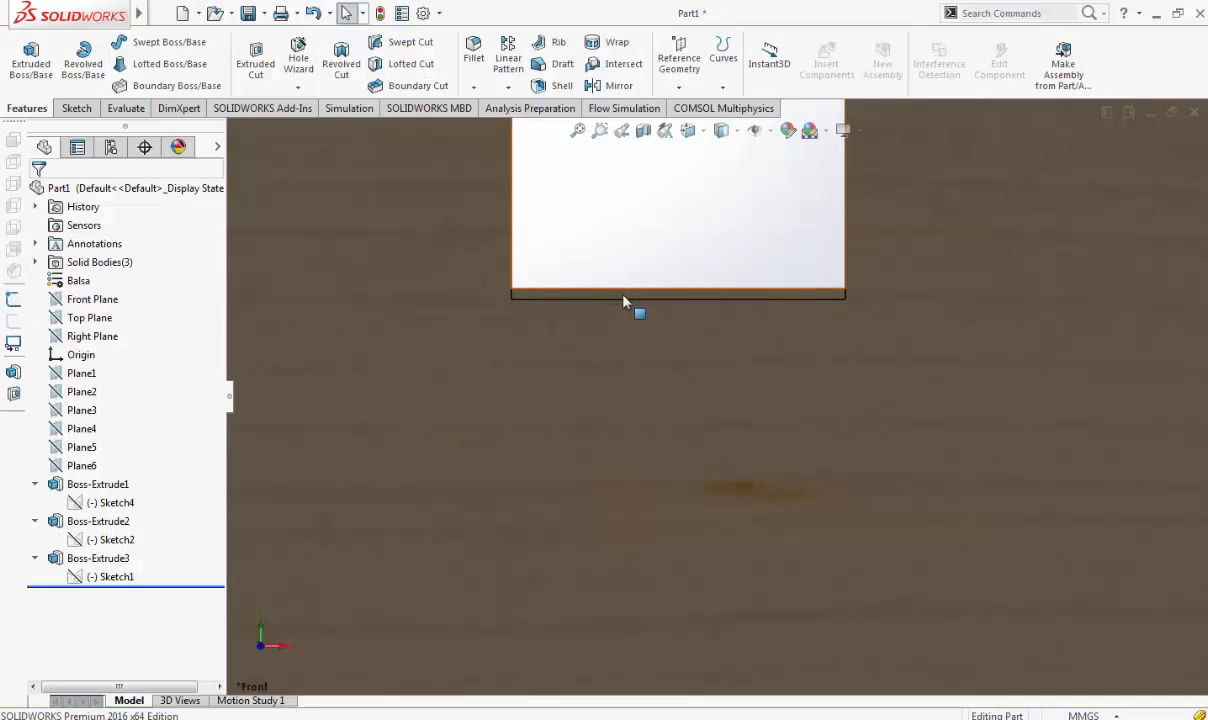
Open Sketch4 of Boss-Extrude1 for editing in the Front view and show Sketch2 as a reference
{"action": "left_click", "coordinate": [688, 138]}
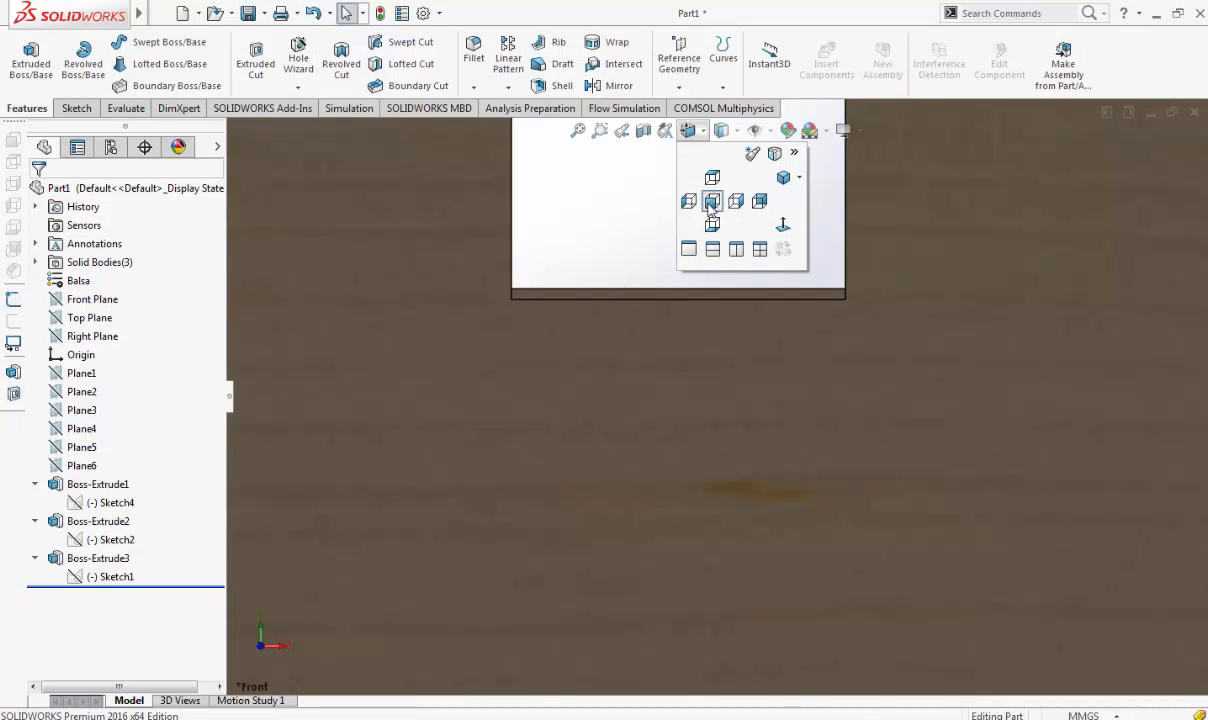
{"action": "left_click", "coordinate": [710, 203]}
{"action": "scroll", "coordinate": [722, 190], "scroll_direction": "down", "scroll_amount": 6}
{"action": "scroll", "coordinate": [655, 243], "scroll_direction": "down", "scroll_amount": 5}
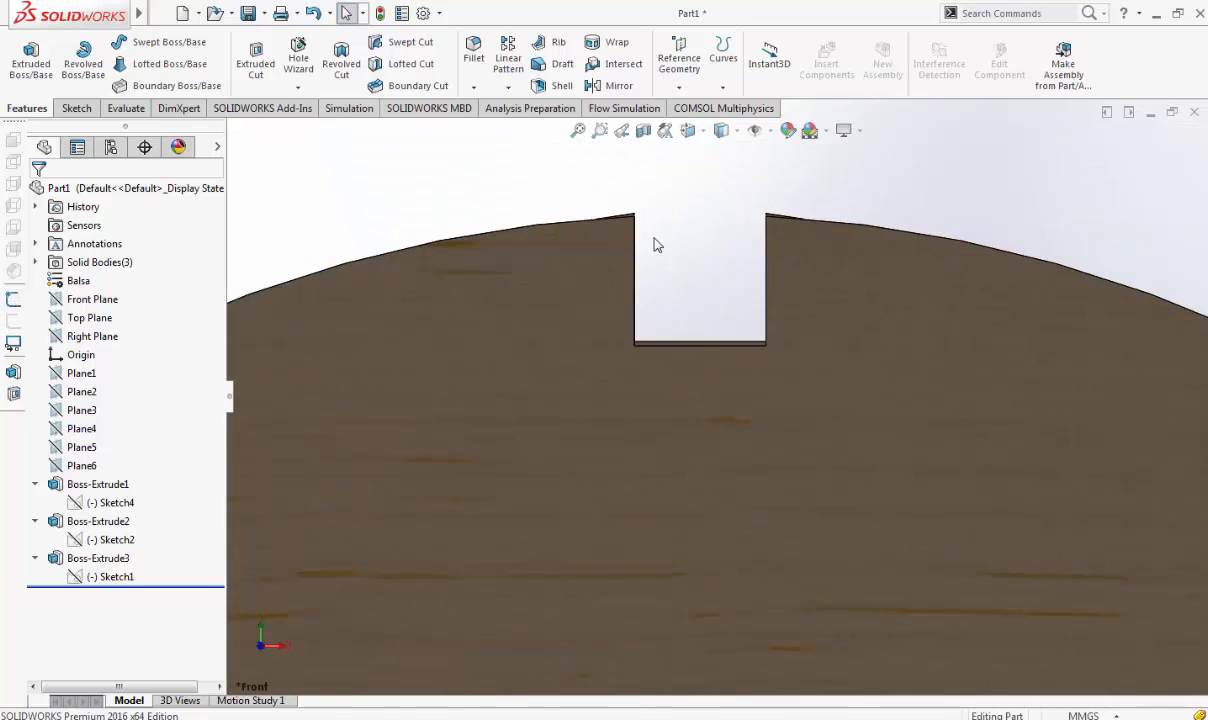
{"action": "scroll", "coordinate": [706, 382], "scroll_direction": "down", "scroll_amount": 2}
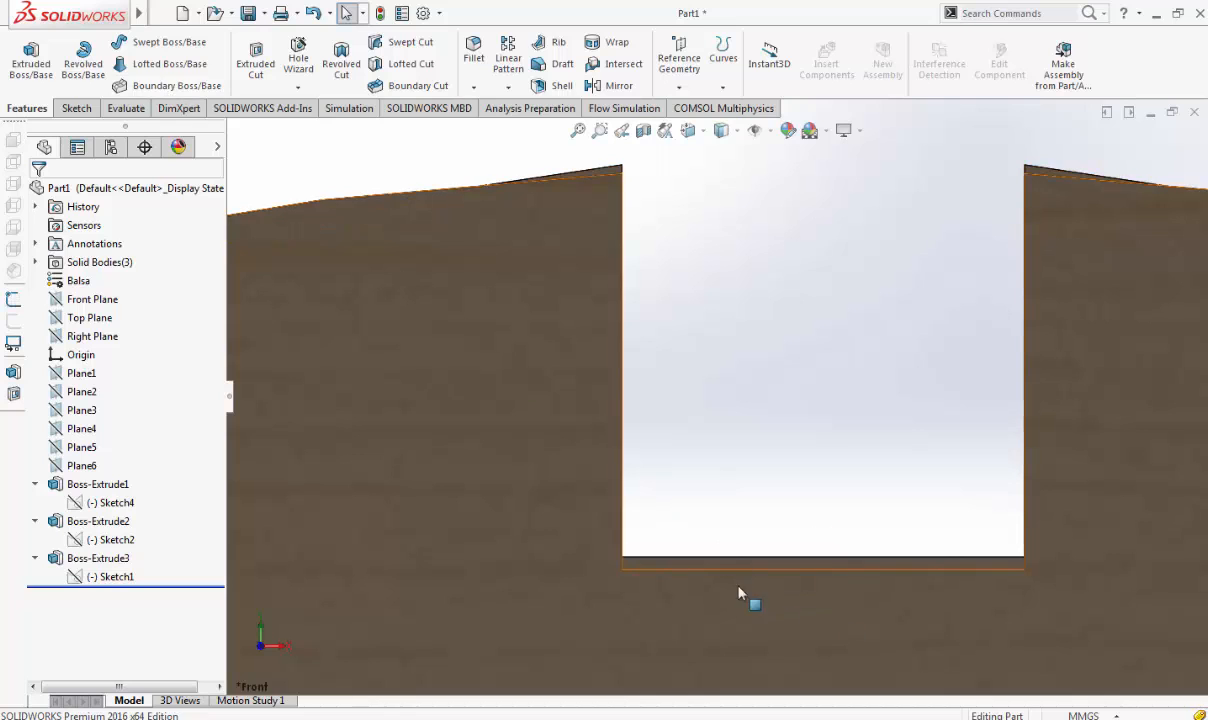
{"action": "left_click", "coordinate": [714, 564]}
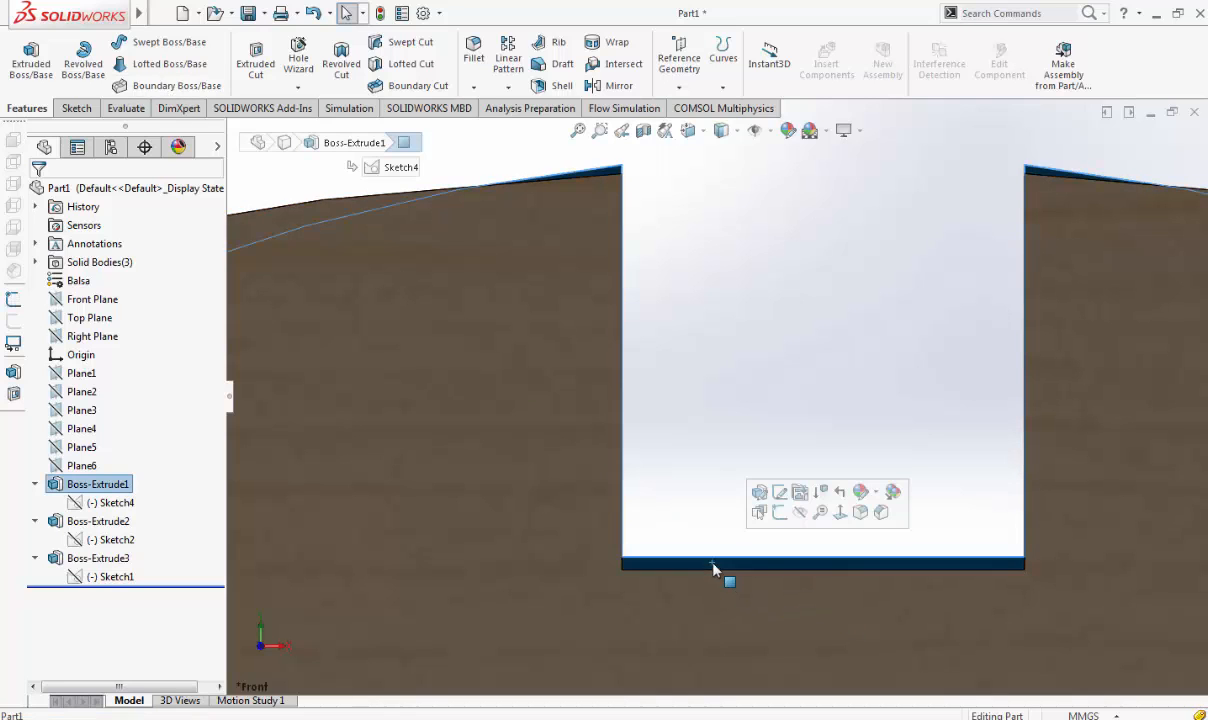
{"action": "left_click", "coordinate": [778, 496]}
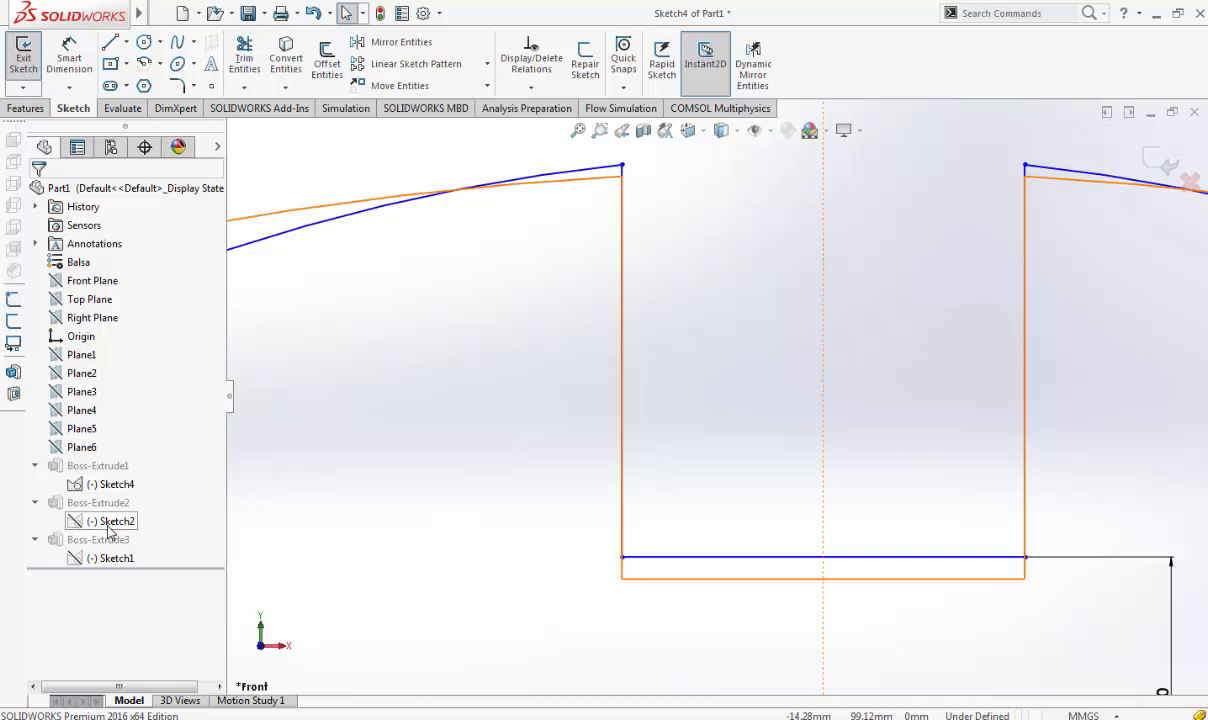
{"action": "left_click", "coordinate": [110, 521]}
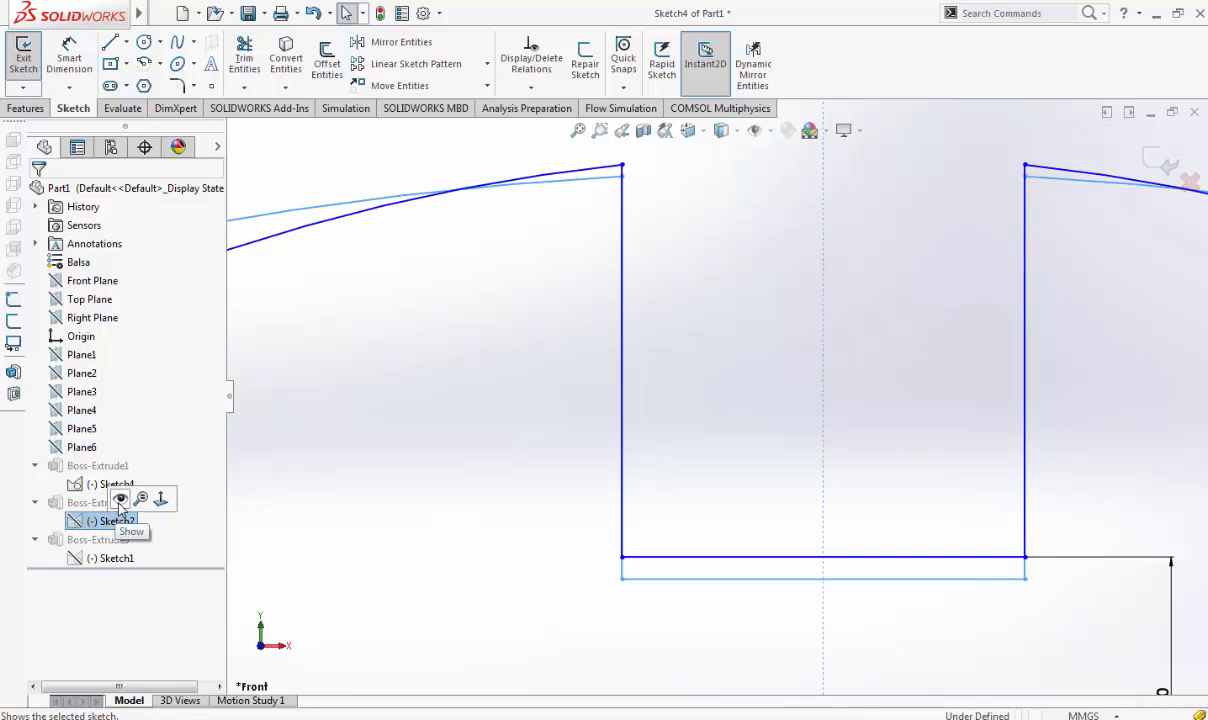
{"action": "scroll", "coordinate": [722, 569], "scroll_direction": "down", "scroll_amount": 2}
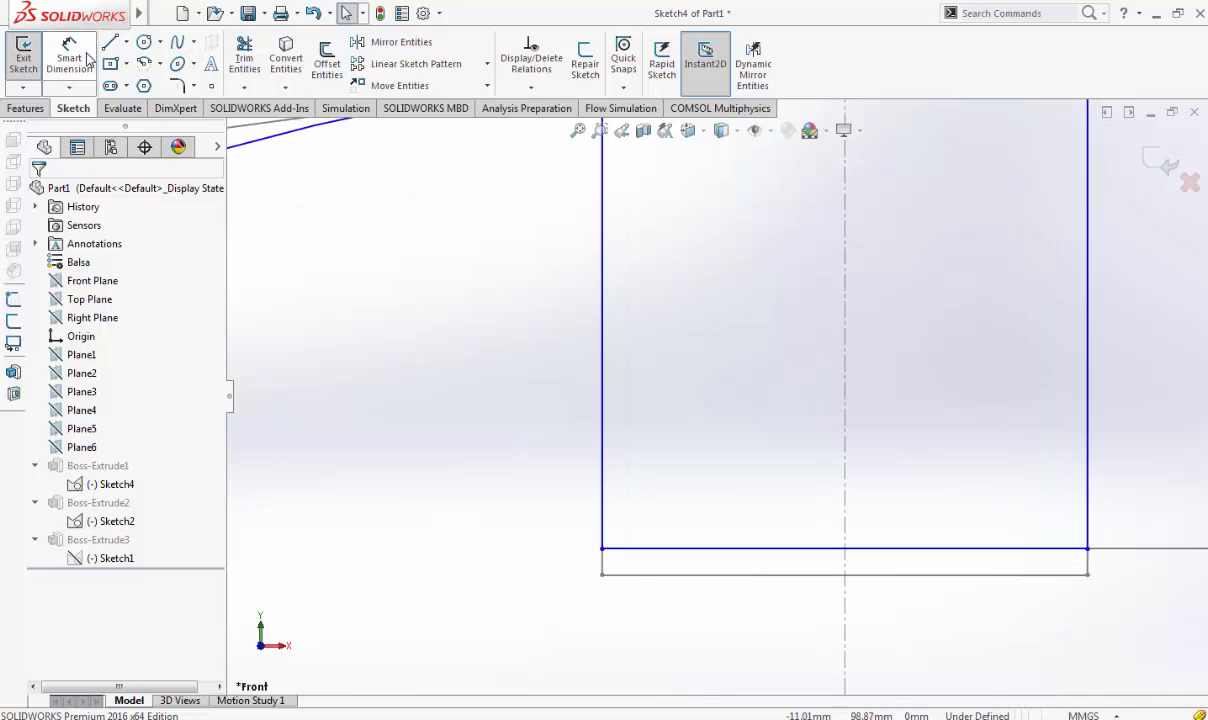
Draw a 10 mm line along Sketch2's upper notch bottom and delete Sketch4's old notch bottom line
{"action": "key", "text": "l"}
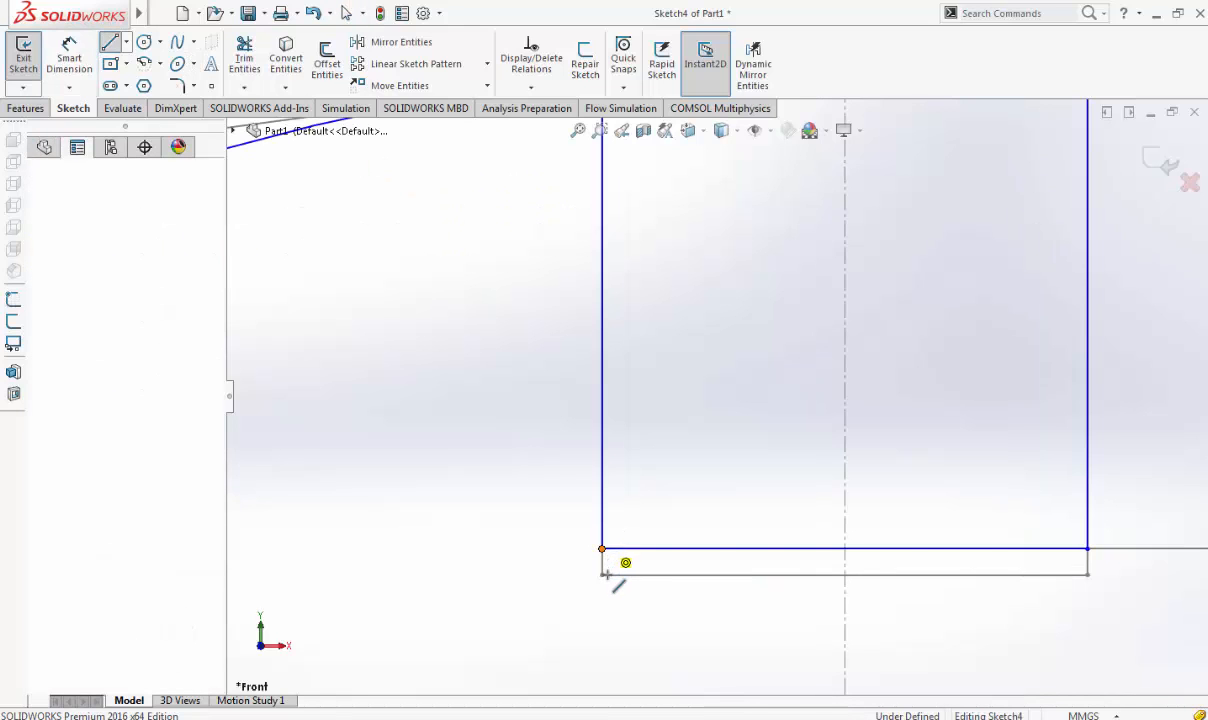
{"action": "left_click", "coordinate": [601, 574]}
{"action": "left_click", "coordinate": [1090, 575]}
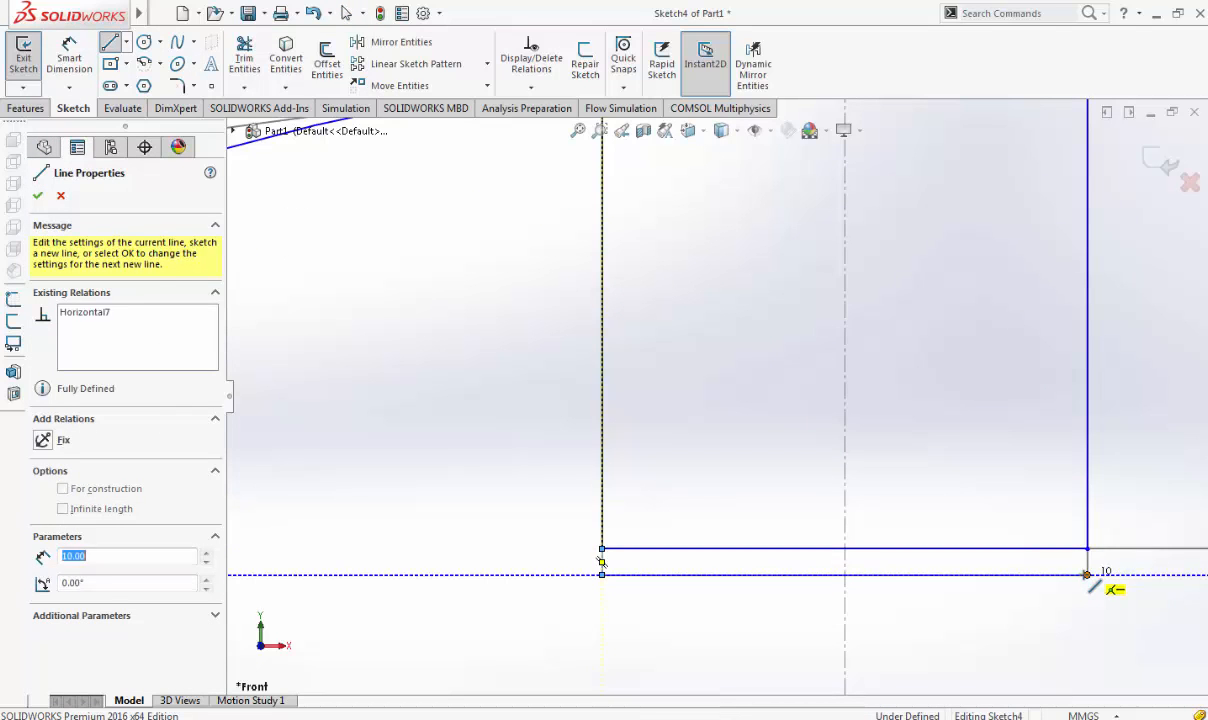
{"action": "key", "text": "Escape"}
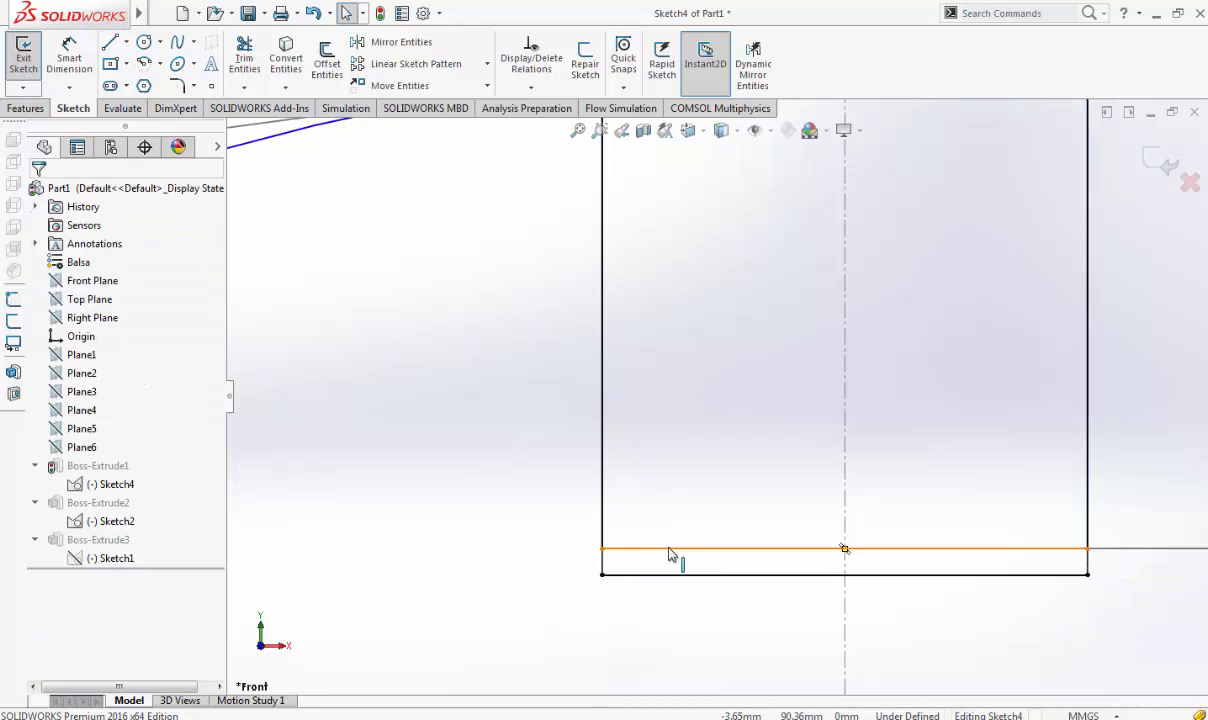
{"action": "left_click", "coordinate": [670, 549]}
{"action": "key", "text": "Delete"}
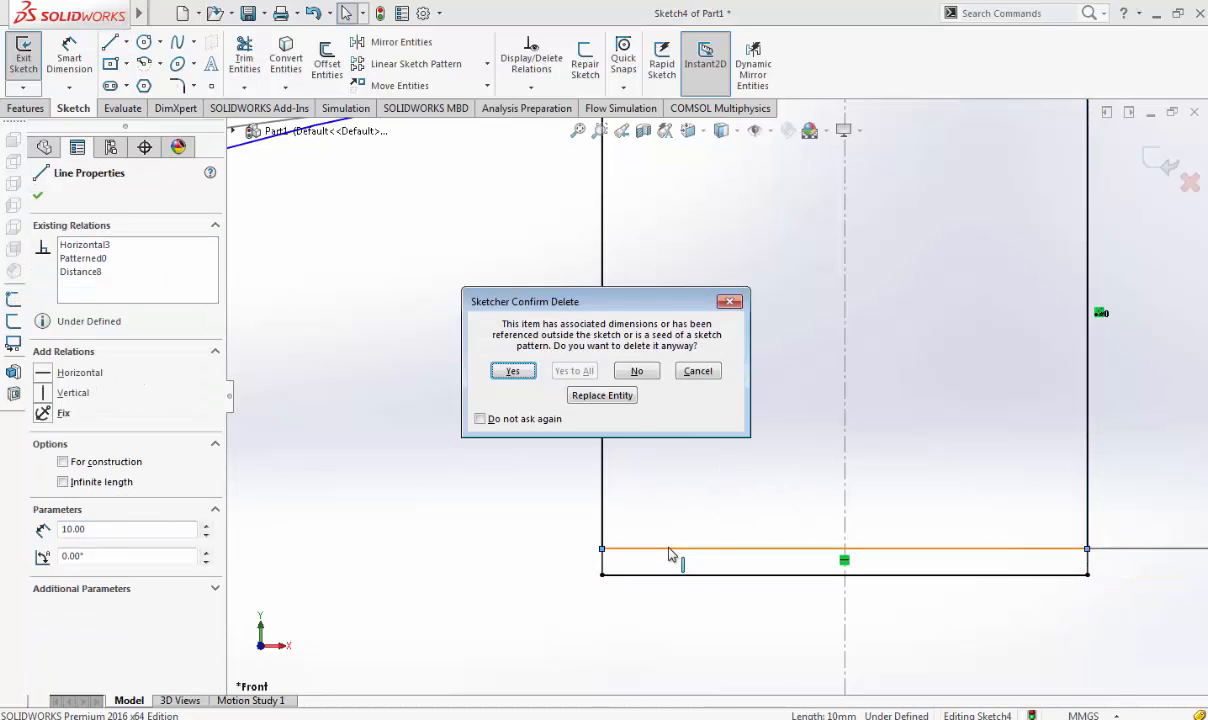
{"action": "left_click", "coordinate": [512, 371]}
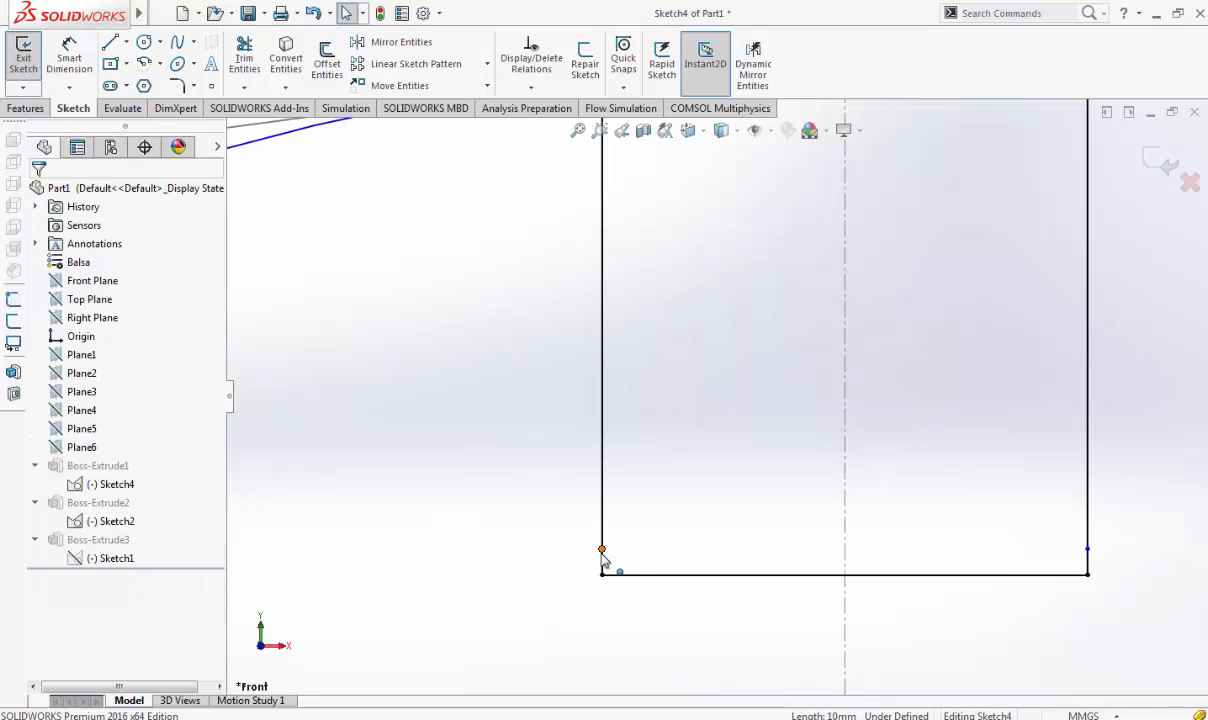
Try to delete the leftover endpoint on the side of Sketch4's upper notch, and exit the sketch keeping the changes
{"action": "left_click", "coordinate": [601, 550]}
{"action": "key", "text": "Delete"}
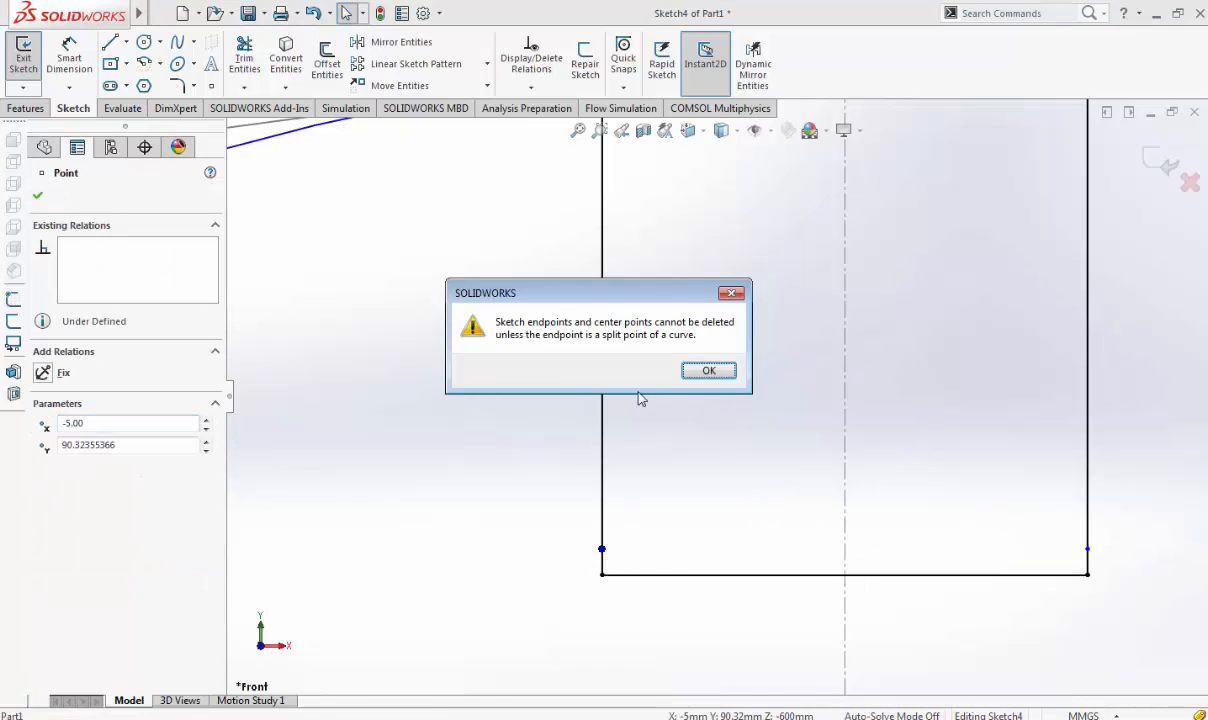
{"action": "left_click", "coordinate": [706, 372]}
{"action": "scroll", "coordinate": [652, 534], "scroll_direction": "down", "scroll_amount": 3}
{"action": "scroll", "coordinate": [949, 423], "scroll_direction": "up", "scroll_amount": 5}
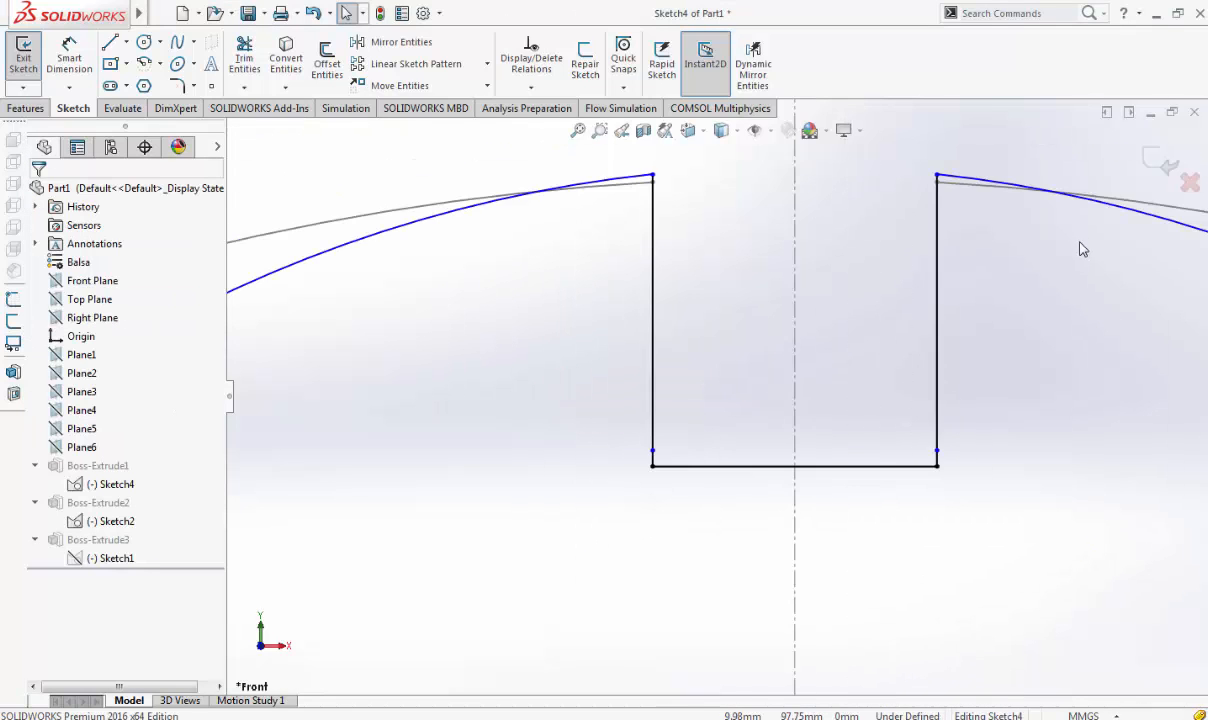
{"action": "left_click", "coordinate": [1152, 162]}
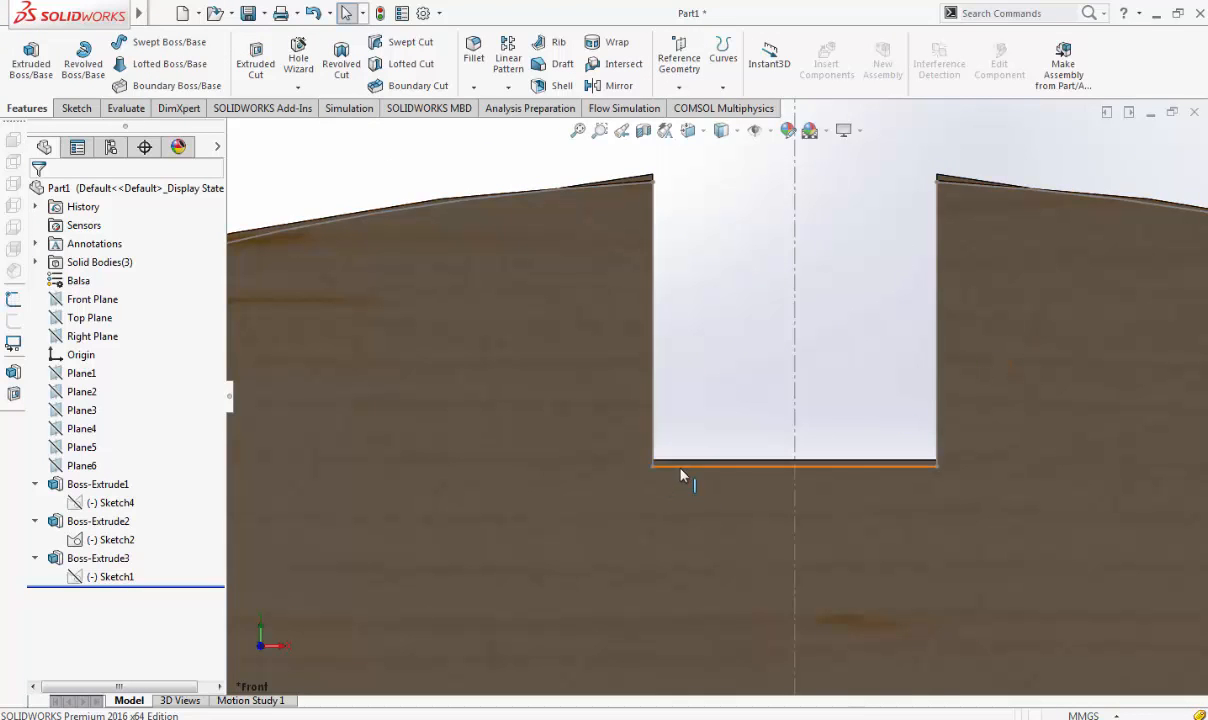
Show Sketch4 of Boss-Extrude1 alongside Sketch2 over the solid formers
{"action": "scroll", "coordinate": [700, 492], "scroll_direction": "down", "scroll_amount": 3}
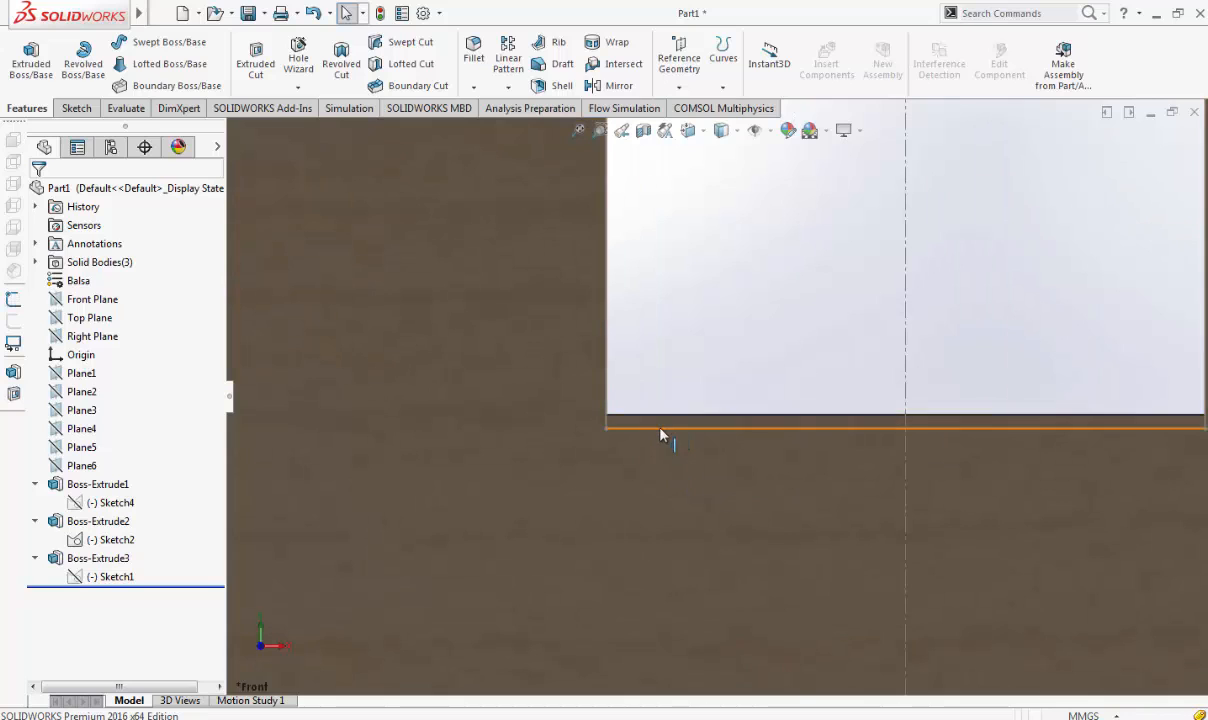
{"action": "left_click", "coordinate": [113, 578]}
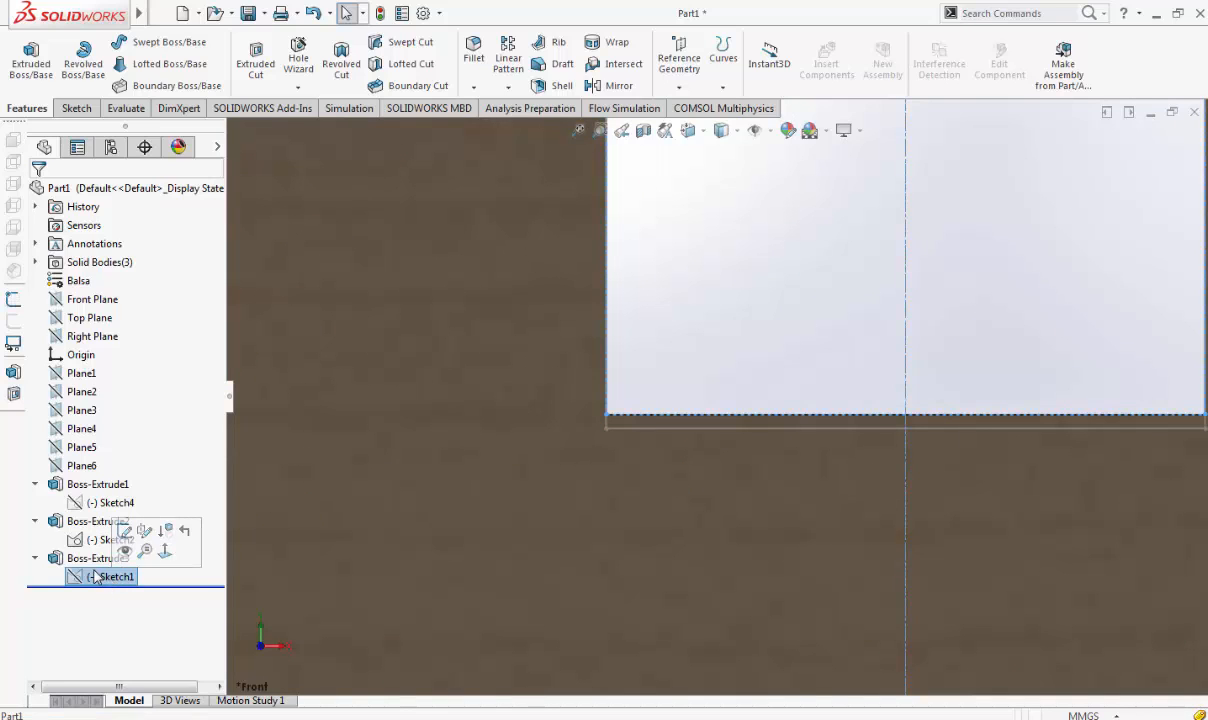
{"action": "left_click", "coordinate": [104, 504]}
{"action": "left_click", "coordinate": [107, 475]}
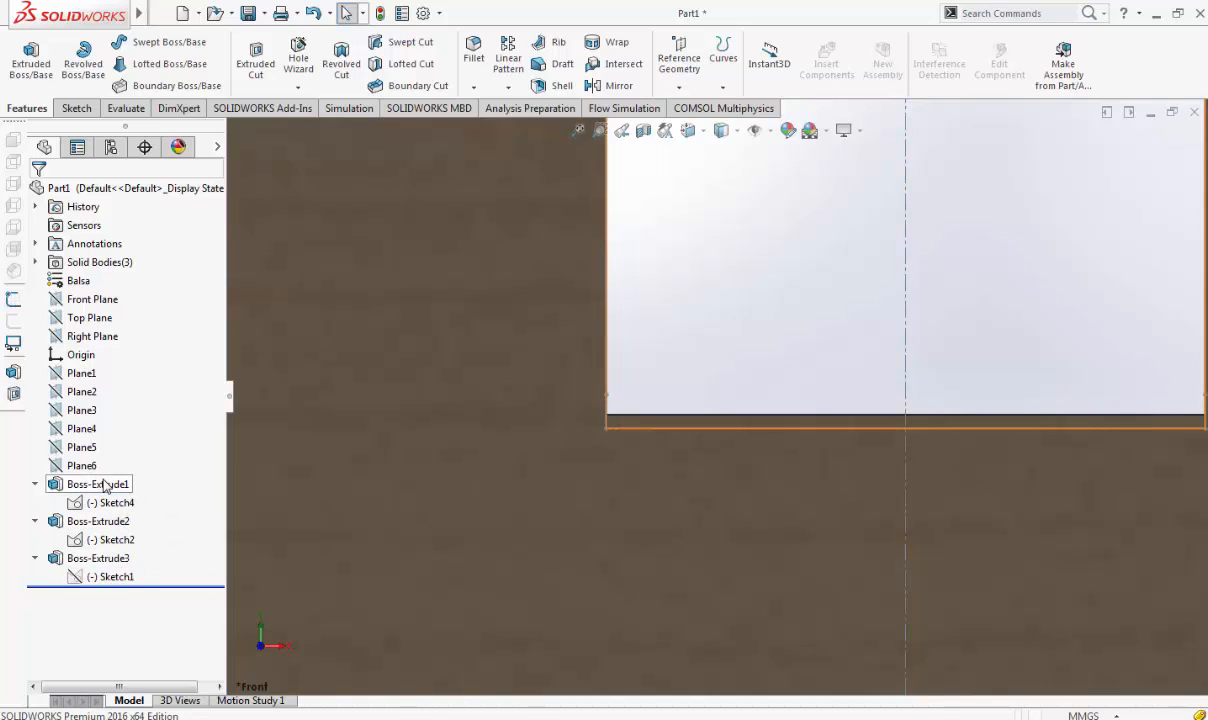
{"action": "left_click", "coordinate": [653, 427]}
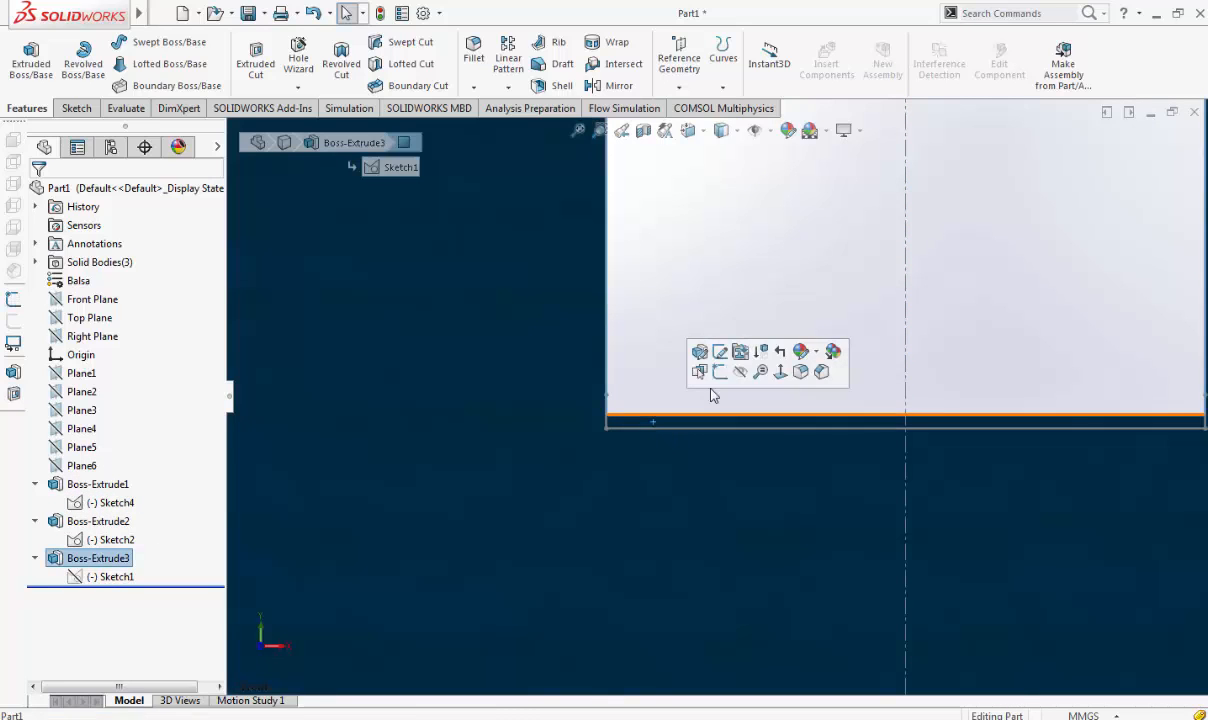
{"action": "left_click", "coordinate": [719, 357]}
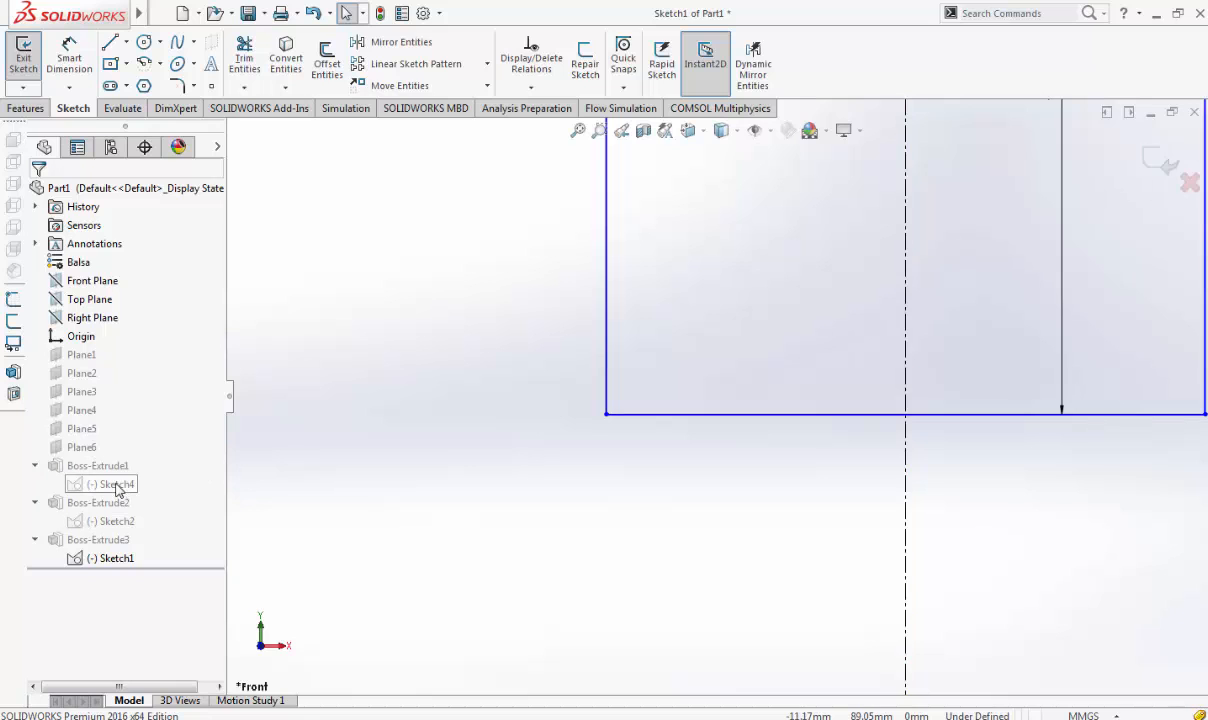
{"action": "left_click", "coordinate": [112, 558]}
{"action": "left_click", "coordinate": [1188, 188]}
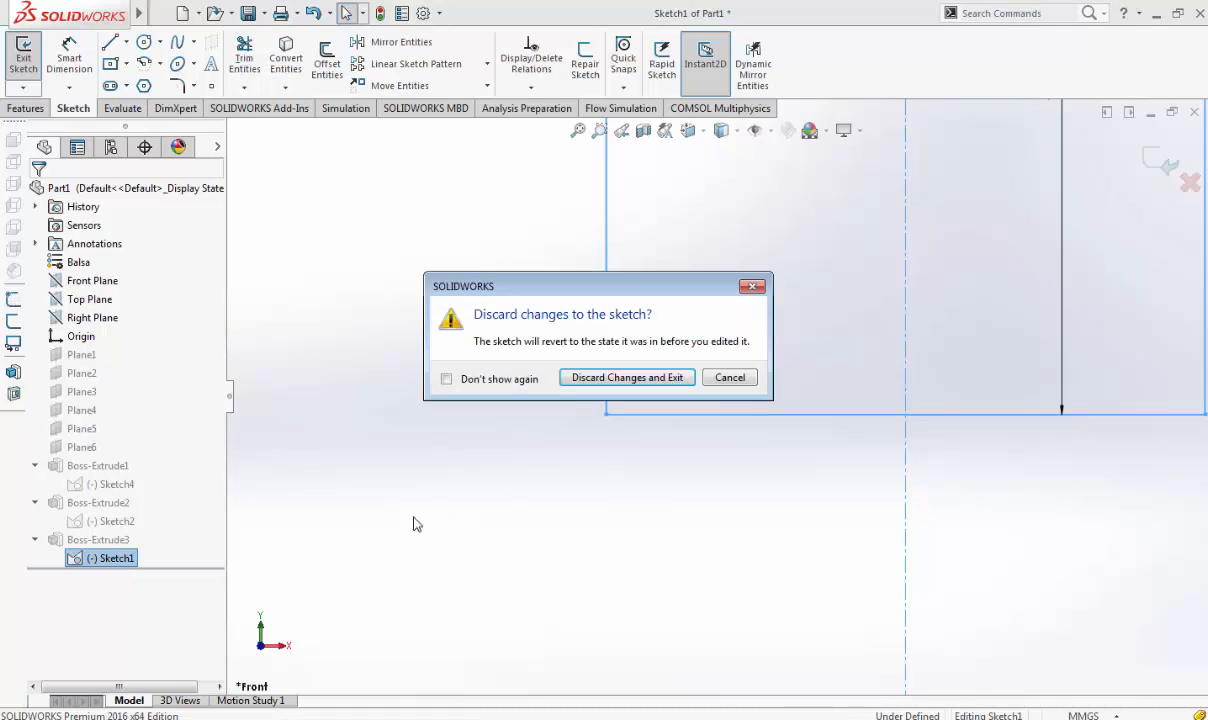
{"action": "left_click", "coordinate": [684, 377]}
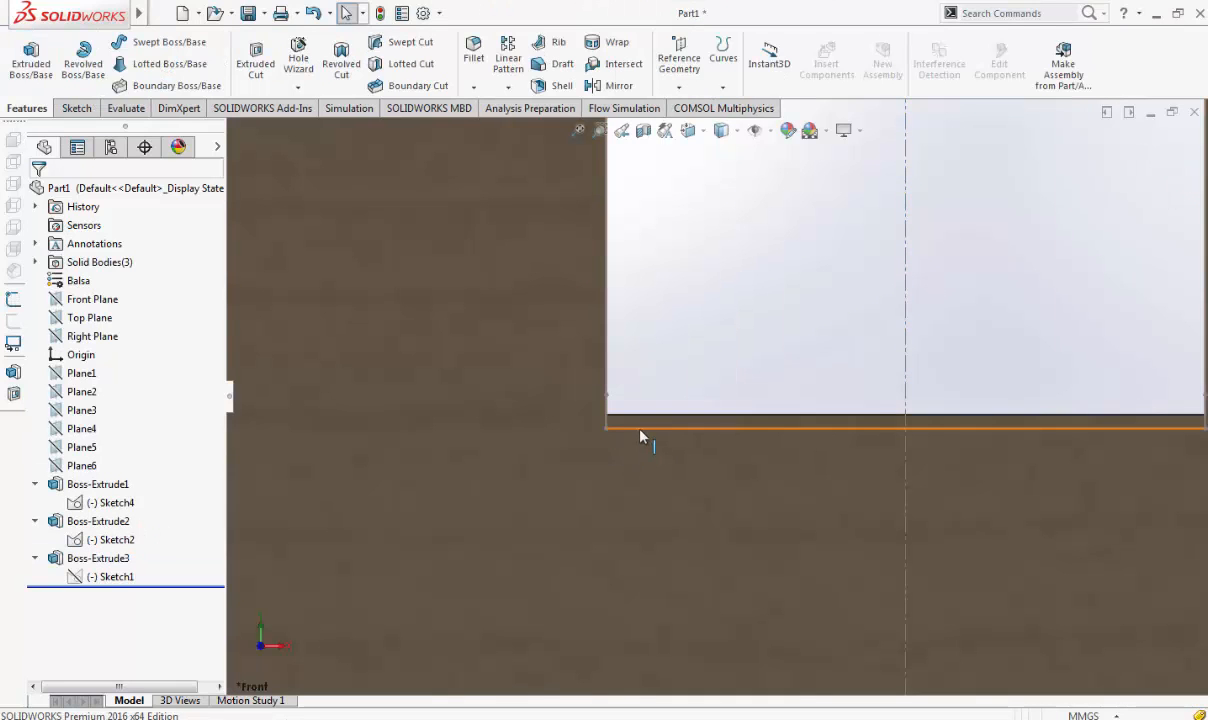
{"action": "left_click", "coordinate": [112, 540]}
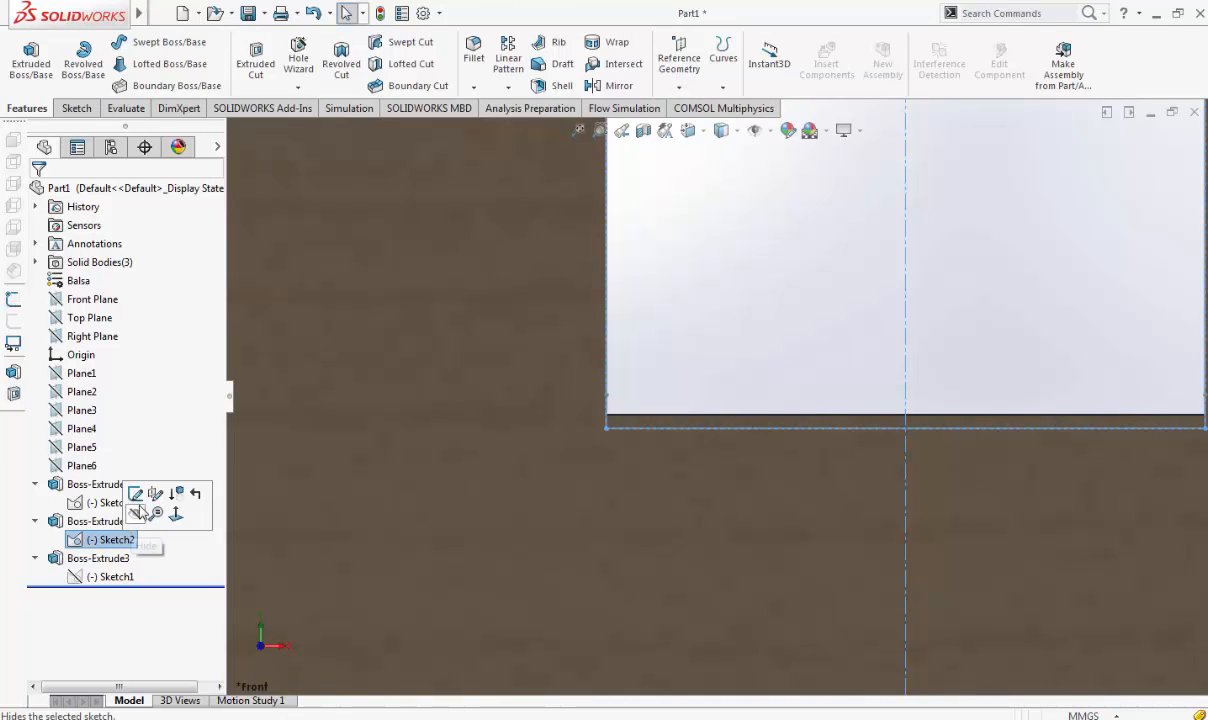
{"action": "left_click", "coordinate": [754, 328]}
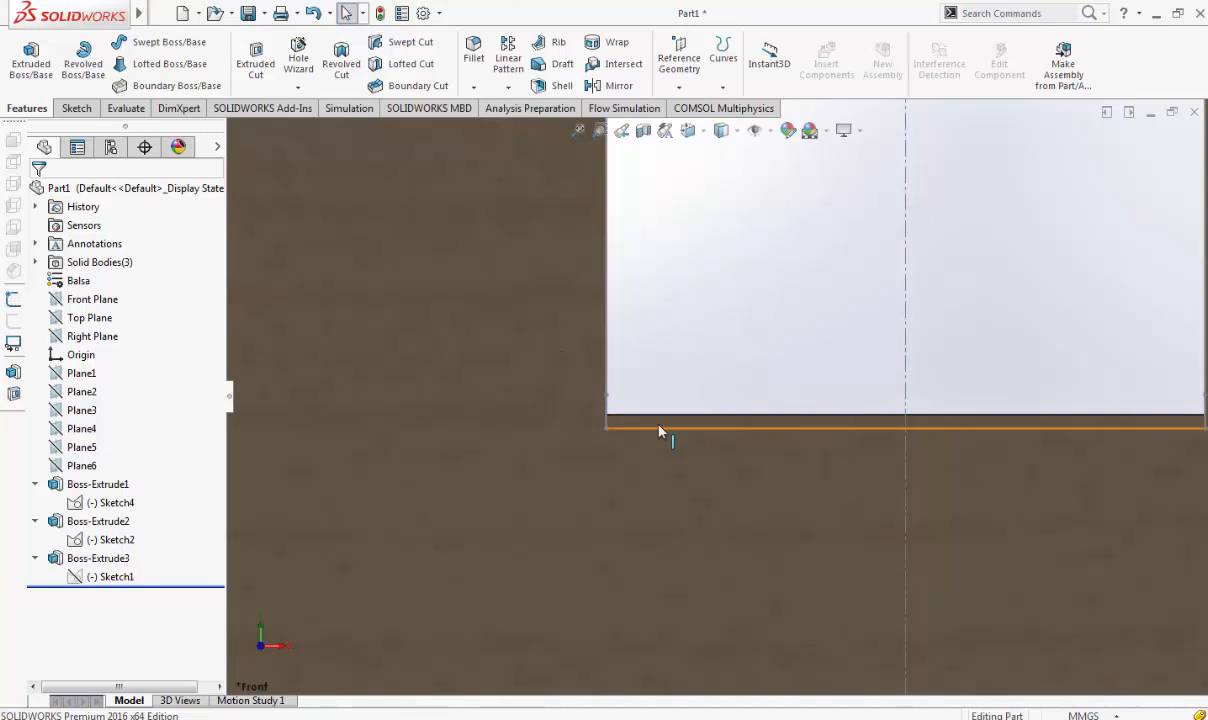
{"action": "scroll", "coordinate": [656, 427], "scroll_direction": "down", "scroll_amount": 3}
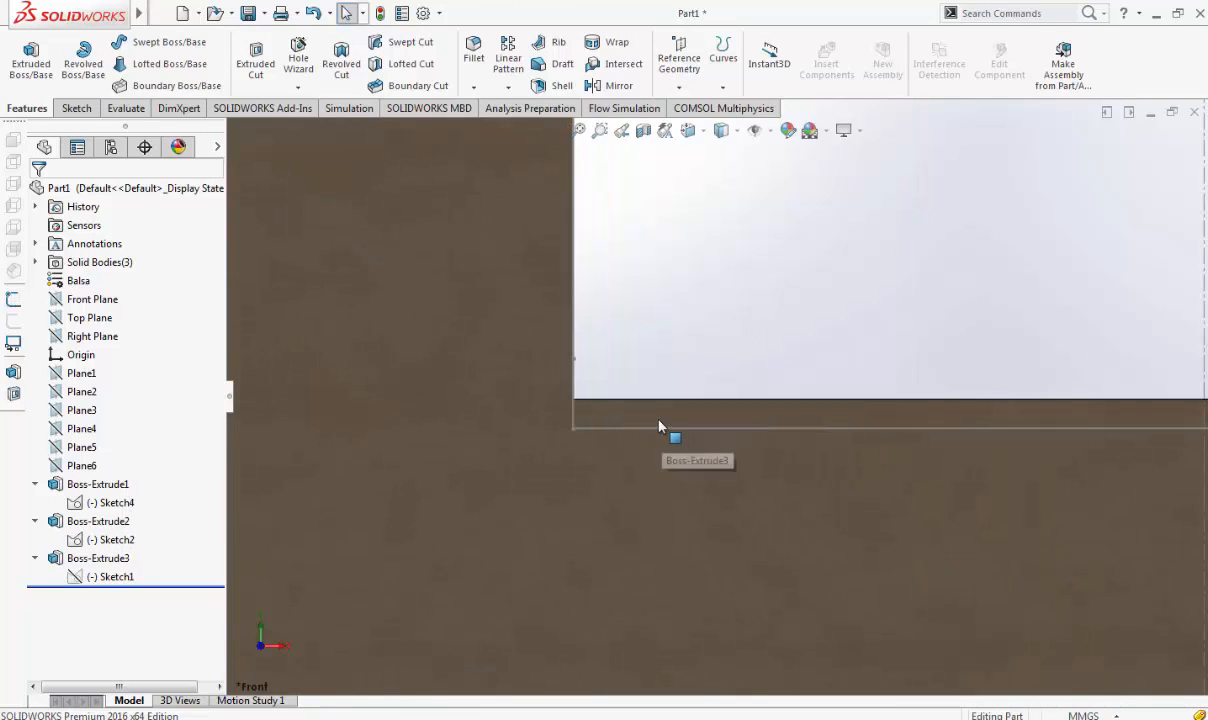
{"action": "left_click", "coordinate": [658, 427]}
{"action": "left_click", "coordinate": [731, 349]}
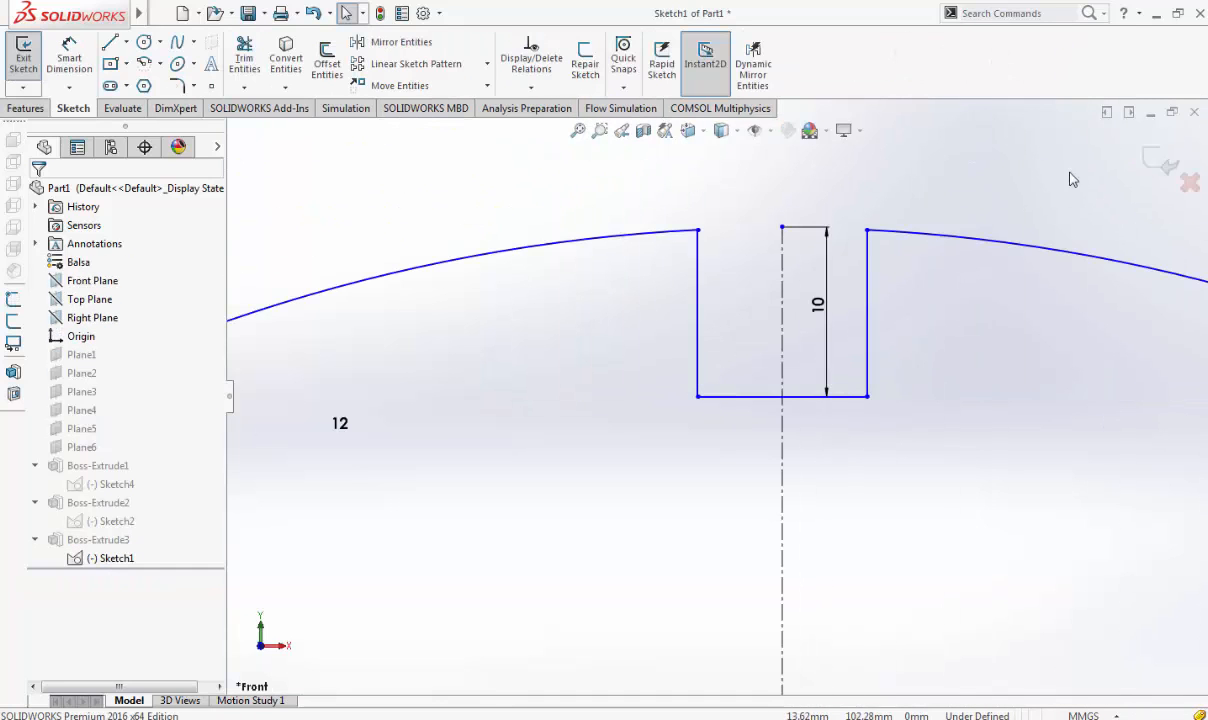
{"action": "left_click", "coordinate": [1186, 188]}
{"action": "left_click", "coordinate": [622, 379]}
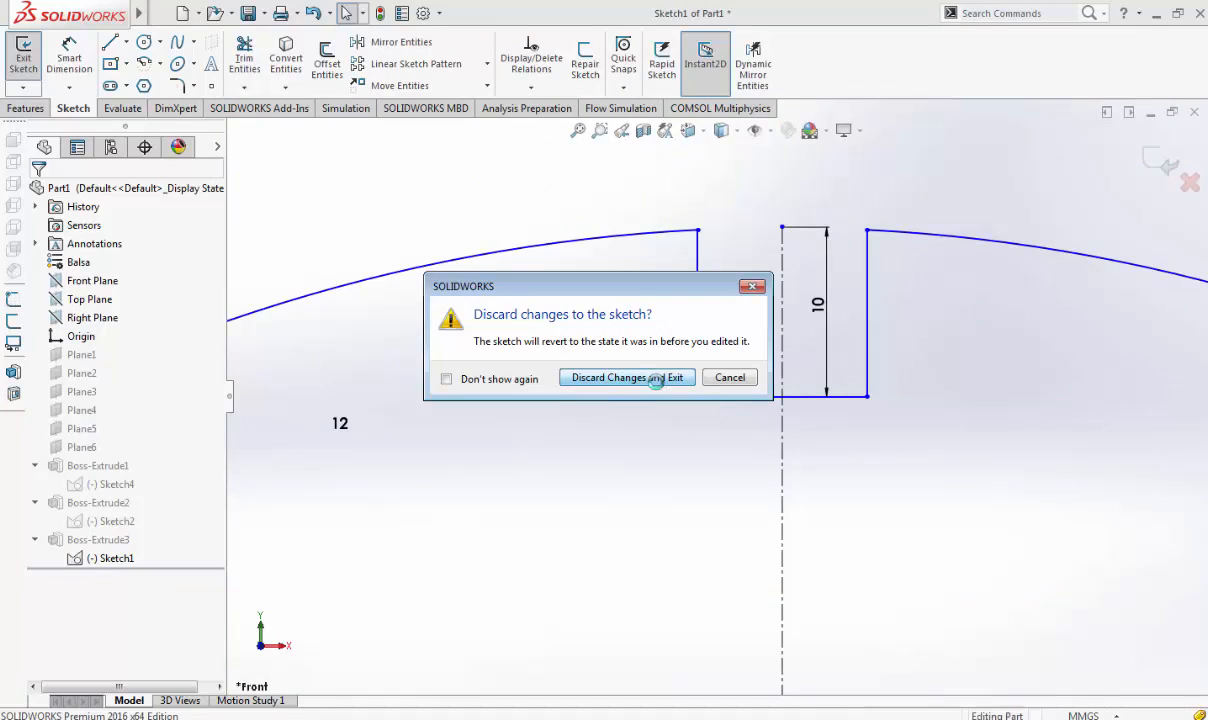
Examine the offset between the formers' upper notch bottoms in the Front, orbited and Back views
{"action": "scroll", "coordinate": [724, 405], "scroll_direction": "down", "scroll_amount": 5}
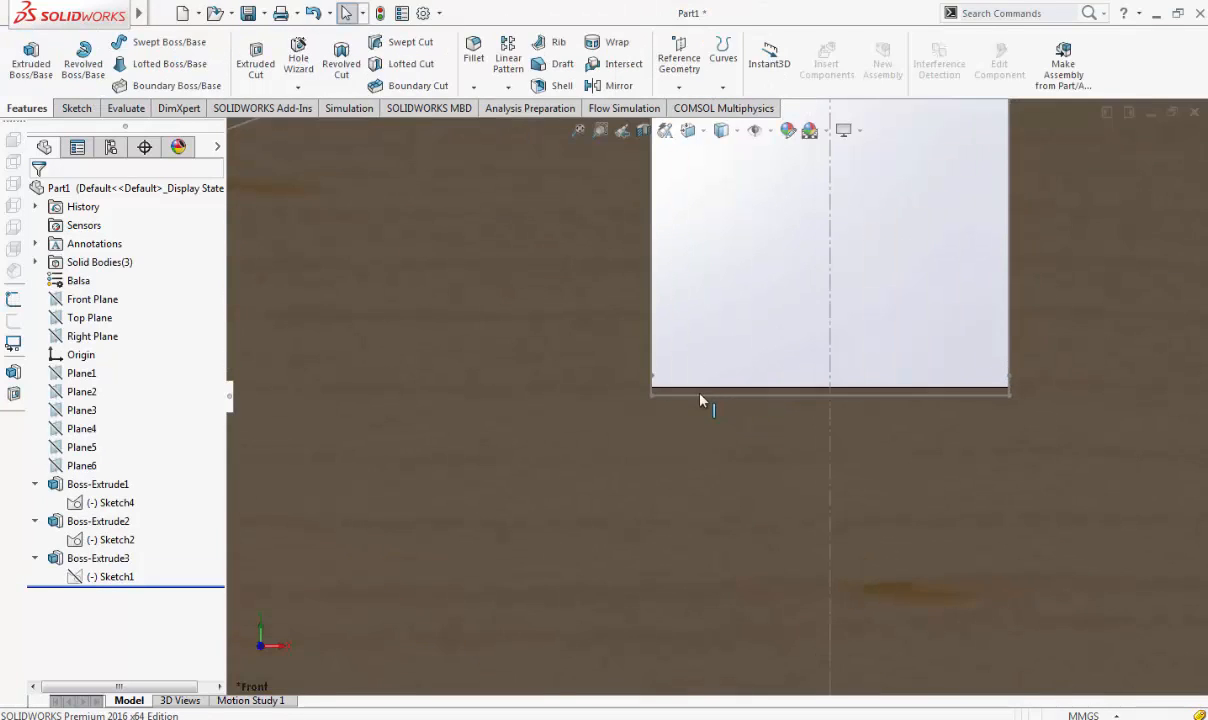
{"action": "left_click", "coordinate": [663, 400]}
{"action": "left_click", "coordinate": [664, 396]}
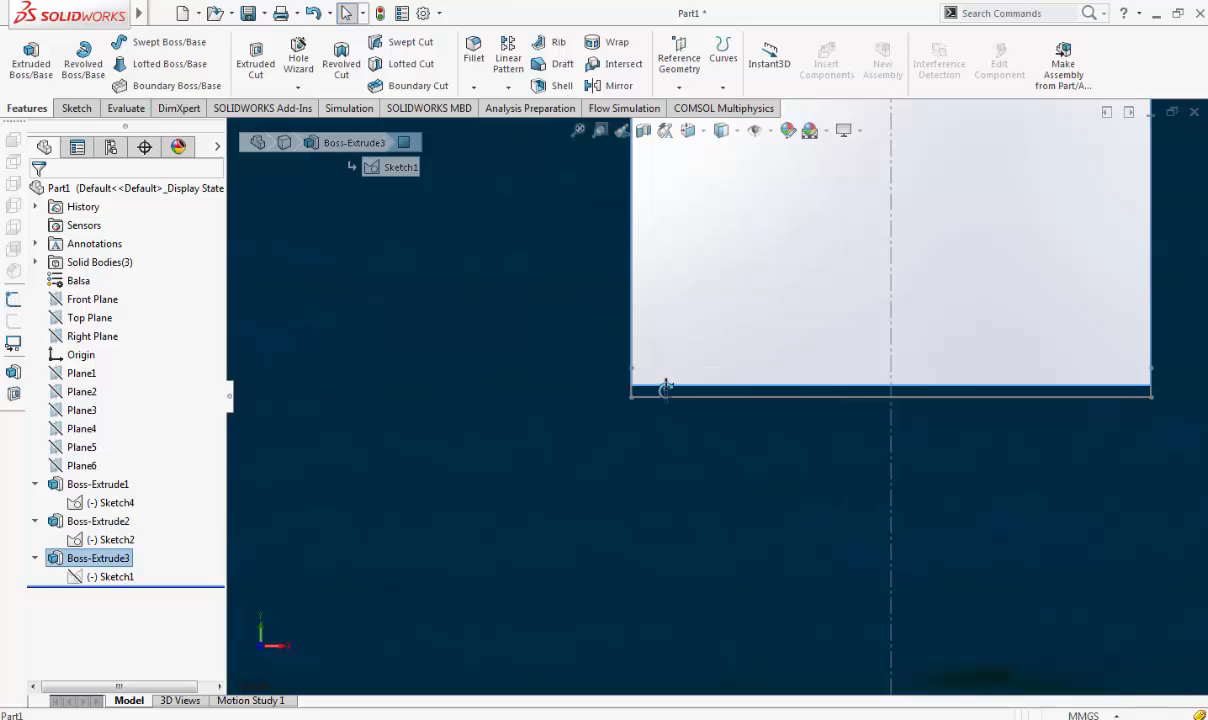
{"action": "key", "text": "ctrl+8"}
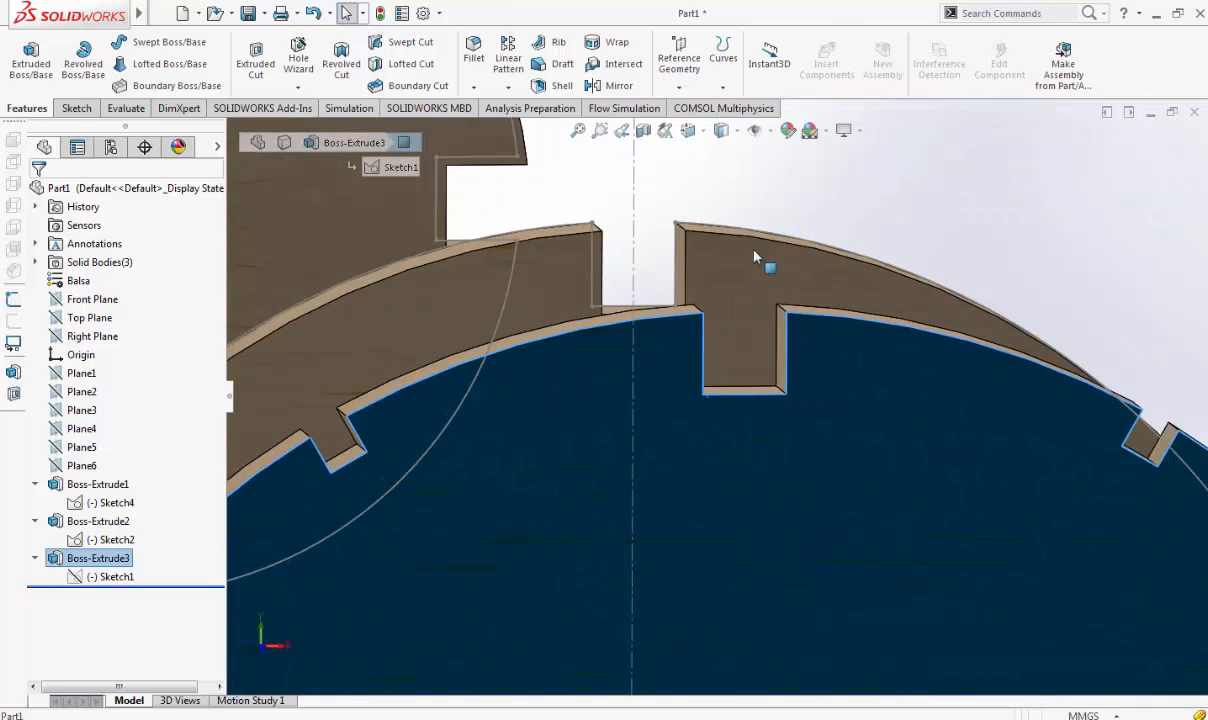
{"action": "left_click", "coordinate": [689, 130]}
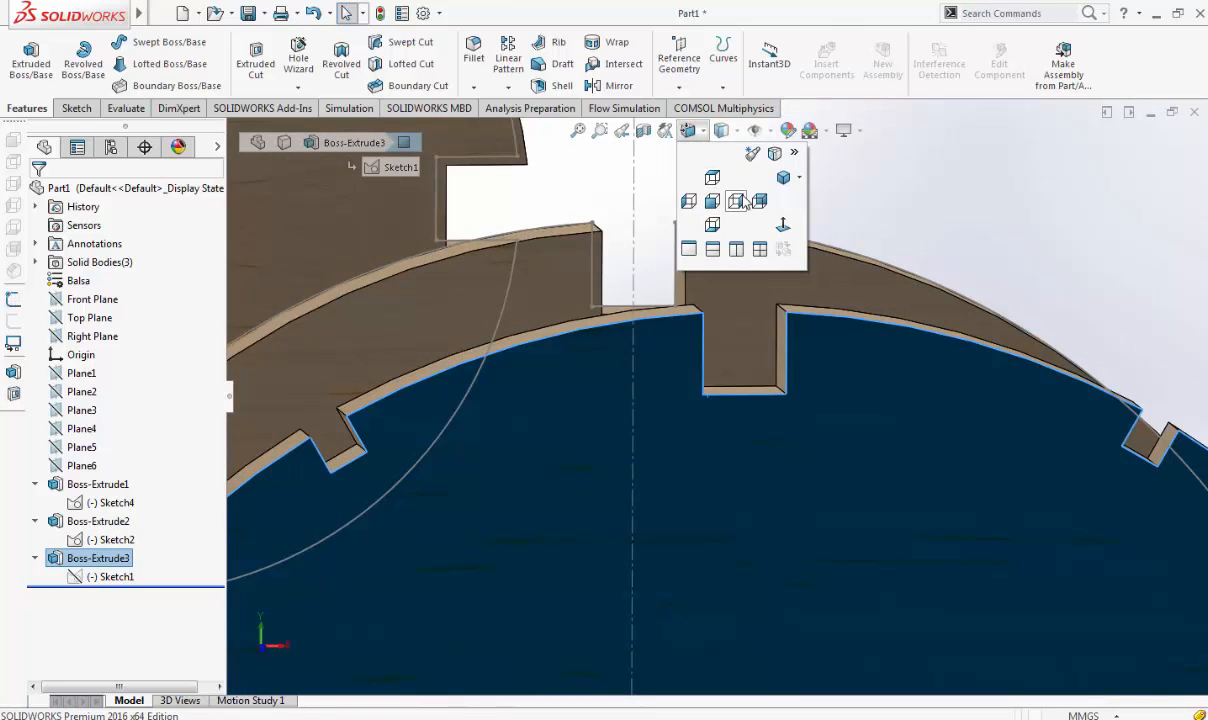
{"action": "left_click", "coordinate": [760, 201]}
{"action": "scroll", "coordinate": [658, 266], "scroll_direction": "down", "scroll_amount": 5}
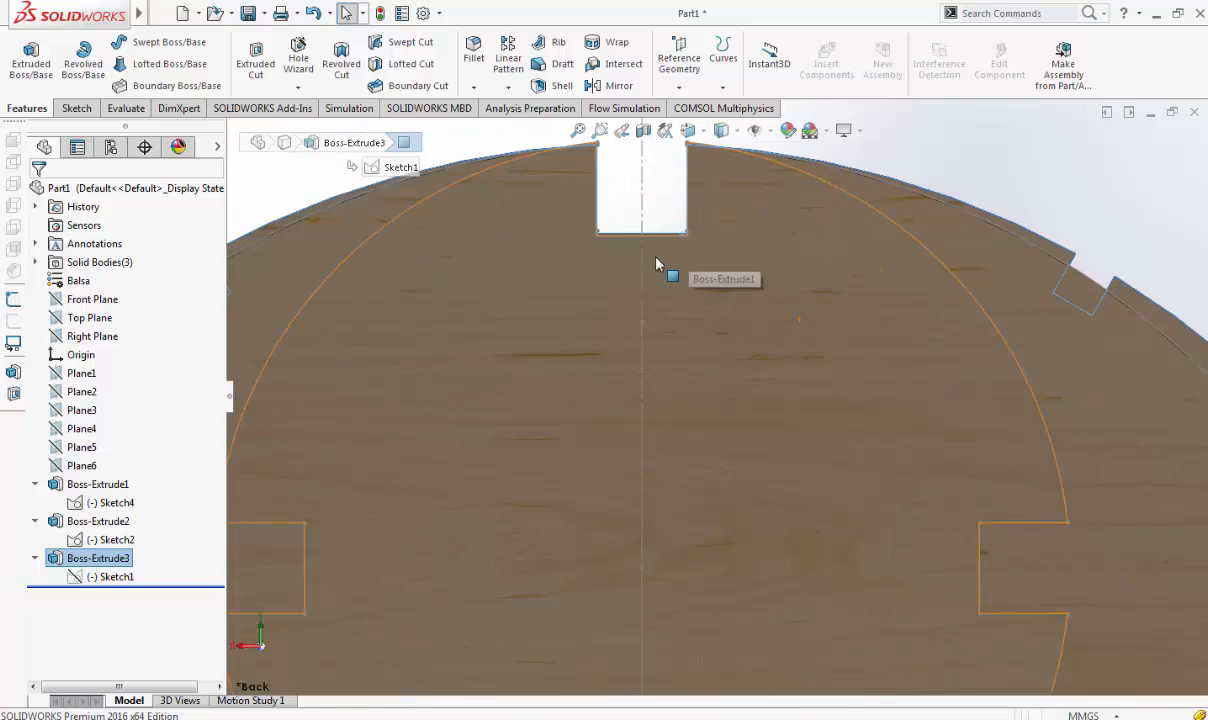
{"action": "scroll", "coordinate": [600, 300], "scroll_direction": "down", "scroll_amount": 4}
{"action": "left_click", "coordinate": [600, 283]}
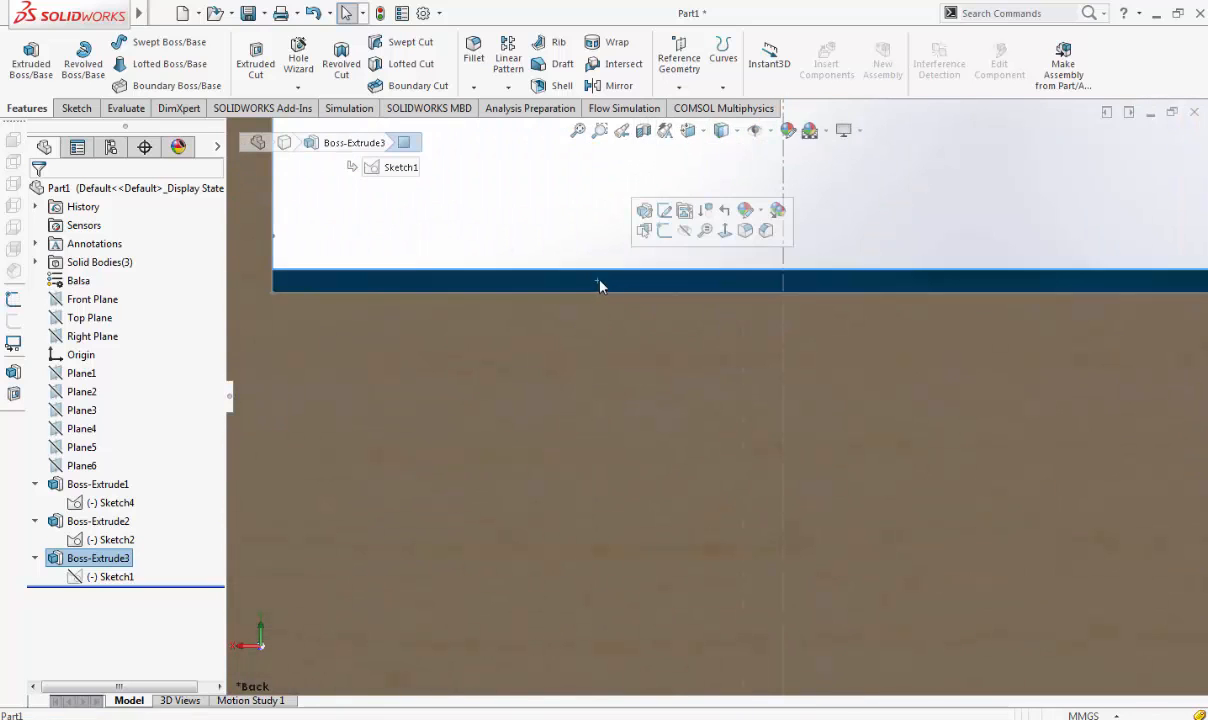
{"action": "left_click", "coordinate": [664, 212]}
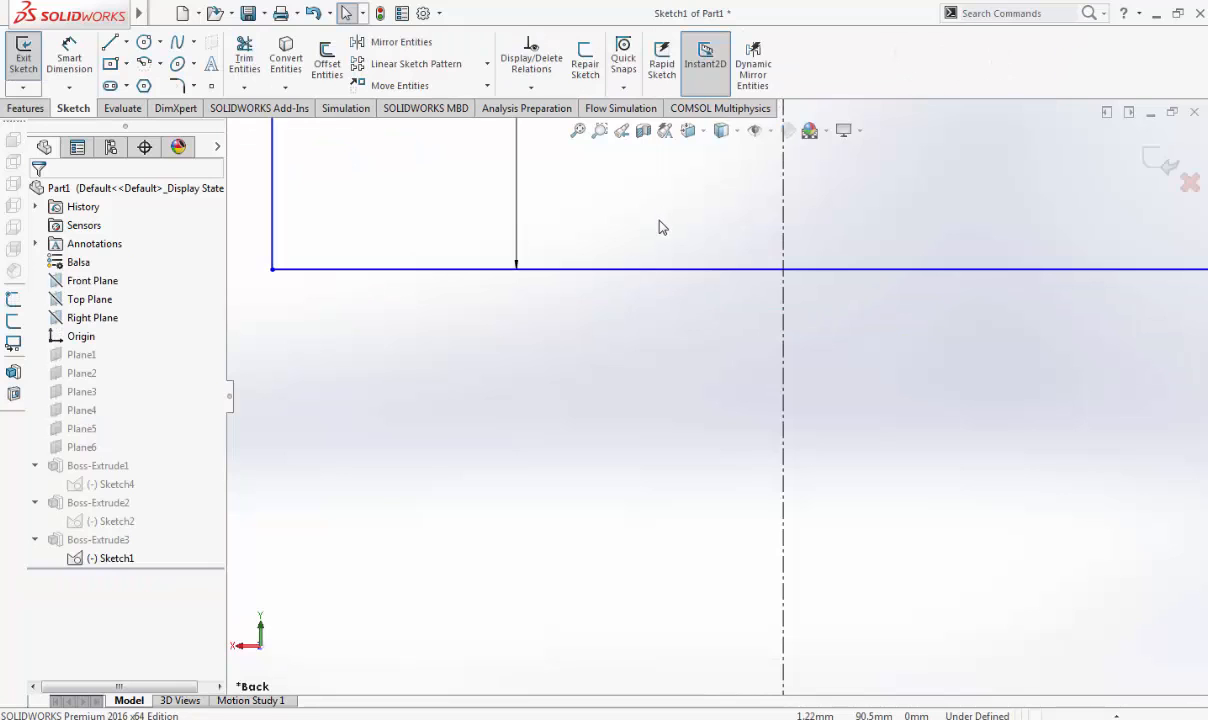
{"action": "scroll", "coordinate": [660, 227], "scroll_direction": "up", "scroll_amount": 5}
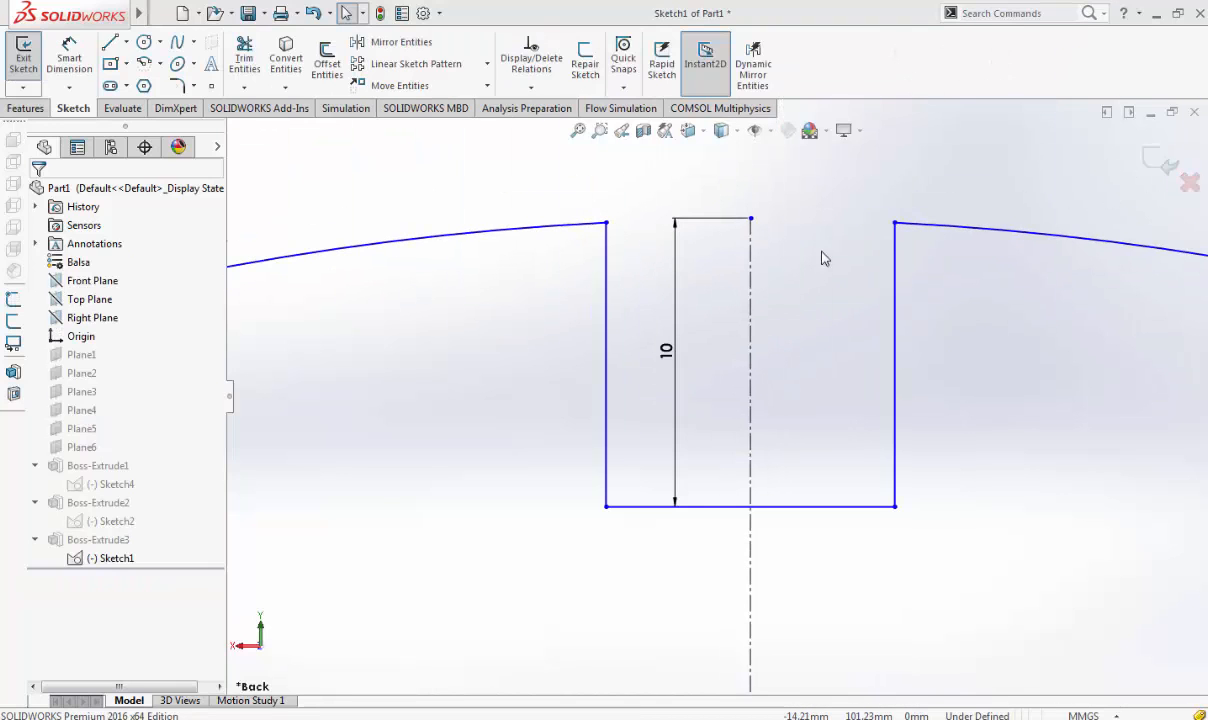
{"action": "left_click", "coordinate": [615, 385]}
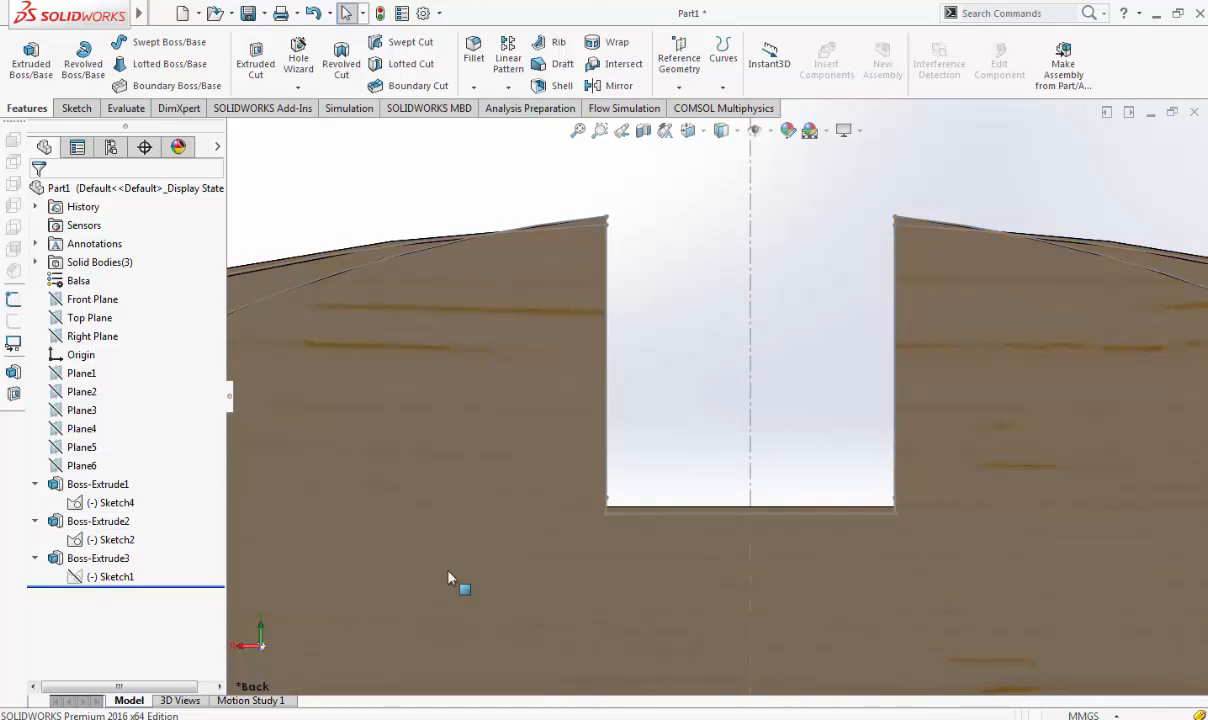
Show Sketch1 of Boss-Extrude3 alongside Sketch4 and Sketch2 over the solid formers
{"action": "left_click", "coordinate": [531, 552]}
{"action": "left_click", "coordinate": [110, 502]}
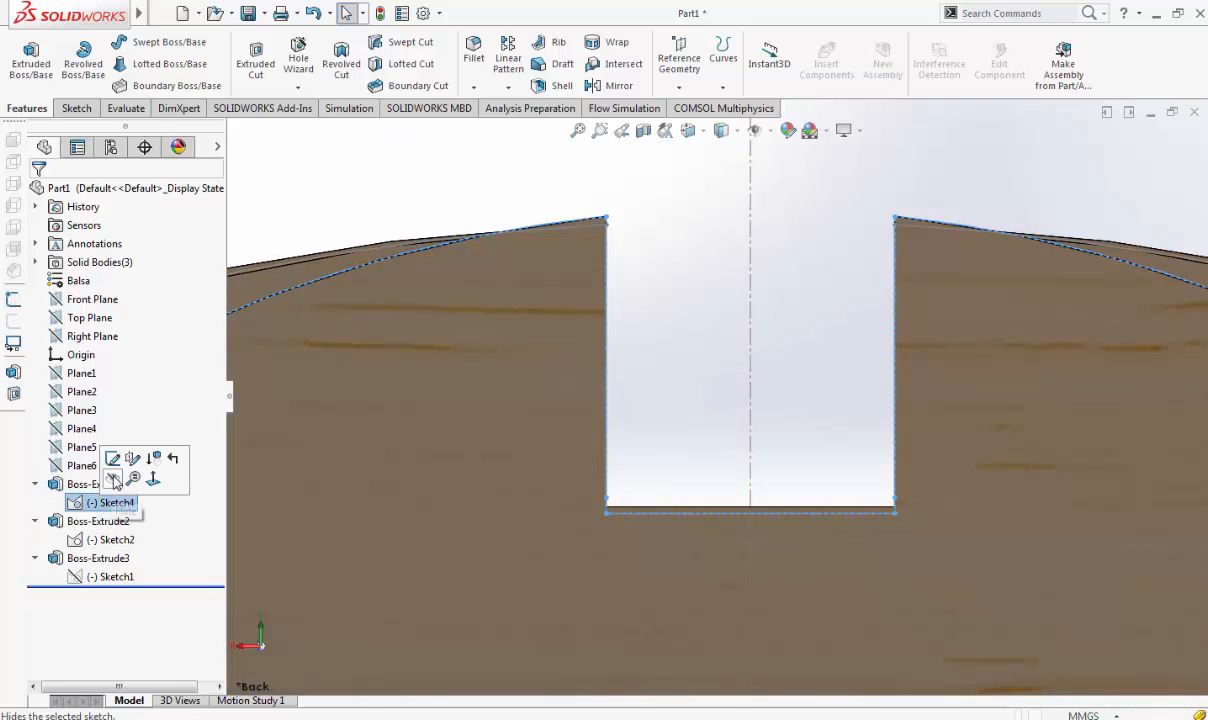
{"action": "left_click", "coordinate": [110, 539]}
{"action": "left_click", "coordinate": [118, 577]}
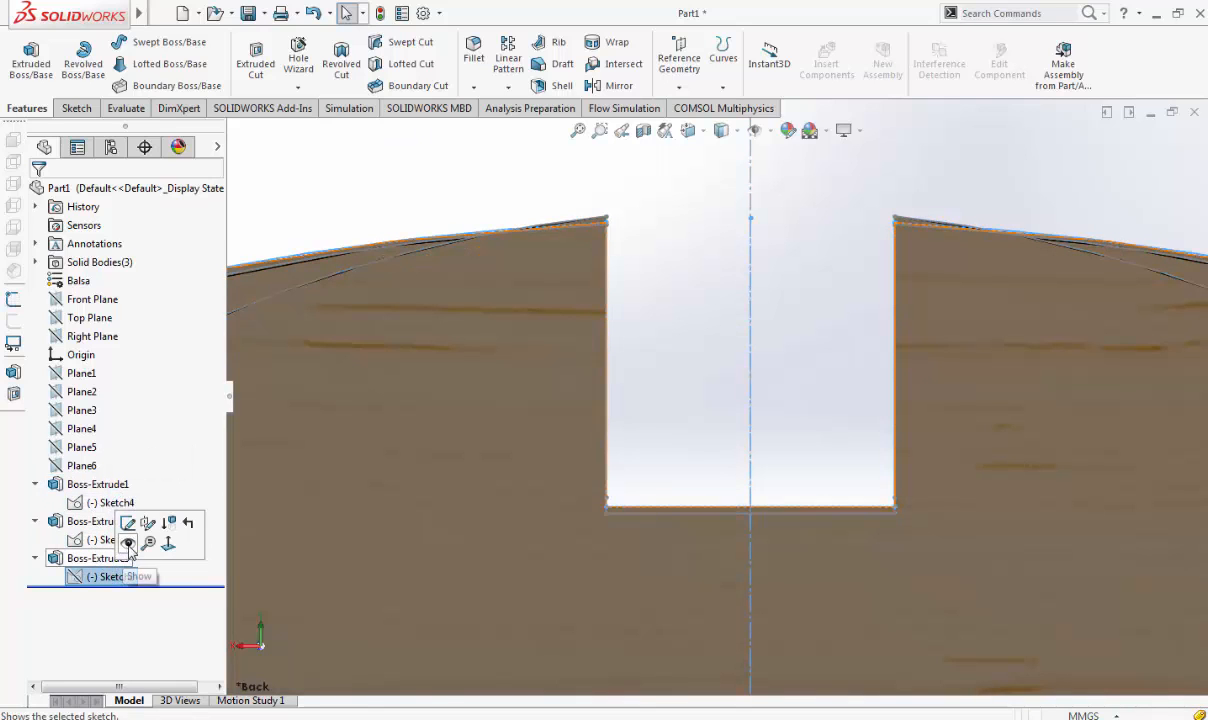
{"action": "left_click", "coordinate": [128, 545]}
{"action": "scroll", "coordinate": [686, 502], "scroll_direction": "down", "scroll_amount": 5}
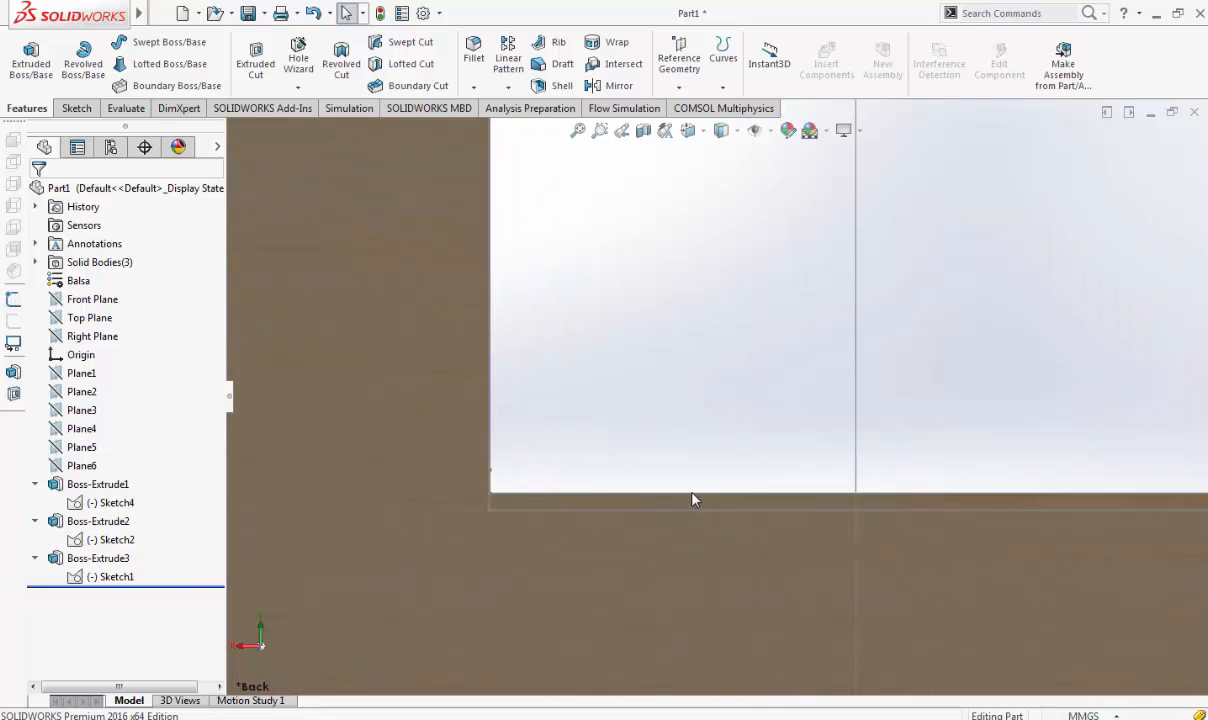
{"action": "left_click", "coordinate": [690, 499]}
{"action": "left_click", "coordinate": [755, 444]}
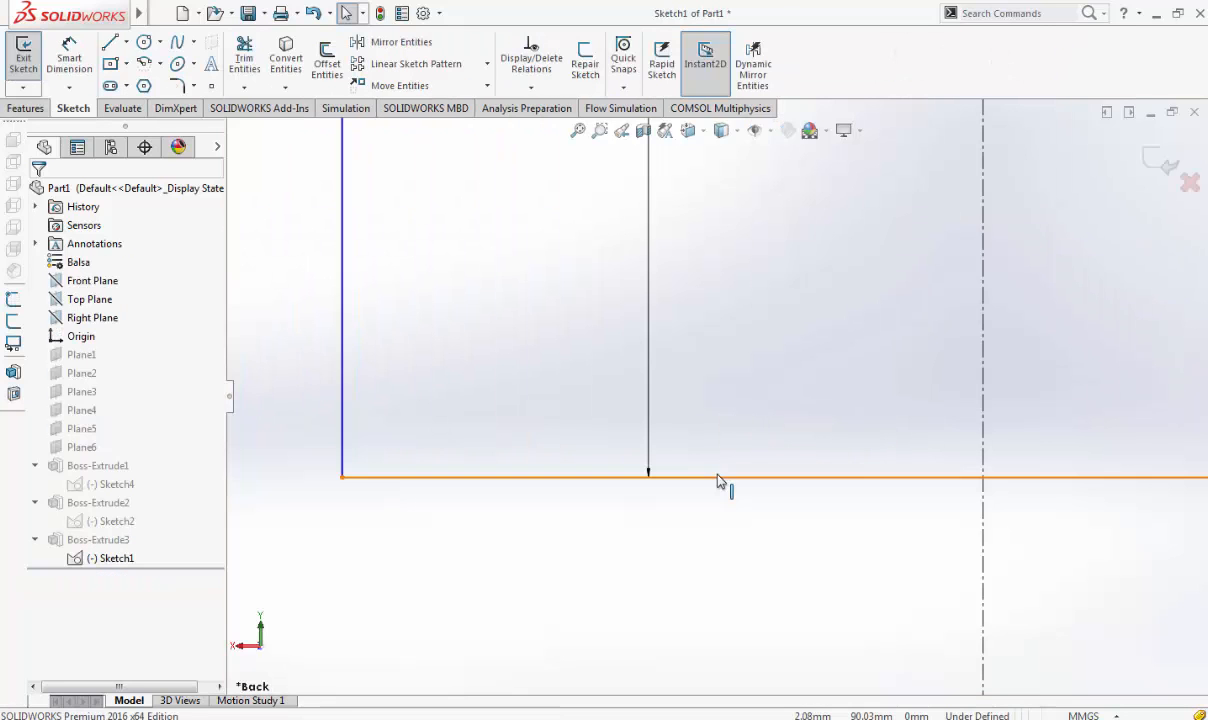
{"action": "scroll", "coordinate": [716, 476], "scroll_direction": "up", "scroll_amount": 10}
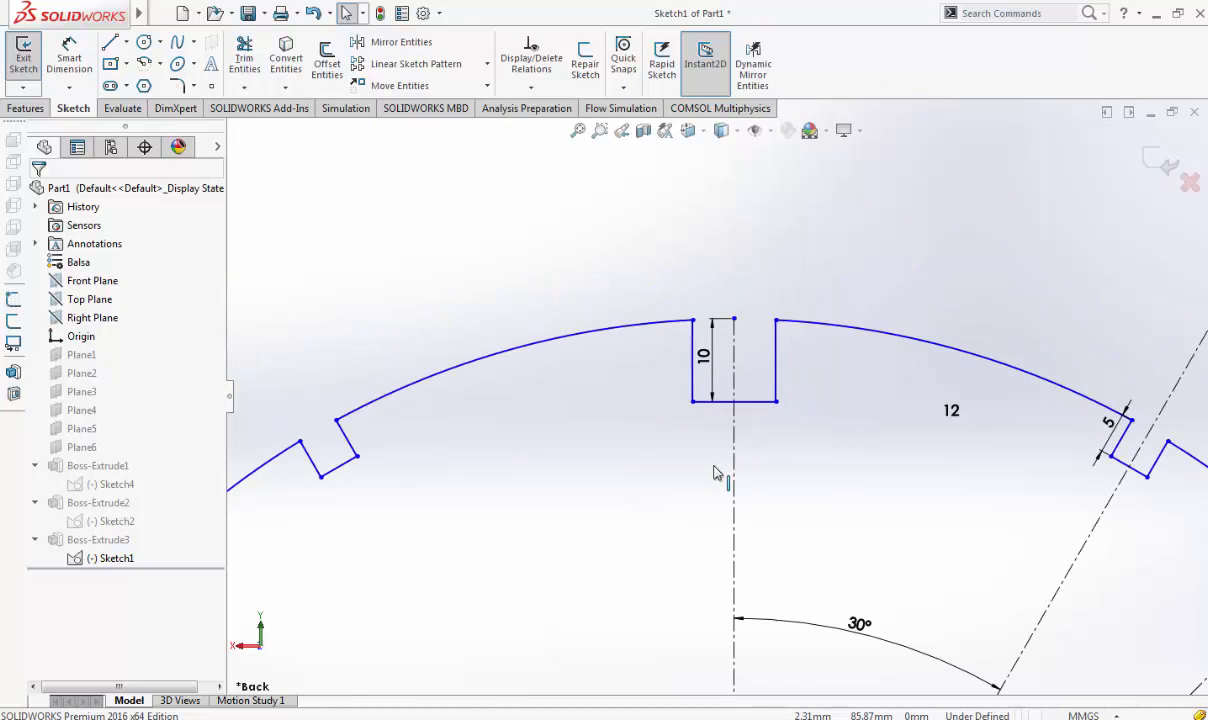
{"action": "scroll", "coordinate": [705, 470], "scroll_direction": "down", "scroll_amount": 3}
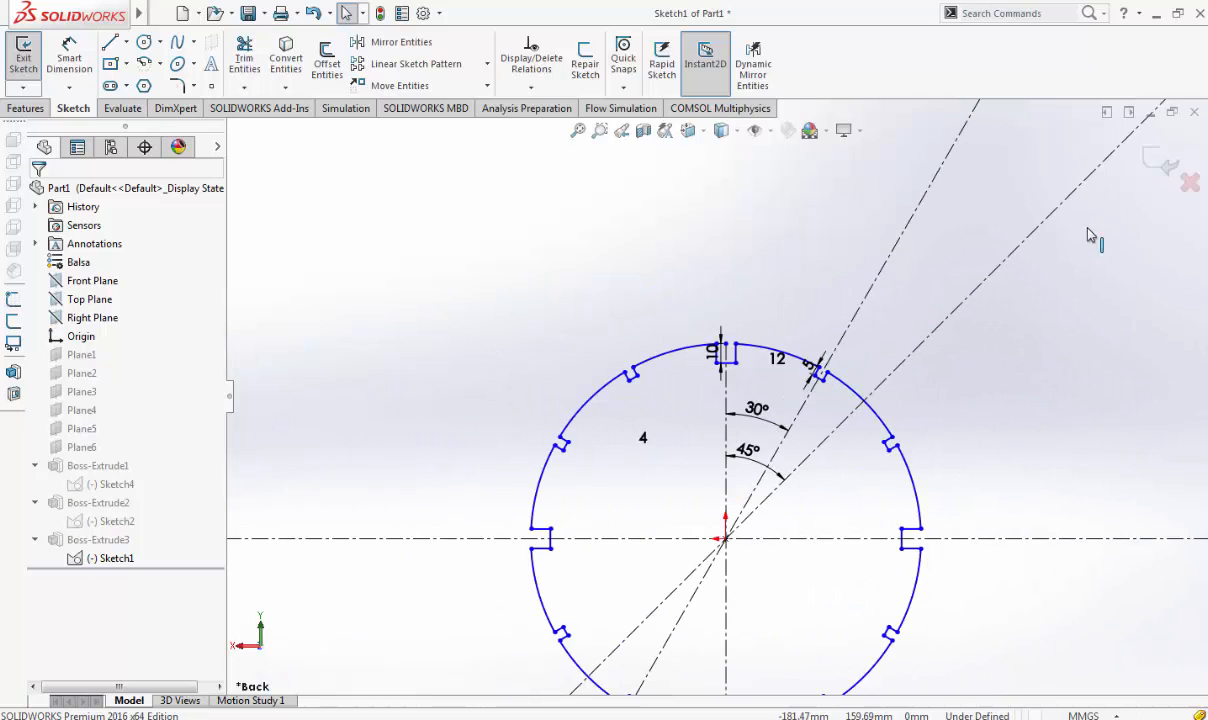
{"action": "left_click", "coordinate": [1162, 160]}
Compare the upper notch bottom of Boss-Extrude3 with Sketch4's bottom line in the Back view
{"action": "scroll", "coordinate": [744, 366], "scroll_direction": "down", "scroll_amount": 10}
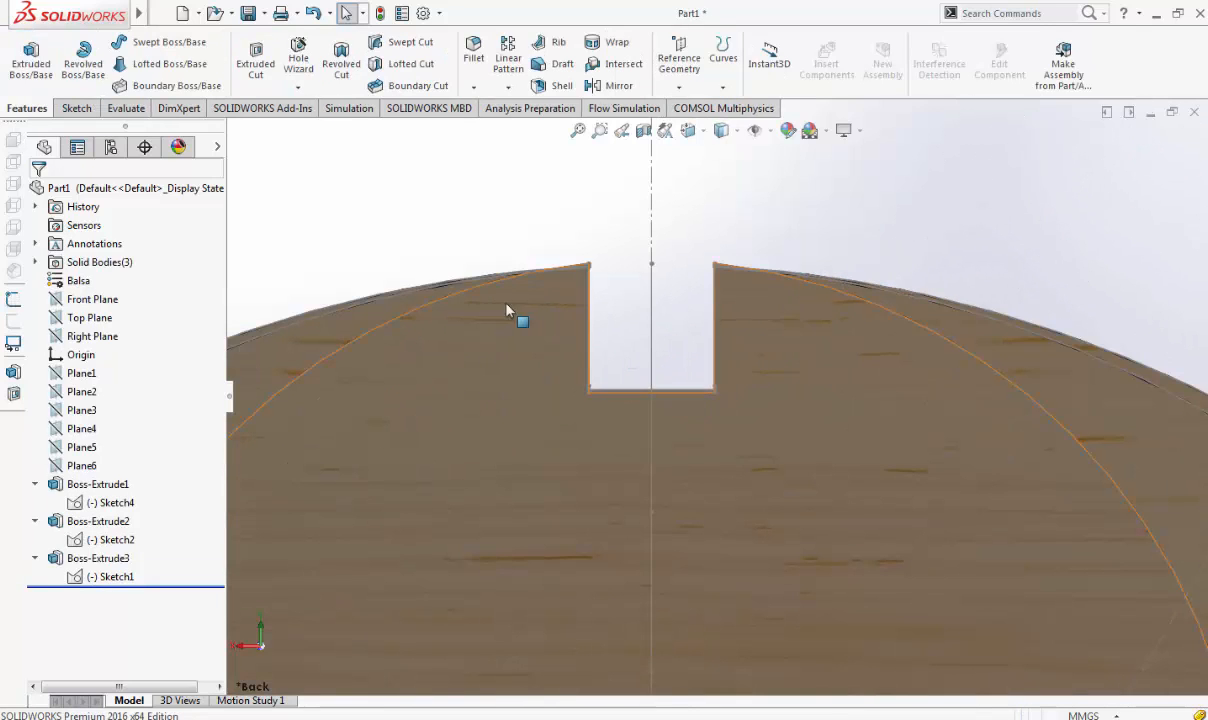
{"action": "left_click", "coordinate": [493, 288]}
{"action": "scroll", "coordinate": [590, 380], "scroll_direction": "down", "scroll_amount": 4}
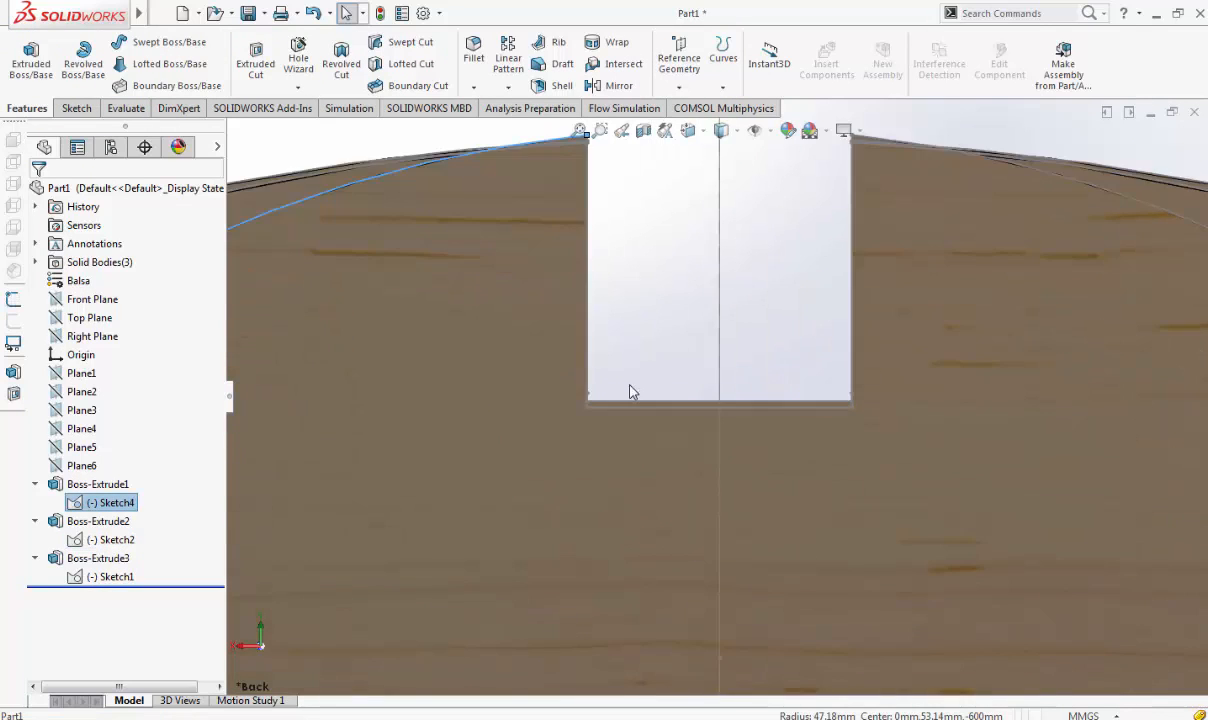
{"action": "scroll", "coordinate": [630, 390], "scroll_direction": "down", "scroll_amount": 4}
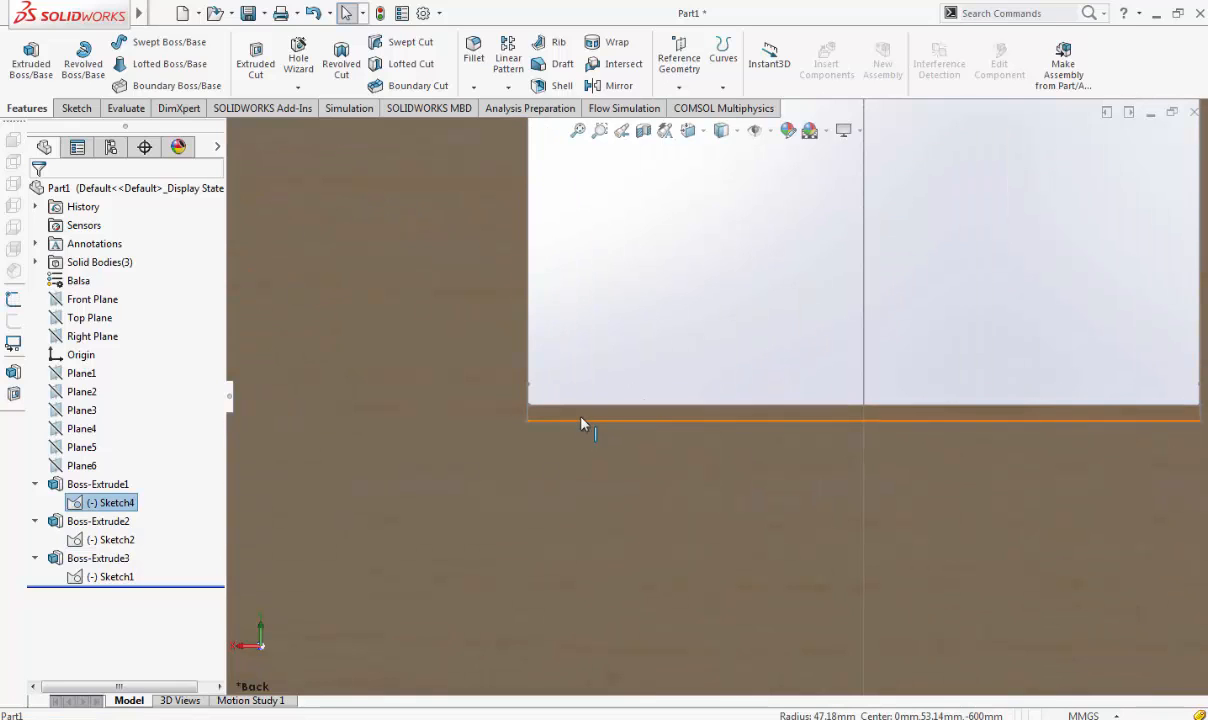
{"action": "scroll", "coordinate": [585, 415], "scroll_direction": "down", "scroll_amount": 2}
{"action": "left_click", "coordinate": [595, 412]}
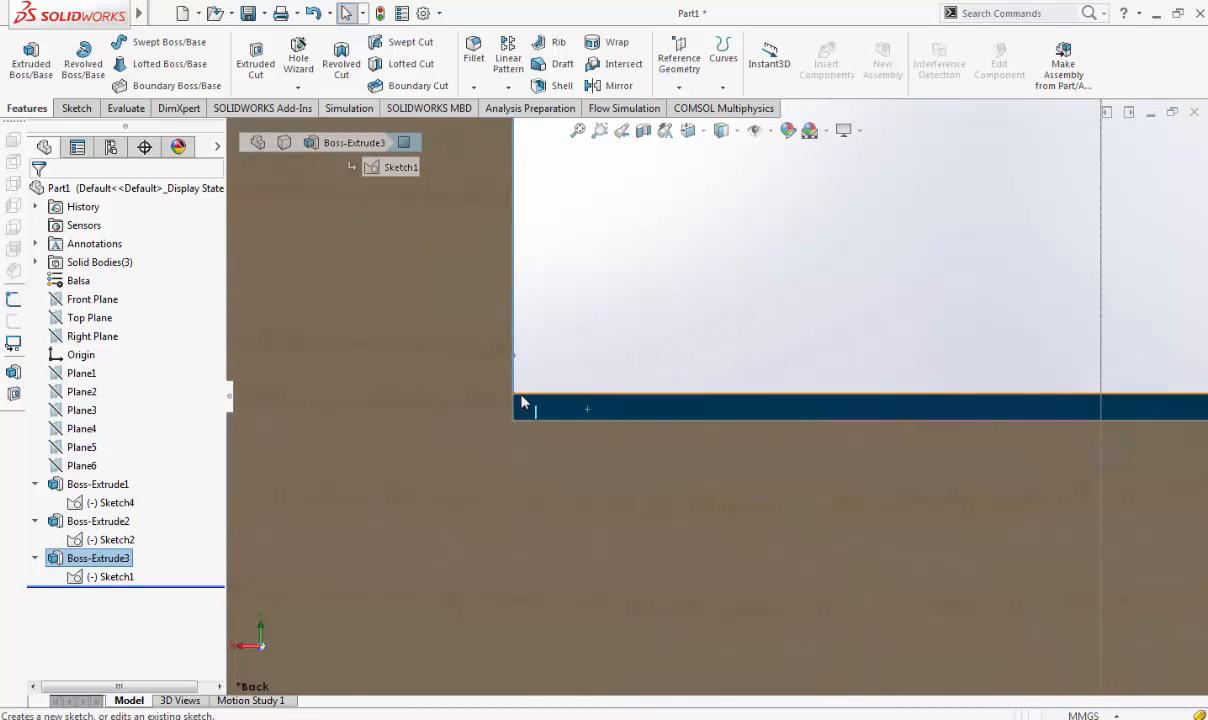
{"action": "left_click", "coordinate": [547, 407]}
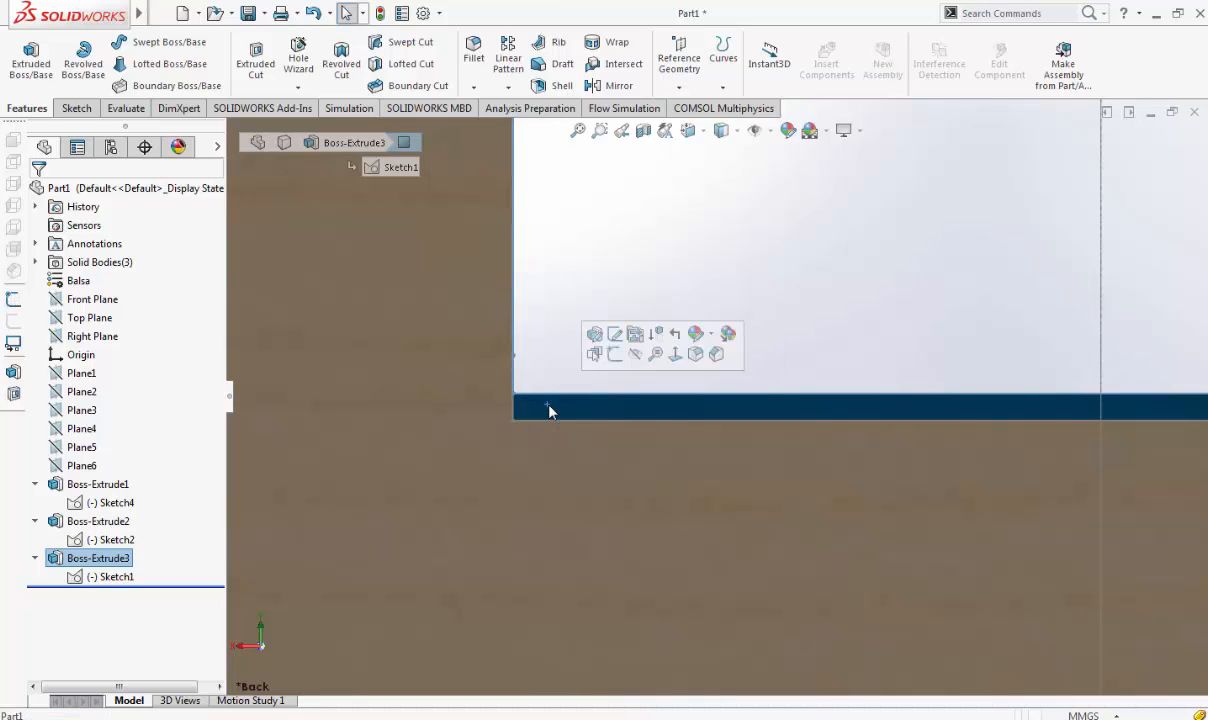
Return to the Front view and inspect the bottom corner of the formers' upper notch up close
{"action": "middle_click_drag", "start_coordinate": [547, 407], "coordinate": [543, 408]}
{"action": "left_click", "coordinate": [688, 130]}
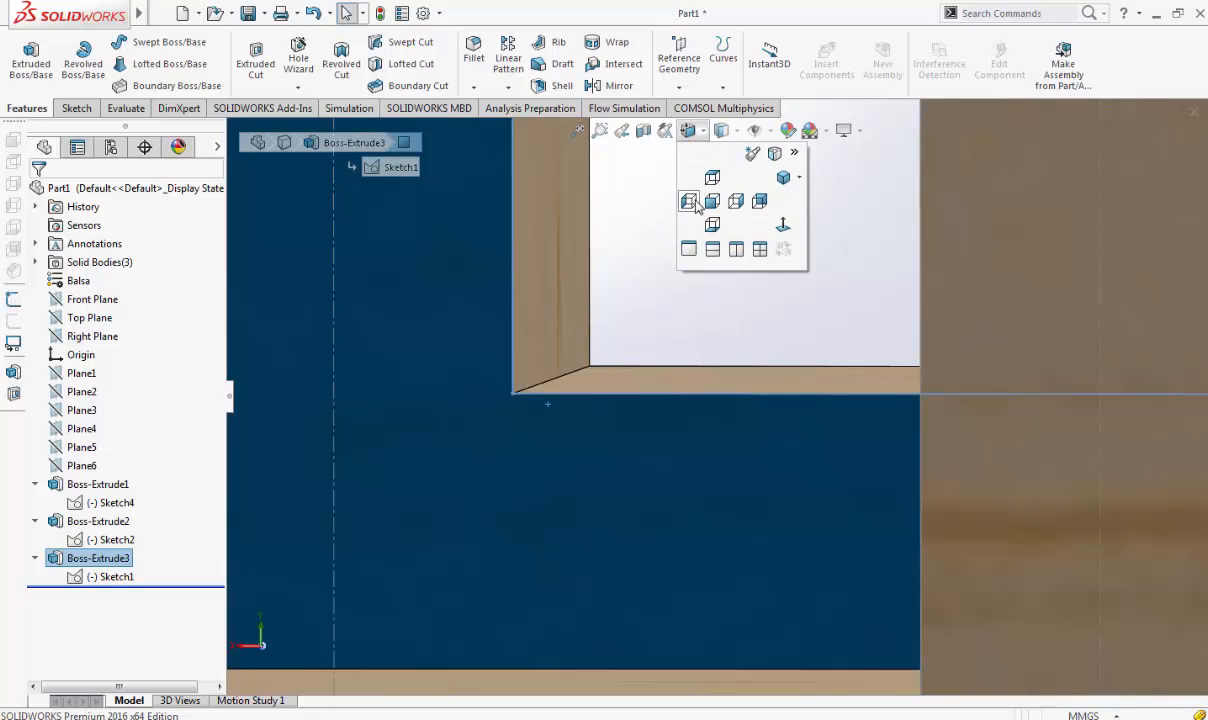
{"action": "left_click", "coordinate": [665, 196]}
{"action": "left_click", "coordinate": [976, 236]}
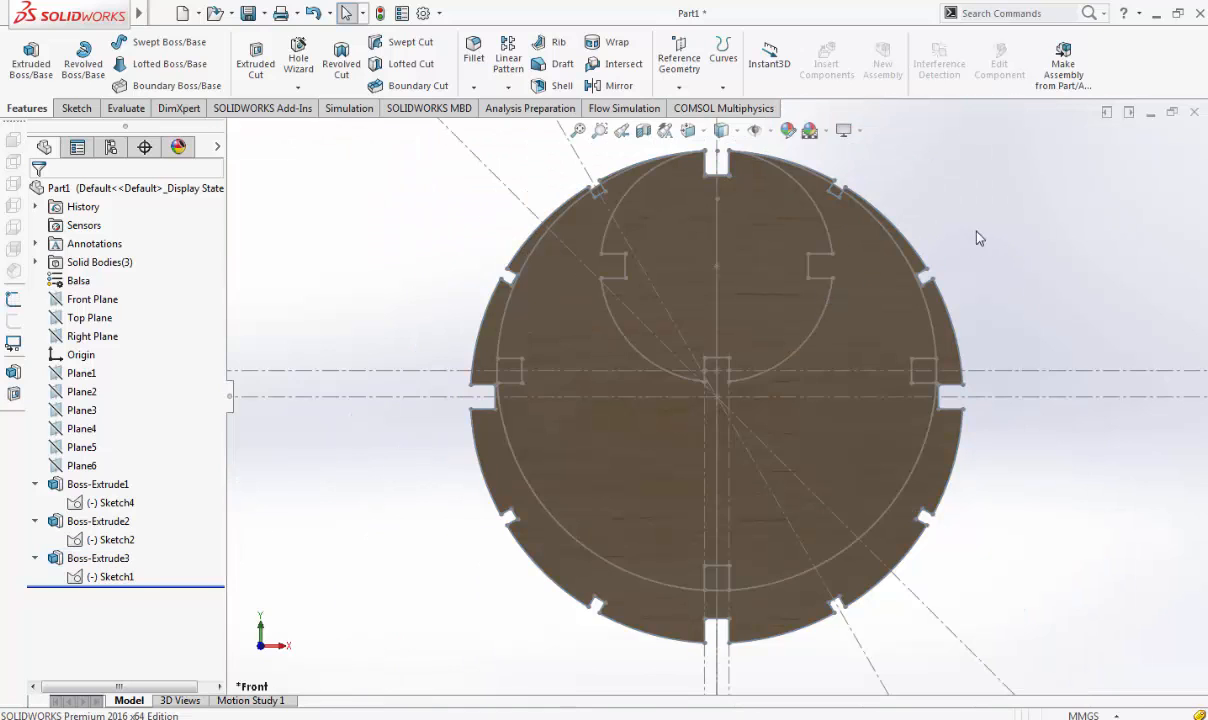
{"action": "scroll", "coordinate": [979, 236], "scroll_direction": "down", "scroll_amount": 4}
{"action": "scroll", "coordinate": [510, 220], "scroll_direction": "down", "scroll_amount": 4}
{"action": "scroll", "coordinate": [350, 203], "scroll_direction": "up", "scroll_amount": 3}
{"action": "scroll", "coordinate": [453, 250], "scroll_direction": "down", "scroll_amount": 5}
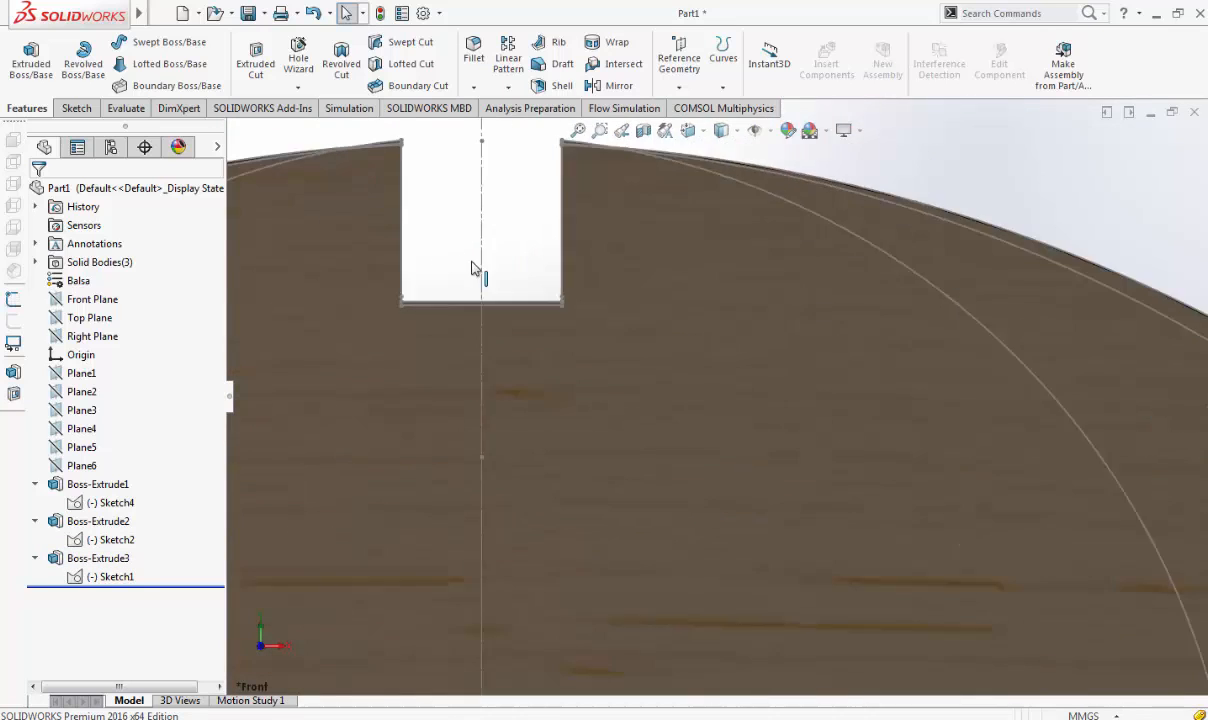
{"action": "scroll", "coordinate": [488, 370], "scroll_direction": "down", "scroll_amount": 5}
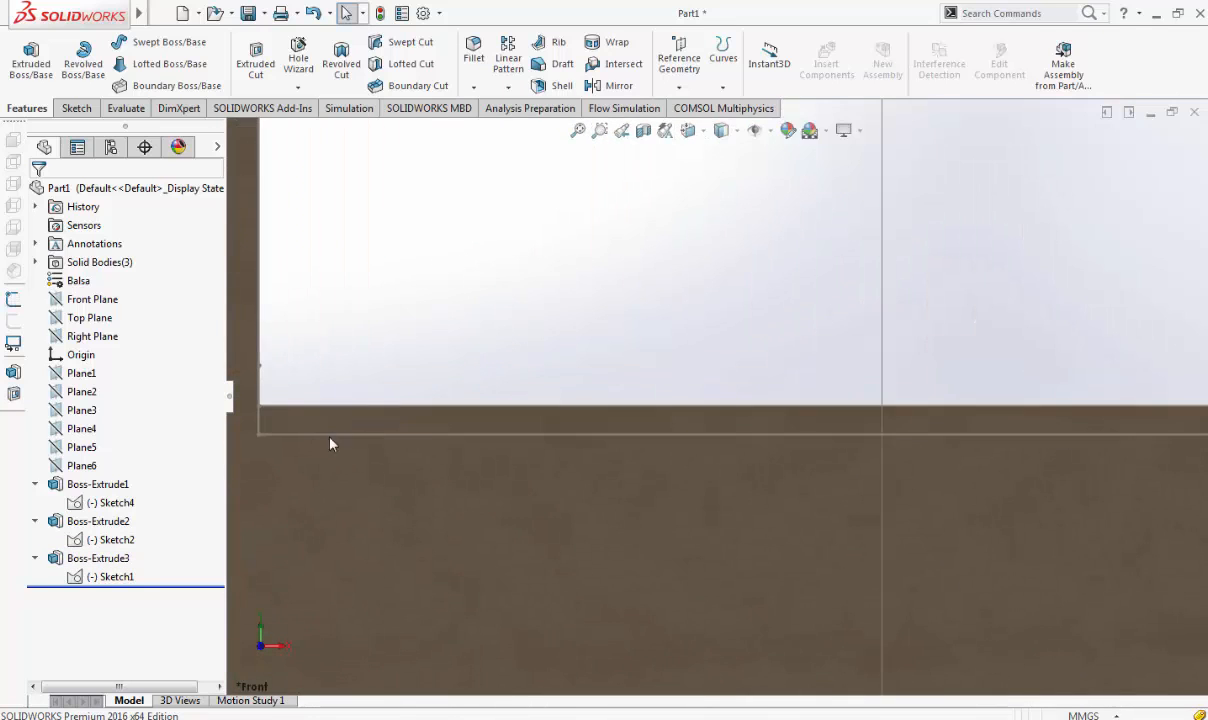
{"action": "left_click", "coordinate": [275, 421]}
{"action": "left_click", "coordinate": [1204, 718]}
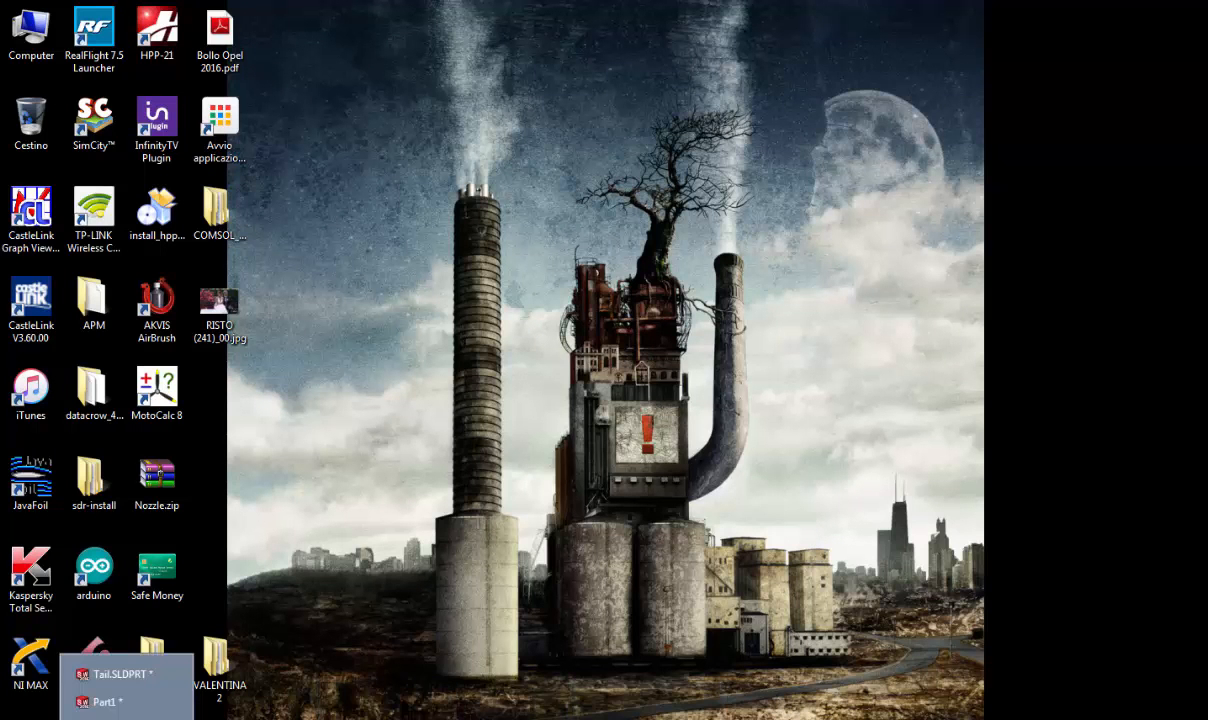
{"action": "left_click", "coordinate": [120, 702]}
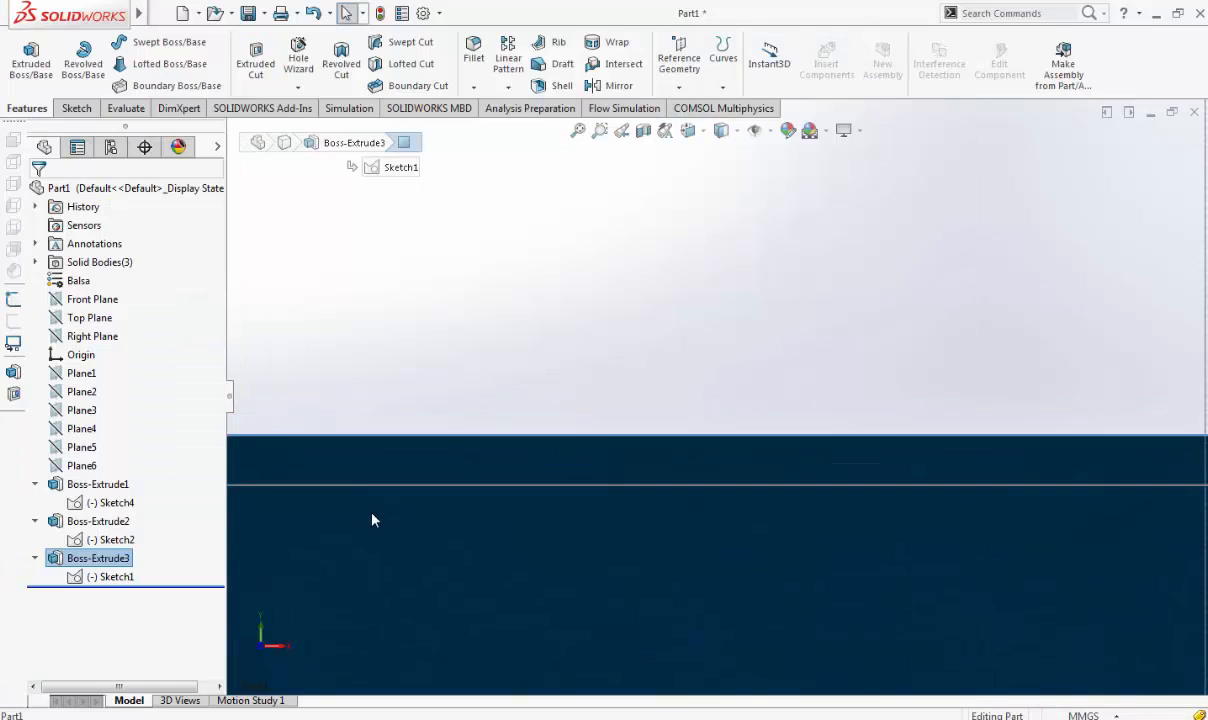
{"action": "scroll", "coordinate": [420, 487], "scroll_direction": "up", "scroll_amount": 2}
{"action": "left_click", "coordinate": [710, 230]}
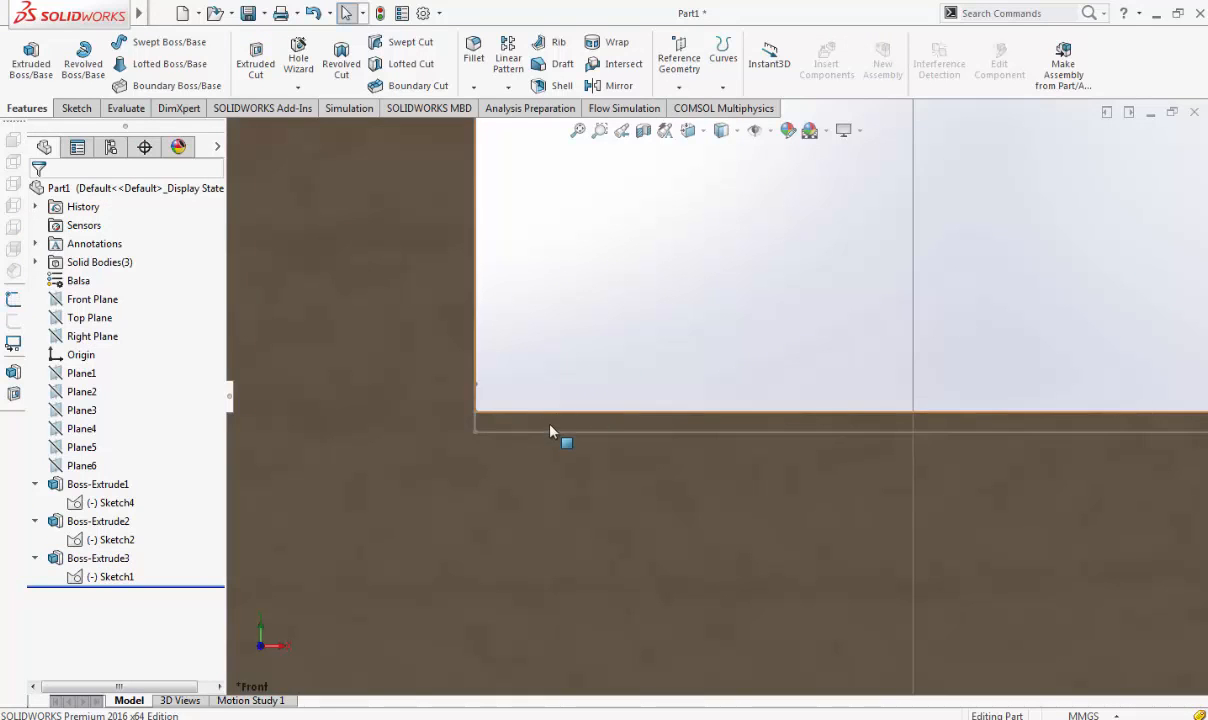
Open Sketch1 of Boss-Extrude3 for editing, try to show Sketch4 as a reference, and exit discarding the changes
{"action": "left_click", "coordinate": [550, 431]}
{"action": "left_click", "coordinate": [617, 348]}
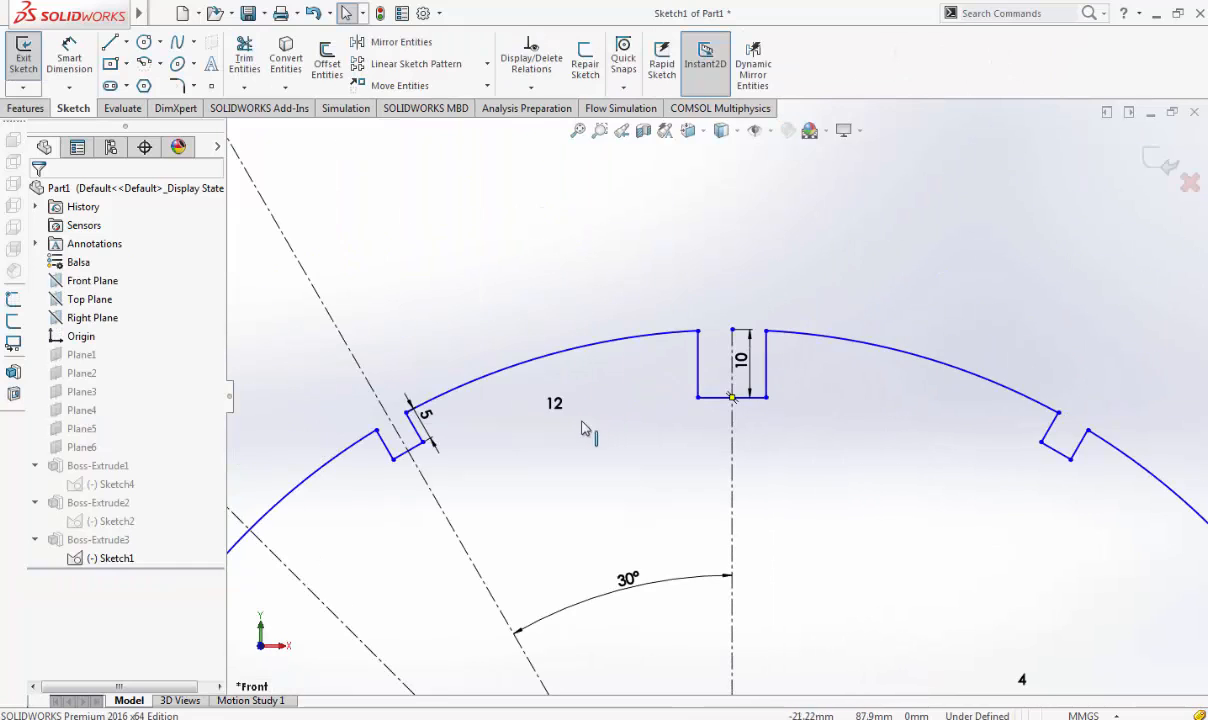
{"action": "right_click", "coordinate": [106, 493]}
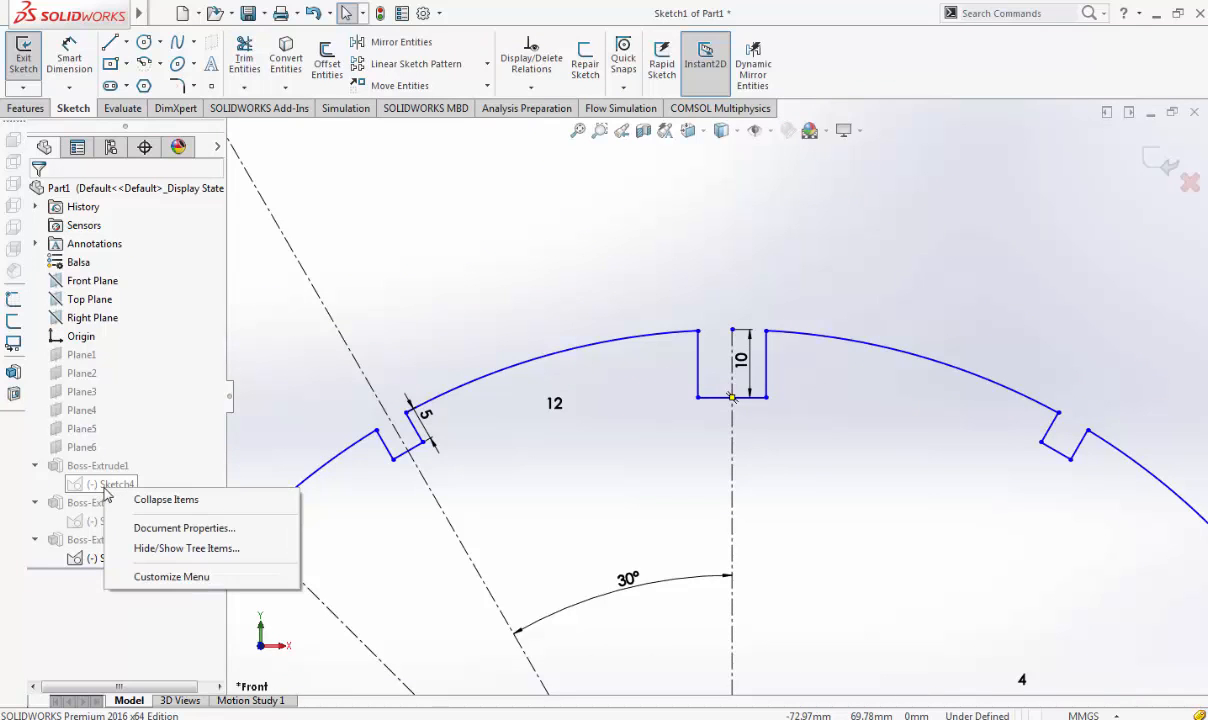
{"action": "left_click", "coordinate": [378, 325]}
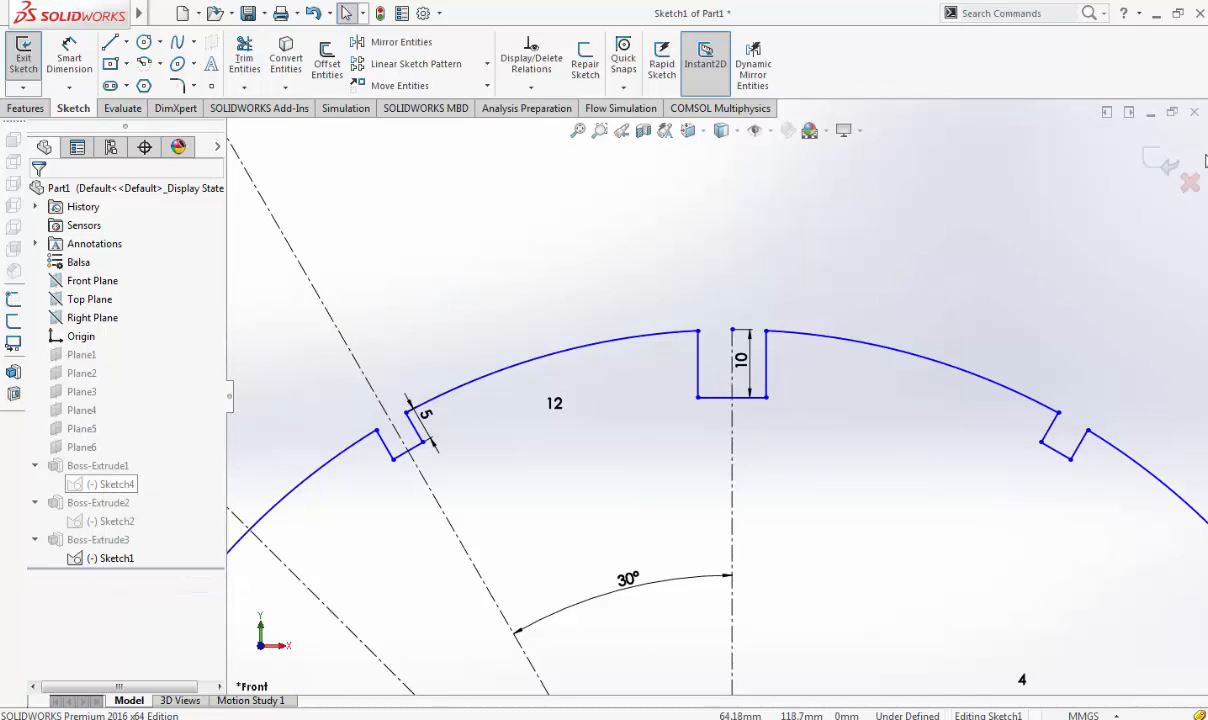
{"action": "left_click", "coordinate": [1190, 182]}
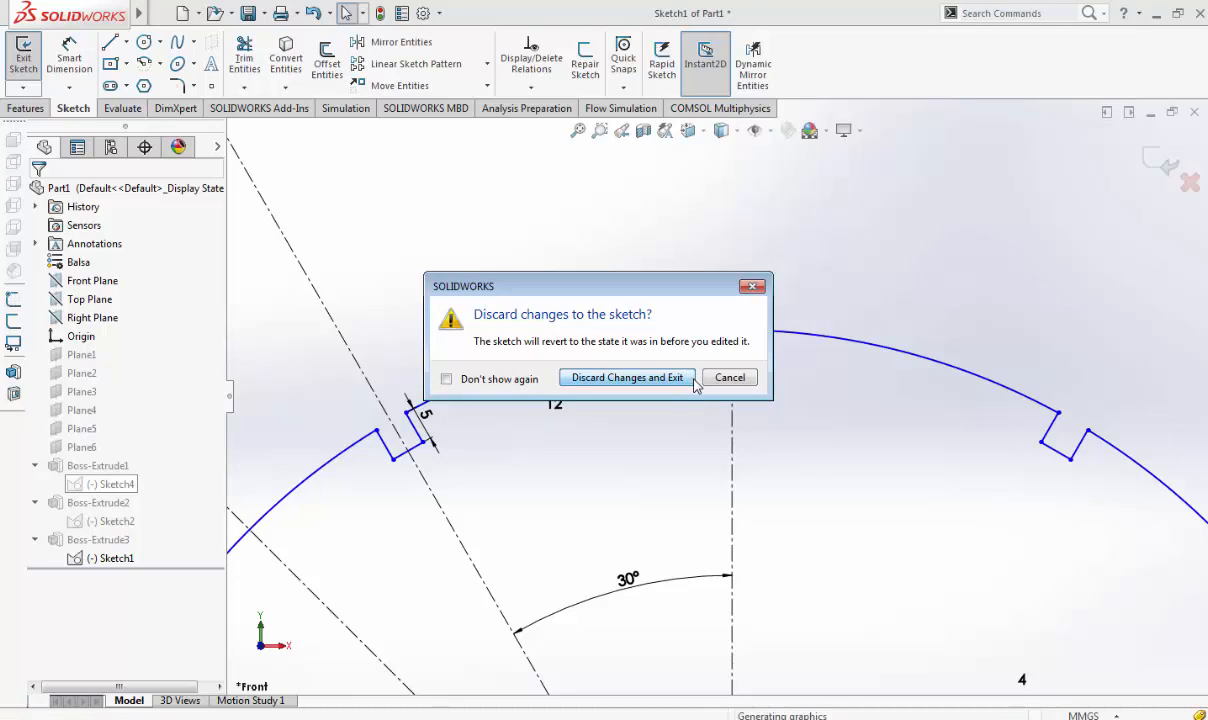
{"action": "left_click", "coordinate": [627, 377]}
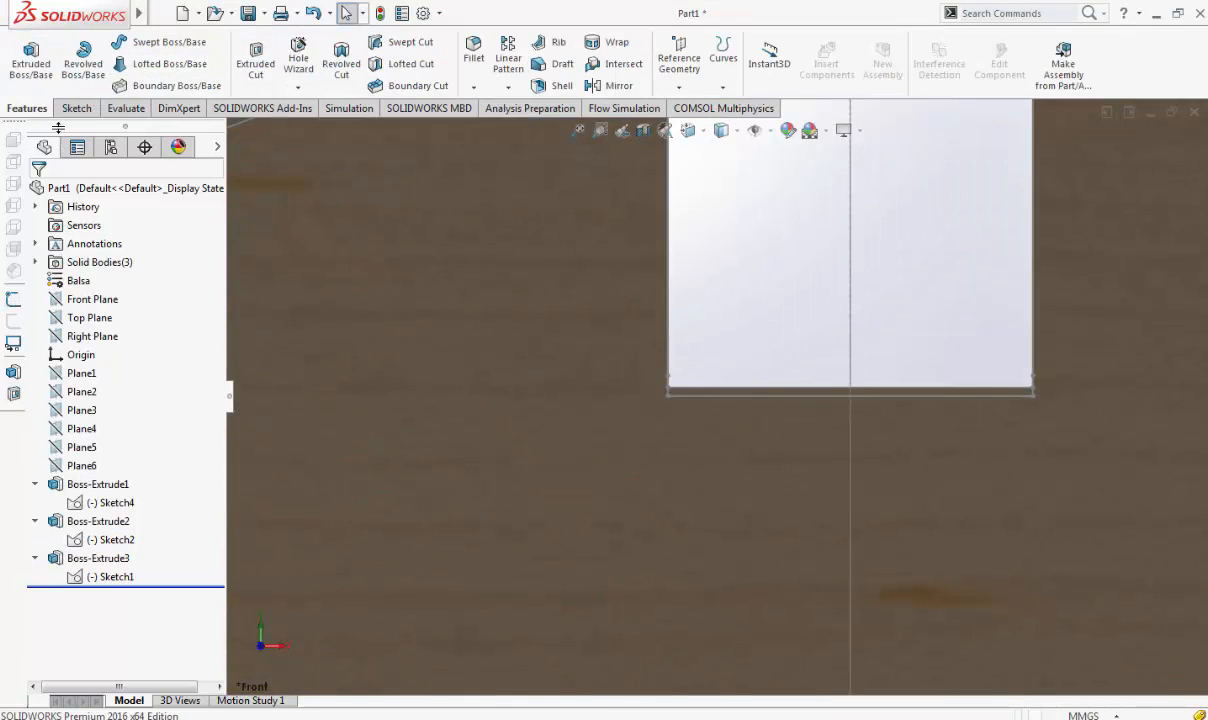
Start a new sketch on the front face of Boss-Extrude3 at the upper notch bottom
{"action": "left_click", "coordinate": [76, 108]}
{"action": "scroll", "coordinate": [690, 368], "scroll_direction": "down", "scroll_amount": 3}
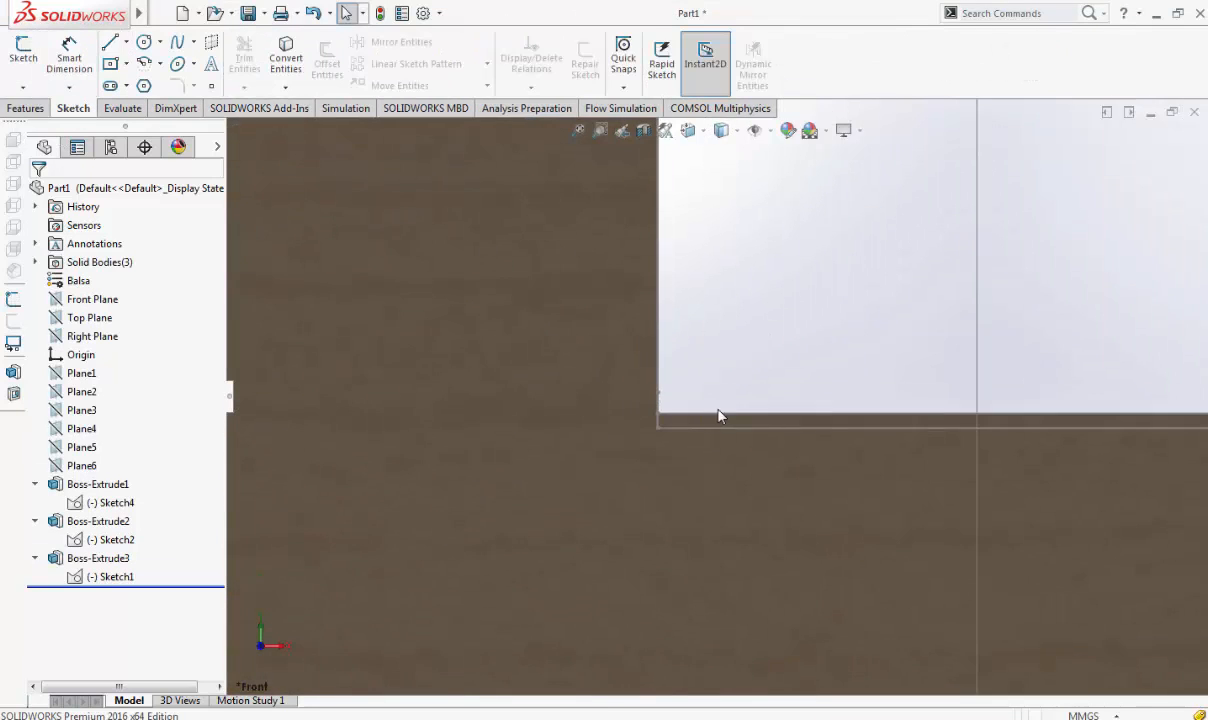
{"action": "left_click", "coordinate": [711, 427]}
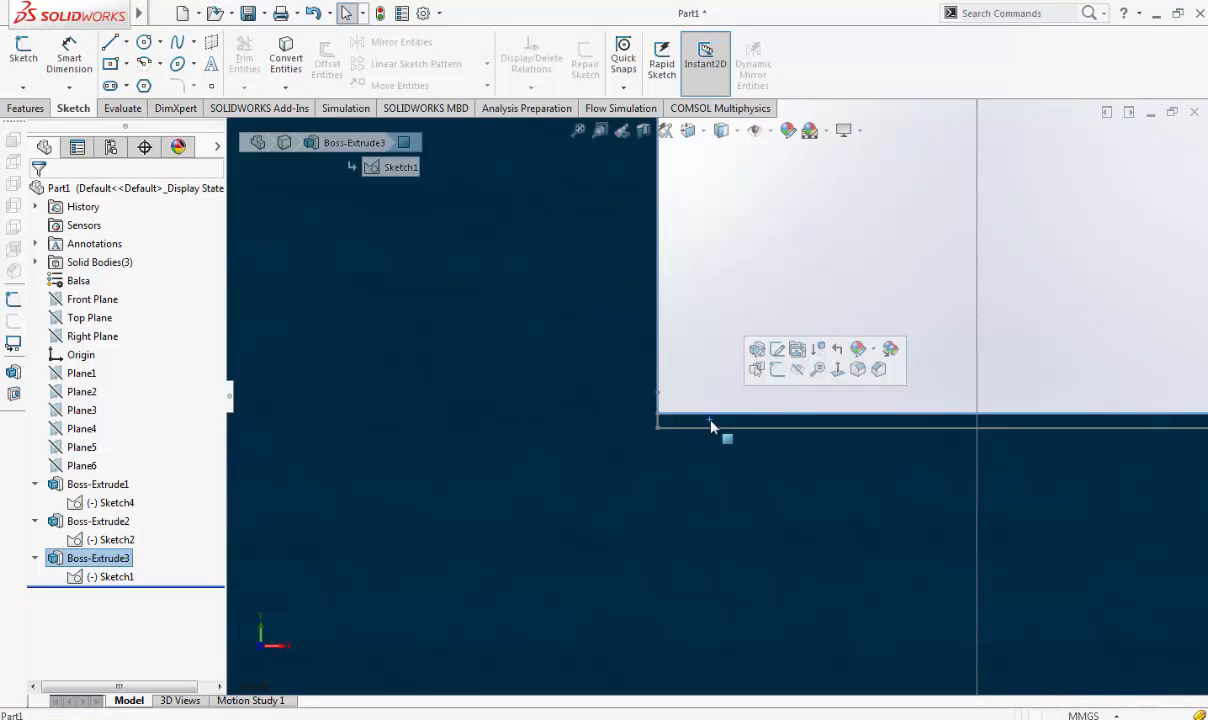
{"action": "left_click", "coordinate": [775, 371]}
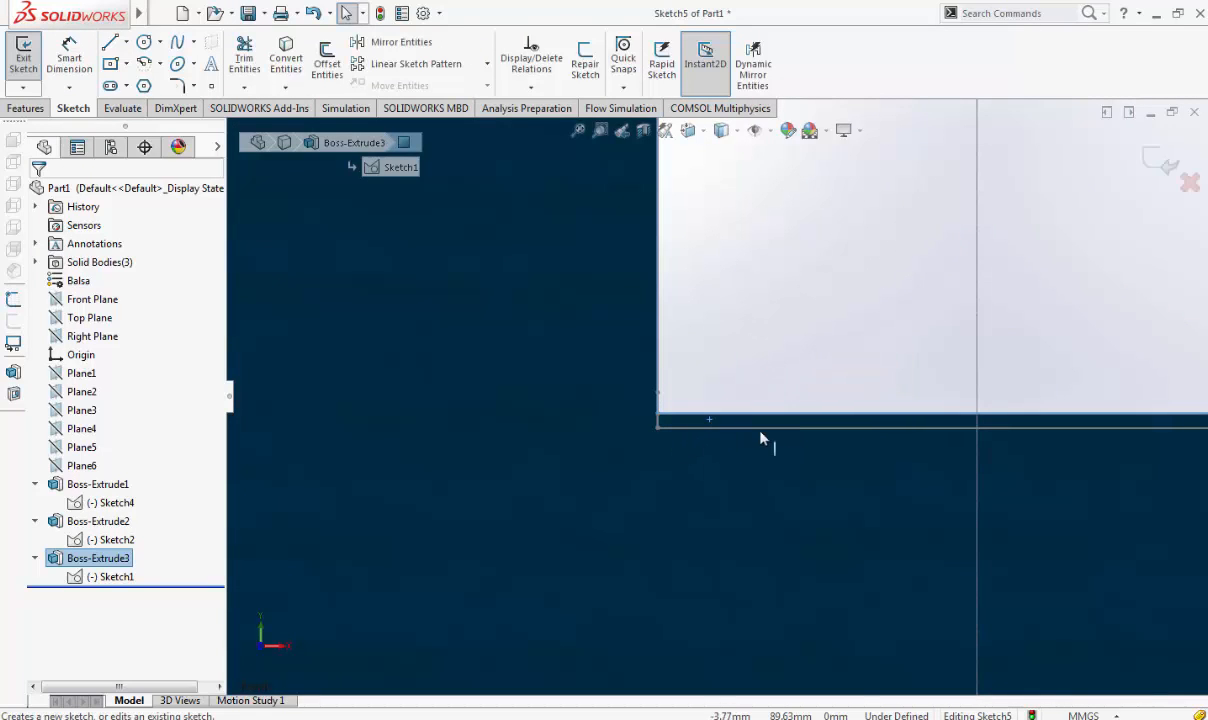
Sketch a closed strip of lines along the upper notch bottom, about 10 mm wide and 0.23 mm high, and finish the sketch
{"action": "left_click", "coordinate": [657, 413]}
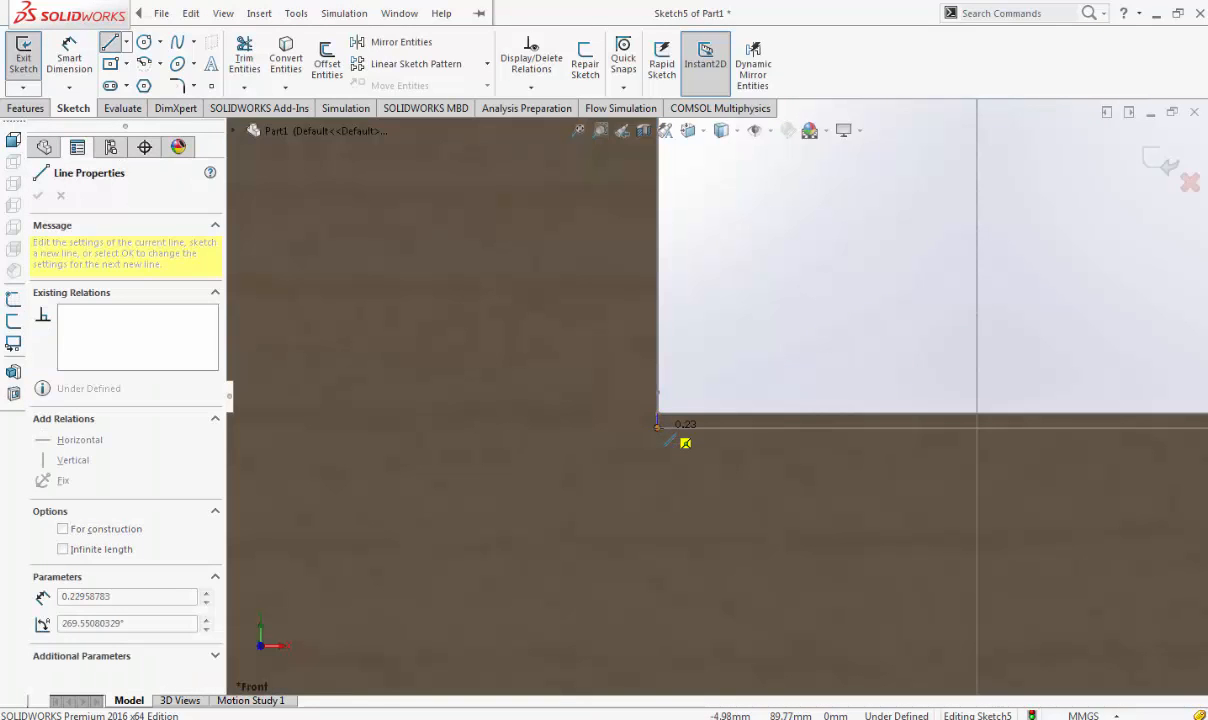
{"action": "left_click", "coordinate": [657, 427]}
{"action": "scroll", "coordinate": [1125, 430], "scroll_direction": "up", "scroll_amount": 3}
{"action": "scroll", "coordinate": [1030, 410], "scroll_direction": "down", "scroll_amount": 6}
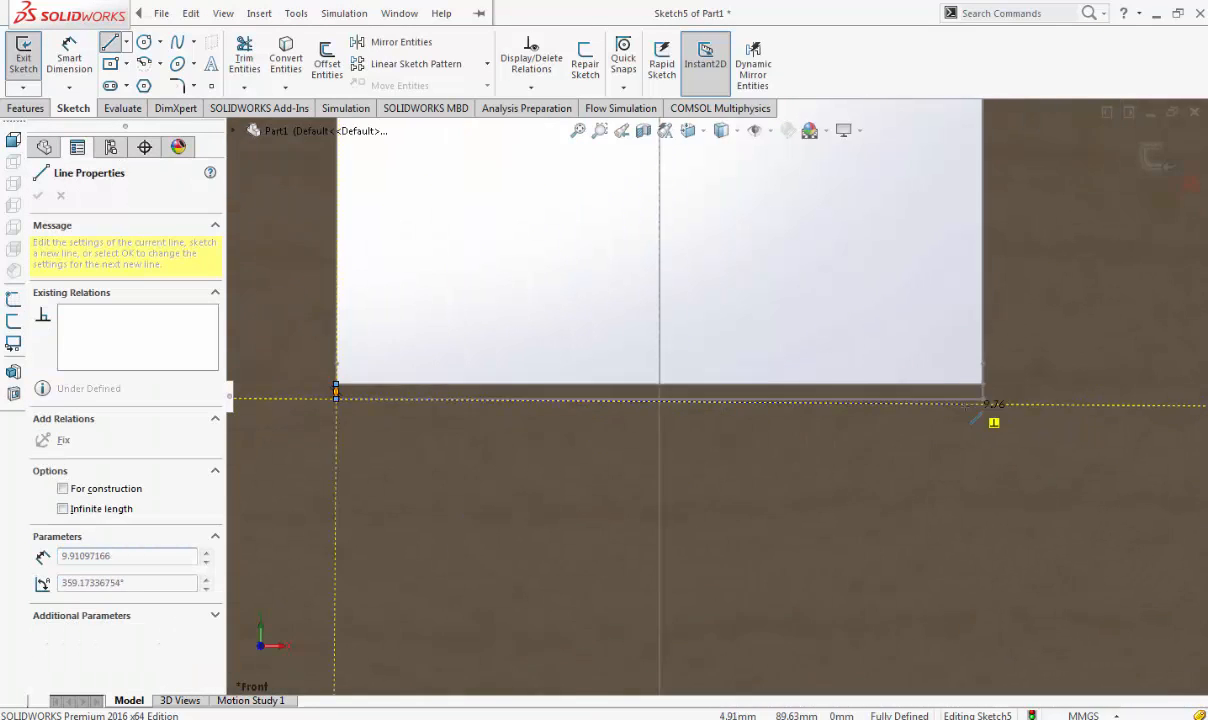
{"action": "left_click", "coordinate": [958, 398]}
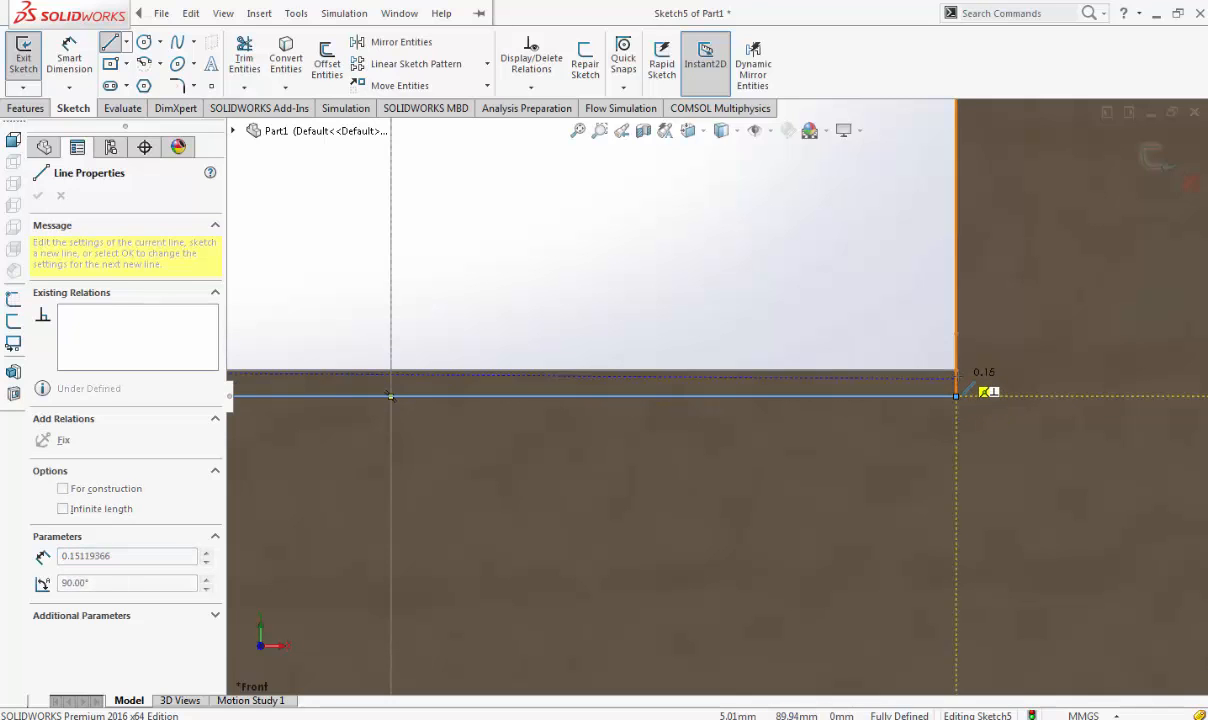
{"action": "left_click", "coordinate": [957, 371]}
{"action": "scroll", "coordinate": [530, 352], "scroll_direction": "up", "scroll_amount": 6}
{"action": "scroll", "coordinate": [450, 378], "scroll_direction": "down", "scroll_amount": 7}
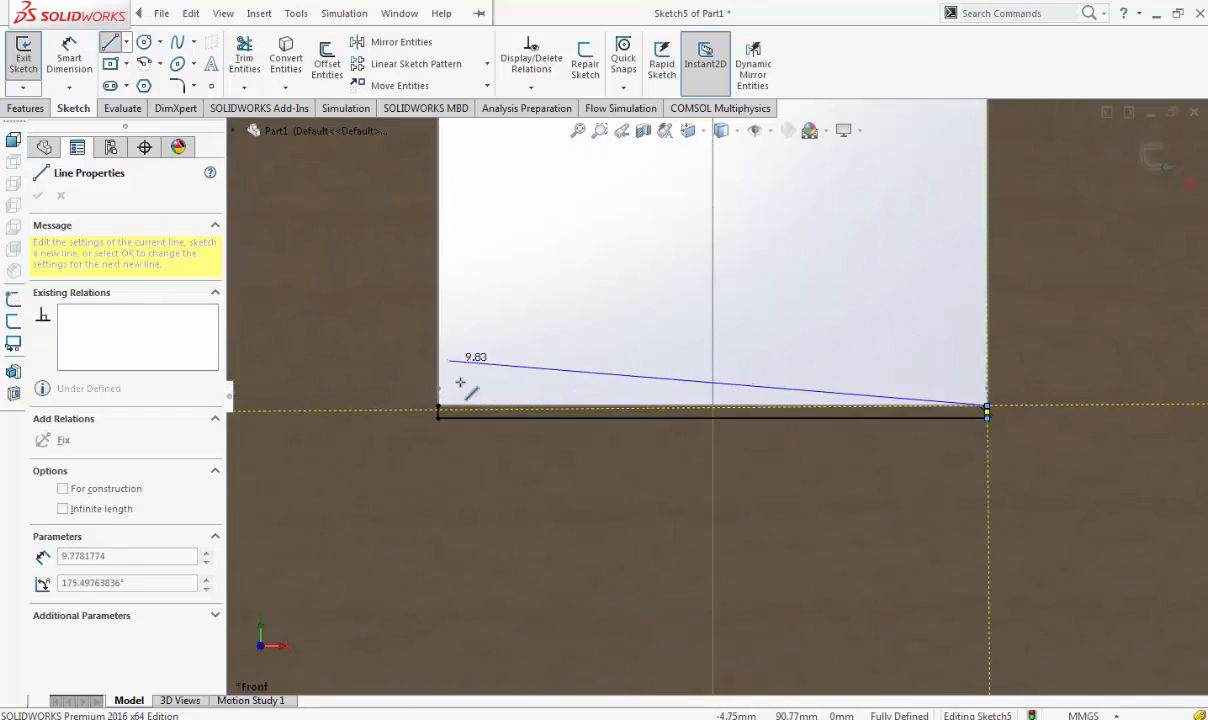
{"action": "left_click", "coordinate": [480, 420]}
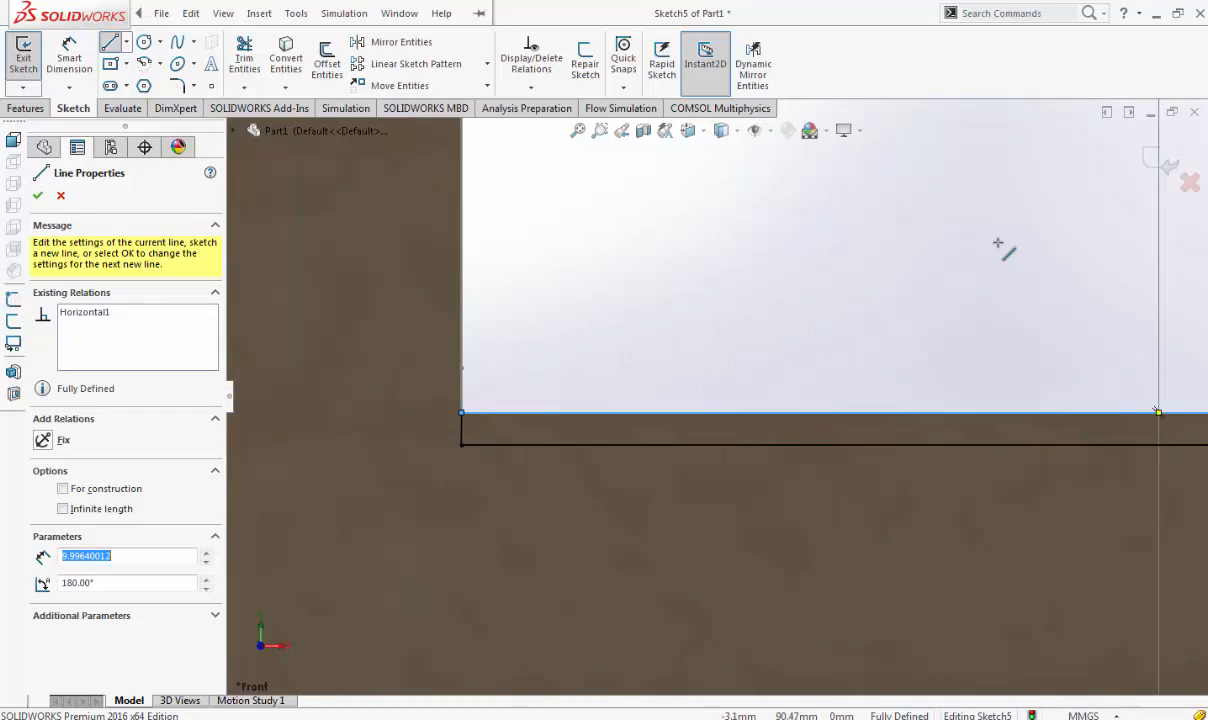
{"action": "left_click", "coordinate": [1168, 163]}
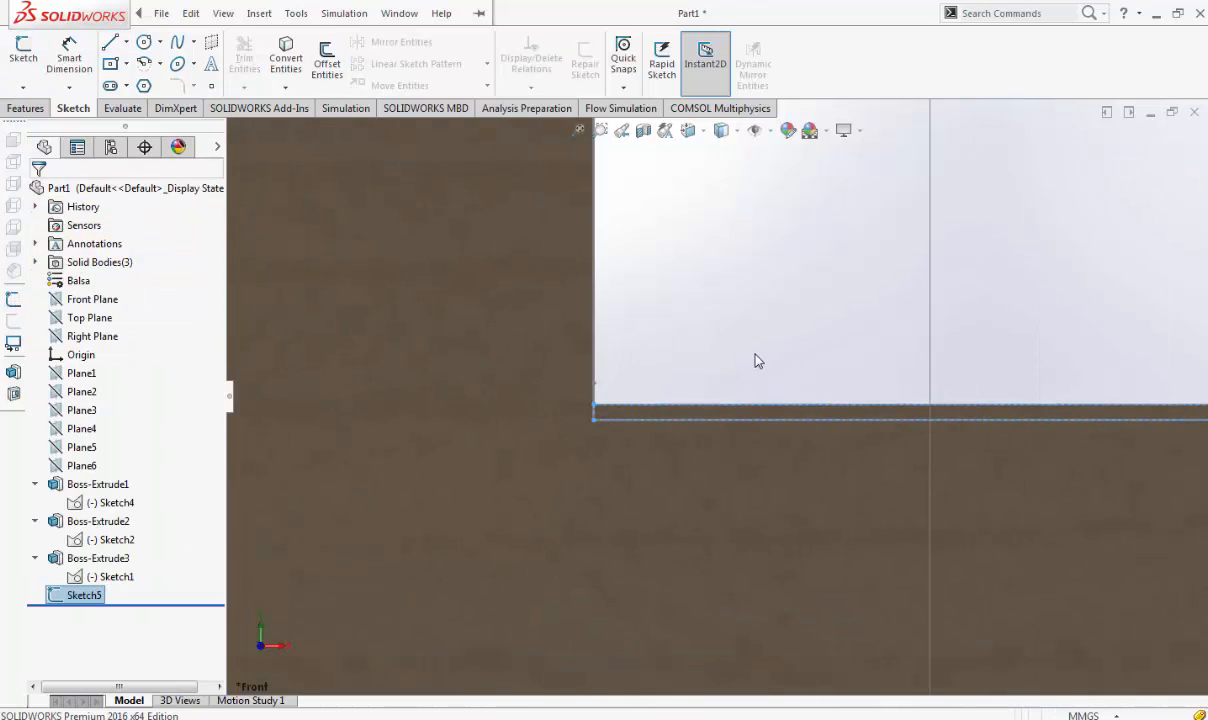
Cut the strip sketch out of the Boss-Extrude3 former with a blind Extruded Cut 10 mm deep
{"action": "scroll", "coordinate": [755, 382], "scroll_direction": "up", "scroll_amount": 5}
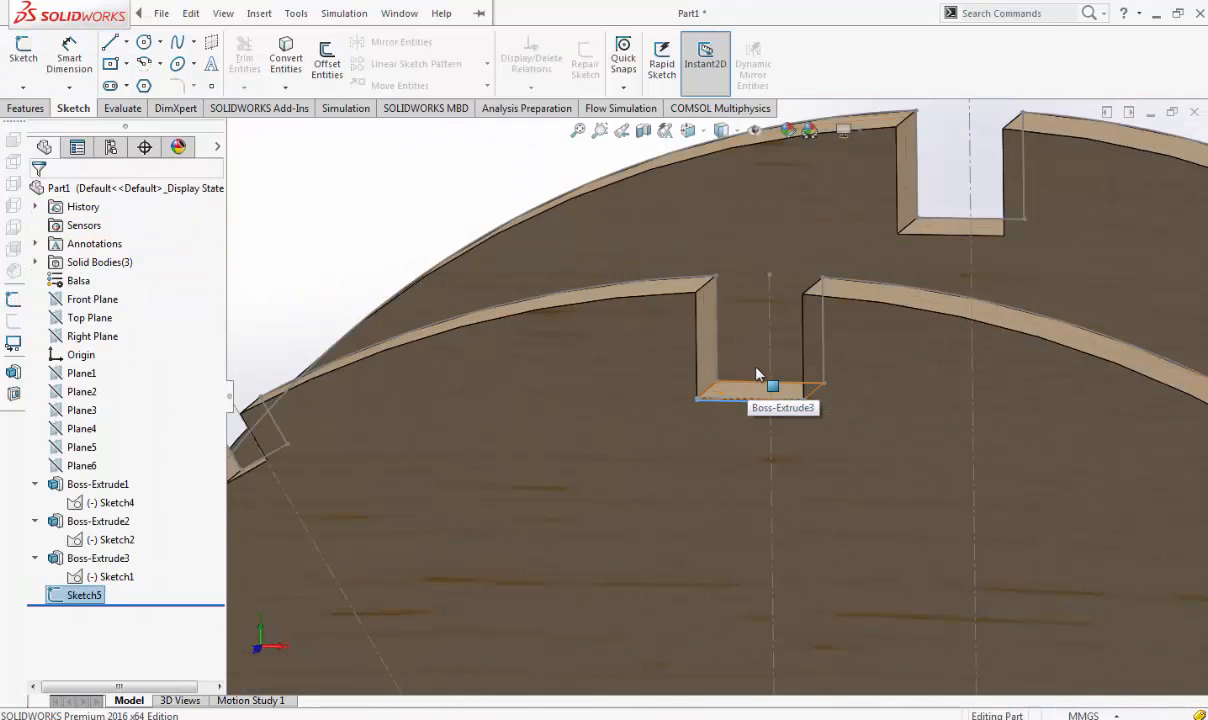
{"action": "left_click", "coordinate": [27, 108]}
{"action": "left_click", "coordinate": [256, 58]}
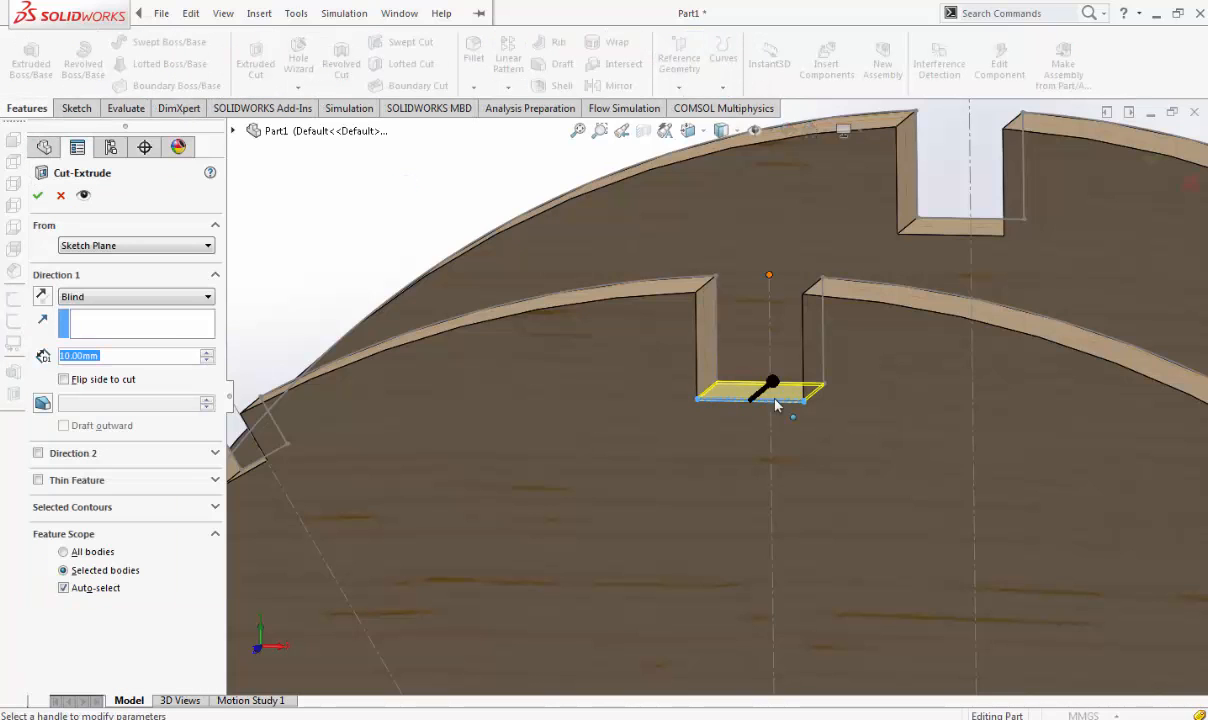
{"action": "left_click", "coordinate": [1152, 160]}
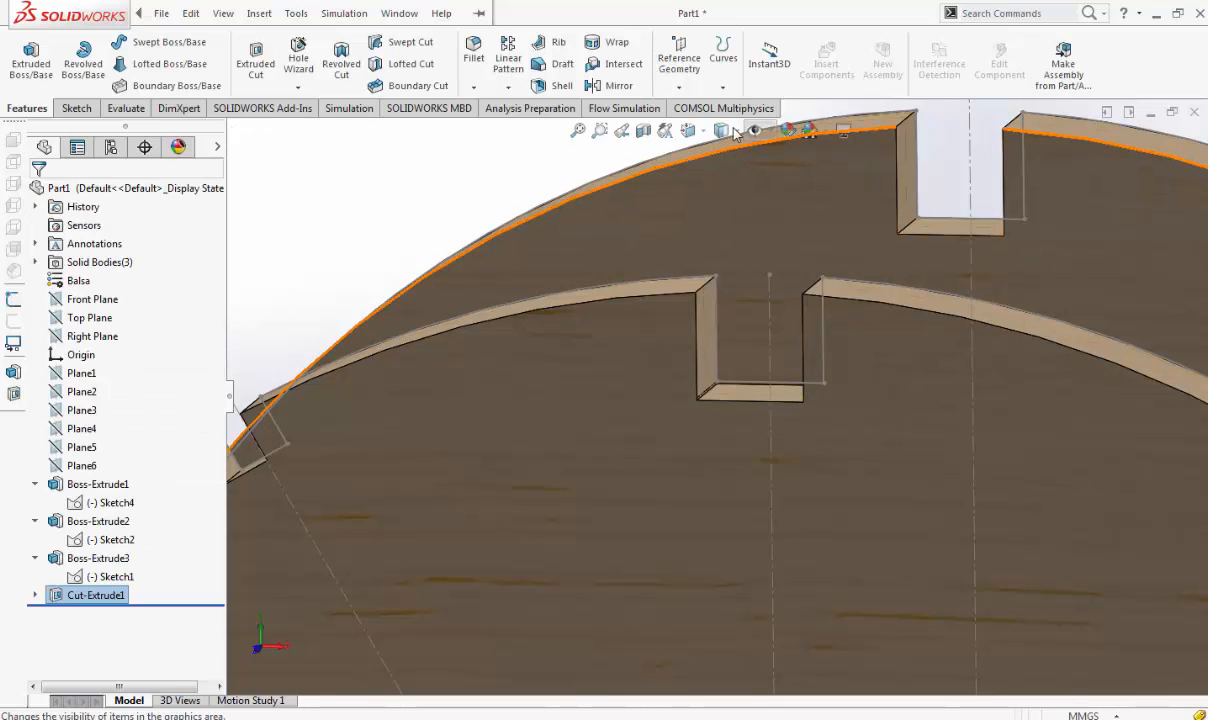
Inspect the upper notch bottoms of the formers up close, at an angle and from the Front view, to compare their alignment
{"action": "left_click", "coordinate": [688, 130]}
{"action": "left_click", "coordinate": [711, 207]}
{"action": "scroll", "coordinate": [720, 235], "scroll_direction": "down", "scroll_amount": 10}
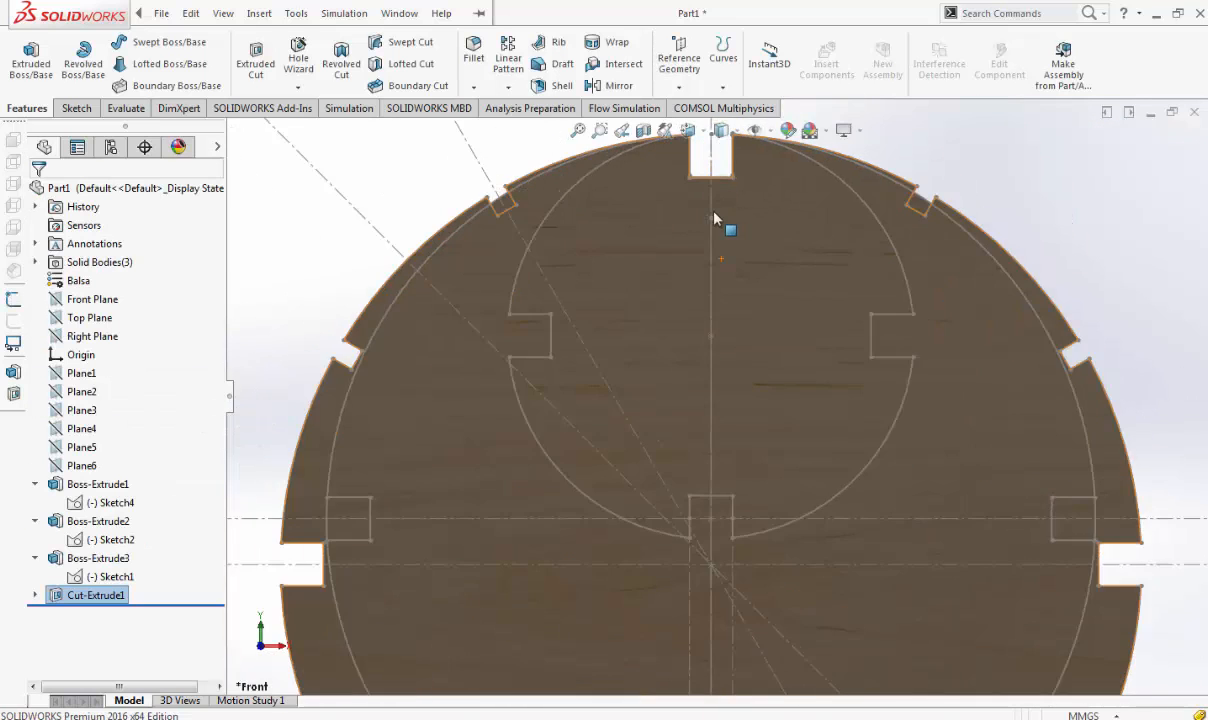
{"action": "scroll", "coordinate": [737, 272], "scroll_direction": "up", "scroll_amount": 8}
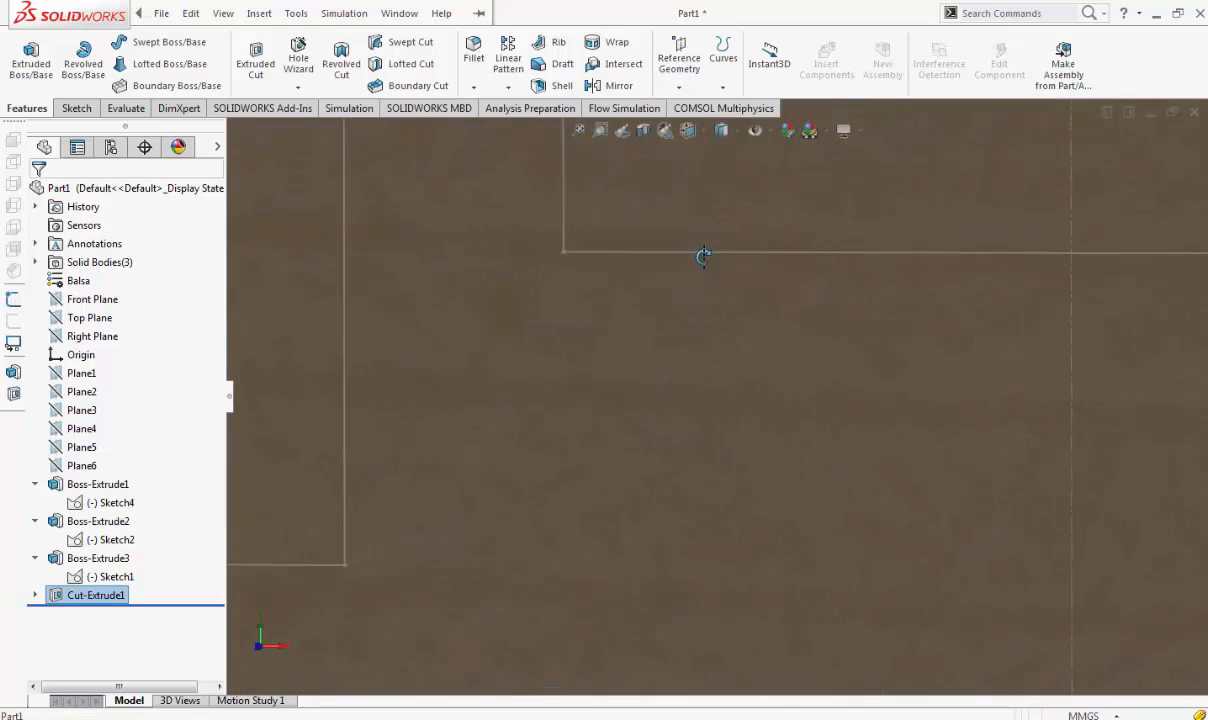
{"action": "scroll", "coordinate": [504, 405], "scroll_direction": "down", "scroll_amount": 5}
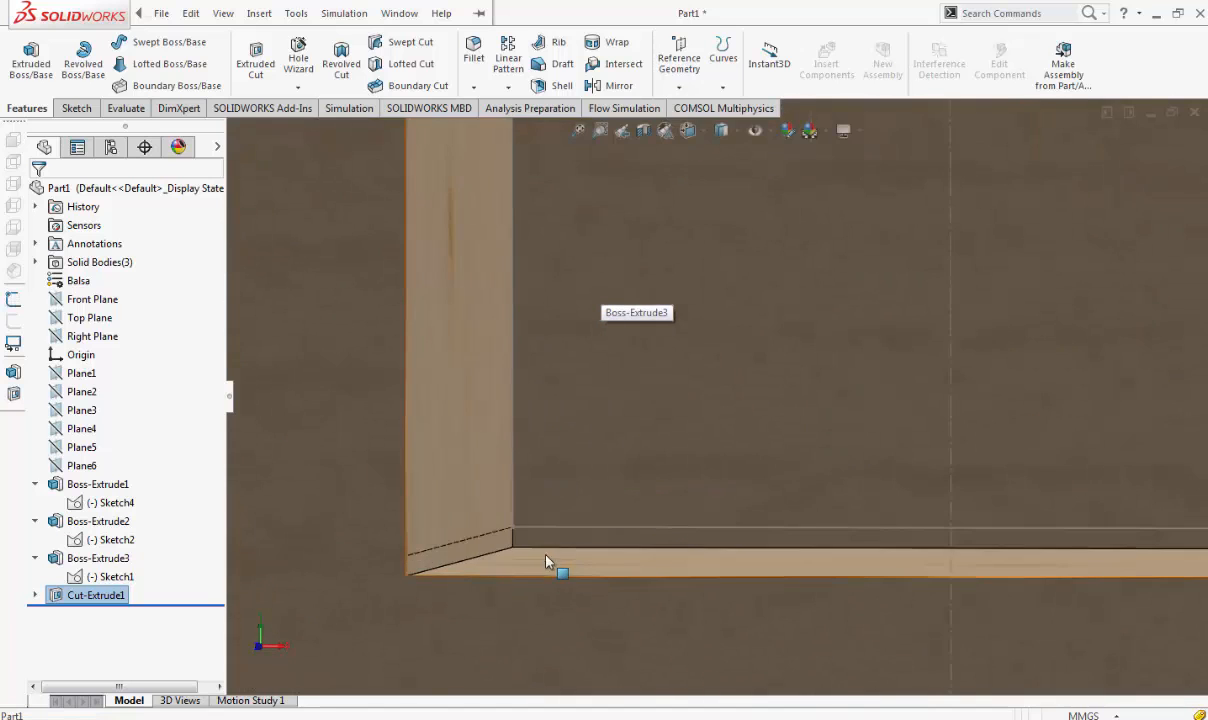
{"action": "scroll", "coordinate": [607, 493], "scroll_direction": "up", "scroll_amount": 8}
{"action": "scroll", "coordinate": [770, 393], "scroll_direction": "up", "scroll_amount": 5}
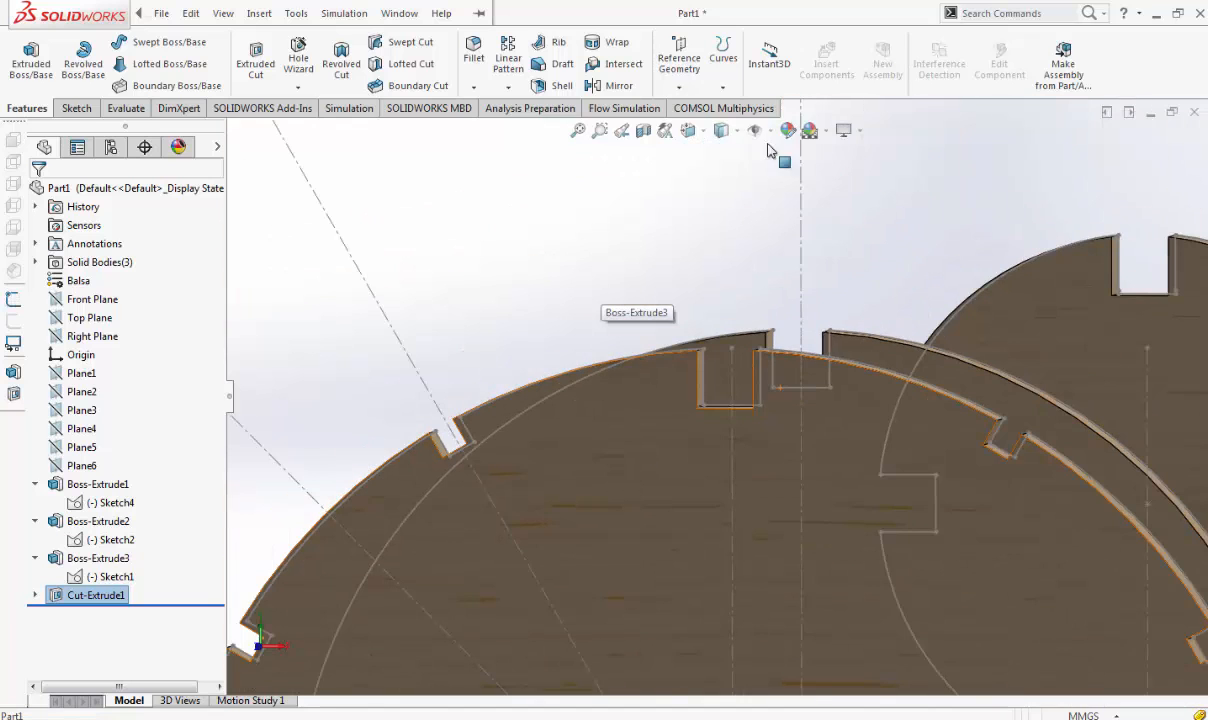
{"action": "left_click", "coordinate": [687, 130]}
{"action": "left_click", "coordinate": [713, 203]}
{"action": "scroll", "coordinate": [714, 203], "scroll_direction": "down", "scroll_amount": 10}
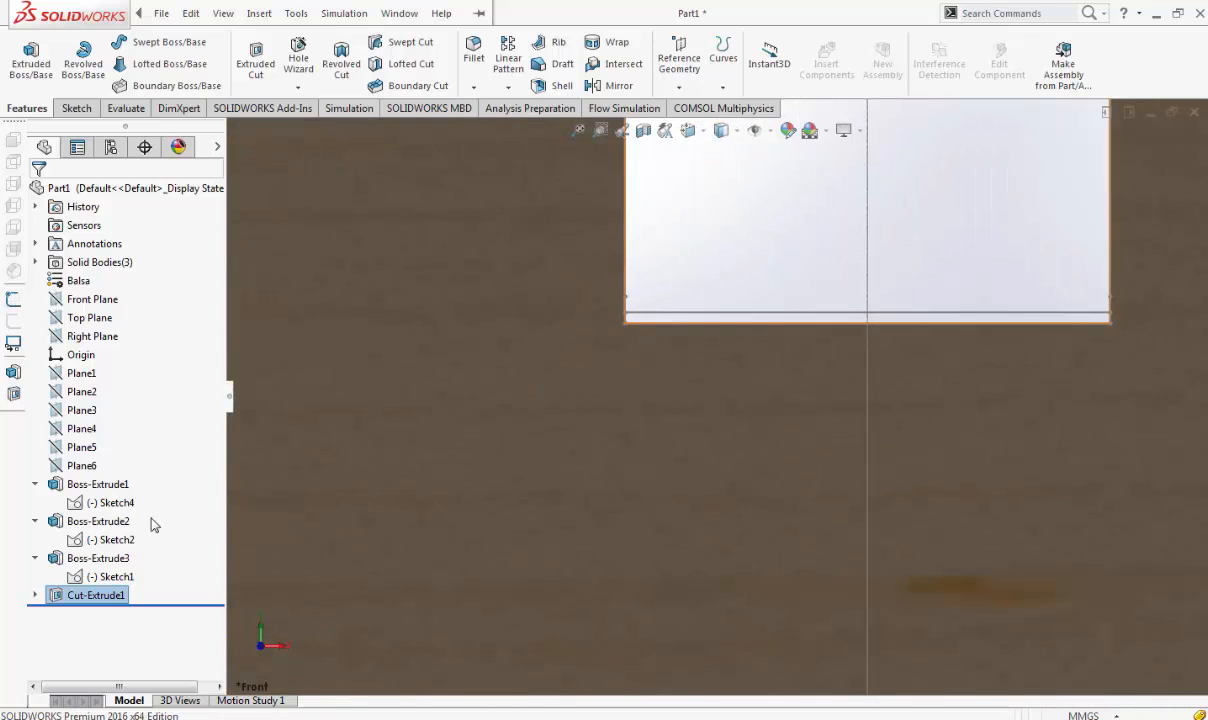
Hide the sketches of the three formers and the notch cut: Sketch1, Sketch2, Sketch4 and Sketch5
{"action": "left_click", "coordinate": [118, 540]}
{"action": "left_click", "coordinate": [128, 502]}
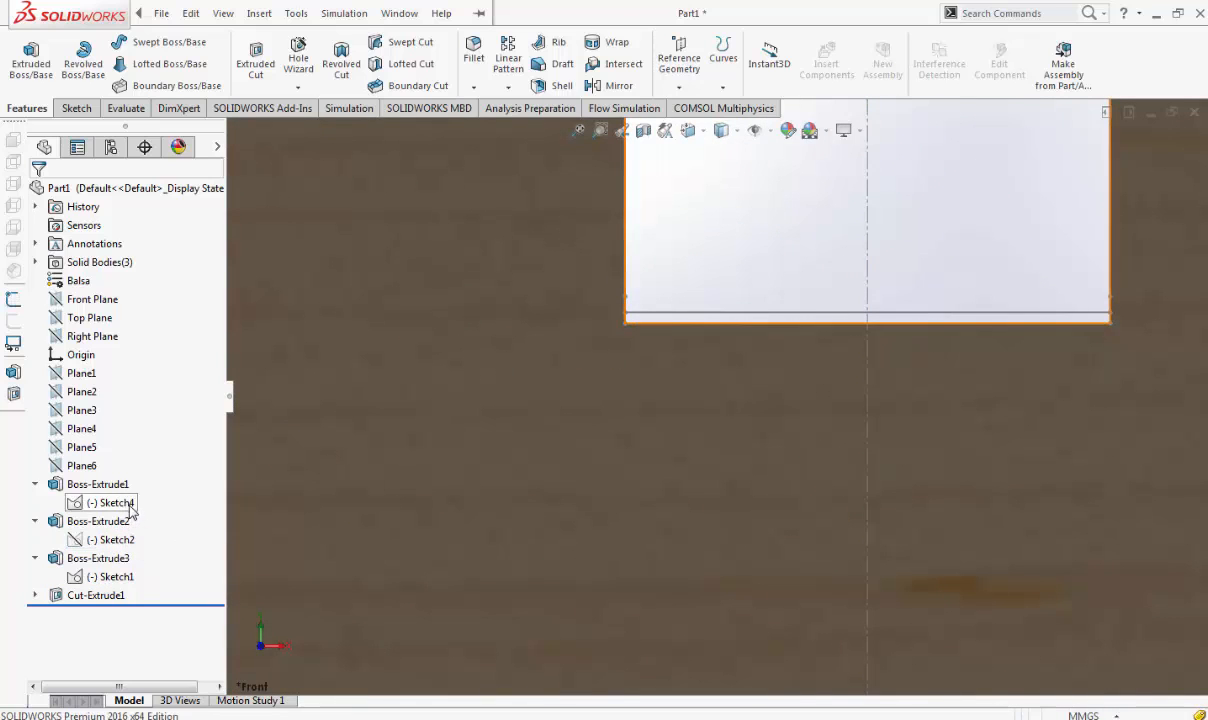
{"action": "left_click", "coordinate": [116, 578]}
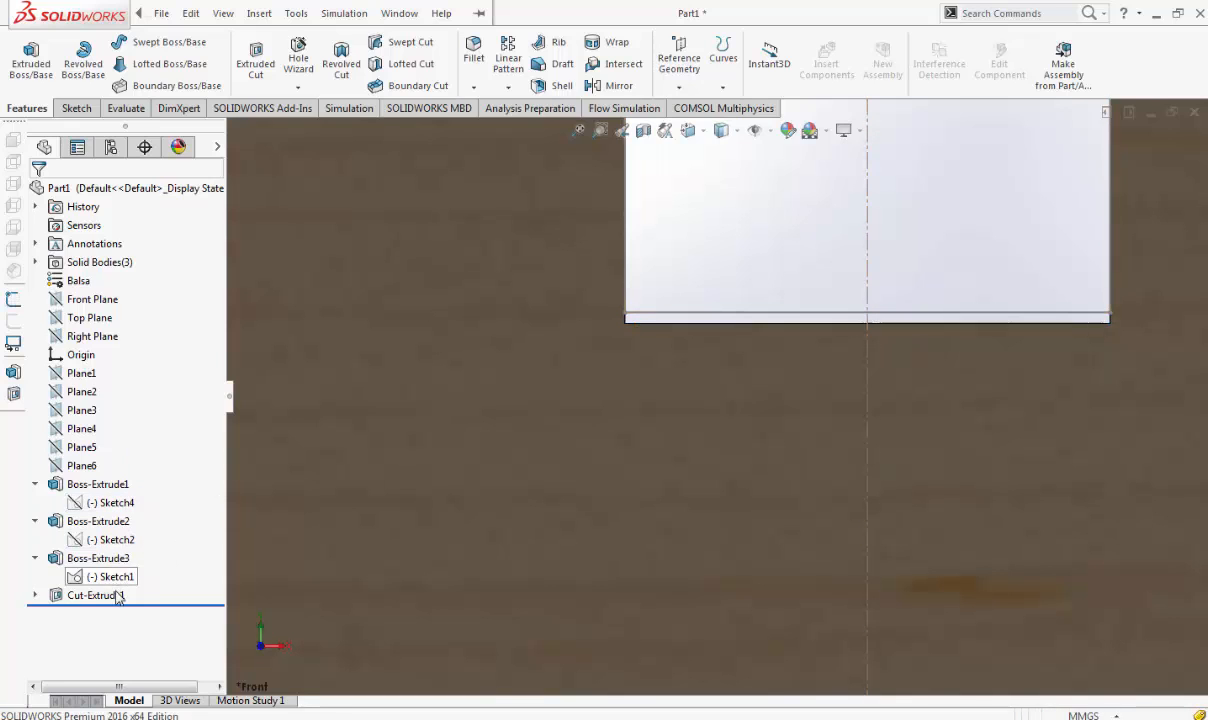
{"action": "left_click", "coordinate": [119, 597]}
{"action": "left_click", "coordinate": [36, 595]}
{"action": "left_click", "coordinate": [90, 613]}
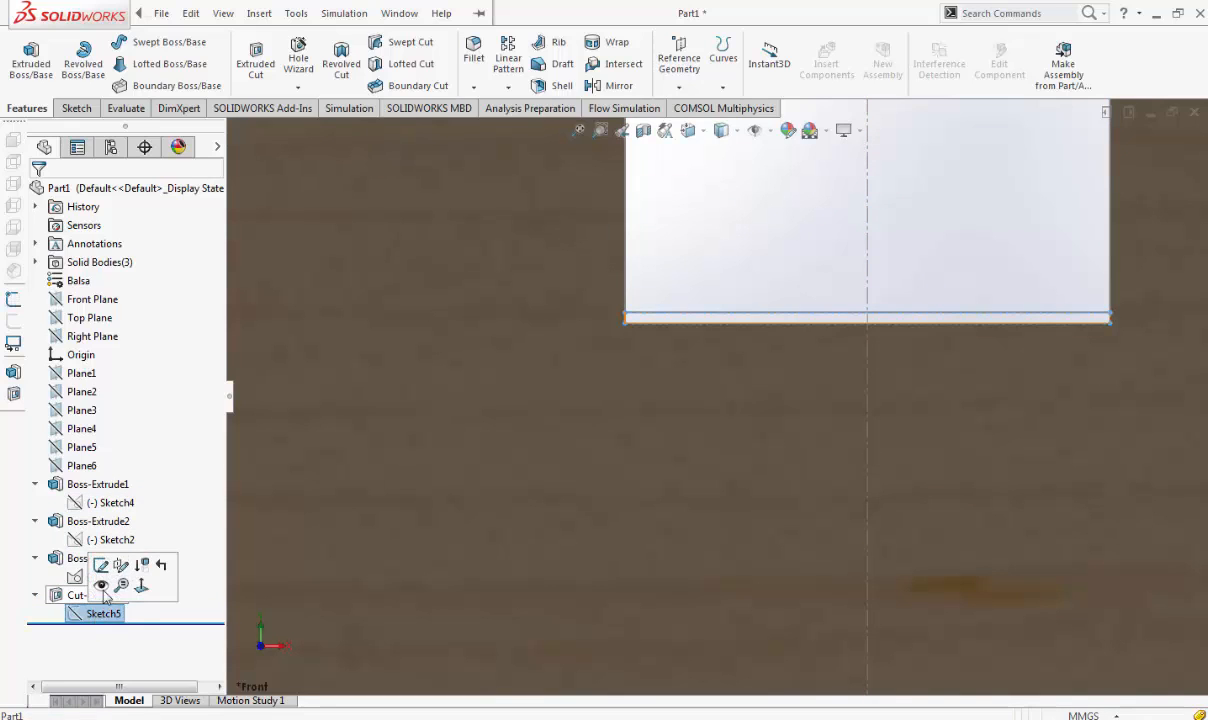
{"action": "left_click", "coordinate": [108, 576]}
{"action": "left_click", "coordinate": [678, 342]}
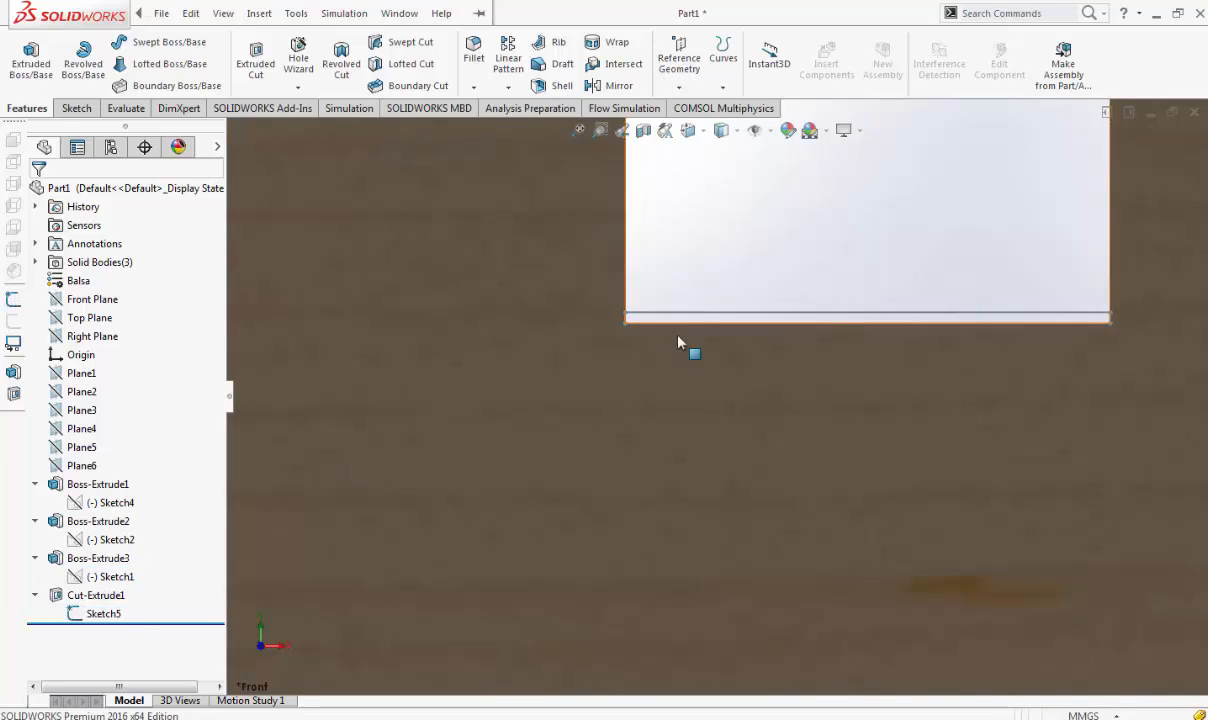
{"action": "left_click", "coordinate": [714, 319]}
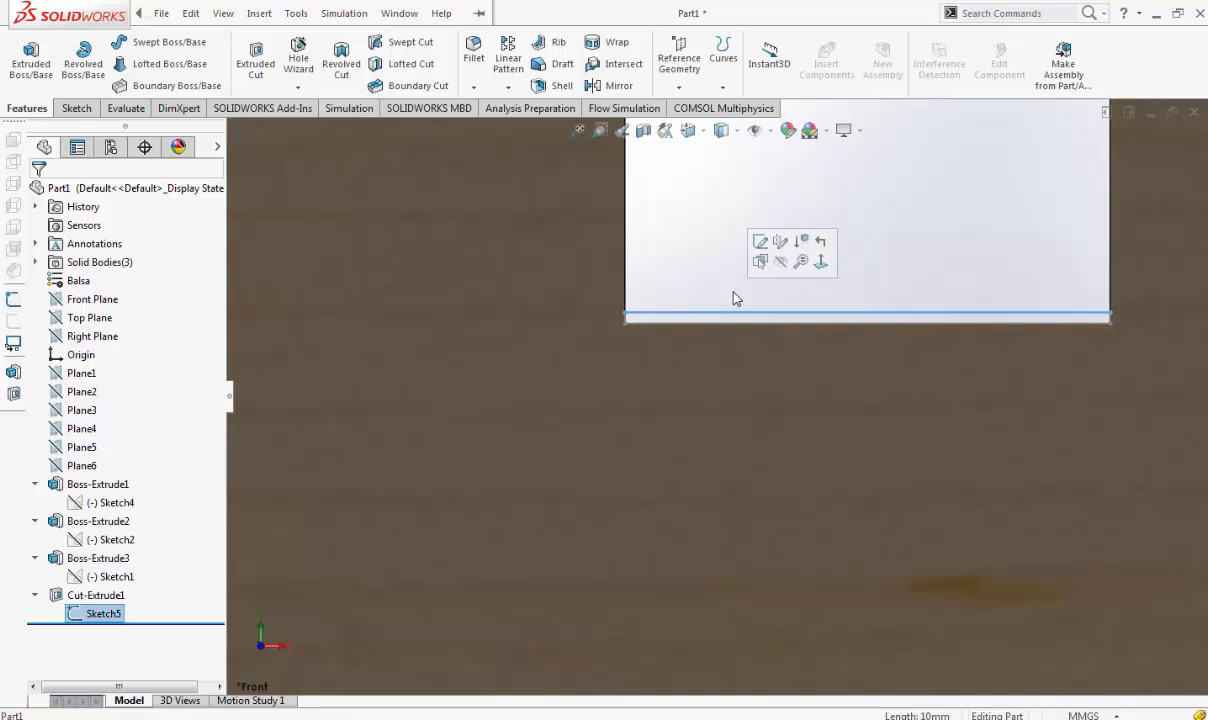
{"action": "left_click", "coordinate": [779, 263]}
View all three formers at an angle and hide the middle former, Boss-Extrude2
{"action": "mouse_move", "coordinate": [776, 280]}
{"action": "middle_mouse_down"}
{"action": "mouse_move", "coordinate": [820, 302]}
{"action": "mouse_move", "coordinate": [791, 388]}
{"action": "middle_mouse_up"}
{"action": "scroll", "coordinate": [791, 388], "scroll_direction": "up", "scroll_amount": 10}
{"action": "middle_click_drag", "start_coordinate": [696, 405], "coordinate": [798, 382]}
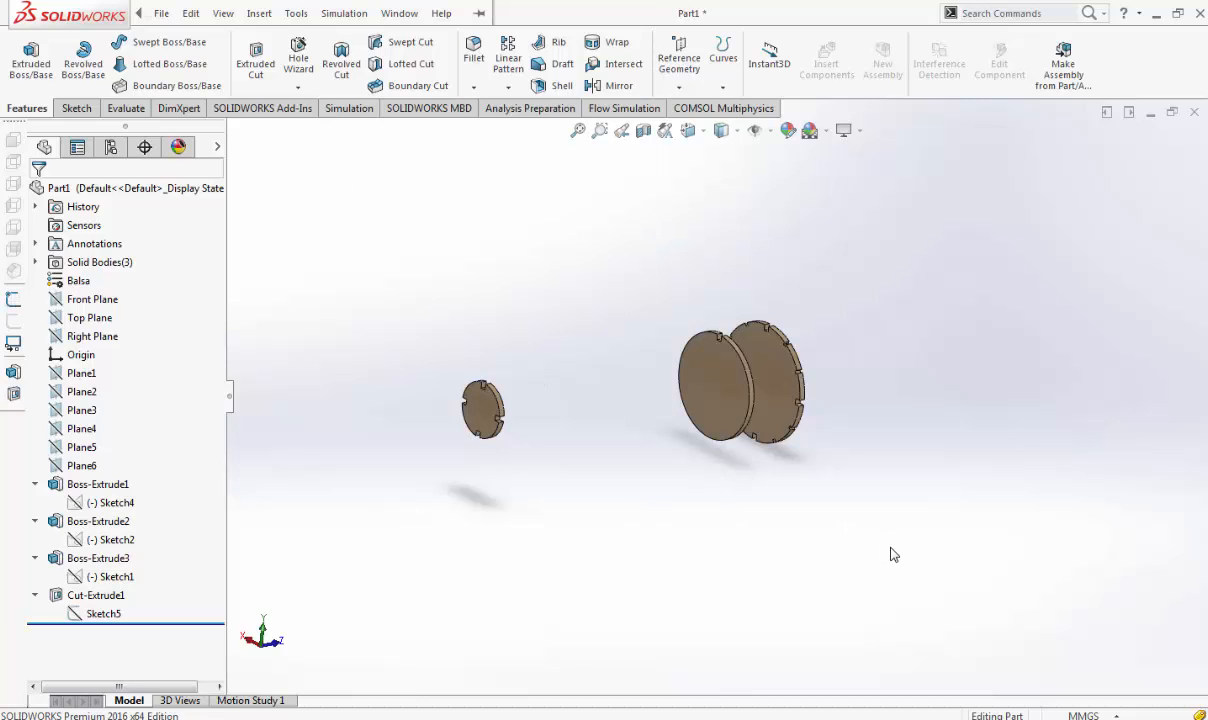
{"action": "middle_click_drag", "start_coordinate": [893, 554], "coordinate": [851, 533]}
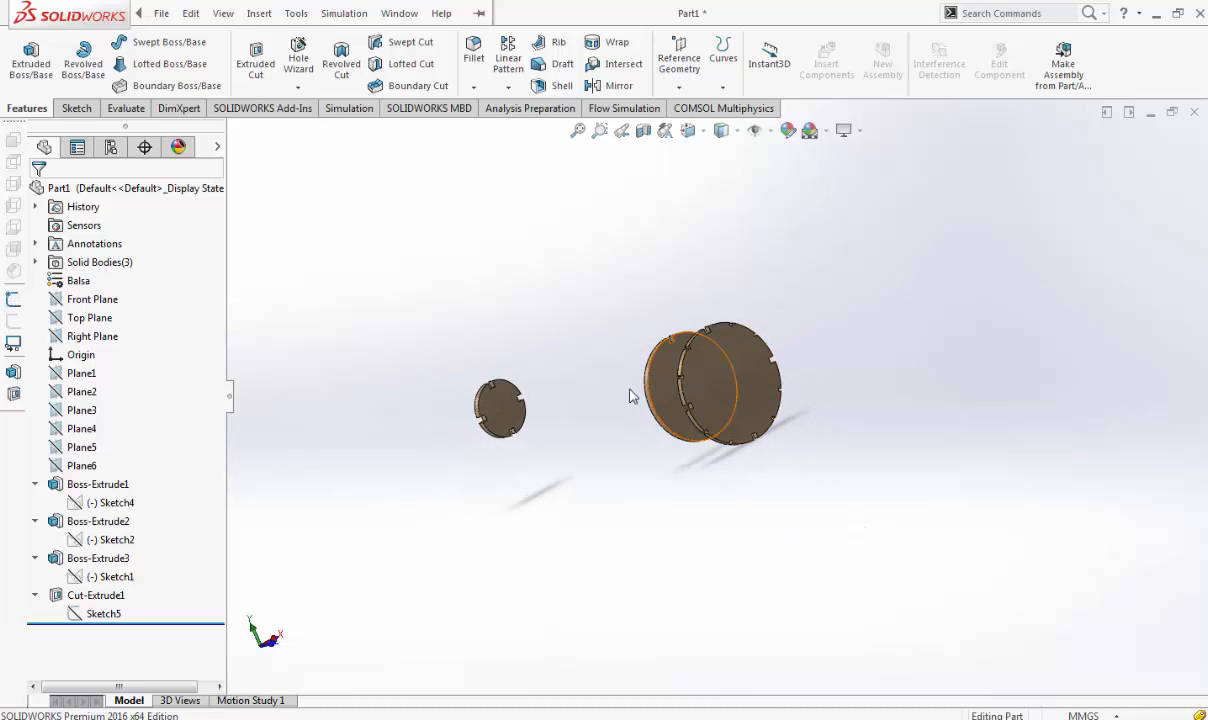
{"action": "left_click", "coordinate": [725, 381]}
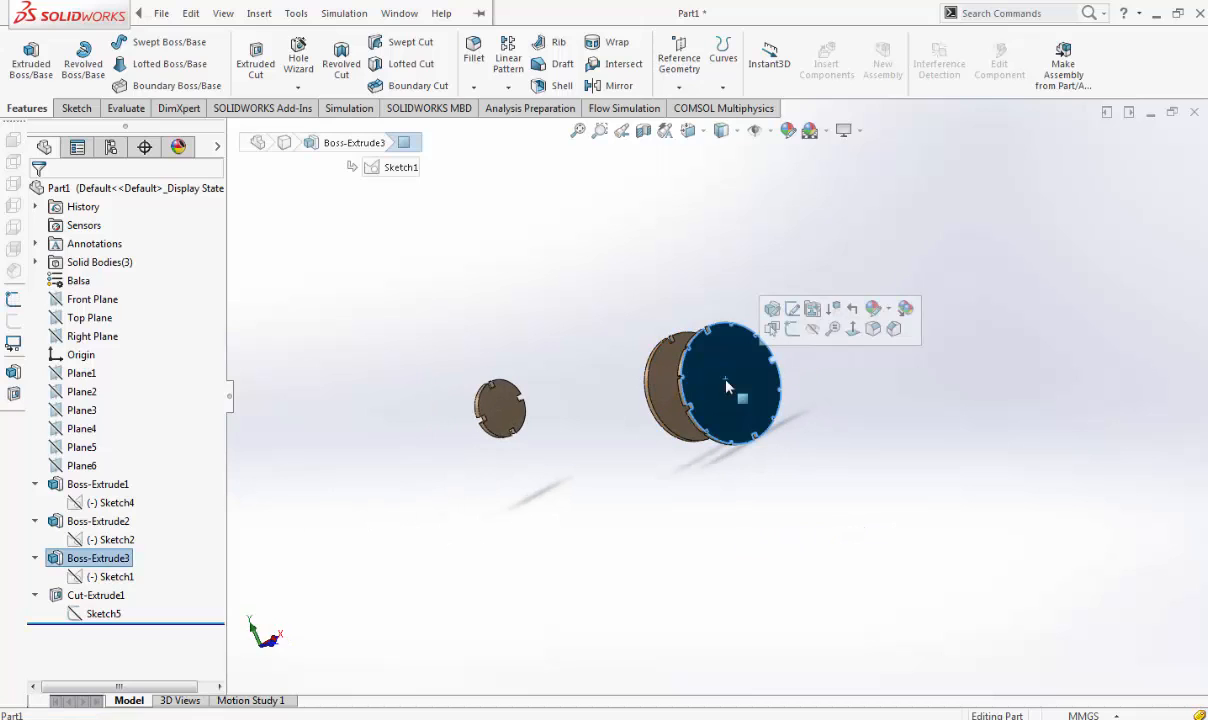
{"action": "right_click", "coordinate": [101, 539]}
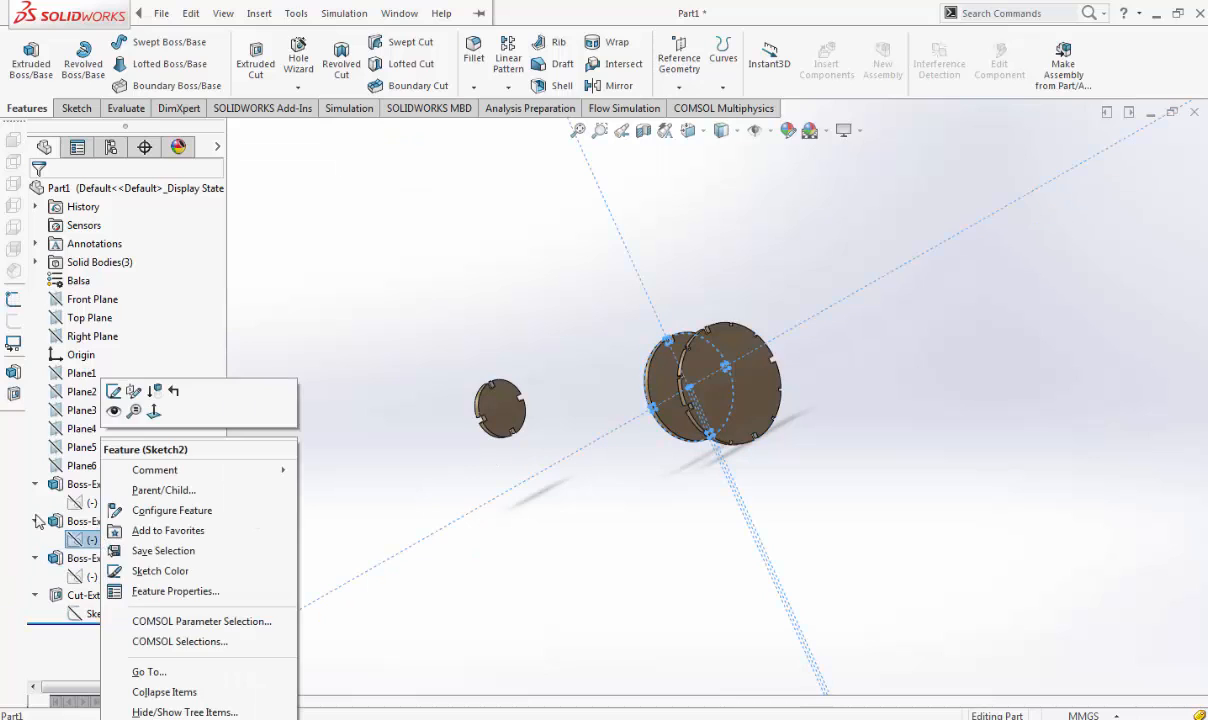
{"action": "right_click", "coordinate": [54, 521]}
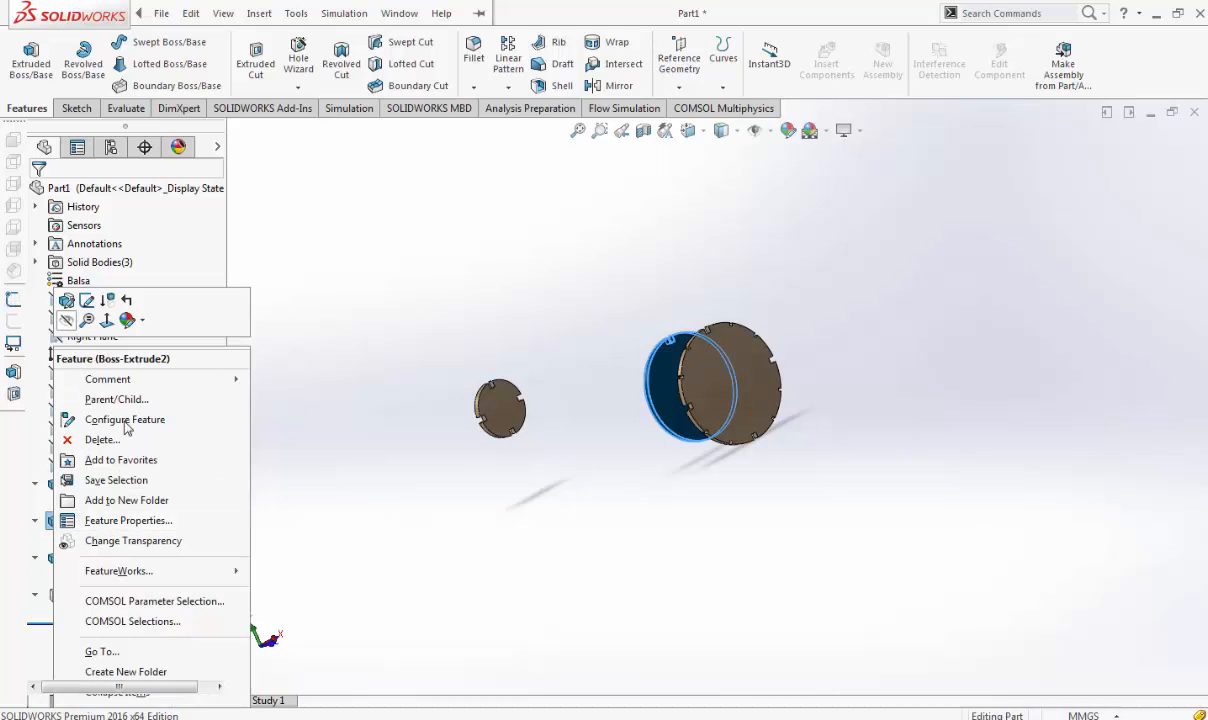
{"action": "left_click", "coordinate": [67, 320]}
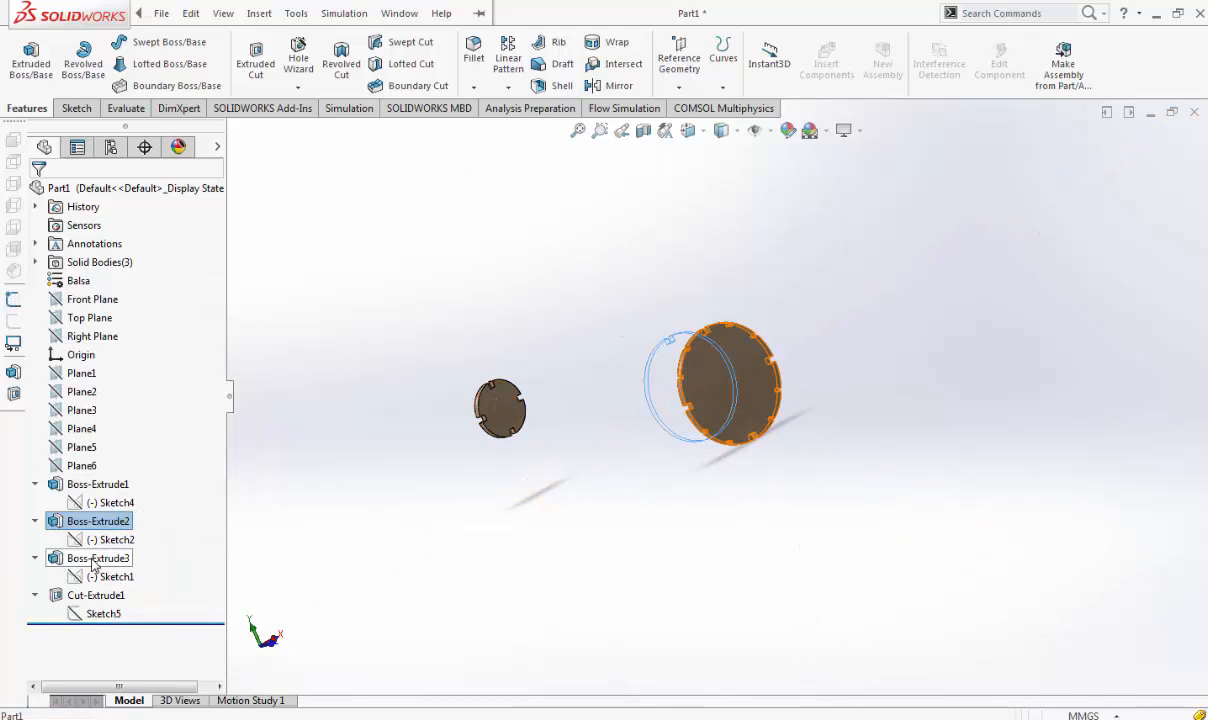
{"action": "right_click", "coordinate": [94, 558]}
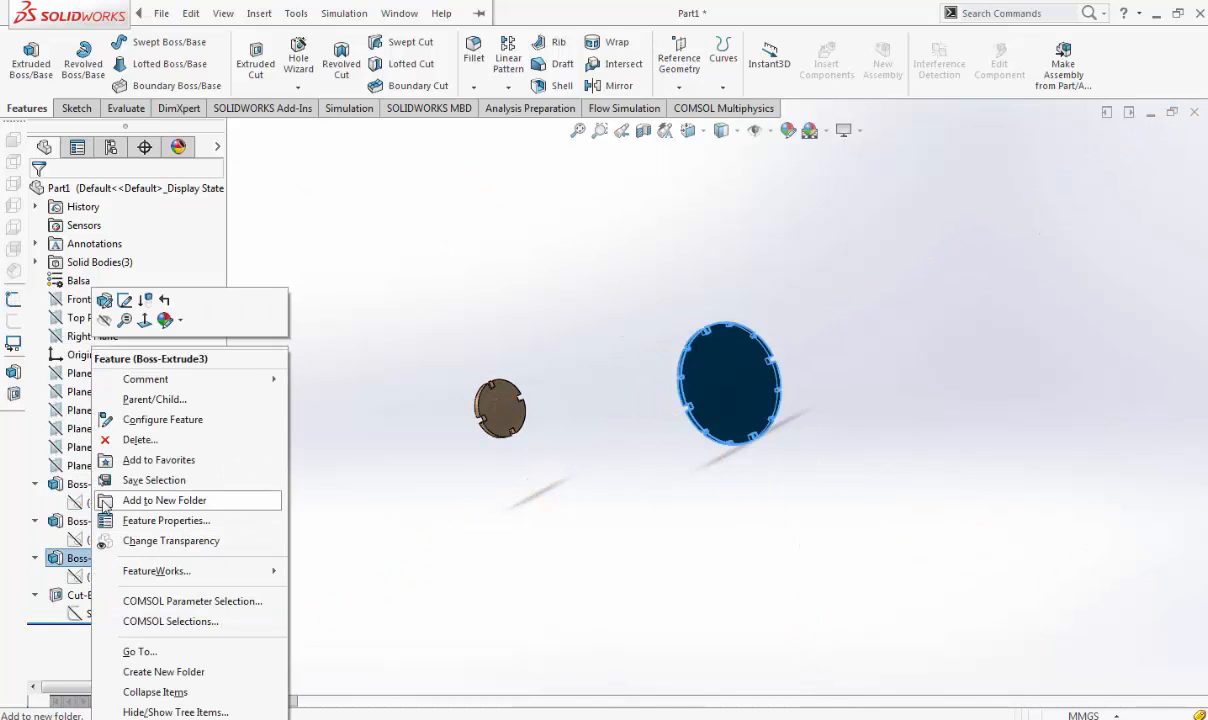
{"action": "left_click", "coordinate": [106, 321]}
{"action": "left_click", "coordinate": [414, 396]}
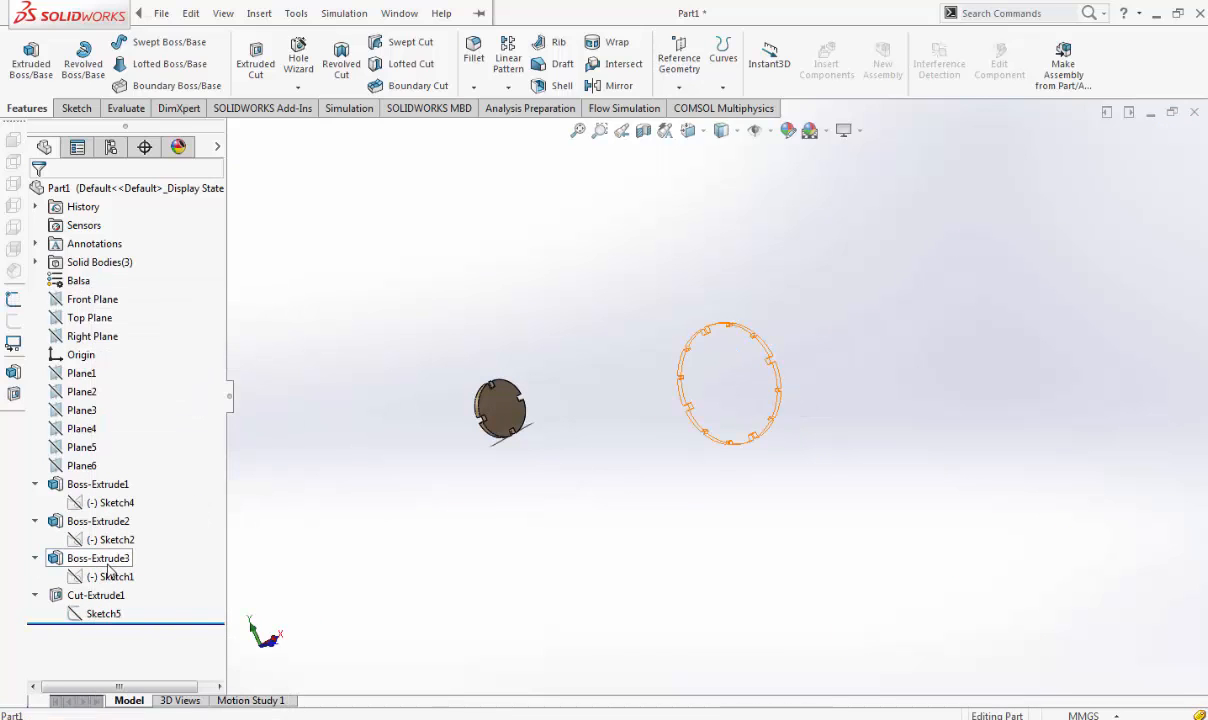
{"action": "right_click", "coordinate": [104, 560]}
{"action": "left_click", "coordinate": [130, 321]}
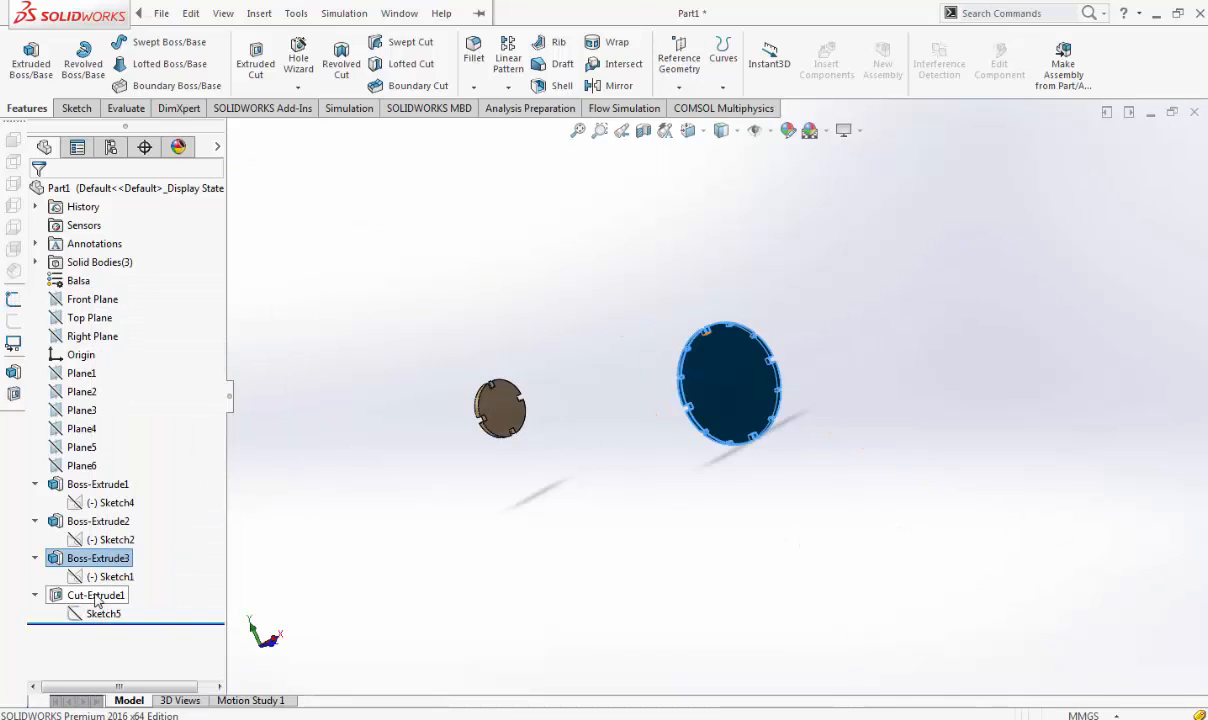
Hide the small former Boss-Extrude1 and open Sketch1 of Boss-Extrude3 for editing in the Front view
{"action": "right_click", "coordinate": [104, 484]}
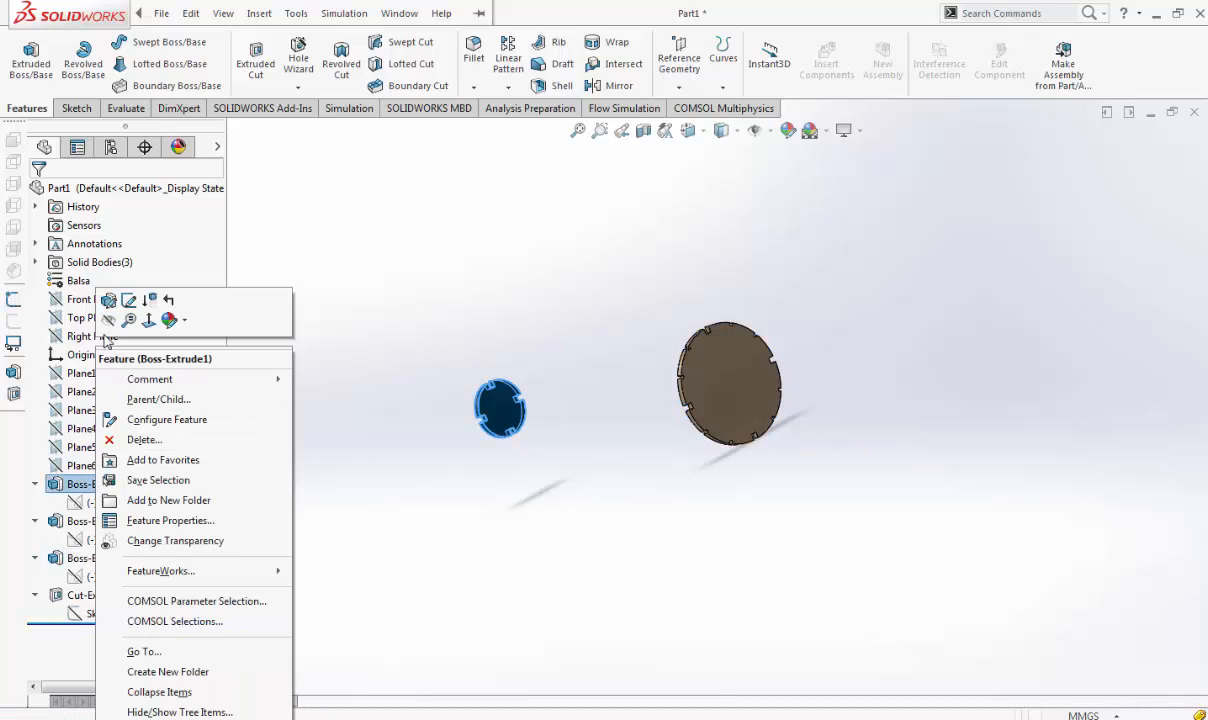
{"action": "left_click", "coordinate": [108, 320]}
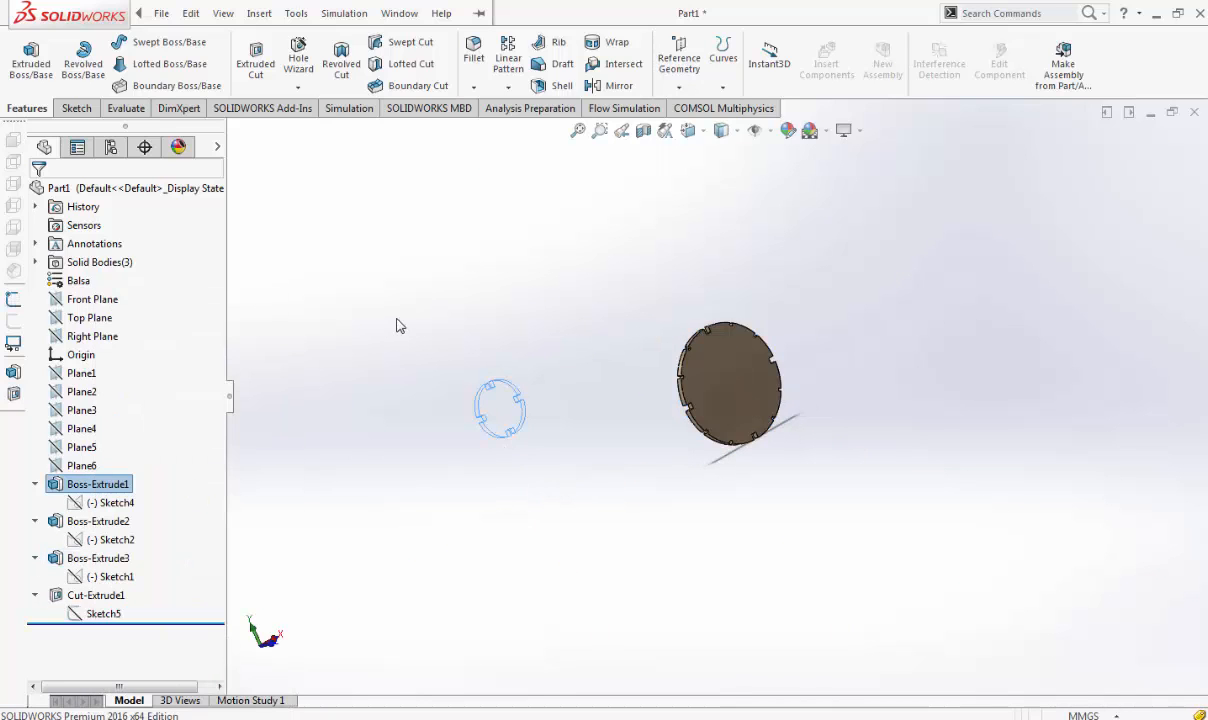
{"action": "left_click", "coordinate": [115, 577]}
{"action": "left_click", "coordinate": [120, 532]}
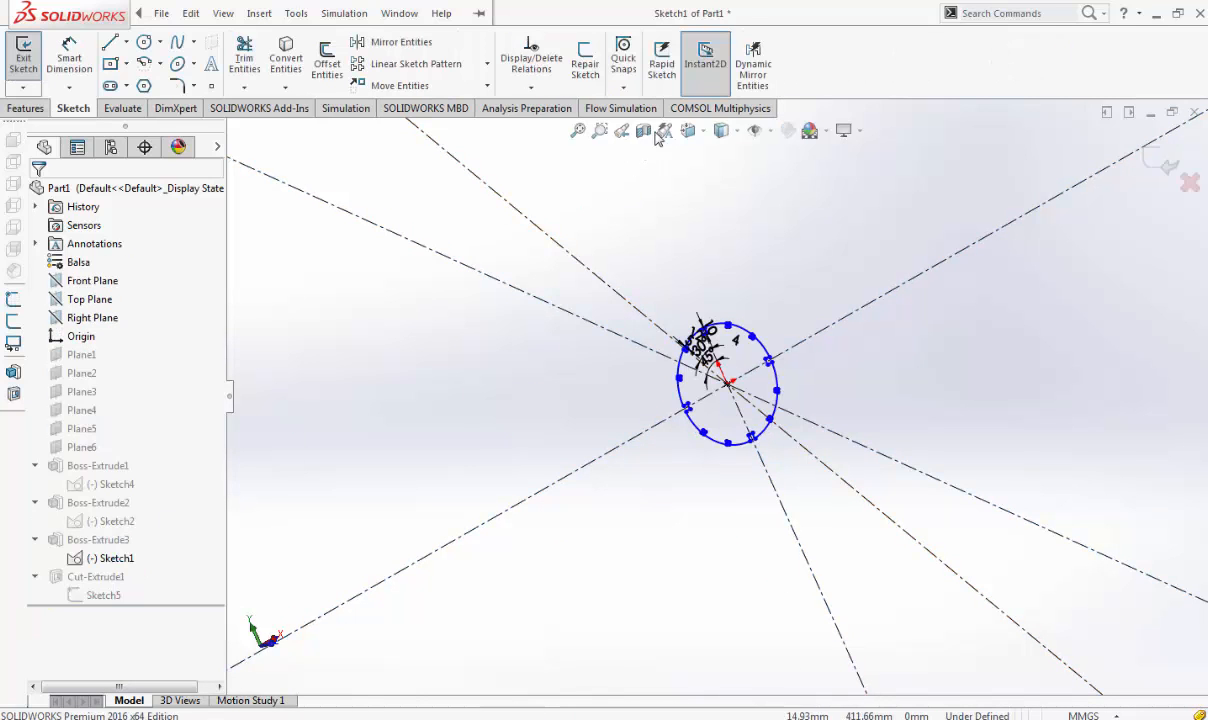
{"action": "left_click", "coordinate": [696, 140]}
{"action": "left_click", "coordinate": [690, 178]}
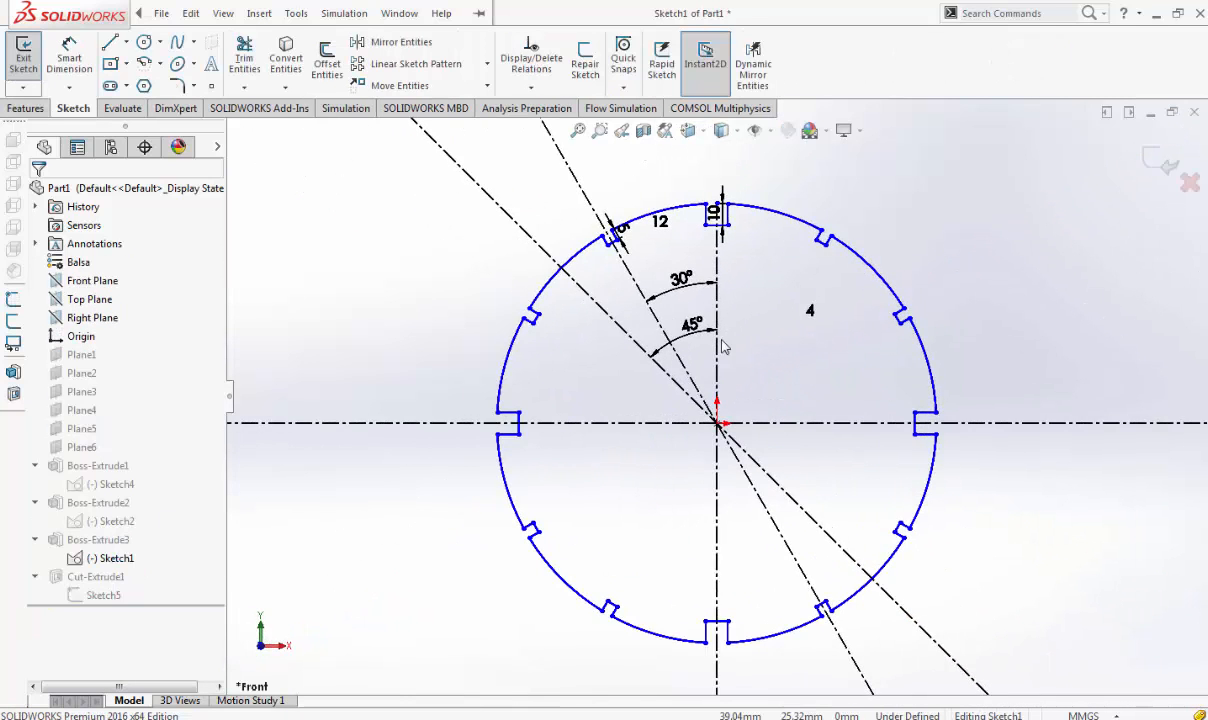
Sketch a circle centred on the origin inside the notched outline, with a radius of about 80 mm
{"action": "left_click", "coordinate": [145, 43]}
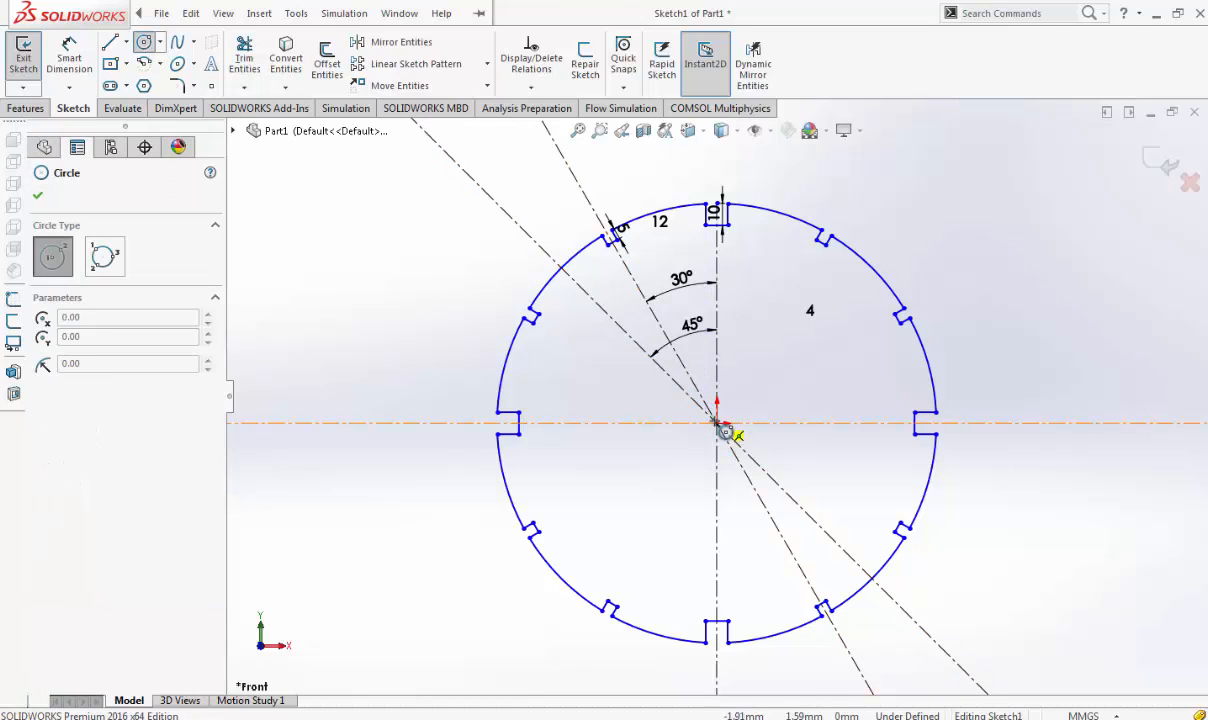
{"action": "left_click", "coordinate": [718, 423]}
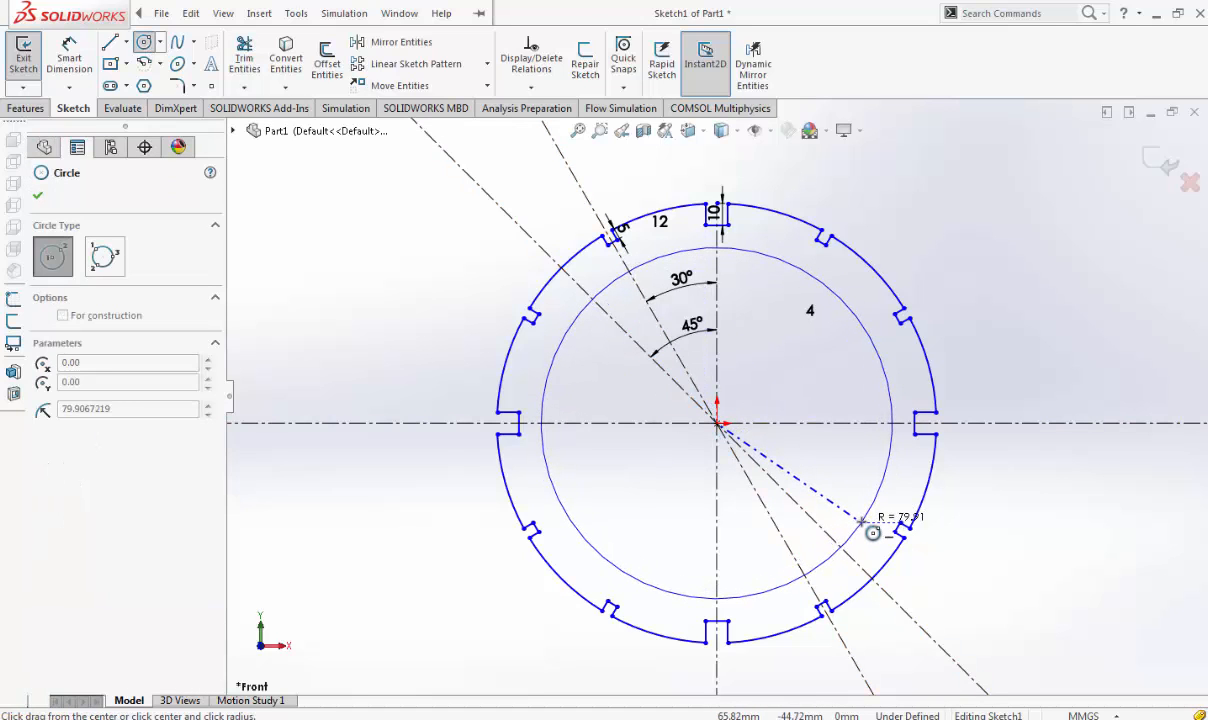
{"action": "left_click", "coordinate": [862, 521]}
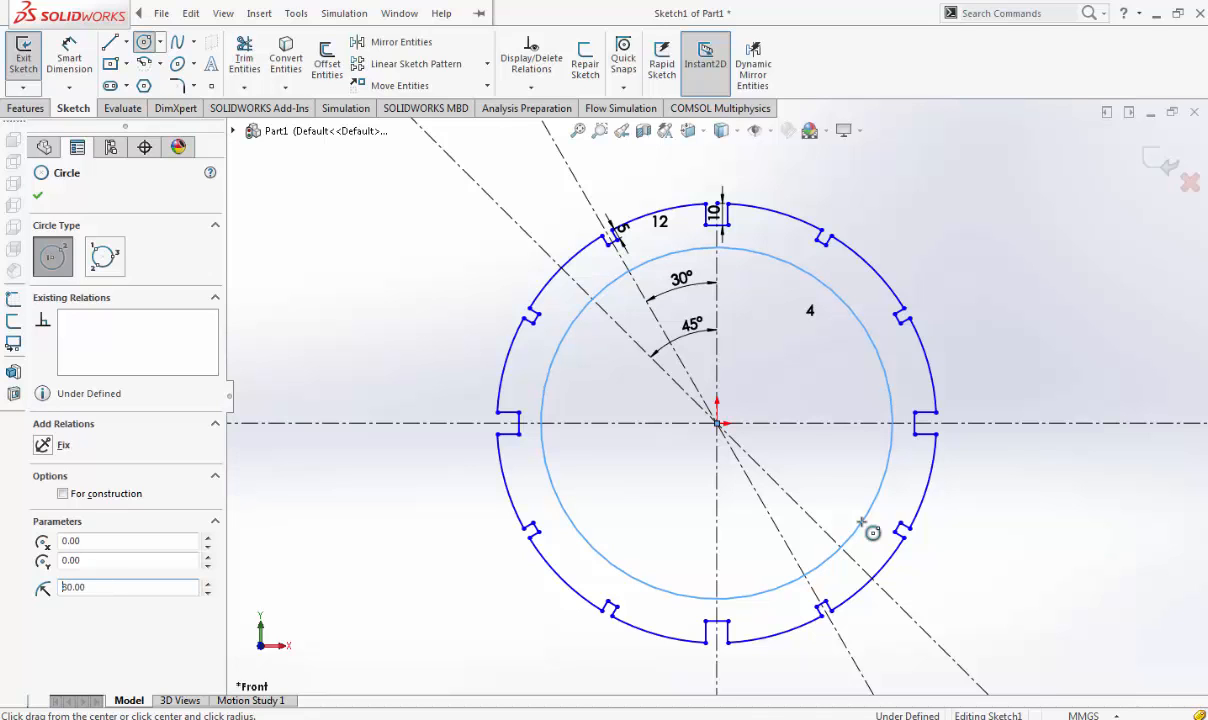
Finish the sketch and redefine Boss-Extrude3's contours so only the ring between the notched outline and inner circle is extruded
{"action": "left_click", "coordinate": [1160, 165]}
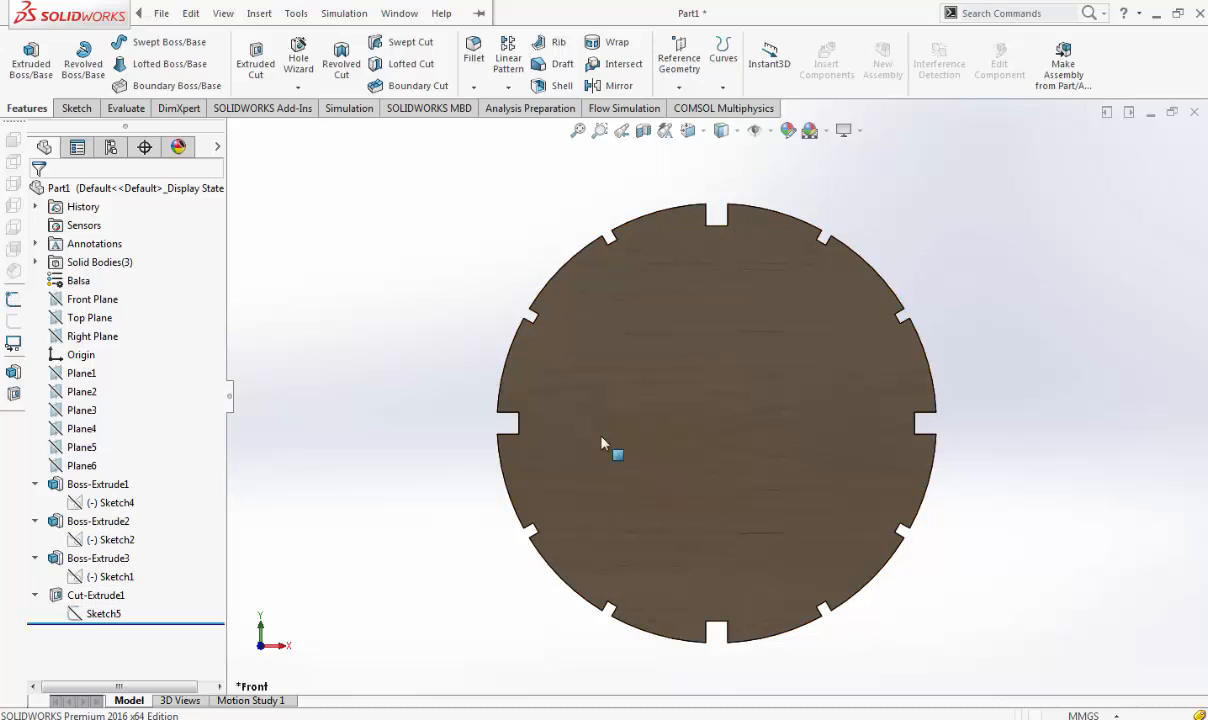
{"action": "left_click", "coordinate": [100, 558]}
{"action": "left_click", "coordinate": [122, 490]}
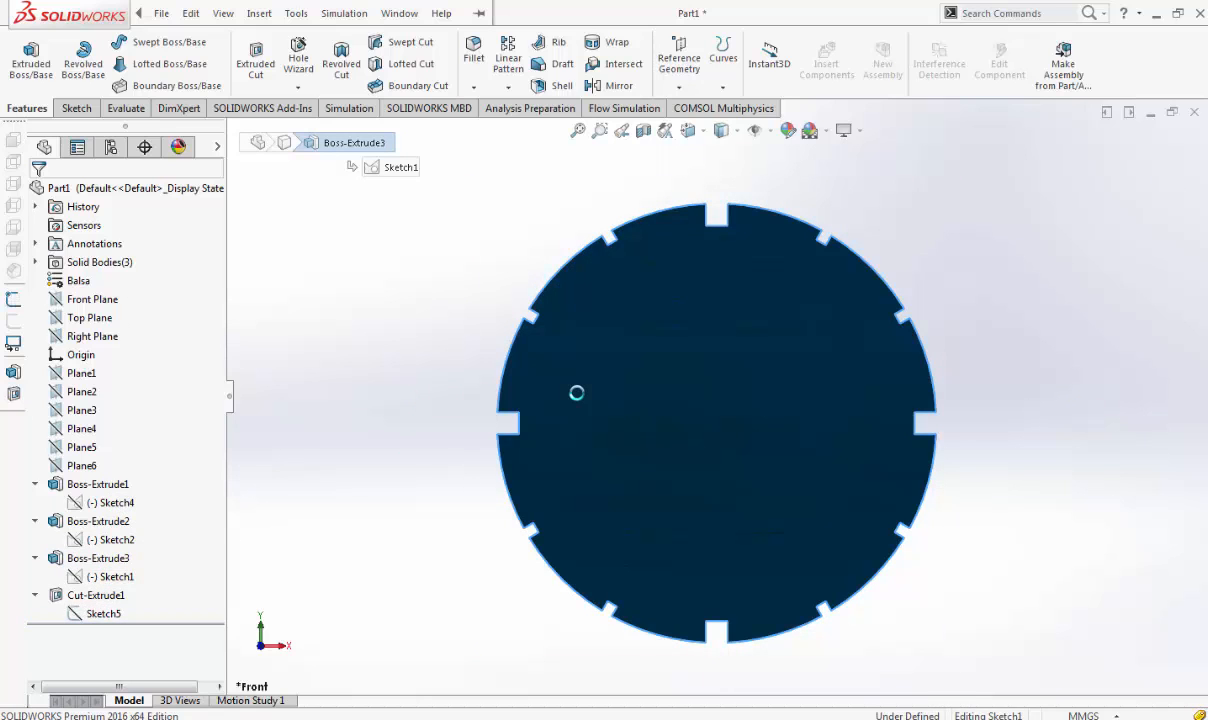
{"action": "left_click", "coordinate": [135, 503]}
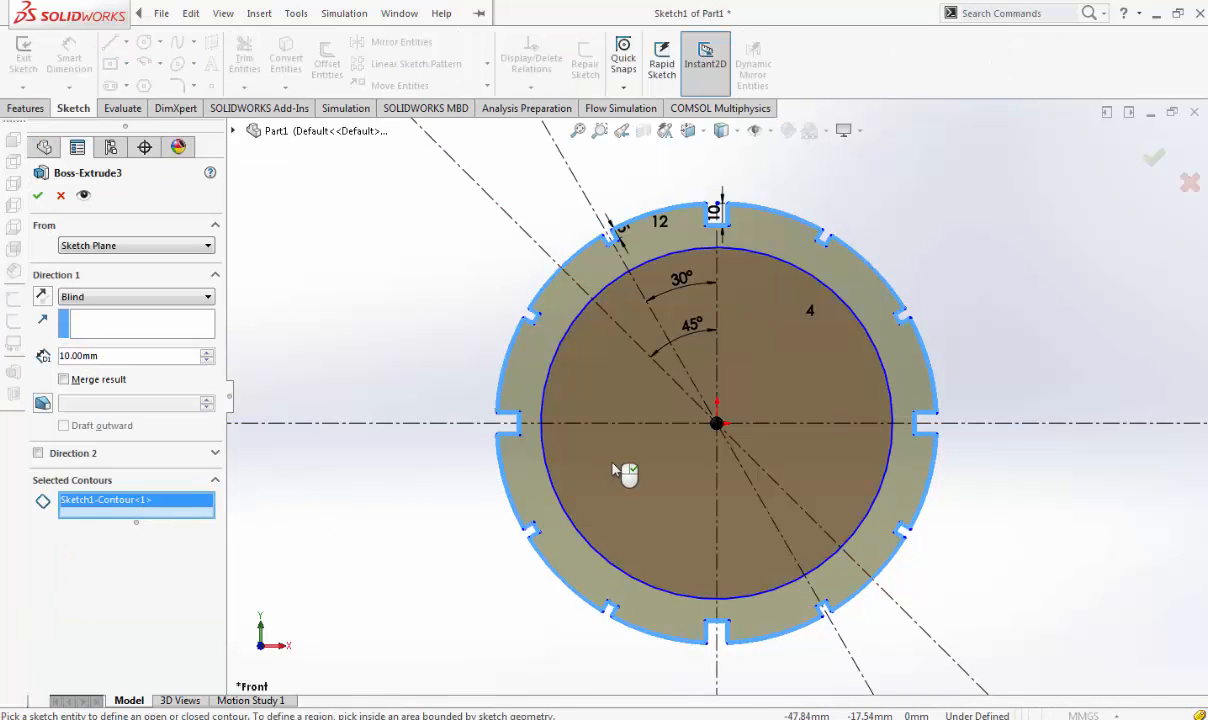
{"action": "left_click", "coordinate": [618, 468]}
{"action": "left_click", "coordinate": [1166, 161]}
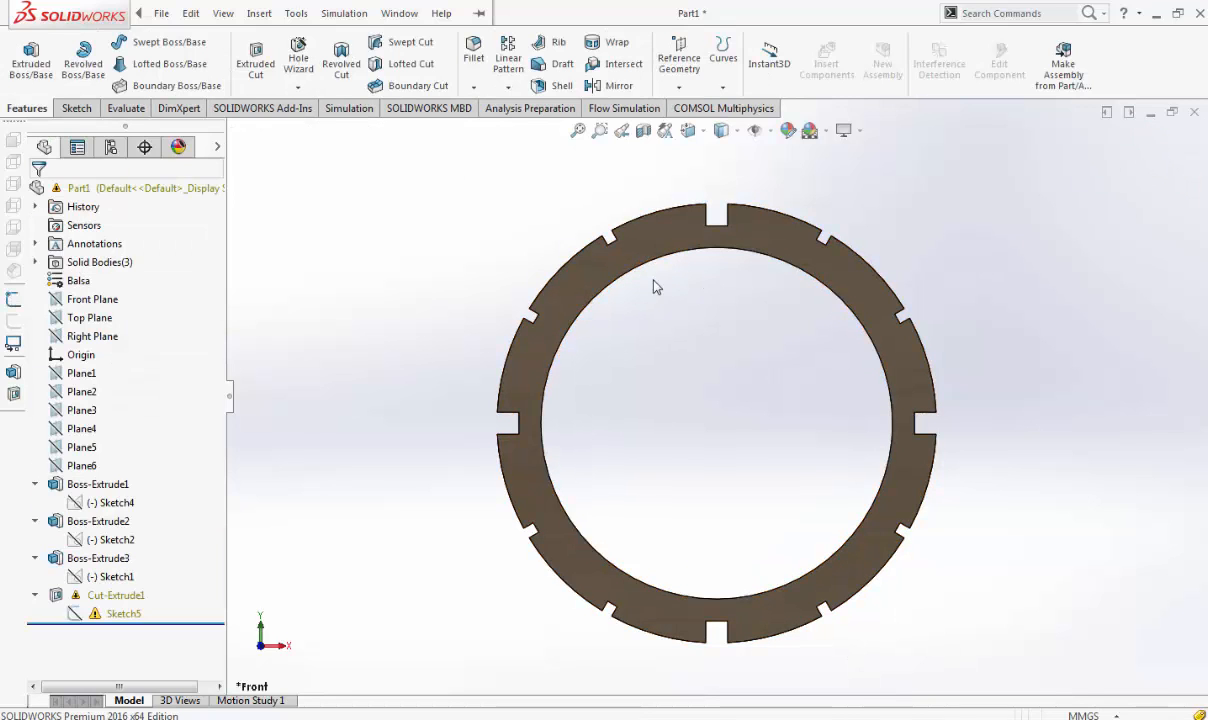
{"action": "middle_click_drag", "start_coordinate": [652, 283], "coordinate": [731, 326]}
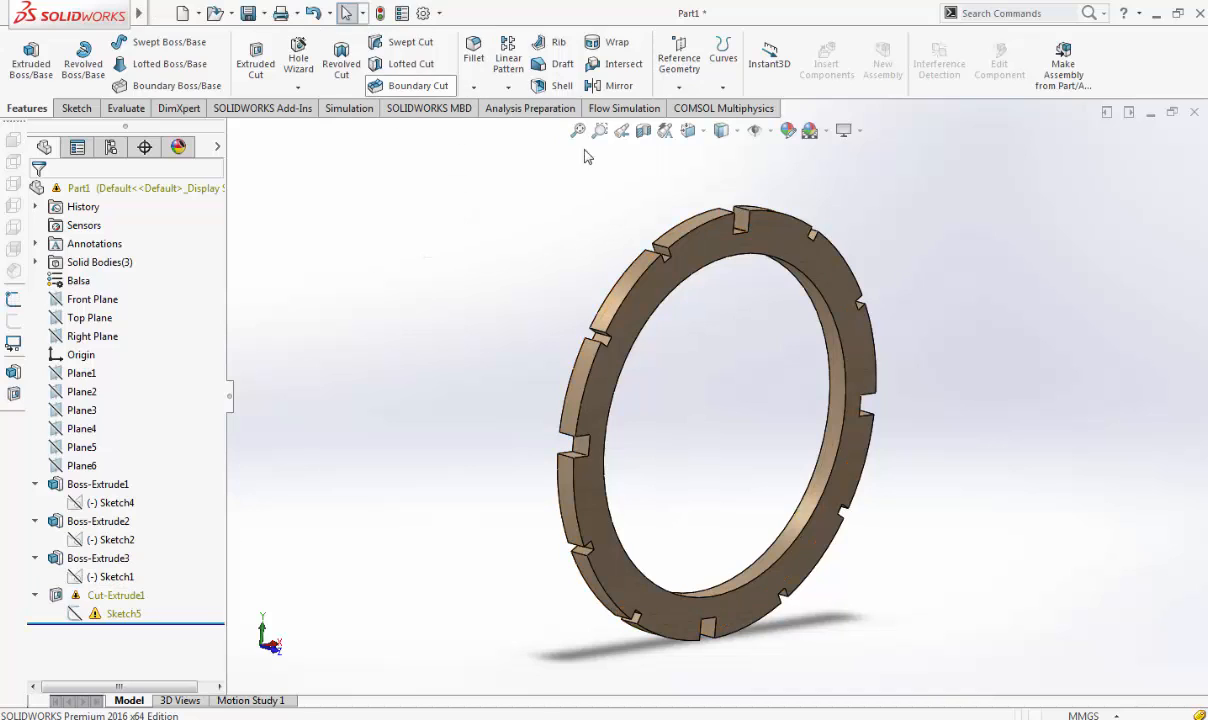
Rebuild the part and examine Sketch5 of the notch cut at the bottom of the ring's upper notch
{"action": "left_click", "coordinate": [380, 14]}
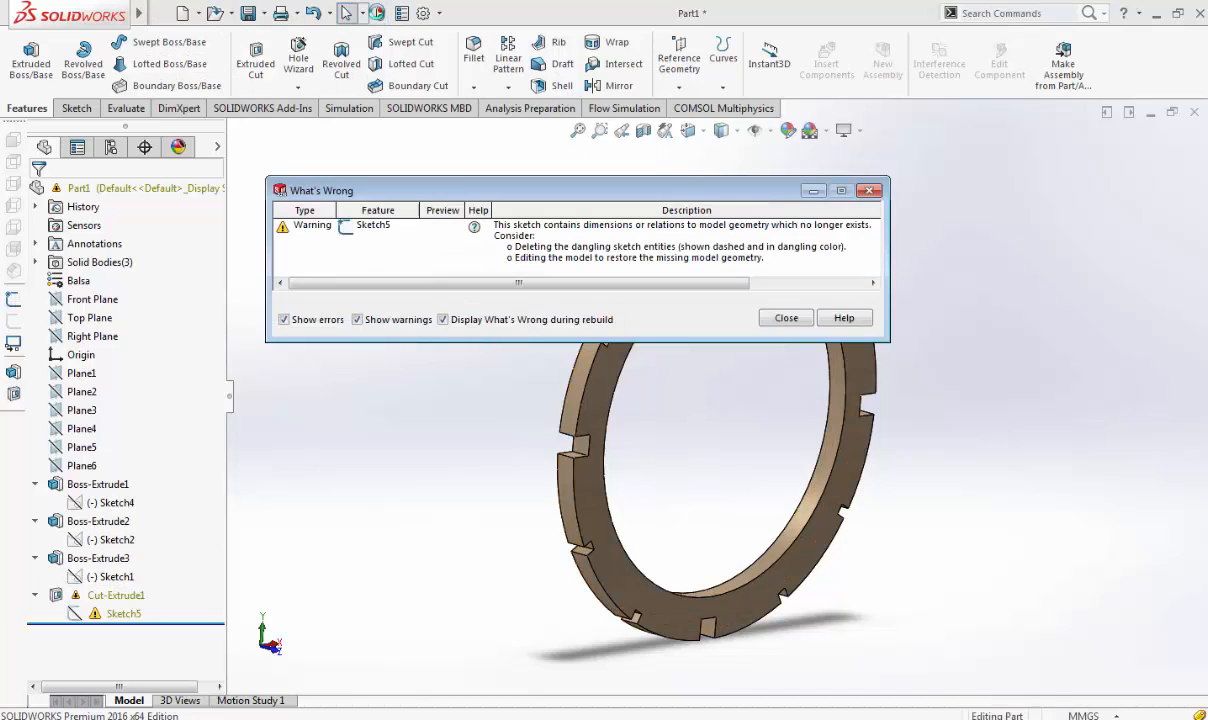
{"action": "left_click", "coordinate": [786, 318]}
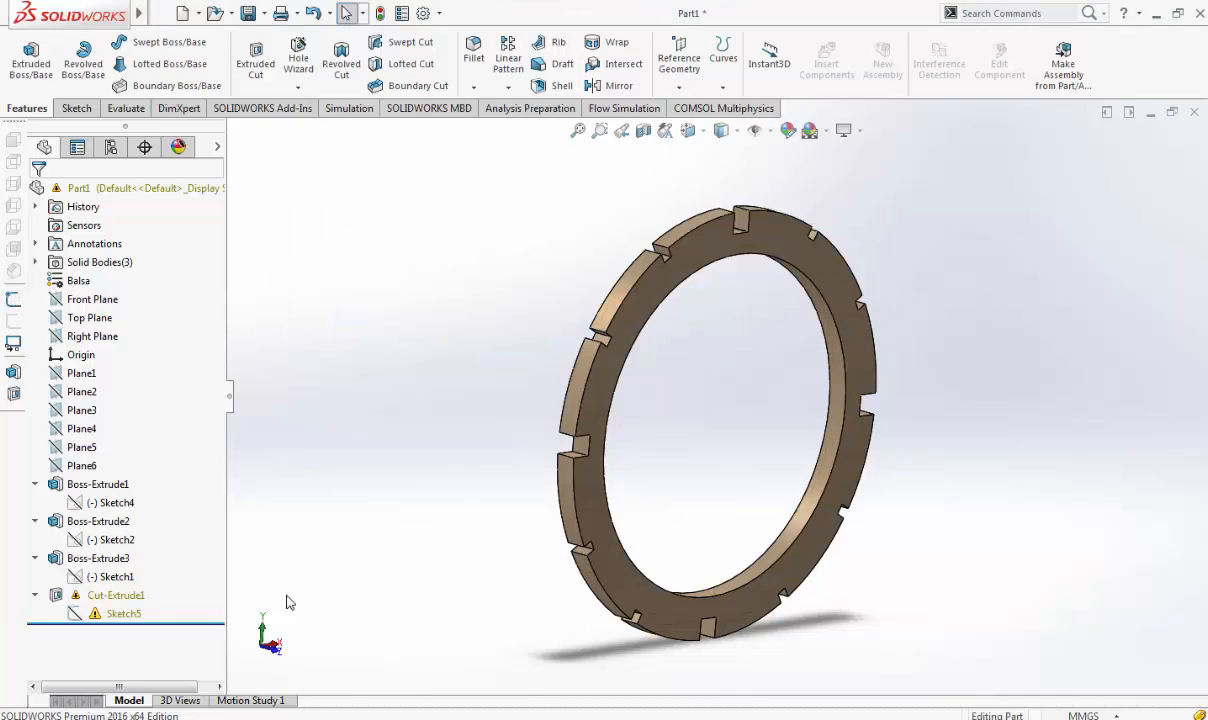
{"action": "left_click", "coordinate": [118, 613]}
{"action": "left_click", "coordinate": [124, 570]}
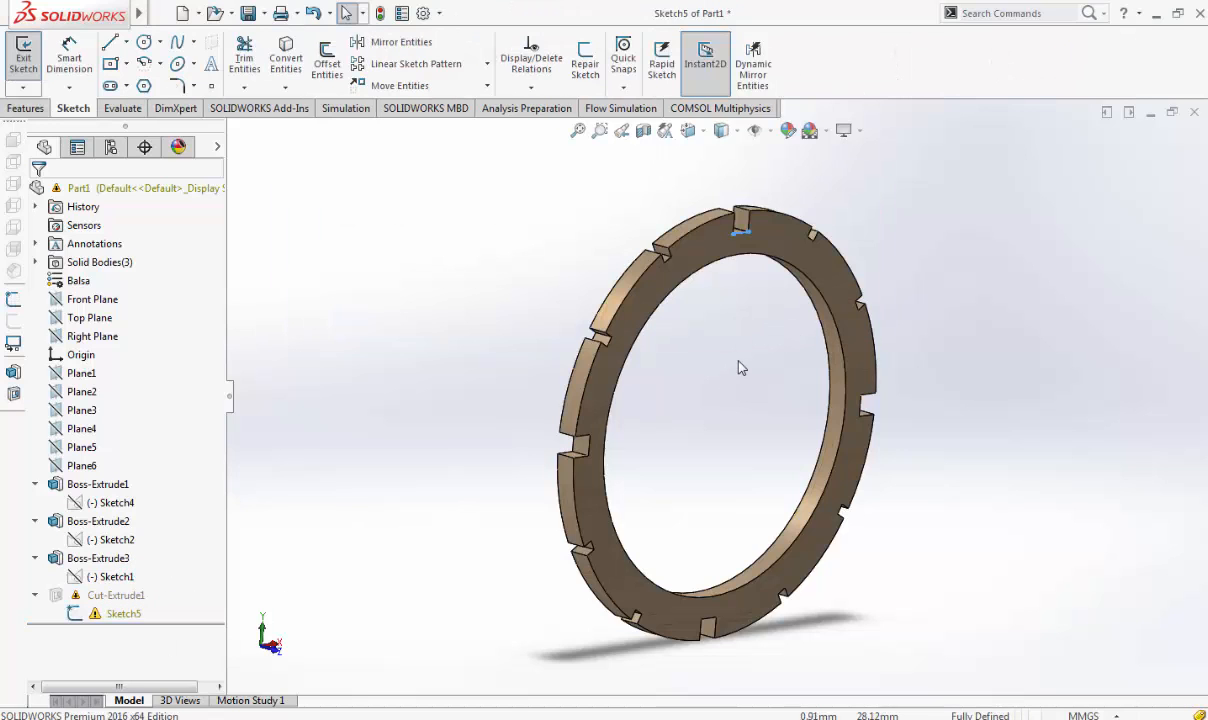
{"action": "scroll", "coordinate": [735, 228], "scroll_direction": "down", "scroll_amount": 6}
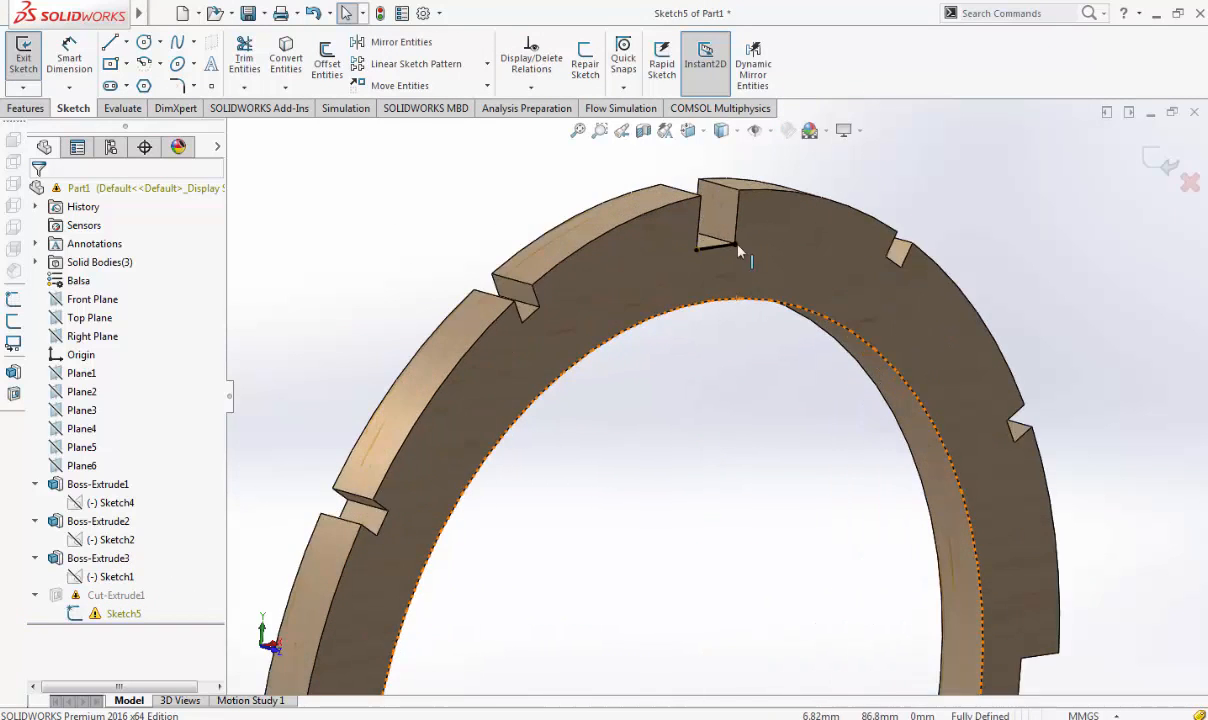
{"action": "scroll", "coordinate": [728, 318], "scroll_direction": "down", "scroll_amount": 5}
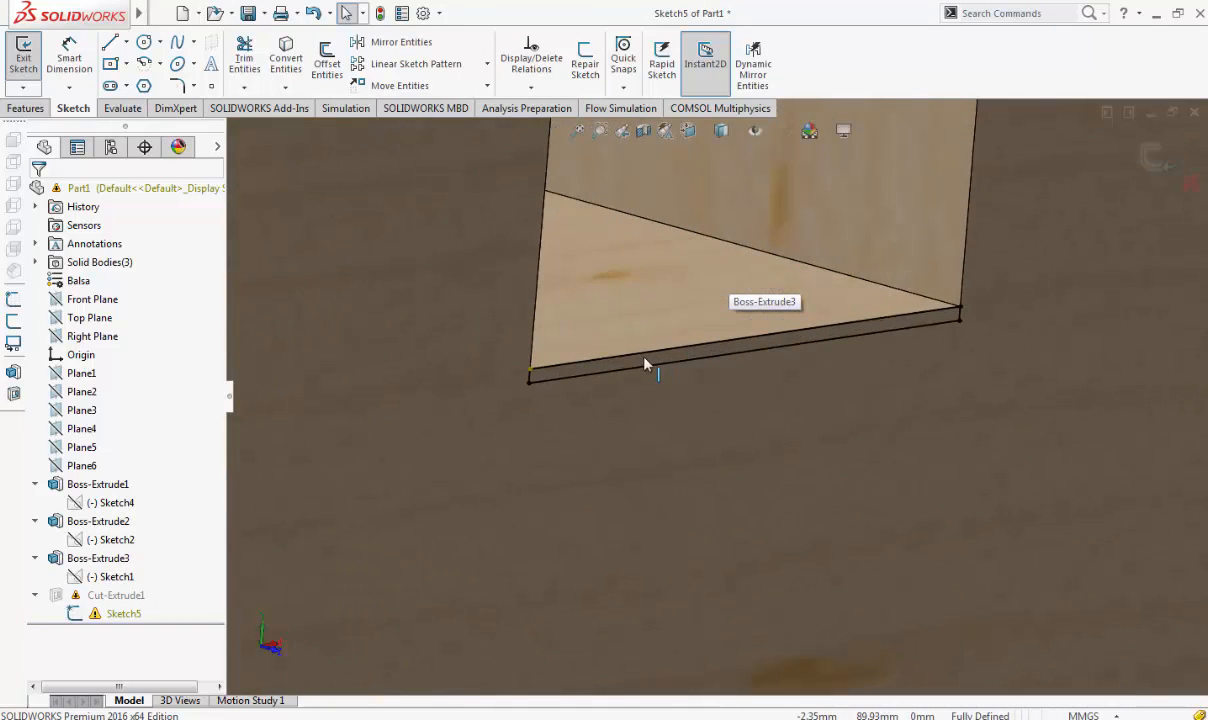
{"action": "right_click", "coordinate": [123, 599]}
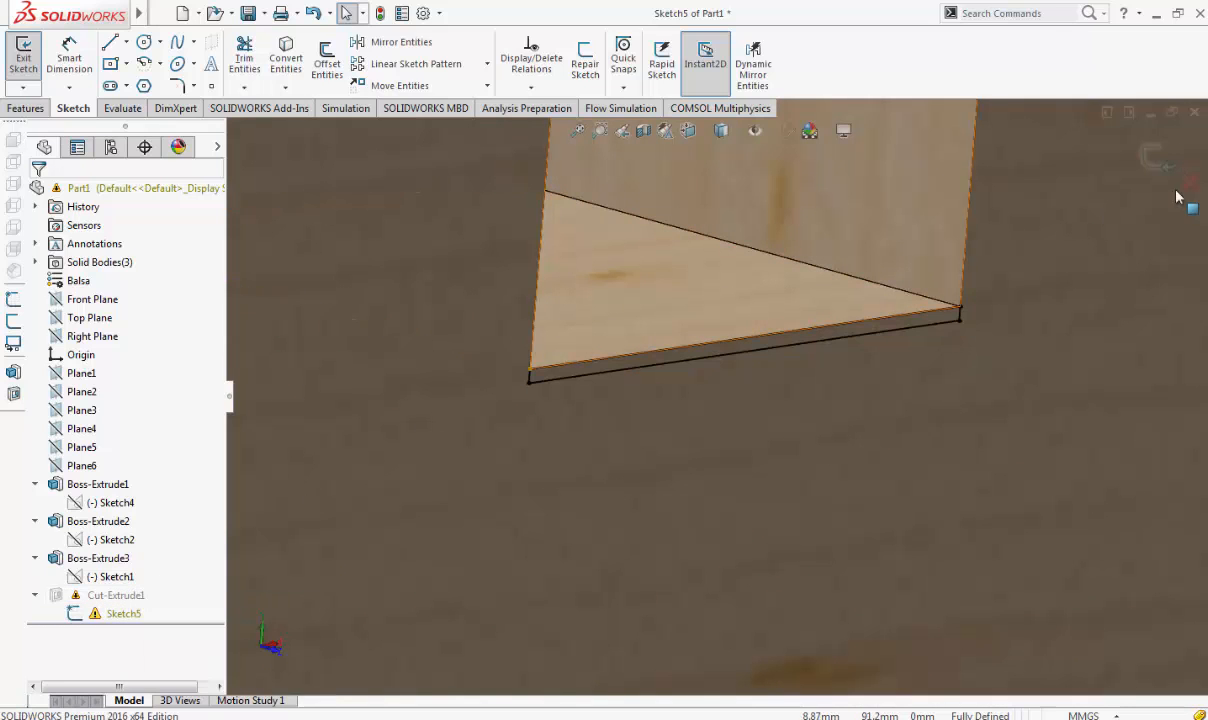
{"action": "left_click", "coordinate": [1155, 158]}
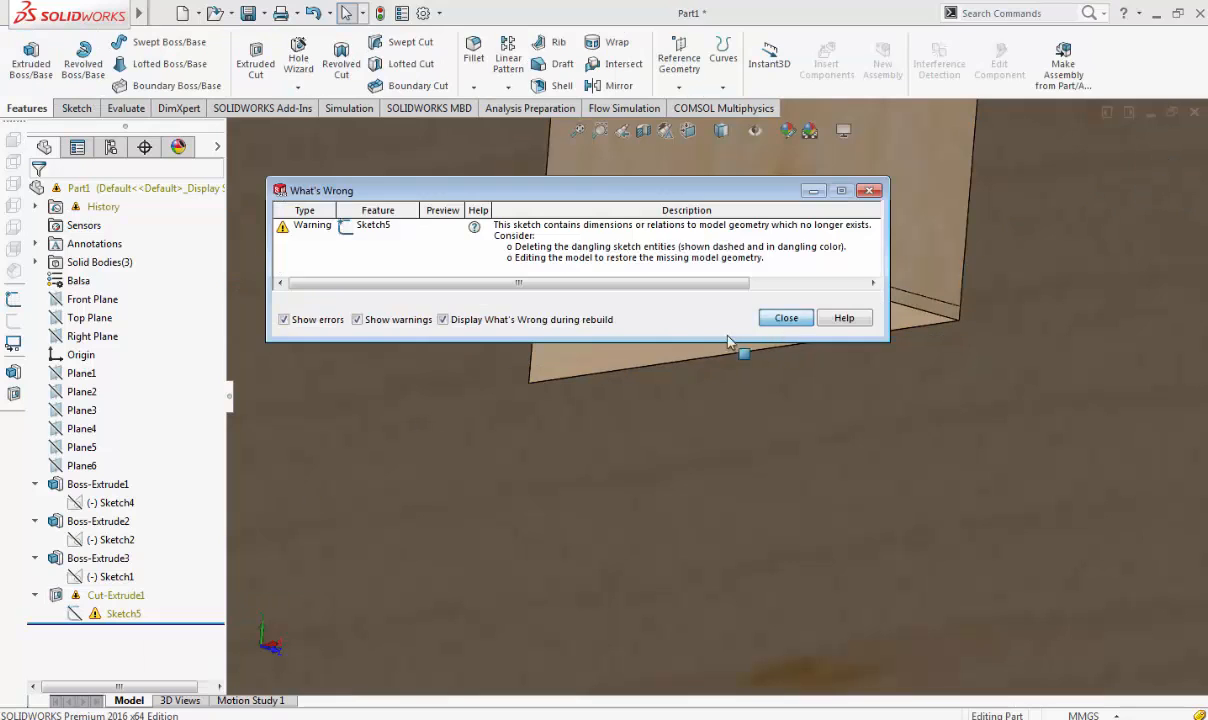
{"action": "left_click", "coordinate": [775, 322]}
Delete the Cut-Extrude1 feature and its leftover Sketch5
{"action": "right_click", "coordinate": [105, 595]}
{"action": "left_click", "coordinate": [145, 440]}
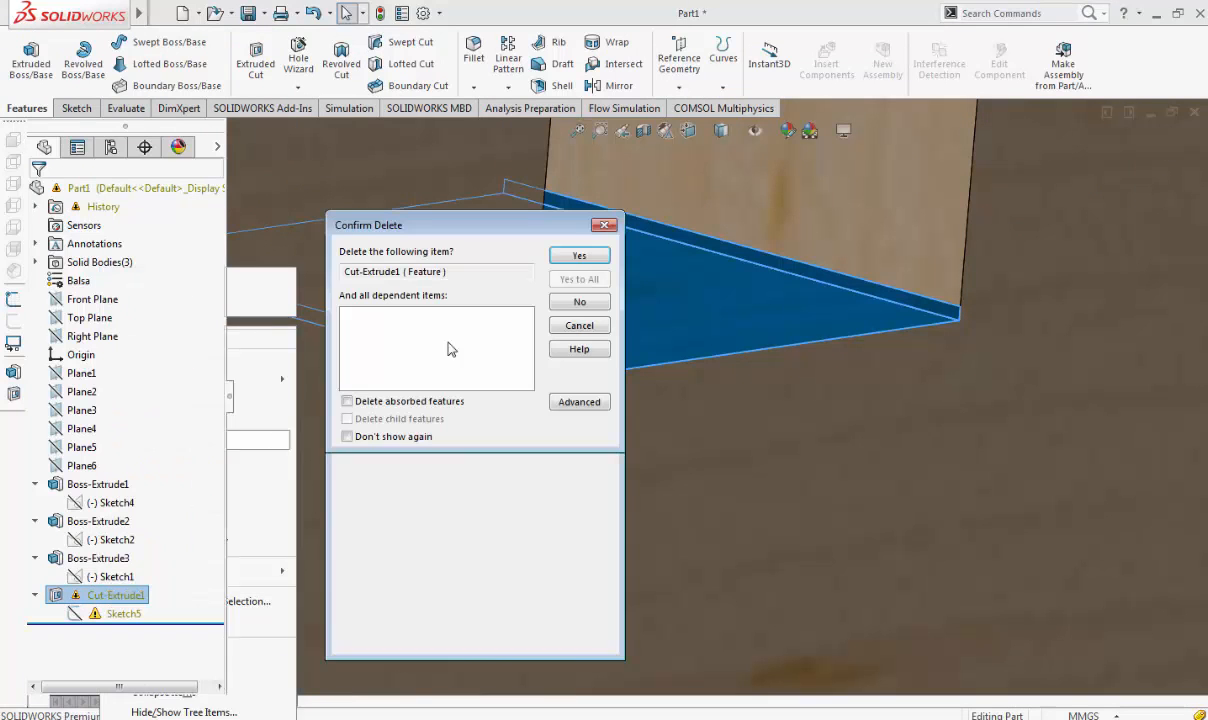
{"action": "left_click", "coordinate": [575, 255]}
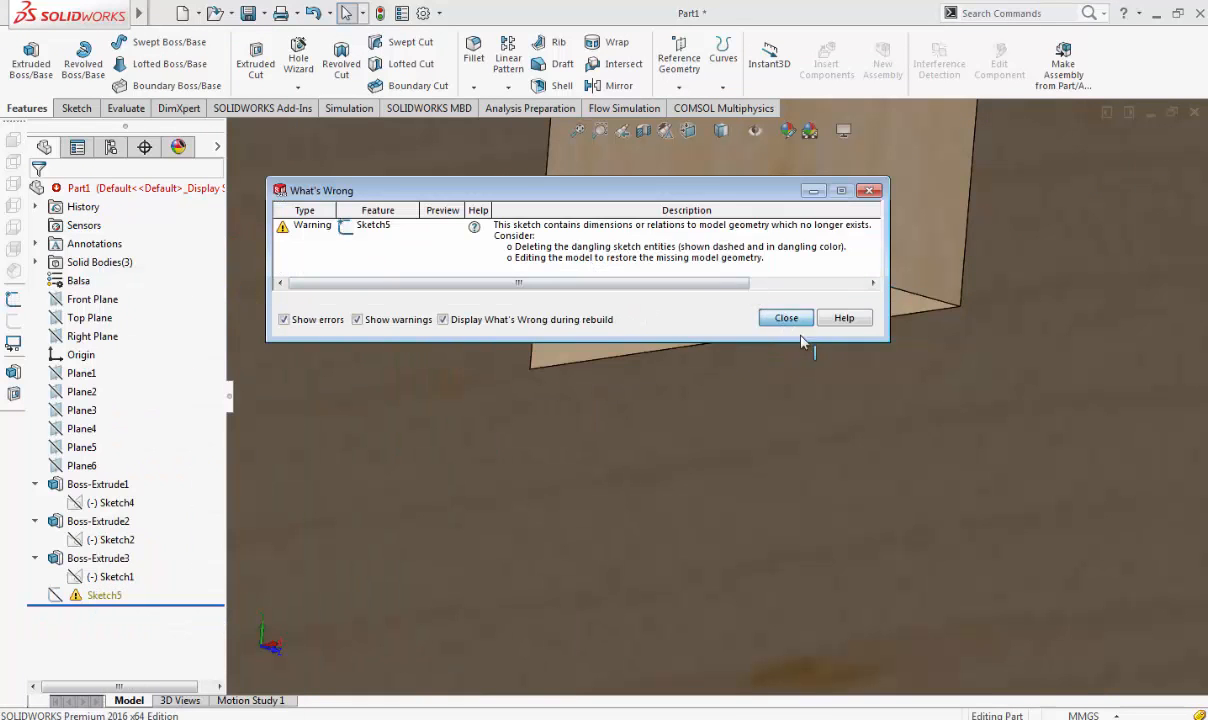
{"action": "left_click", "coordinate": [790, 320]}
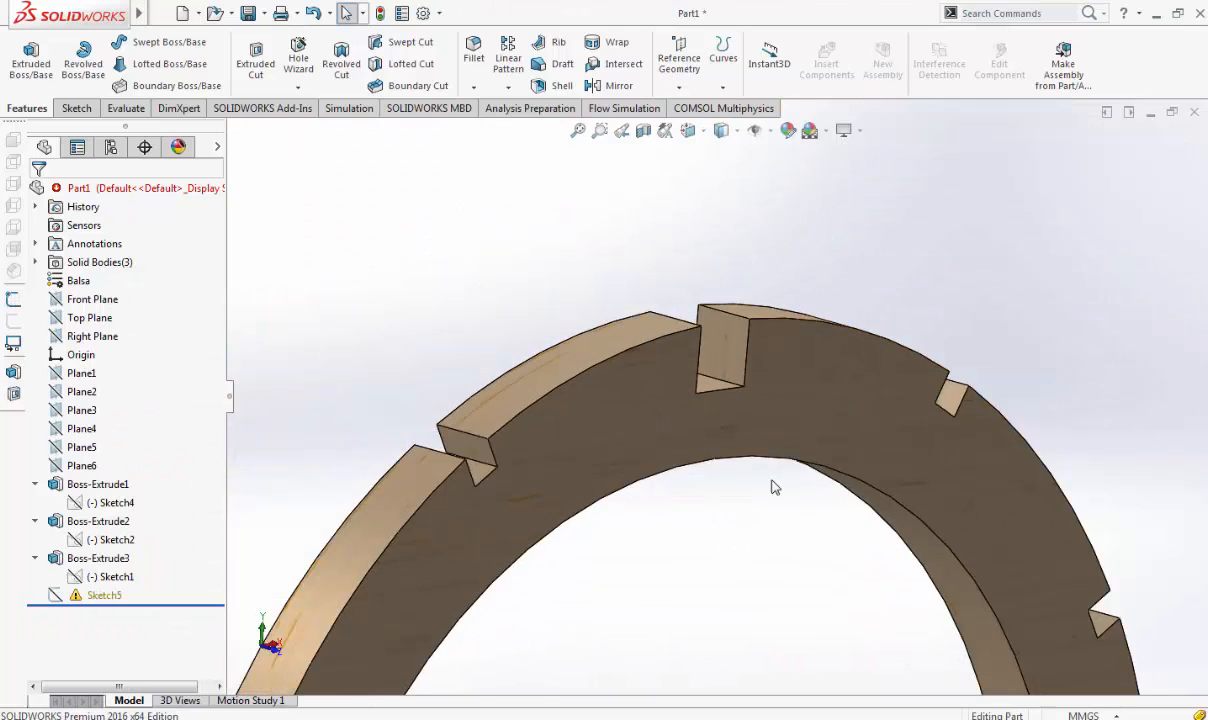
{"action": "scroll", "coordinate": [772, 482], "scroll_direction": "up", "scroll_amount": 3}
{"action": "right_click", "coordinate": [104, 595]}
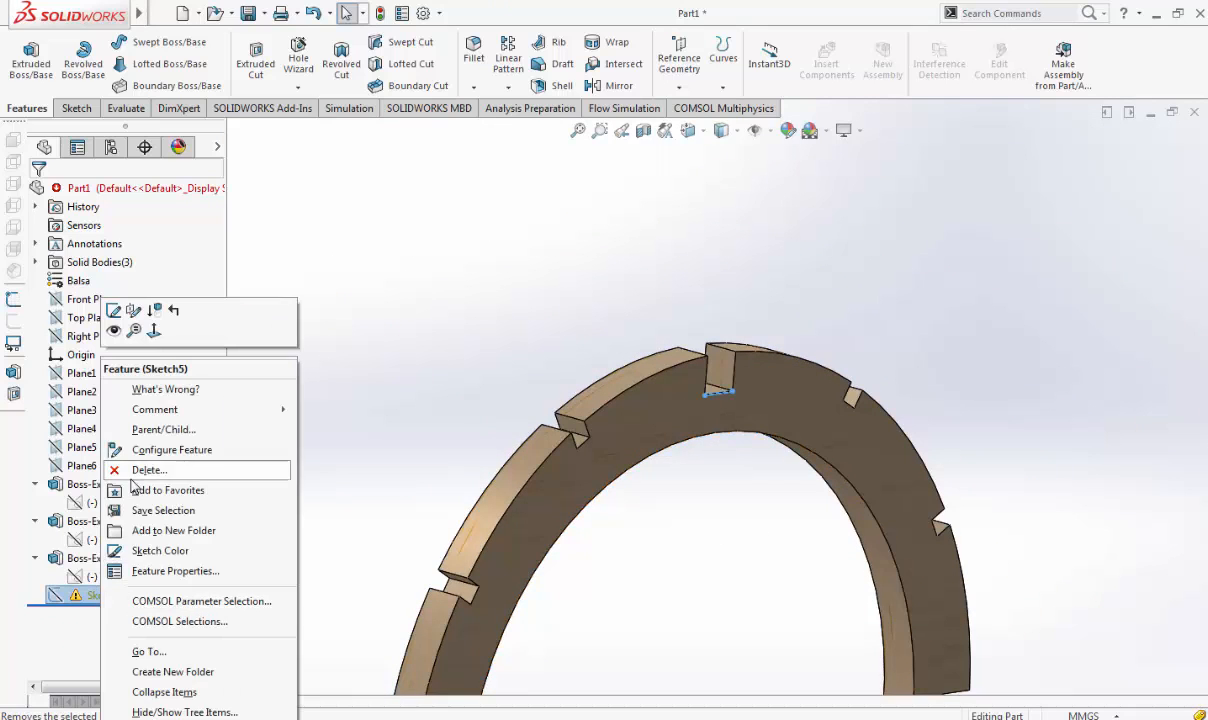
{"action": "left_click", "coordinate": [145, 466]}
{"action": "left_click", "coordinate": [577, 256]}
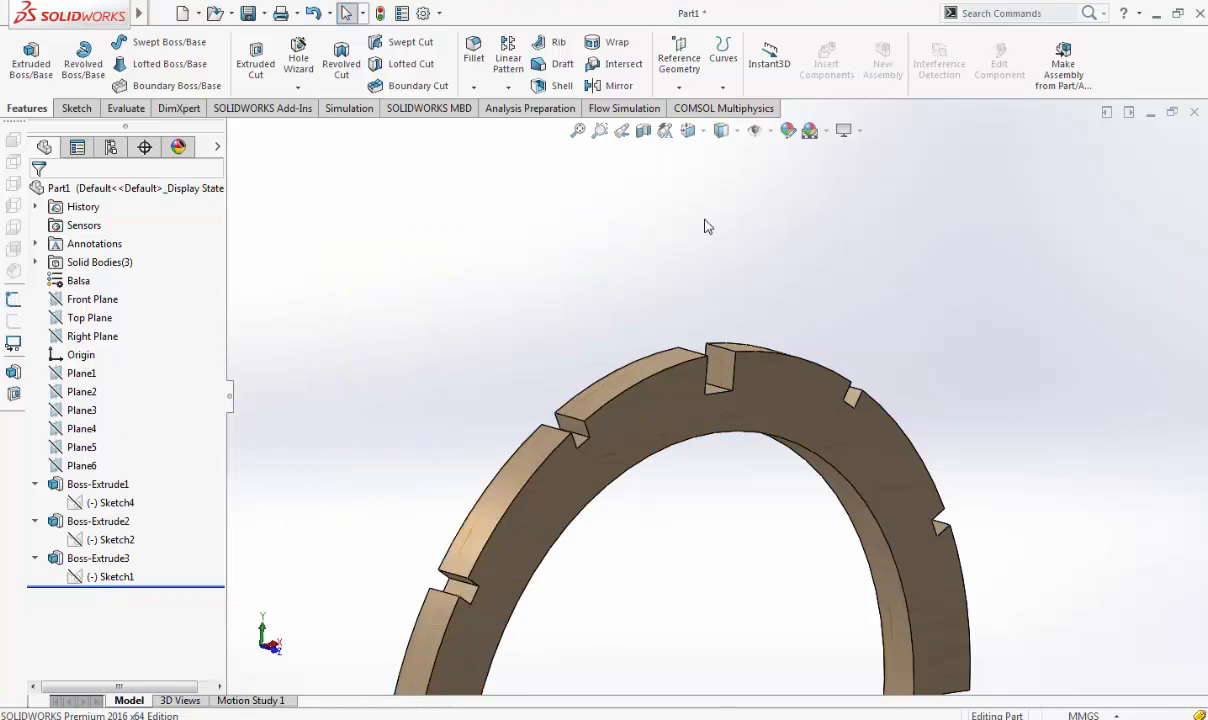
Create four parallel reference planes at 100 mm spacing, offset from the front face of the Boss-Extrude3 ring
{"action": "left_click", "coordinate": [688, 130]}
{"action": "left_click", "coordinate": [721, 205]}
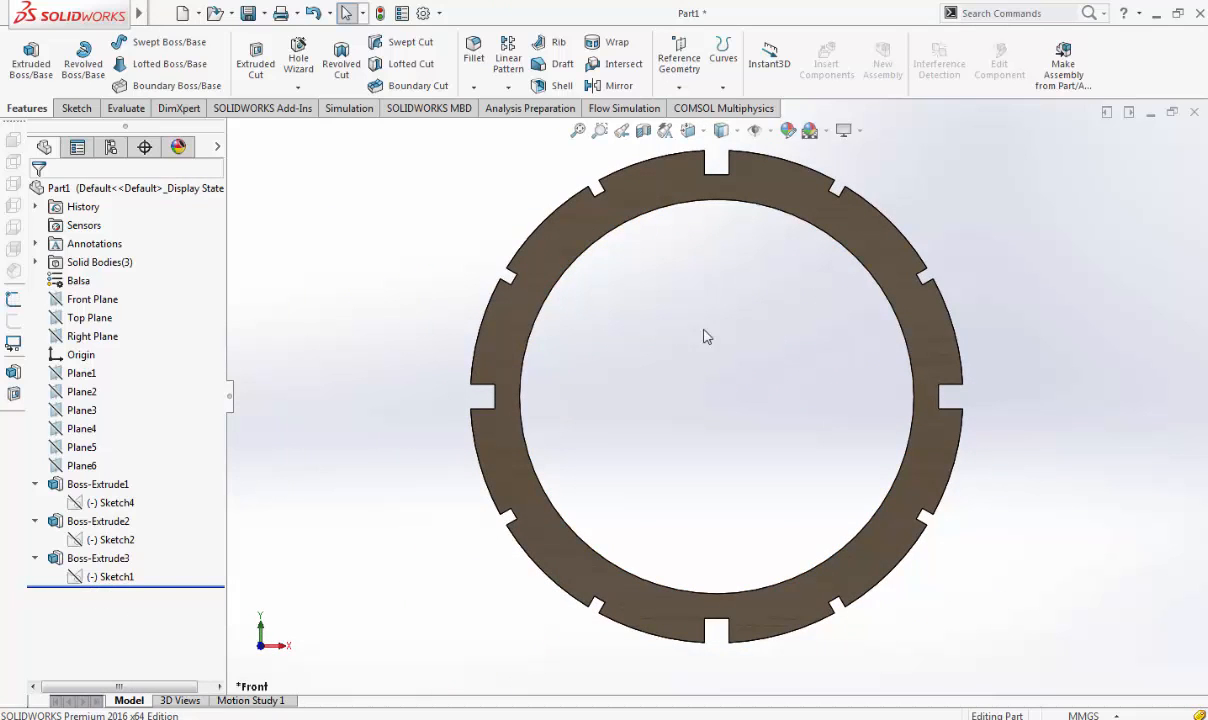
{"action": "middle_click_drag", "start_coordinate": [711, 293], "coordinate": [796, 338]}
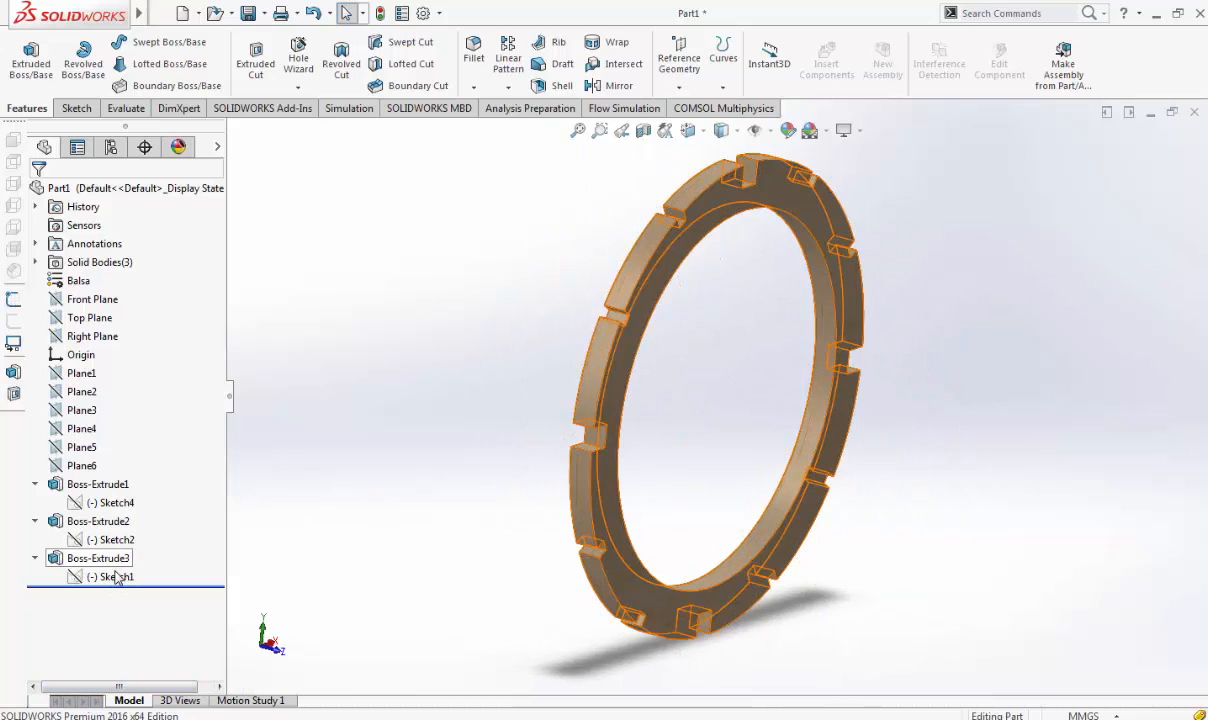
{"action": "left_click", "coordinate": [679, 87]}
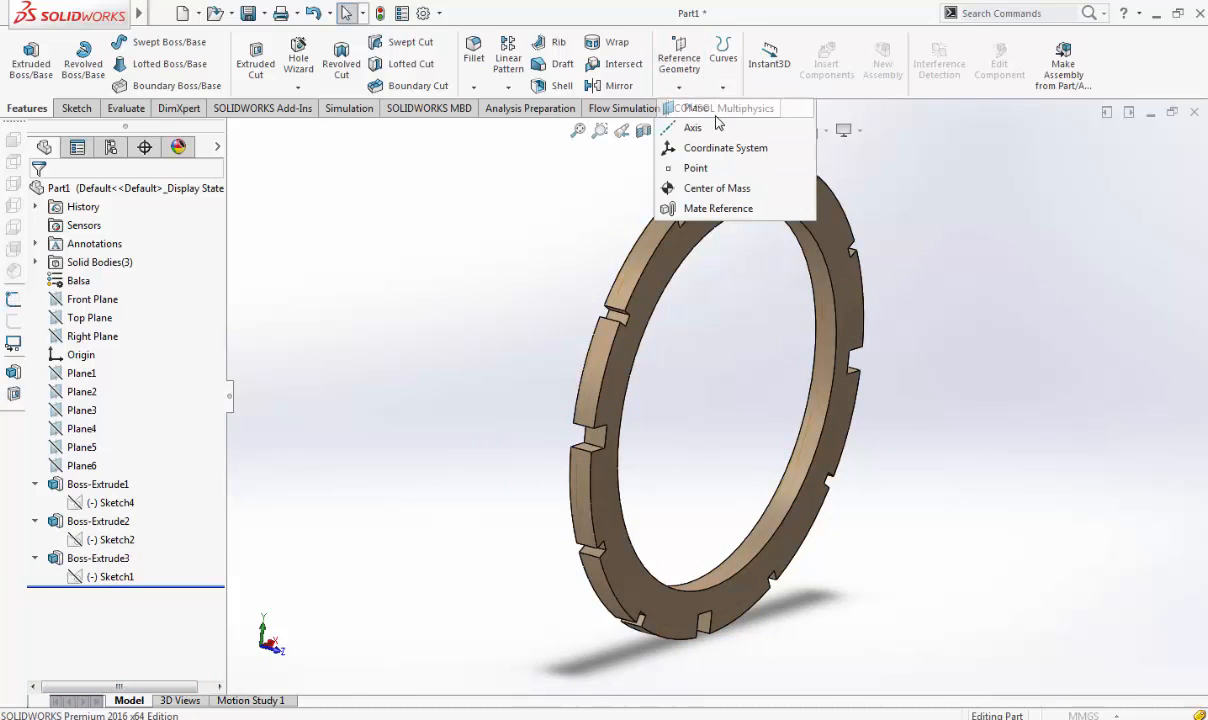
{"action": "left_click", "coordinate": [712, 110]}
{"action": "left_click", "coordinate": [235, 131]}
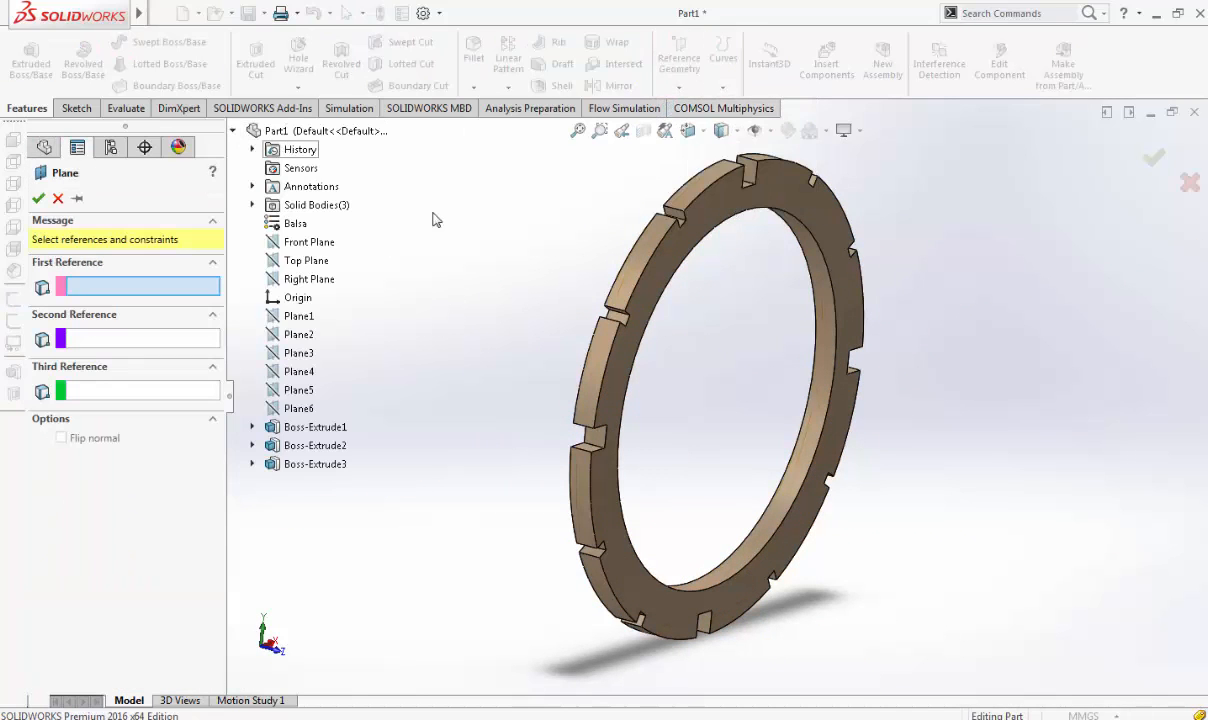
{"action": "left_click", "coordinate": [715, 199]}
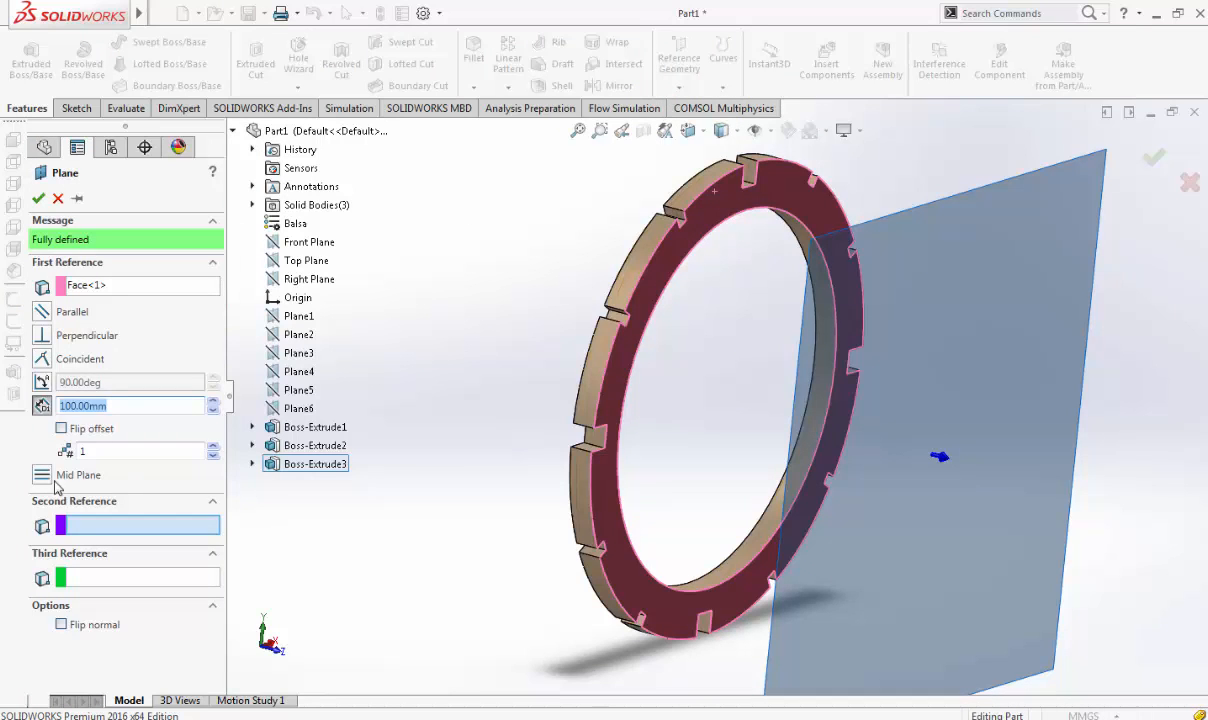
{"action": "left_click", "coordinate": [213, 447]}
{"action": "left_click", "coordinate": [213, 447]}
{"action": "left_click", "coordinate": [213, 447]}
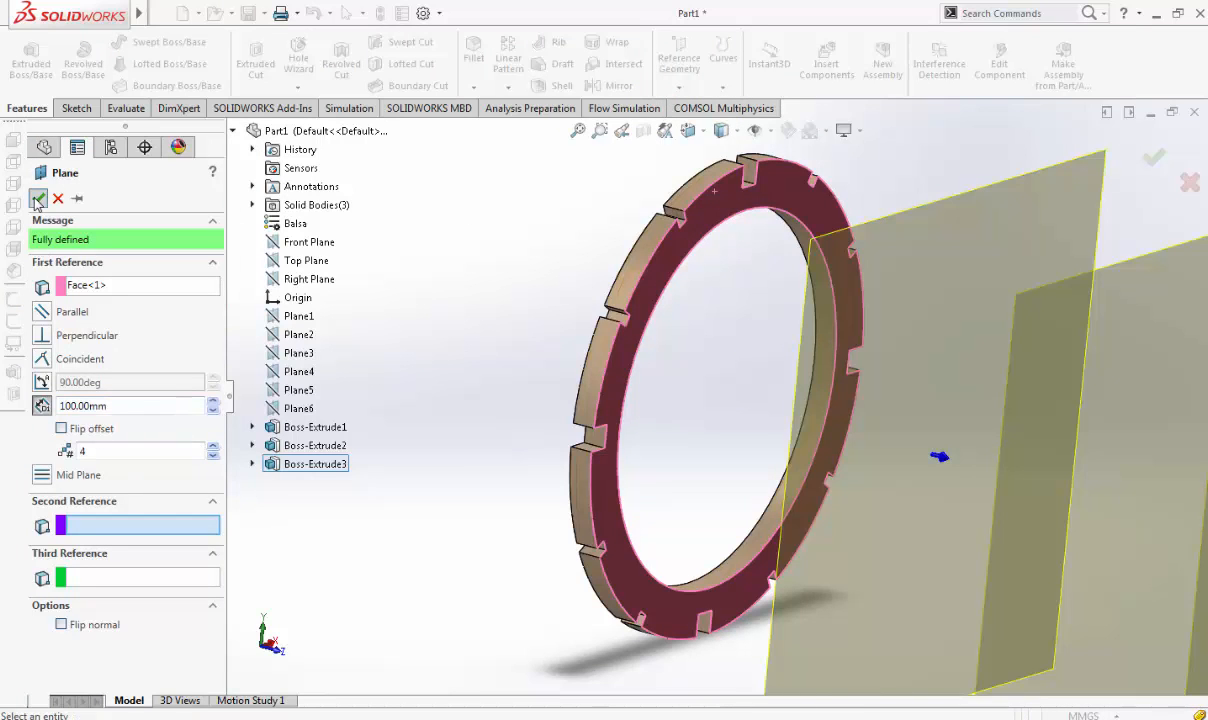
{"action": "left_click", "coordinate": [38, 199]}
{"action": "scroll", "coordinate": [471, 553], "scroll_direction": "up", "scroll_amount": 5}
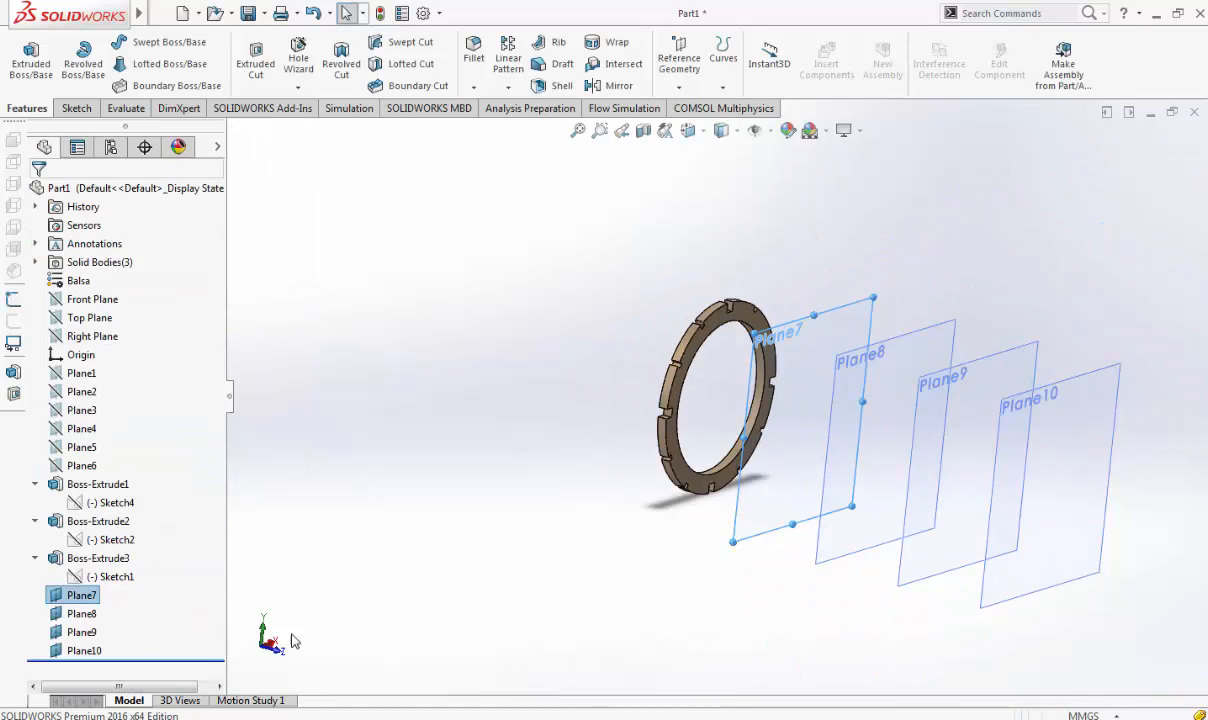
Copy Sketch1 of Boss-Extrude3 and paste it onto Plane7, Plane8, Plane9 and Plane10
{"action": "left_click", "coordinate": [106, 578]}
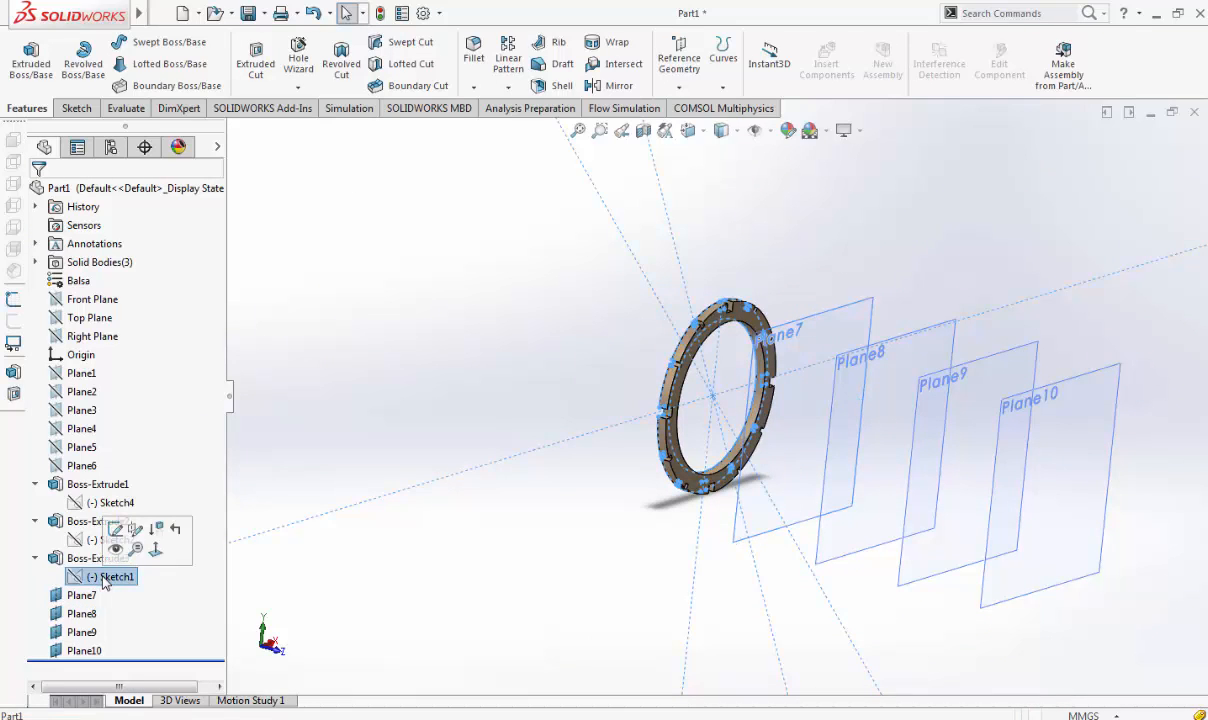
{"action": "key", "text": "ctrl+c"}
{"action": "left_click", "coordinate": [82, 597]}
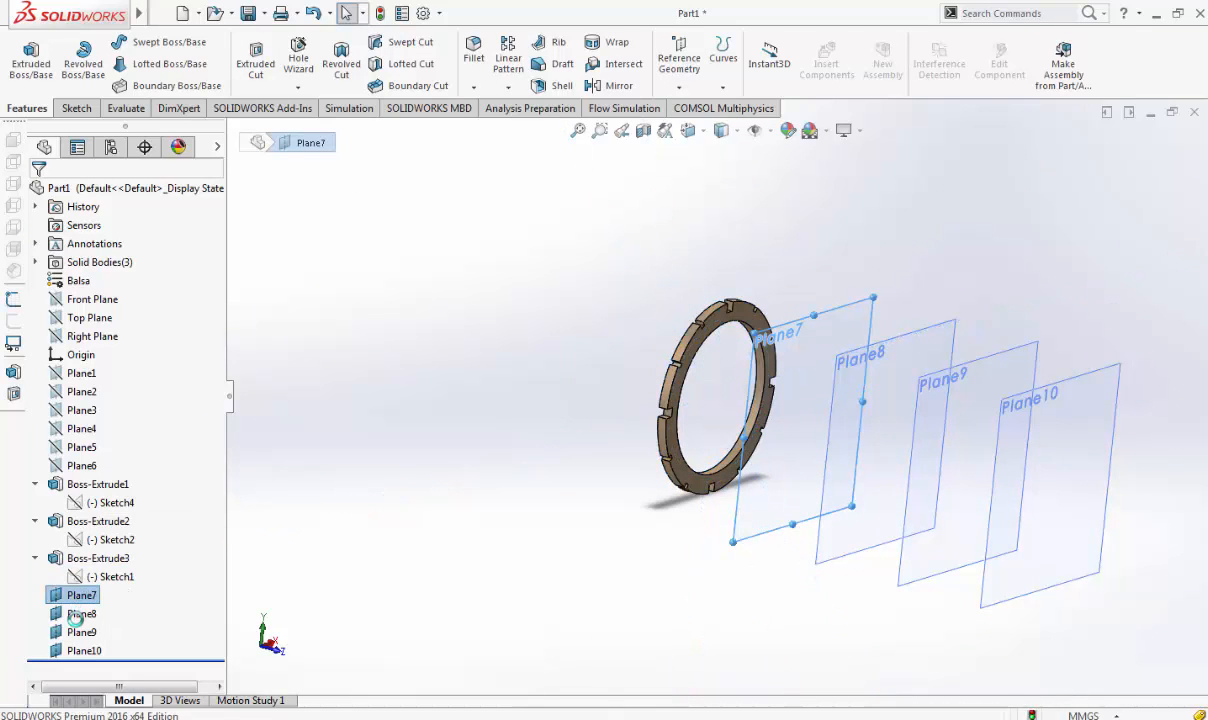
{"action": "key", "text": "ctrl+v"}
{"action": "left_click", "coordinate": [81, 615]}
{"action": "key", "text": "ctrl+v"}
{"action": "left_click", "coordinate": [82, 633]}
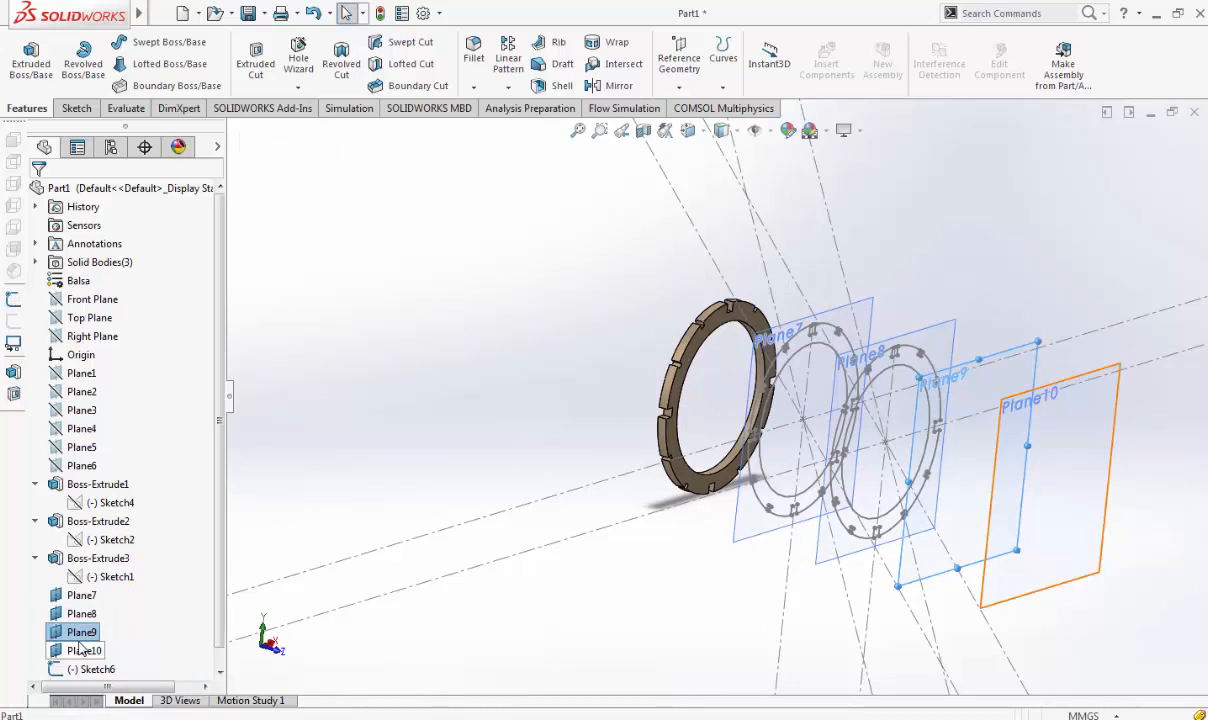
{"action": "key", "text": "ctrl+v"}
{"action": "left_click", "coordinate": [85, 651]}
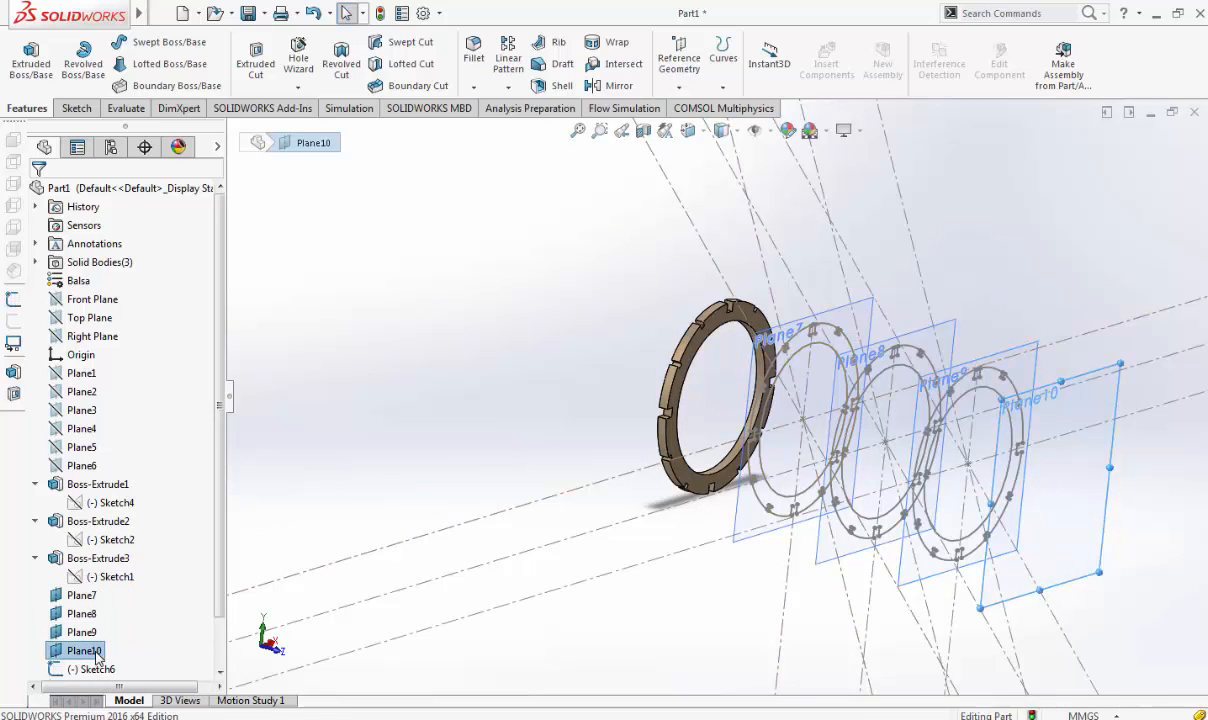
{"action": "key", "text": "ctrl+v"}
{"action": "left_click", "coordinate": [397, 396]}
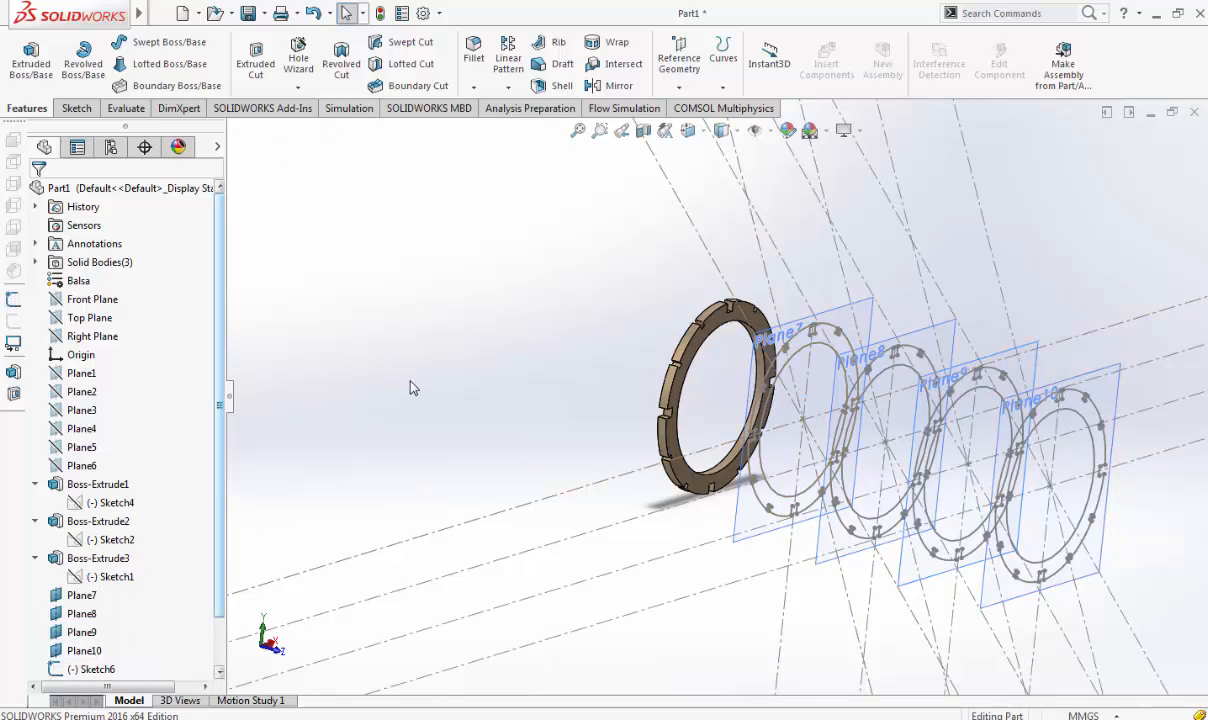
Extrude the copied sketch on Plane7 by 10 mm as a notched ring, leaving the inner circle open
{"action": "left_click", "coordinate": [48, 67]}
{"action": "left_click", "coordinate": [825, 328]}
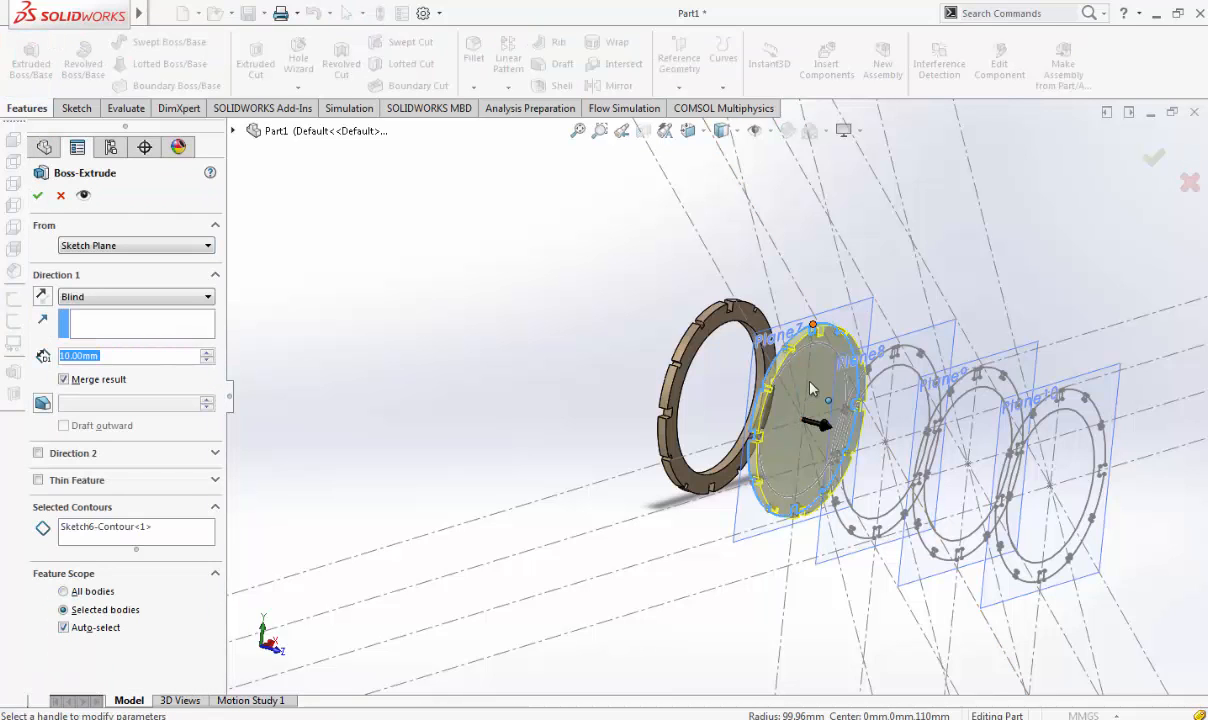
{"action": "left_click", "coordinate": [143, 539]}
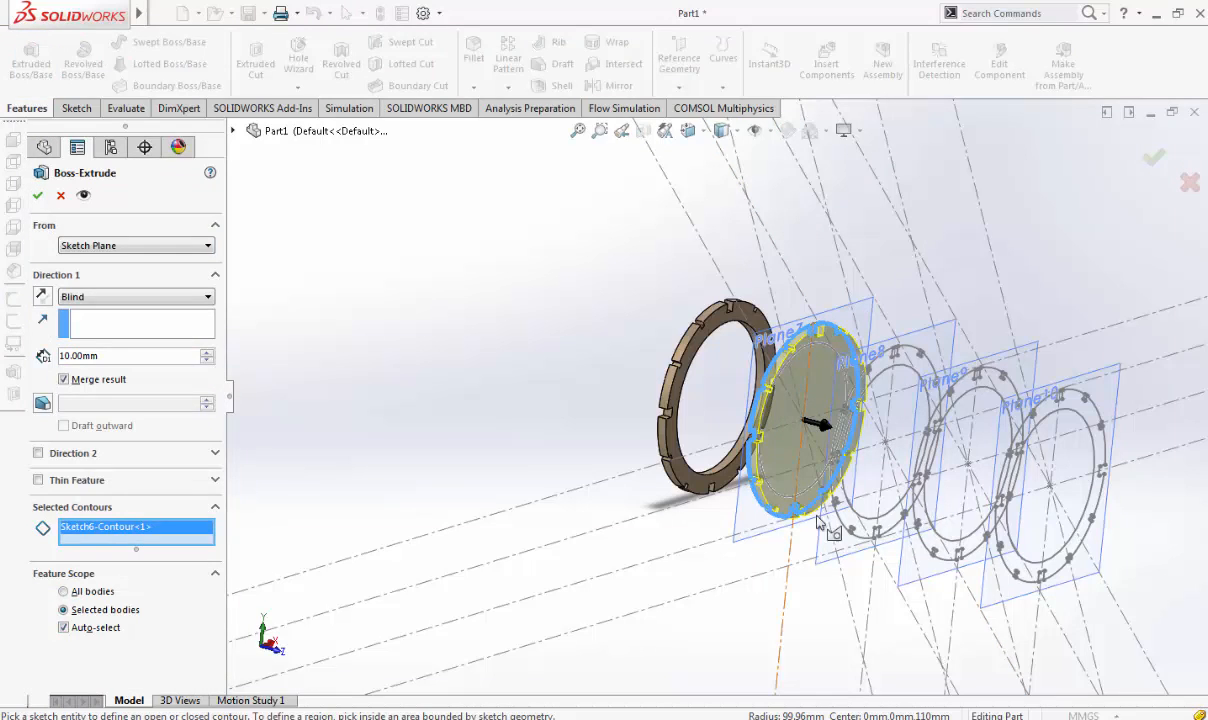
{"action": "left_click", "coordinate": [783, 400]}
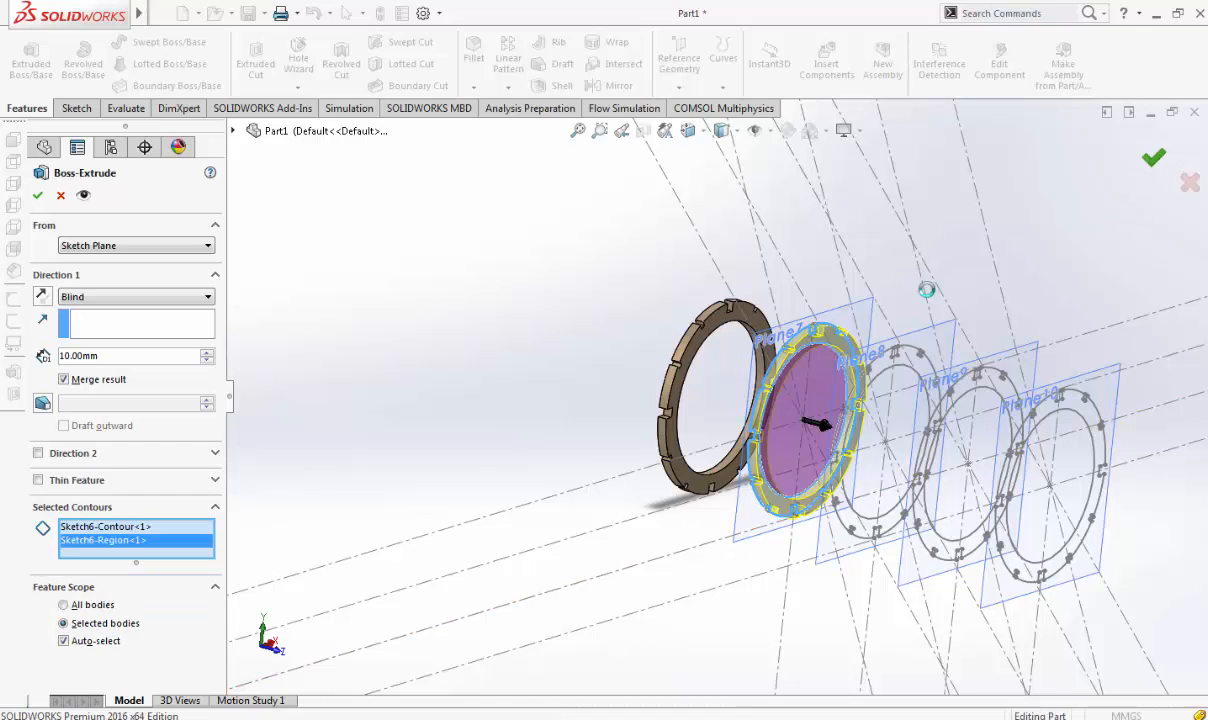
{"action": "key", "text": "Return"}
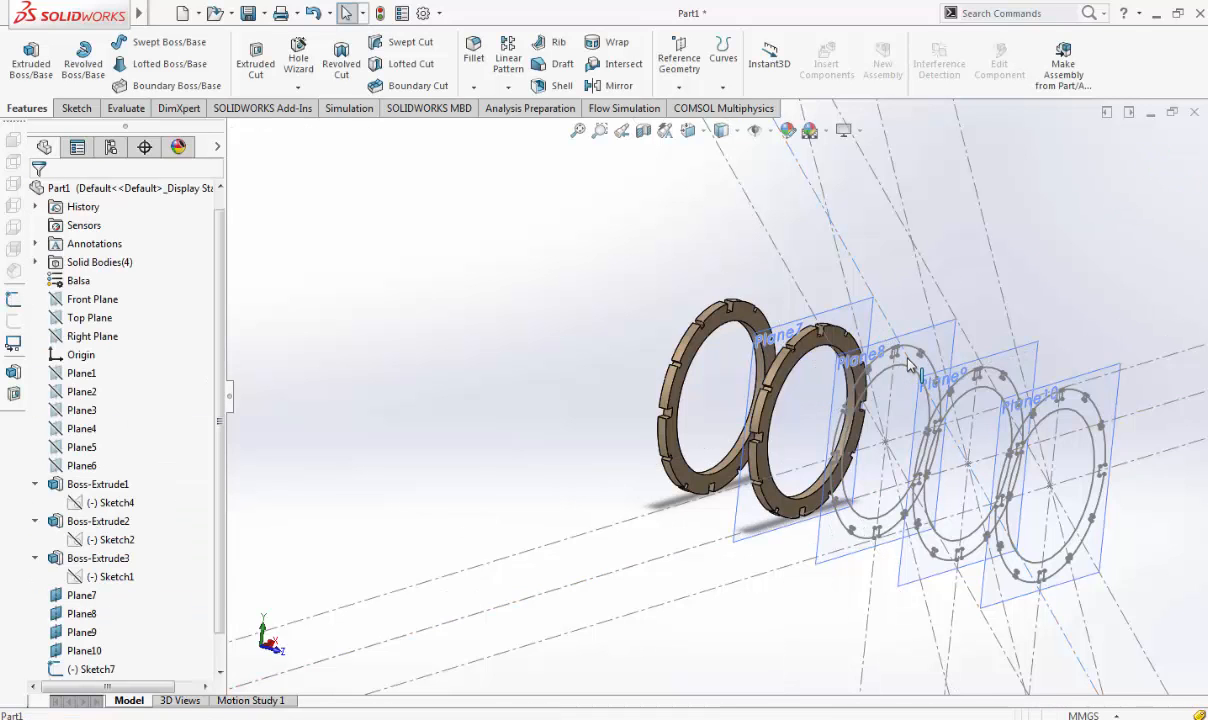
Extrude the copied ring sketch on Plane9 by 10 mm
{"action": "left_click", "coordinate": [31, 60]}
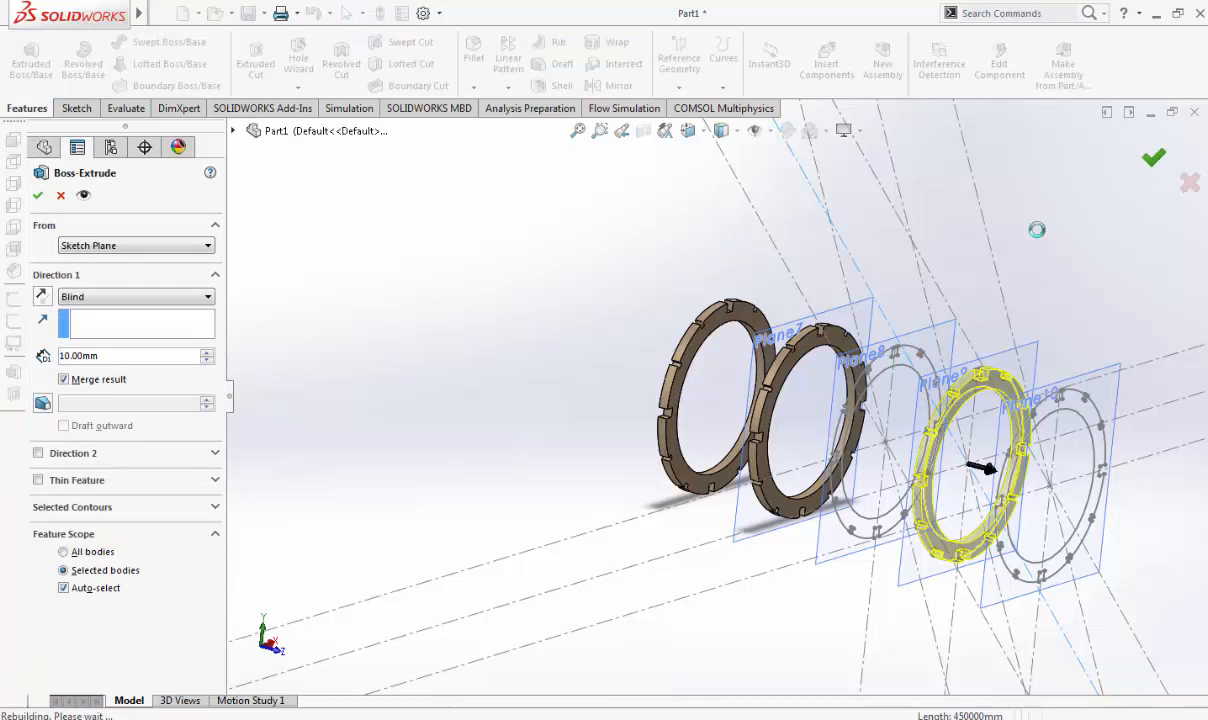
{"action": "key", "text": "Return"}
{"action": "left_click", "coordinate": [935, 345]}
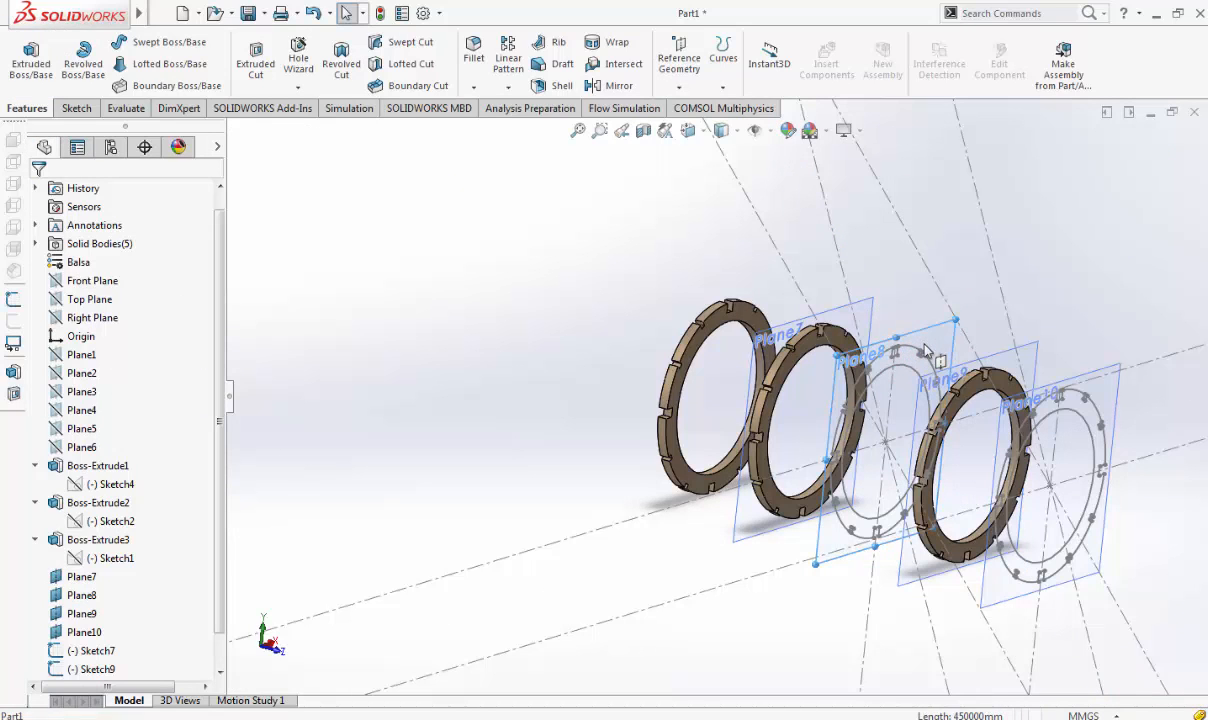
{"action": "left_click", "coordinate": [31, 60]}
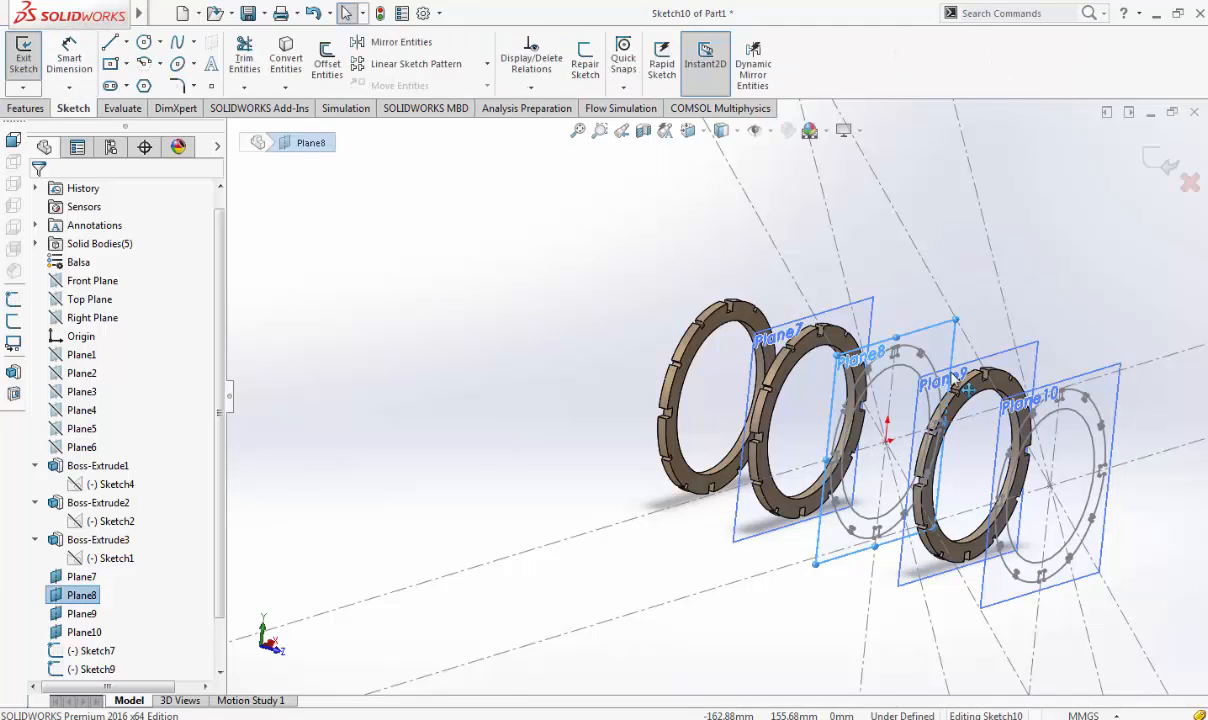
{"action": "left_click", "coordinate": [908, 345]}
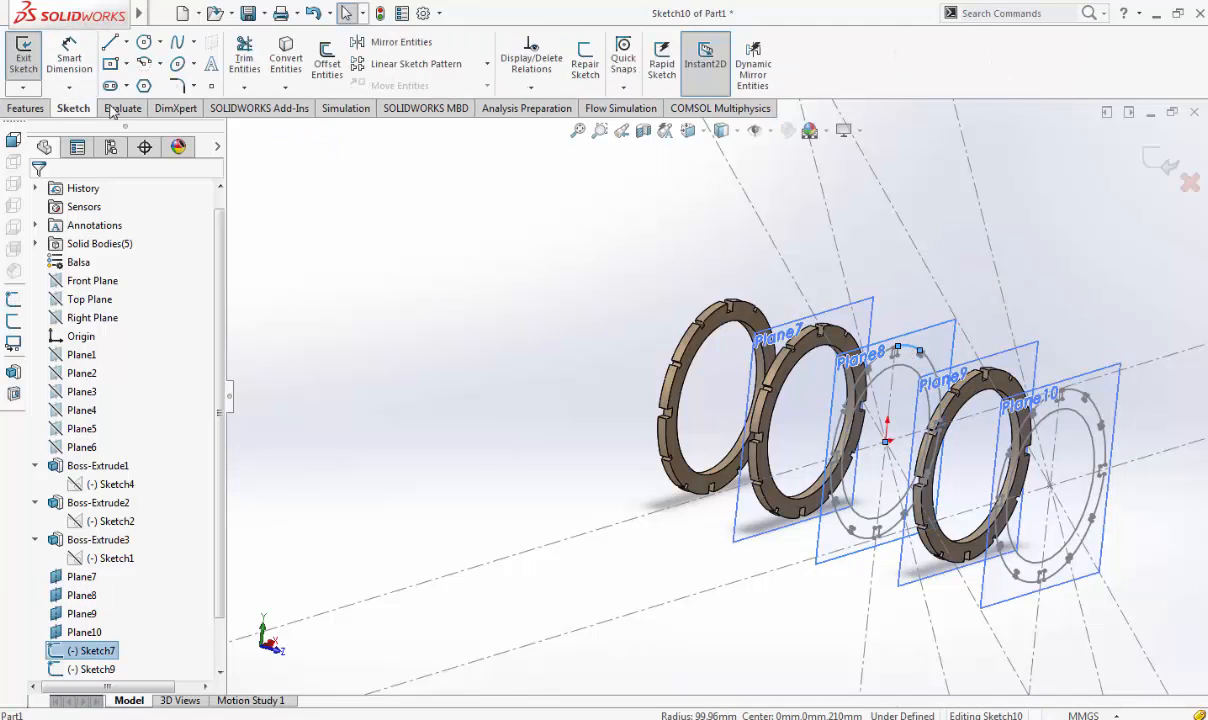
{"action": "left_click", "coordinate": [1187, 183]}
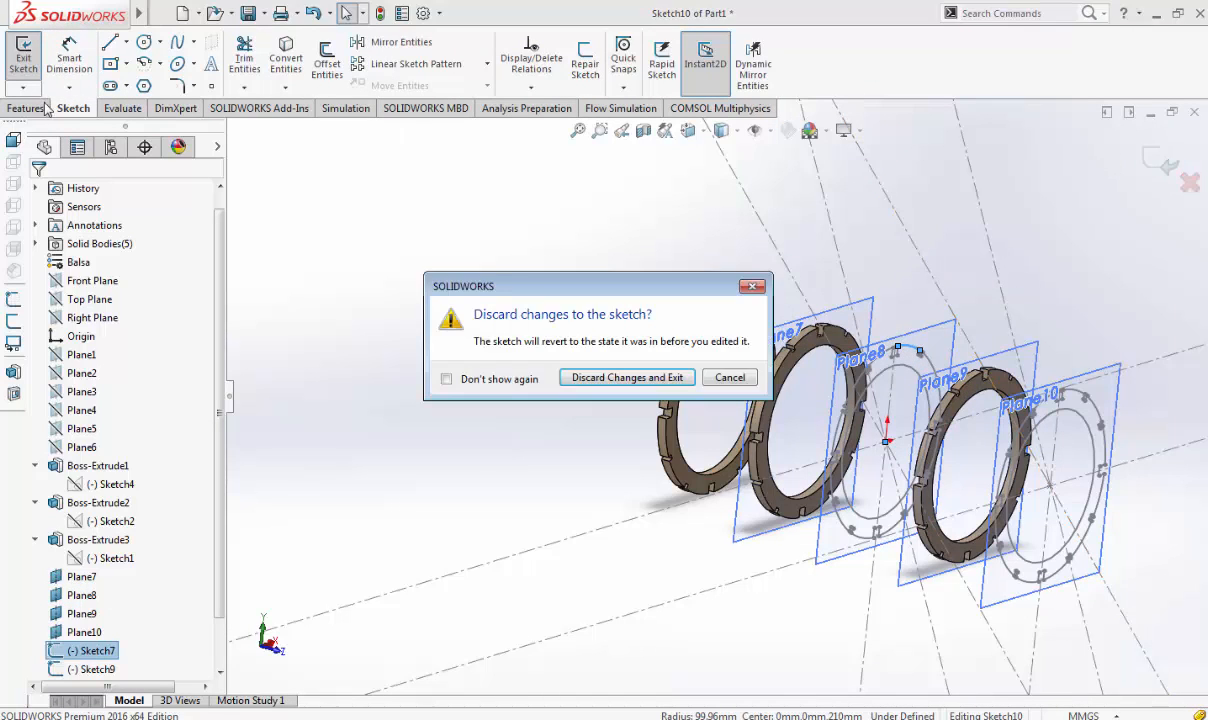
{"action": "left_click", "coordinate": [652, 383]}
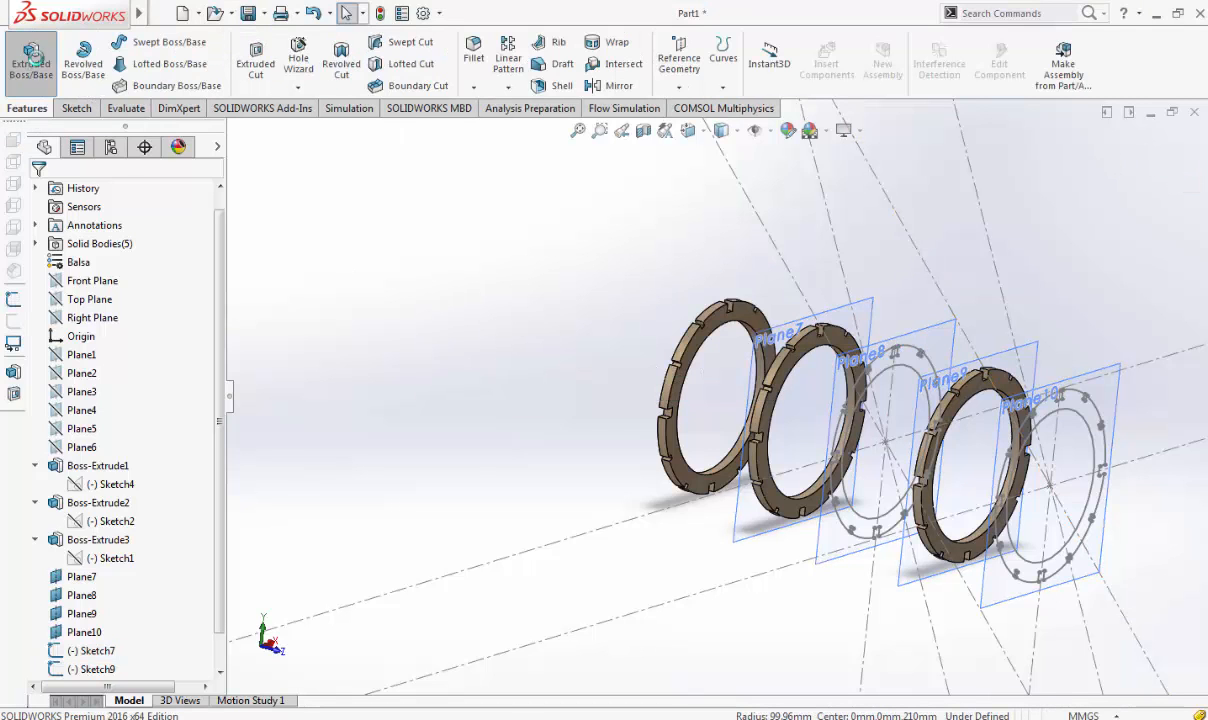
Extrude the copied ring sketch on Plane8 by 10 mm, leaving the inner circle open
{"action": "left_click", "coordinate": [33, 60]}
{"action": "left_click", "coordinate": [908, 350]}
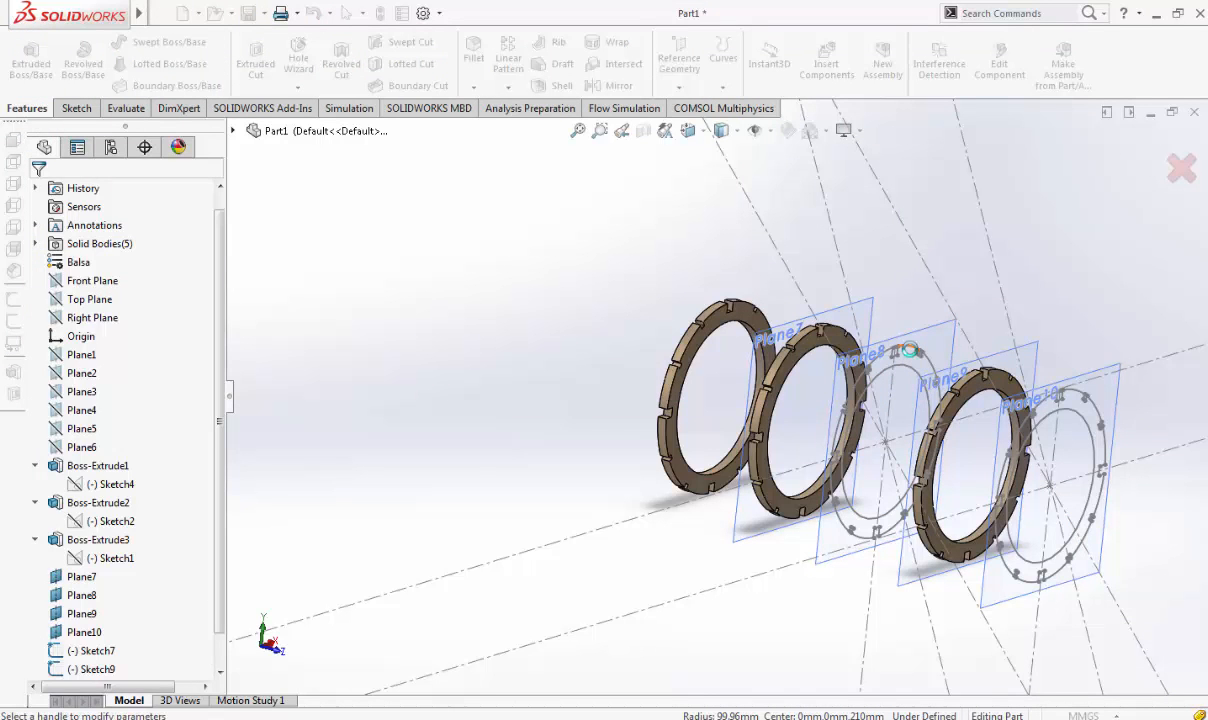
{"action": "left_click", "coordinate": [127, 533]}
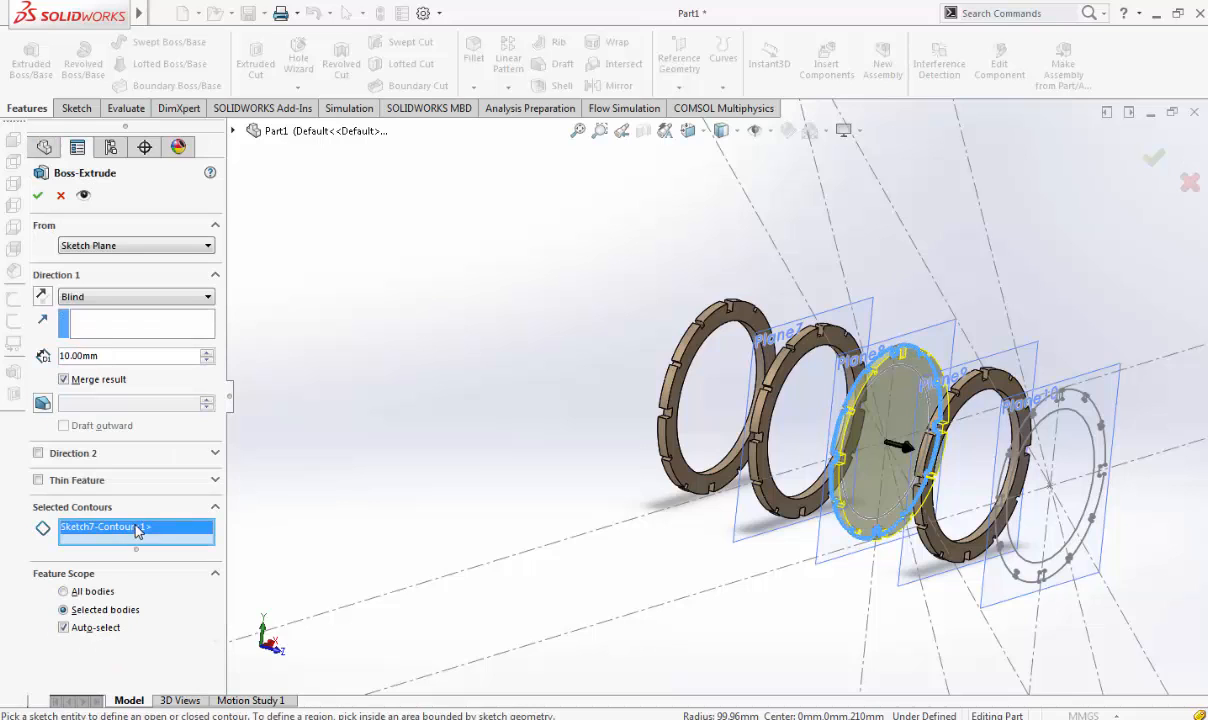
{"action": "left_click", "coordinate": [886, 404]}
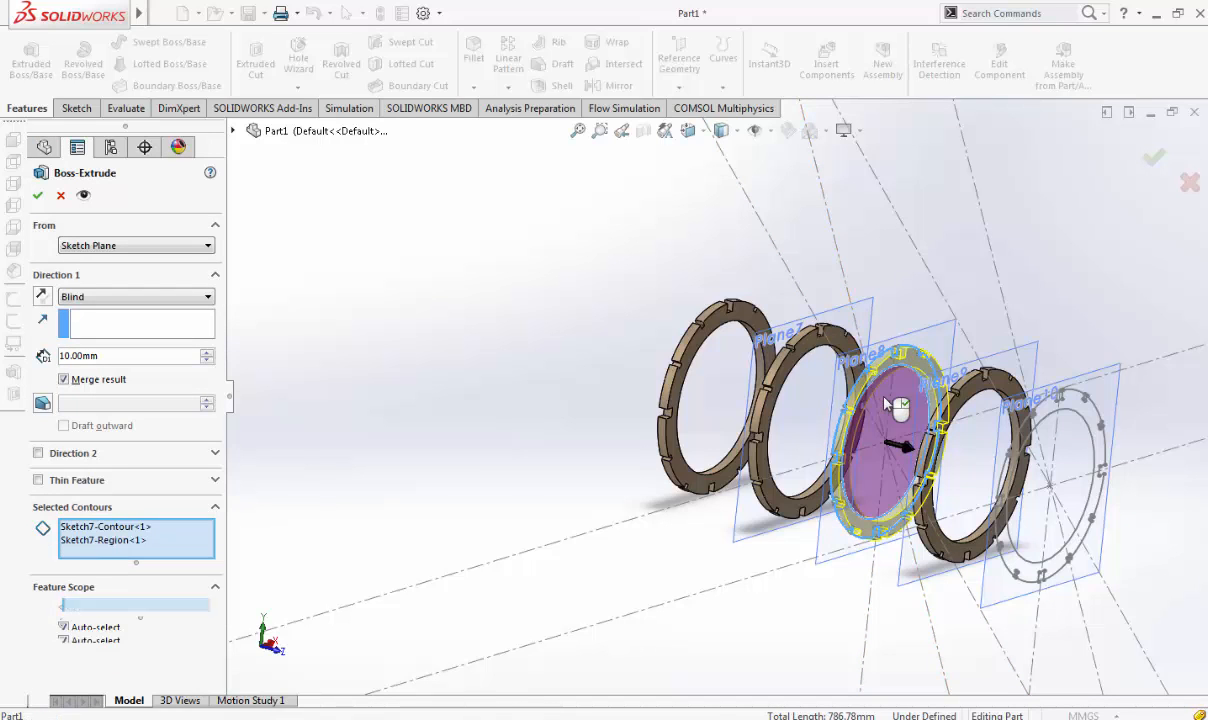
{"action": "right_click", "coordinate": [1075, 401]}
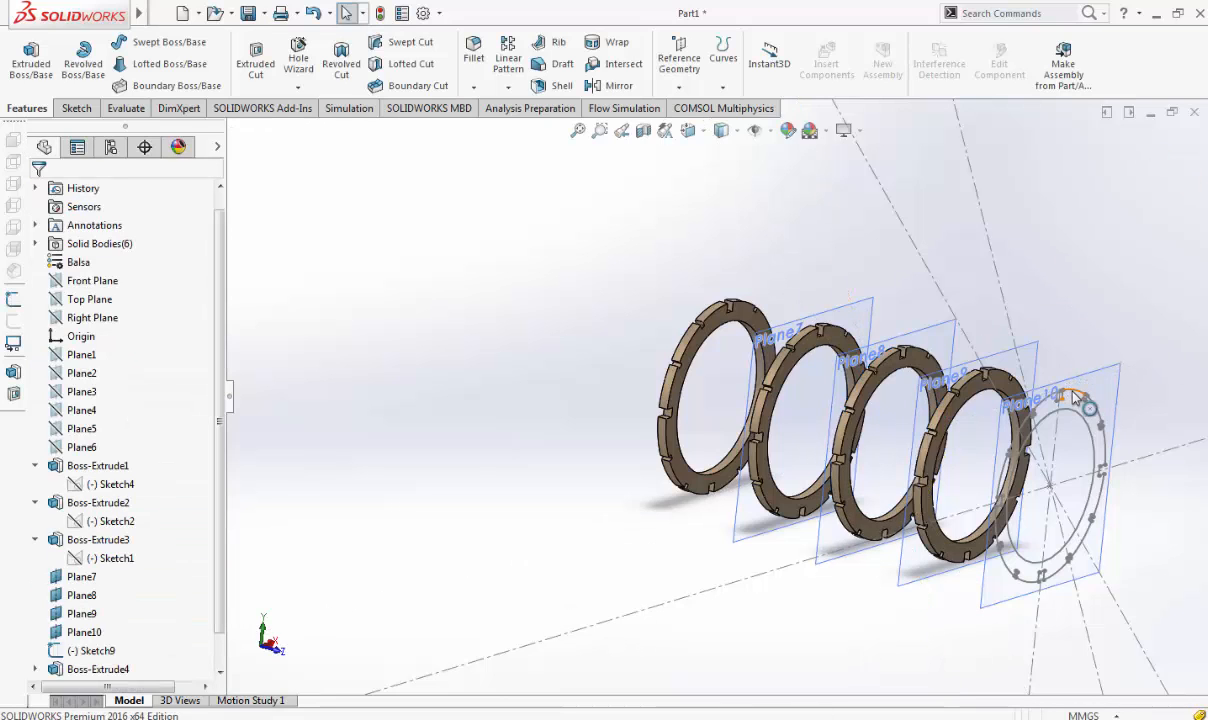
Extrude the copied ring sketch on Plane10 by 10 mm, keeping its centre hollow
{"action": "left_click", "coordinate": [92, 650]}
{"action": "left_click", "coordinate": [33, 68]}
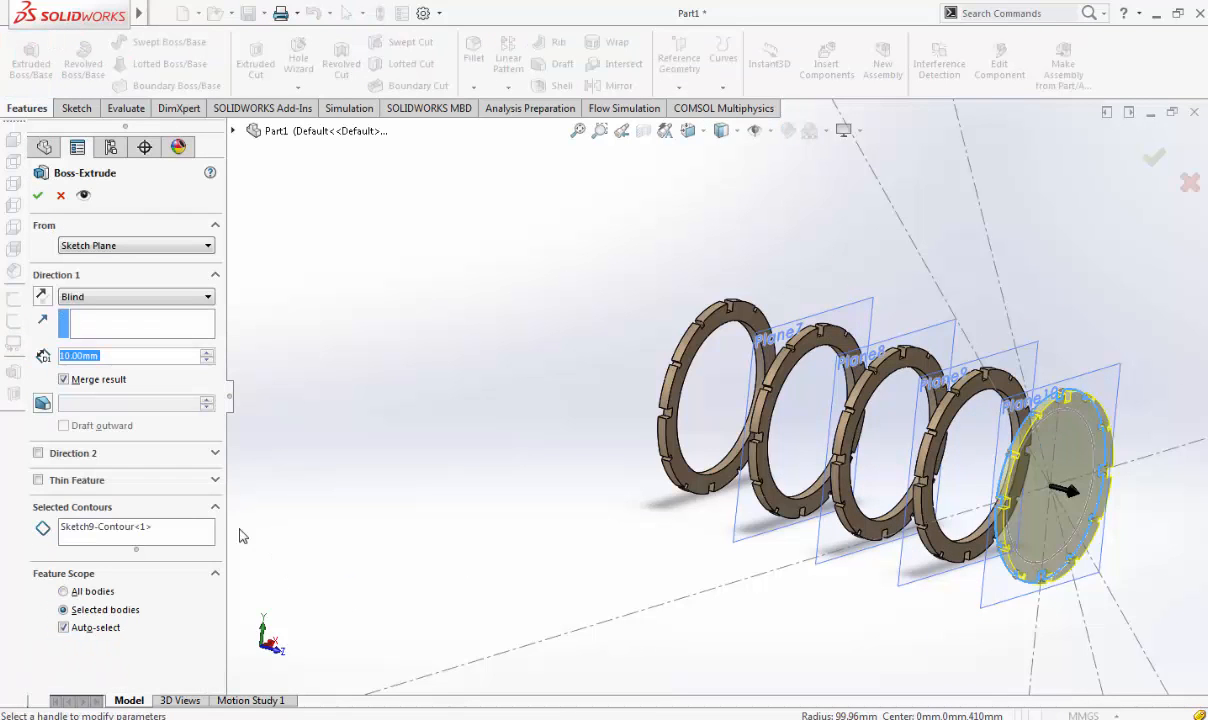
{"action": "left_click", "coordinate": [143, 534]}
{"action": "key", "text": "Delete"}
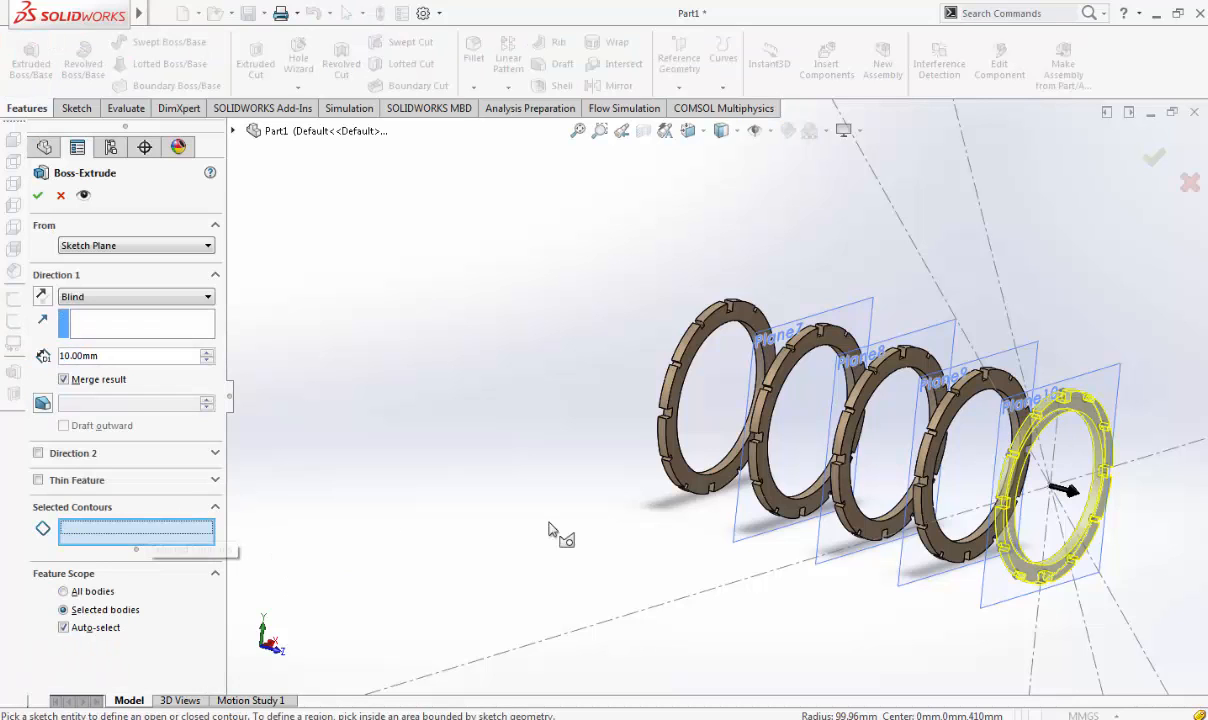
{"action": "left_click", "coordinate": [1154, 162]}
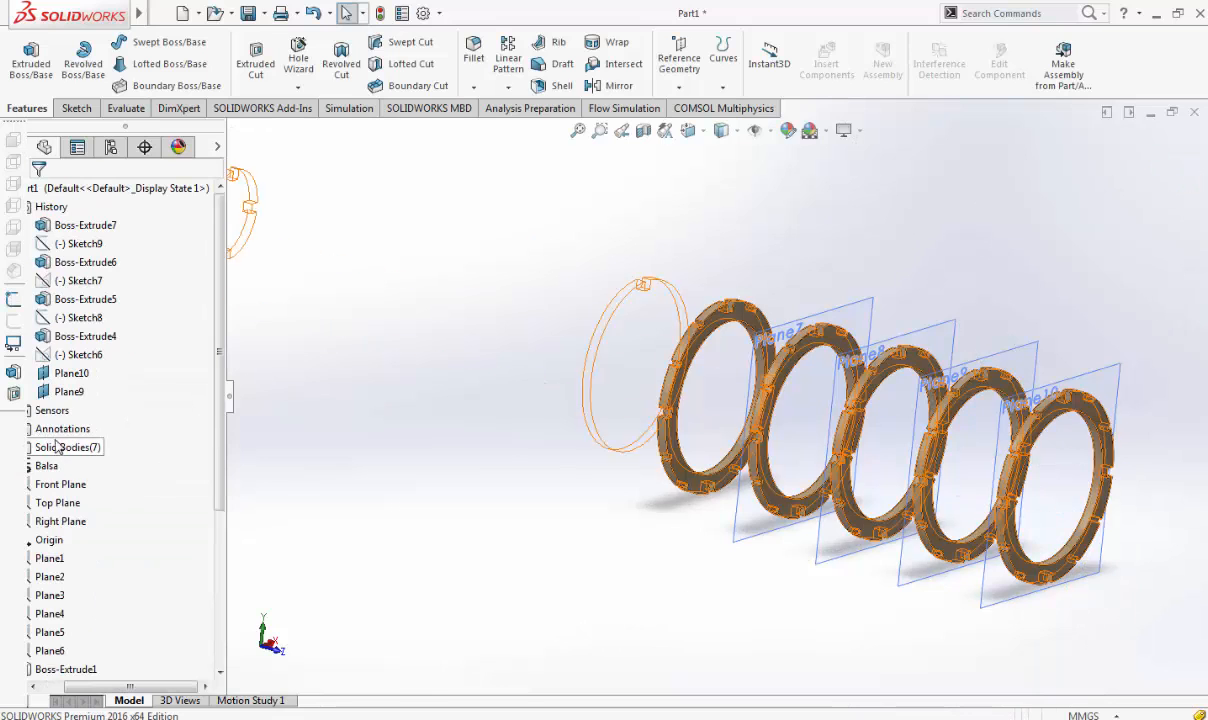
Narrow the feature tree slightly and collapse its History folder
{"action": "left_click_drag", "start_coordinate": [128, 690], "coordinate": [103, 690]}
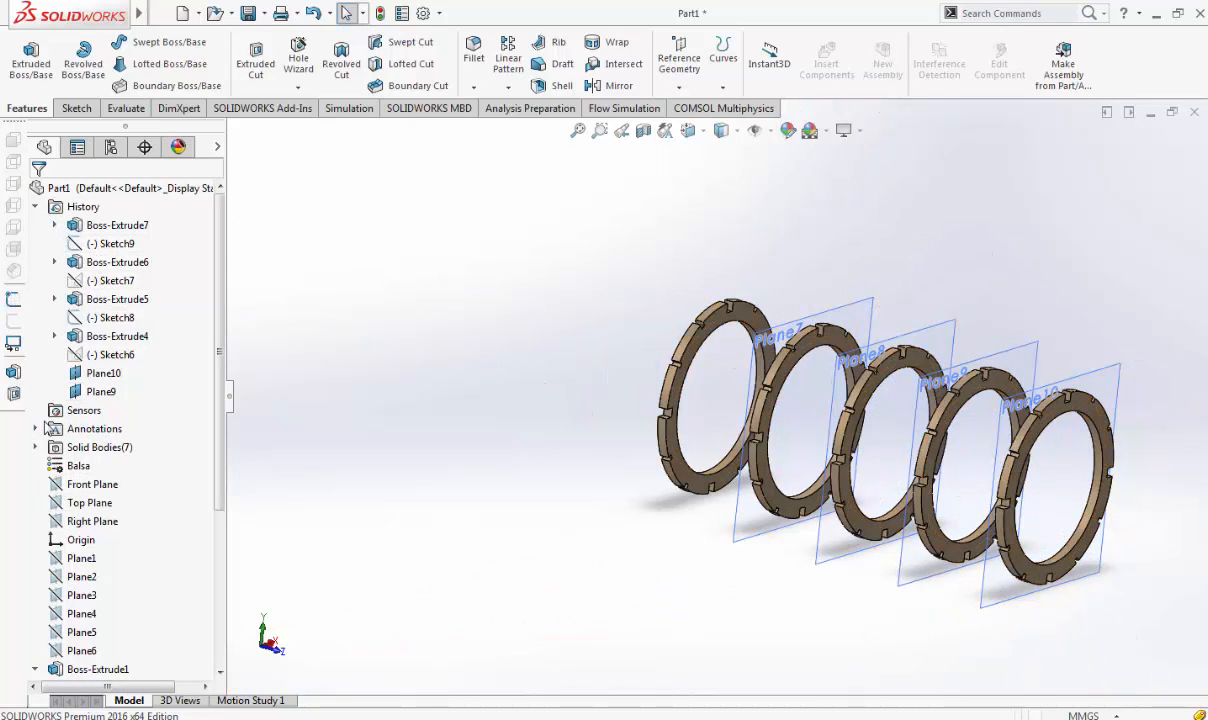
{"action": "left_click_drag", "start_coordinate": [226, 443], "coordinate": [218, 434]}
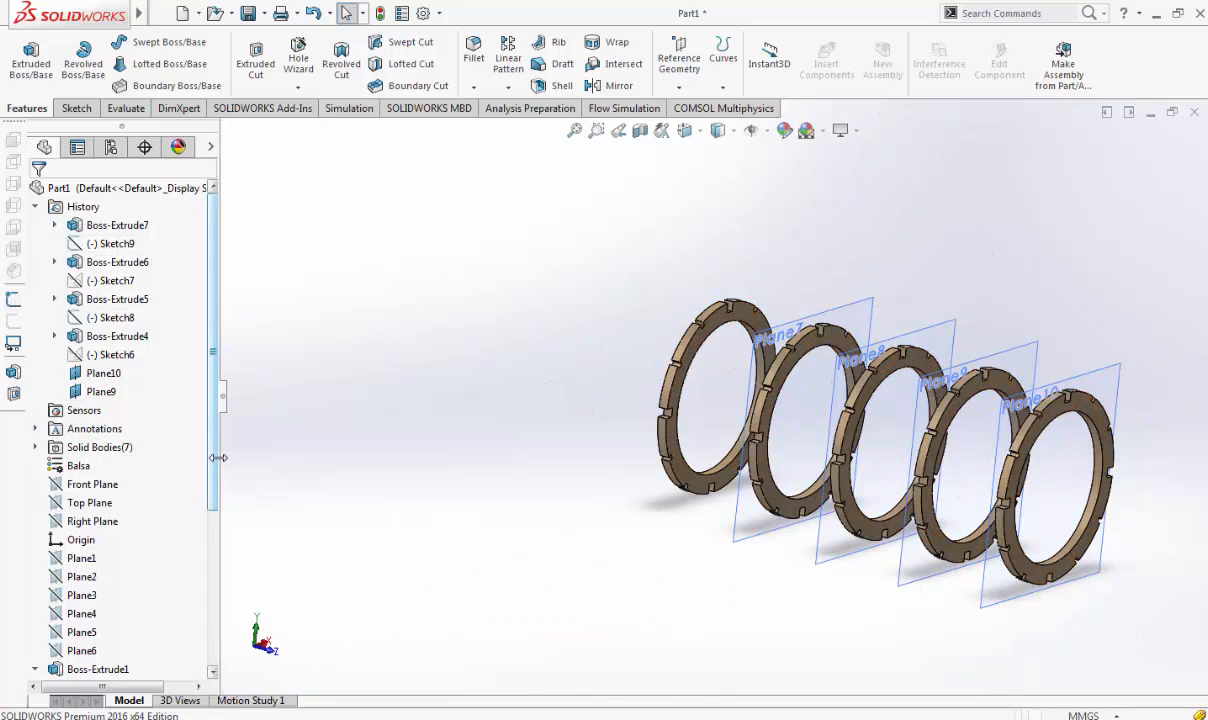
{"action": "scroll", "coordinate": [218, 434], "scroll_direction": "down", "scroll_amount": 5}
{"action": "scroll", "coordinate": [222, 420], "scroll_direction": "up", "scroll_amount": 5}
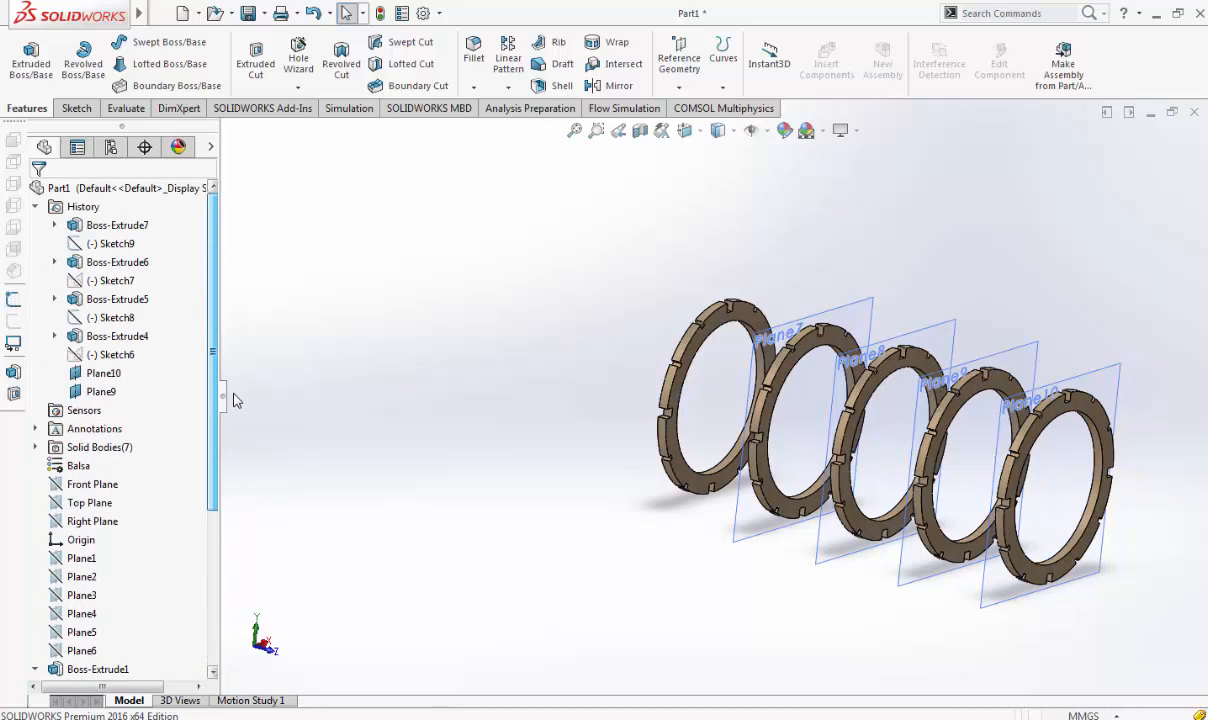
{"action": "left_click", "coordinate": [37, 198]}
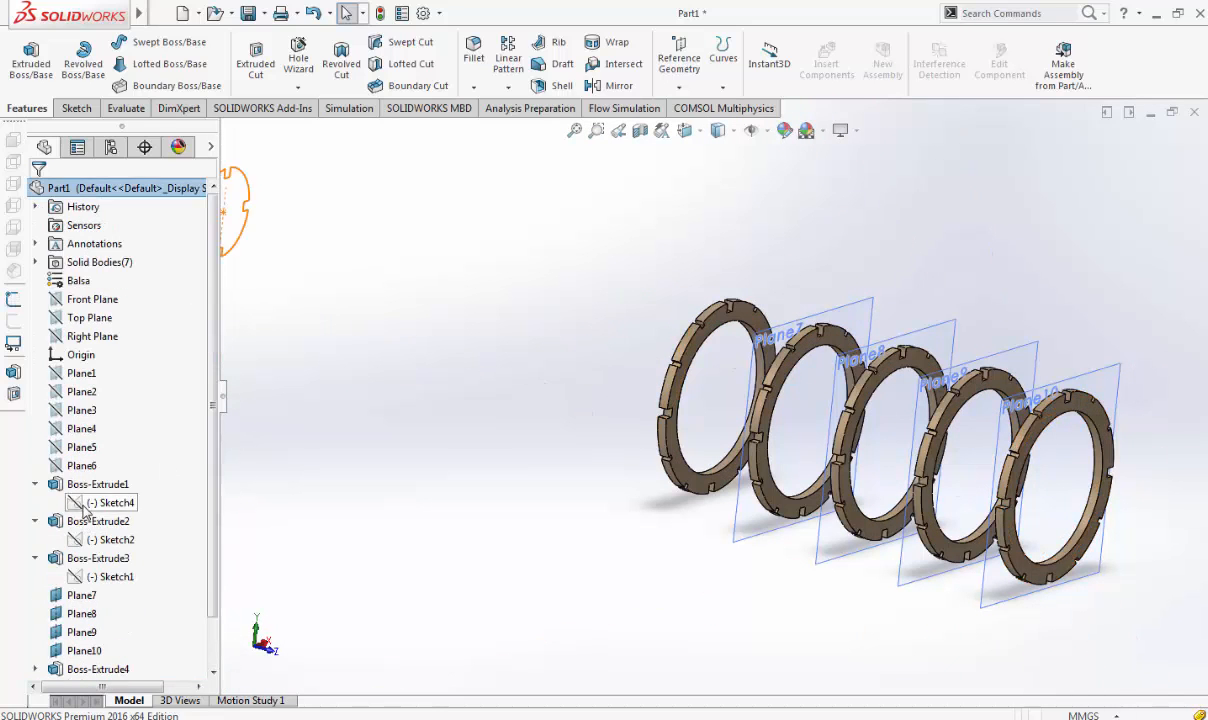
Show the hidden Boss-Extrude1 and Boss-Extrude2 formers
{"action": "right_click", "coordinate": [92, 486]}
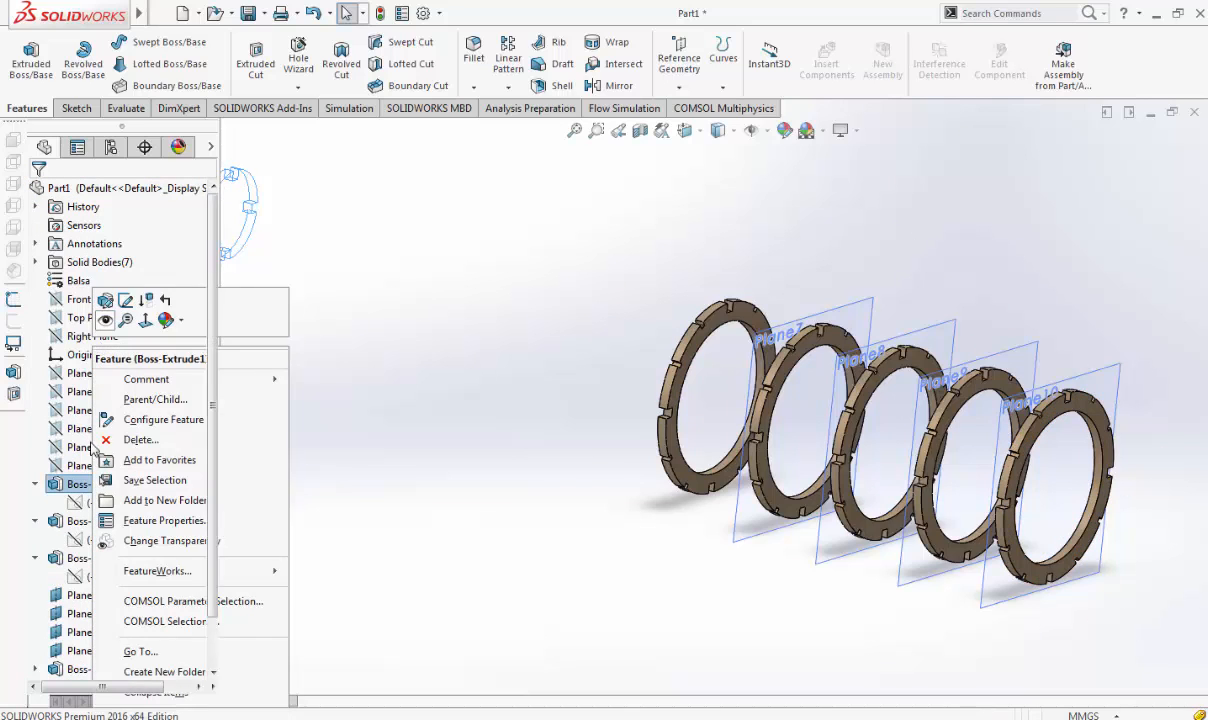
{"action": "key", "text": "Escape"}
{"action": "right_click", "coordinate": [94, 522]}
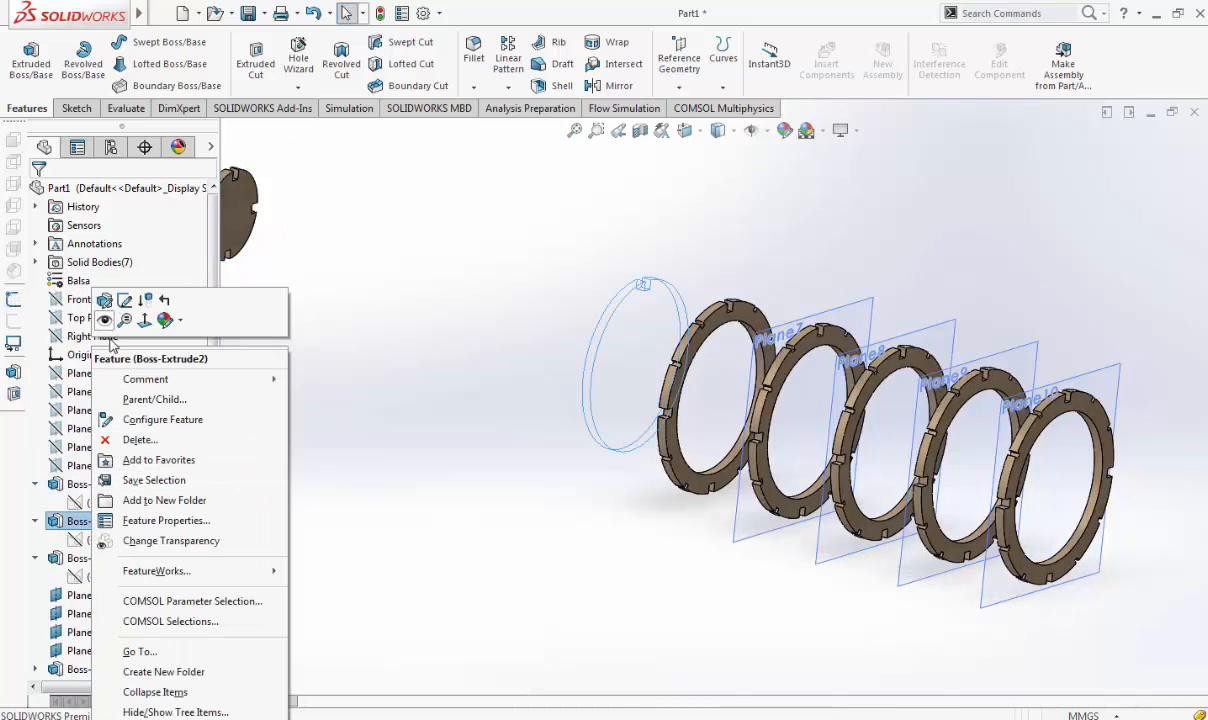
{"action": "key", "text": "Escape"}
{"action": "right_click", "coordinate": [72, 558]}
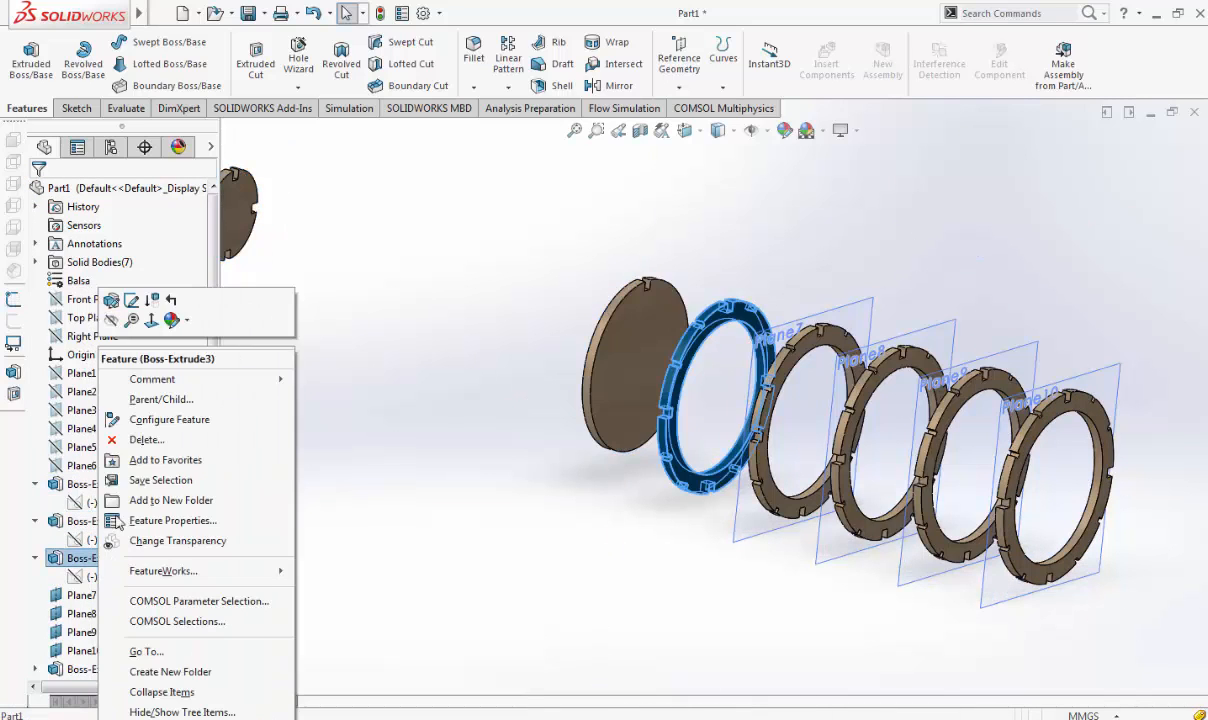
Collapse the Boss-Extrude3, Boss-Extrude2 and Boss-Extrude1 entries in the feature tree and clear the selection
{"action": "left_click", "coordinate": [35, 558]}
{"action": "left_click", "coordinate": [35, 521]}
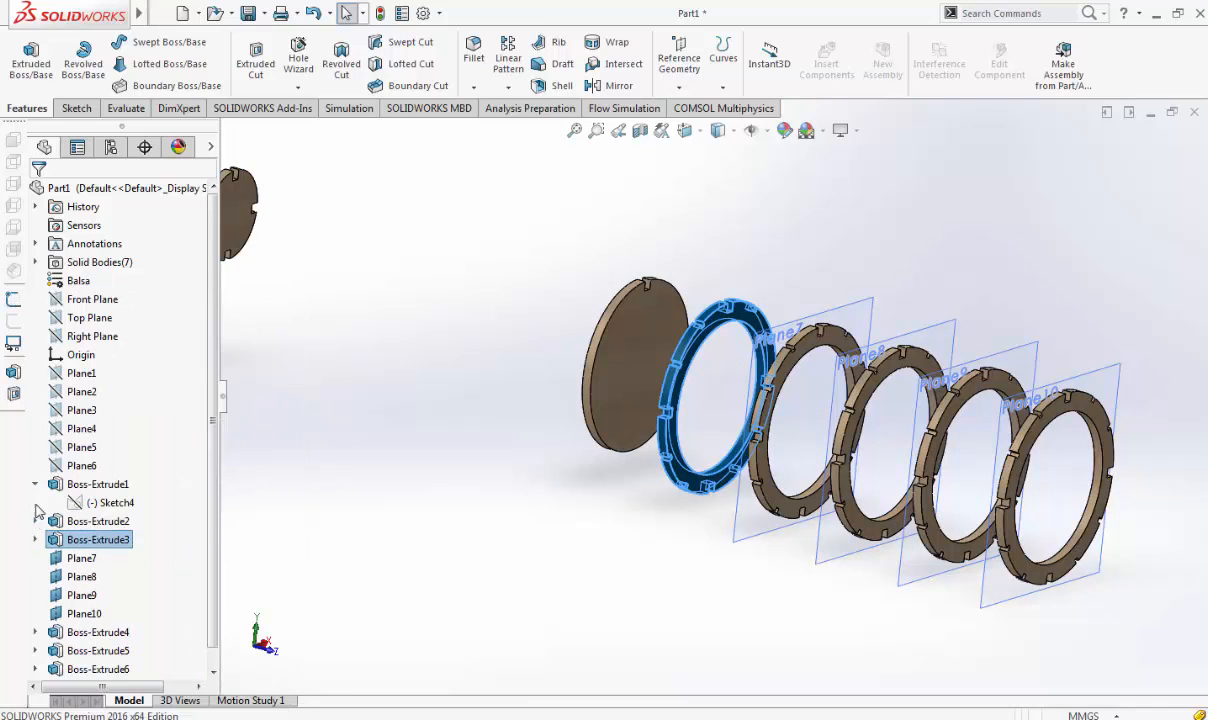
{"action": "left_click", "coordinate": [35, 484]}
{"action": "left_click", "coordinate": [440, 404]}
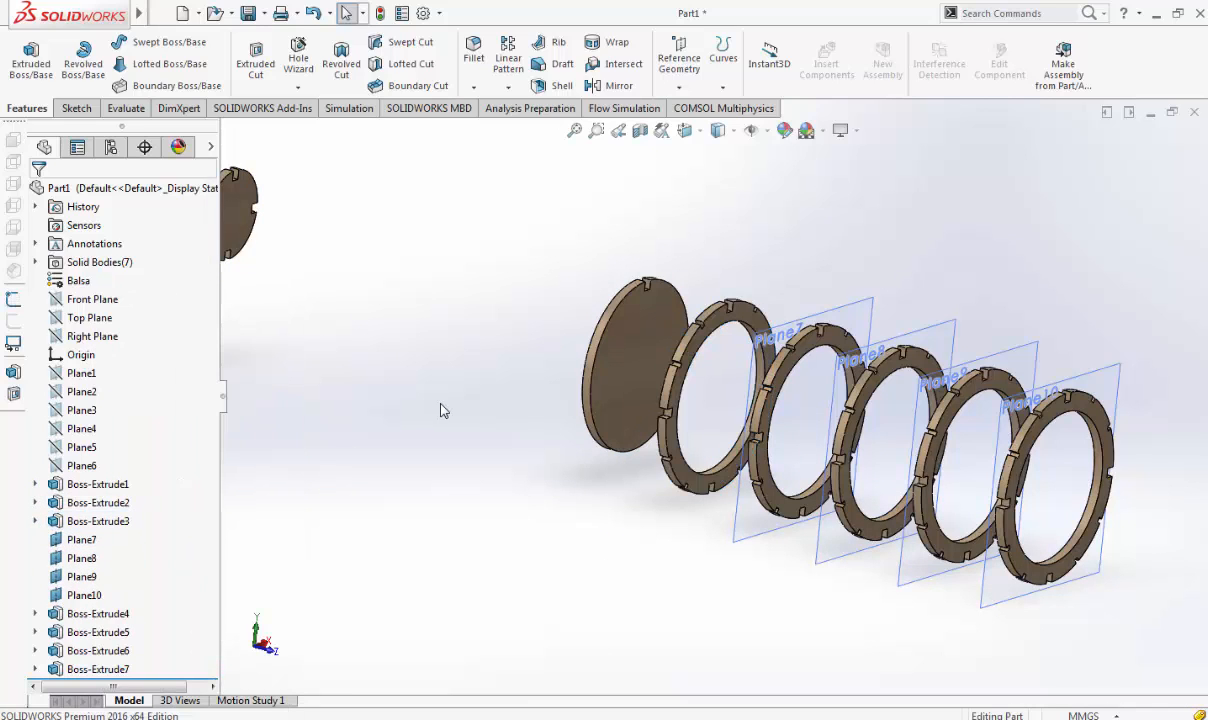
Examine the complete row of discs and rings from the left side and at an angle
{"action": "left_click", "coordinate": [691, 132]}
{"action": "left_click", "coordinate": [693, 200]}
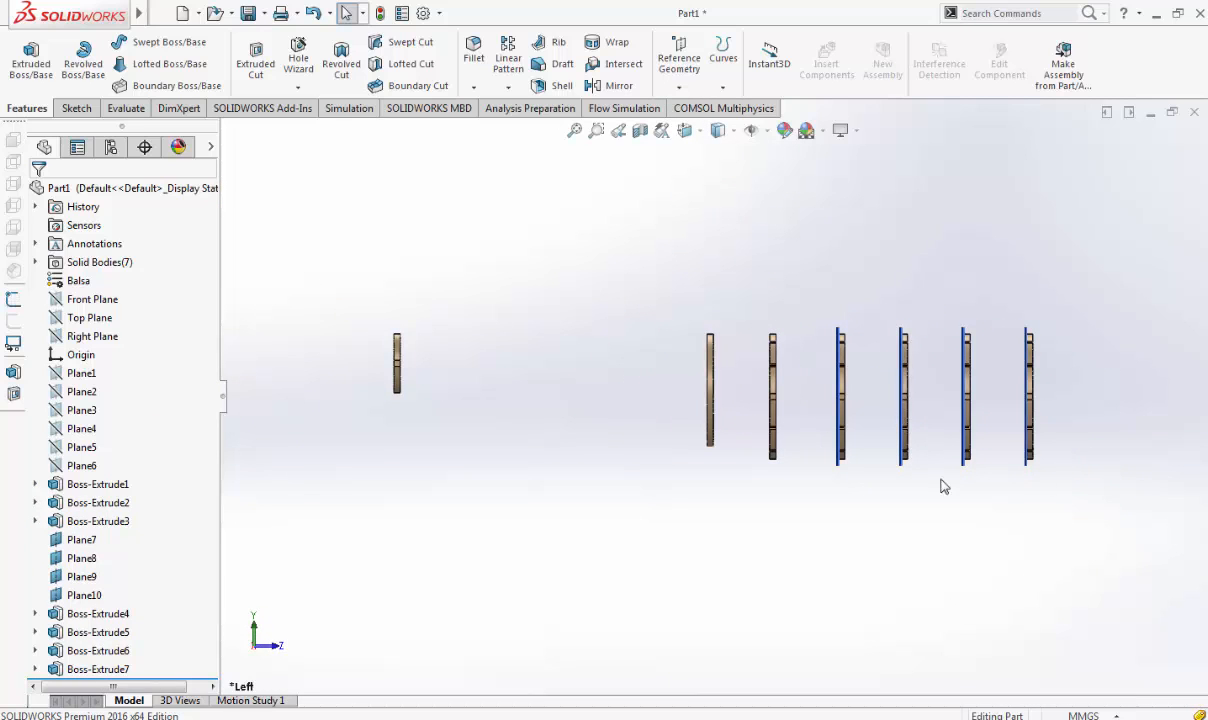
{"action": "middle_click_drag", "start_coordinate": [963, 442], "coordinate": [726, 449]}
{"action": "scroll", "coordinate": [1000, 452], "scroll_direction": "down", "scroll_amount": 3}
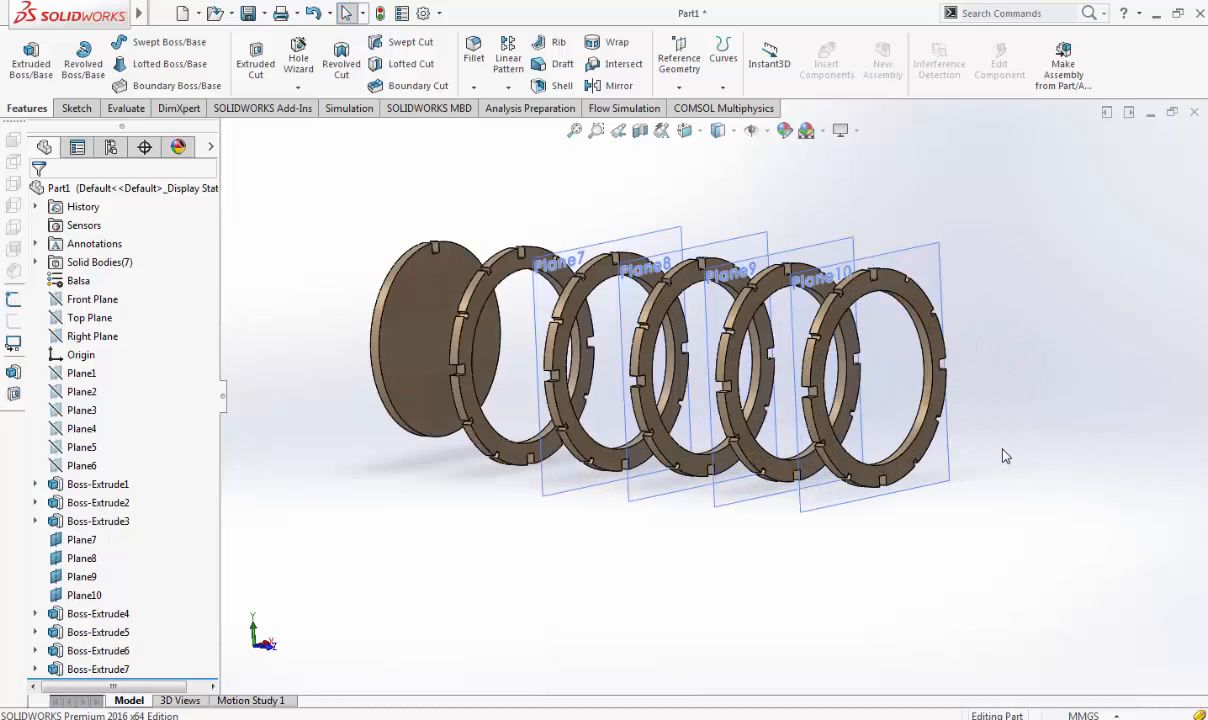
{"action": "scroll", "coordinate": [583, 370], "scroll_direction": "up", "scroll_amount": 3}
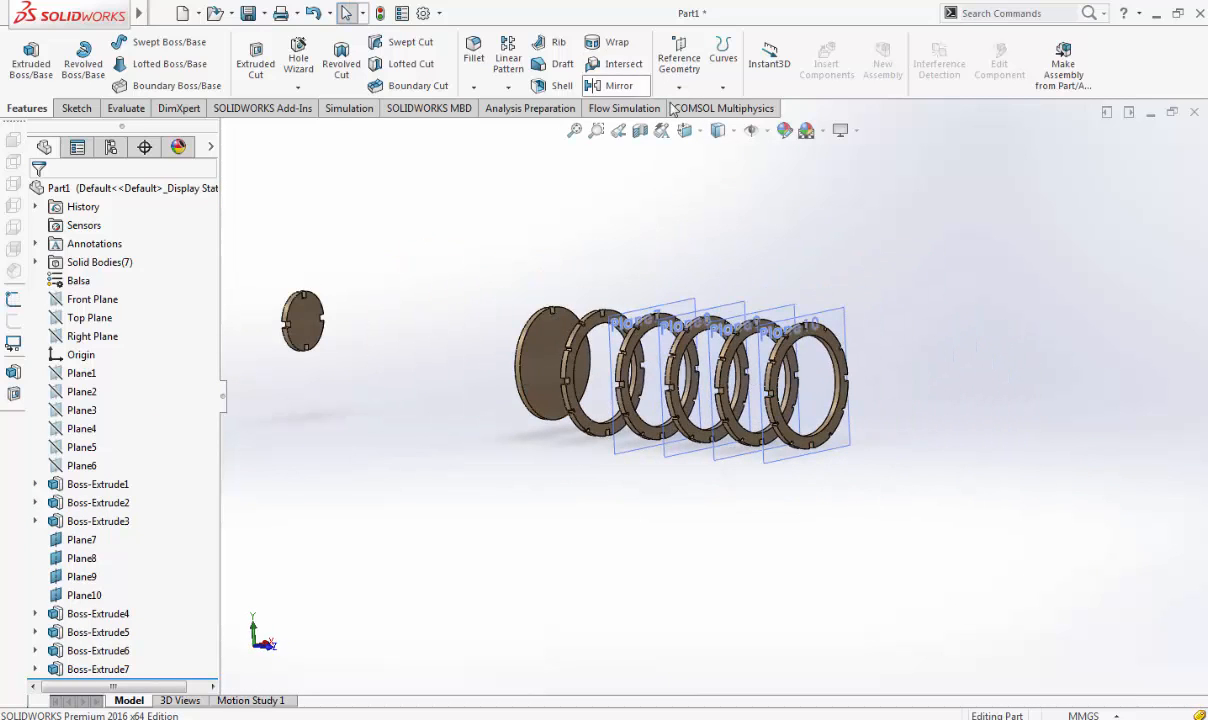
{"action": "left_click", "coordinate": [687, 131]}
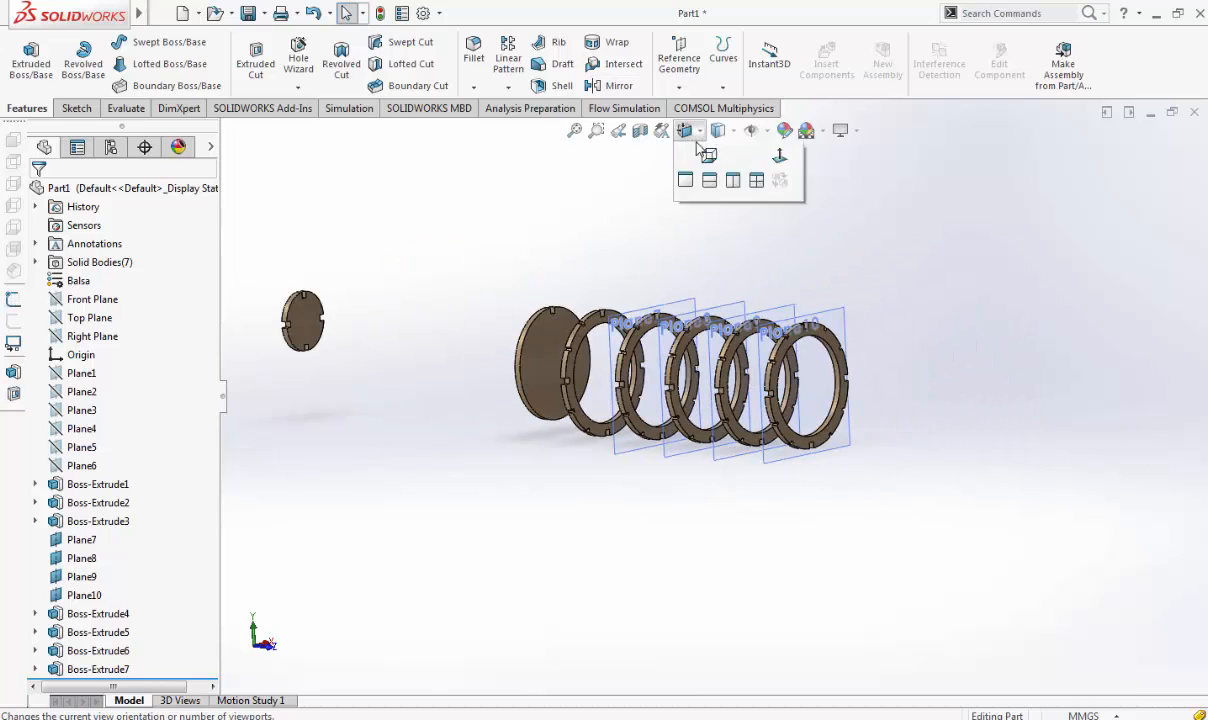
Open Sketch6 of Boss-Extrude4 for editing in the front view
{"action": "left_click", "coordinate": [35, 613]}
{"action": "left_click", "coordinate": [107, 636]}
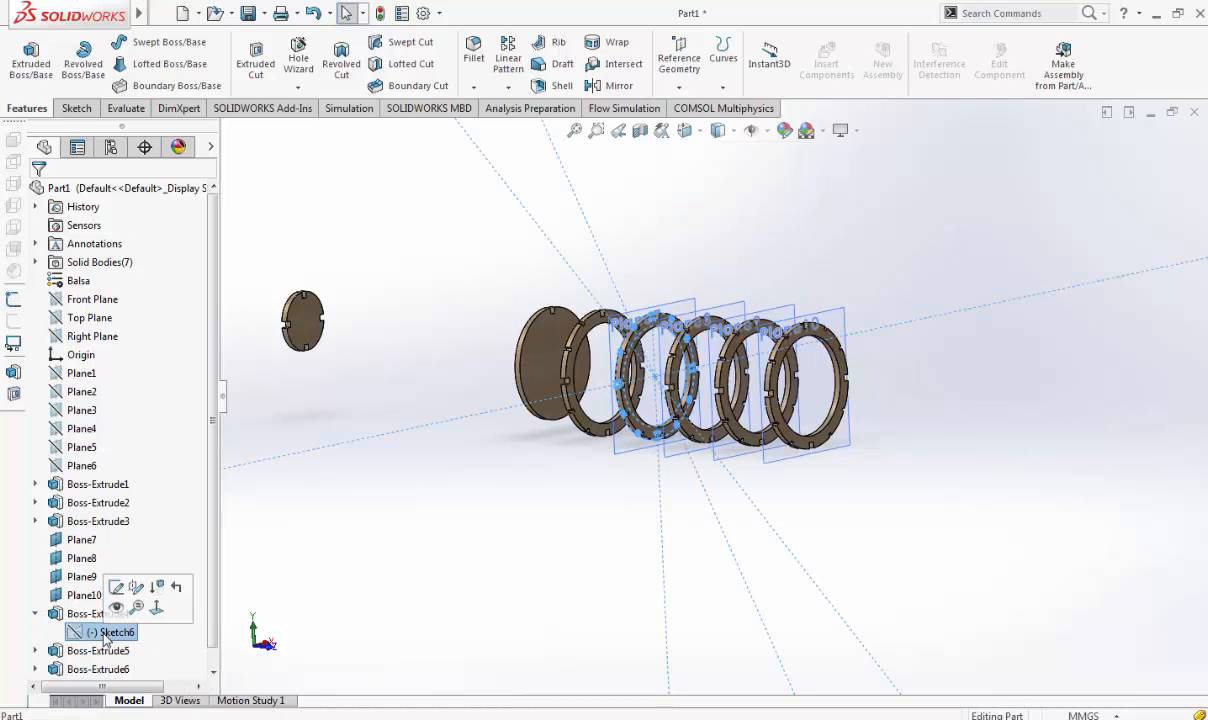
{"action": "left_click", "coordinate": [117, 587]}
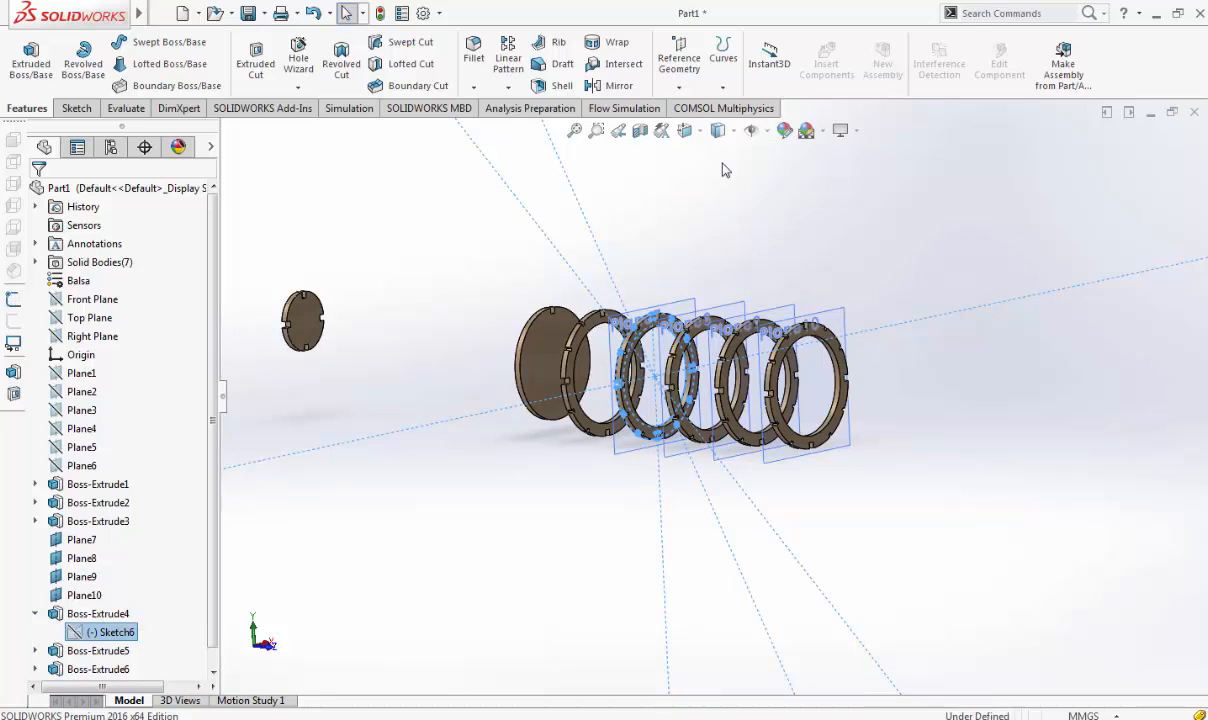
{"action": "left_click", "coordinate": [686, 131]}
{"action": "left_click", "coordinate": [706, 175]}
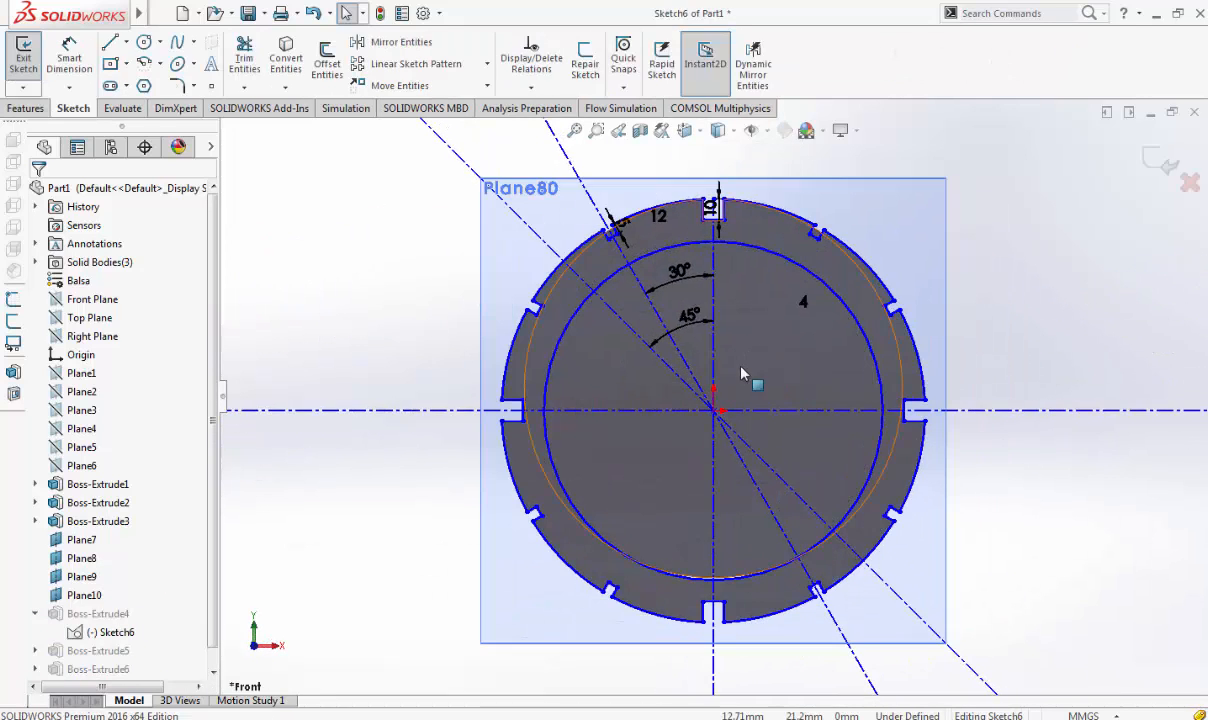
Hide the Boss-Extrude3, Boss-Extrude2 and Boss-Extrude1 bodies so that only the sketch geometry shows
{"action": "right_click", "coordinate": [100, 521]}
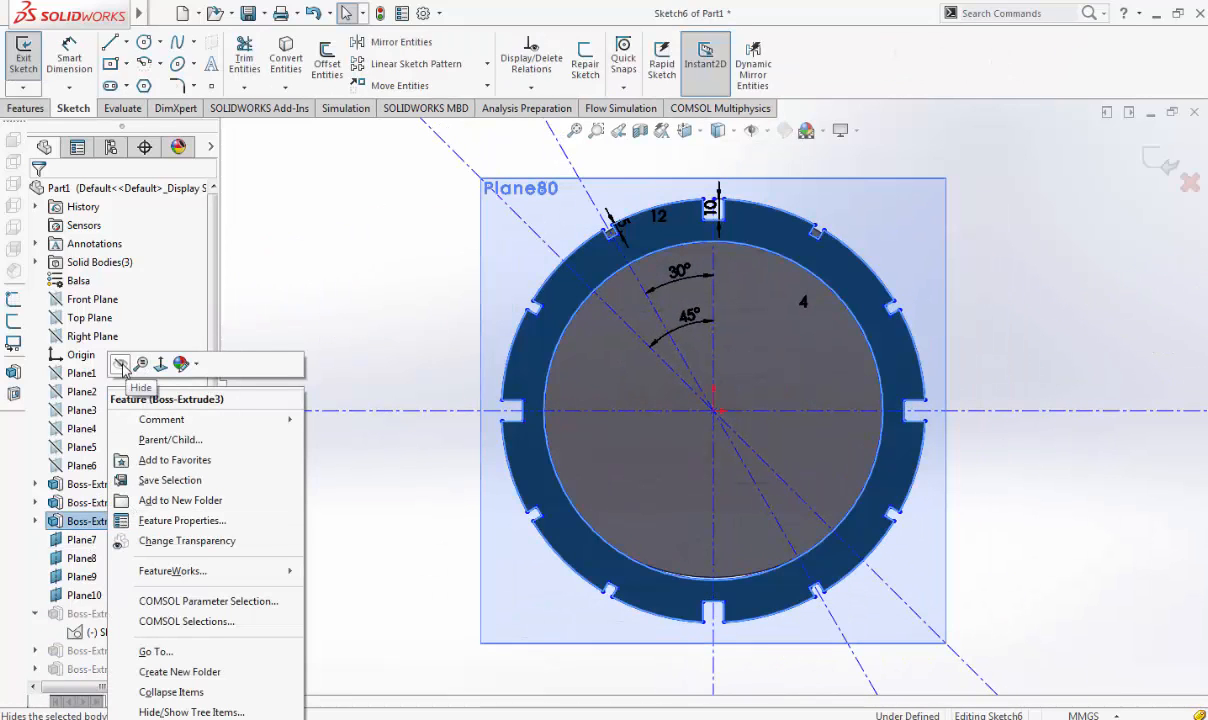
{"action": "left_click", "coordinate": [120, 380]}
{"action": "right_click", "coordinate": [97, 502]}
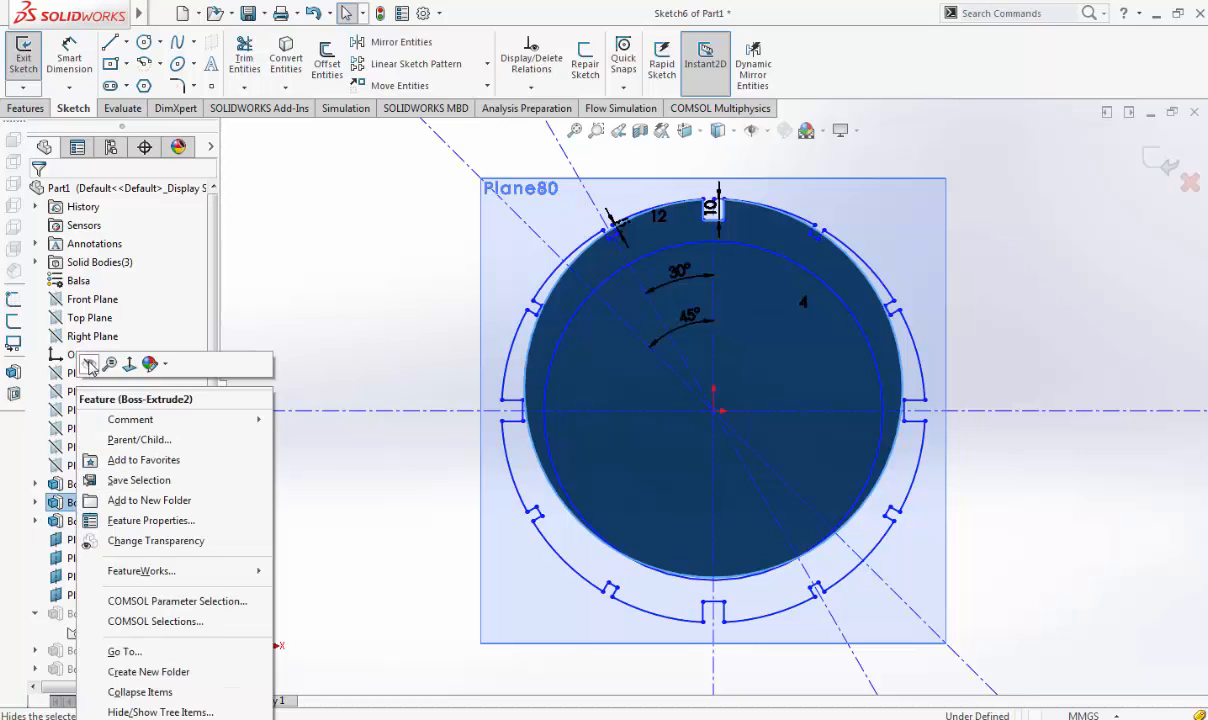
{"action": "left_click", "coordinate": [86, 364]}
{"action": "right_click", "coordinate": [83, 486]}
{"action": "left_click", "coordinate": [86, 362]}
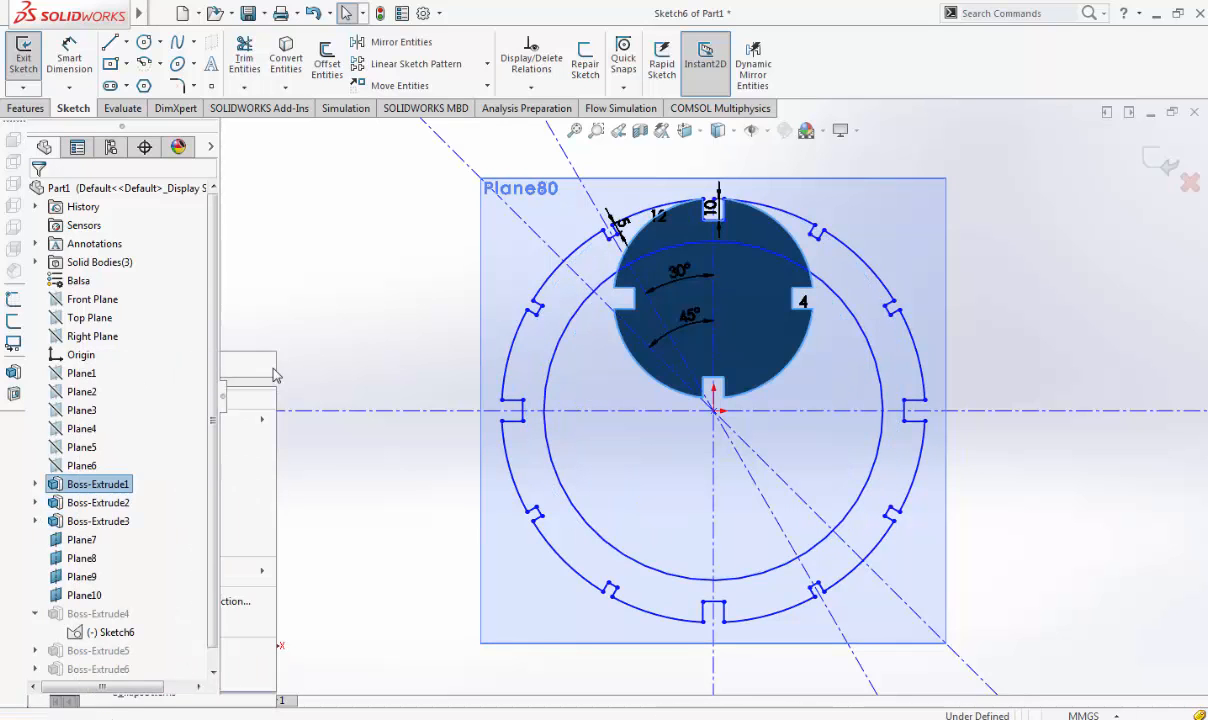
{"action": "left_click", "coordinate": [314, 429]}
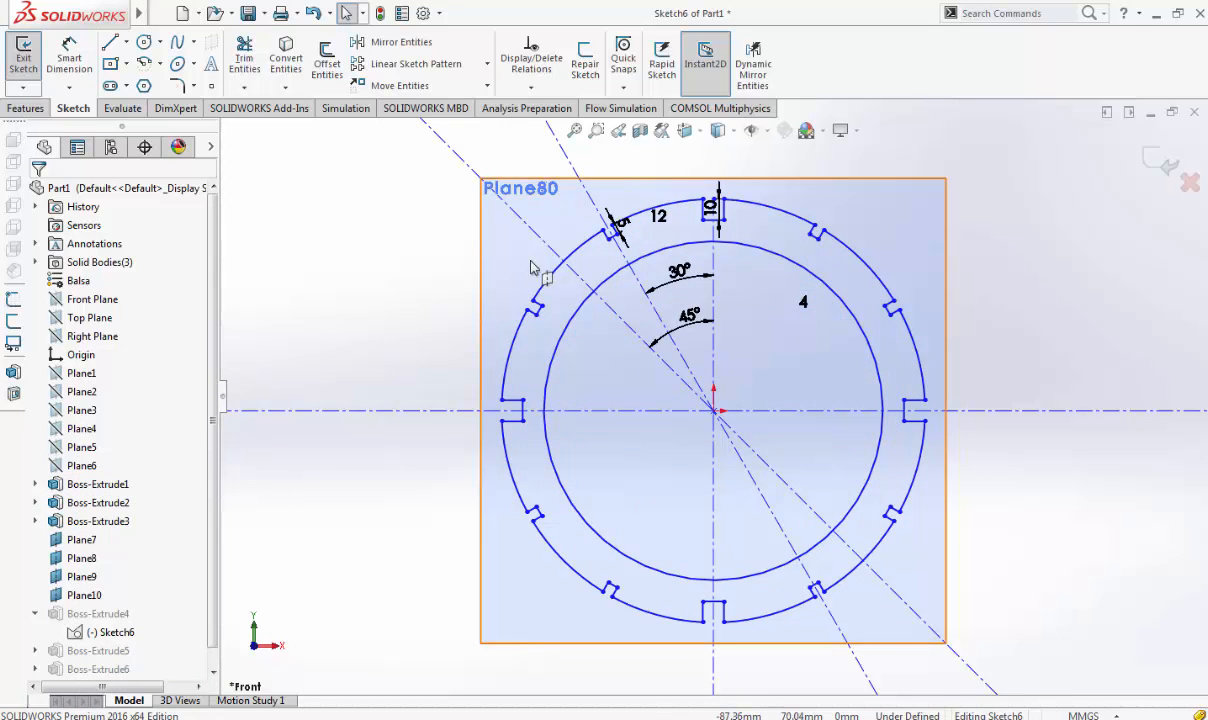
Draw two horizontal construction lines across the inner circle, one above and one below the horizontal centerline
{"action": "left_click", "coordinate": [126, 42]}
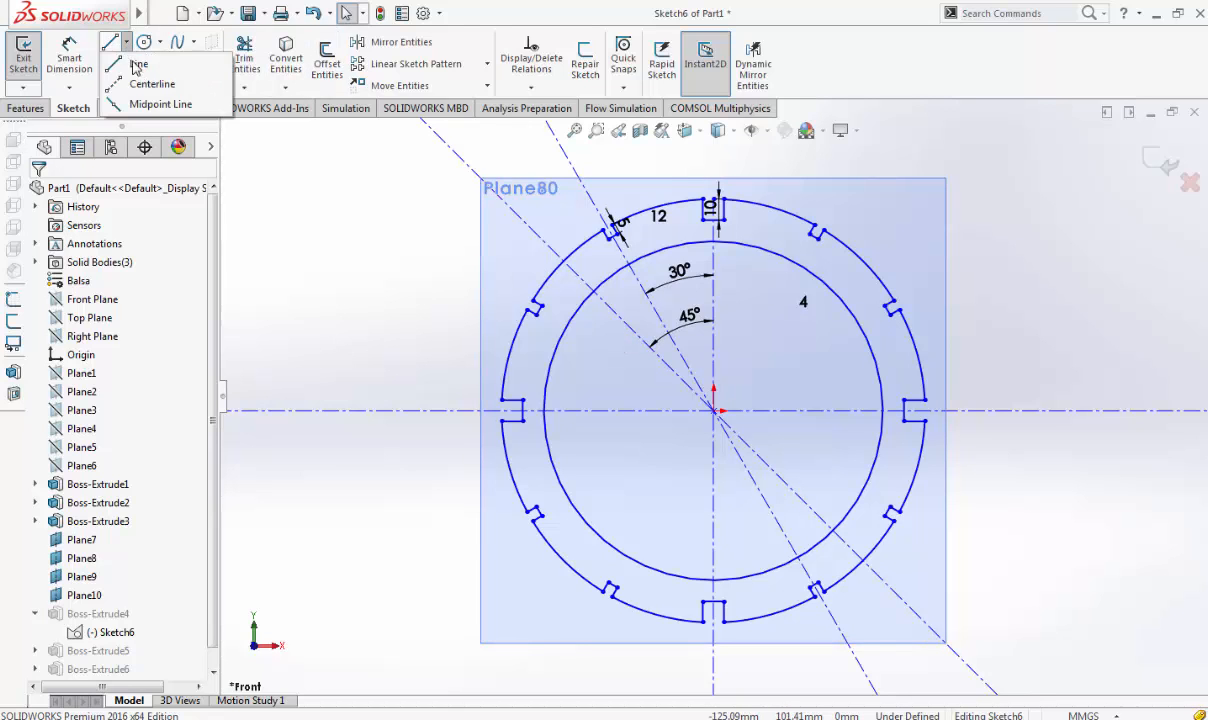
{"action": "left_click", "coordinate": [134, 80]}
{"action": "scroll", "coordinate": [624, 412], "scroll_direction": "down", "scroll_amount": 2}
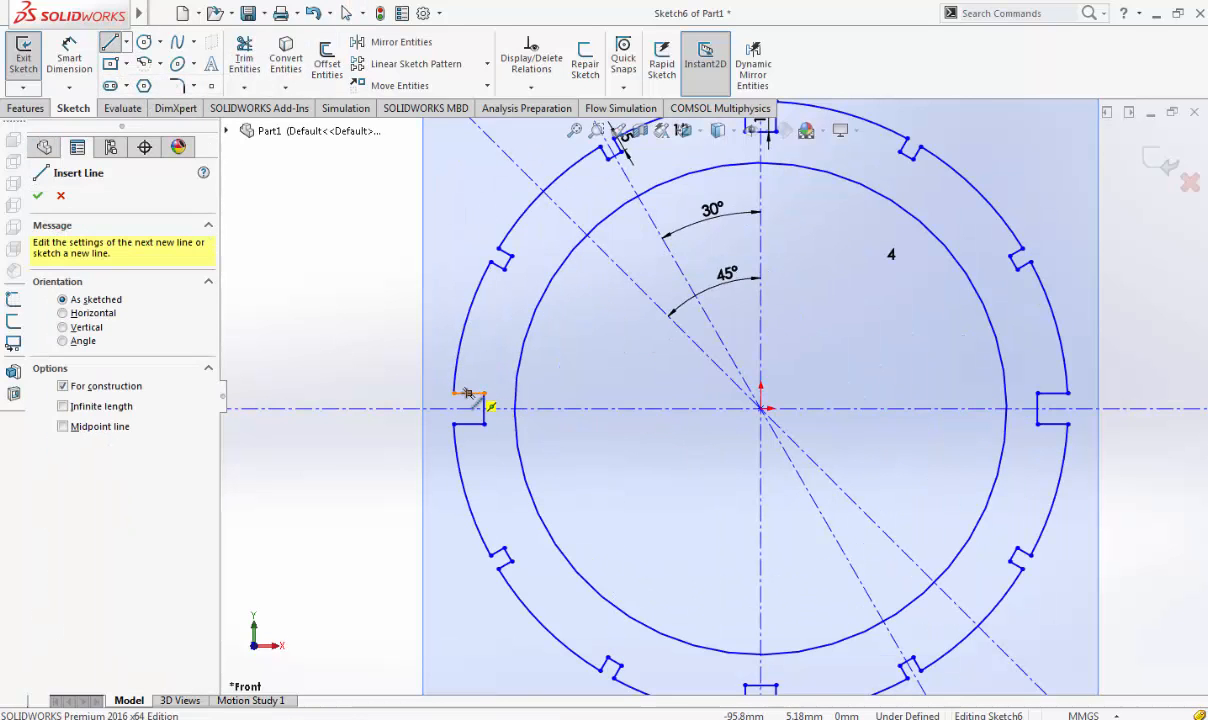
{"action": "left_click", "coordinate": [519, 374]}
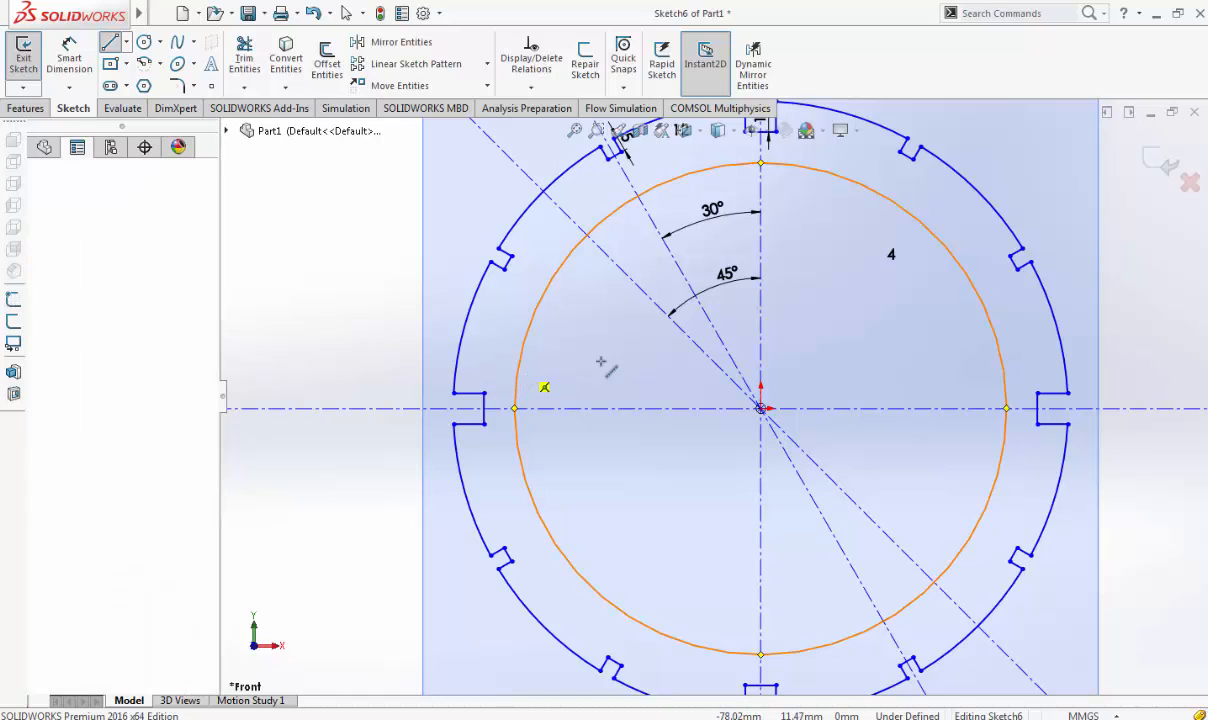
{"action": "left_click", "coordinate": [1003, 373]}
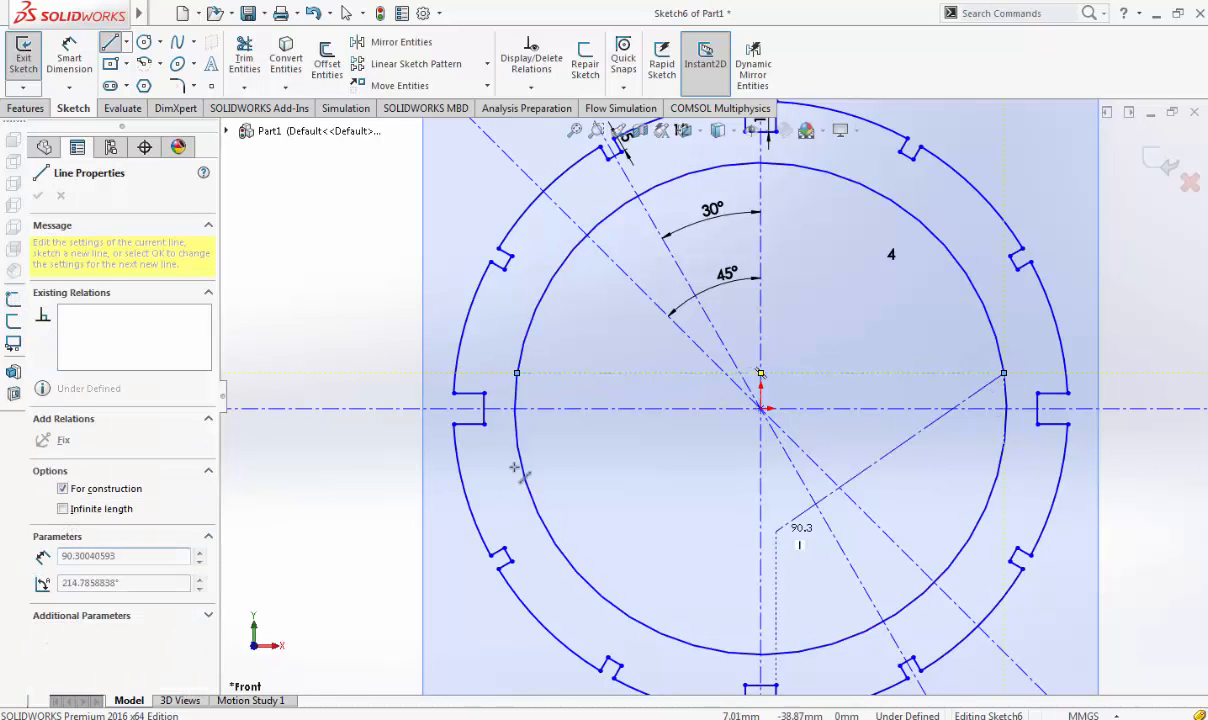
{"action": "key", "text": "Escape"}
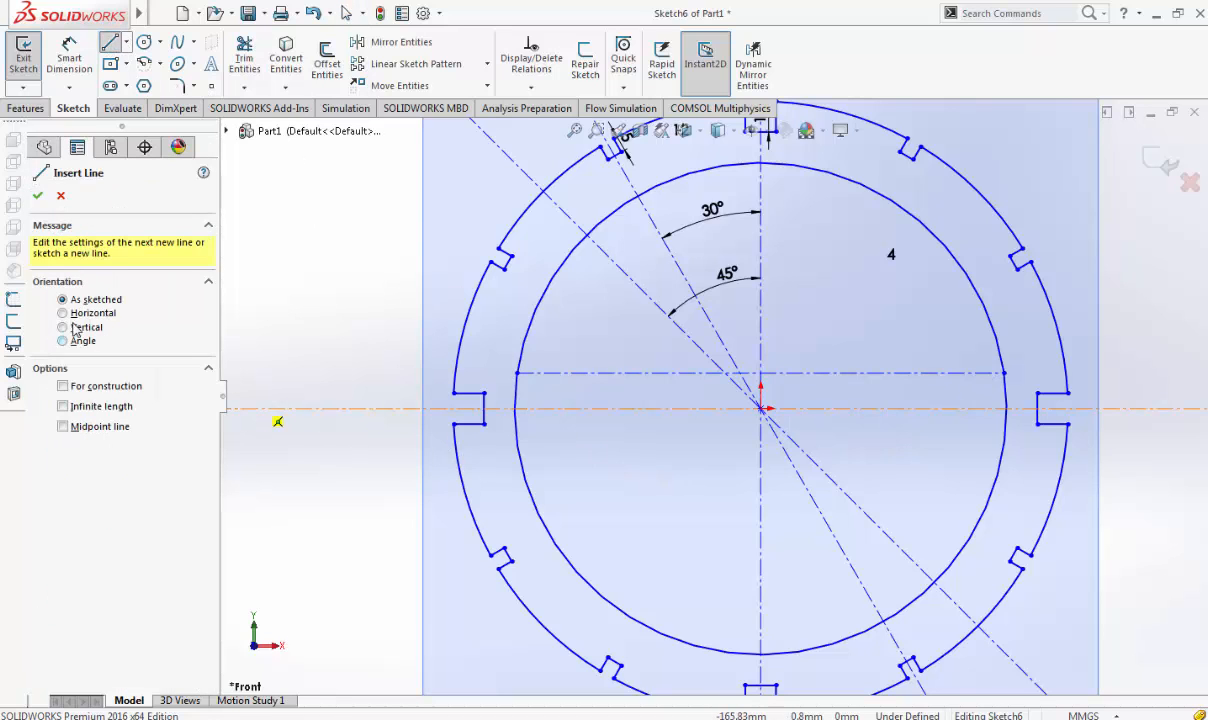
{"action": "left_click", "coordinate": [516, 443]}
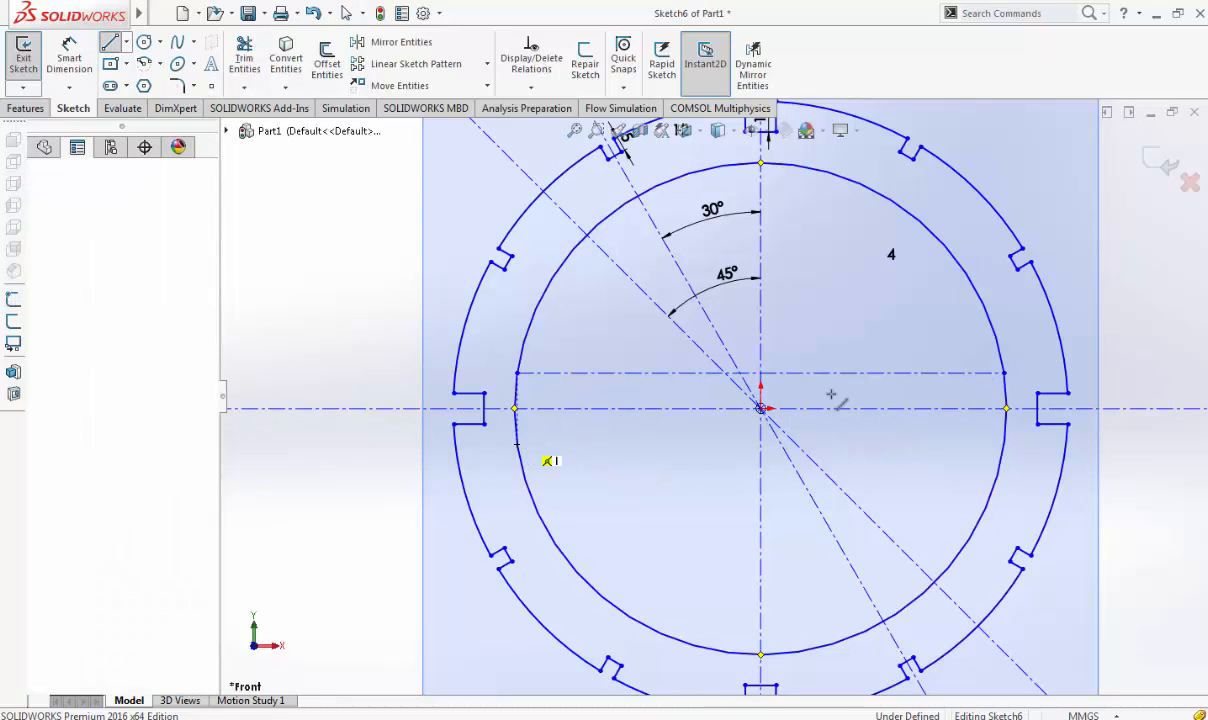
{"action": "left_click", "coordinate": [1003, 443]}
{"action": "key", "text": "Escape"}
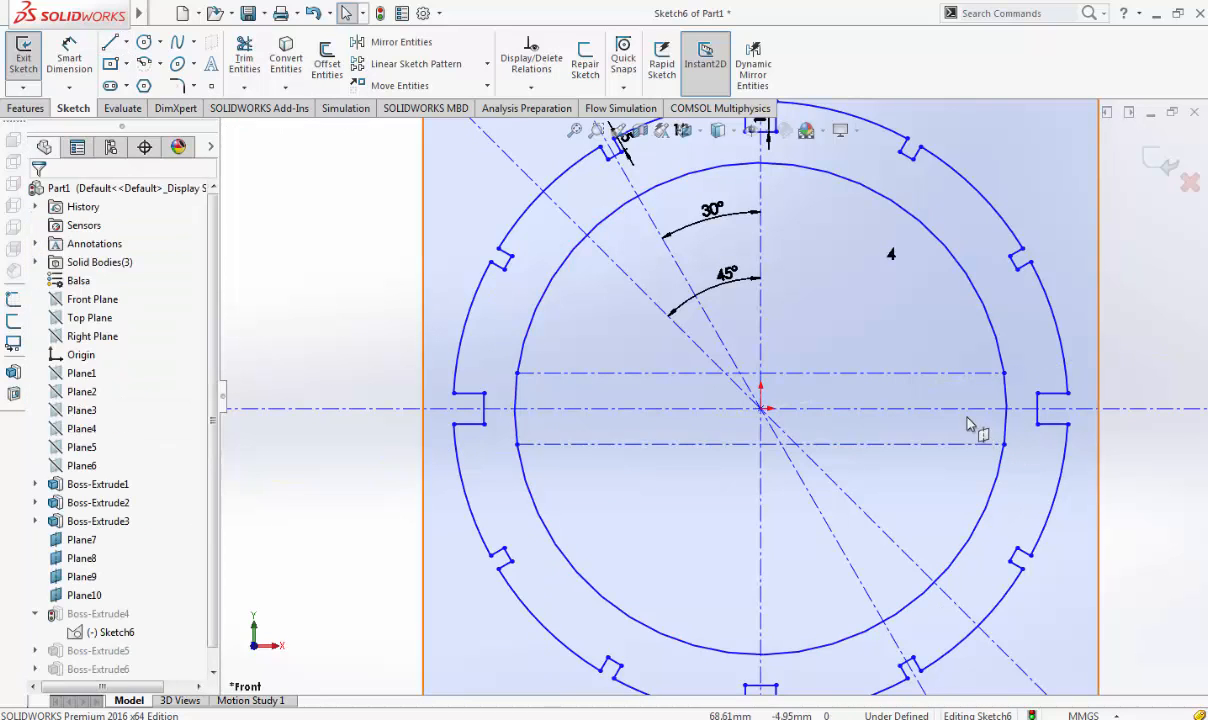
Dimension the upper construction line 10 mm from the horizontal centerline
{"action": "left_click", "coordinate": [69, 56]}
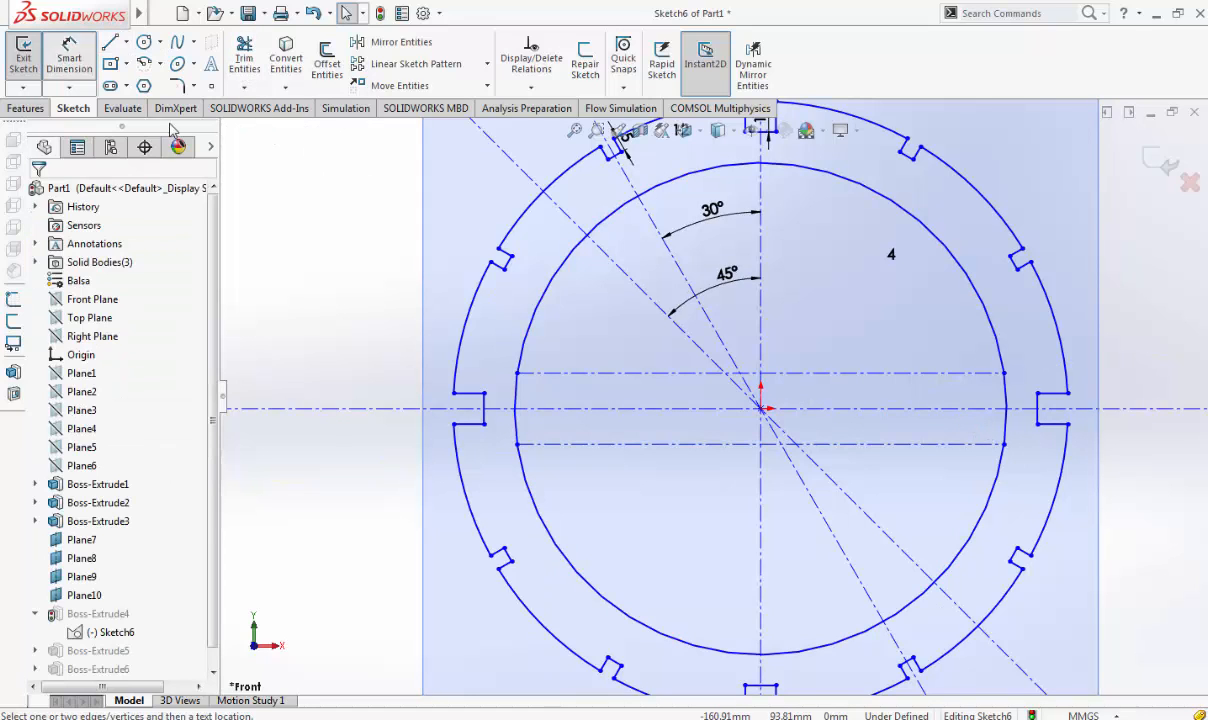
{"action": "left_click", "coordinate": [567, 374]}
{"action": "left_click", "coordinate": [585, 409]}
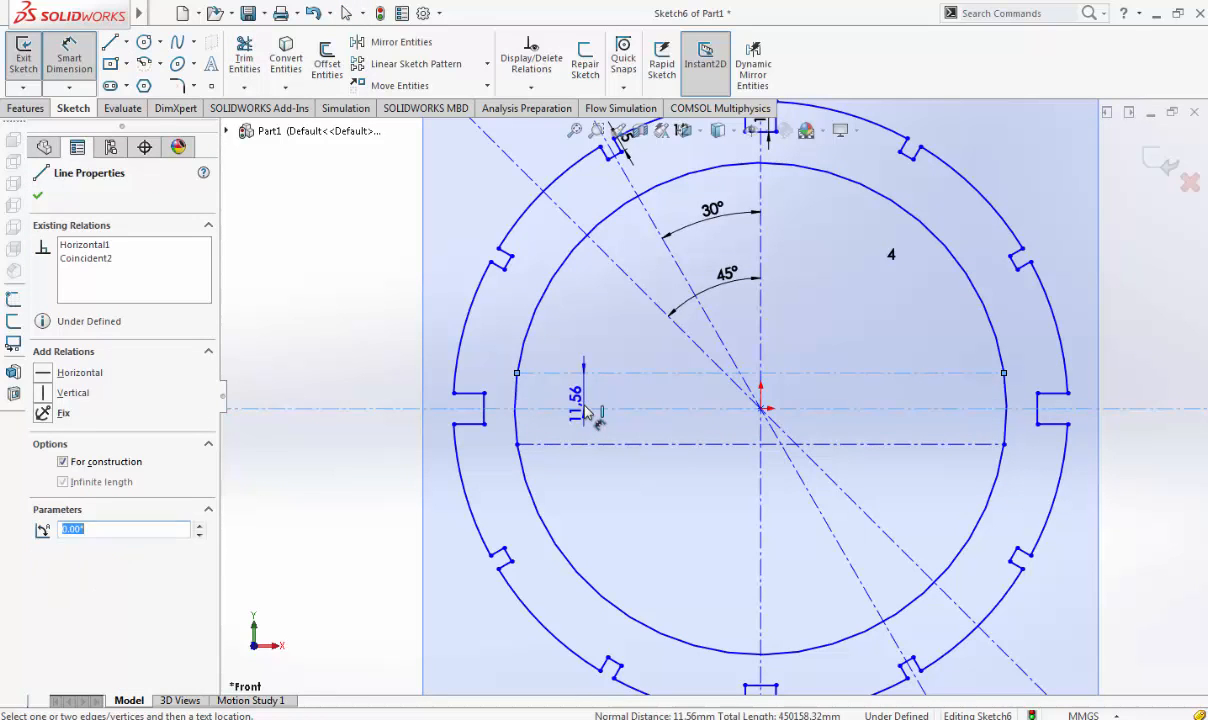
{"action": "left_click", "coordinate": [610, 397]}
{"action": "type", "text": "10"}
{"action": "key", "text": "Return"}
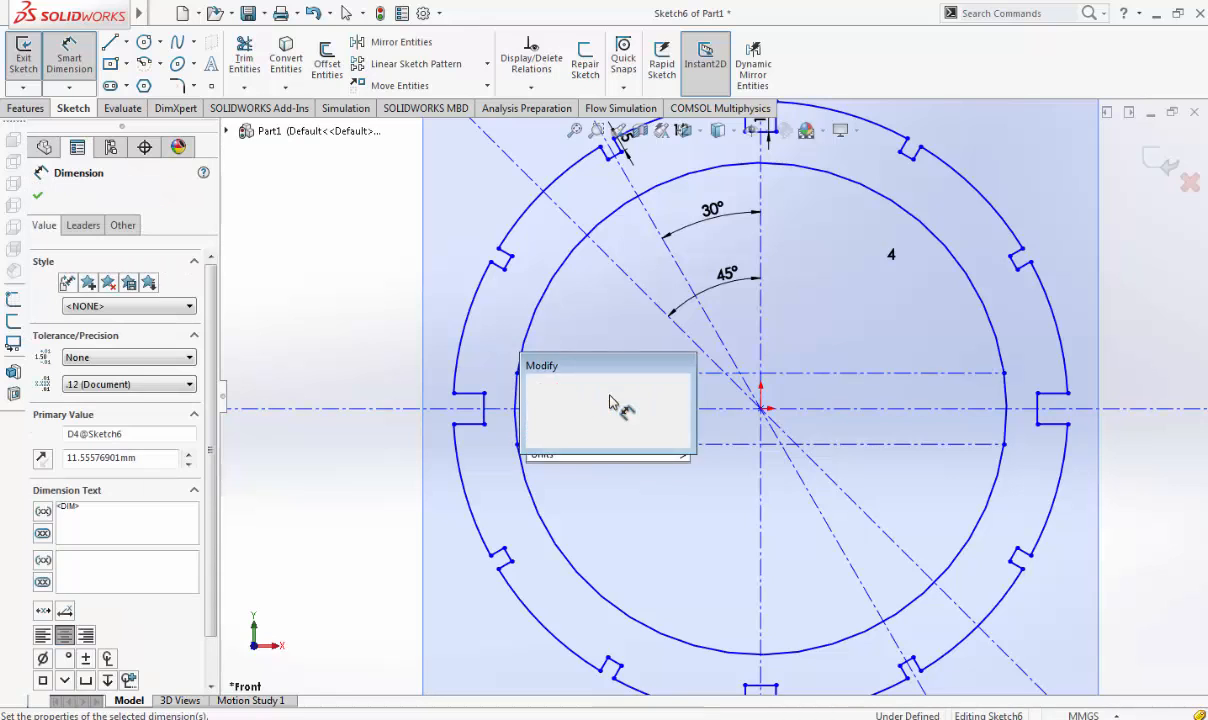
Dimension the lower construction line 10 mm from the horizontal centerline
{"action": "left_click", "coordinate": [648, 443]}
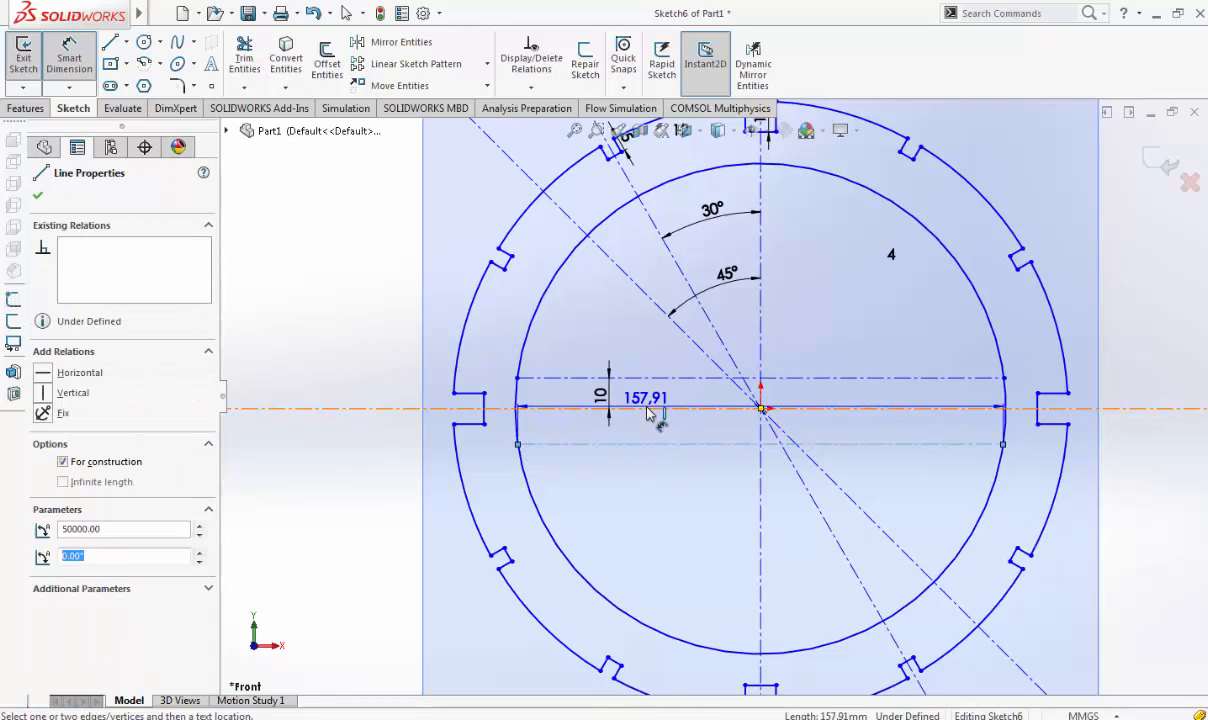
{"action": "left_click", "coordinate": [665, 409]}
{"action": "left_click", "coordinate": [677, 427]}
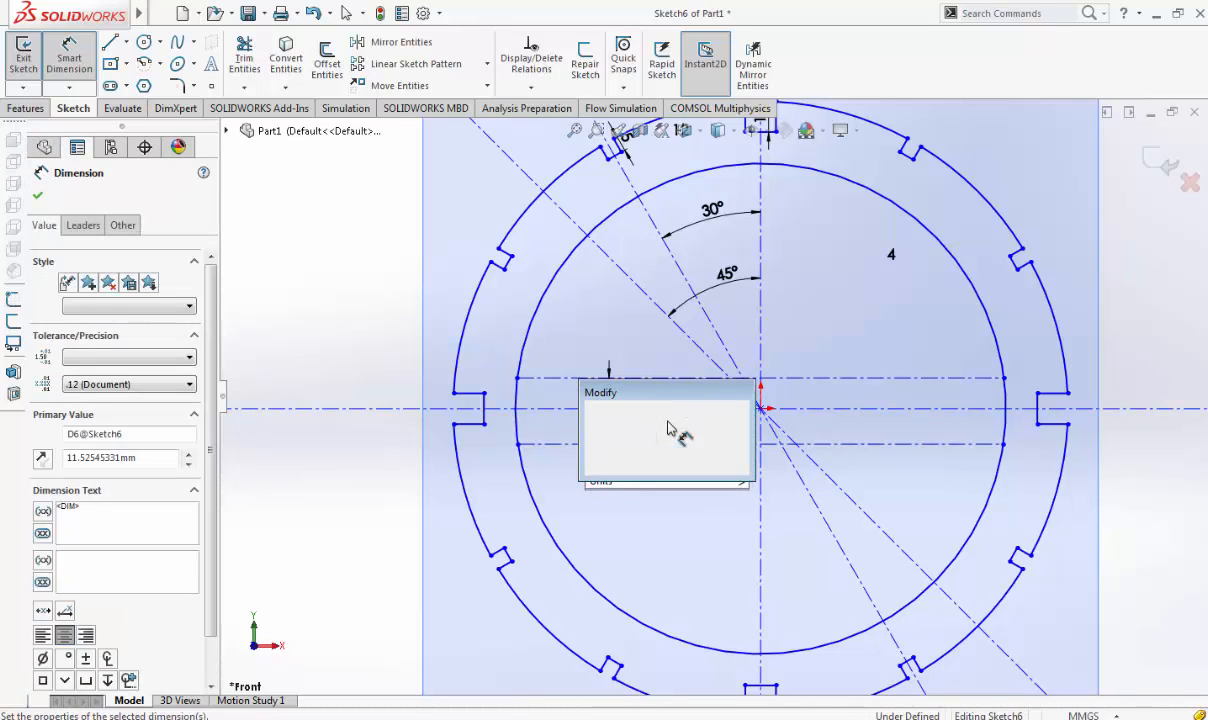
{"action": "type", "text": "10"}
{"action": "key", "text": "Return"}
{"action": "key", "text": "Escape"}
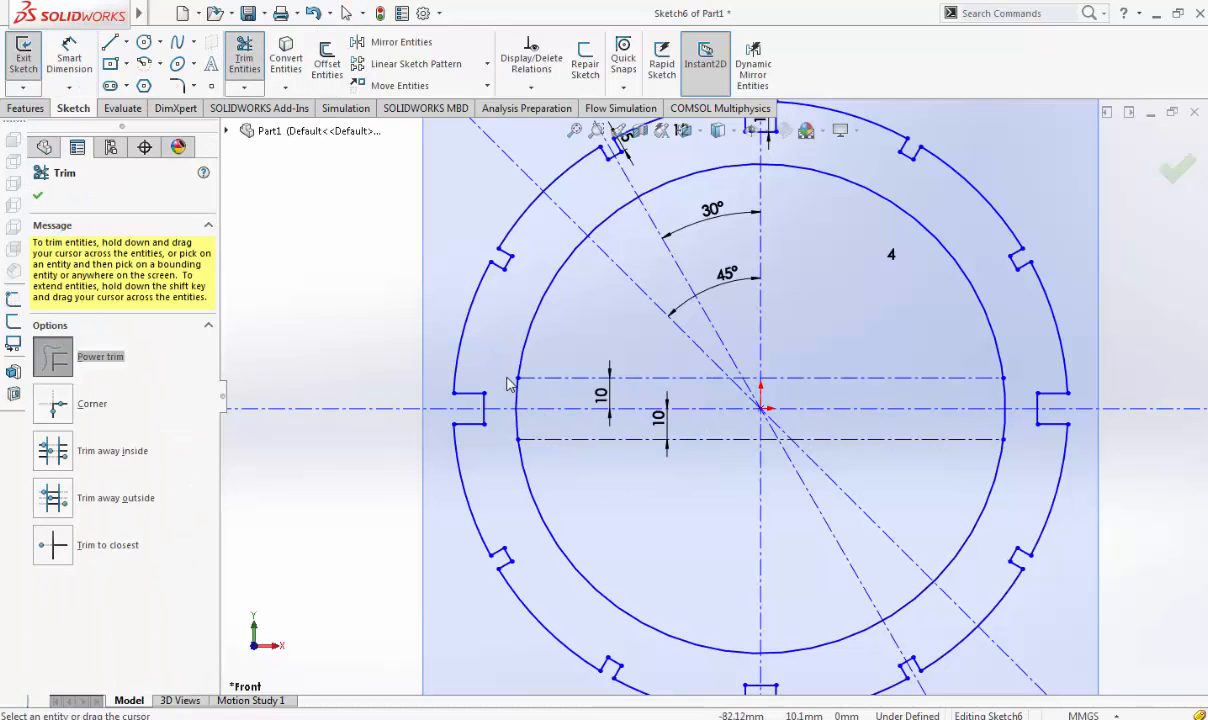
Trim away the two short arcs of the inner circle between the upper and lower construction lines
{"action": "mouse_move", "coordinate": [507, 380]}
{"action": "left_mouse_down"}
{"action": "mouse_move", "coordinate": [527, 390]}
{"action": "mouse_move", "coordinate": [529, 426]}
{"action": "left_mouse_up"}
{"action": "left_click_drag", "start_coordinate": [1030, 402], "coordinate": [965, 399]}
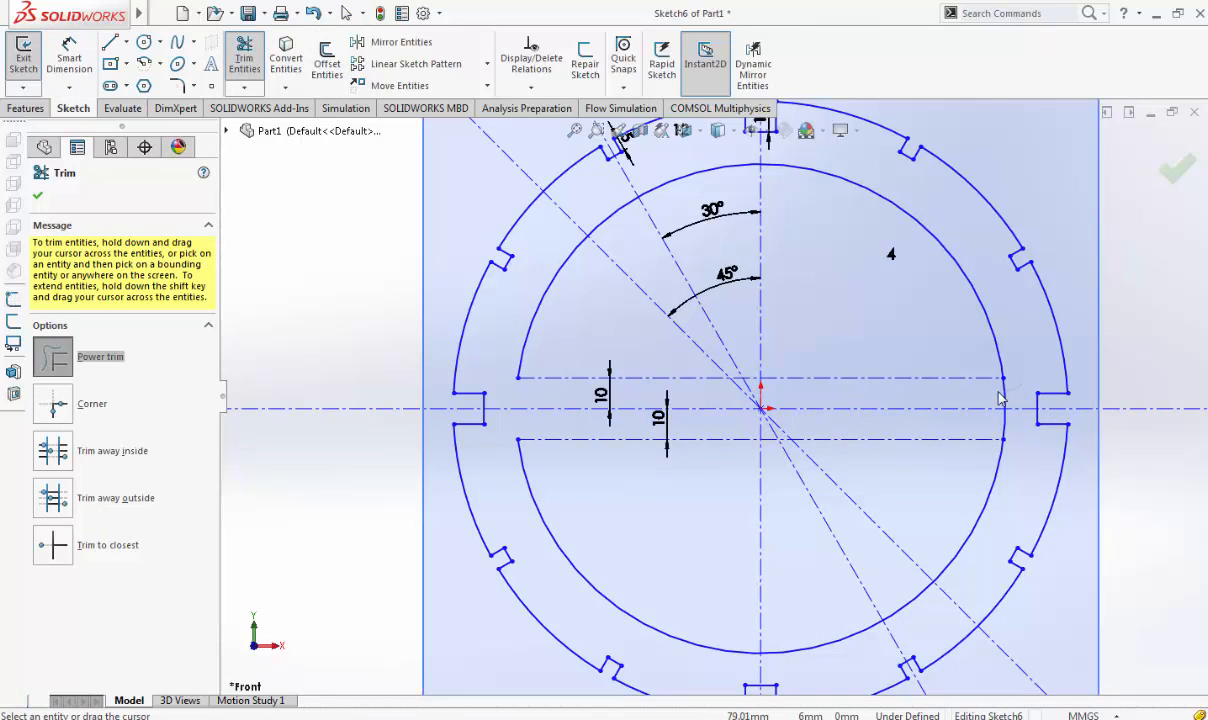
{"action": "key", "text": "Escape"}
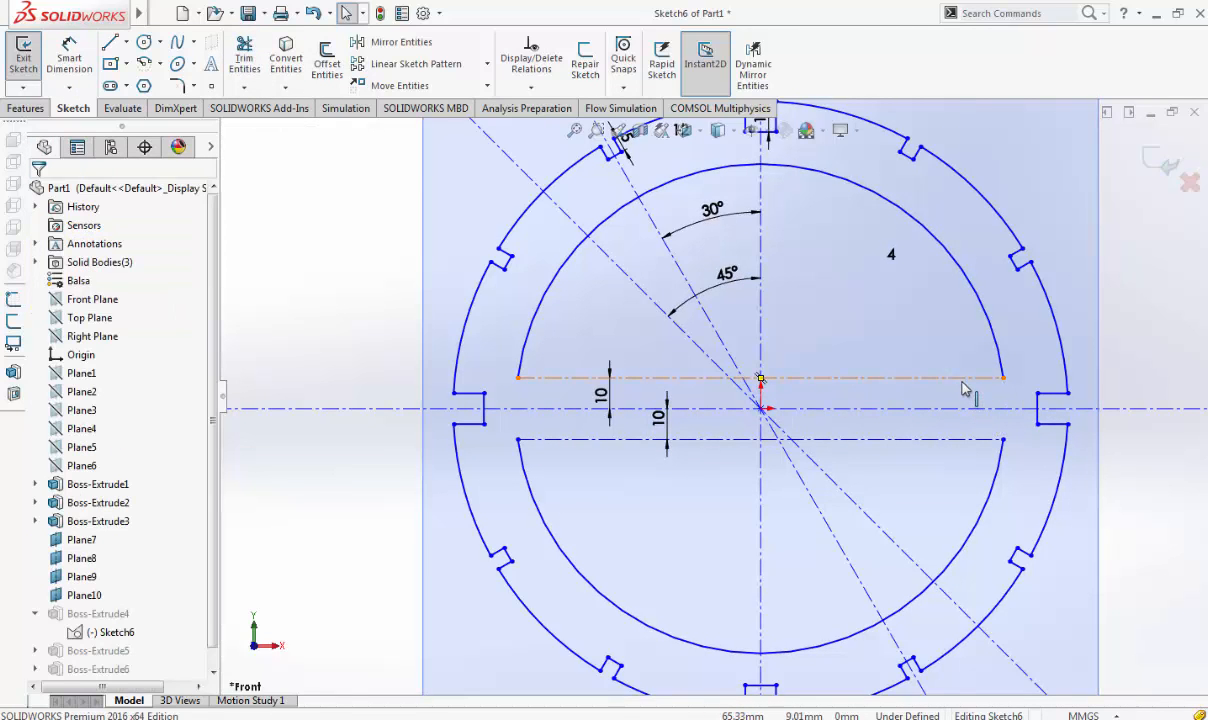
Convert the upper and lower construction lines into solid sketch lines and exit Sketch6
{"action": "left_click", "coordinate": [963, 385]}
{"action": "left_click", "coordinate": [1025, 333]}
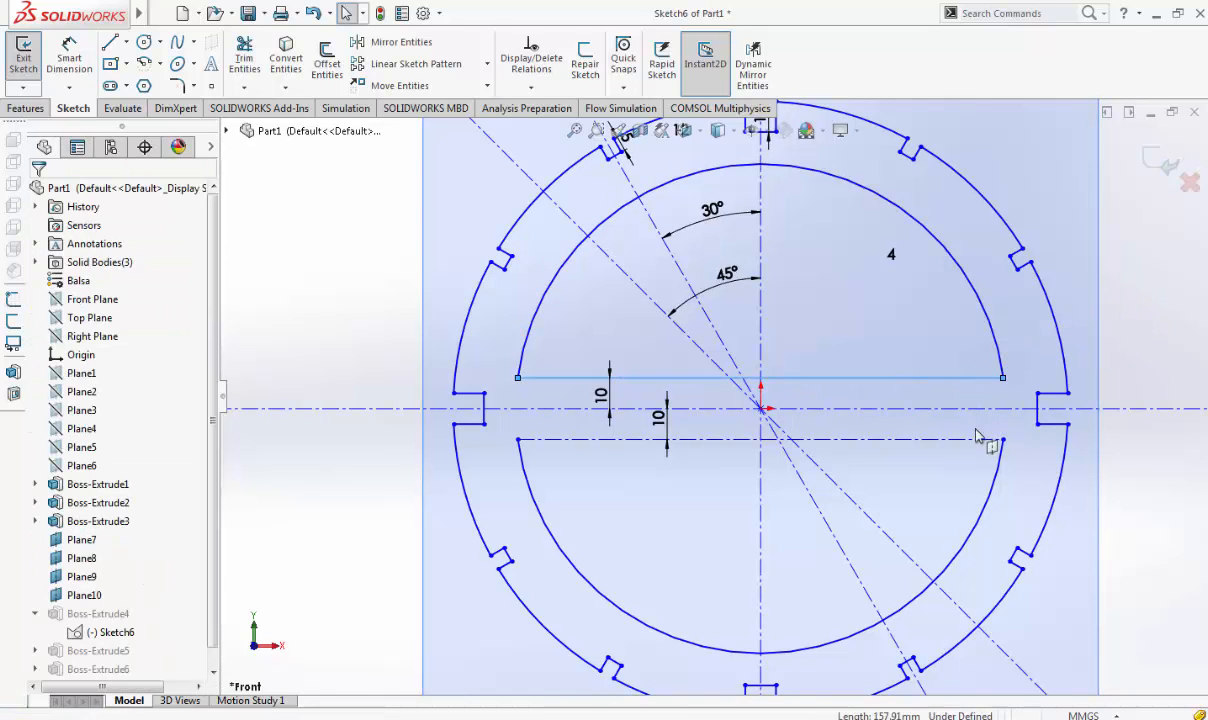
{"action": "left_click", "coordinate": [978, 438]}
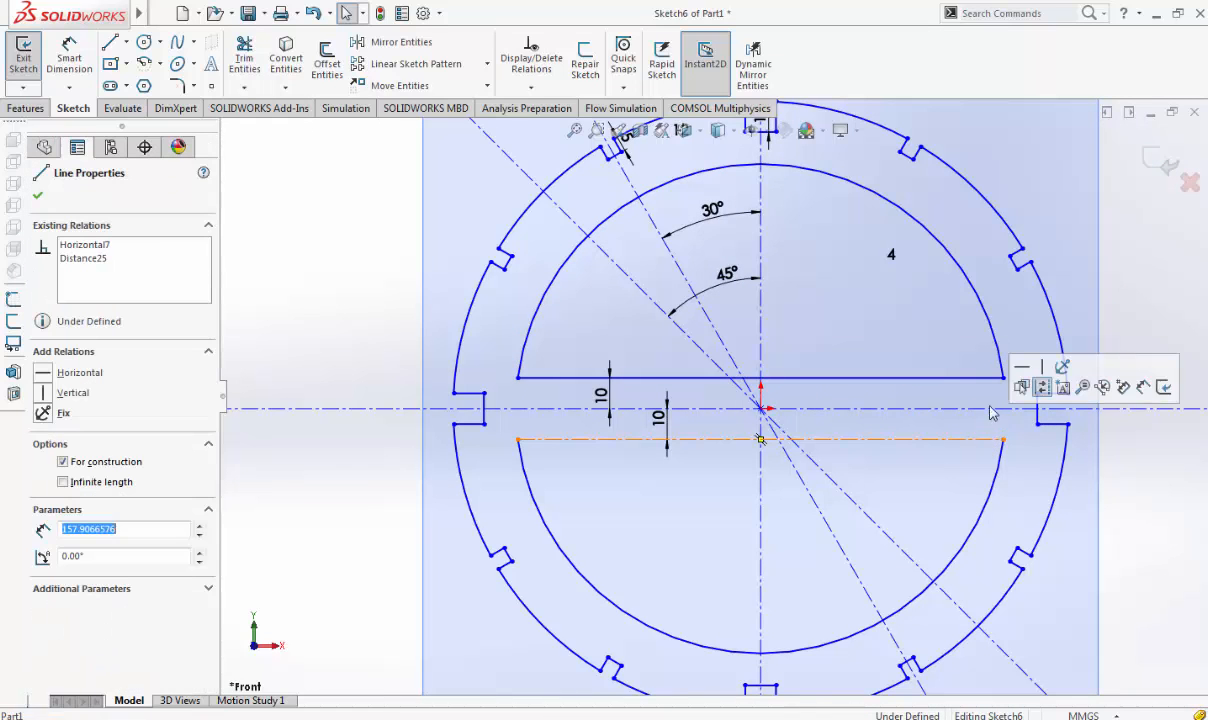
{"action": "left_click", "coordinate": [1043, 387]}
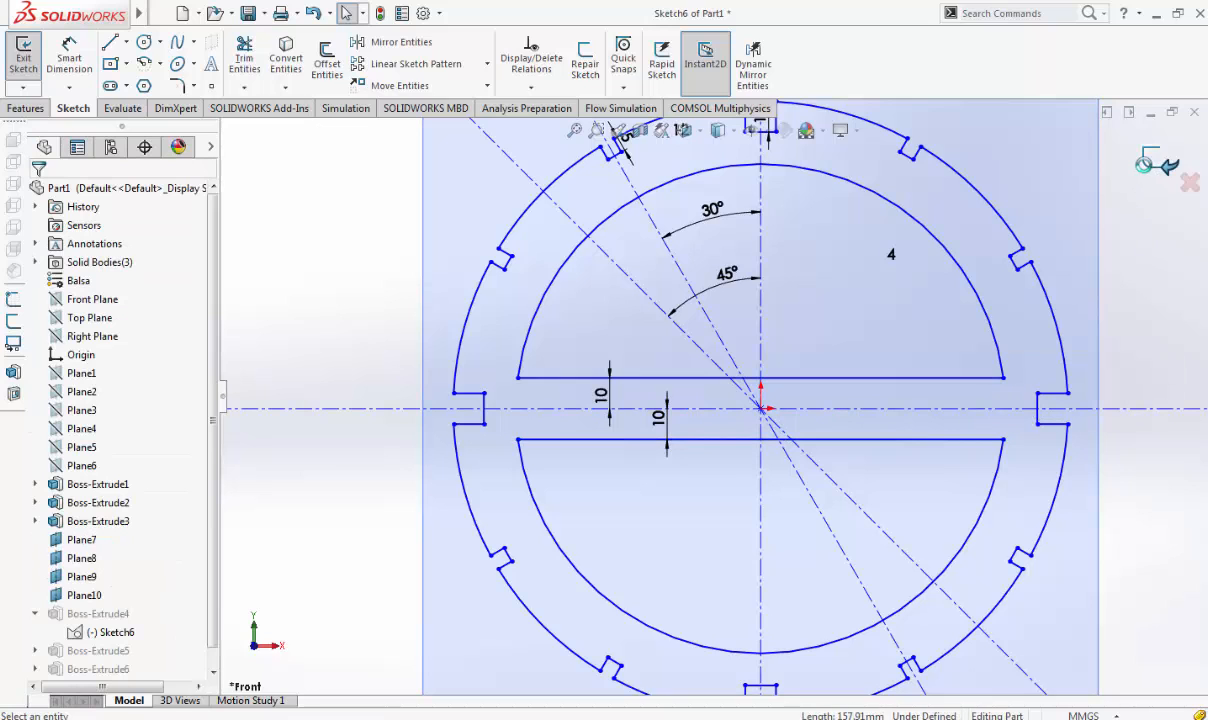
{"action": "left_click", "coordinate": [1143, 164]}
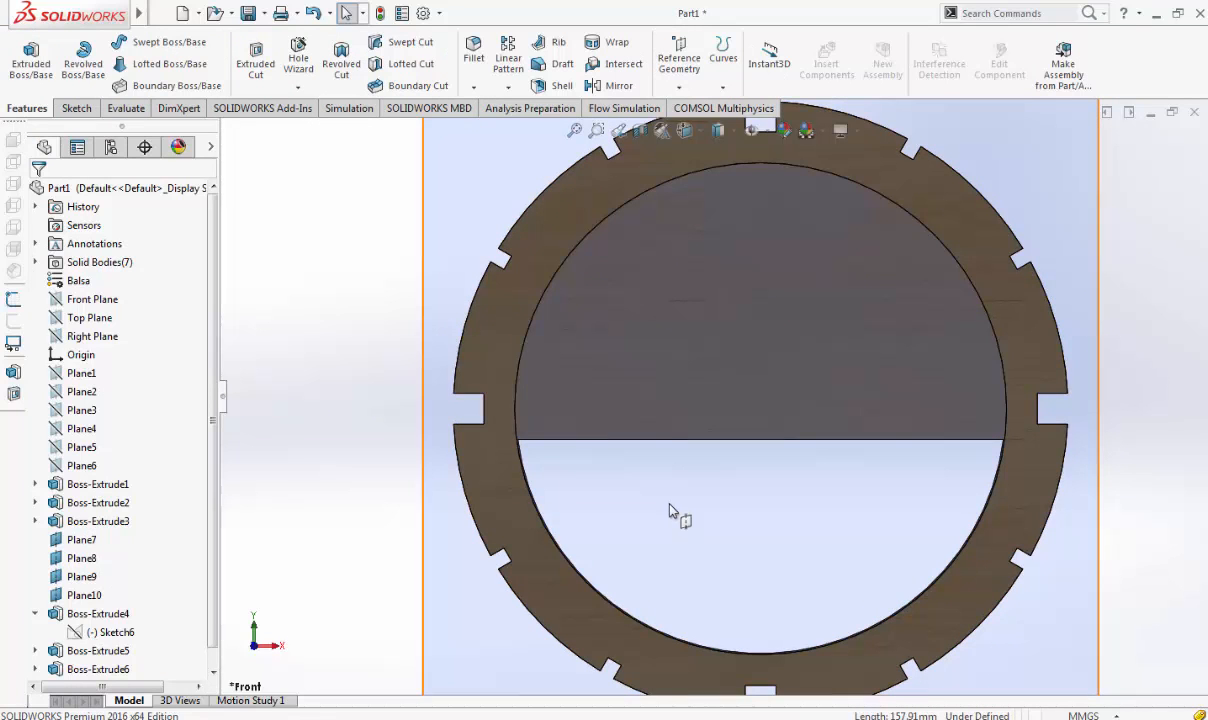
Edit Boss-Extrude4, adding the upper half-circle region to its selected contours, and accept the feature
{"action": "left_click", "coordinate": [98, 613]}
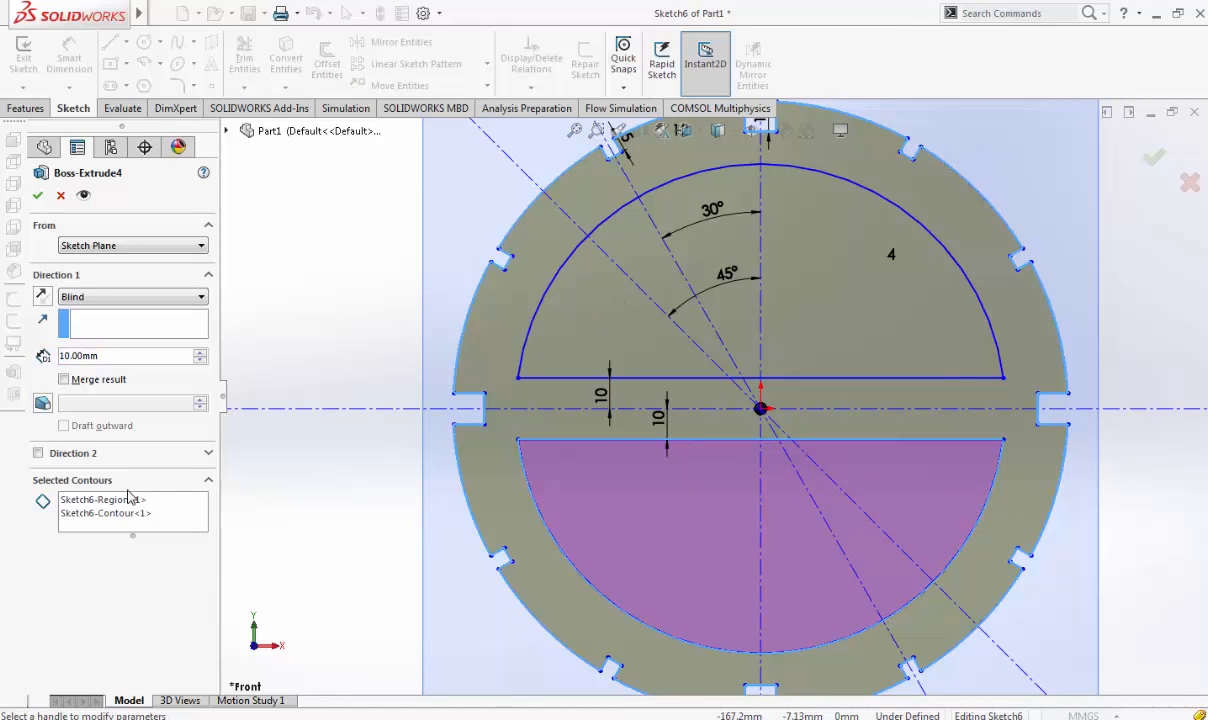
{"action": "left_click", "coordinate": [560, 300]}
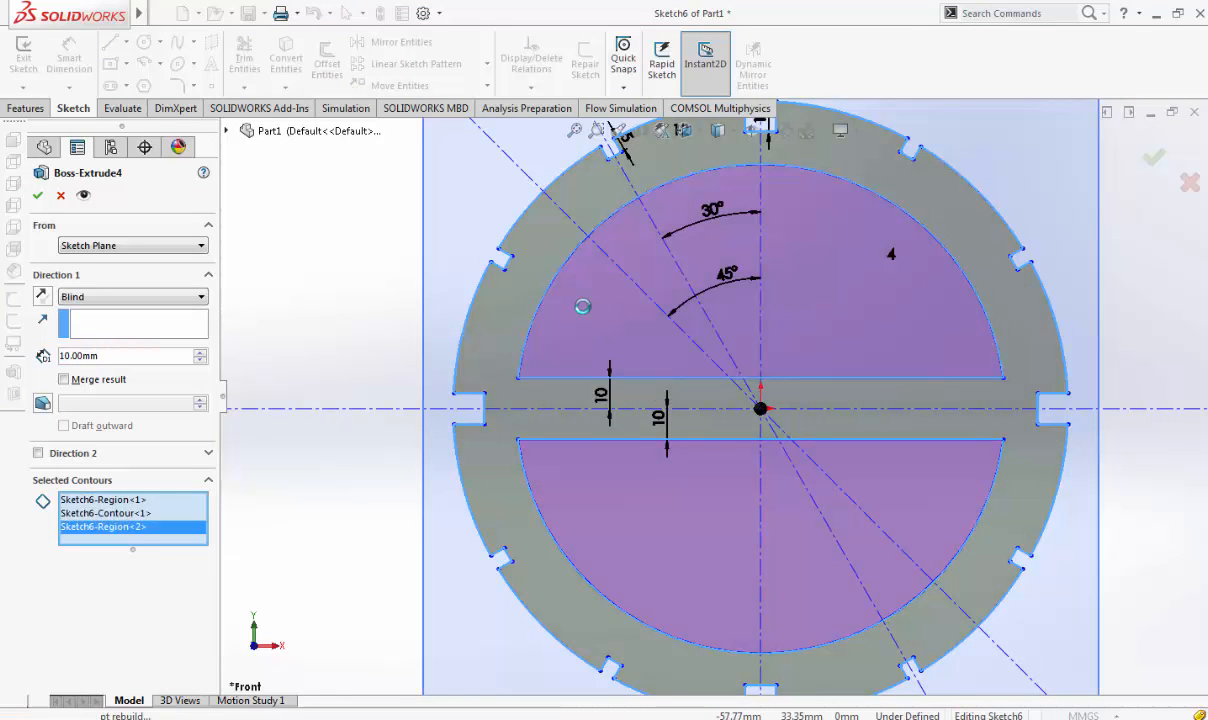
{"action": "left_click", "coordinate": [1154, 158]}
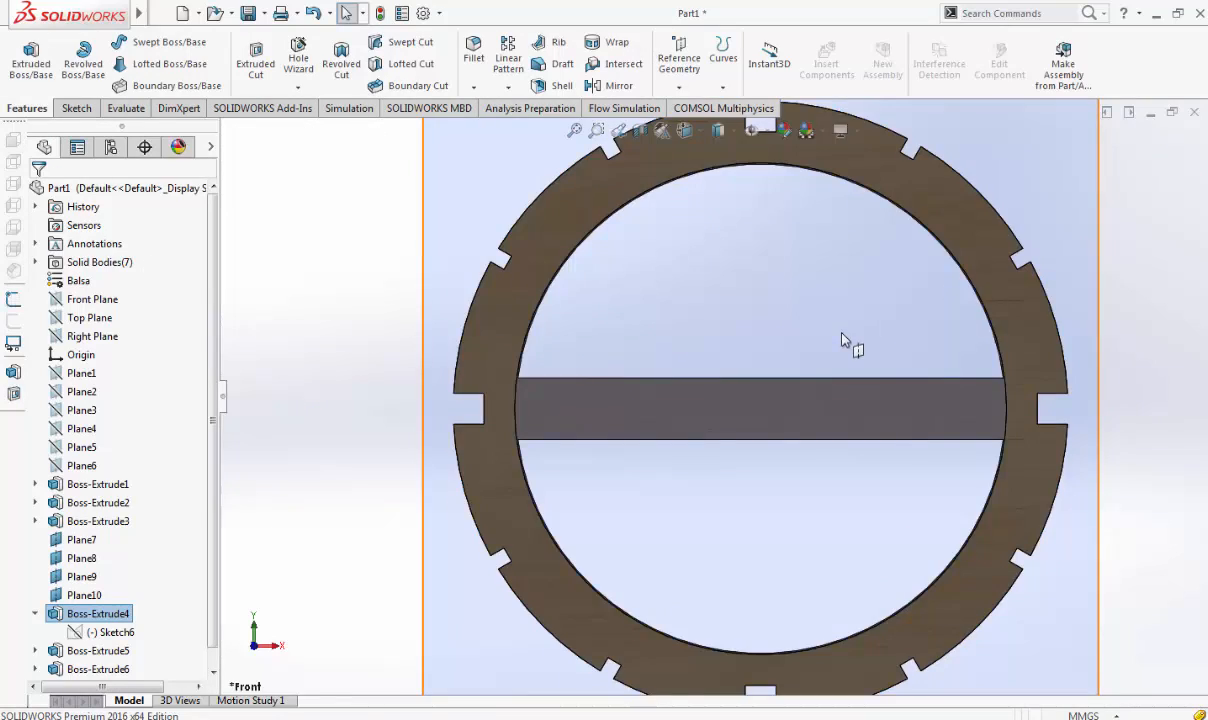
Examine the row of rings and the crossbar on the Plane7 ring from several angles
{"action": "middle_click_drag", "start_coordinate": [842, 334], "coordinate": [857, 379]}
{"action": "scroll", "coordinate": [797, 407], "scroll_direction": "up", "scroll_amount": 6}
{"action": "middle_click_drag", "start_coordinate": [797, 410], "coordinate": [596, 362]}
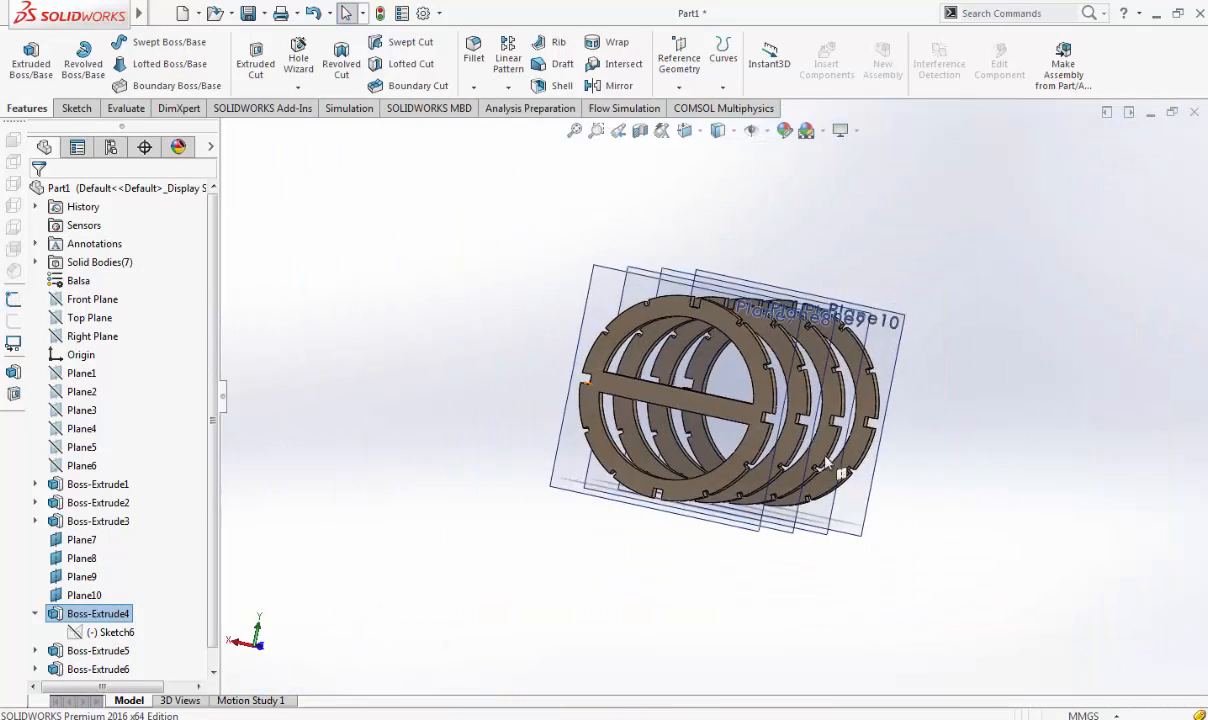
{"action": "scroll", "coordinate": [596, 362], "scroll_direction": "down", "scroll_amount": 8}
{"action": "scroll", "coordinate": [842, 383], "scroll_direction": "up", "scroll_amount": 6}
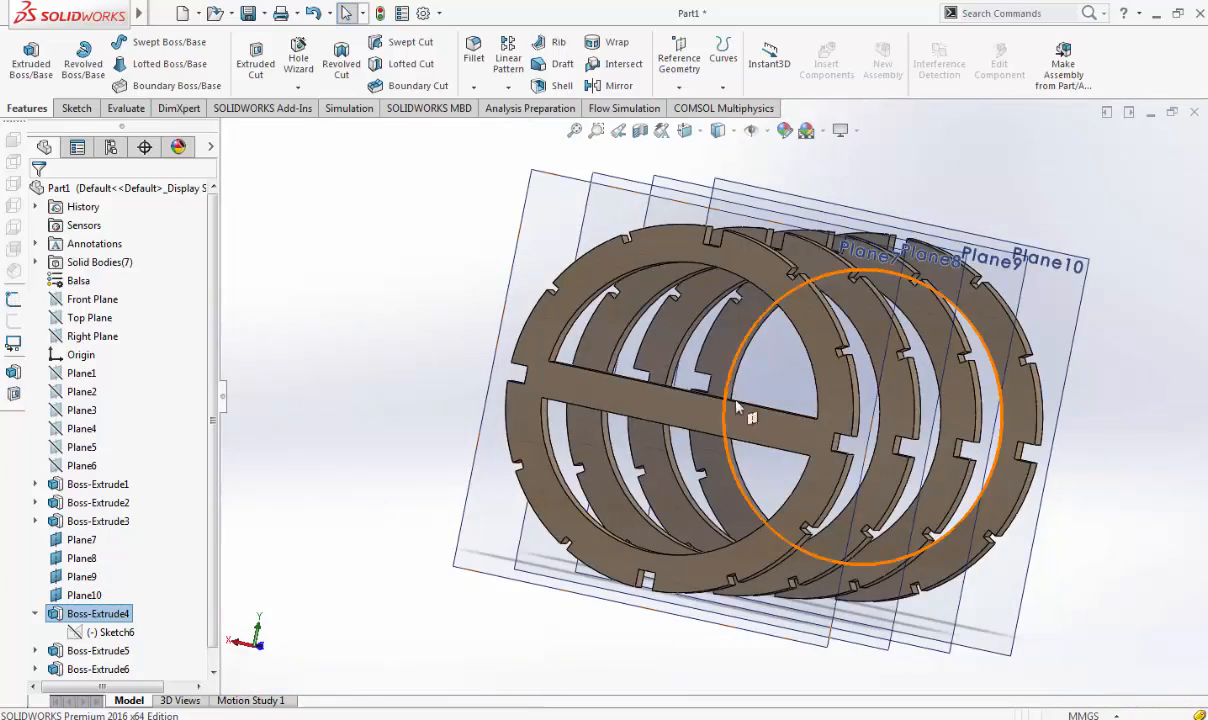
{"action": "scroll", "coordinate": [740, 411], "scroll_direction": "up", "scroll_amount": 1}
{"action": "middle_click_drag", "start_coordinate": [889, 390], "coordinate": [662, 426]}
{"action": "scroll", "coordinate": [733, 424], "scroll_direction": "down", "scroll_amount": 2}
Close Part1 without saving its changes and show the desktop
{"action": "left_click", "coordinate": [1195, 113]}
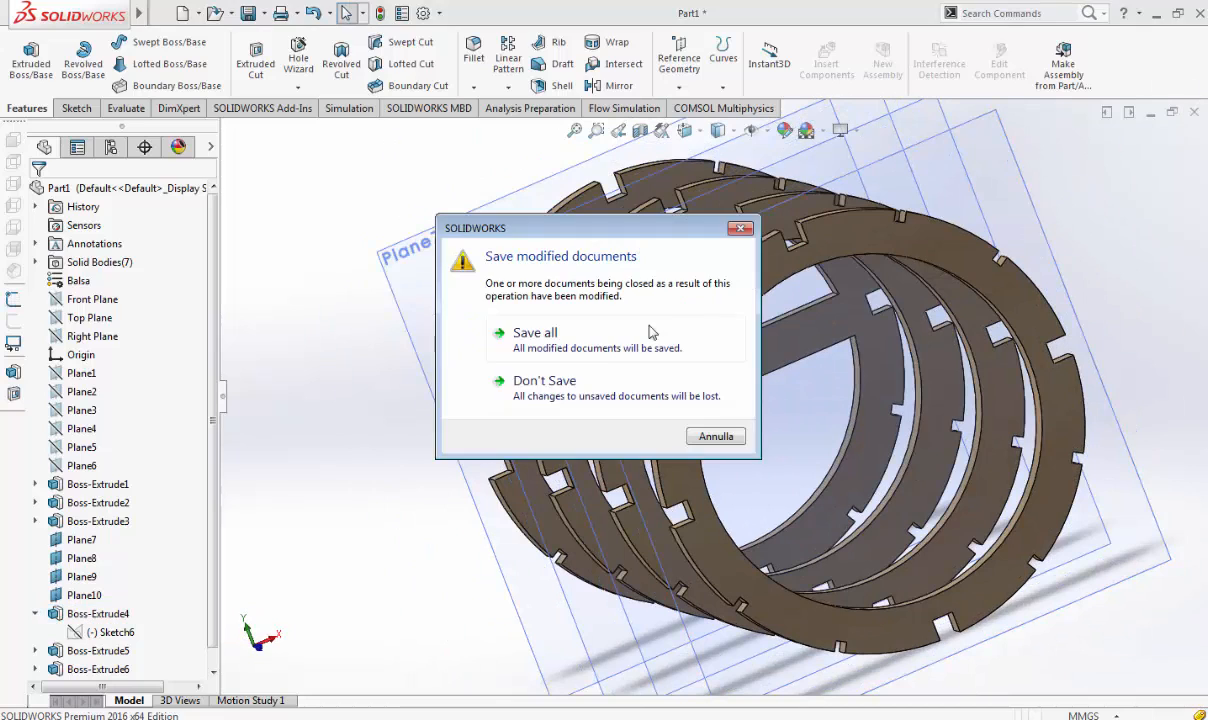
{"action": "left_click", "coordinate": [626, 396]}
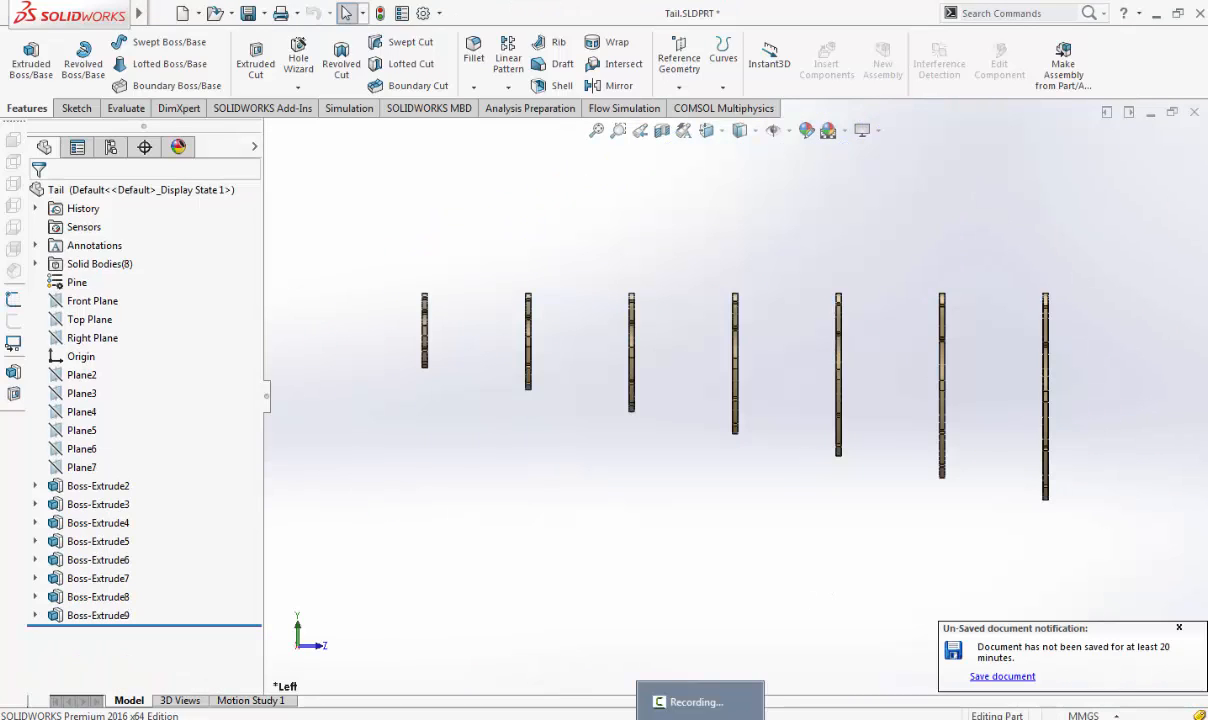
{"action": "left_click", "coordinate": [1204, 718]}
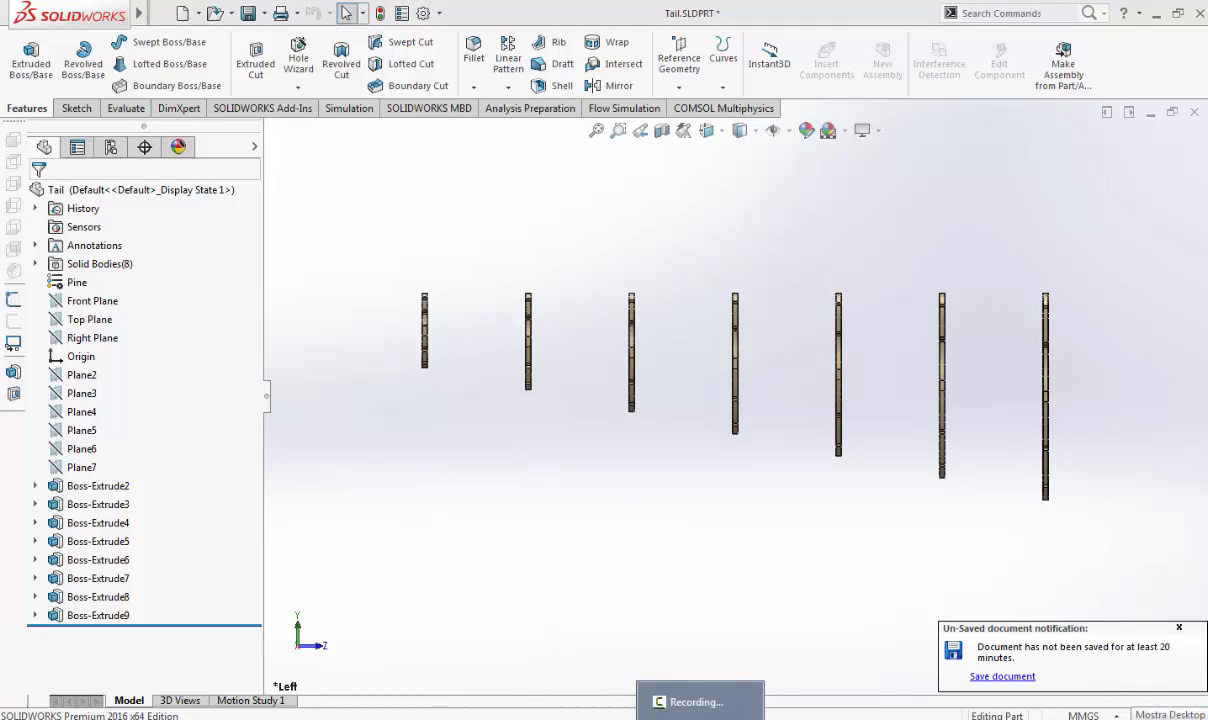